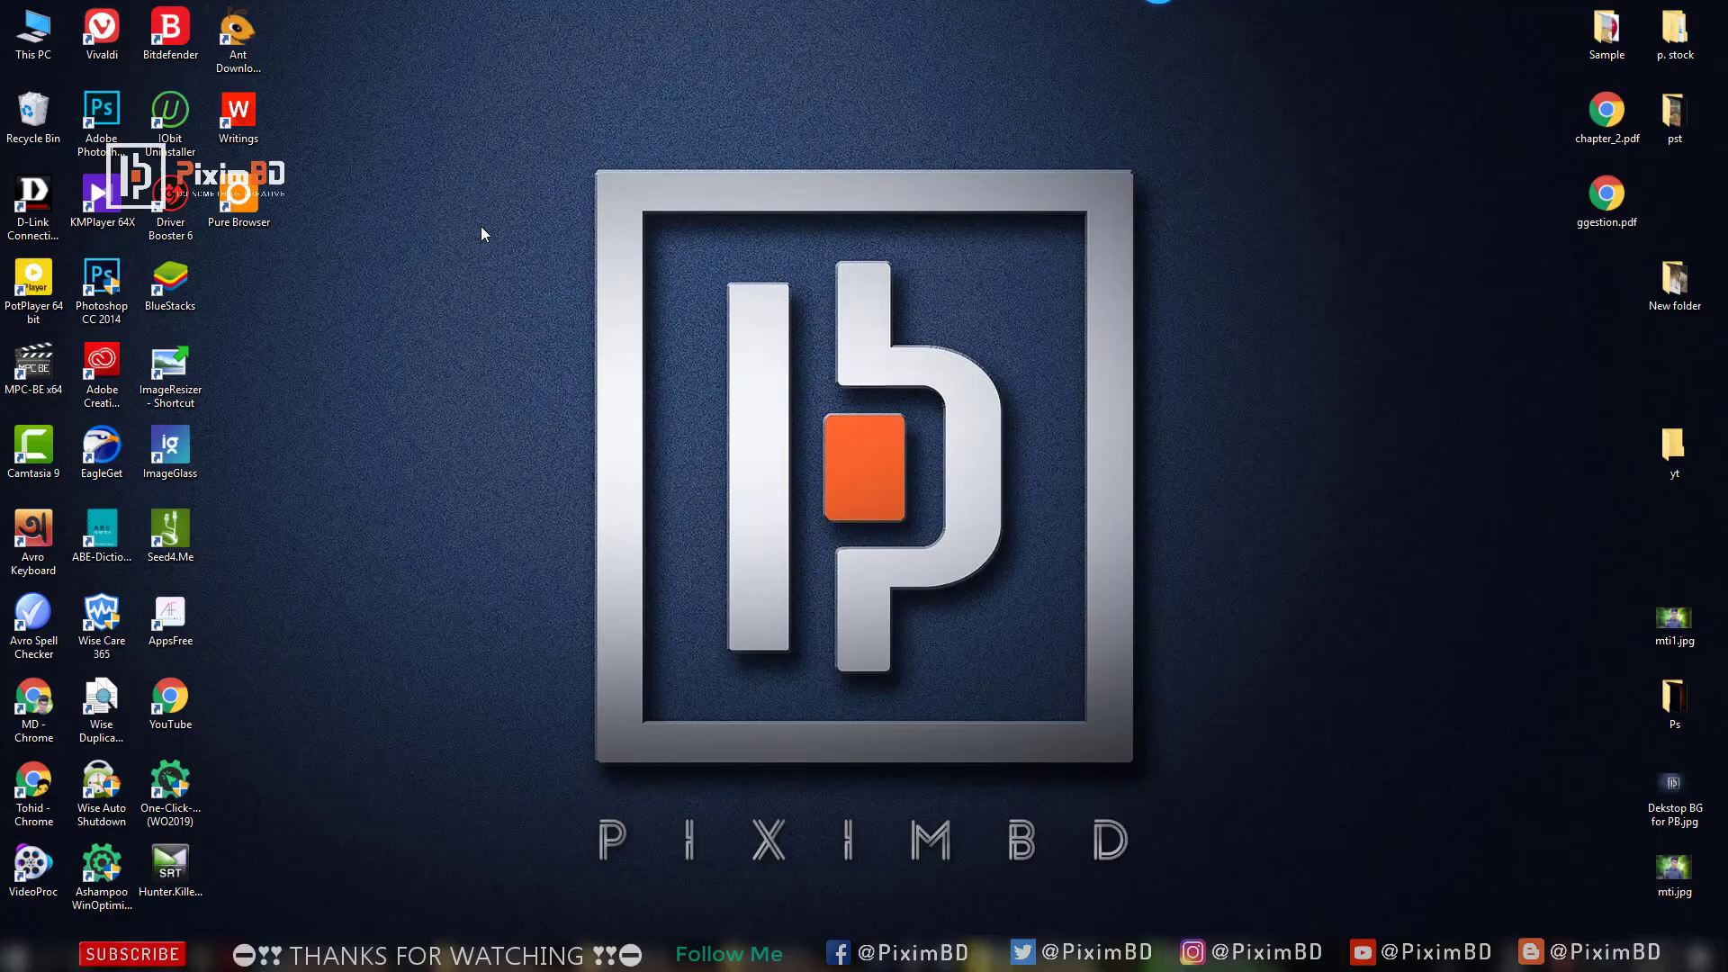
Refresh the Windows desktop twice, then launch Adobe Photoshop CC 2018 from its desktop icon.
right_click(480, 225)
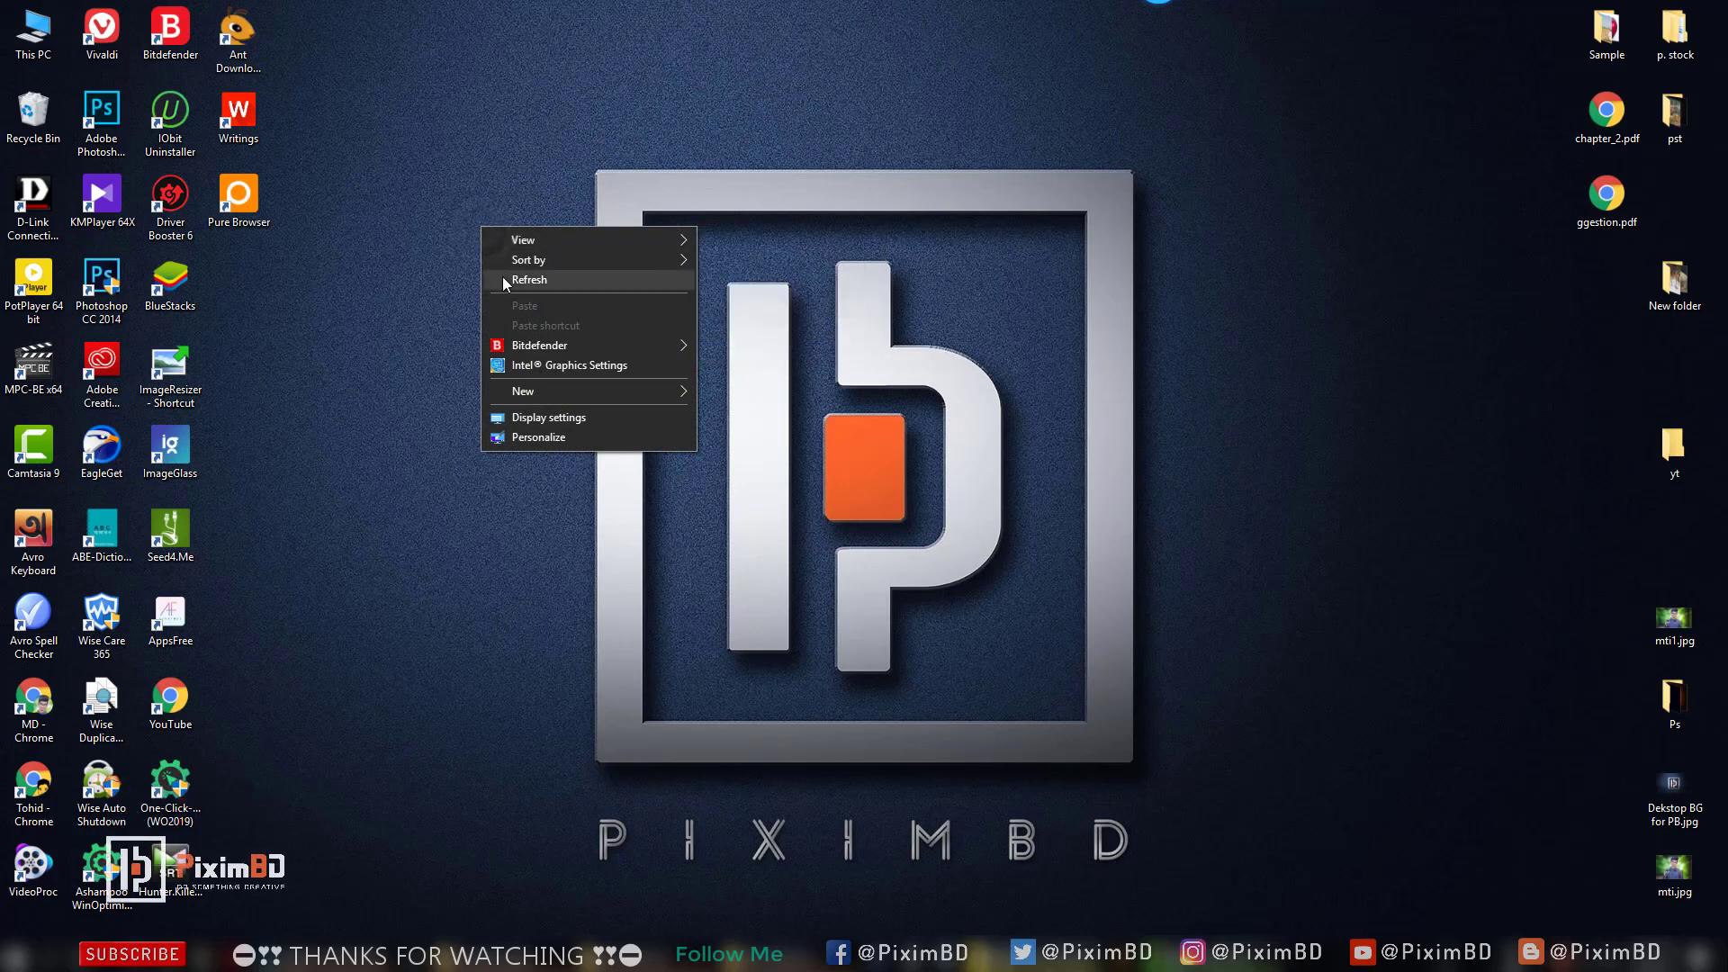
left_click(502, 277)
right_click(479, 218)
left_click(506, 273)
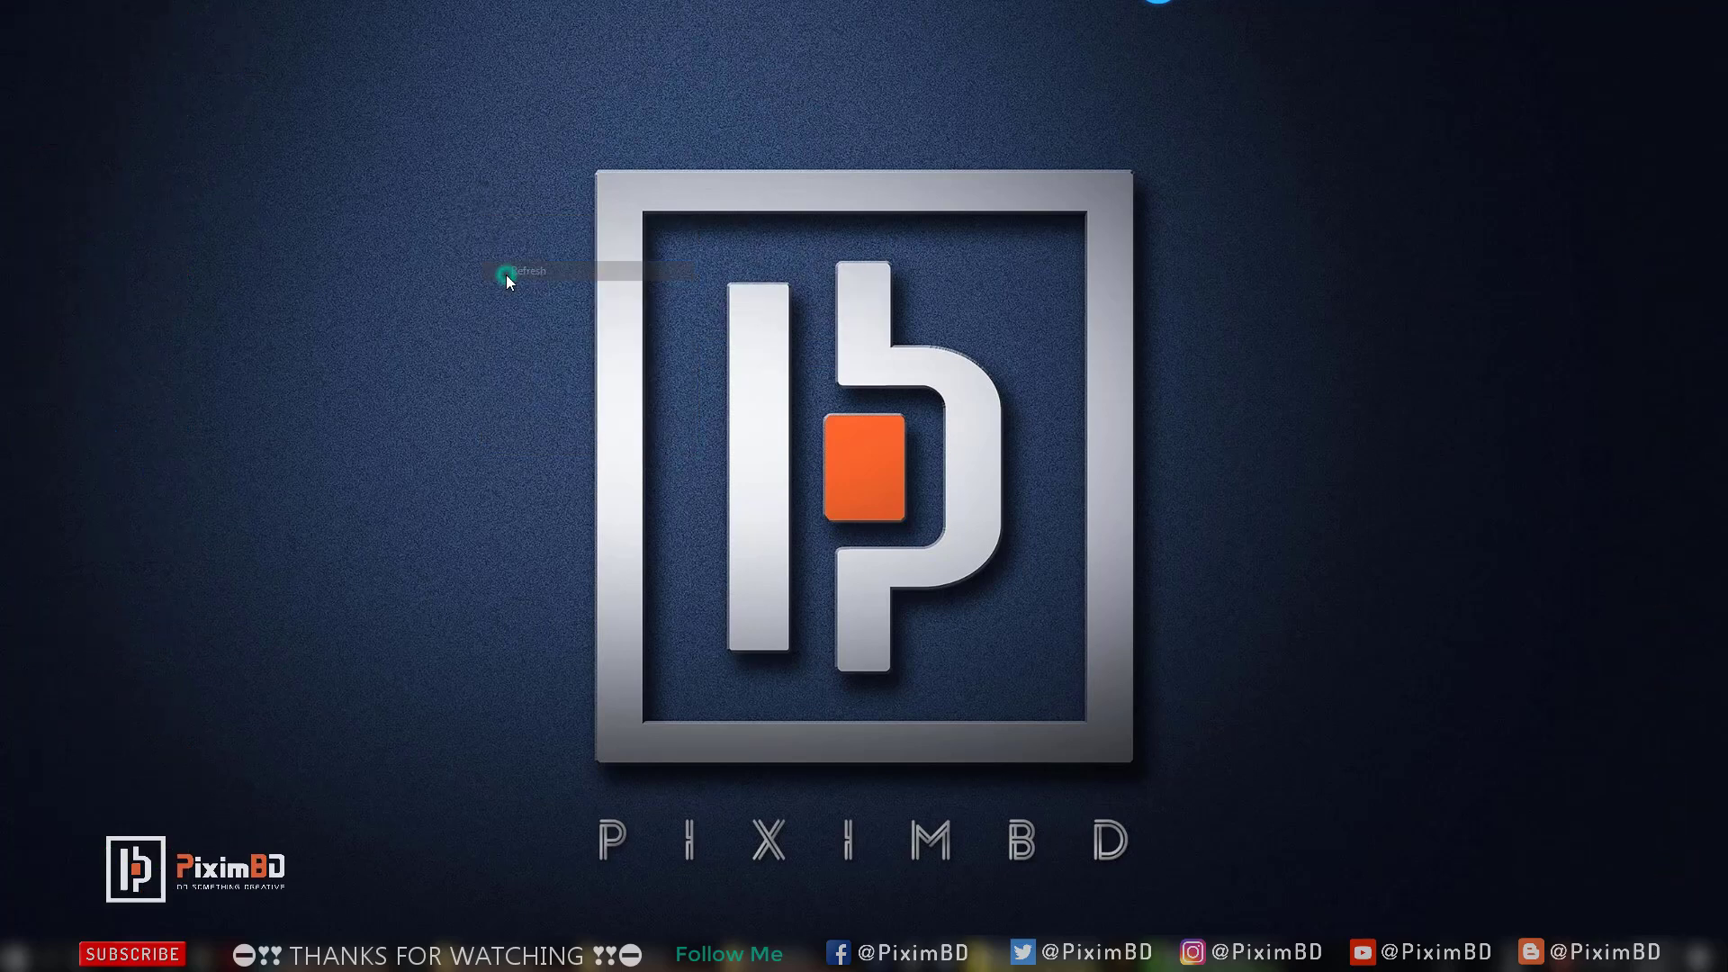
left_click(99, 109)
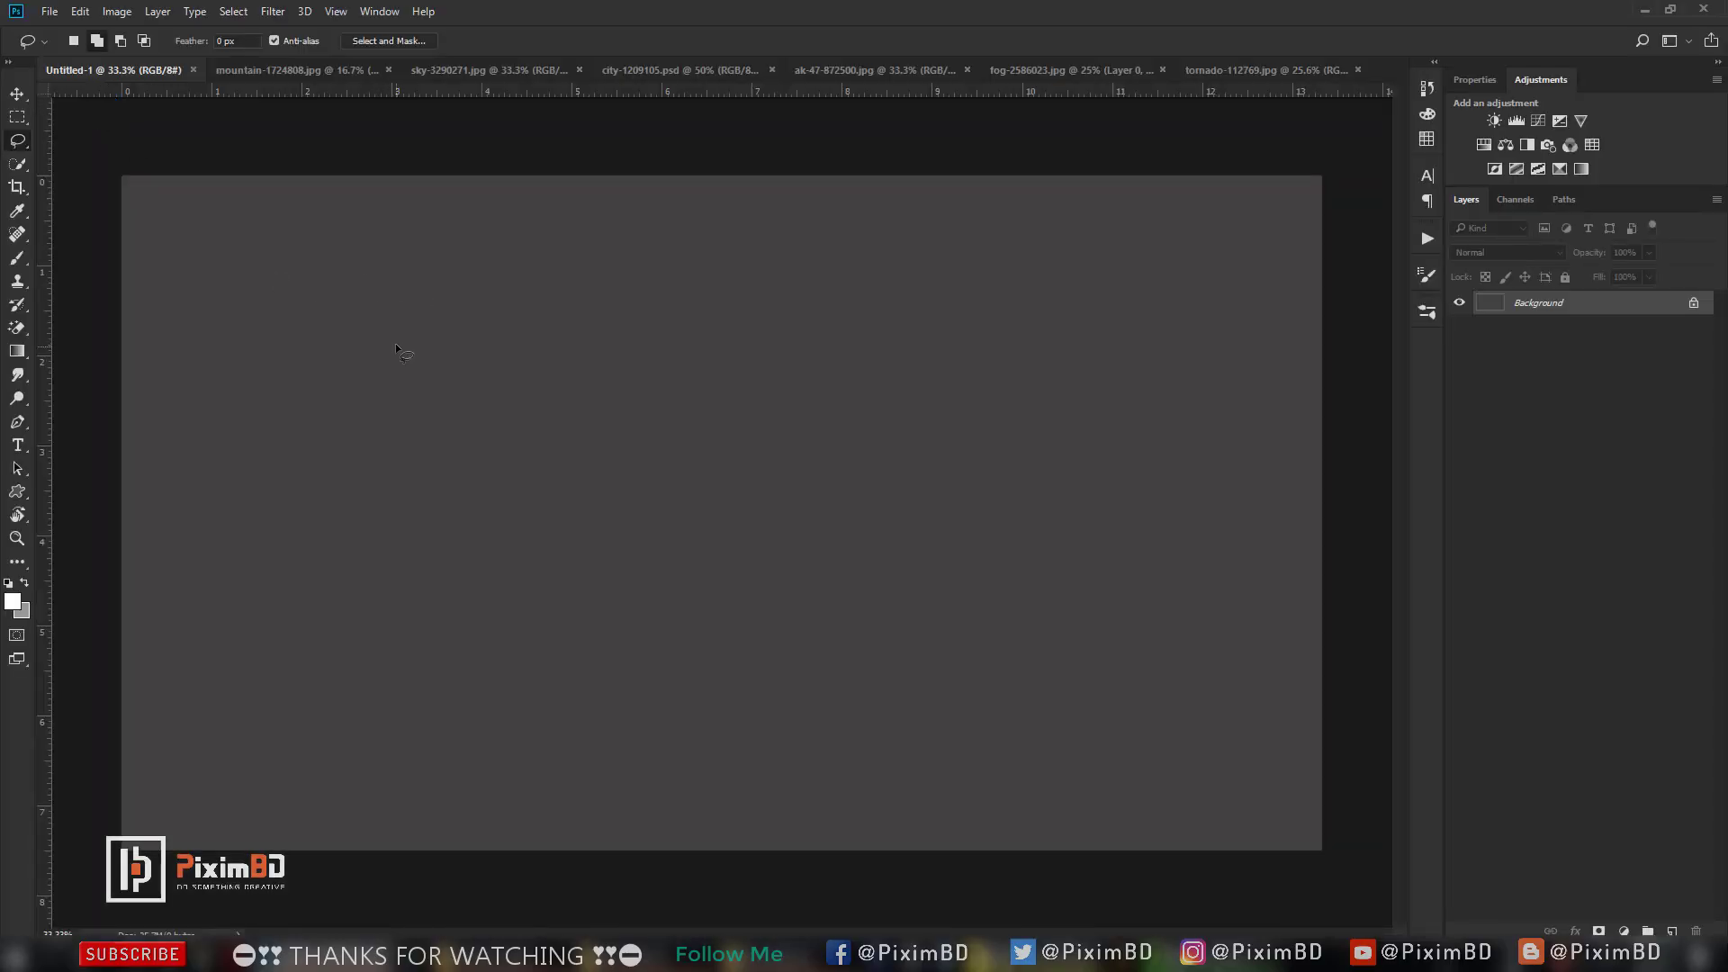
Drag the mountain photo into Untitled-1 as Layer 1 and scale it across the canvas width.
left_click(283, 68)
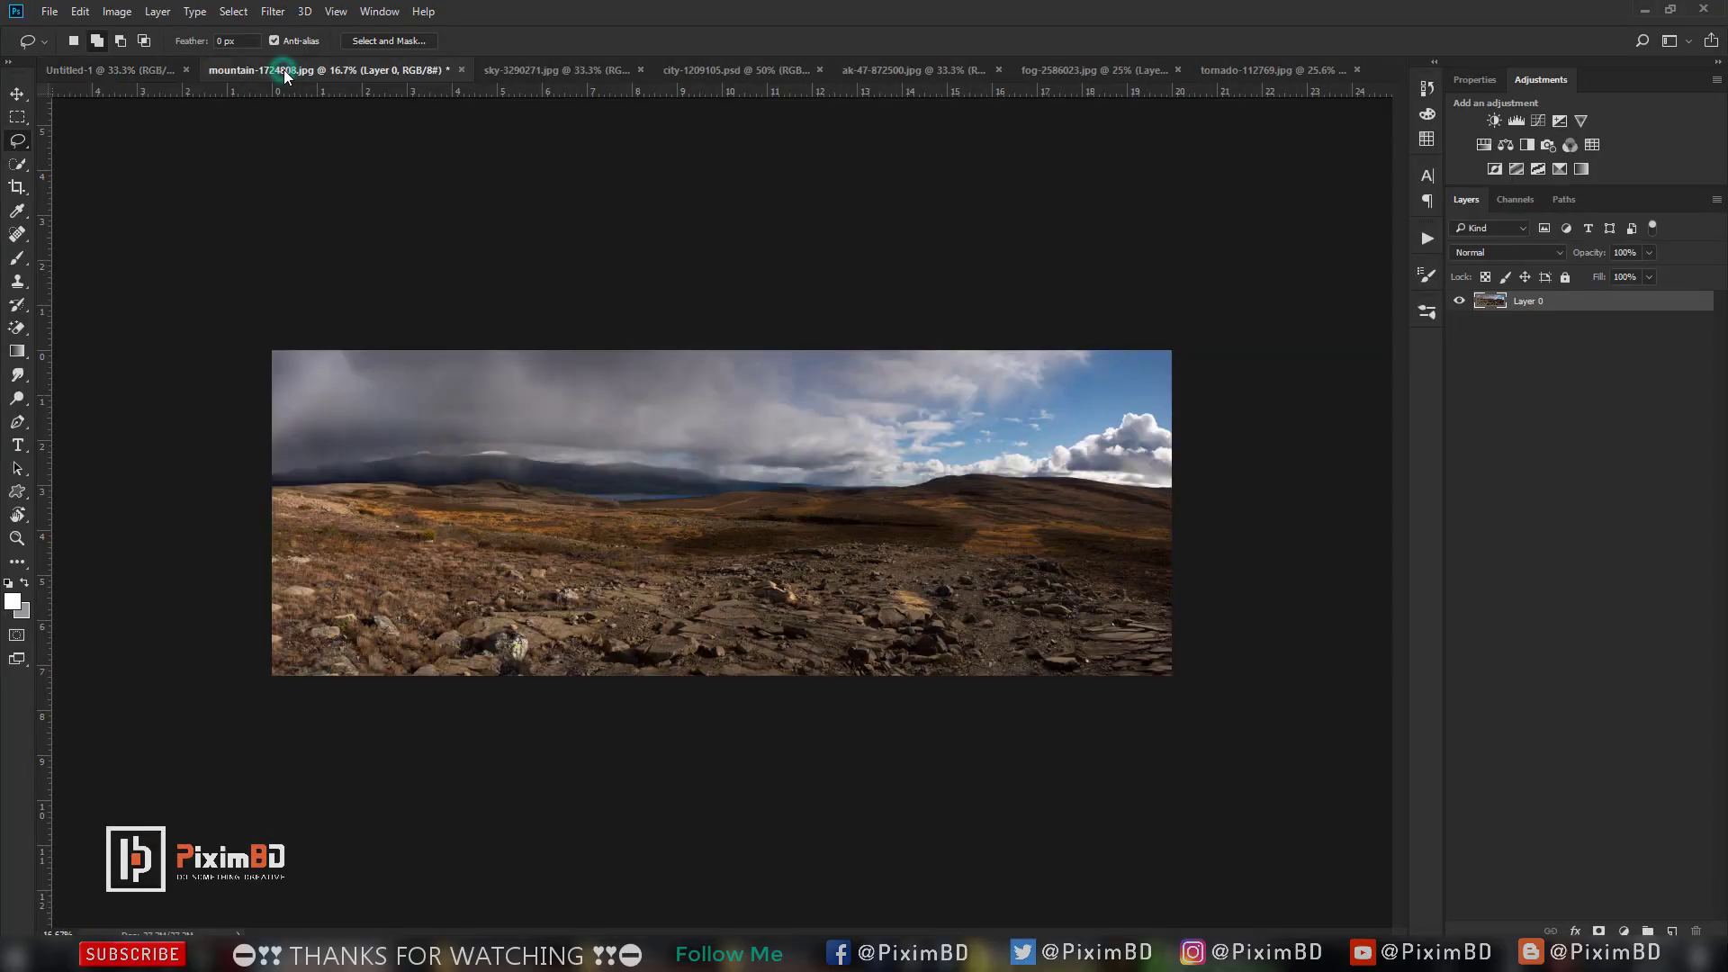
left_click(18, 94)
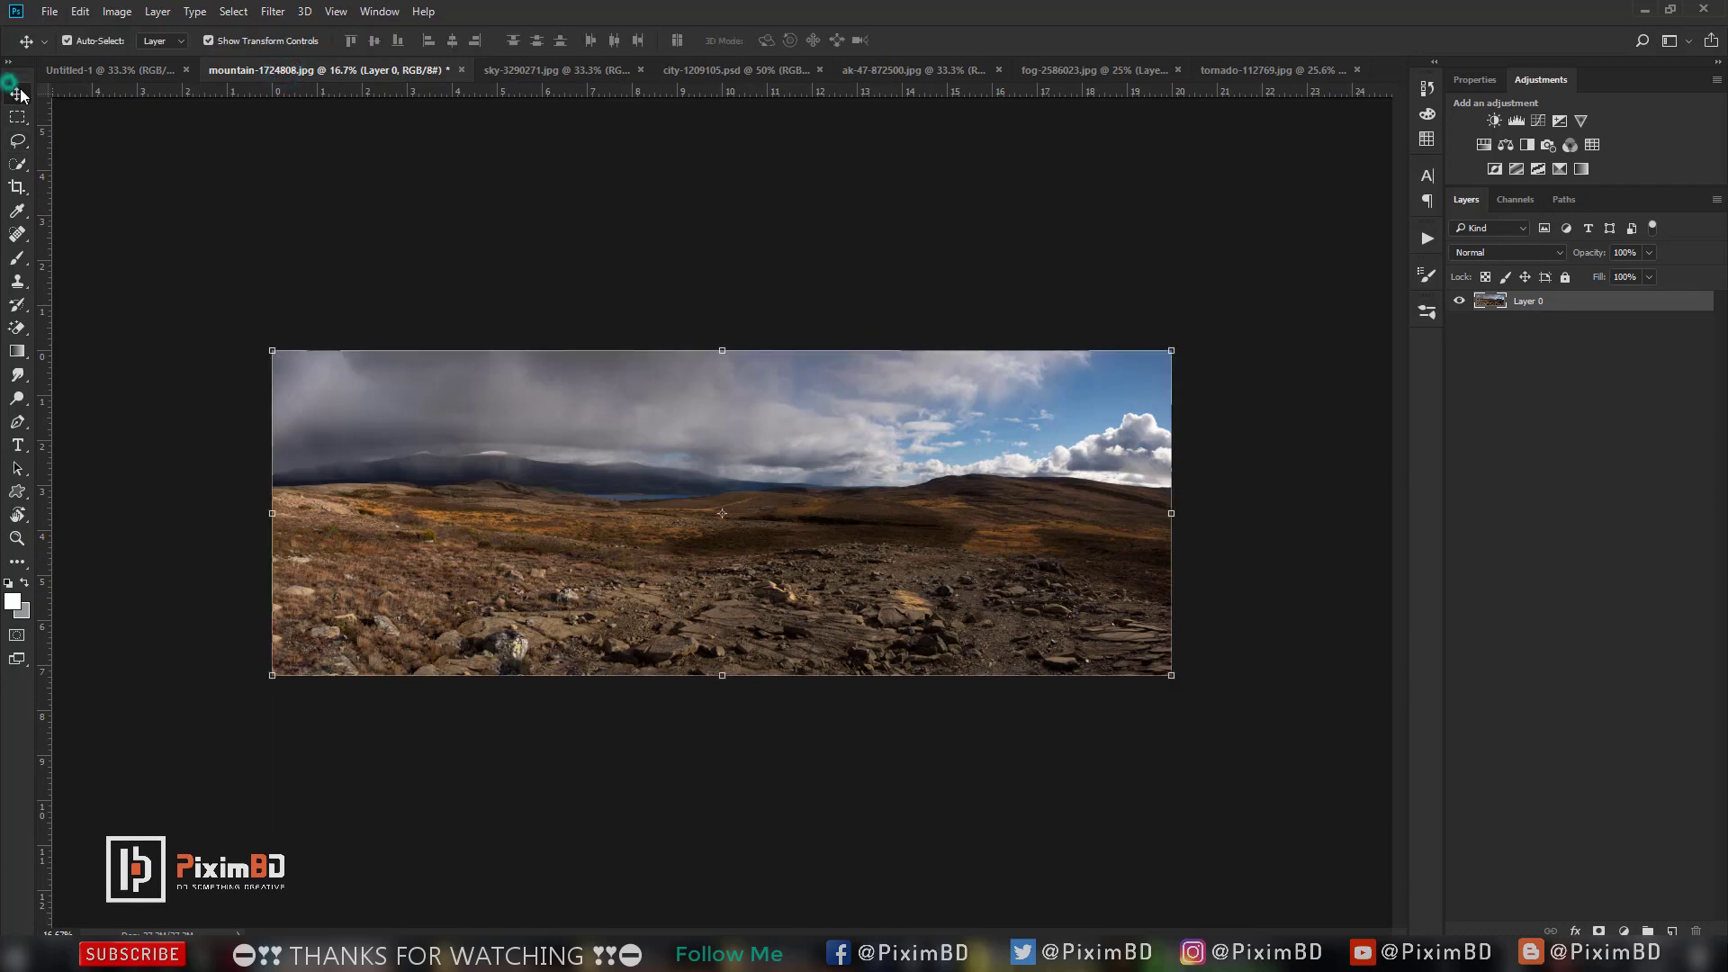
mouse_move(597, 451)
left_mouse_down()
mouse_move(125, 72)
mouse_move(635, 553)
left_mouse_up()
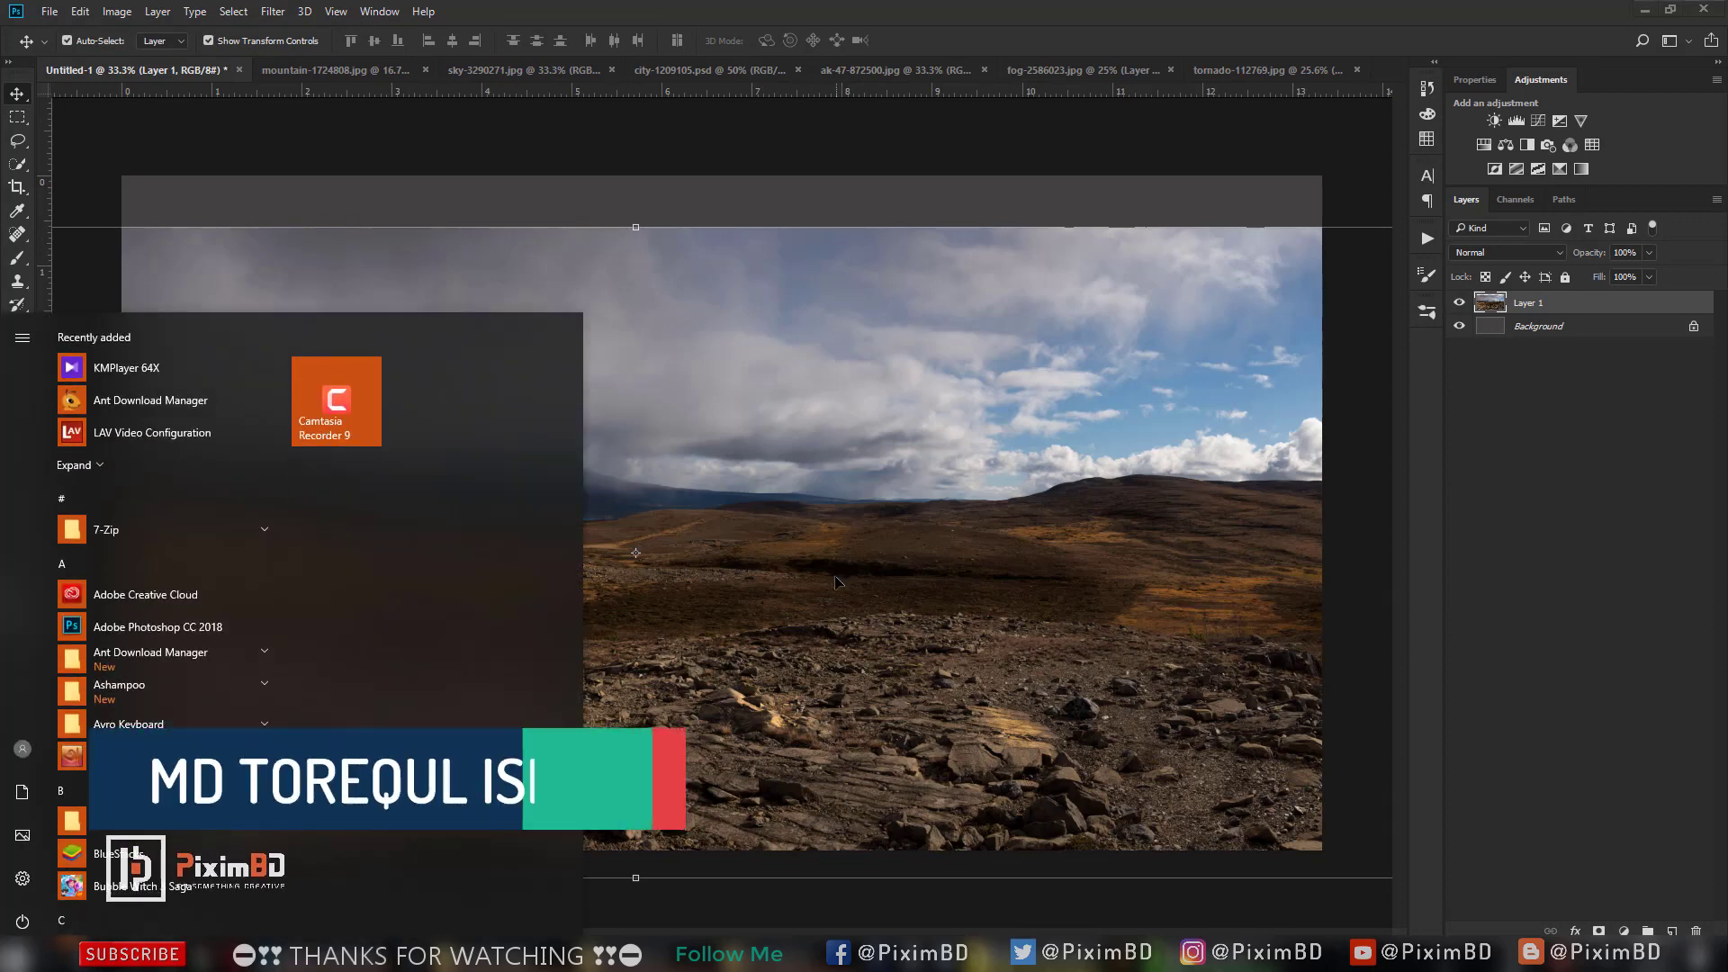
scroll(913, 528, "down", 2)
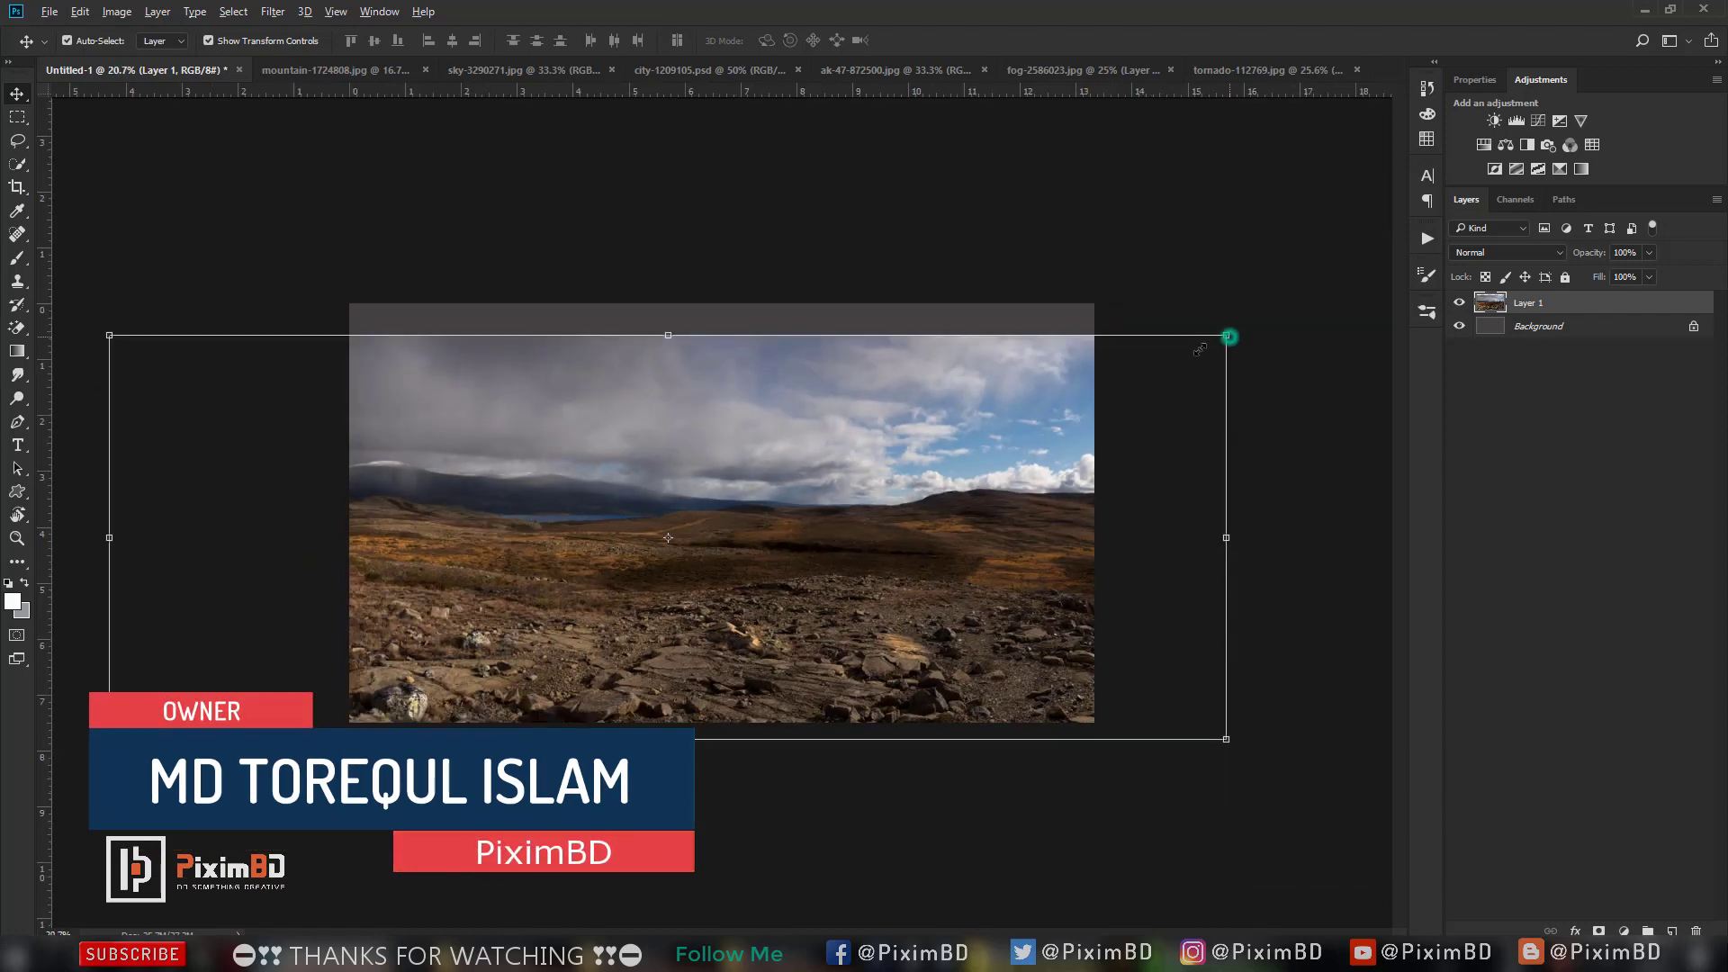
mouse_move(1228, 335)
left_mouse_down()
mouse_move(1049, 443)
mouse_move(1077, 422)
left_mouse_up()
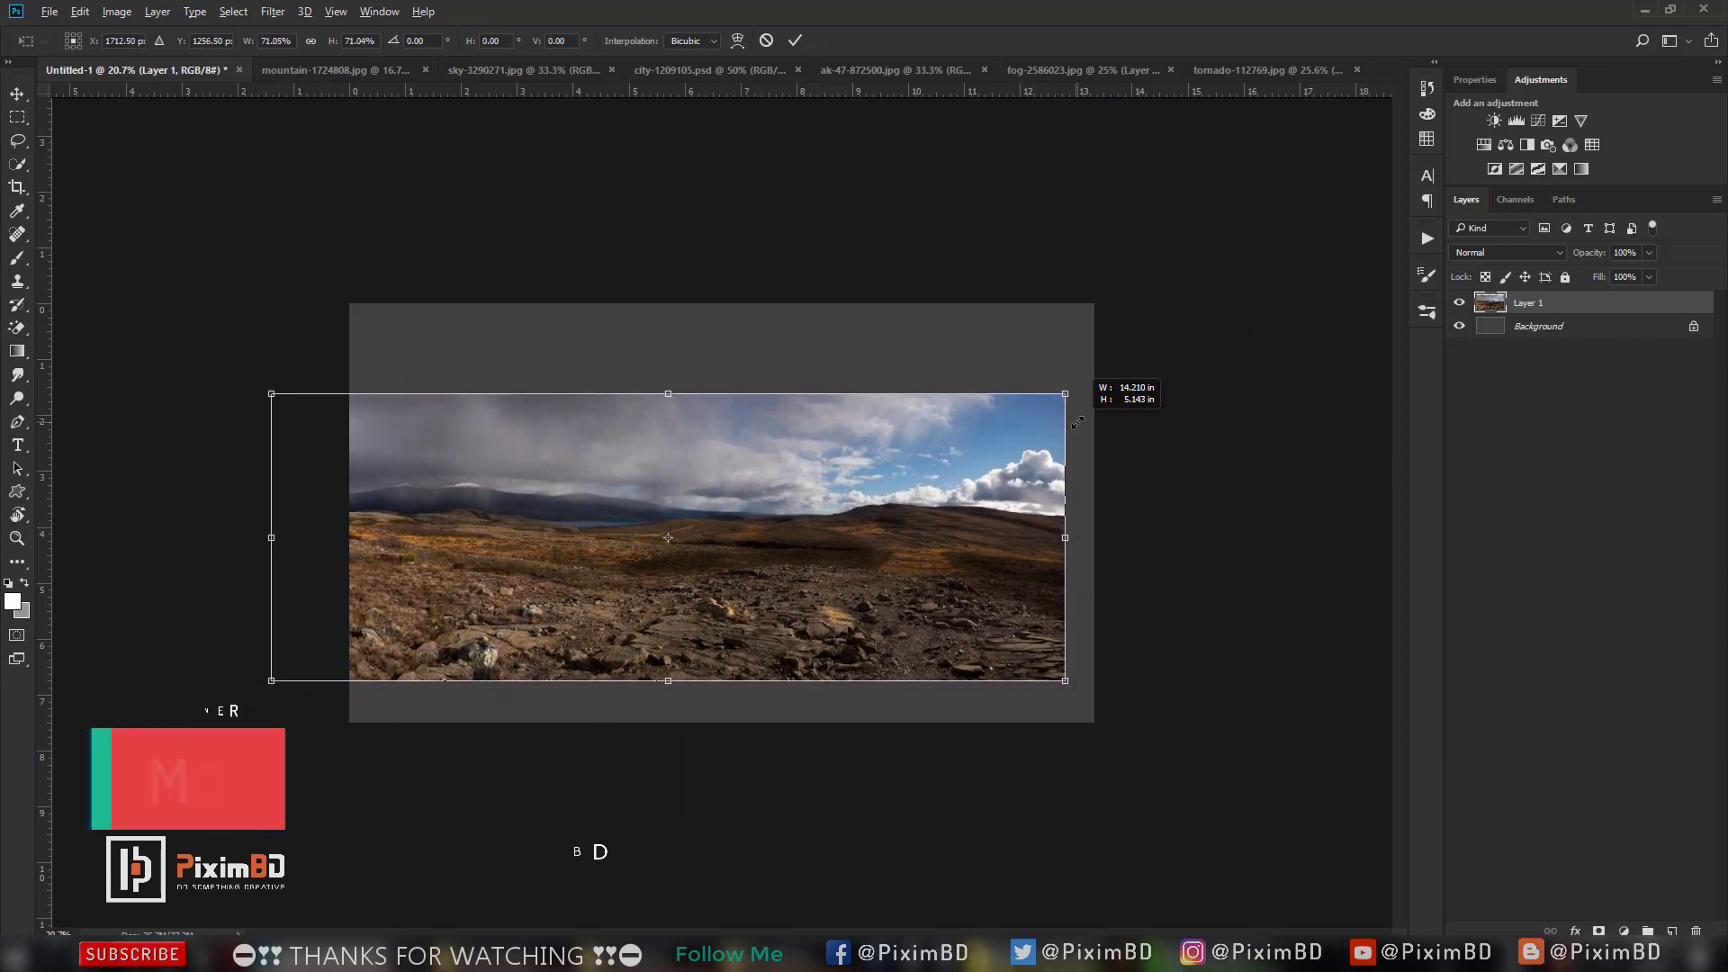
mouse_move(961, 487)
left_mouse_down()
mouse_move(1008, 495)
mouse_move(1010, 543)
left_mouse_up()
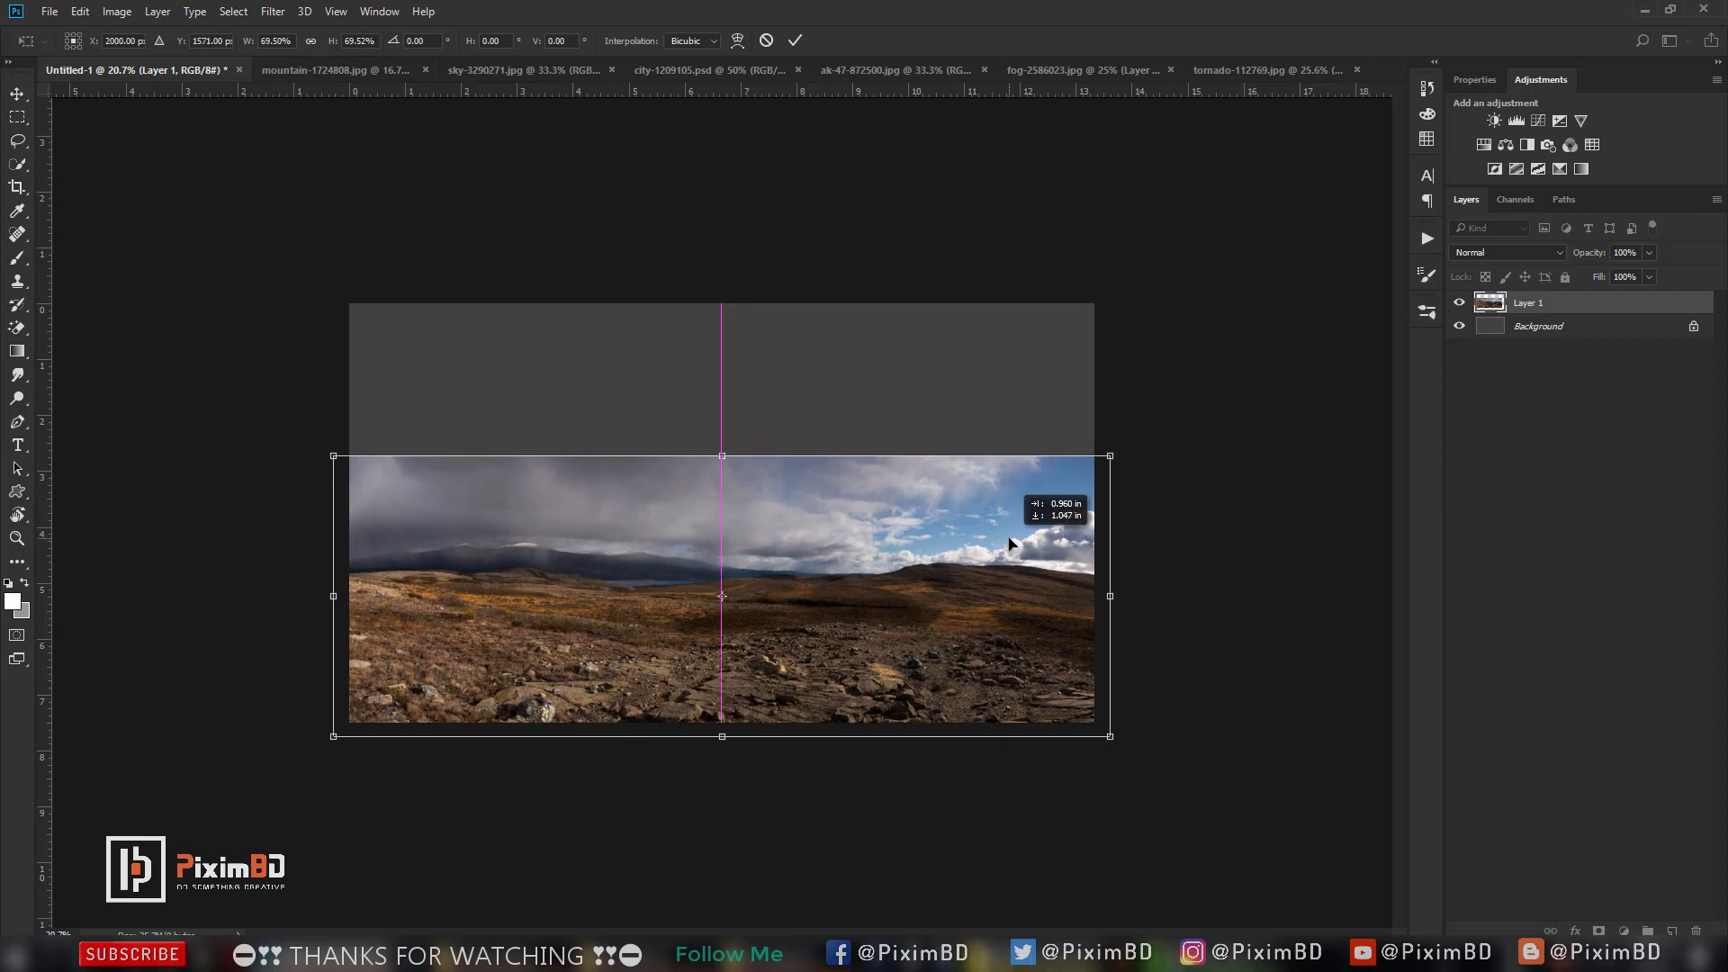
left_click_drag(1113, 455, 1135, 446)
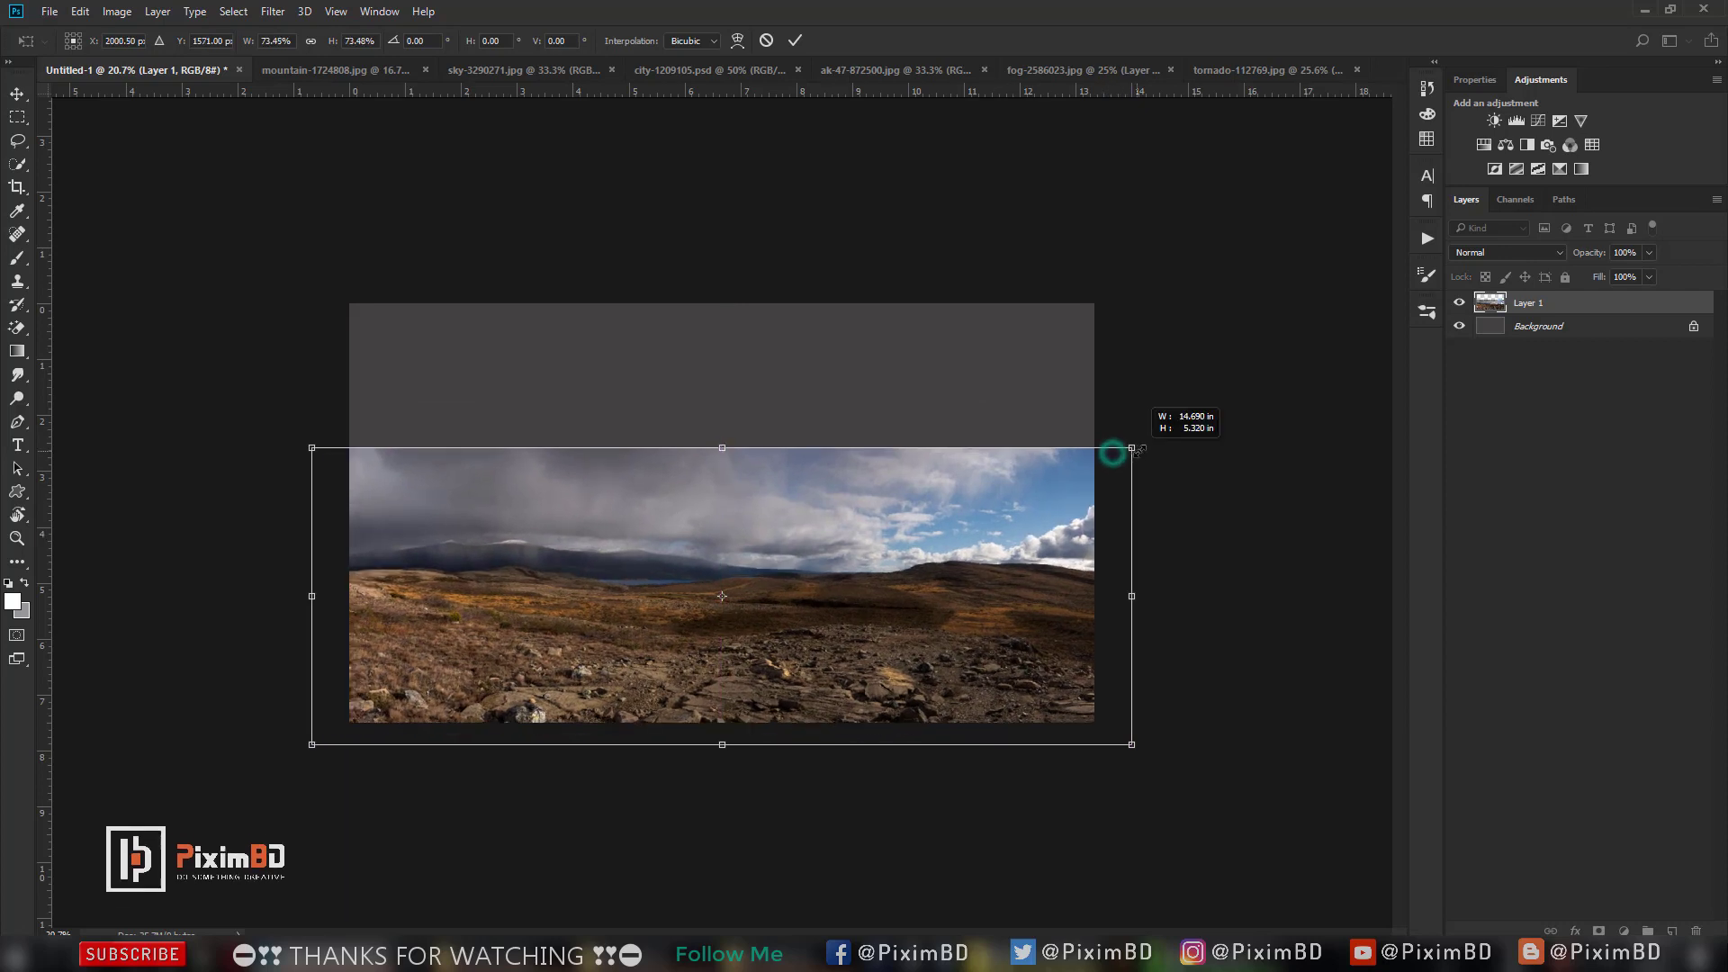
left_click_drag(996, 533, 1004, 531)
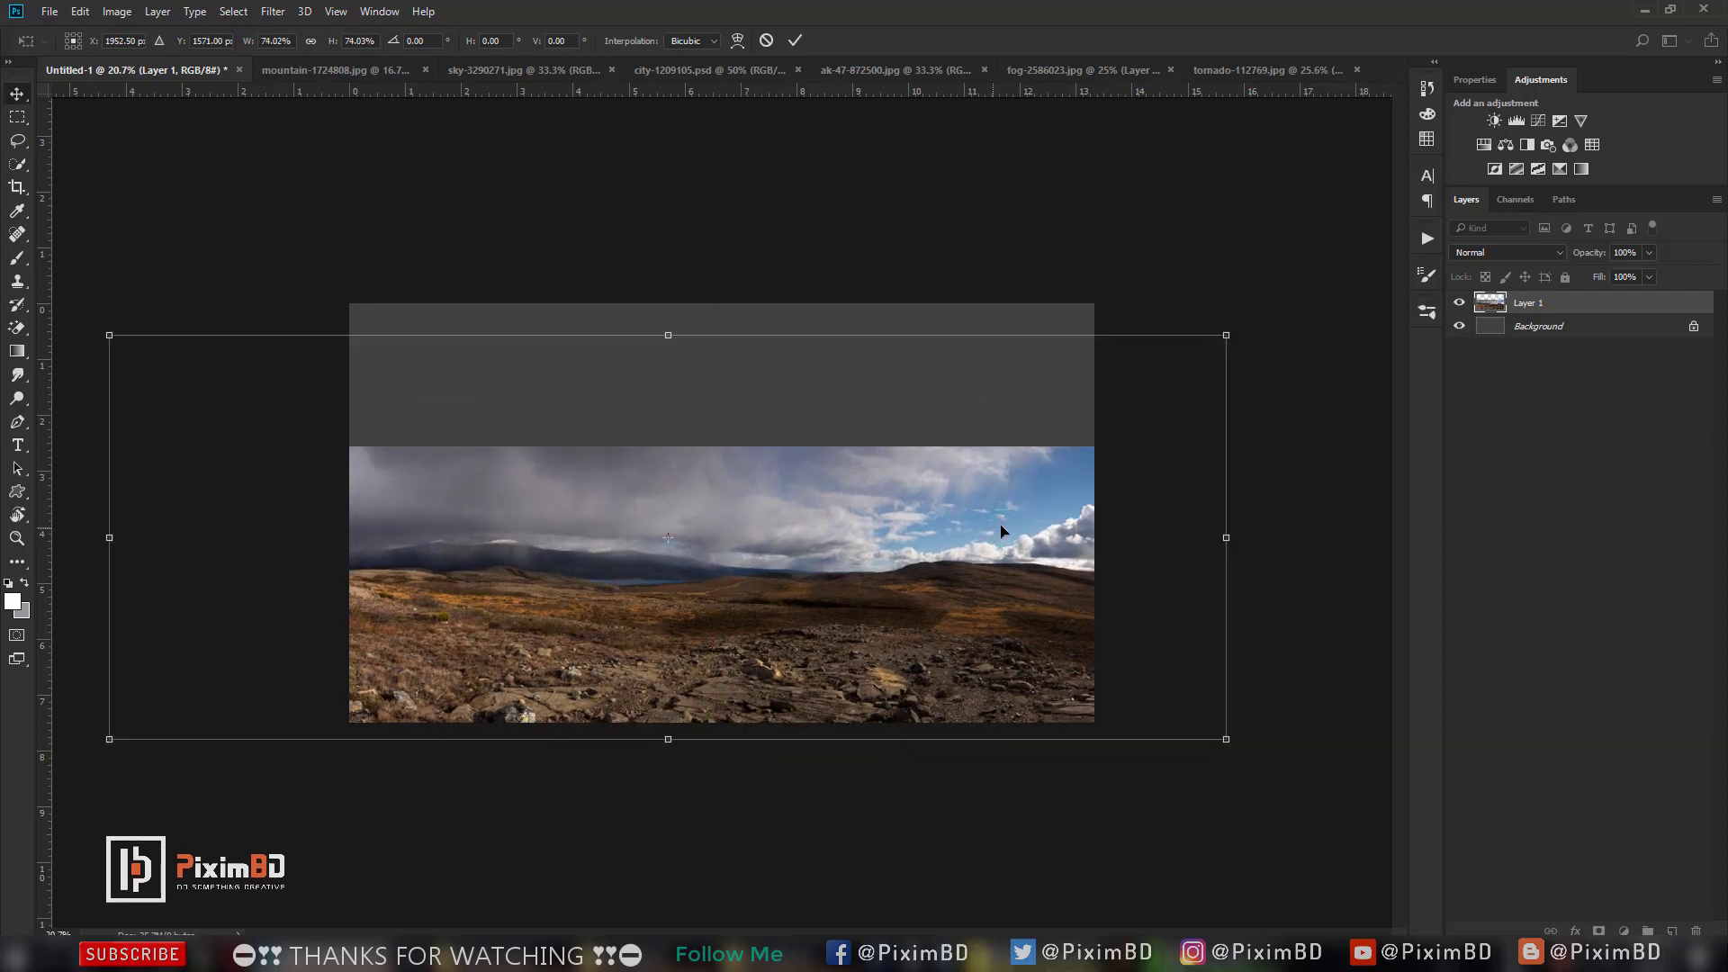
key("Return")
Refine the mountain layer's height and position along the lower part of the canvas.
key("ctrl+plus")
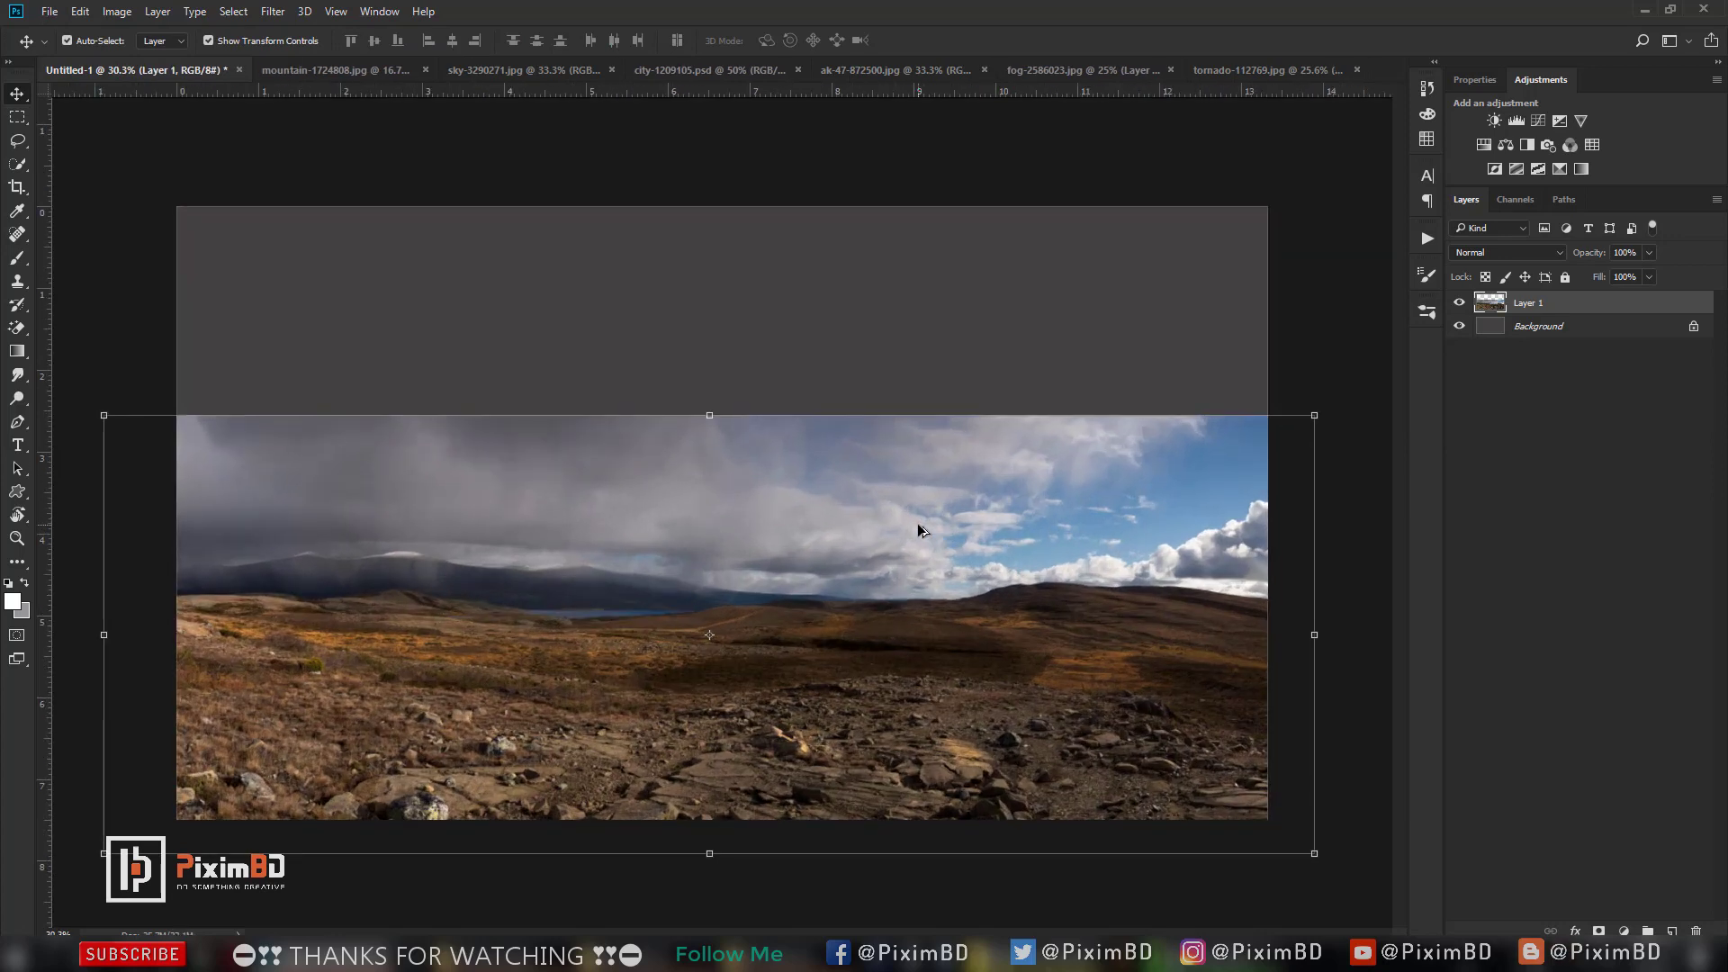
key("ctrl+t")
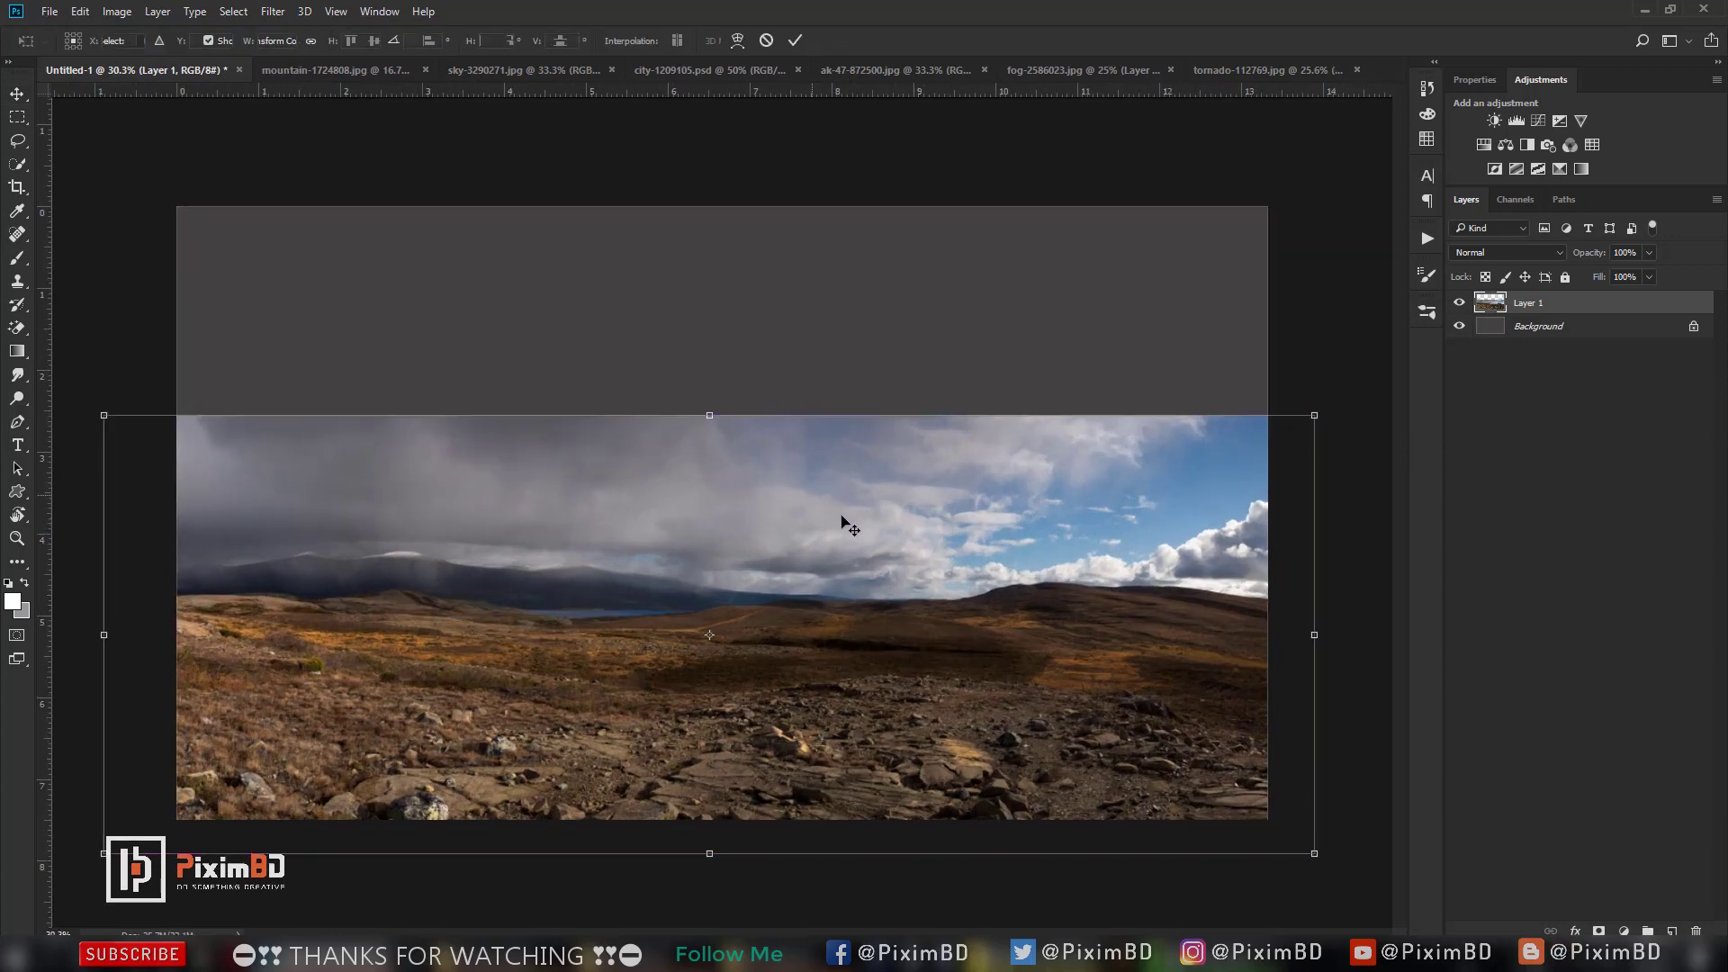
left_click_drag(842, 518, 834, 553)
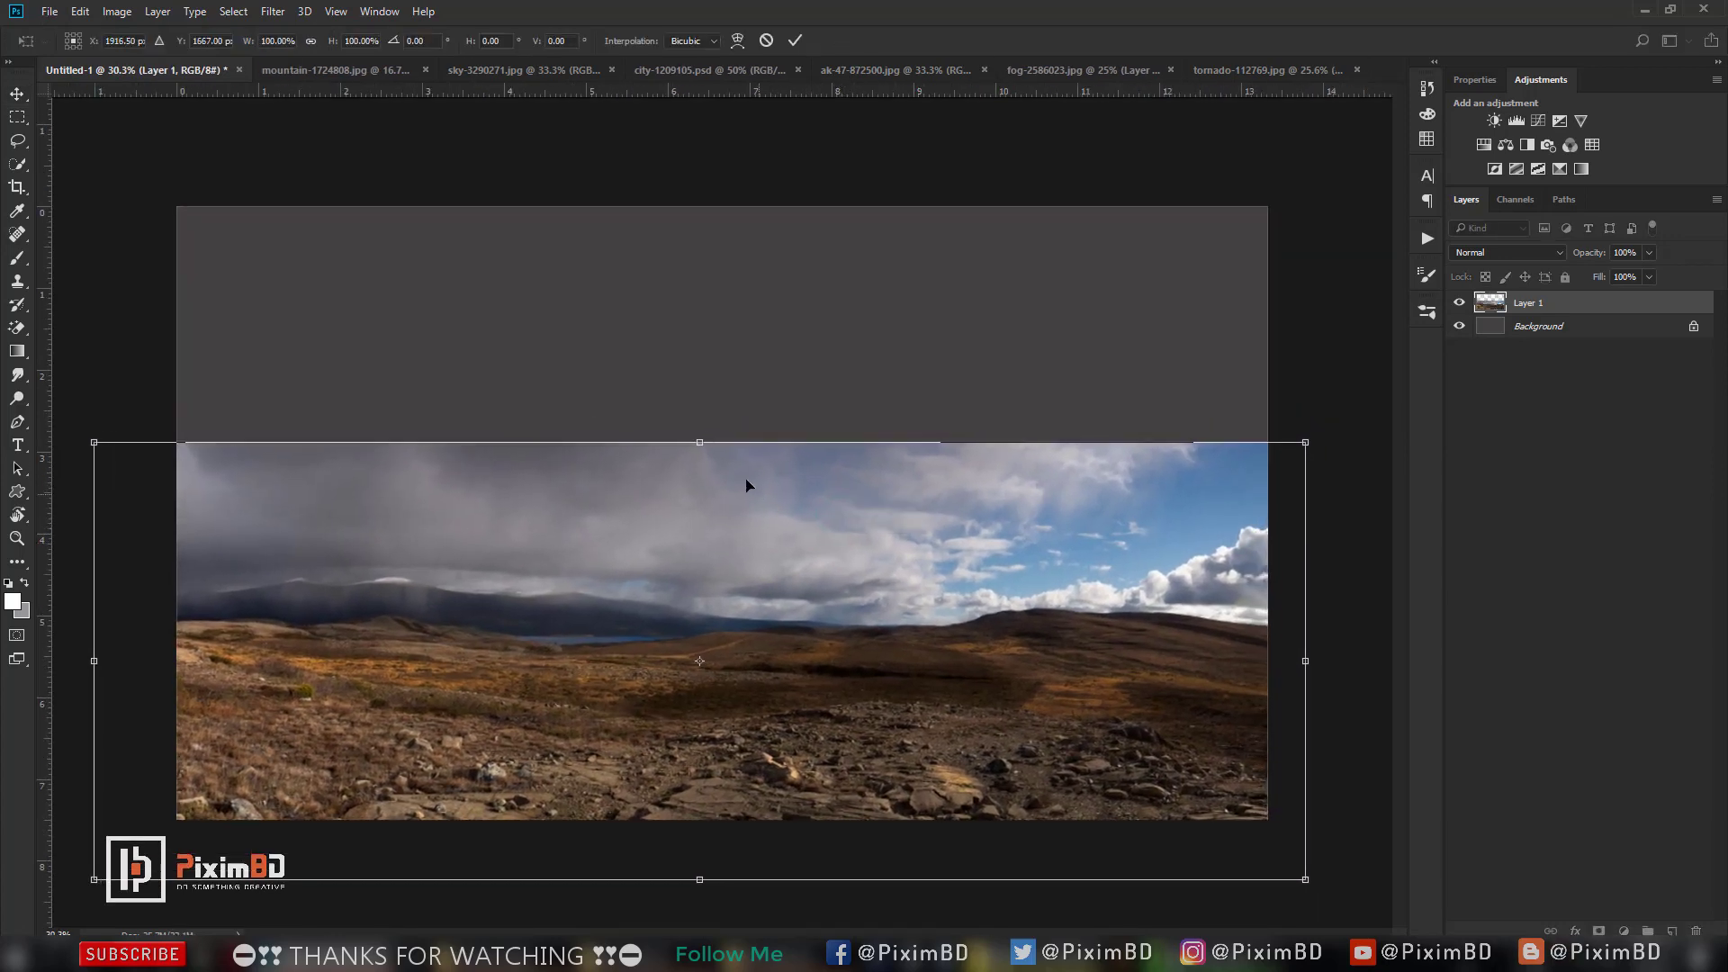
left_click_drag(700, 444, 698, 470)
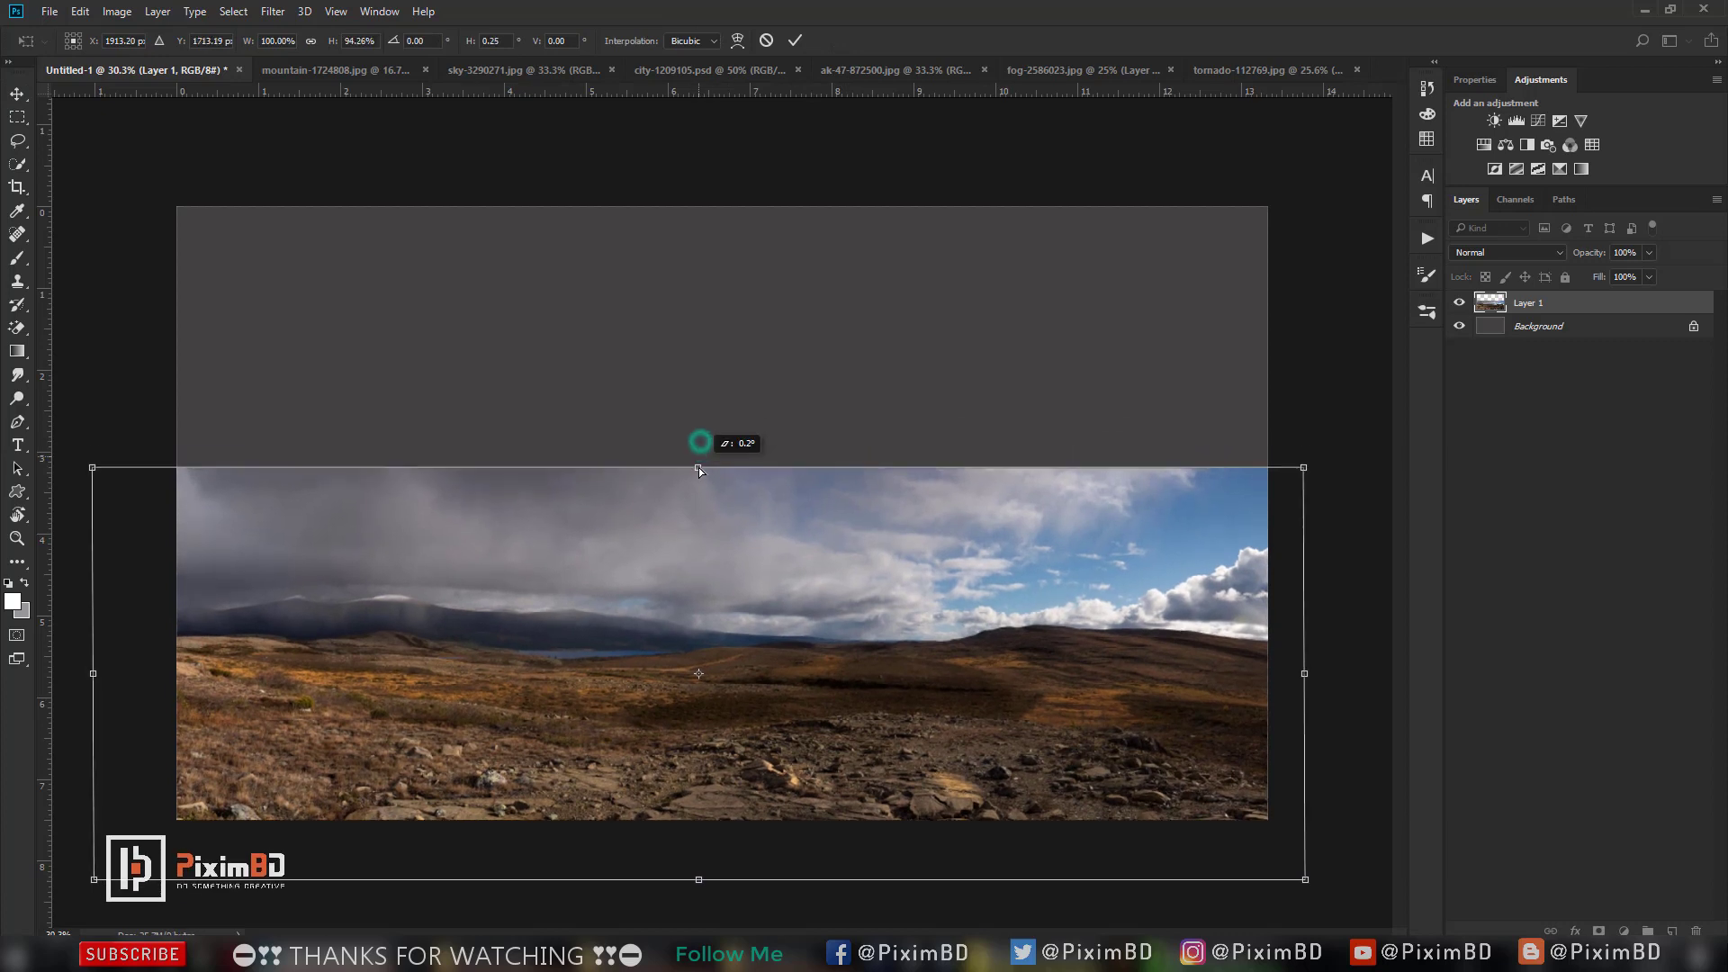
key("Return")
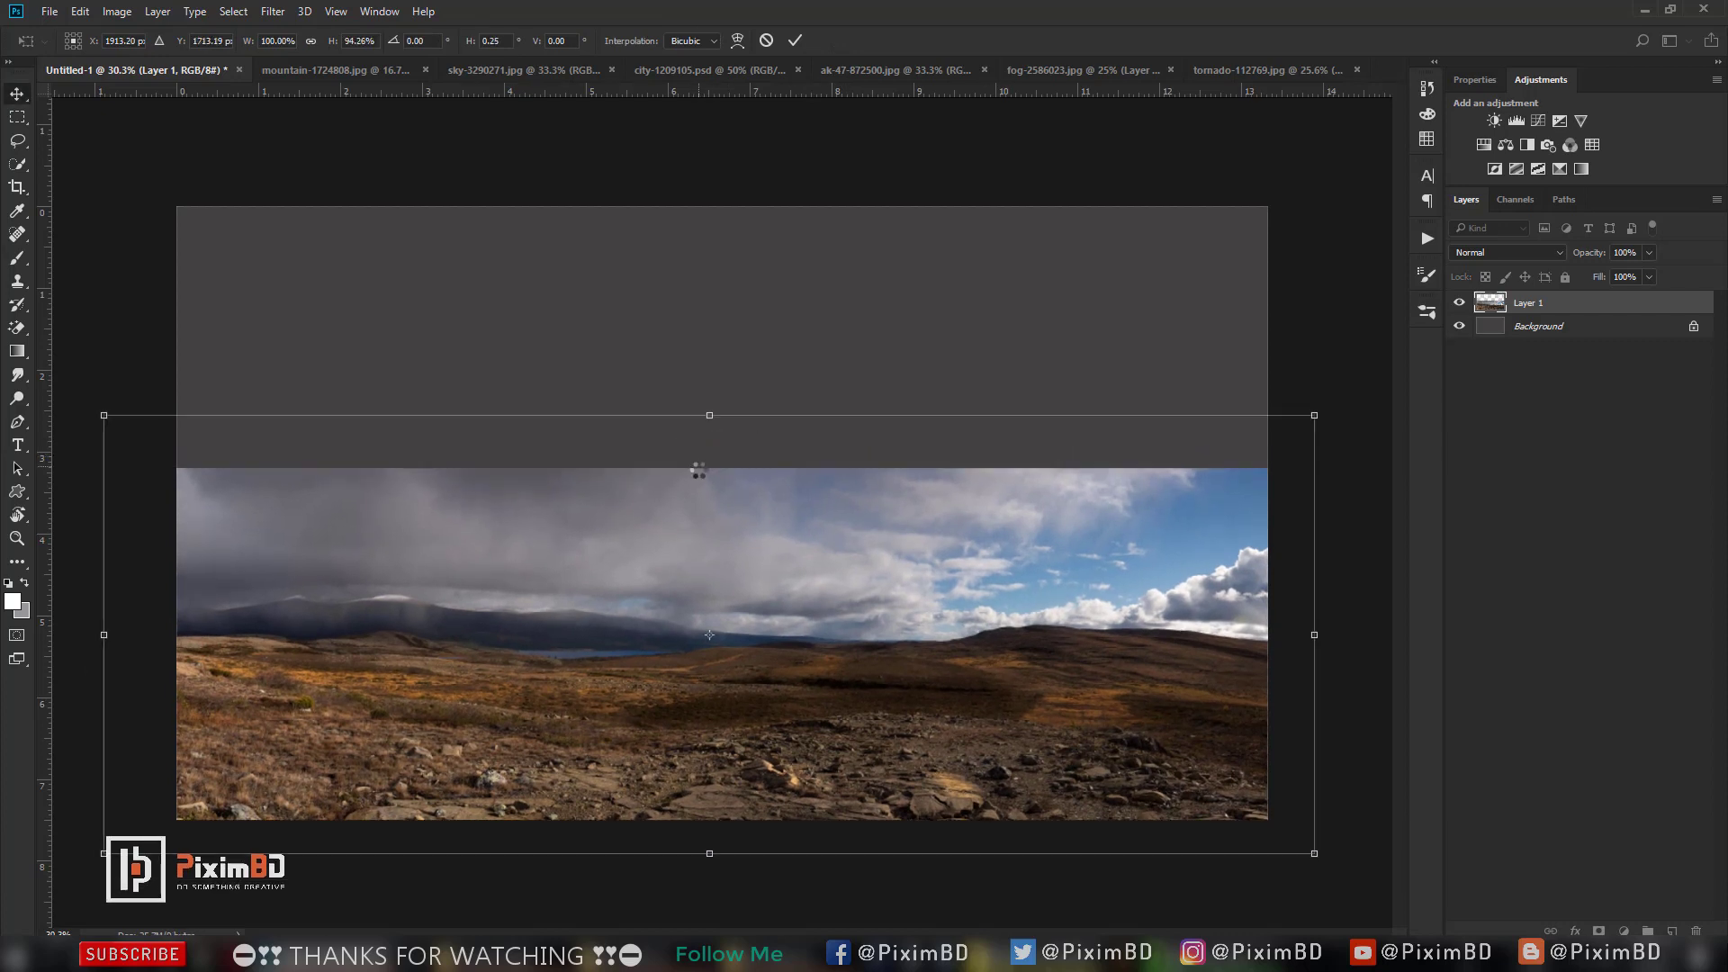
left_click_drag(814, 565, 817, 549)
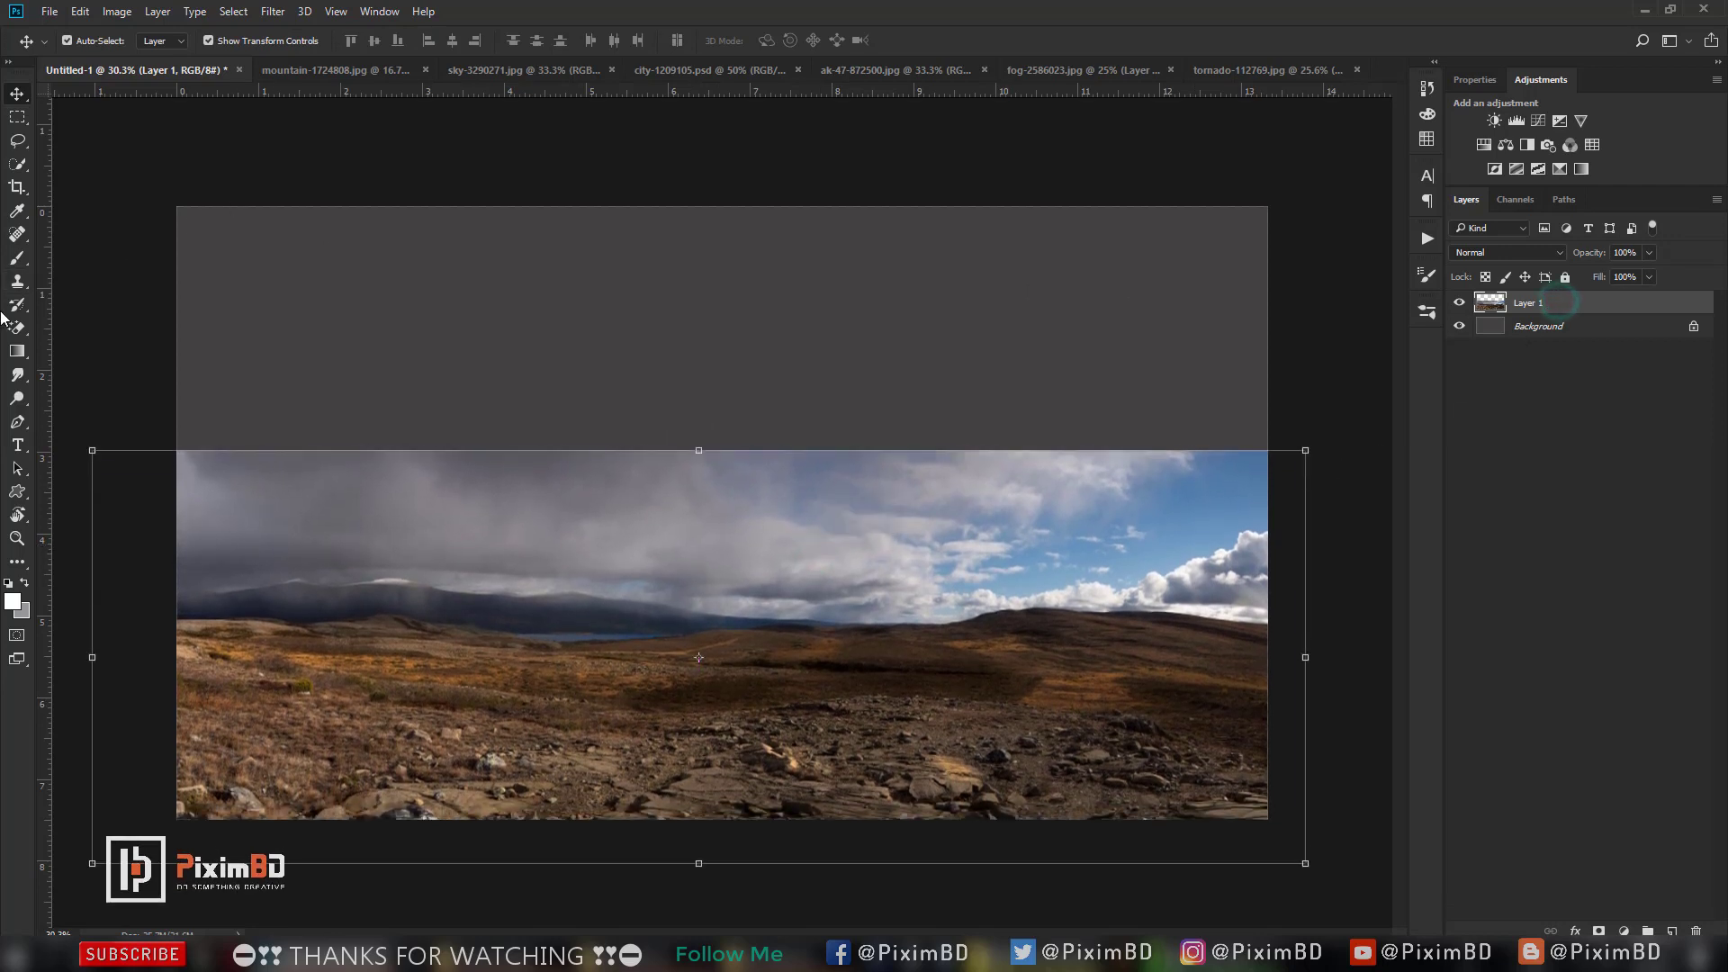
Add a layer mask to Layer 1 and hide the mountain sky with a 1400 px brush.
right_click(16, 333)
left_click(81, 324)
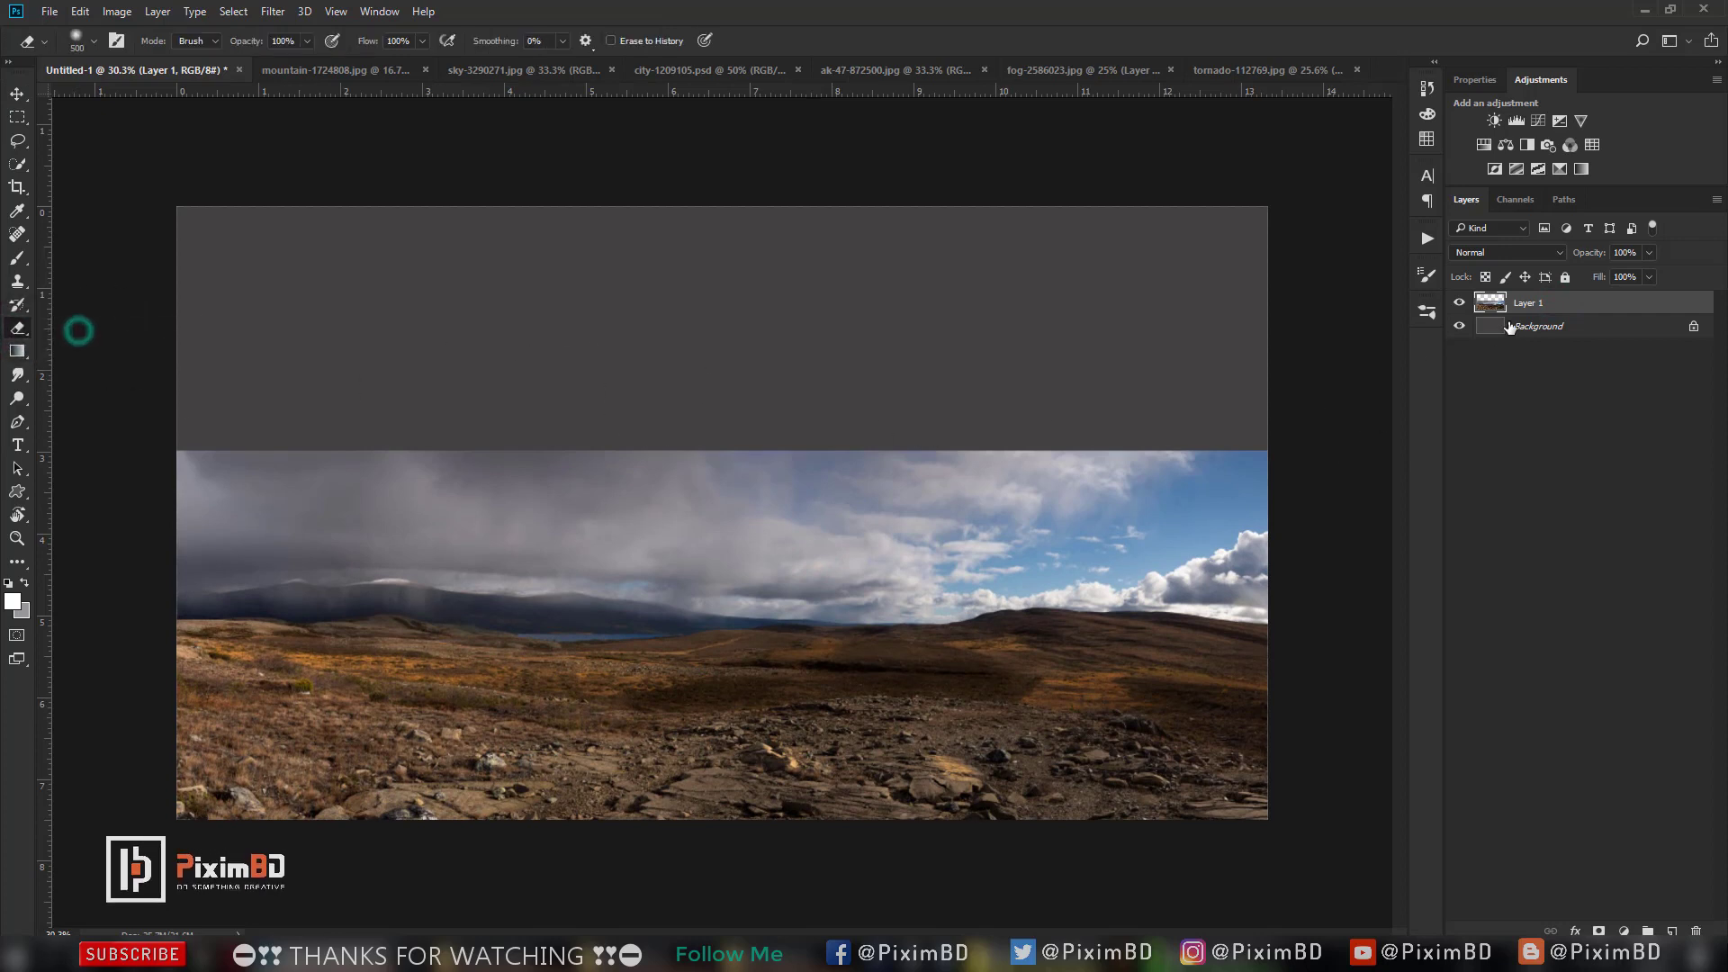
left_click(1595, 929)
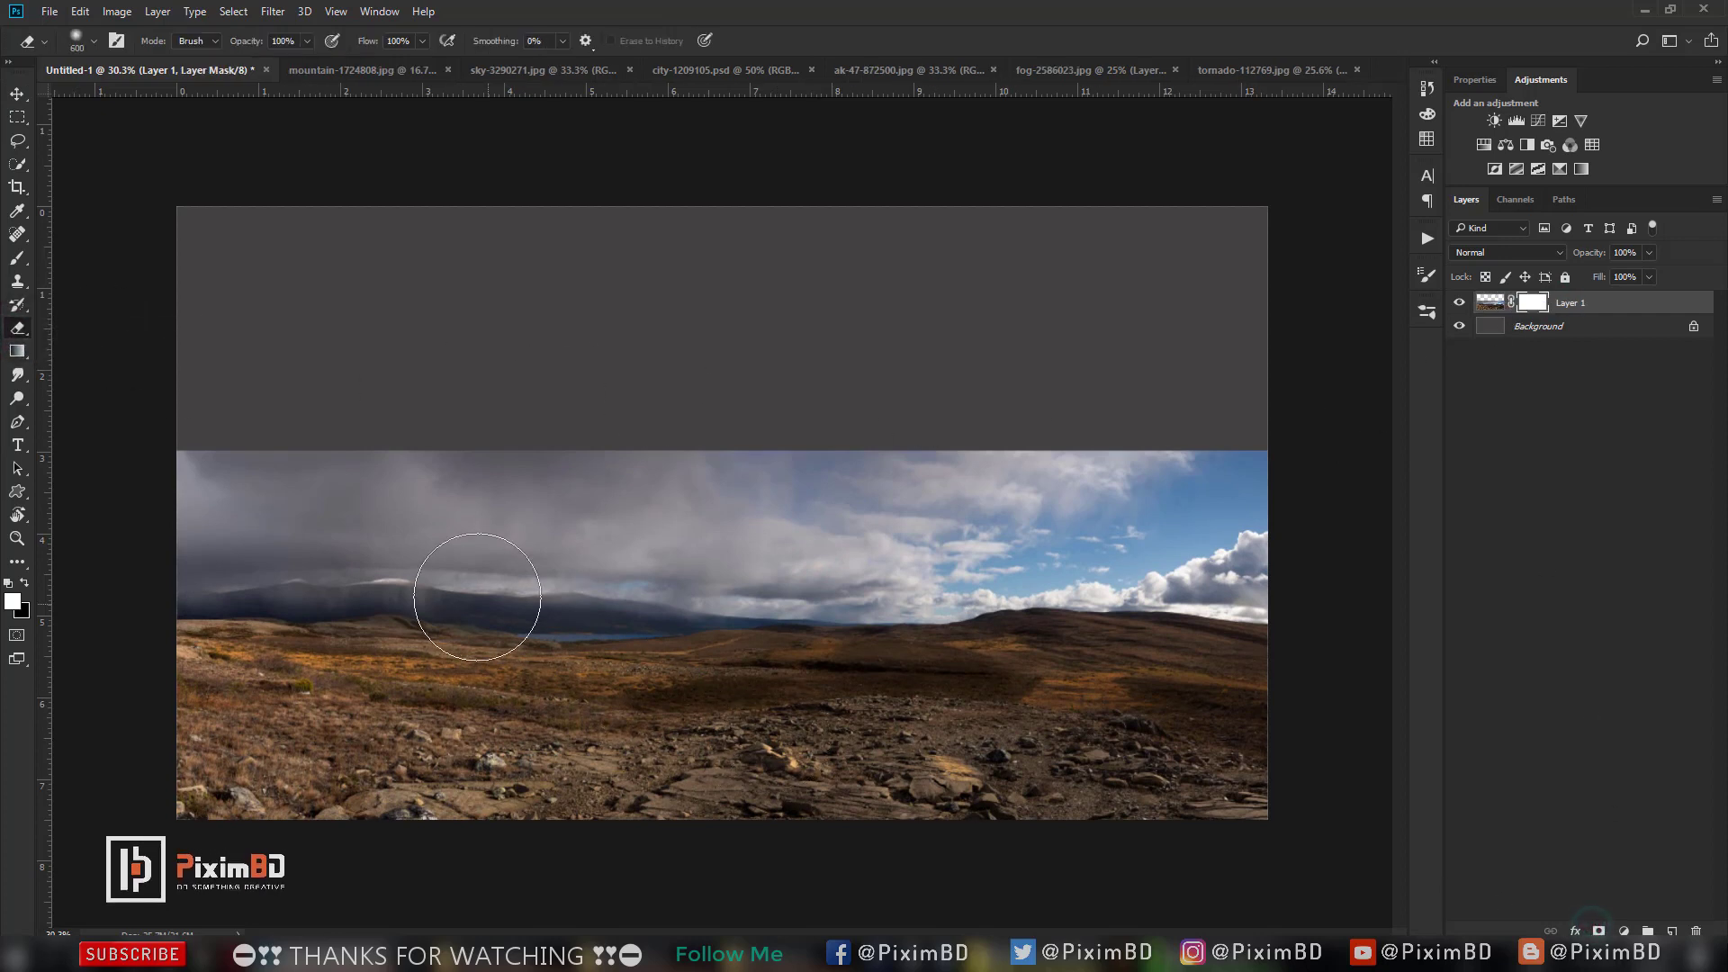
key("bracketright")
key("bracketright")
key("bracketright")
mouse_move(417, 397)
left_mouse_down()
mouse_move(1285, 434)
mouse_move(325, 456)
mouse_move(1152, 452)
left_mouse_up()
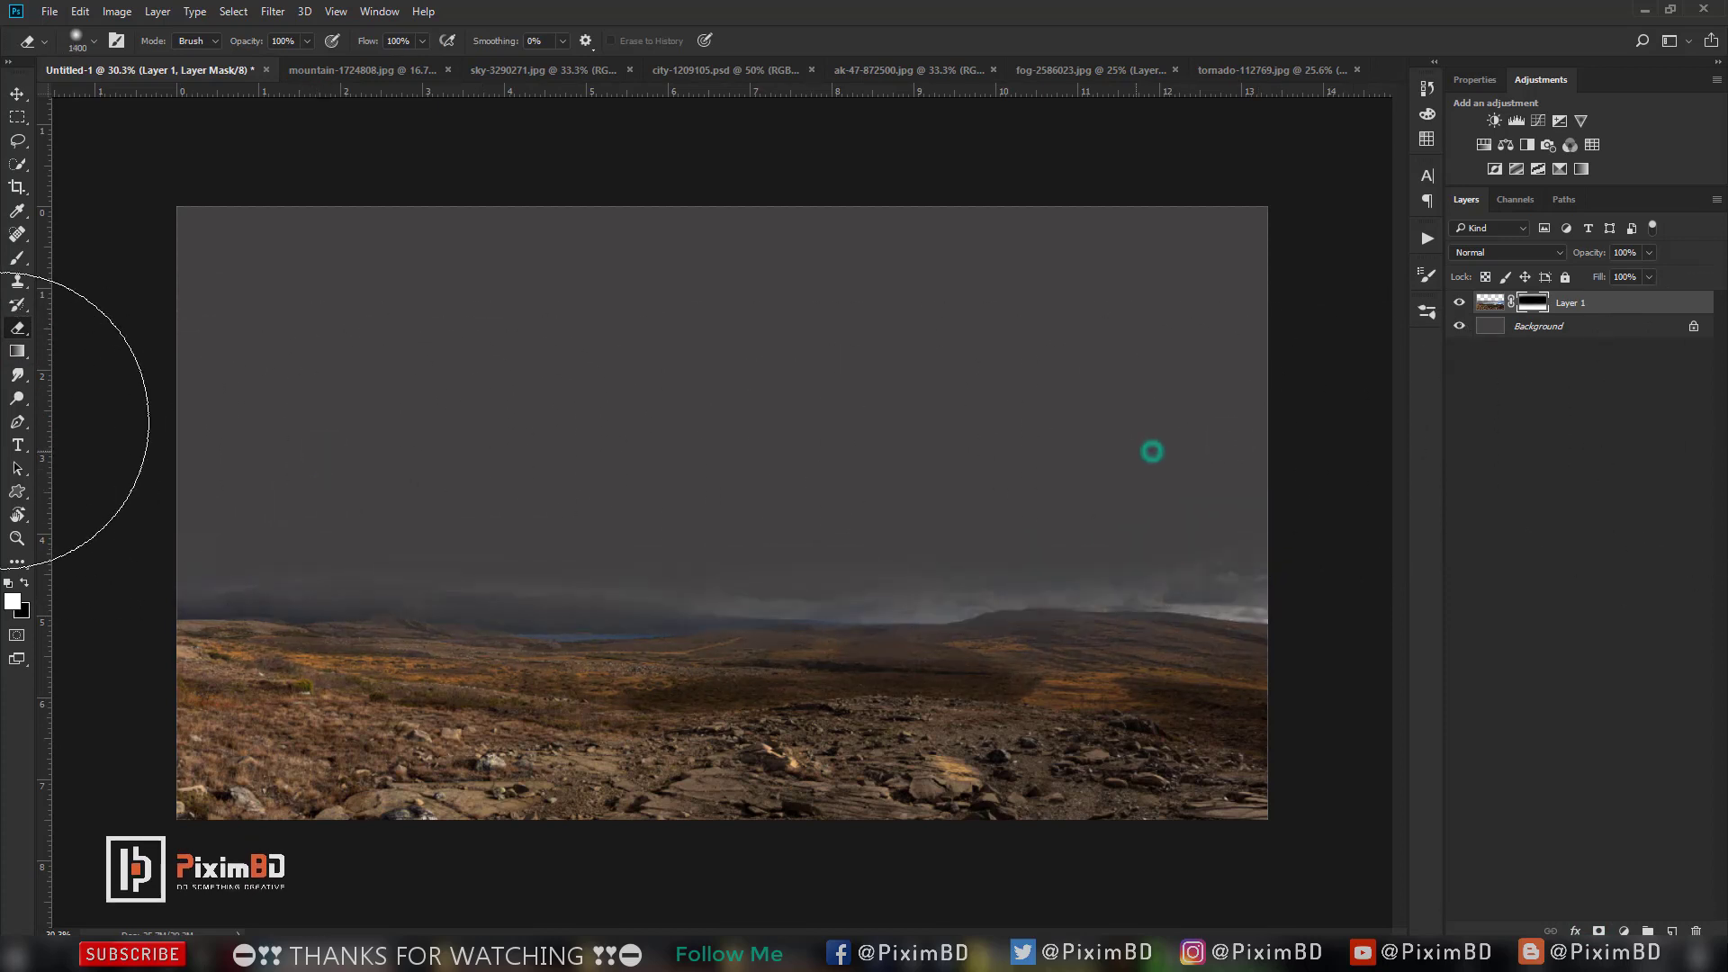
Toggle the Background layer's visibility to check the mask, then reselect Layer 1.
left_click(1544, 326)
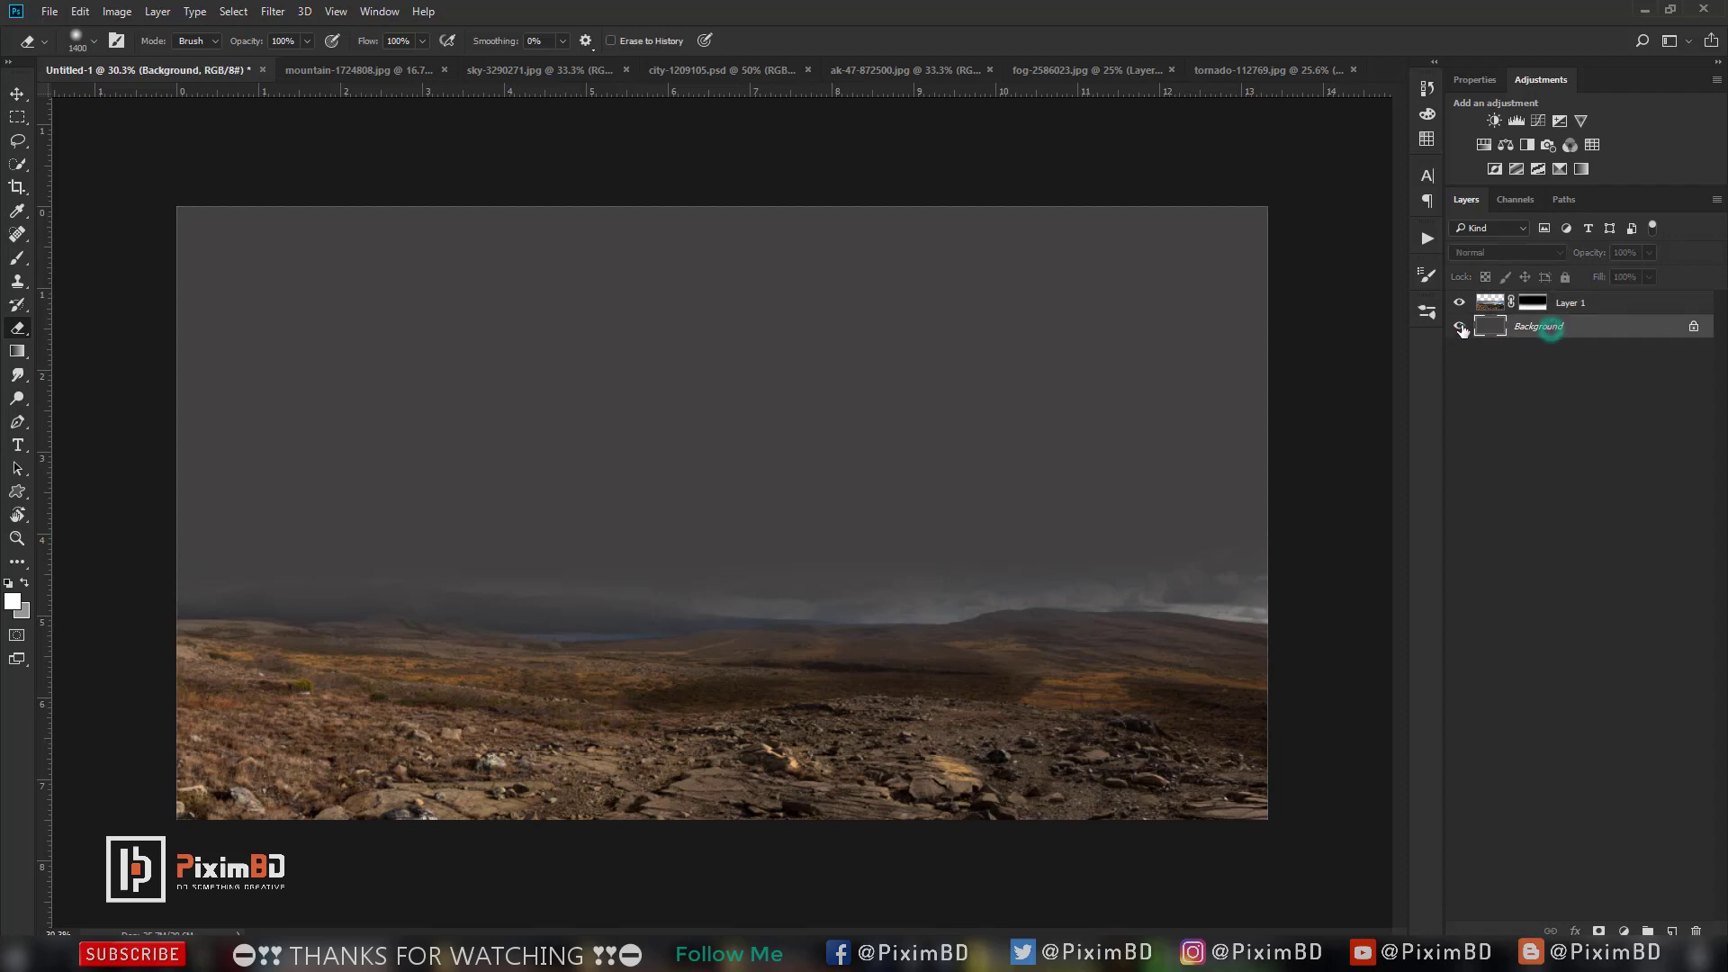
left_click(1460, 327)
left_click(1460, 327)
left_click(1460, 327)
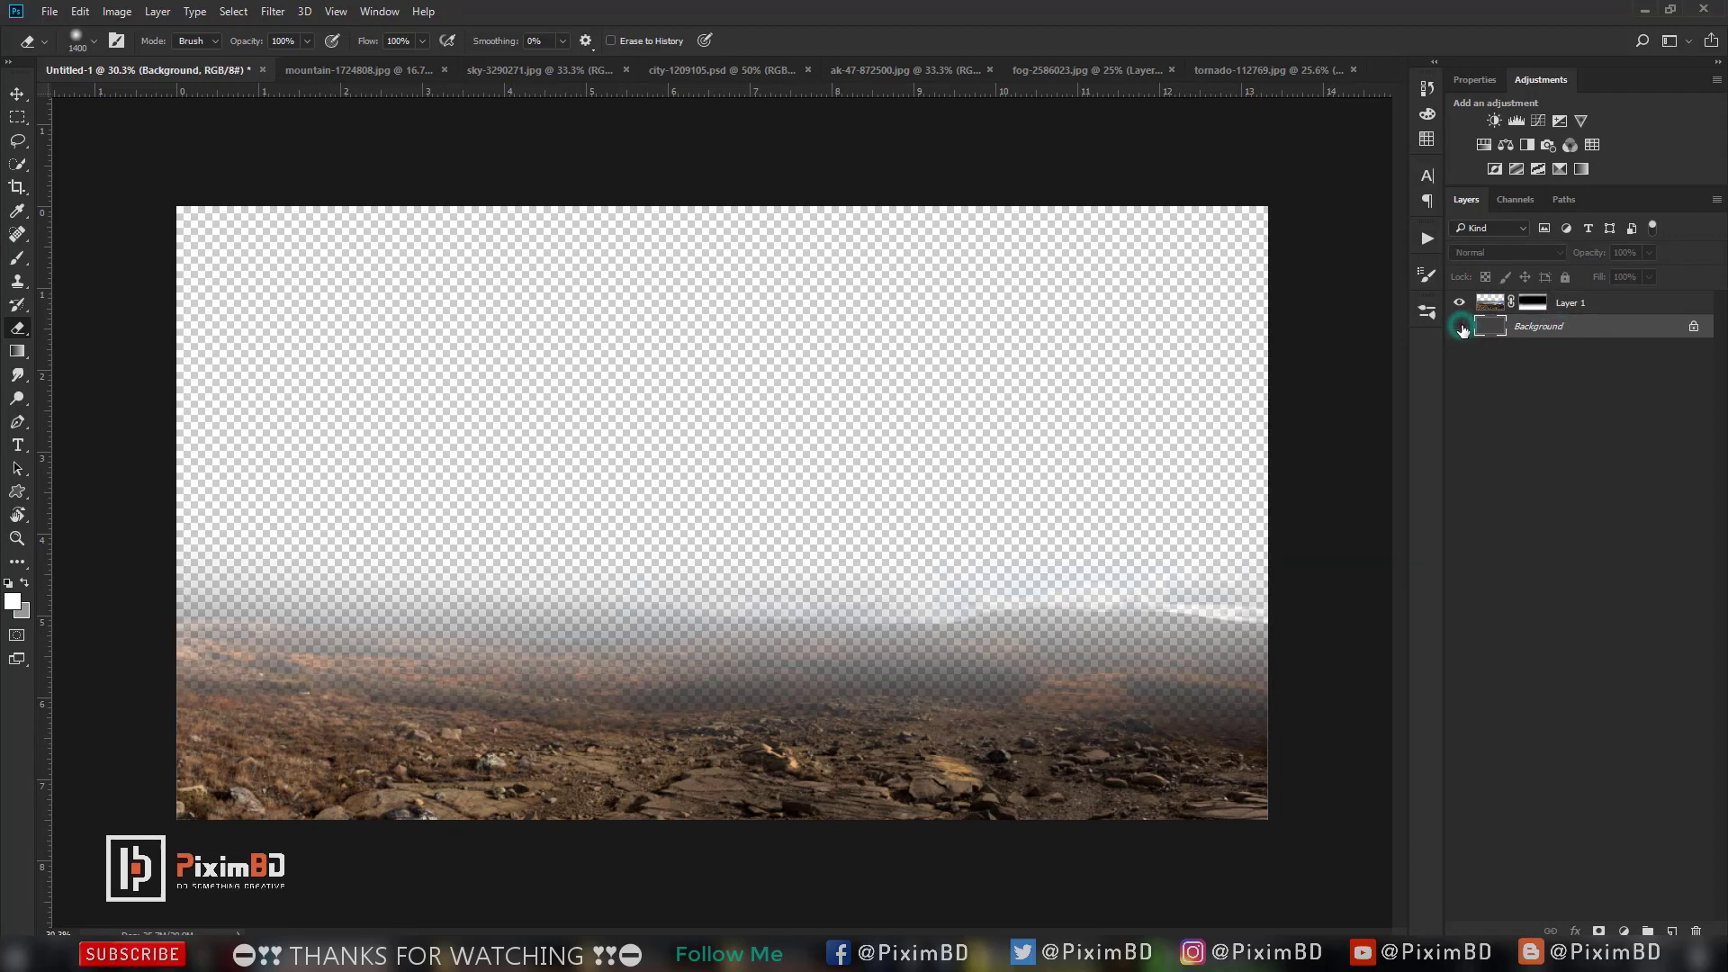
left_click(1459, 327)
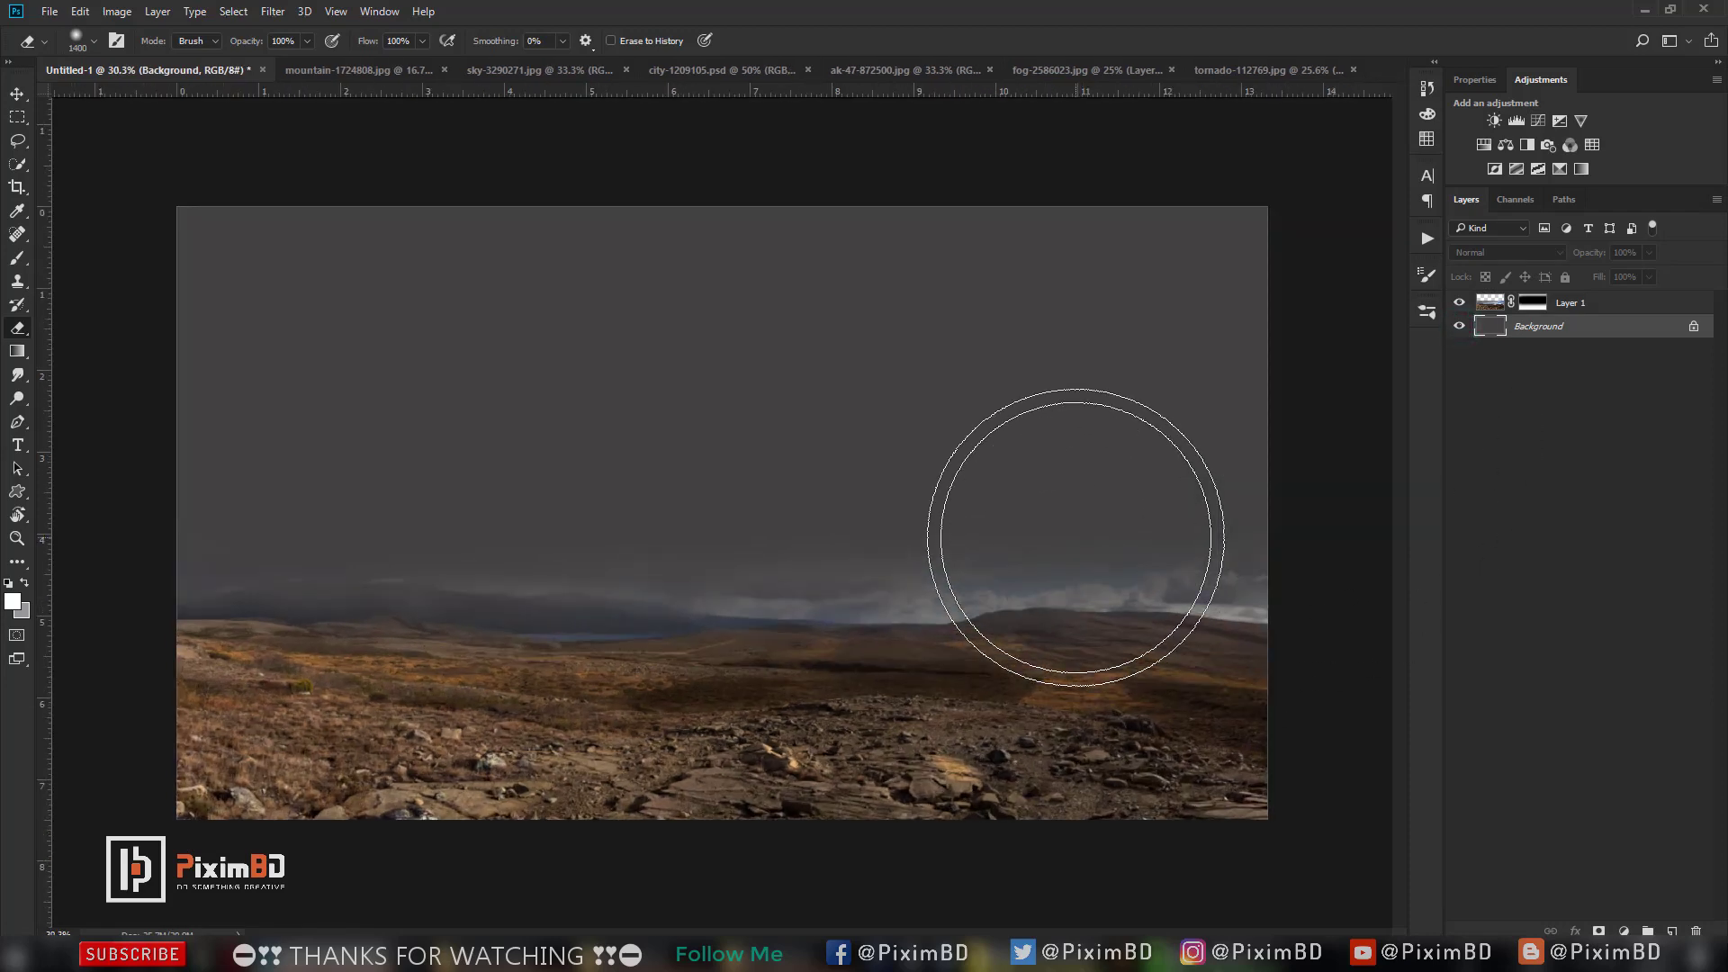
left_click(1579, 304)
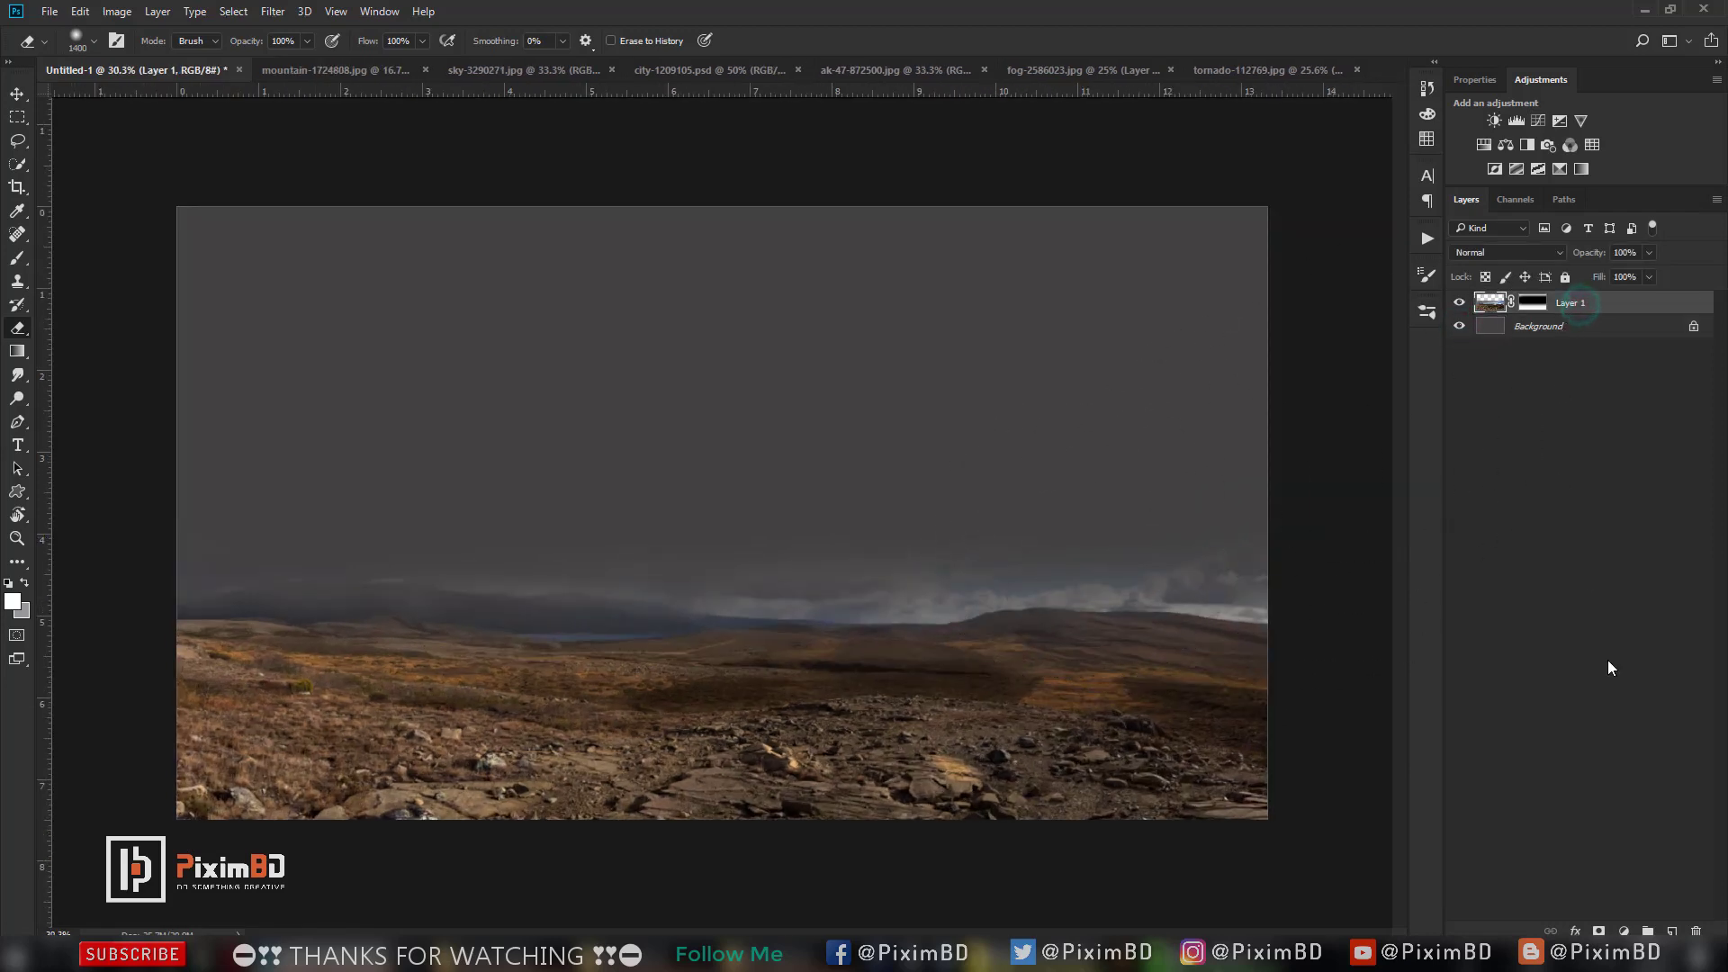
left_click(1623, 931)
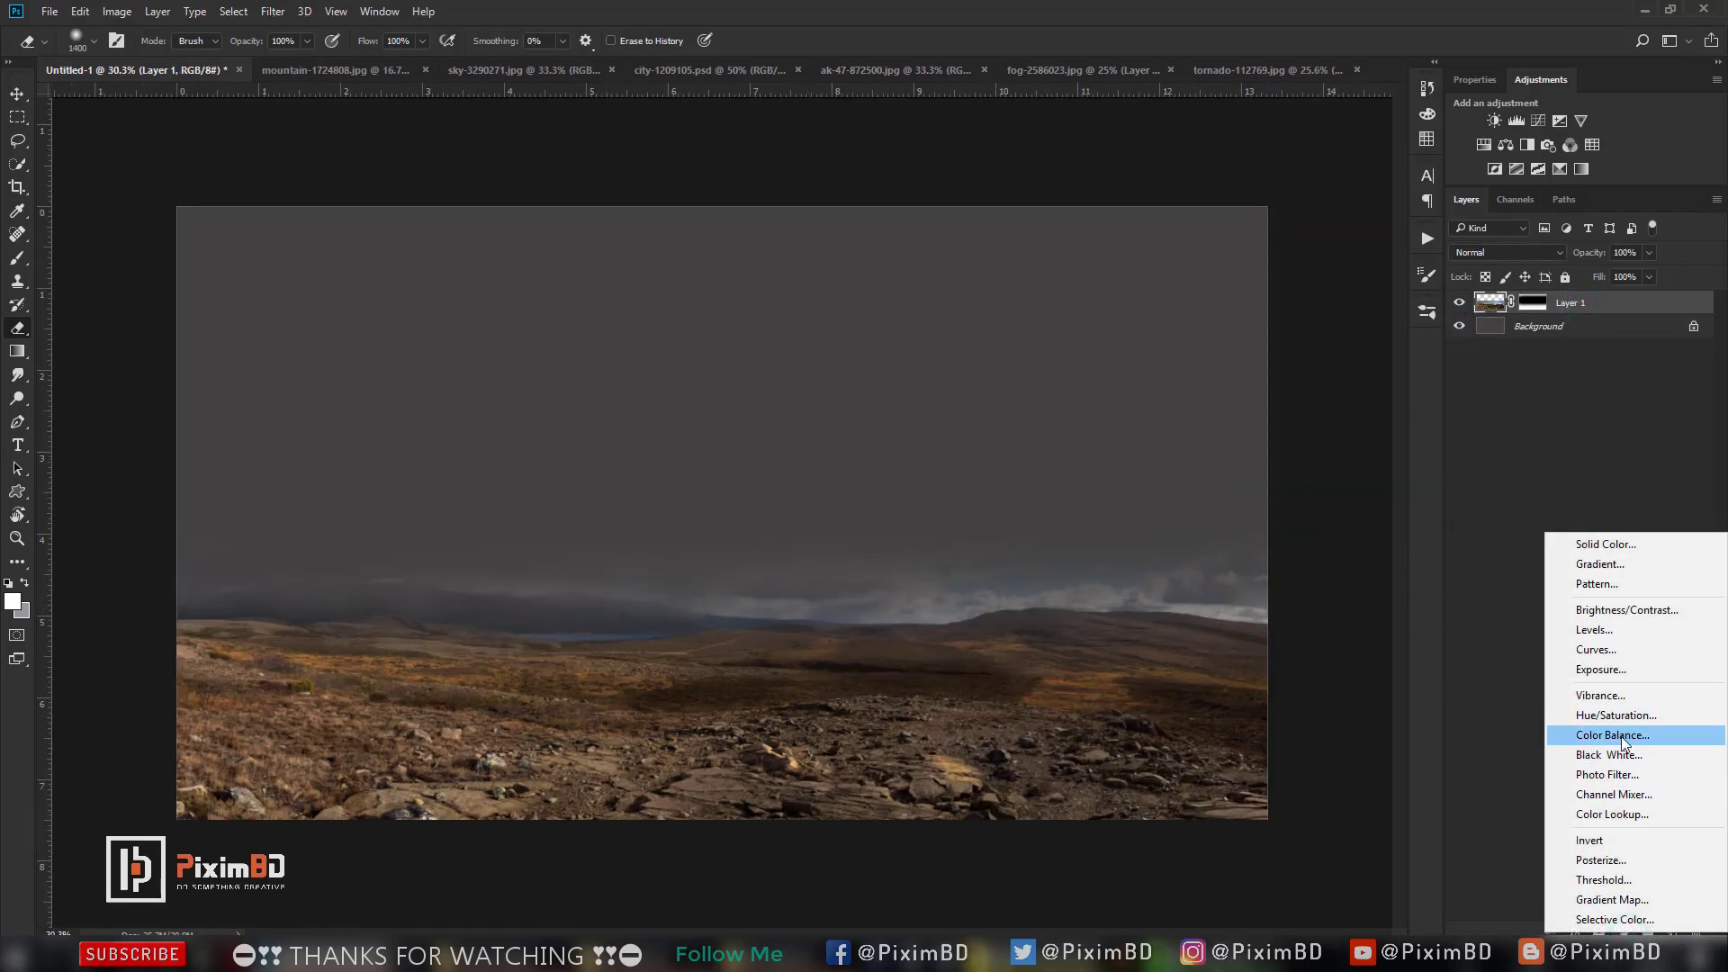
Add a Brightness/Contrast adjustment with lowered brightness above Layer 1.
left_click(1619, 610)
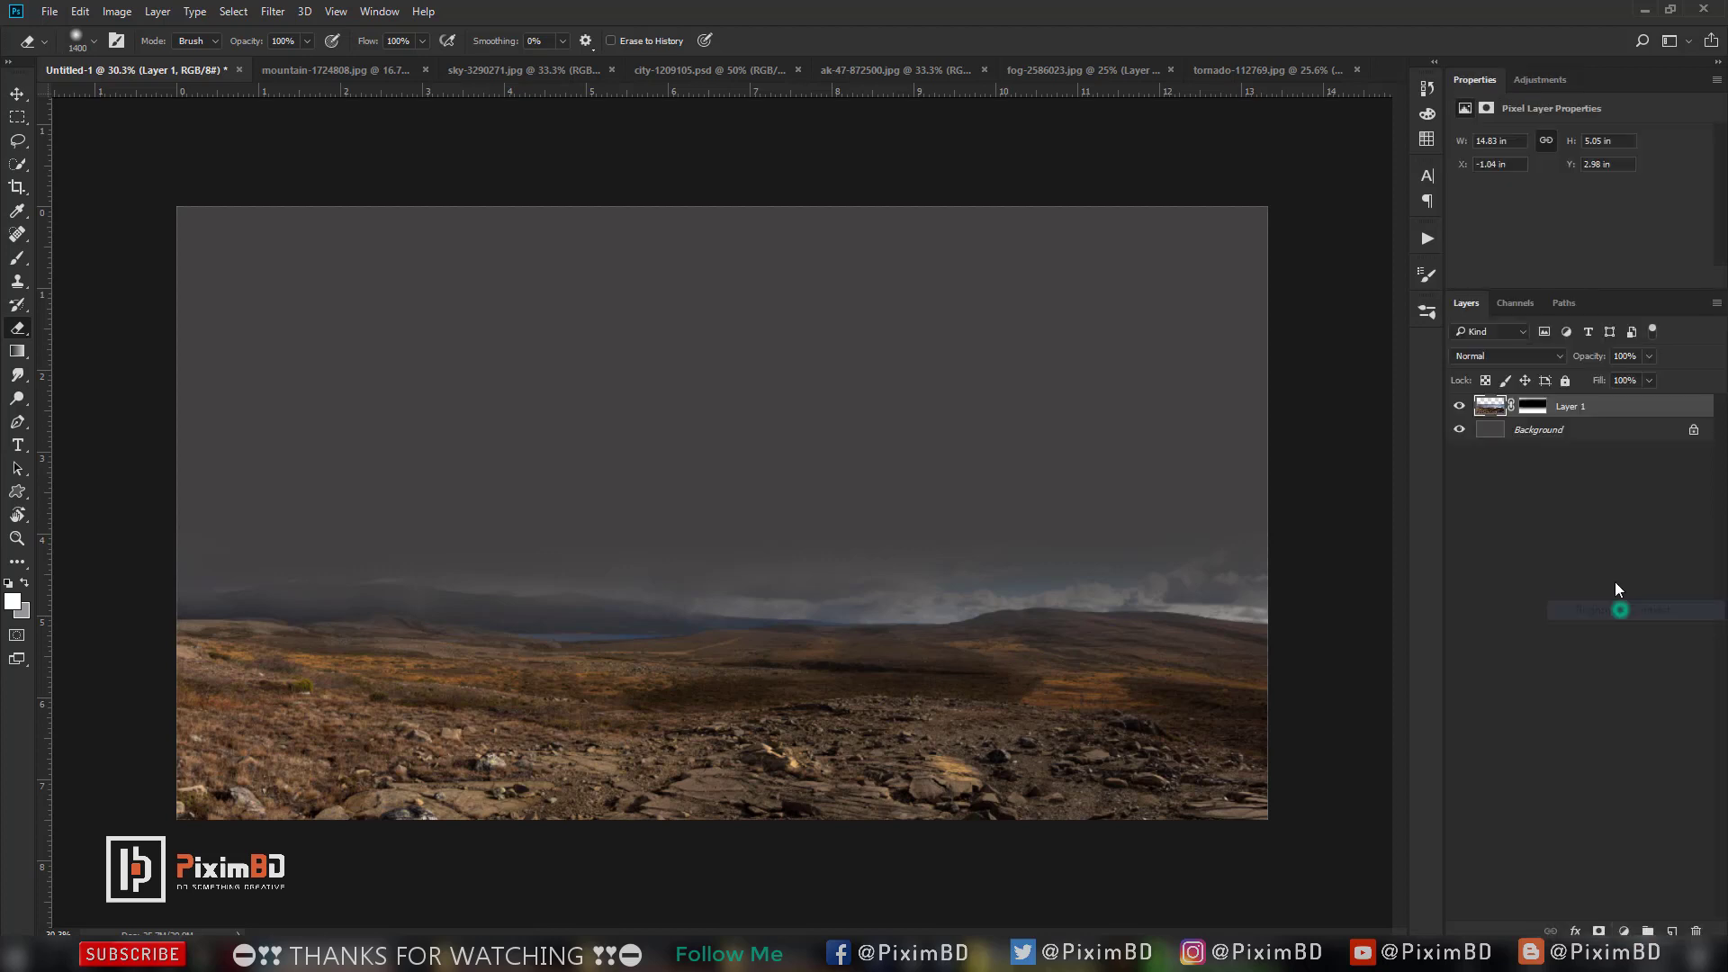
mouse_move(1536, 179)
left_mouse_down()
mouse_move(1561, 180)
mouse_move(1476, 227)
left_mouse_up()
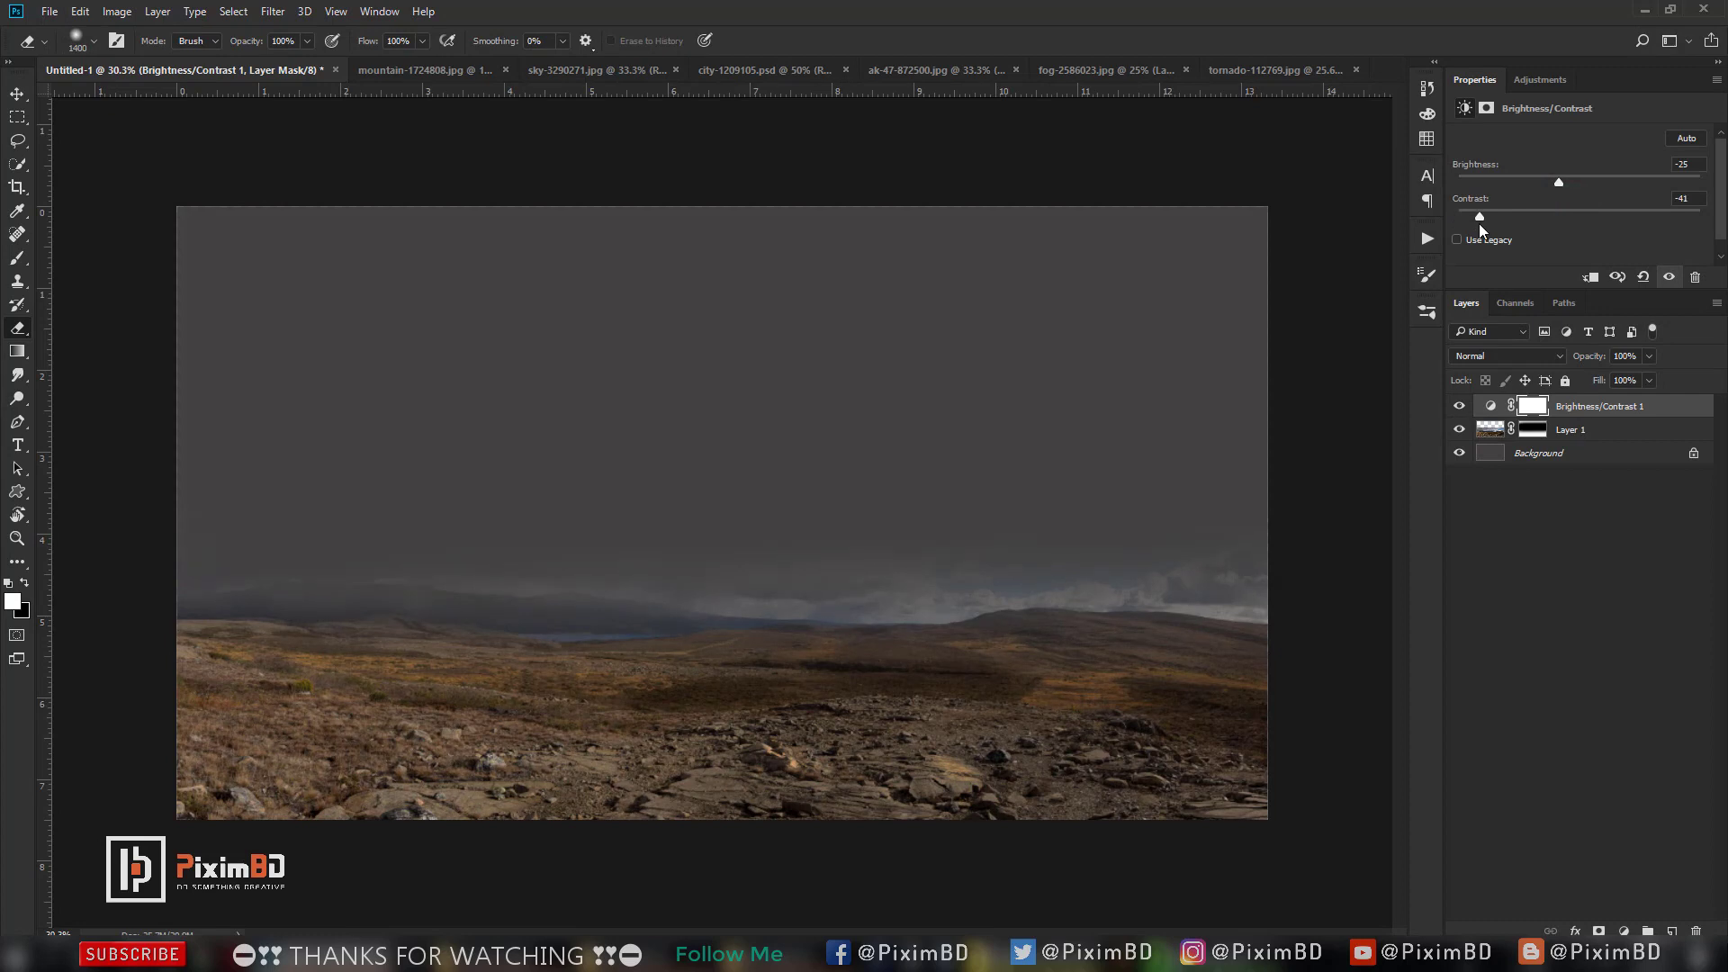
left_click(1544, 564)
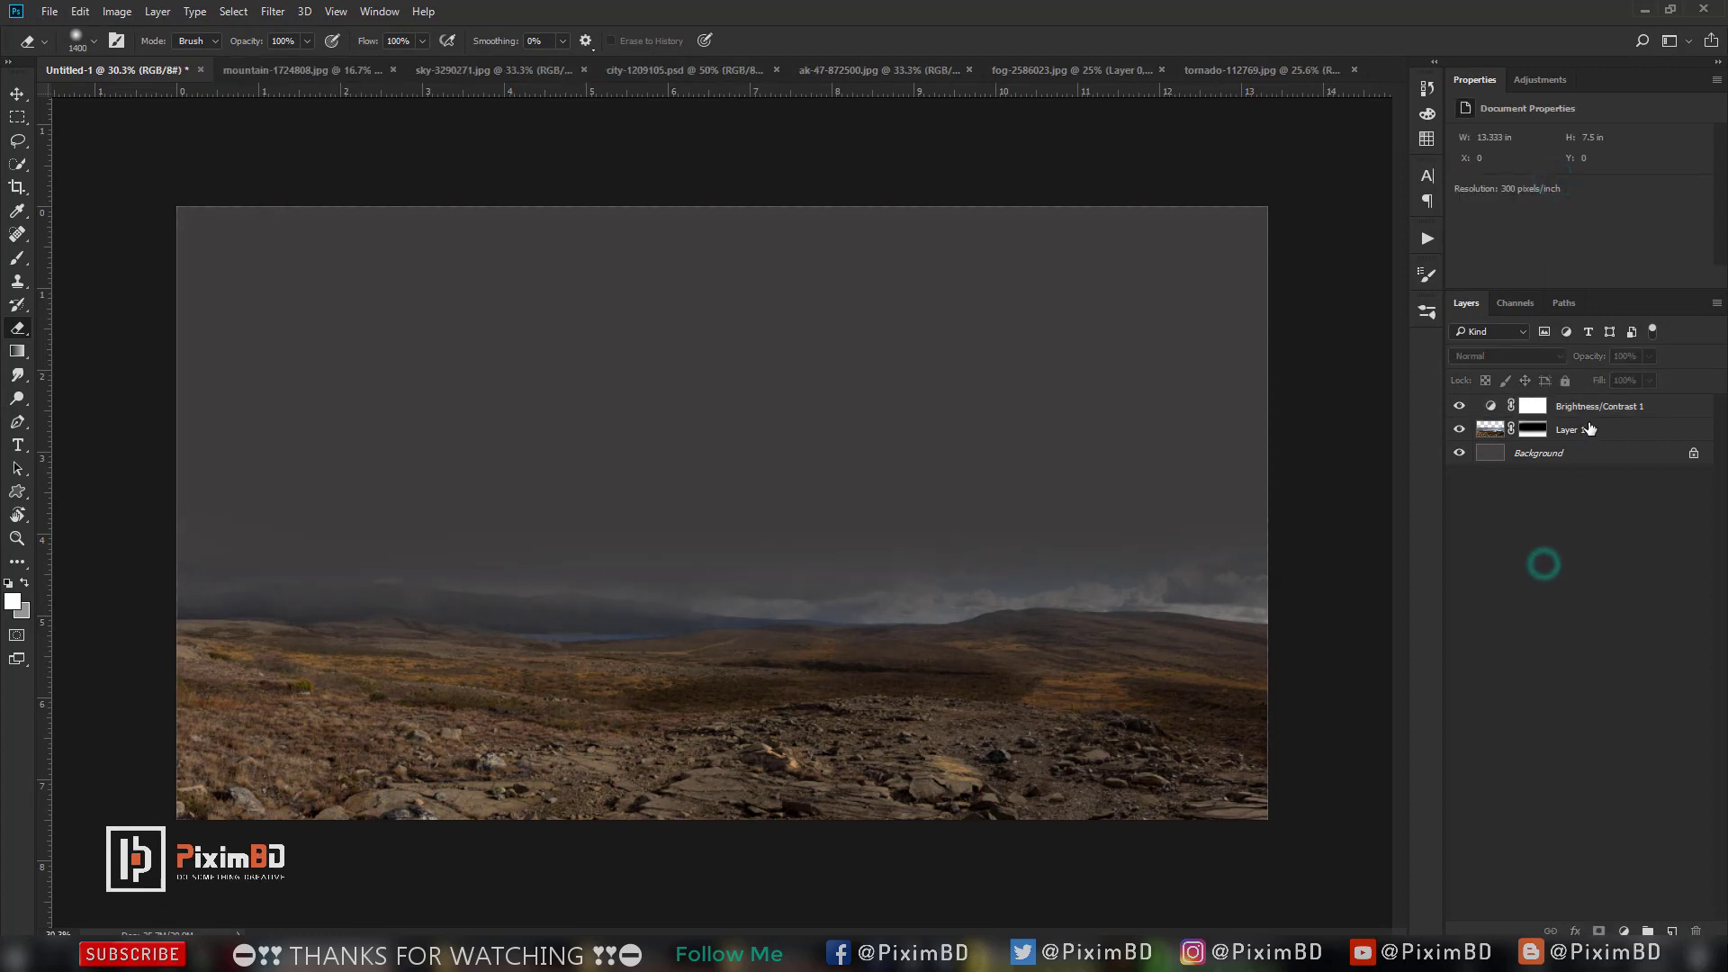
Hide the Background layer and add a Gradient Map above Brightness/Contrast 1.
left_click(1586, 430)
left_click(1529, 453)
left_click(1459, 452)
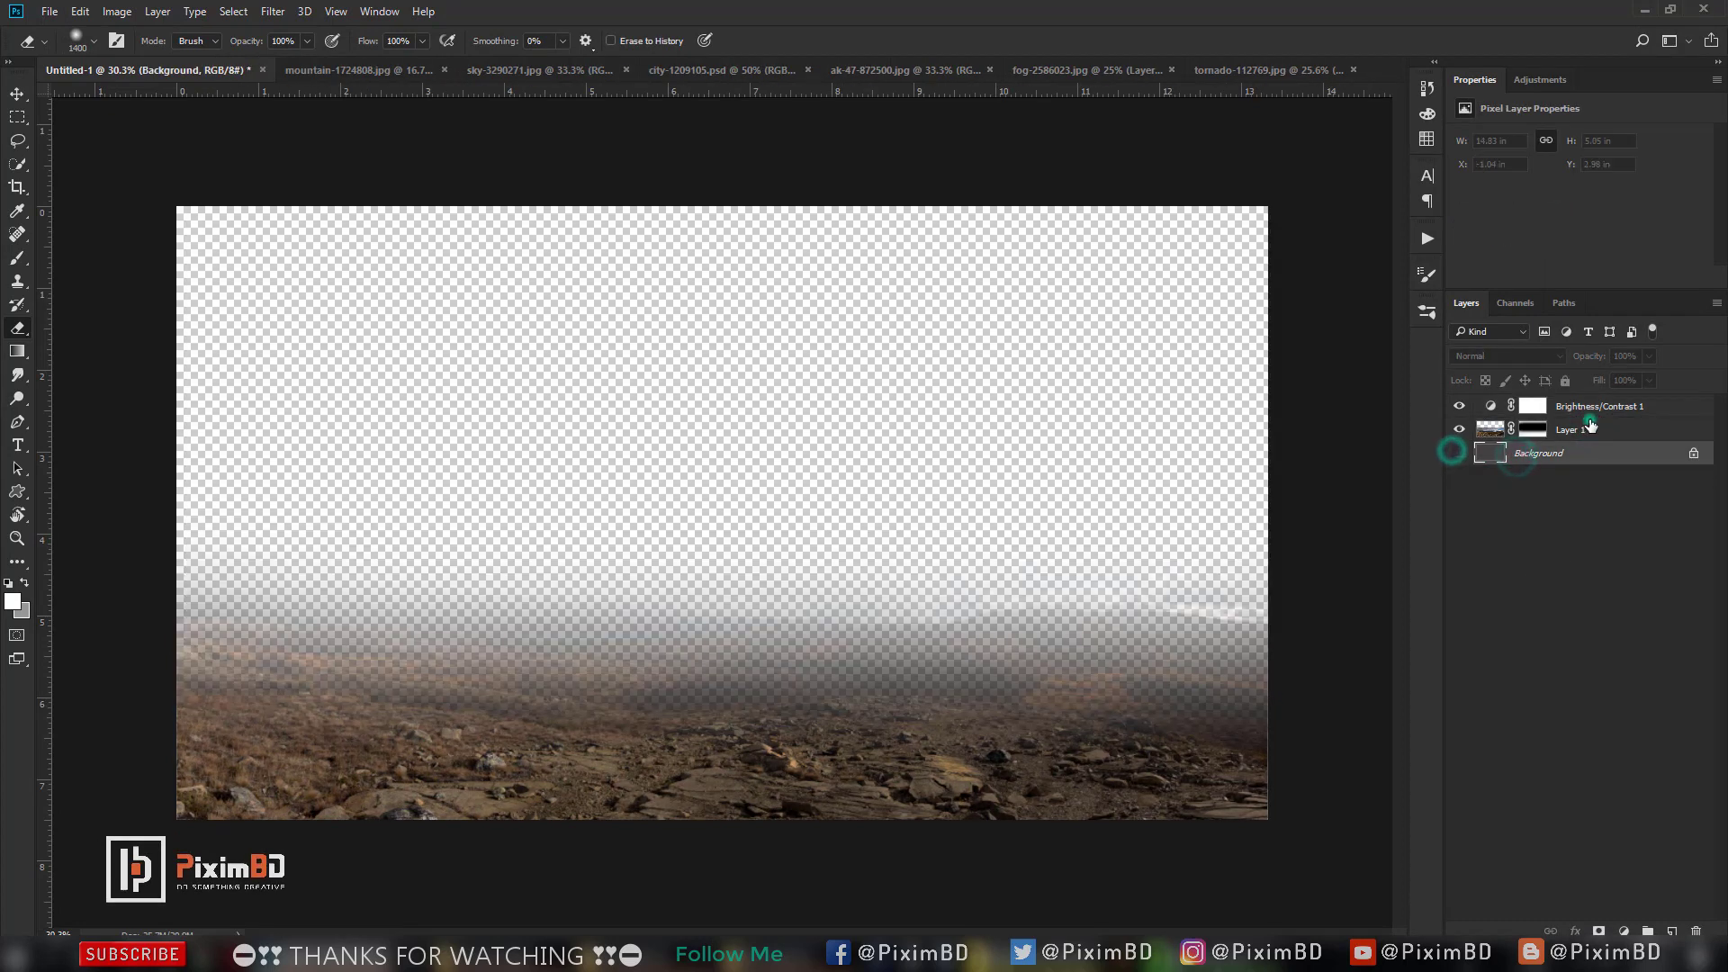
left_click(1588, 429)
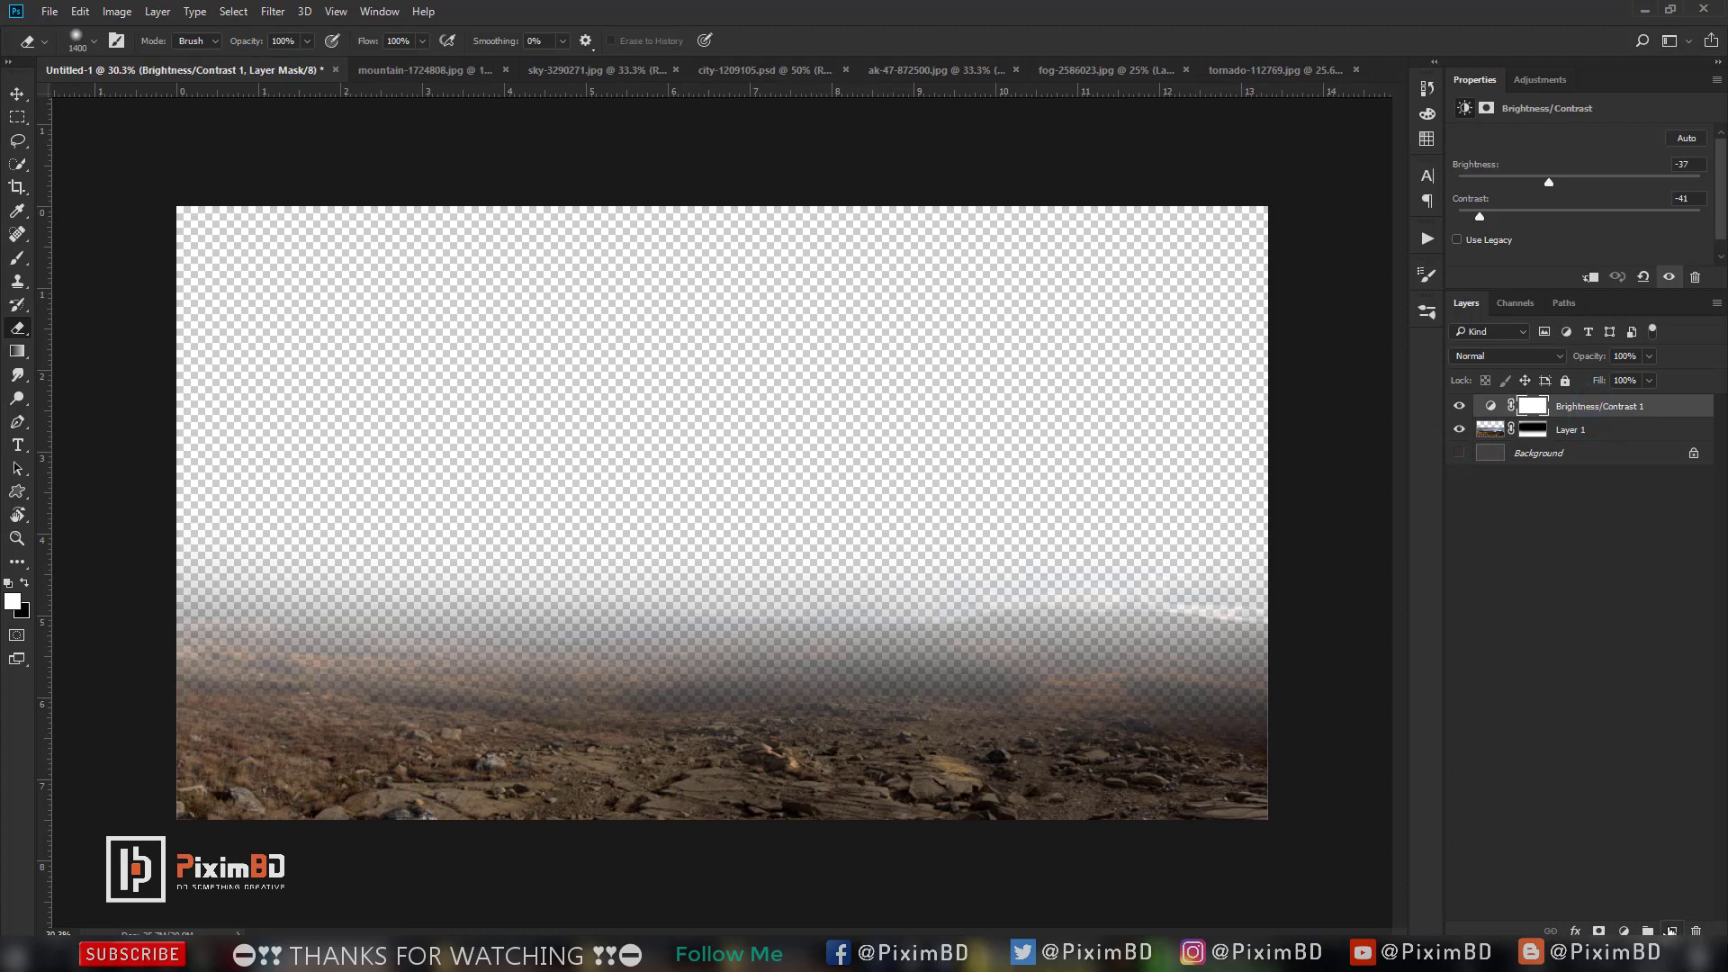
left_click(1623, 932)
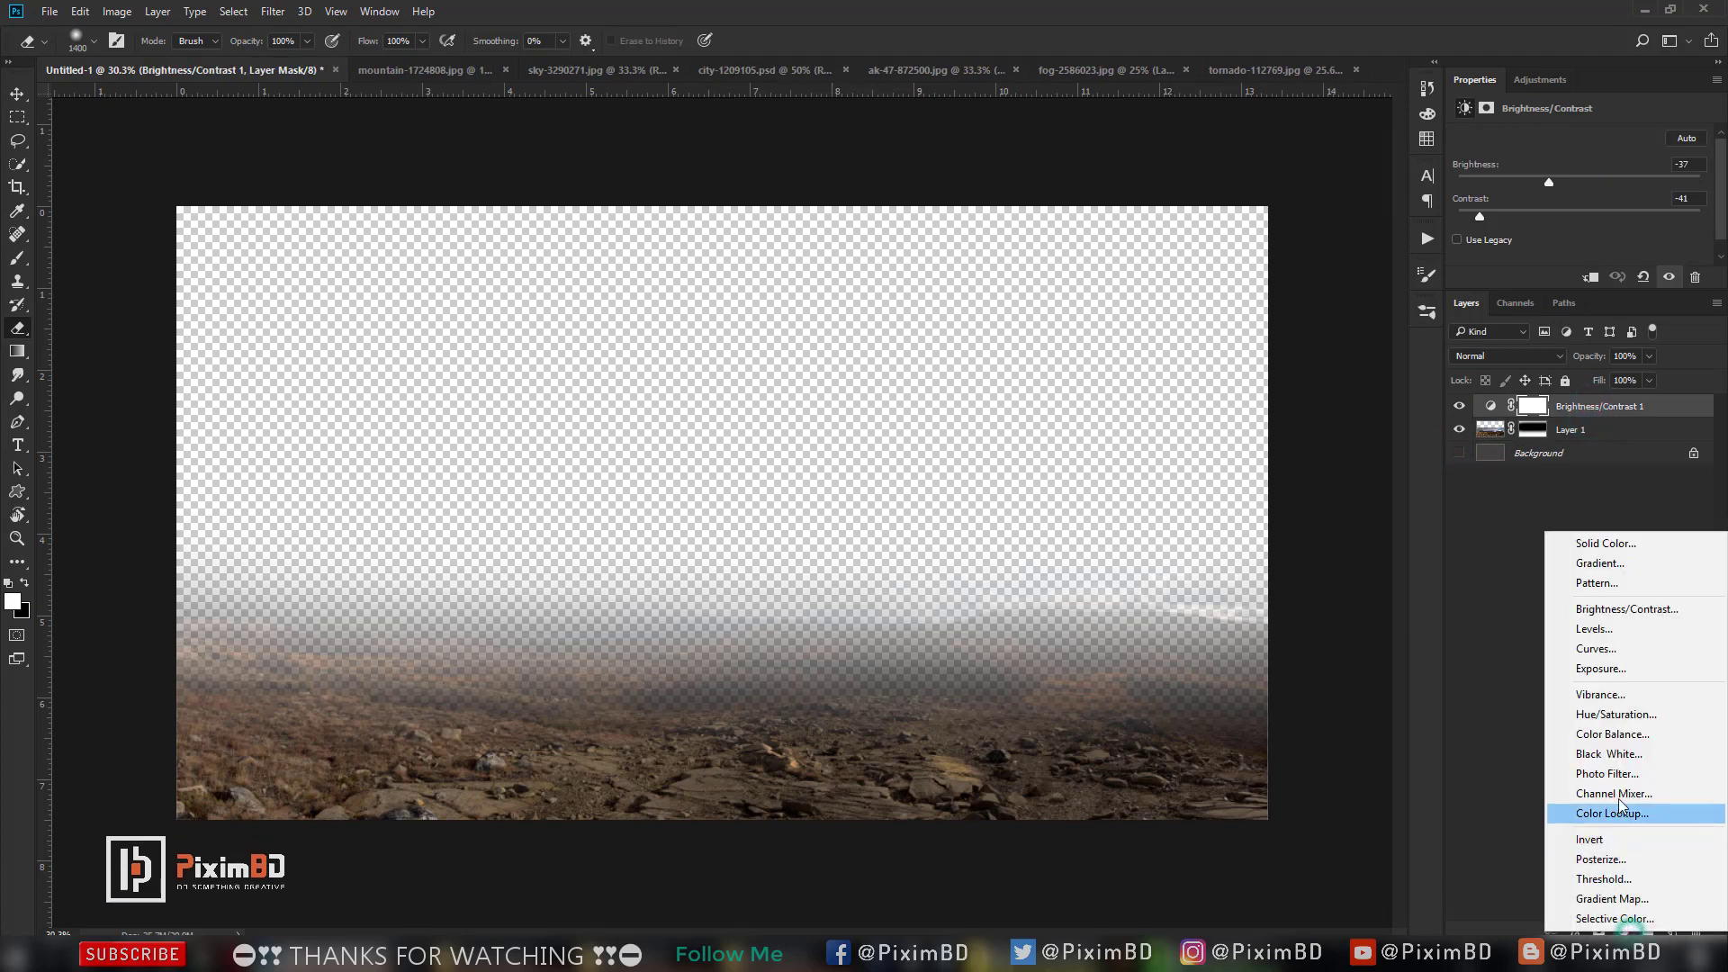
left_click(1610, 899)
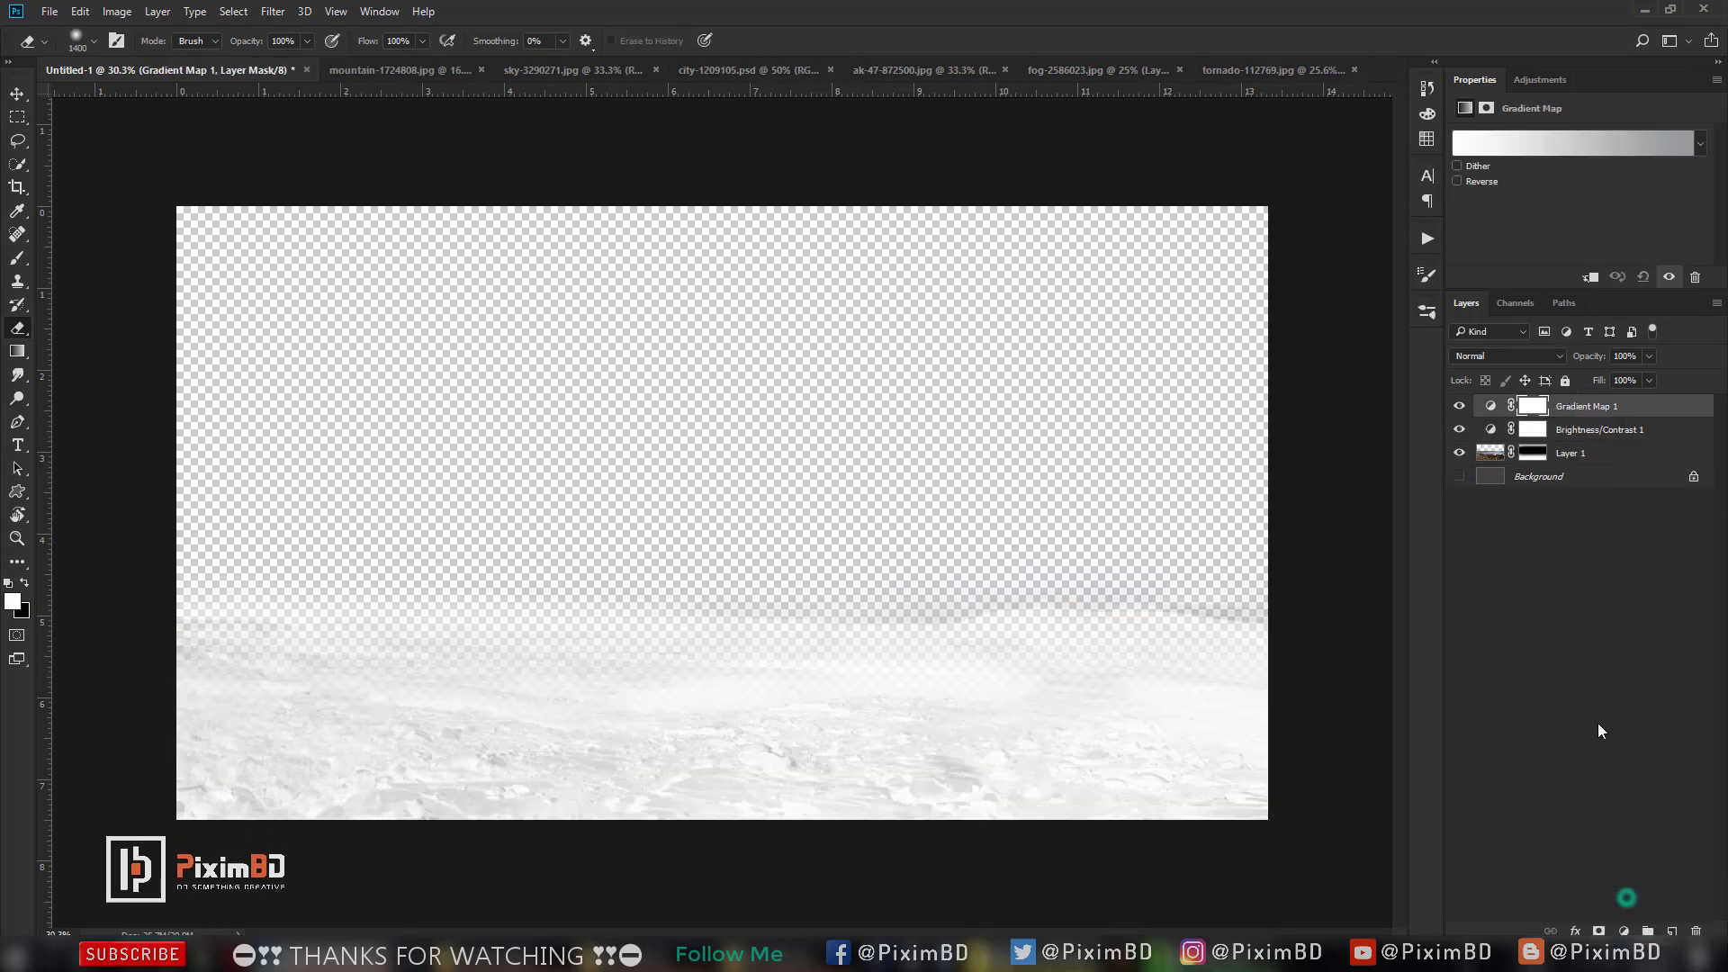
Start from the Violet, Orange gradient preset and make the left stop light blue (5ba0f5).
left_click(1459, 144)
left_click(1369, 224)
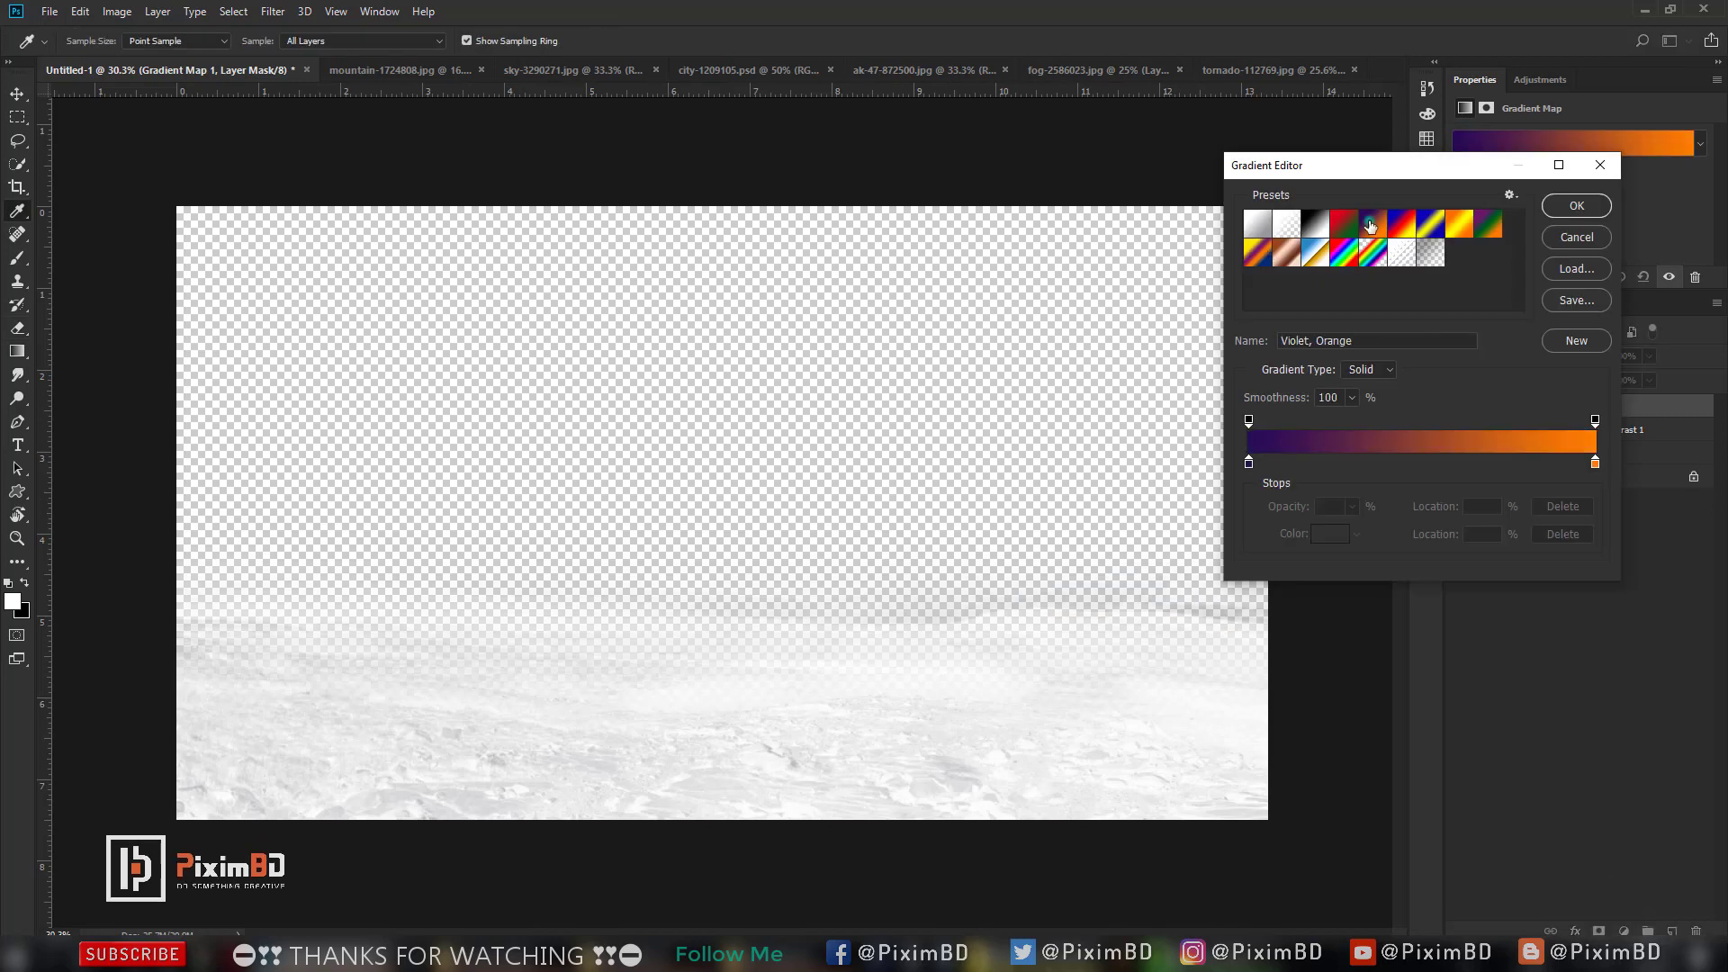
double_click(1247, 463)
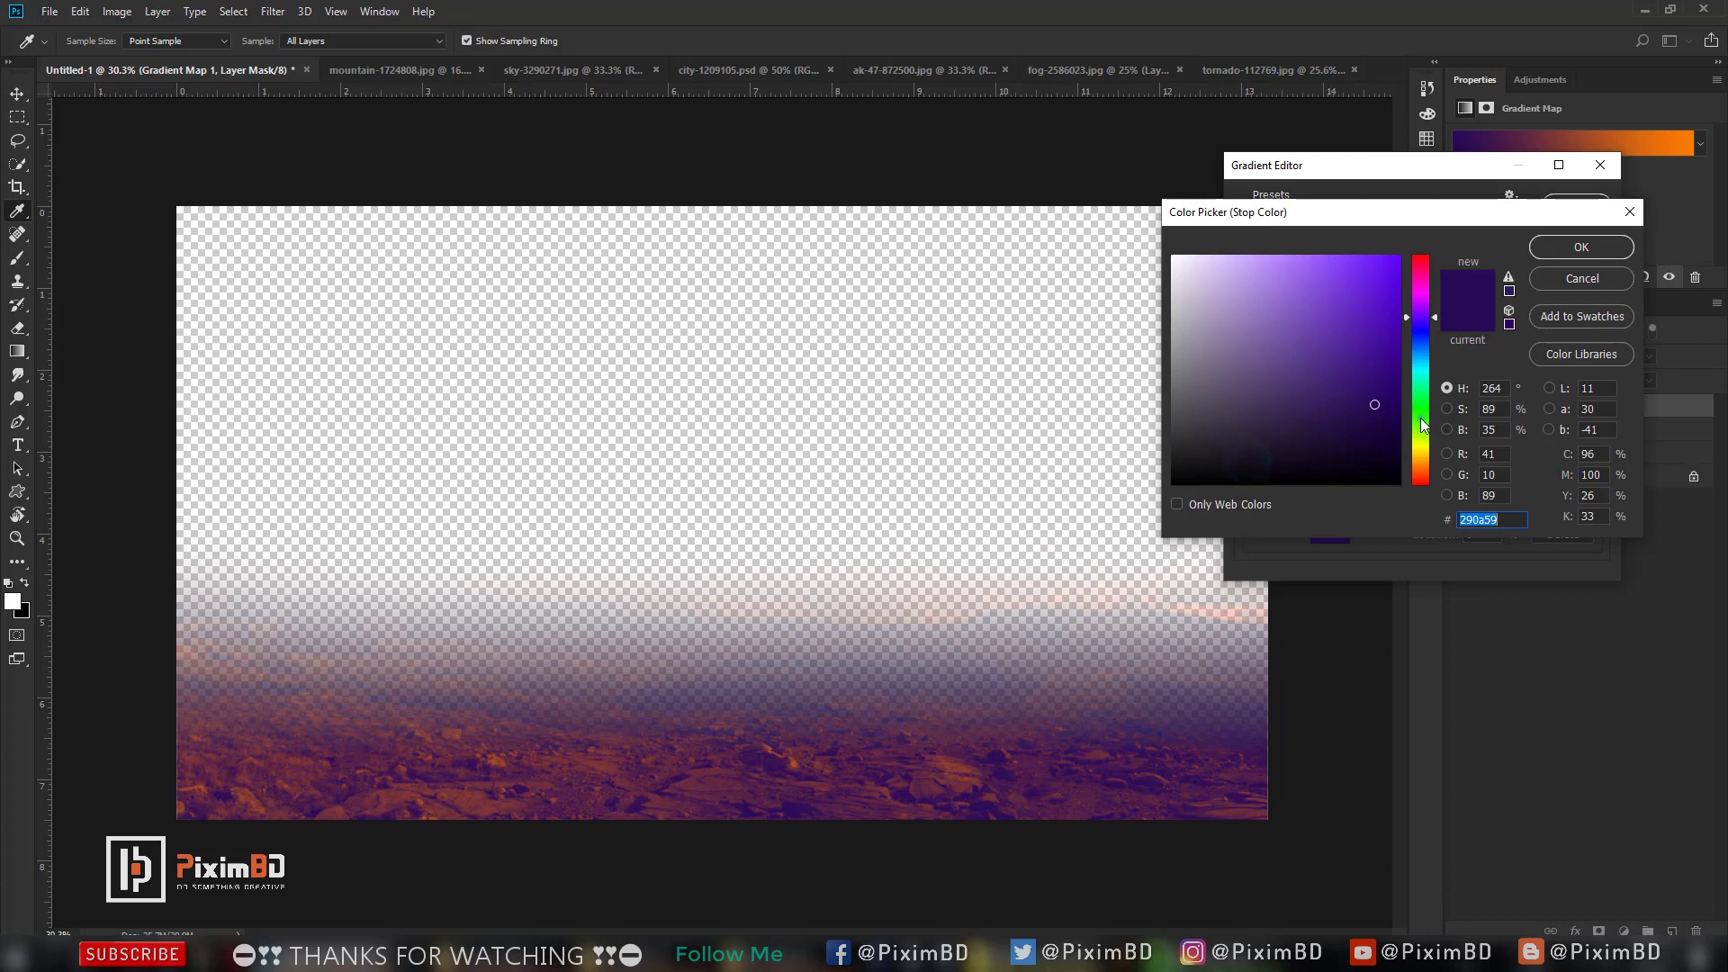
left_click_drag(1423, 425, 1422, 348)
left_click(1312, 247)
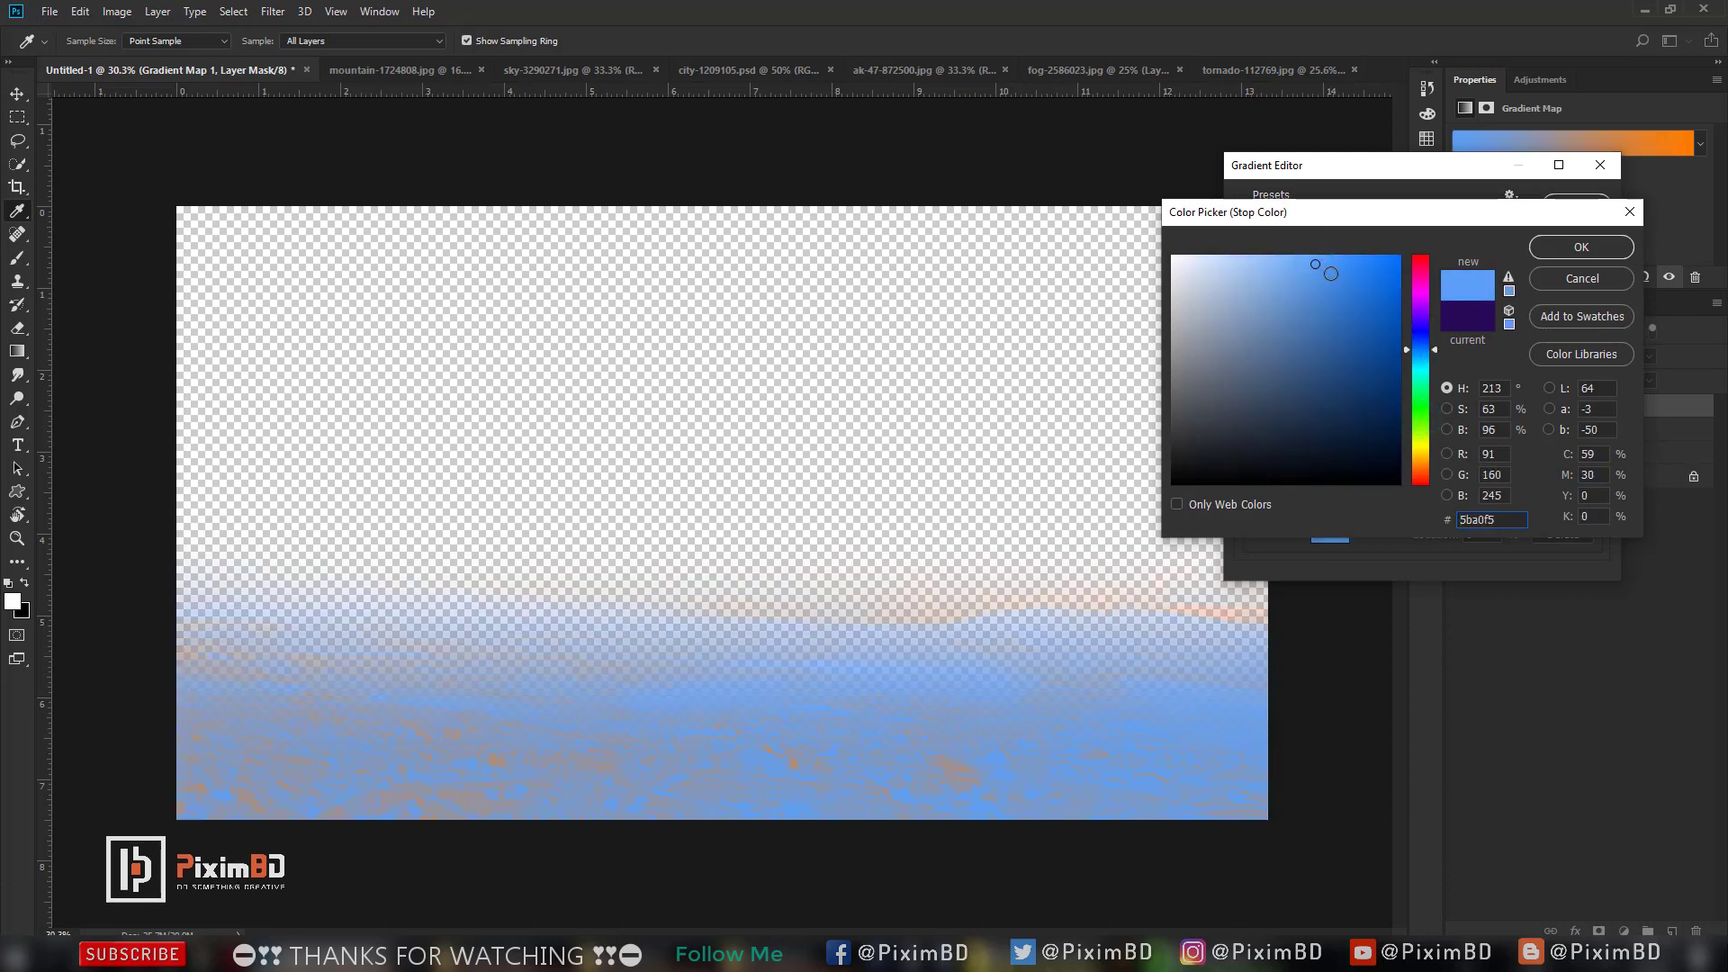
left_click(1581, 247)
Set the right gradient stop to deep navy (02235f) and apply the new gradient.
double_click(1590, 465)
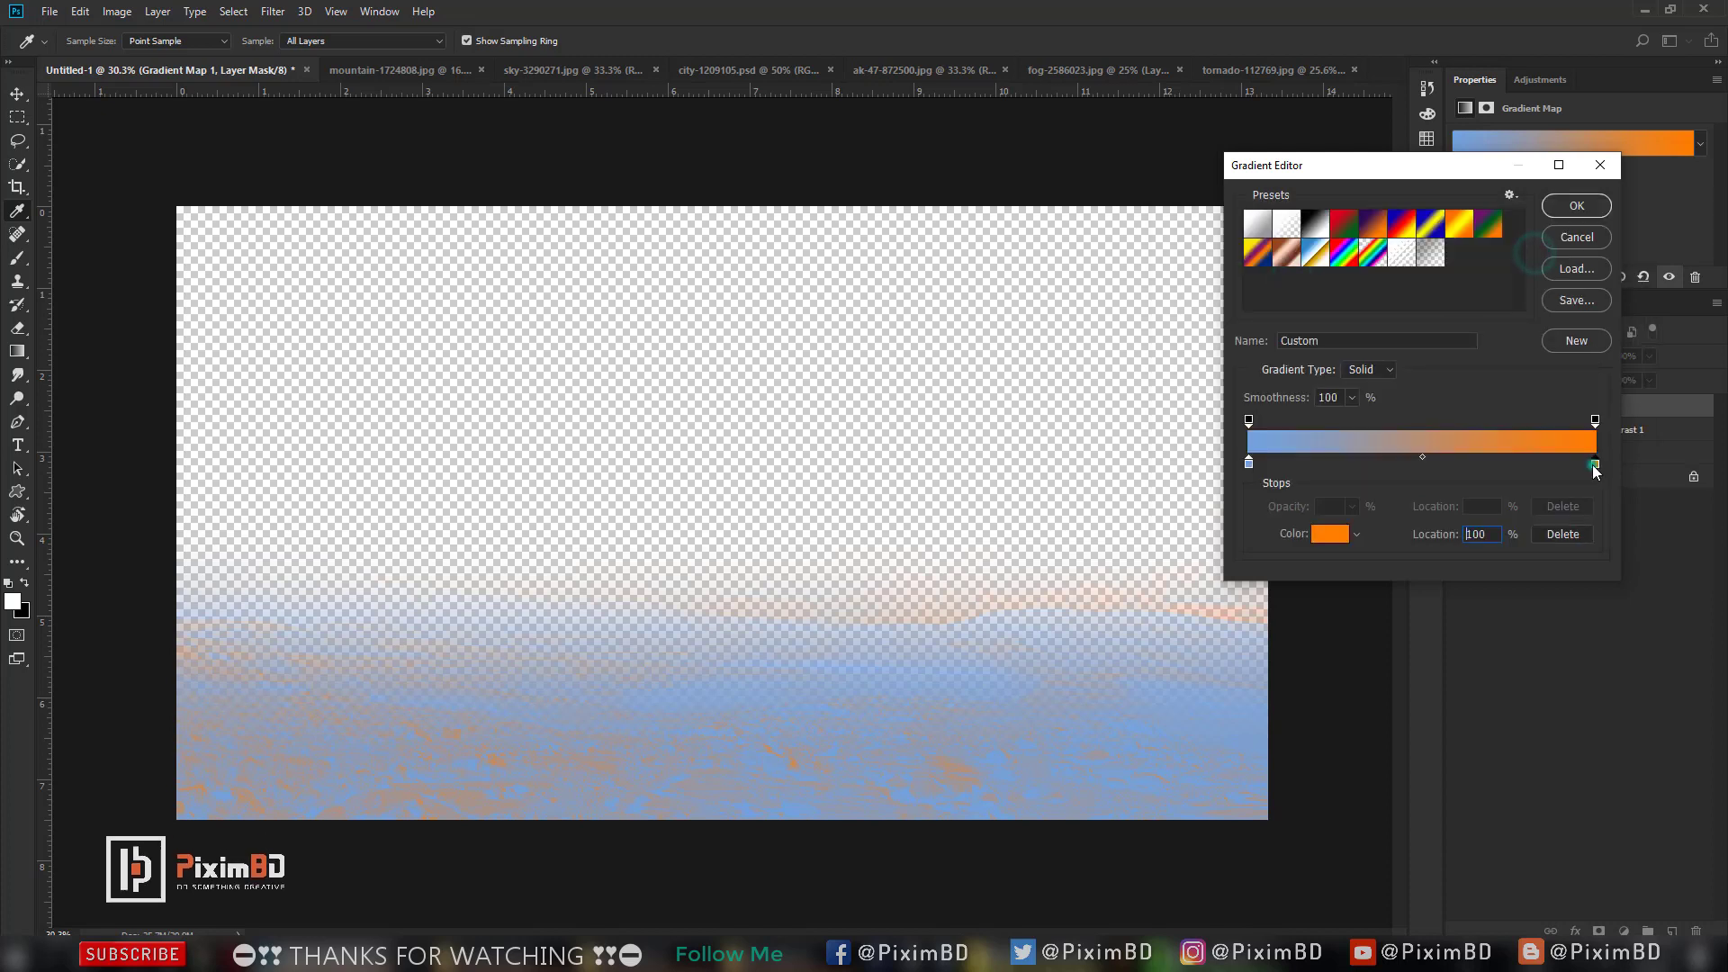
left_click(1238, 318)
left_click_drag(1408, 402, 1419, 346)
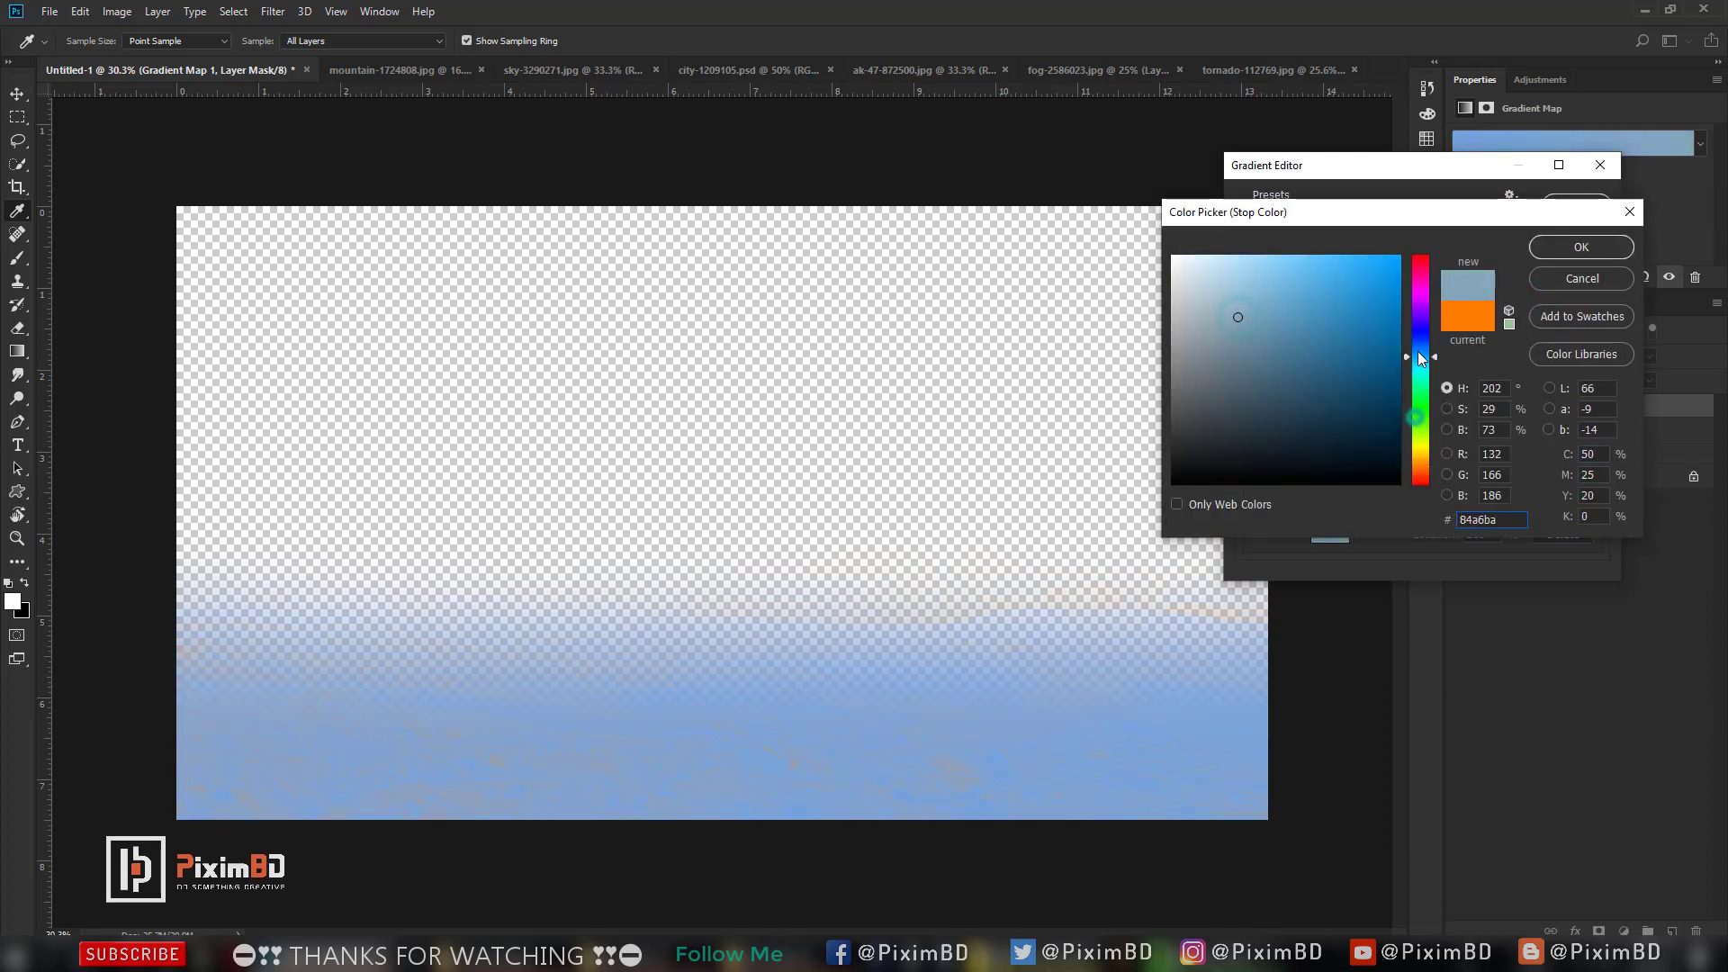
left_click_drag(1361, 278, 1399, 350)
left_click(1401, 358)
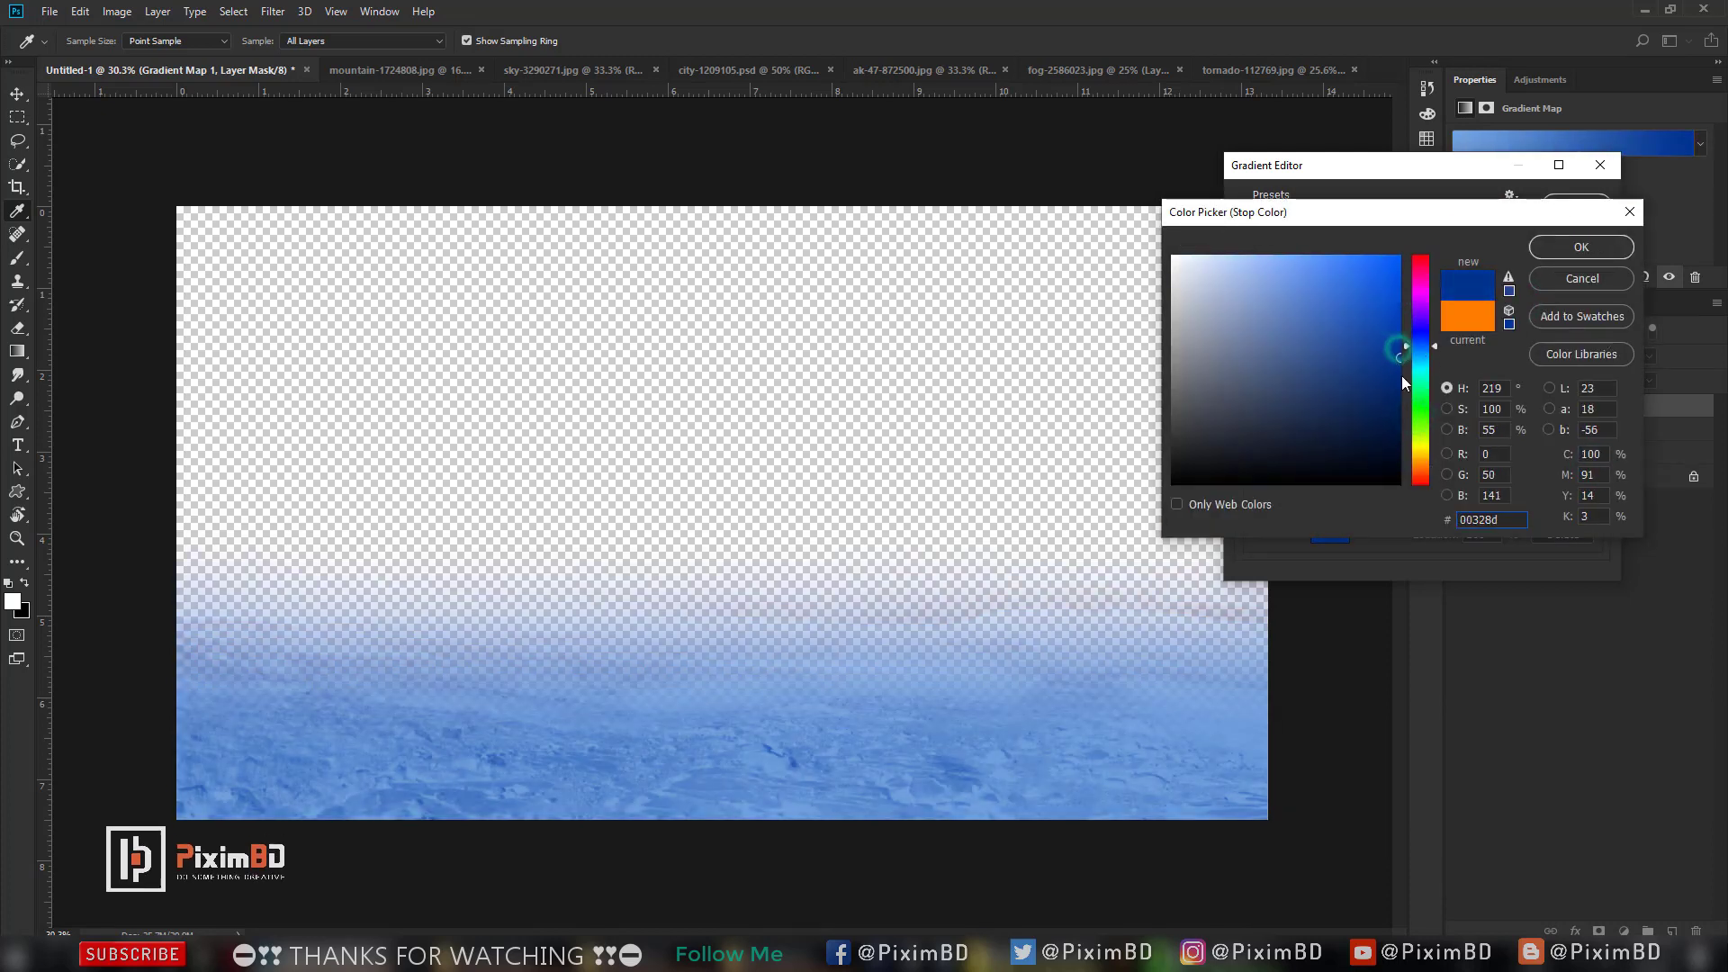
left_click(1395, 397)
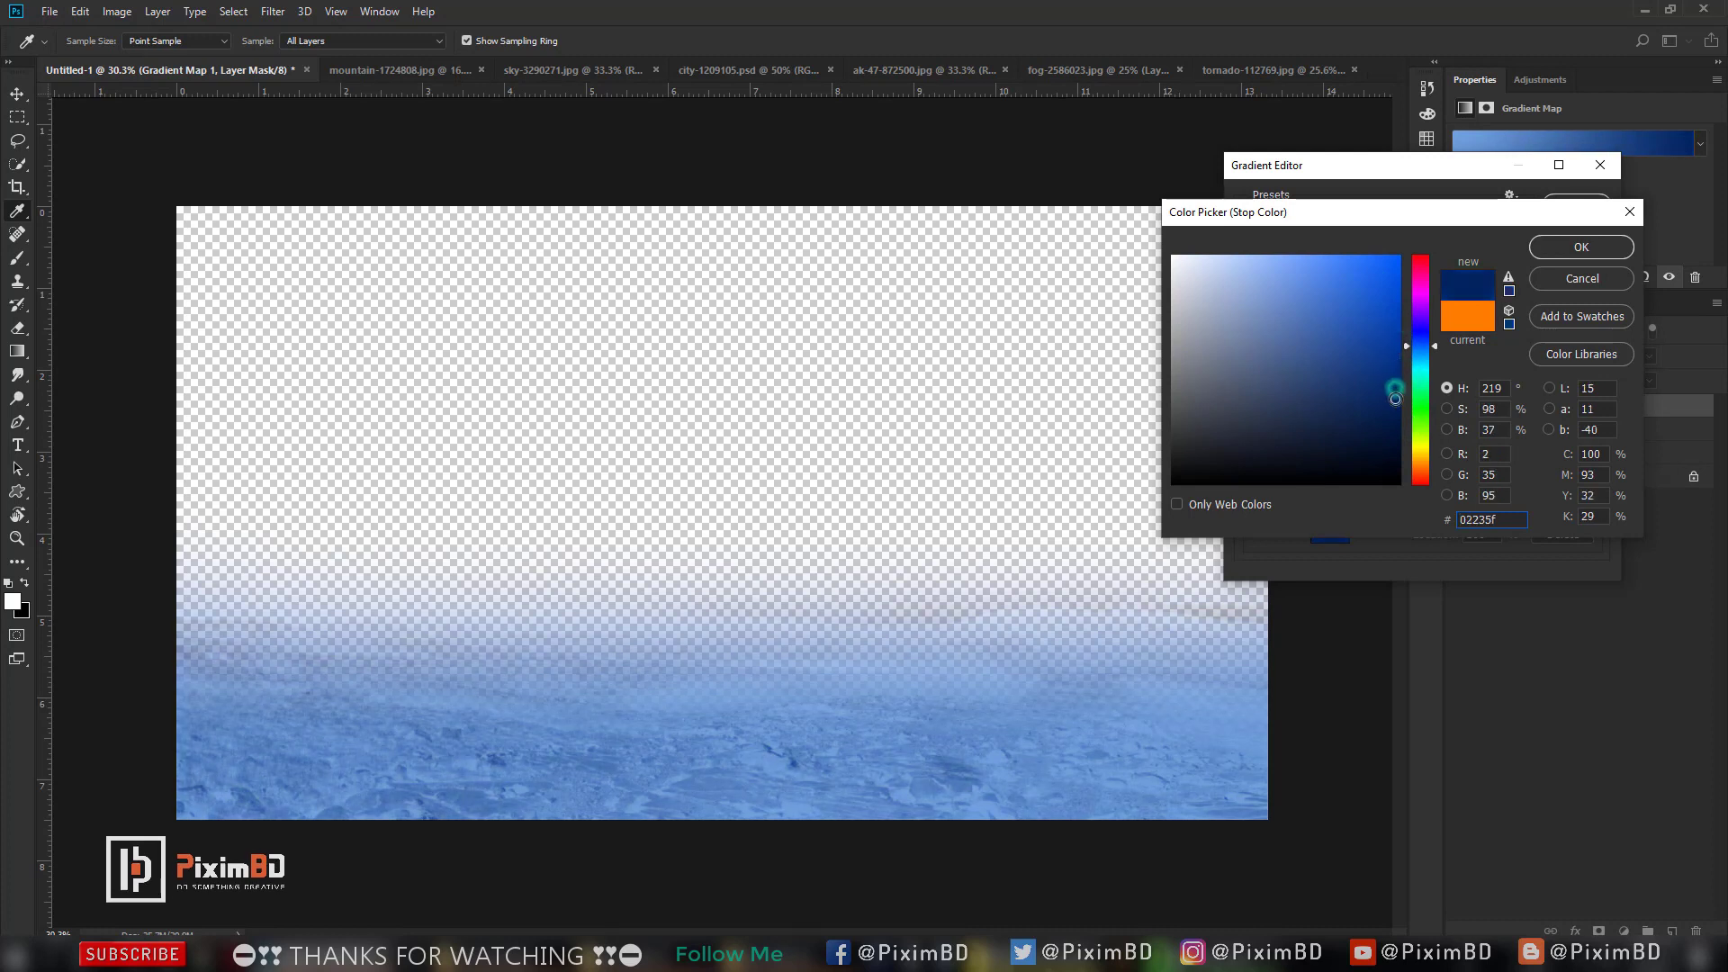
left_click(1565, 251)
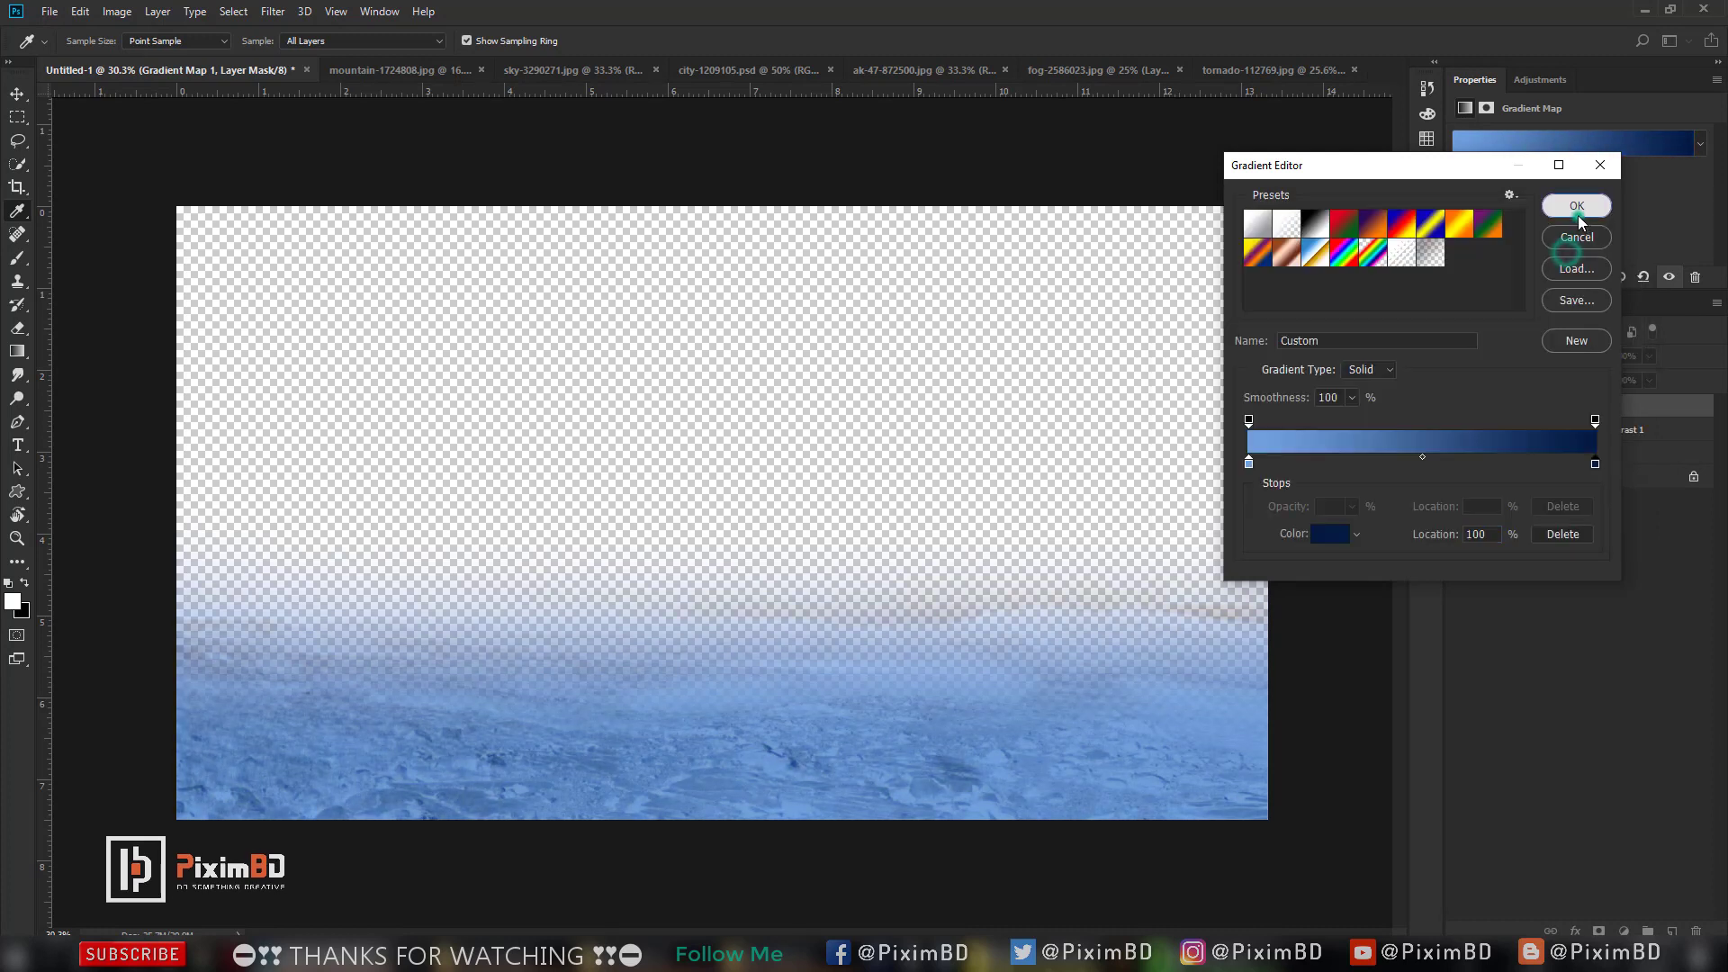
left_click(1578, 215)
key("e")
left_click(1515, 355)
Set the Gradient Map to Soft Light at 50% opacity and add an empty layer.
left_click(1472, 543)
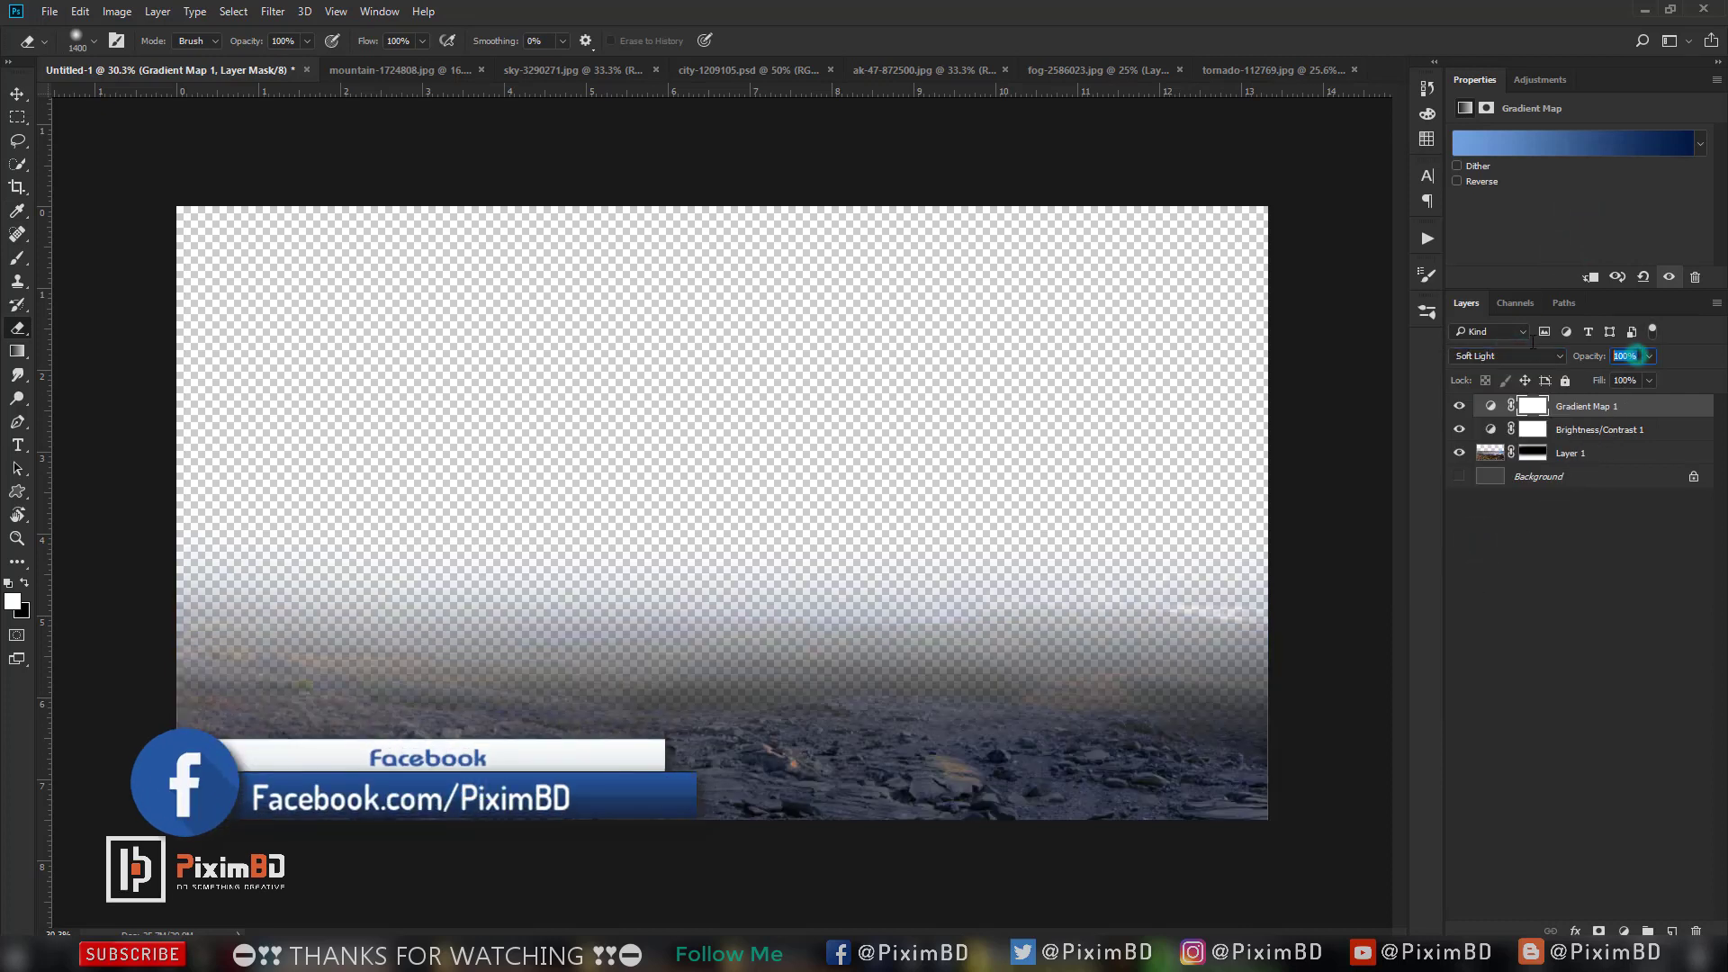
type("0")
key("Return")
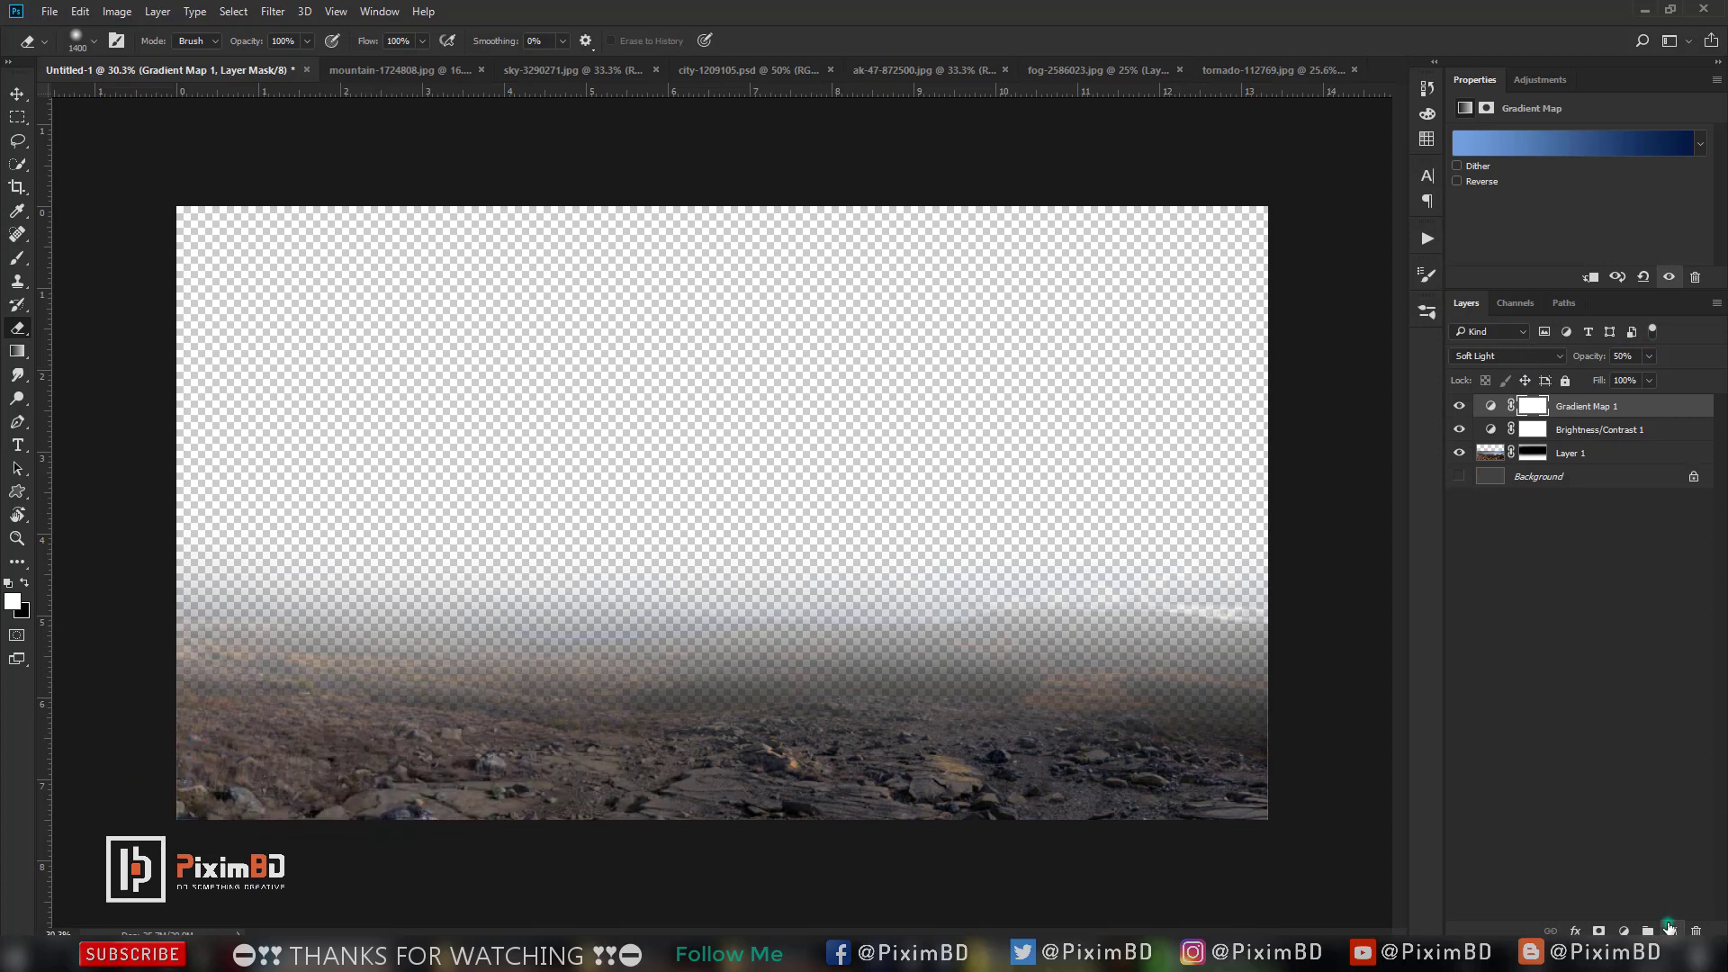
left_click(1671, 931)
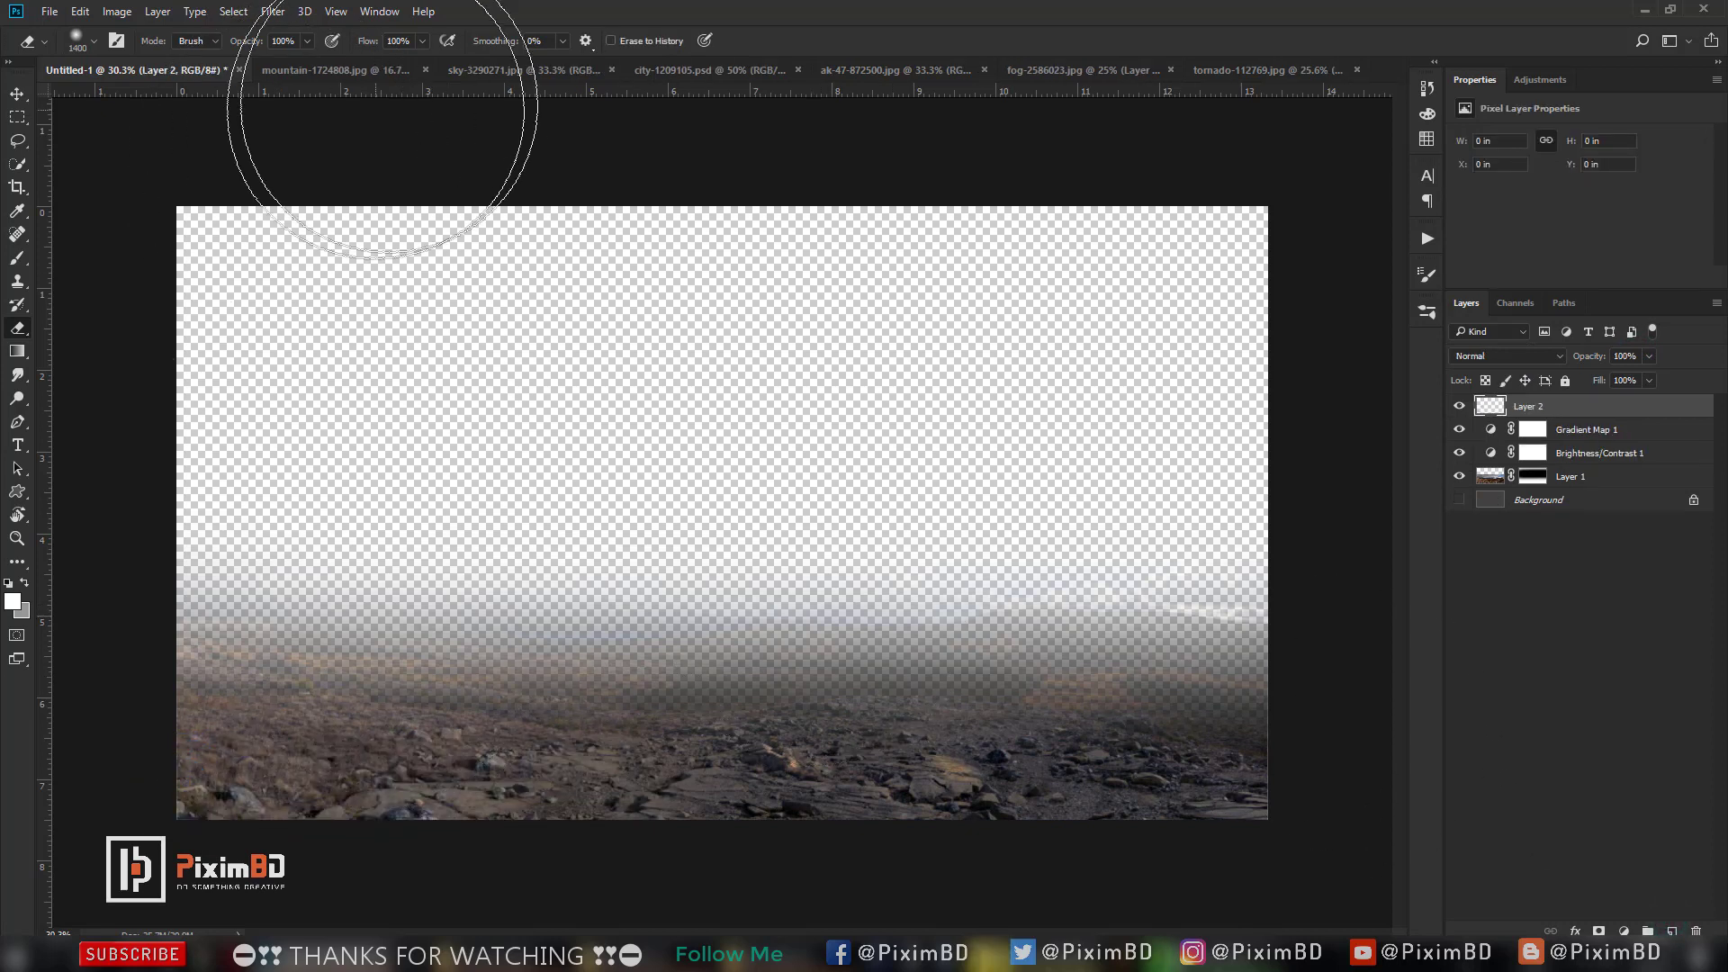
Drag the stormy sky photo into Untitled-1 as Layer 3.
left_click(477, 69)
left_click(16, 93)
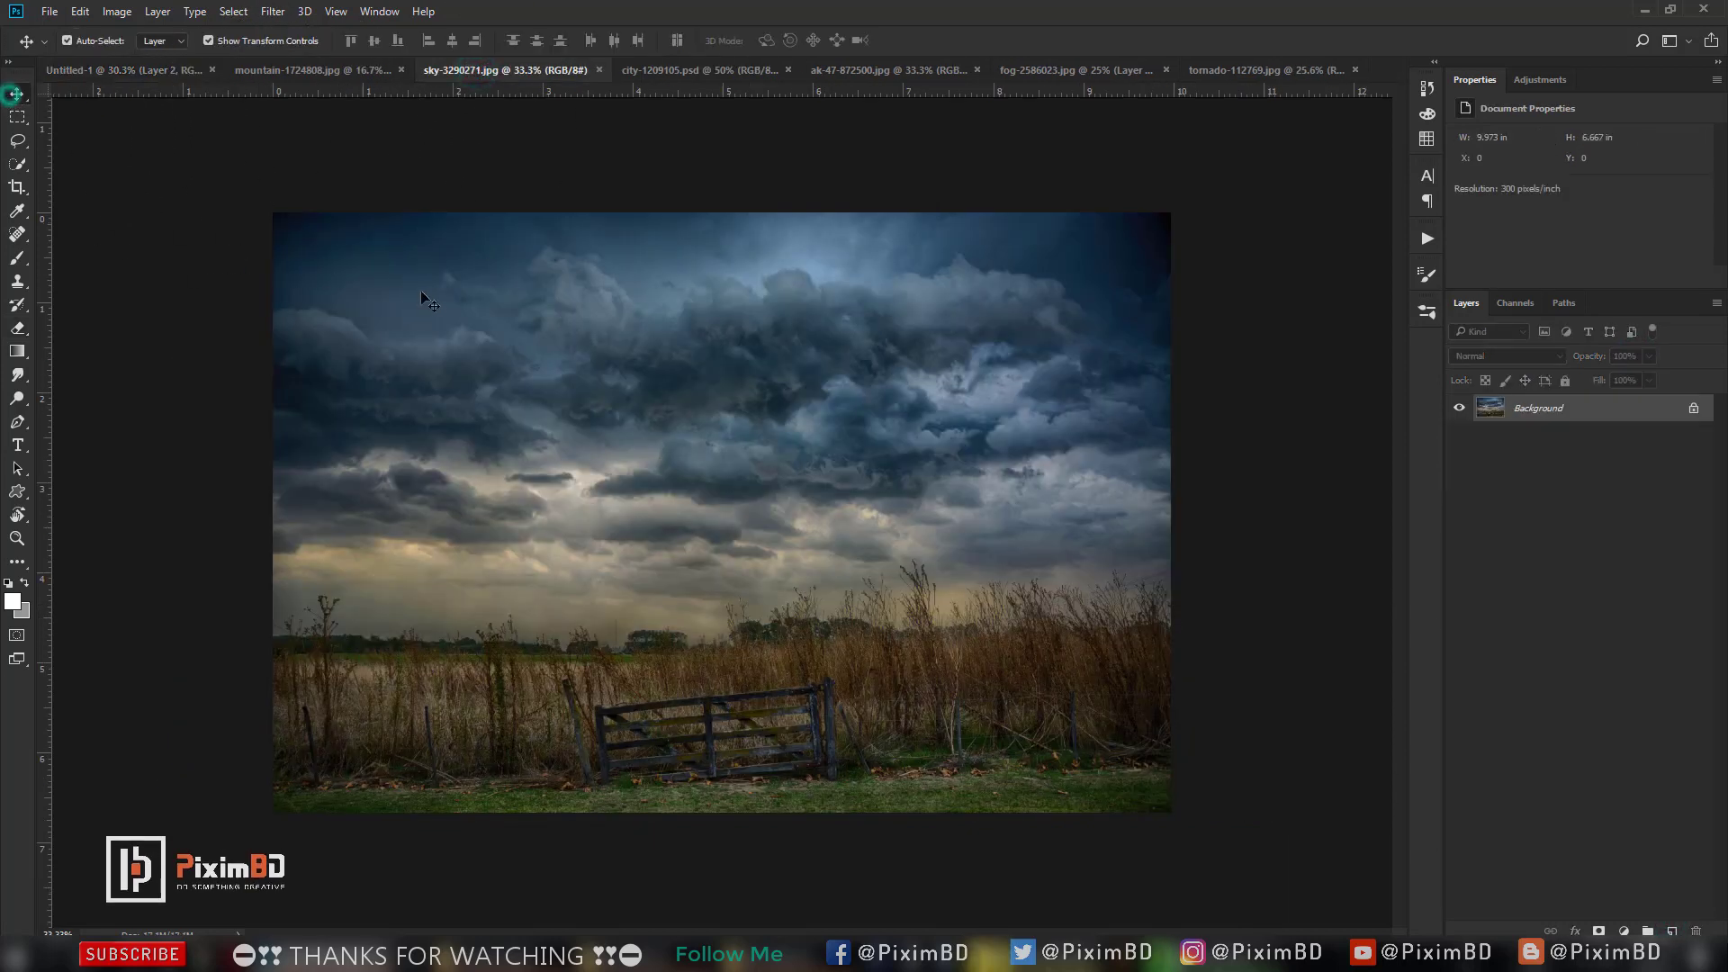
mouse_move(240, 139)
left_mouse_down()
mouse_move(763, 428)
mouse_move(747, 510)
mouse_move(765, 514)
left_mouse_up()
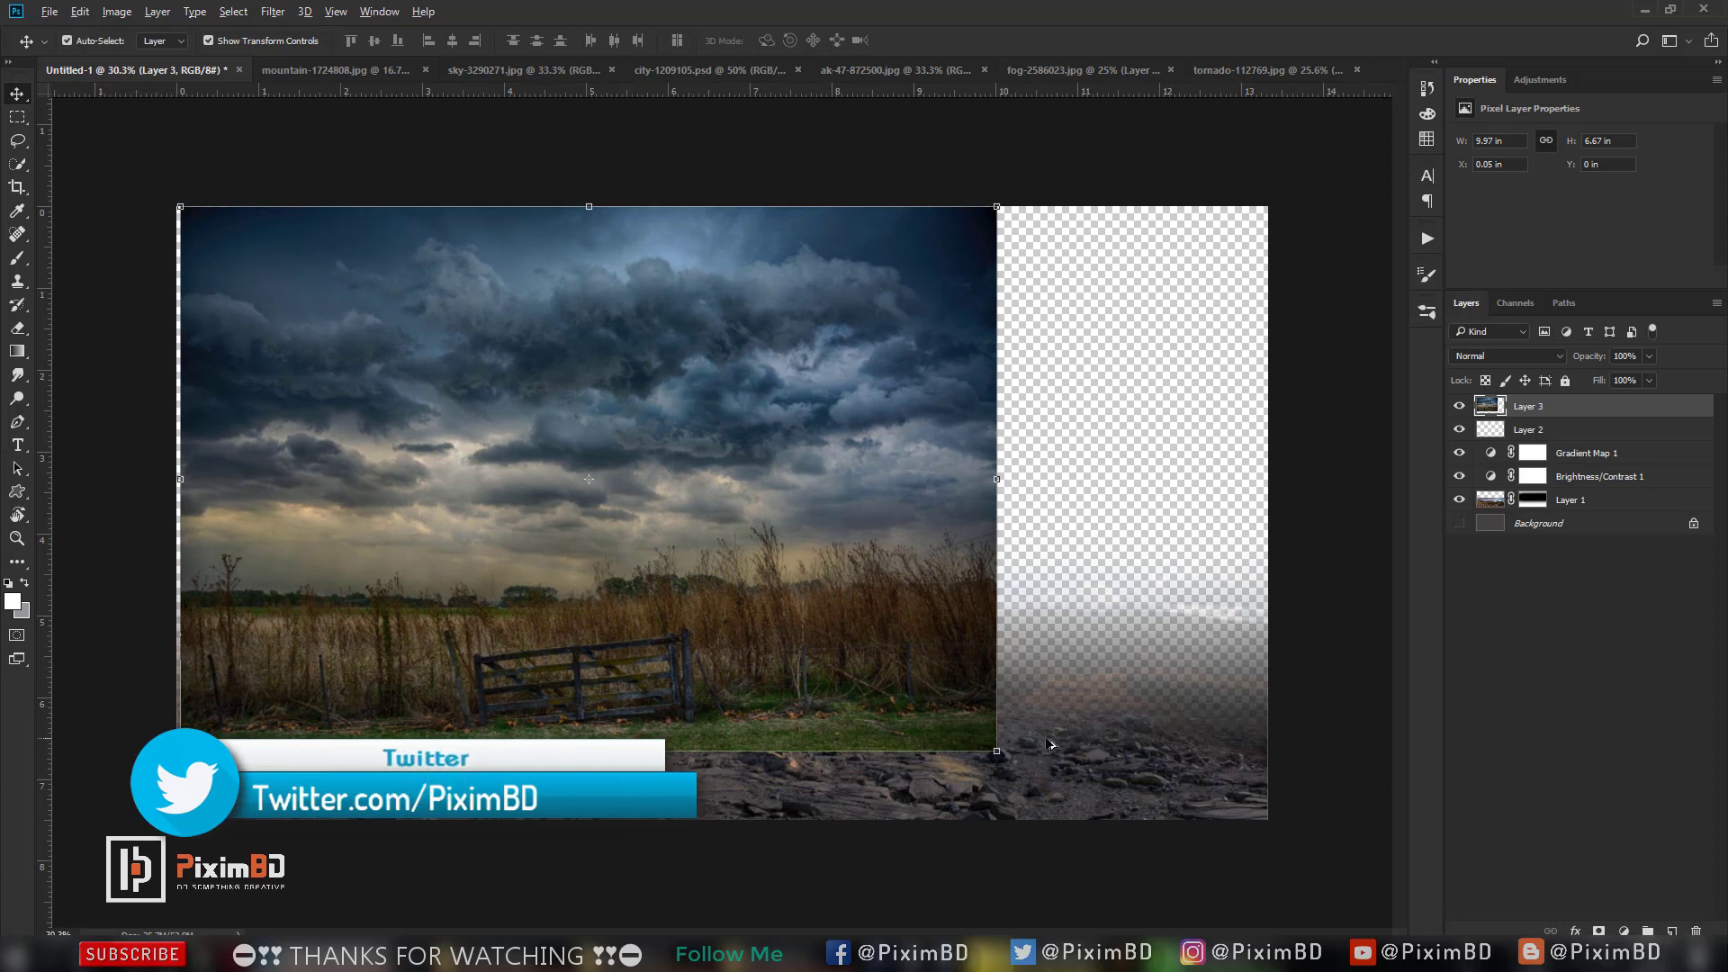
Scale the sky layer to fill the canvas, shift it up, and place it below Layer 1.
left_click_drag(995, 752, 1006, 759)
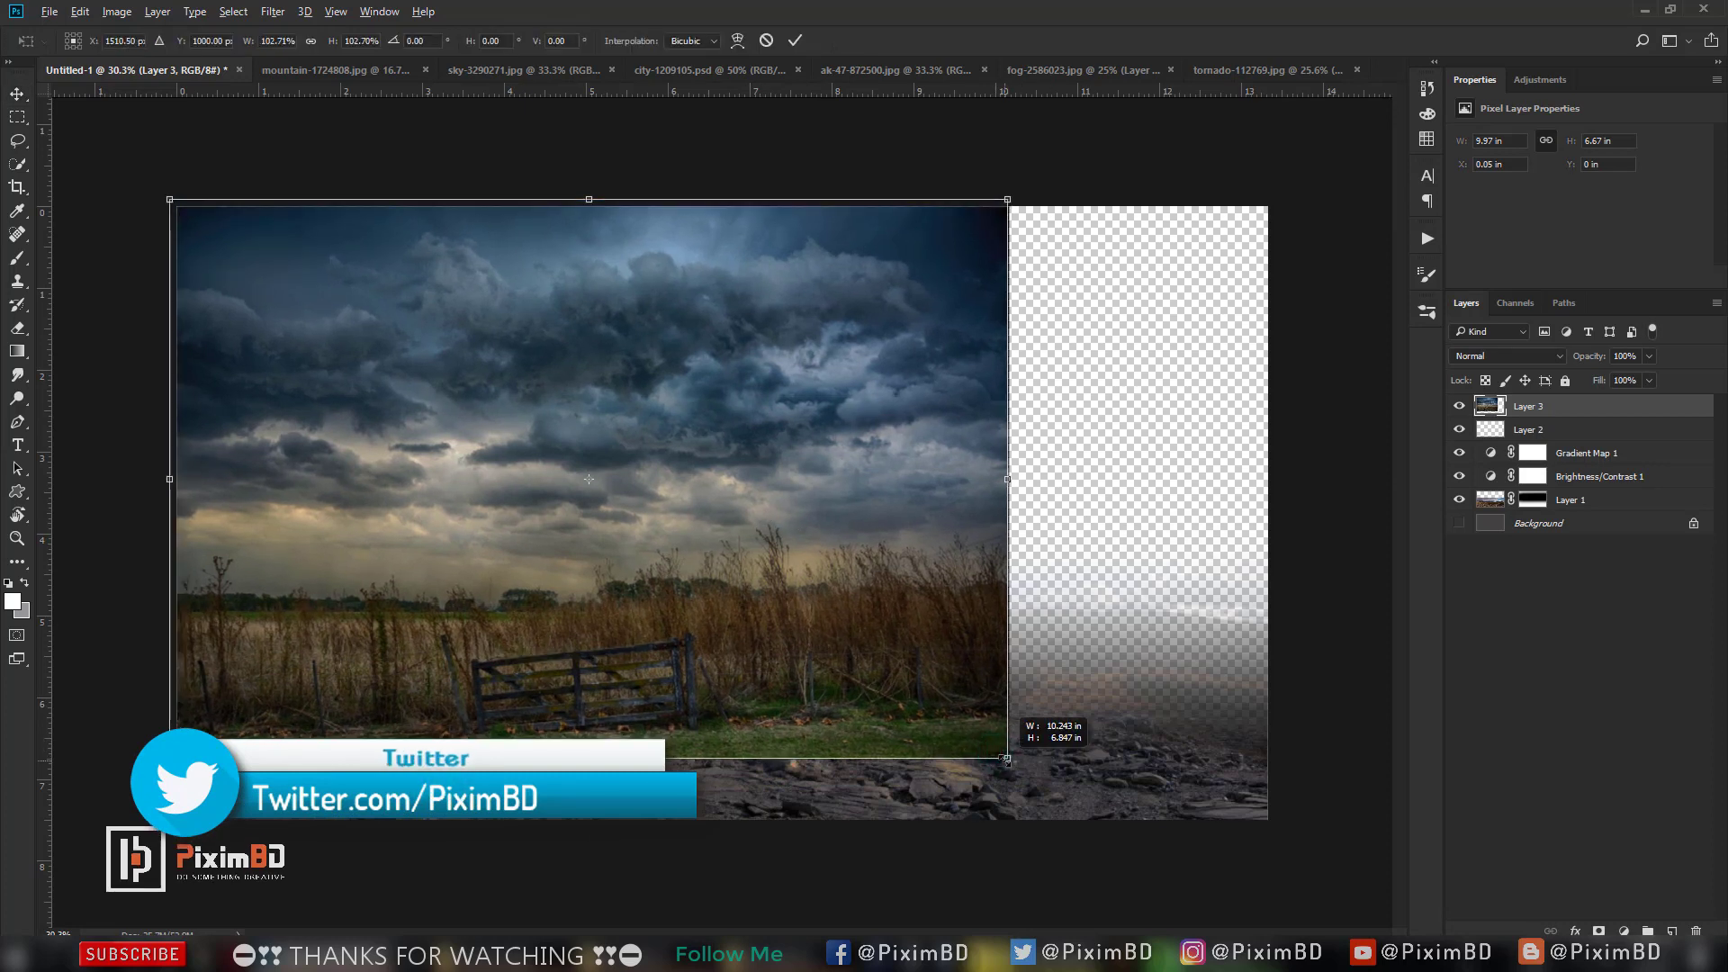
left_click_drag(1006, 760, 1242, 824)
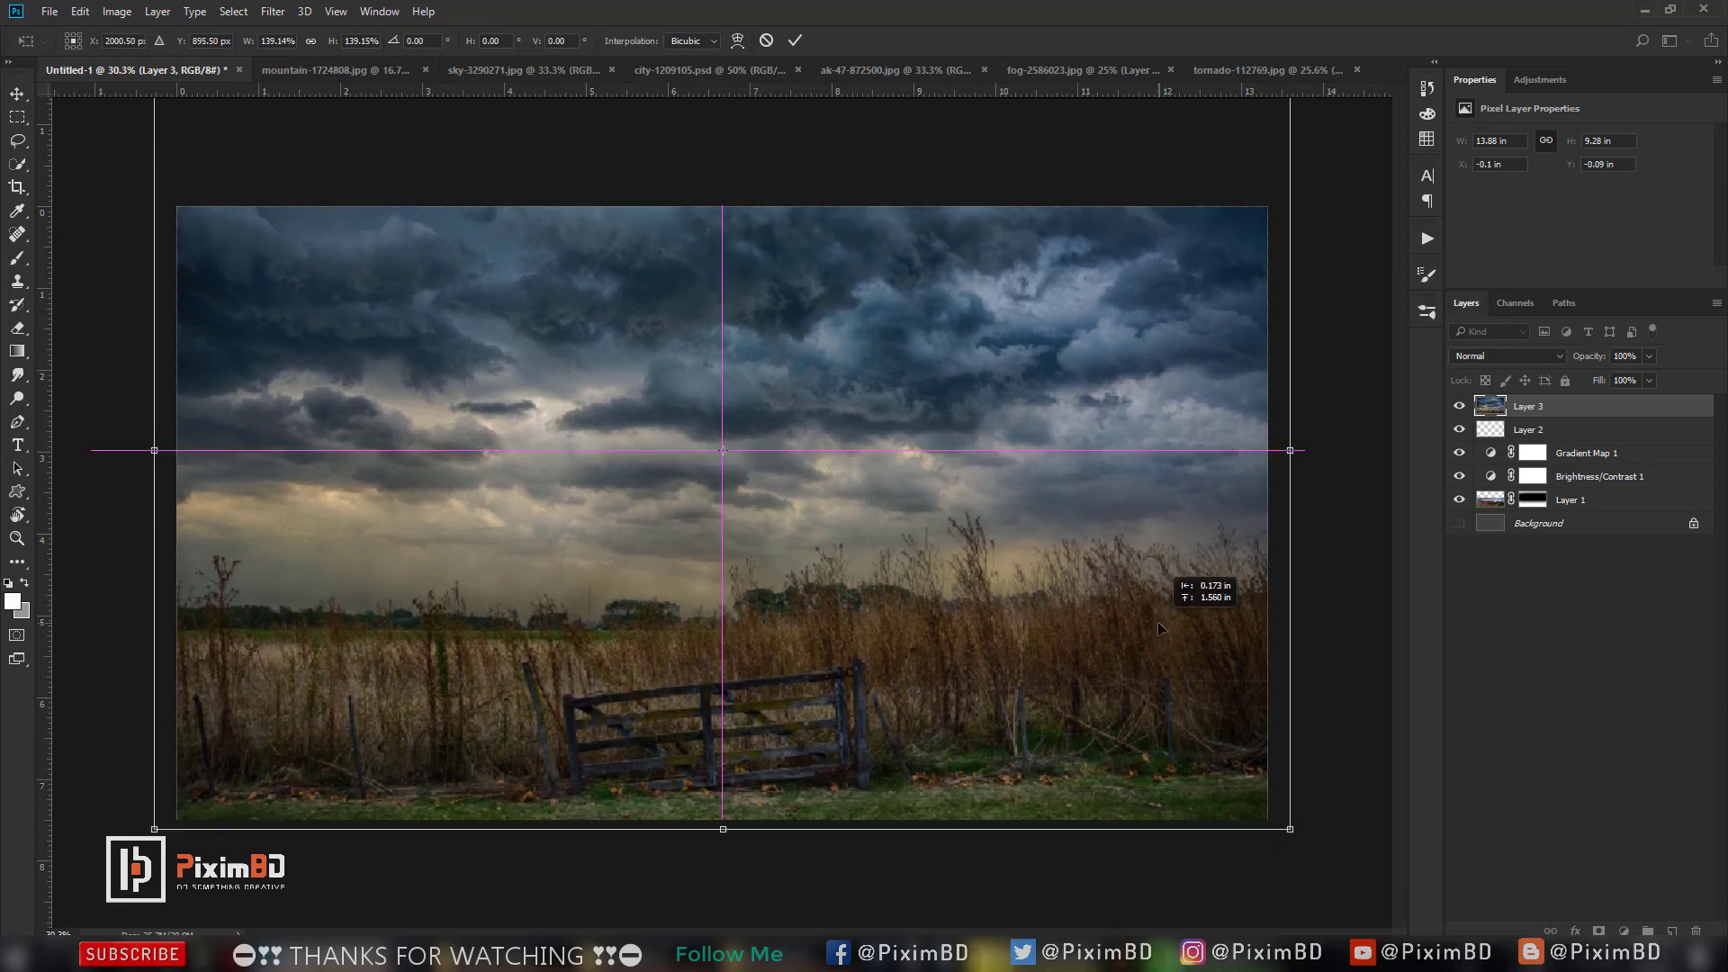
left_click_drag(1171, 759, 1157, 631)
key("Return")
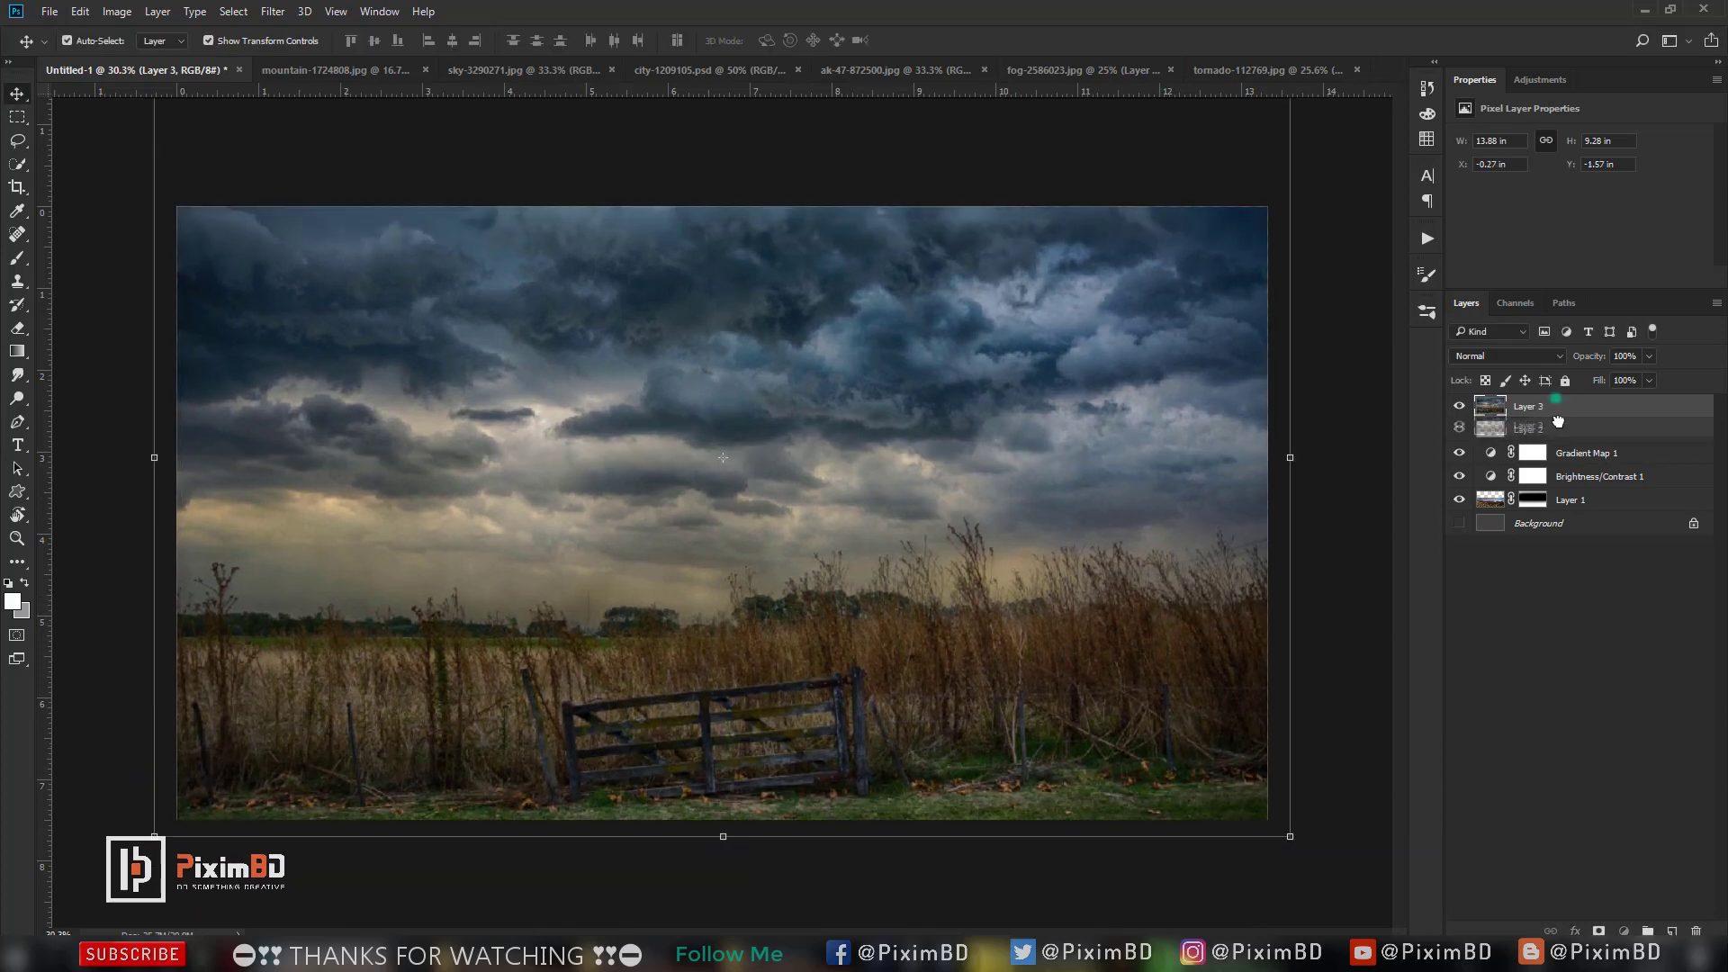
left_click_drag(1555, 398, 1566, 502)
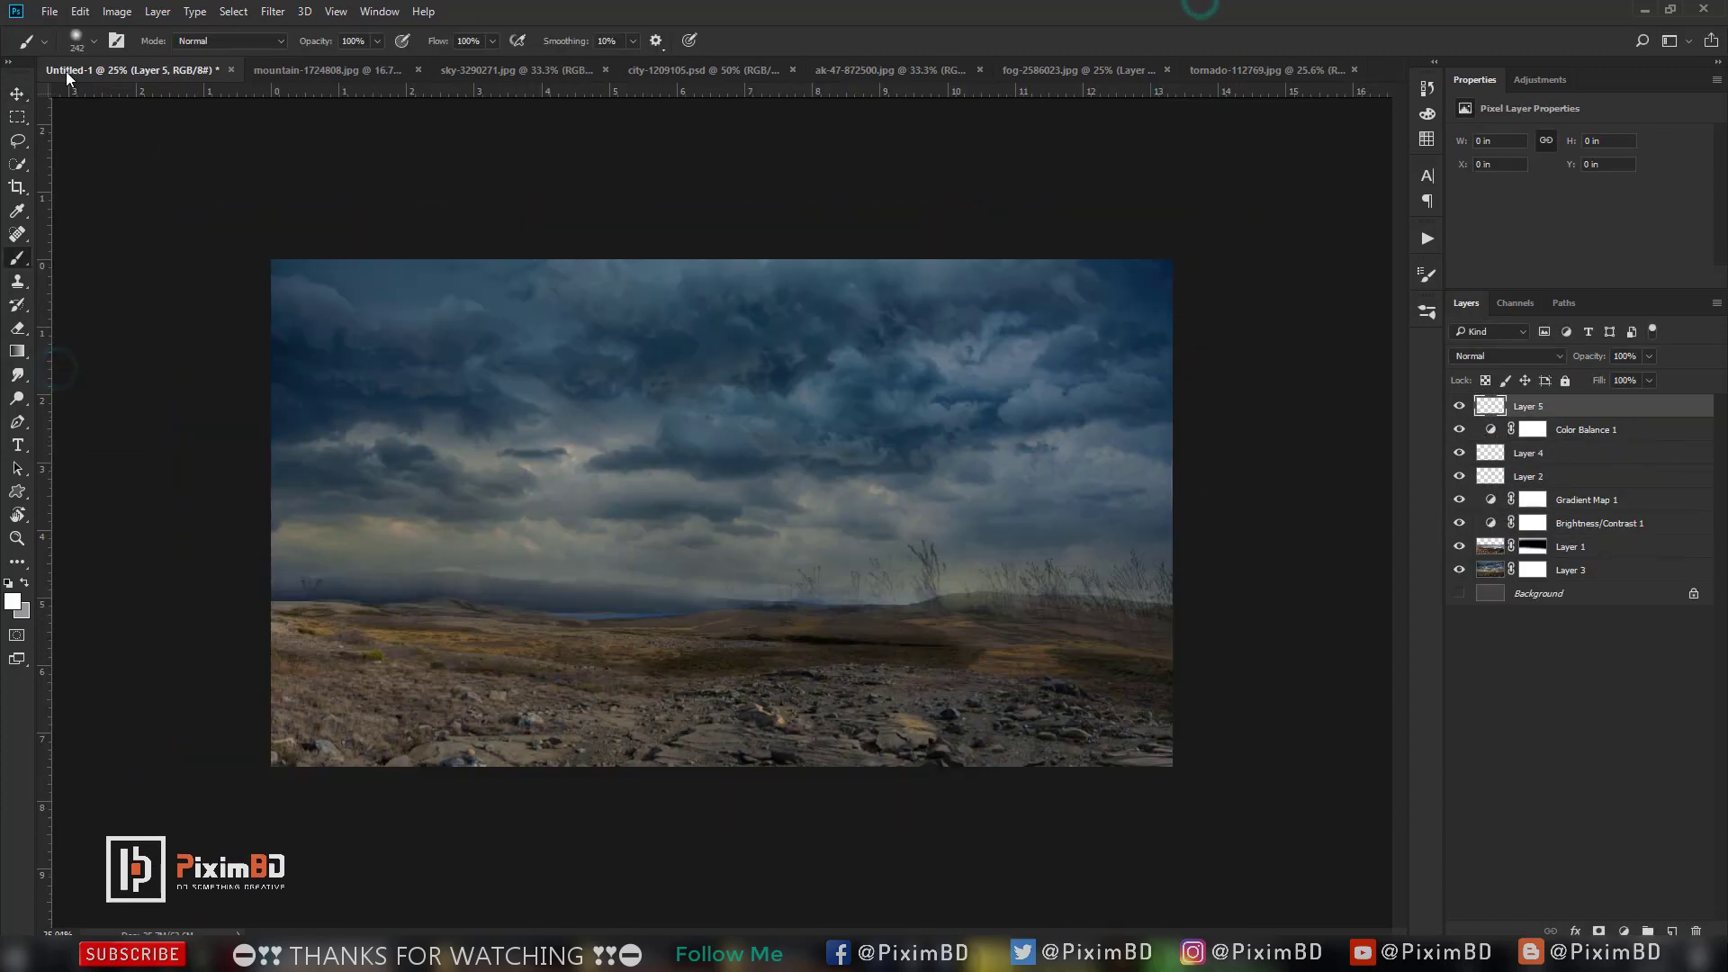
Set the foreground colour to a light beige sampled from the sky.
left_click(14, 603)
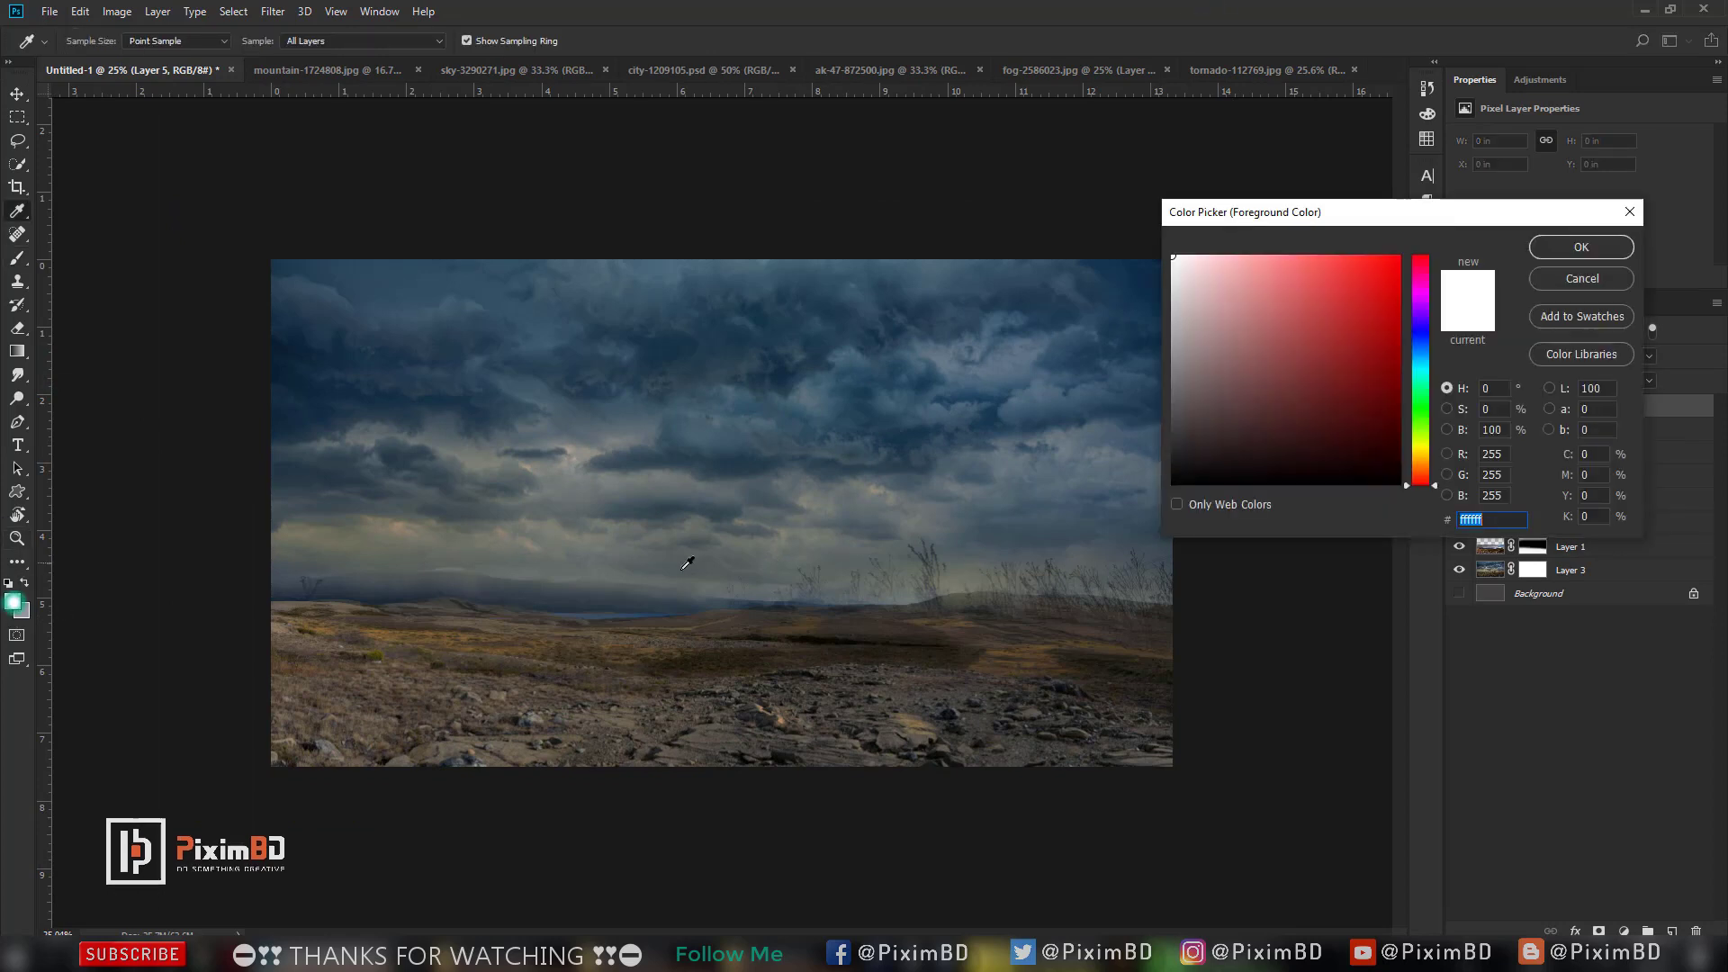
left_click(394, 520)
left_click(1243, 298)
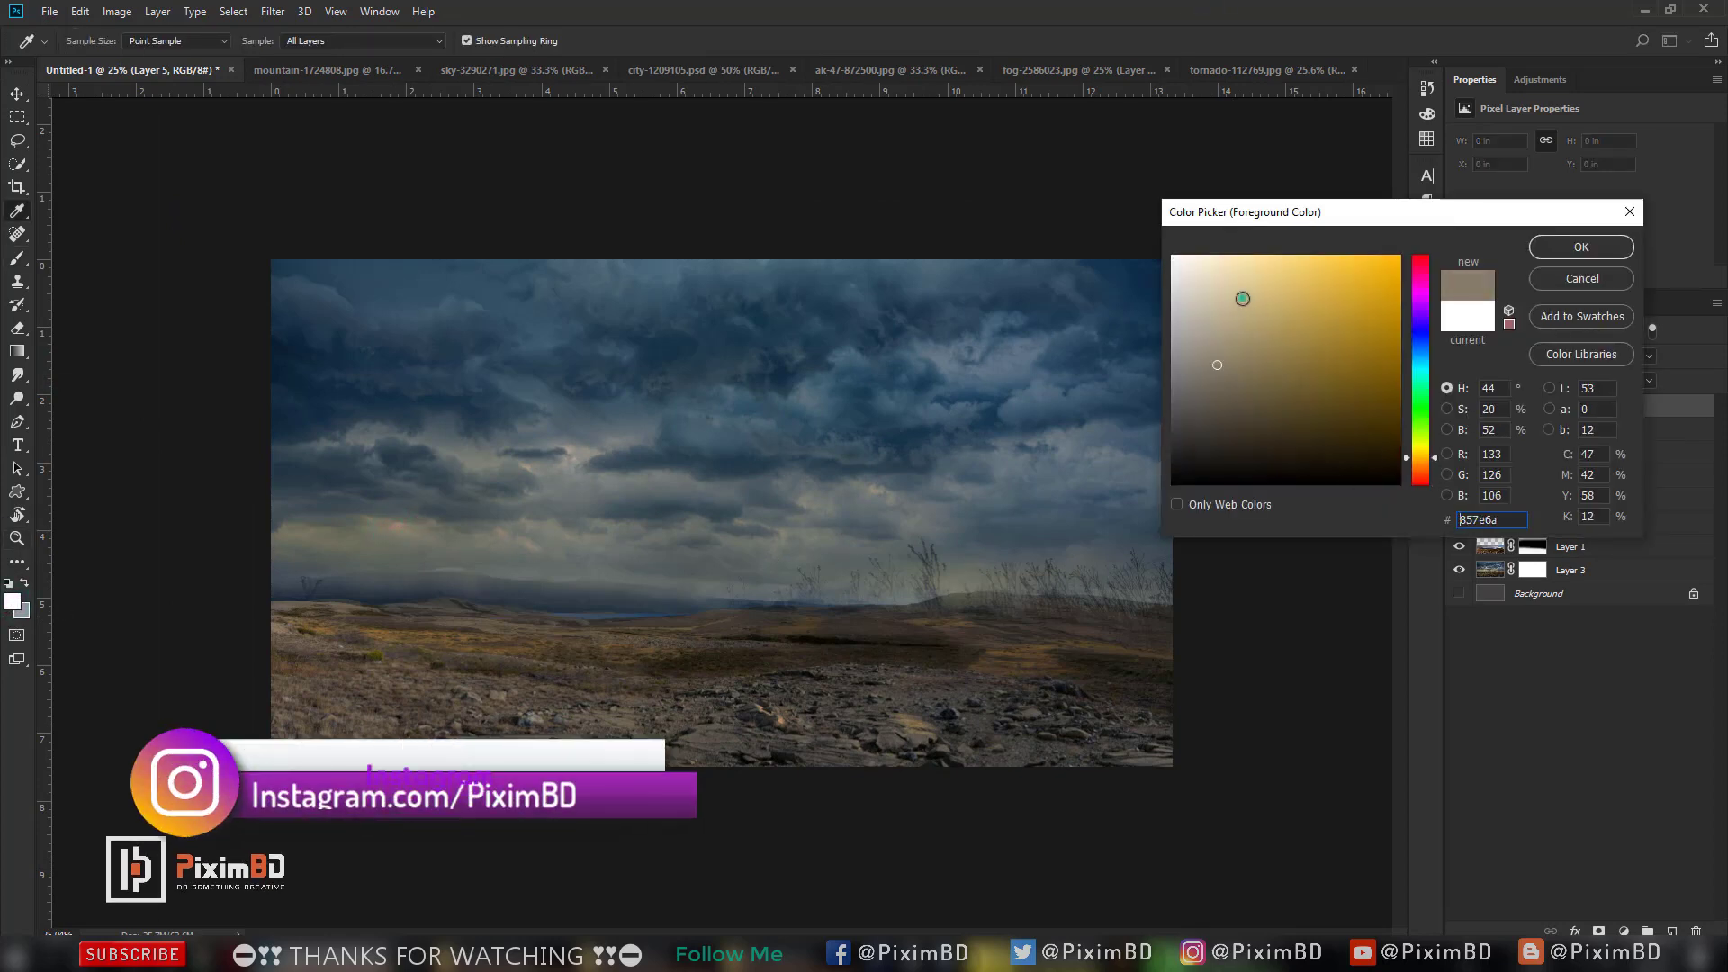
key("Return")
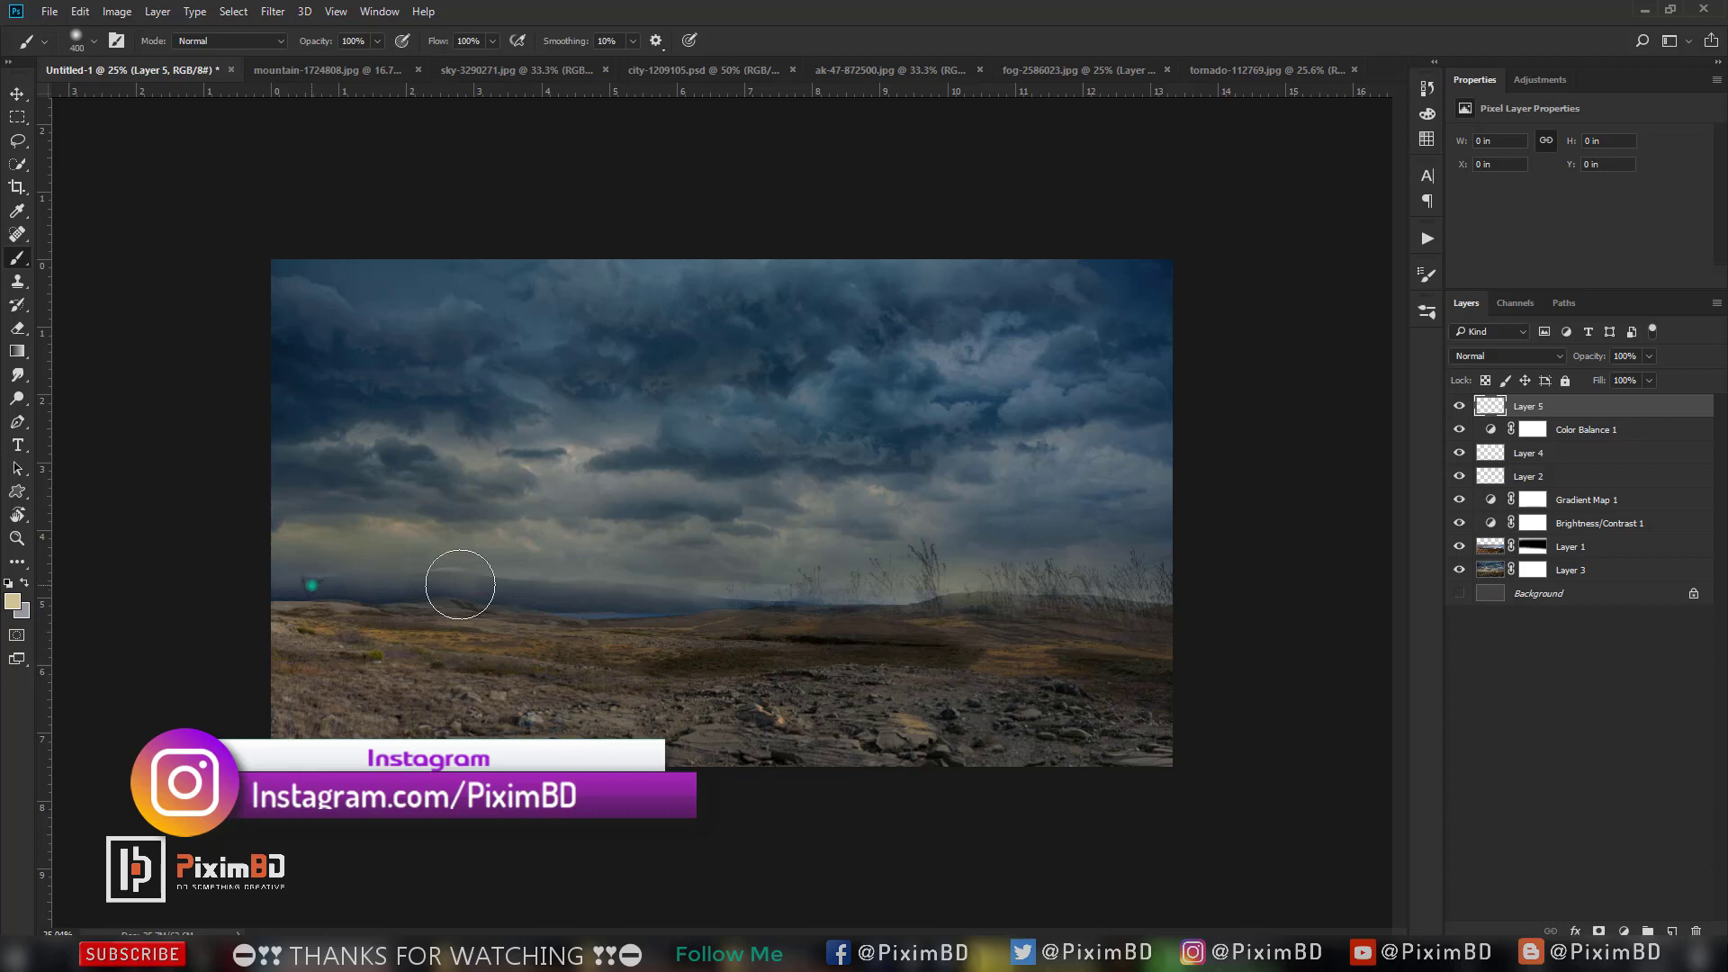
Paint a large soft beige haze along the horizon, set Layer 5 to 17%, add Layer 6.
left_click(765, 585, "shift")
key("bracketright")
key("bracketright")
key("bracketright")
left_click_drag(315, 41, 286, 47)
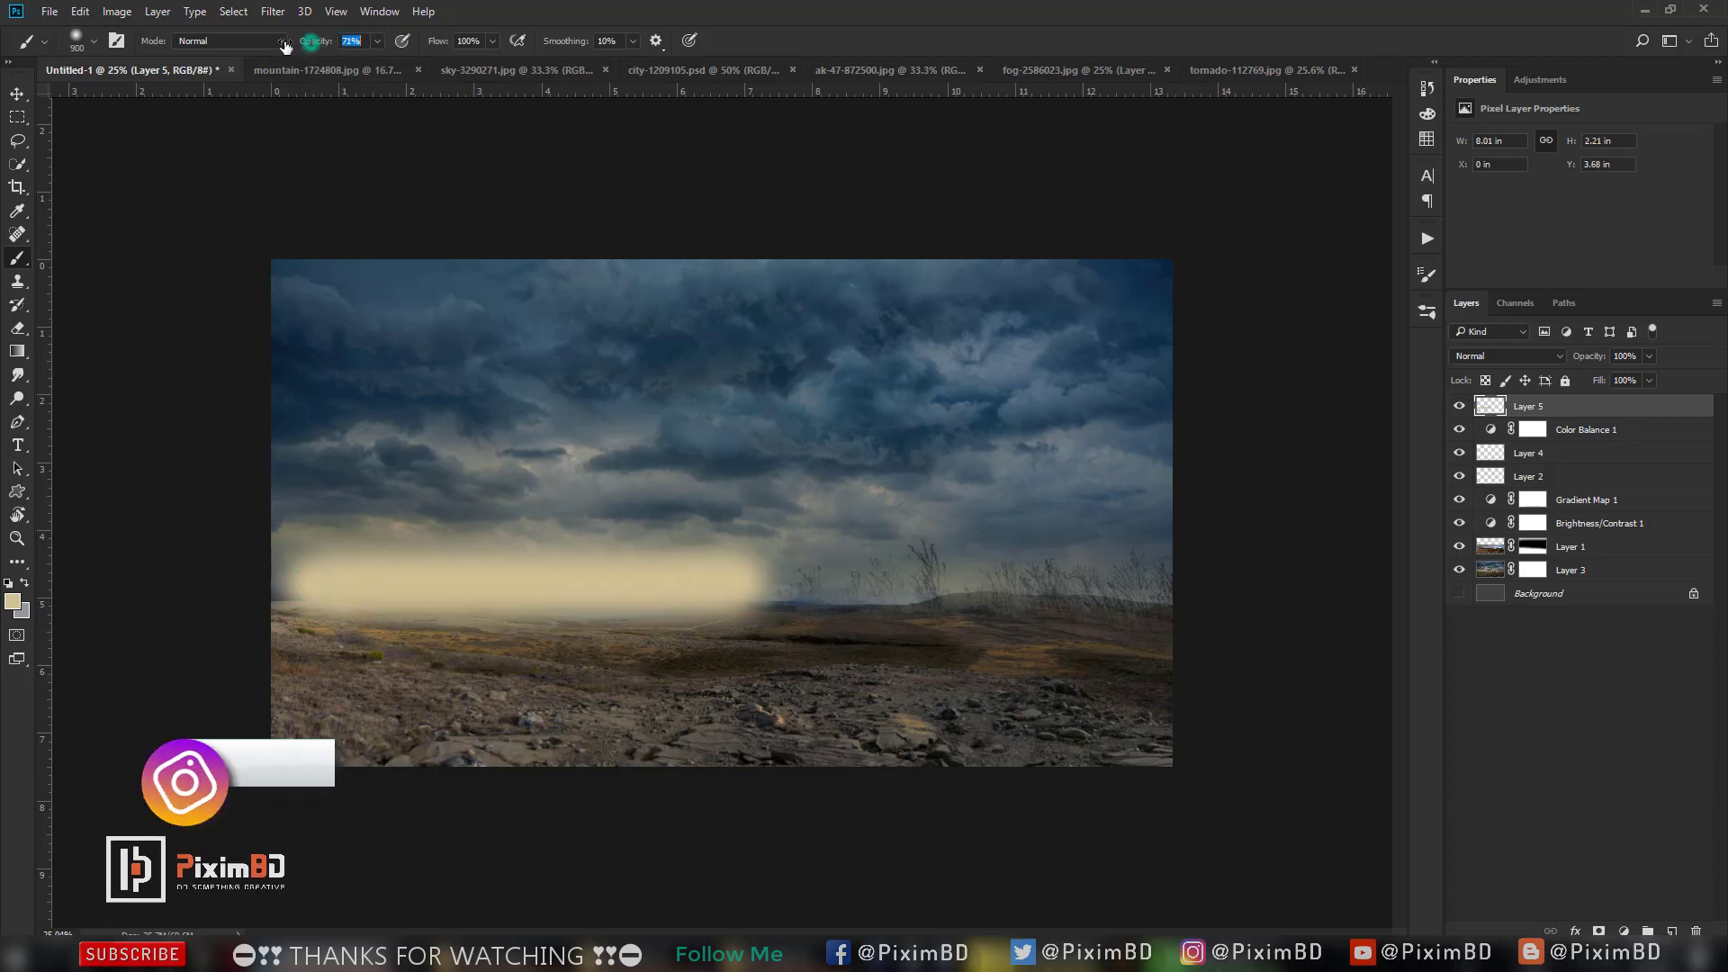
key("bracketright")
key("bracketright")
key("bracketright")
left_click(315, 558)
left_click(1336, 596, "shift")
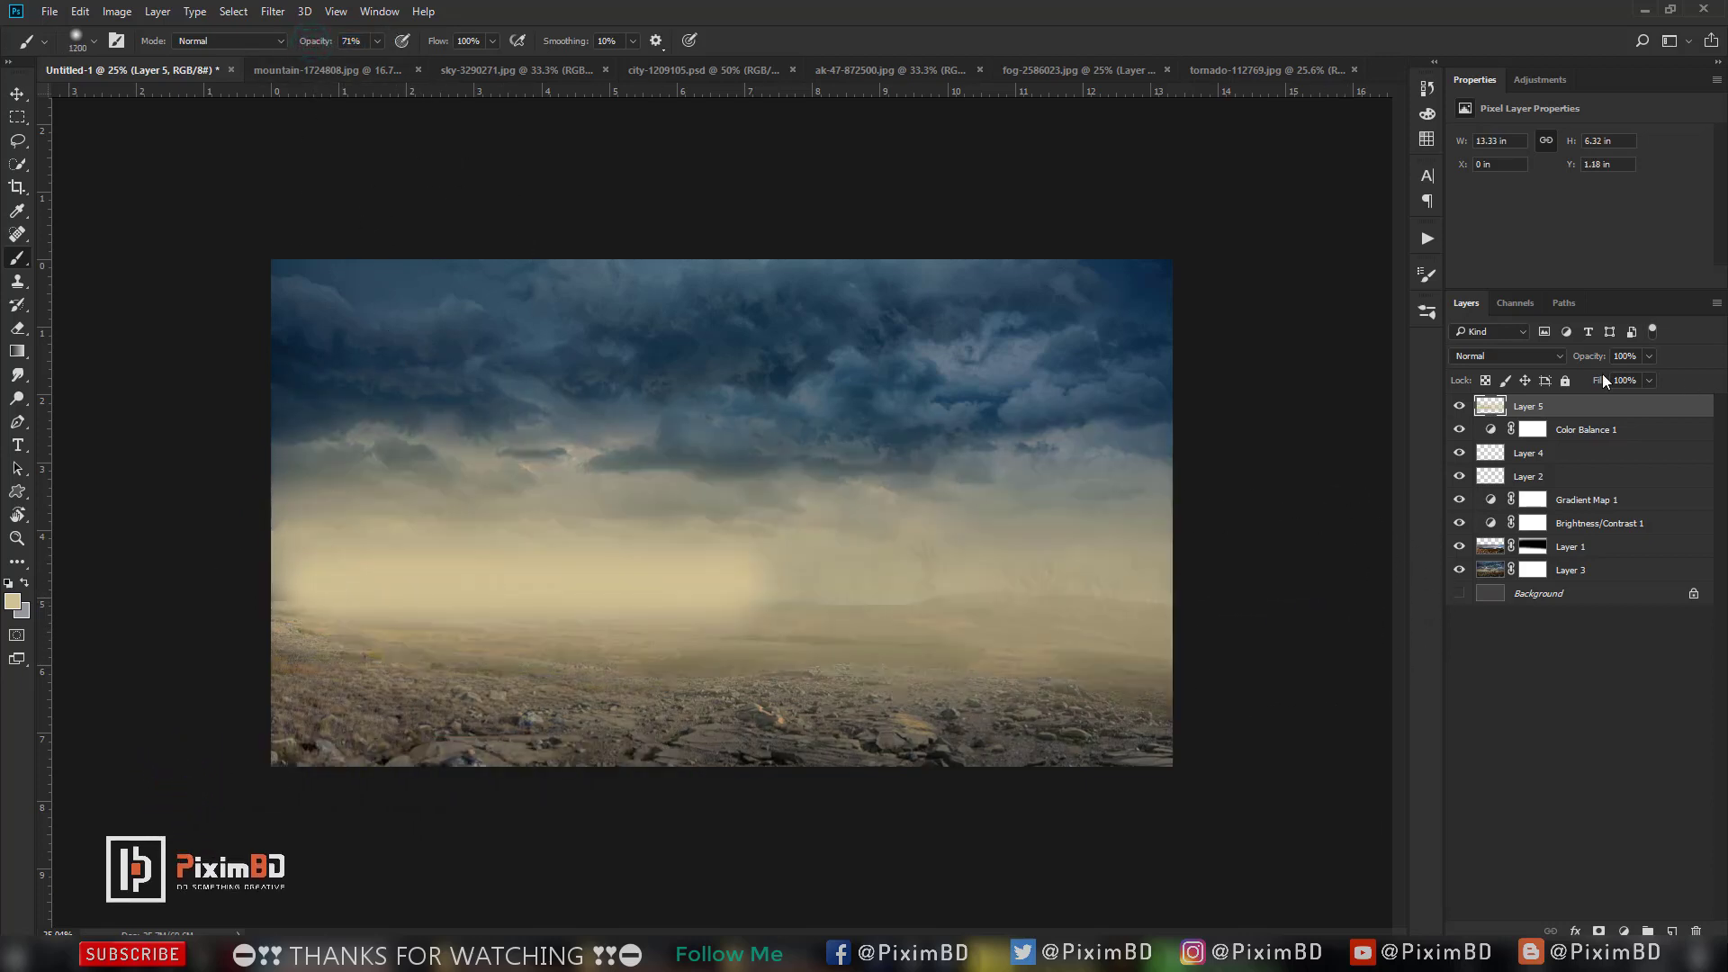
left_click_drag(1599, 360, 1579, 356)
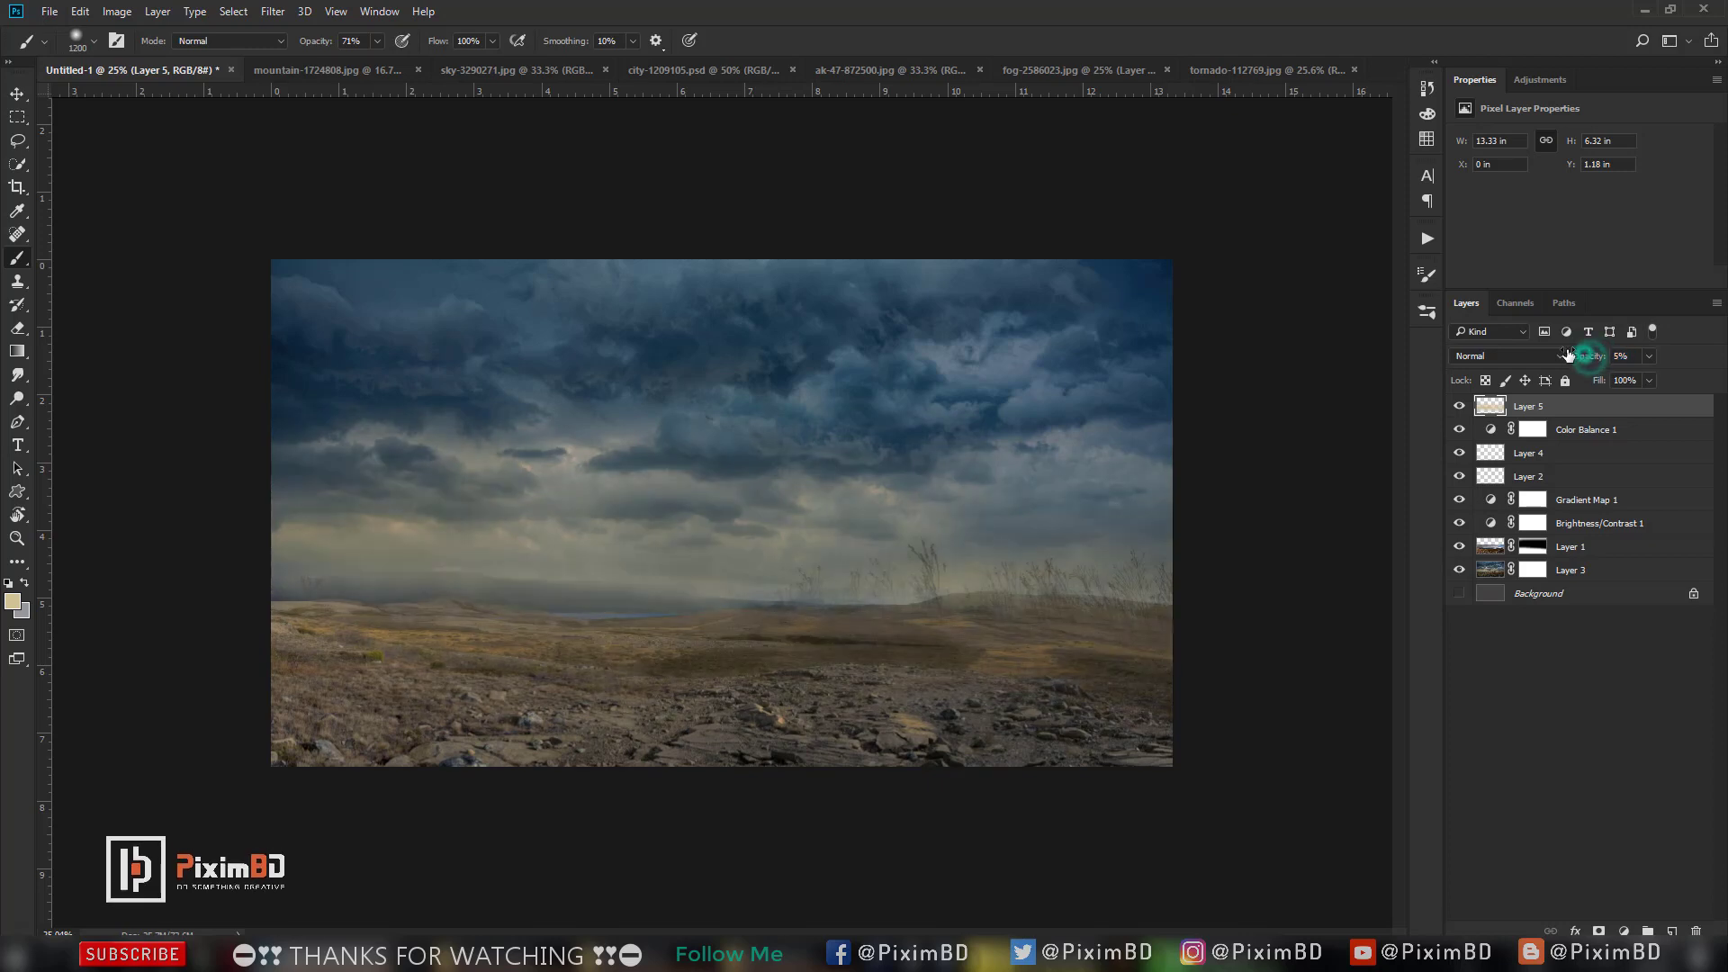
left_click_drag(1589, 356, 1590, 357)
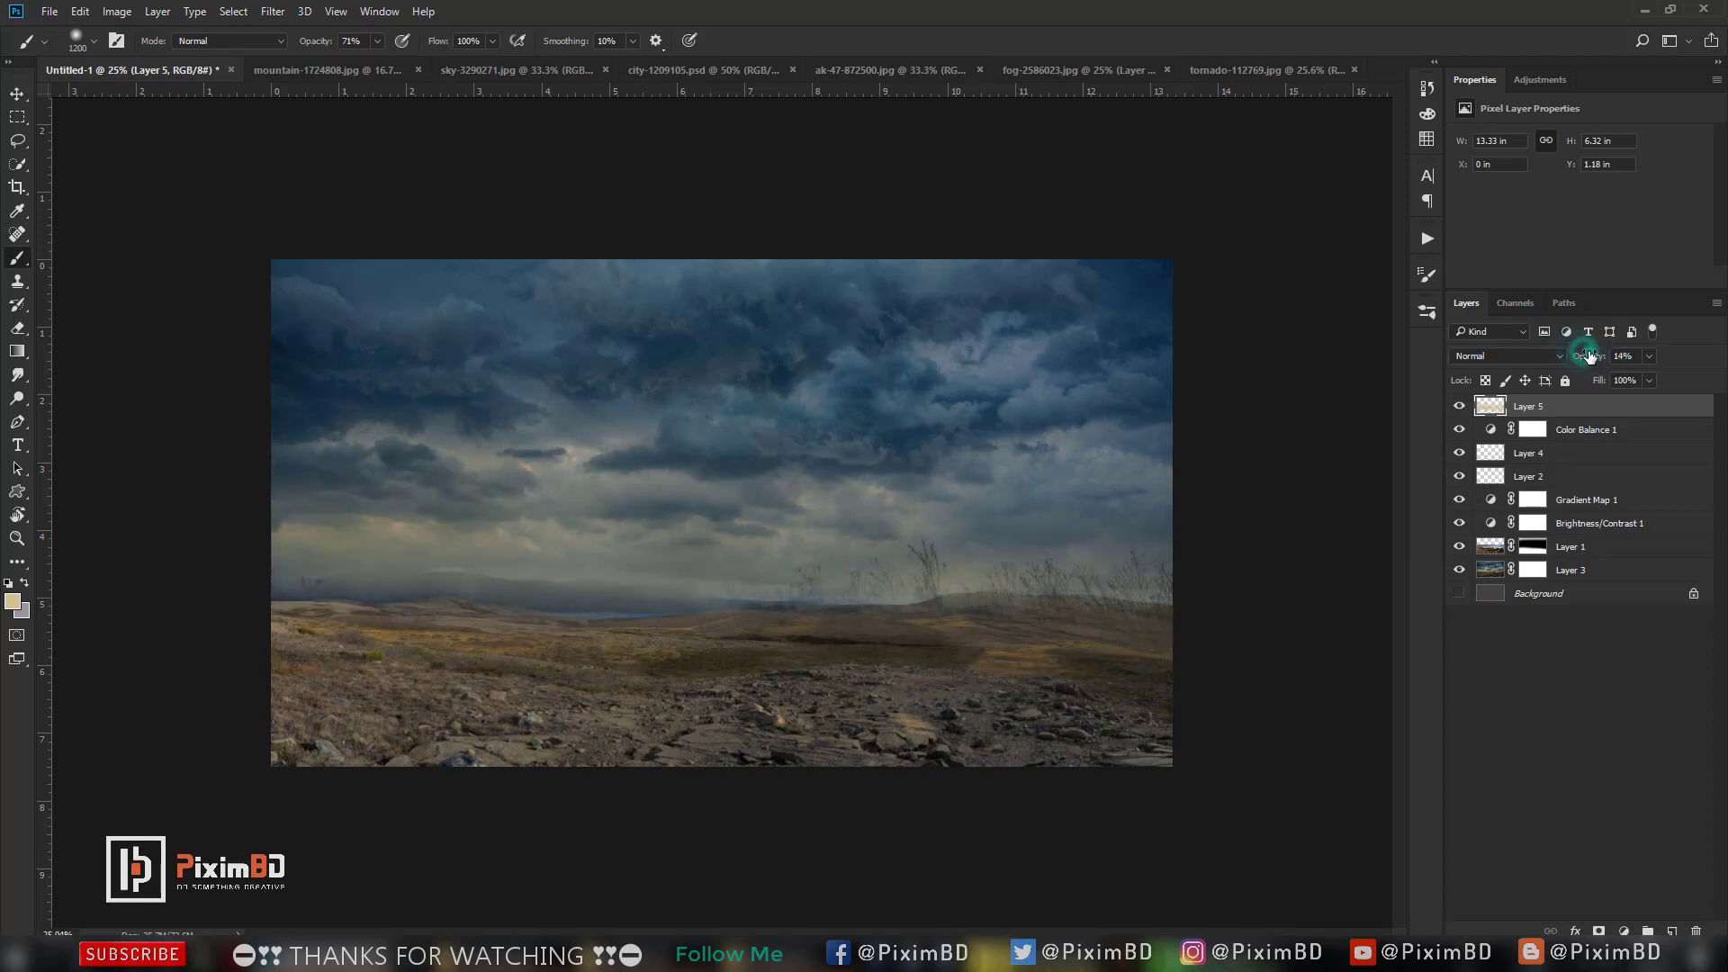
left_click(1671, 931)
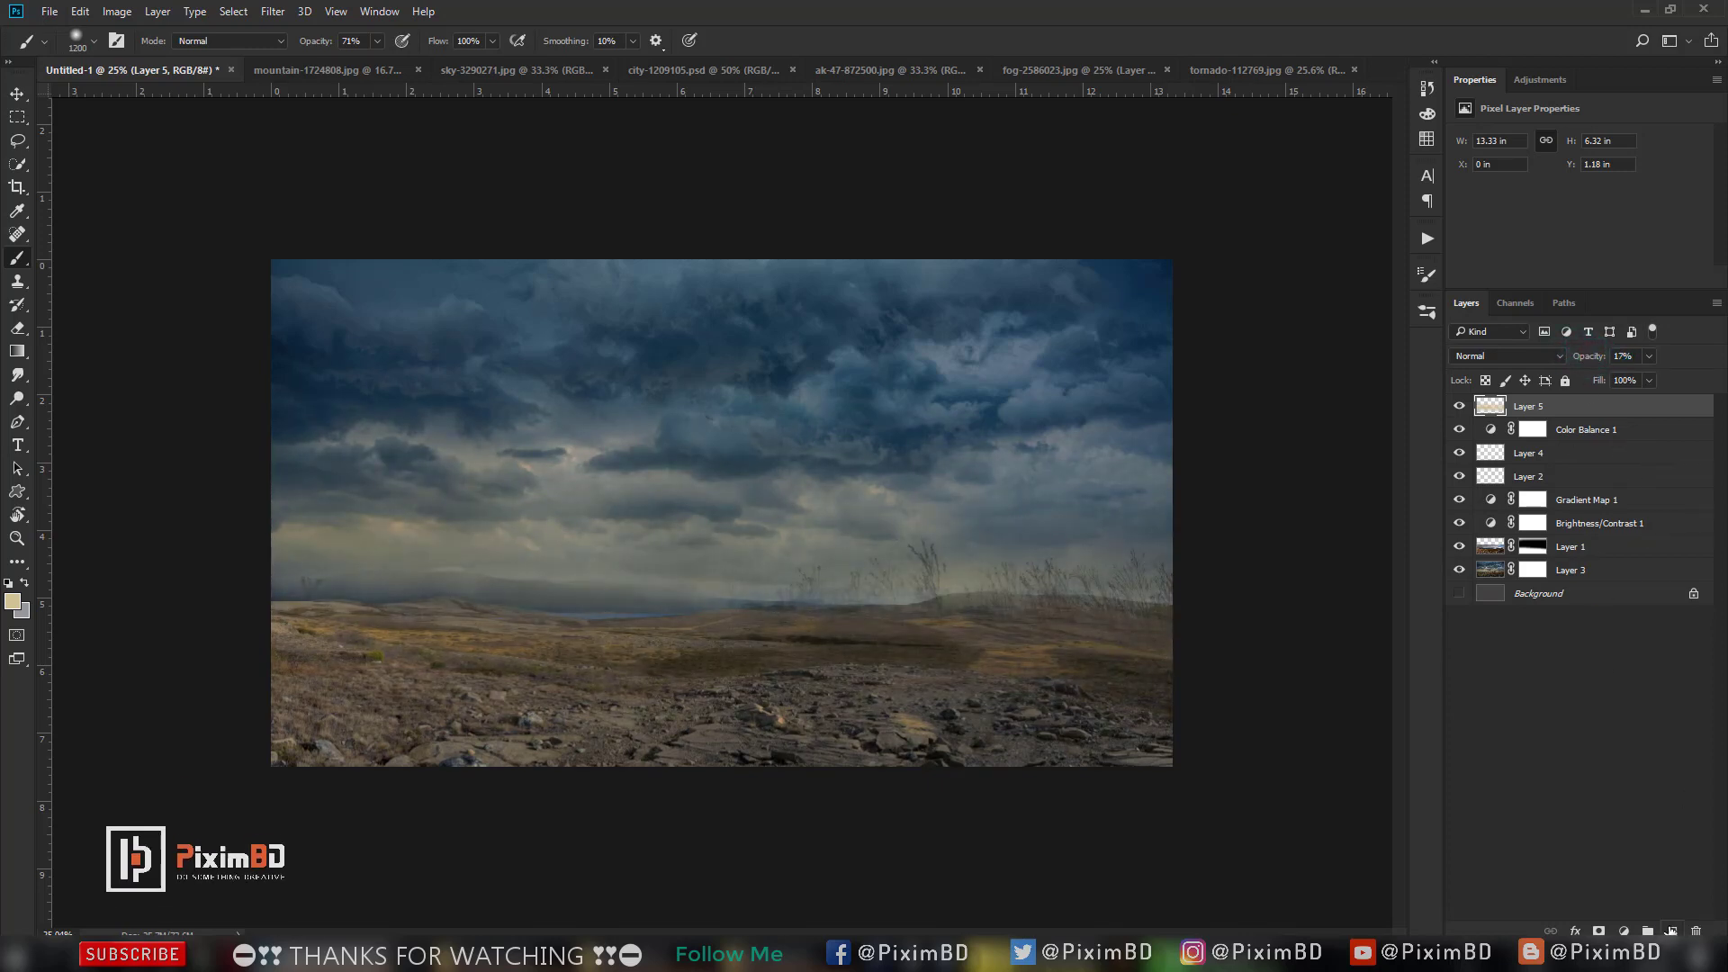
scroll(889, 574, "down", 1)
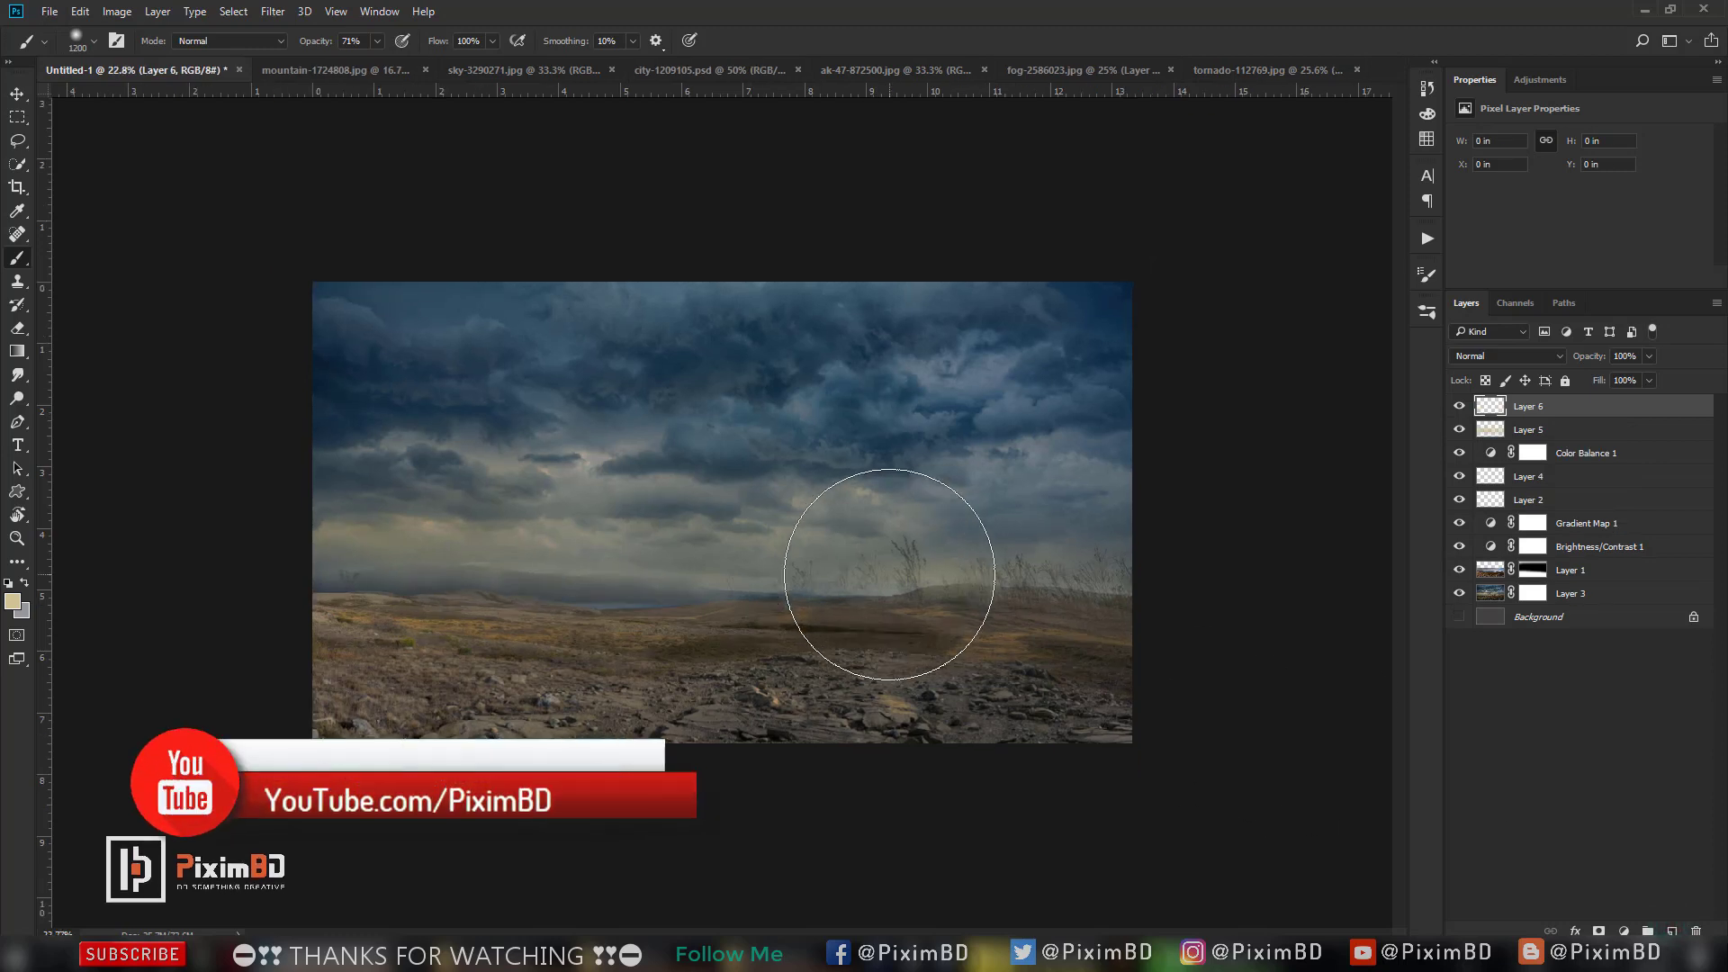
Bring the dark rocky ground copy (Layer 0 copy) into the composite in Multiply mode.
left_click(1234, 68)
left_click(1460, 435)
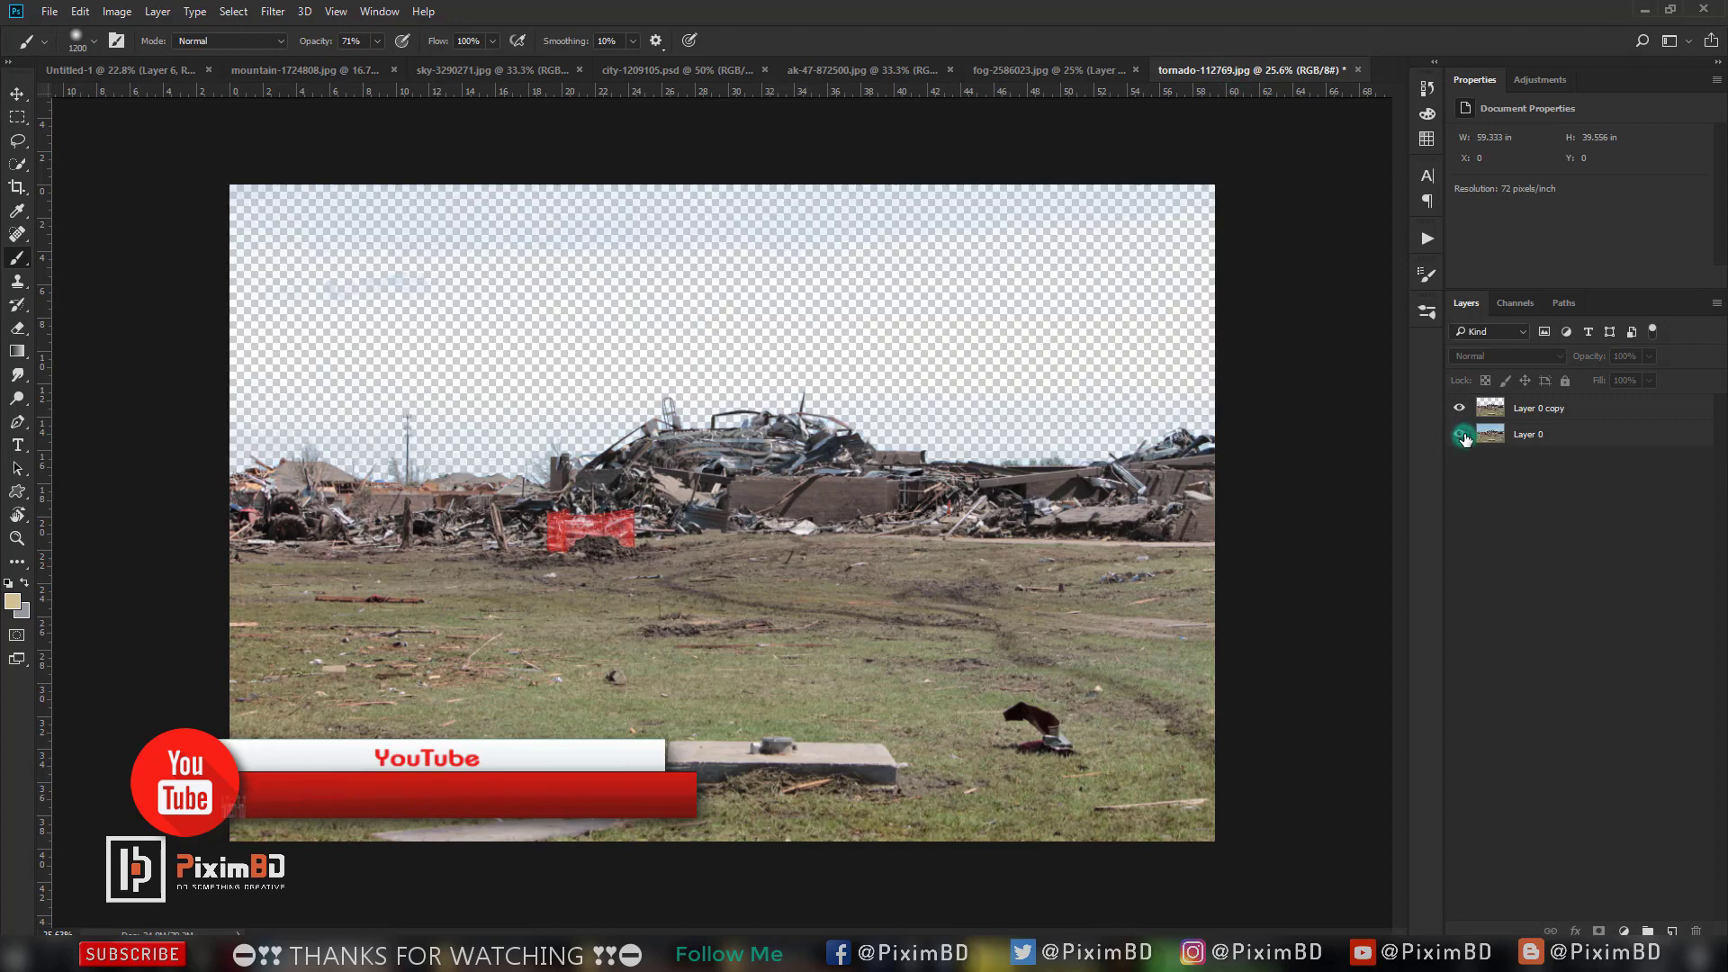
mouse_move(1599, 406)
left_mouse_down()
mouse_move(135, 66)
mouse_move(899, 576)
left_mouse_up()
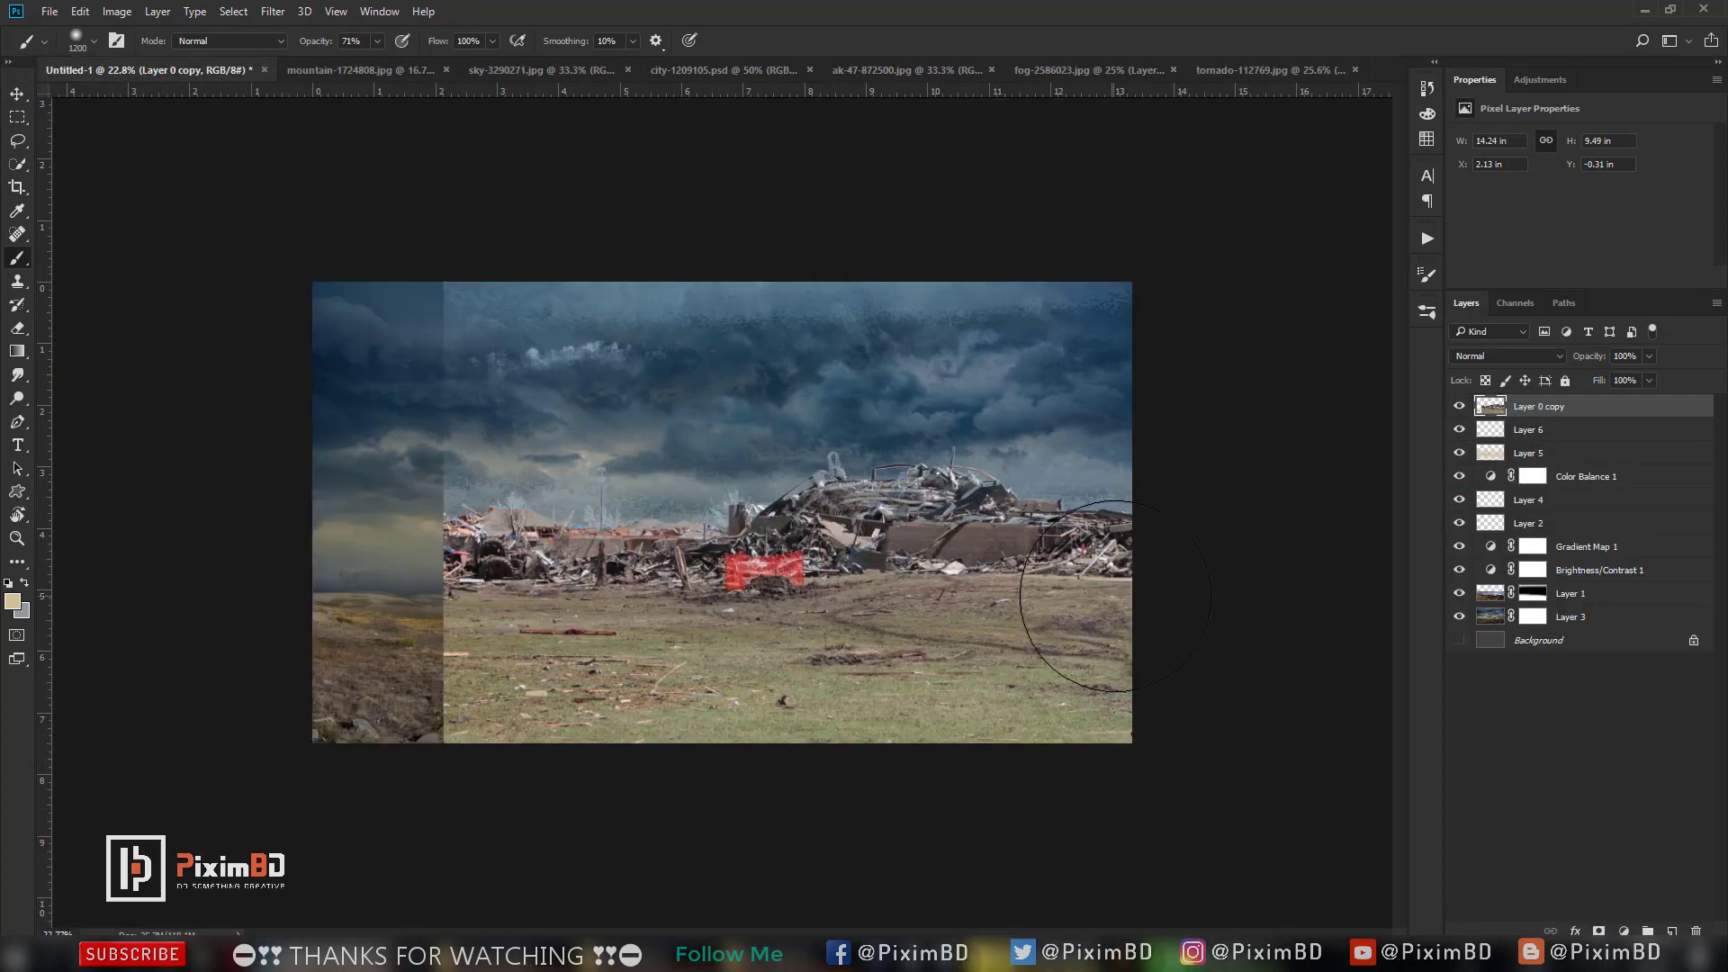
left_click(1508, 355)
left_click(1488, 391)
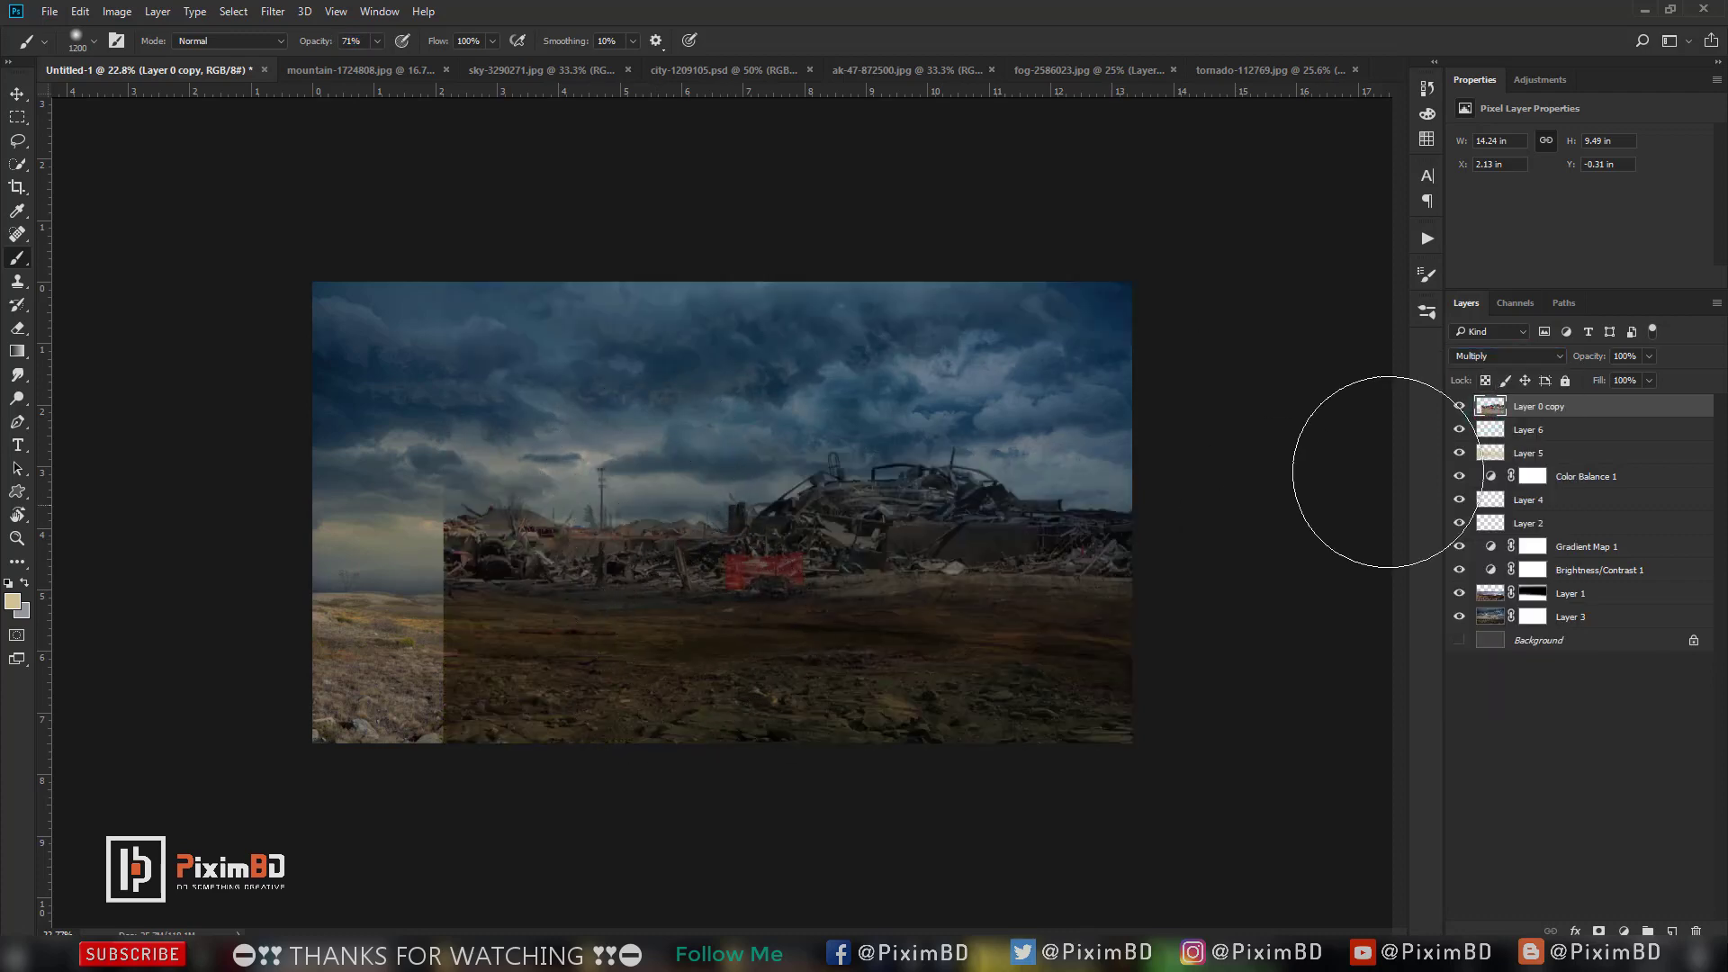
left_click(1565, 404)
Scale Layer 0 copy to about 62% and move it over the right half.
key("ctrl+t")
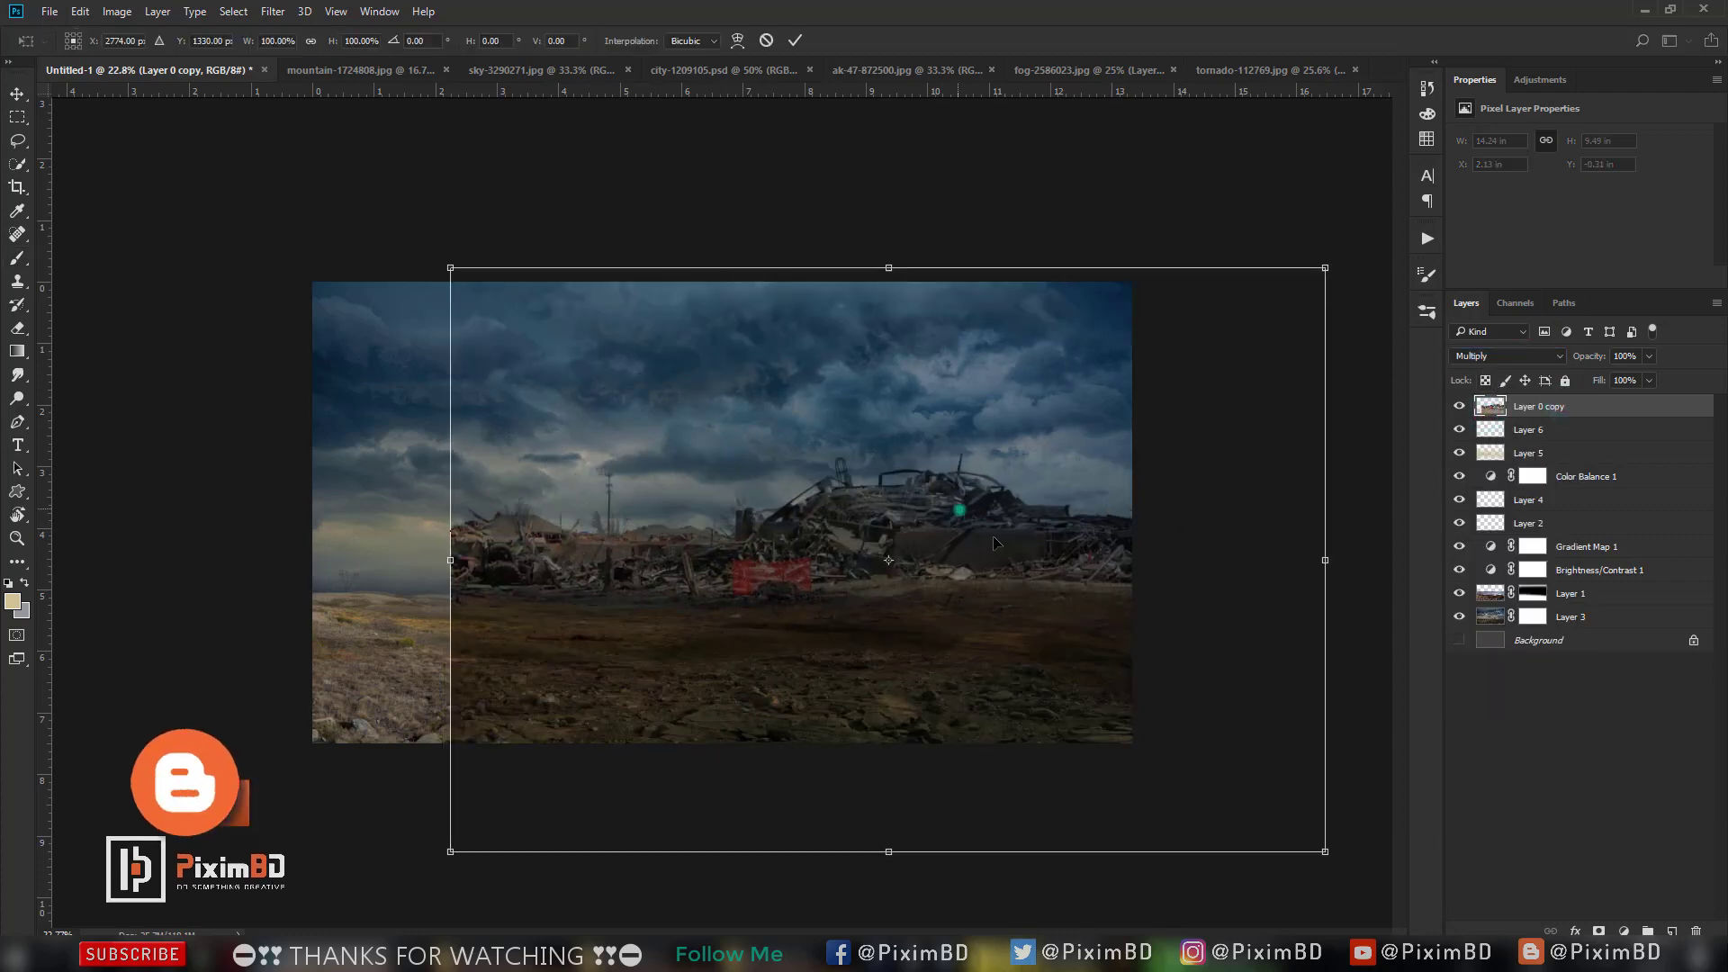
left_click_drag(596, 351, 704, 382)
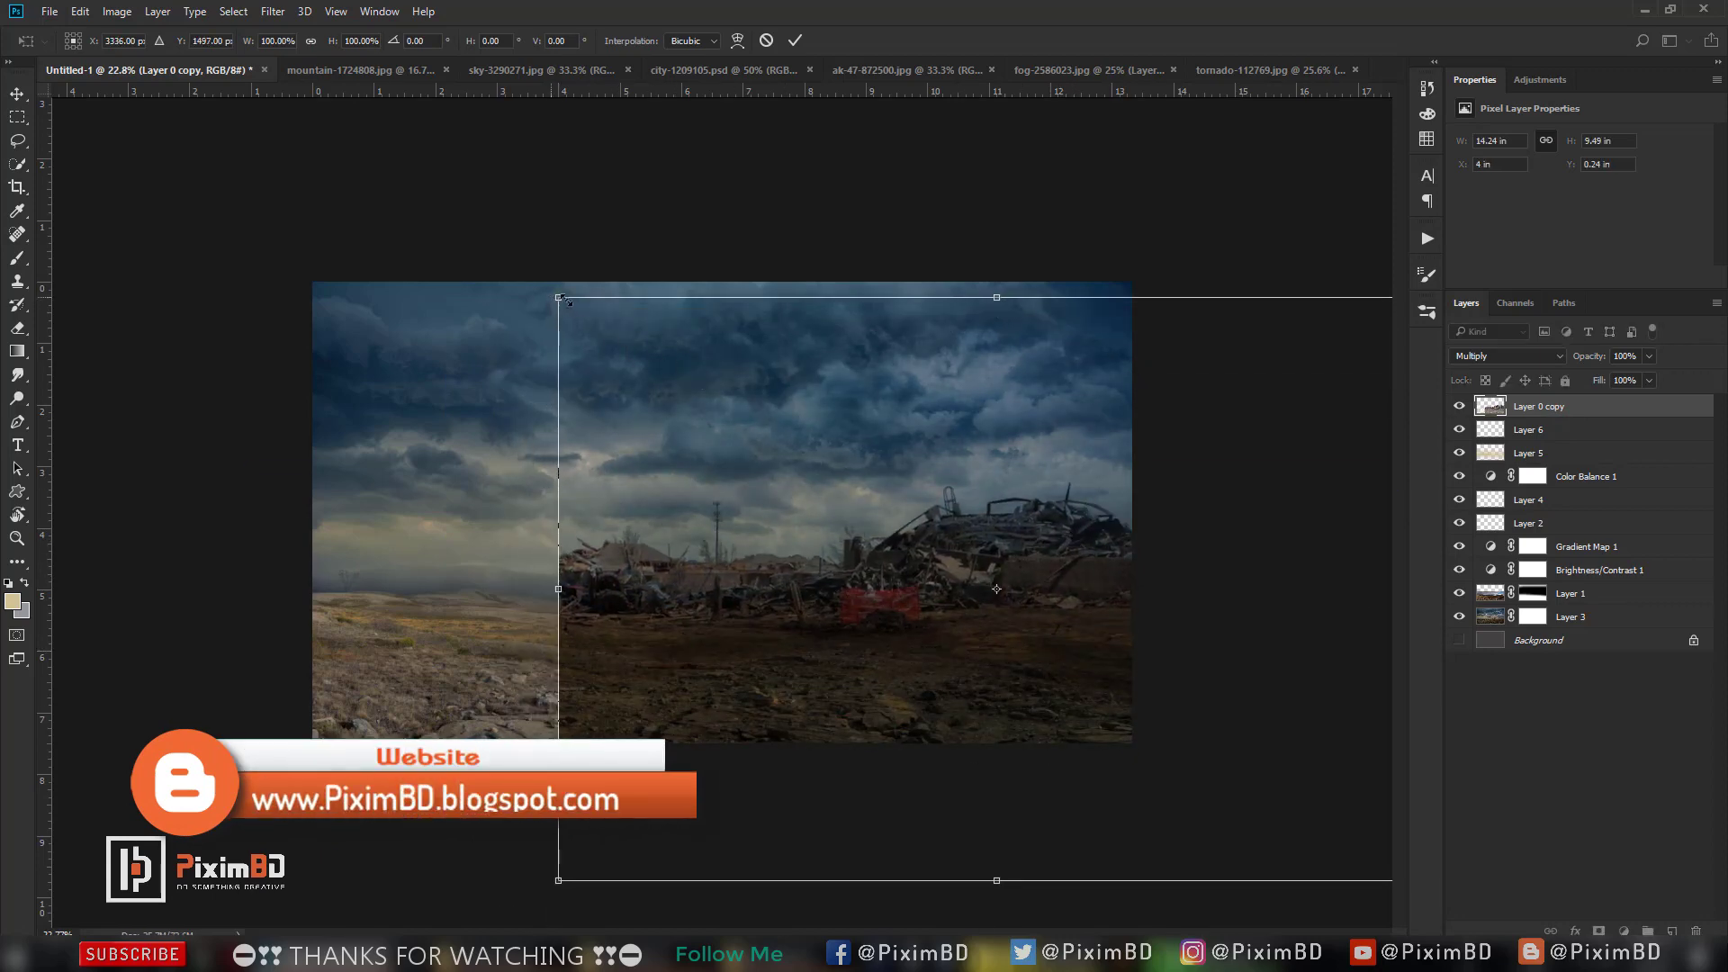
left_click_drag(559, 299, 891, 520)
mouse_move(1098, 685)
left_mouse_down()
mouse_move(929, 575)
mouse_move(936, 598)
left_mouse_up()
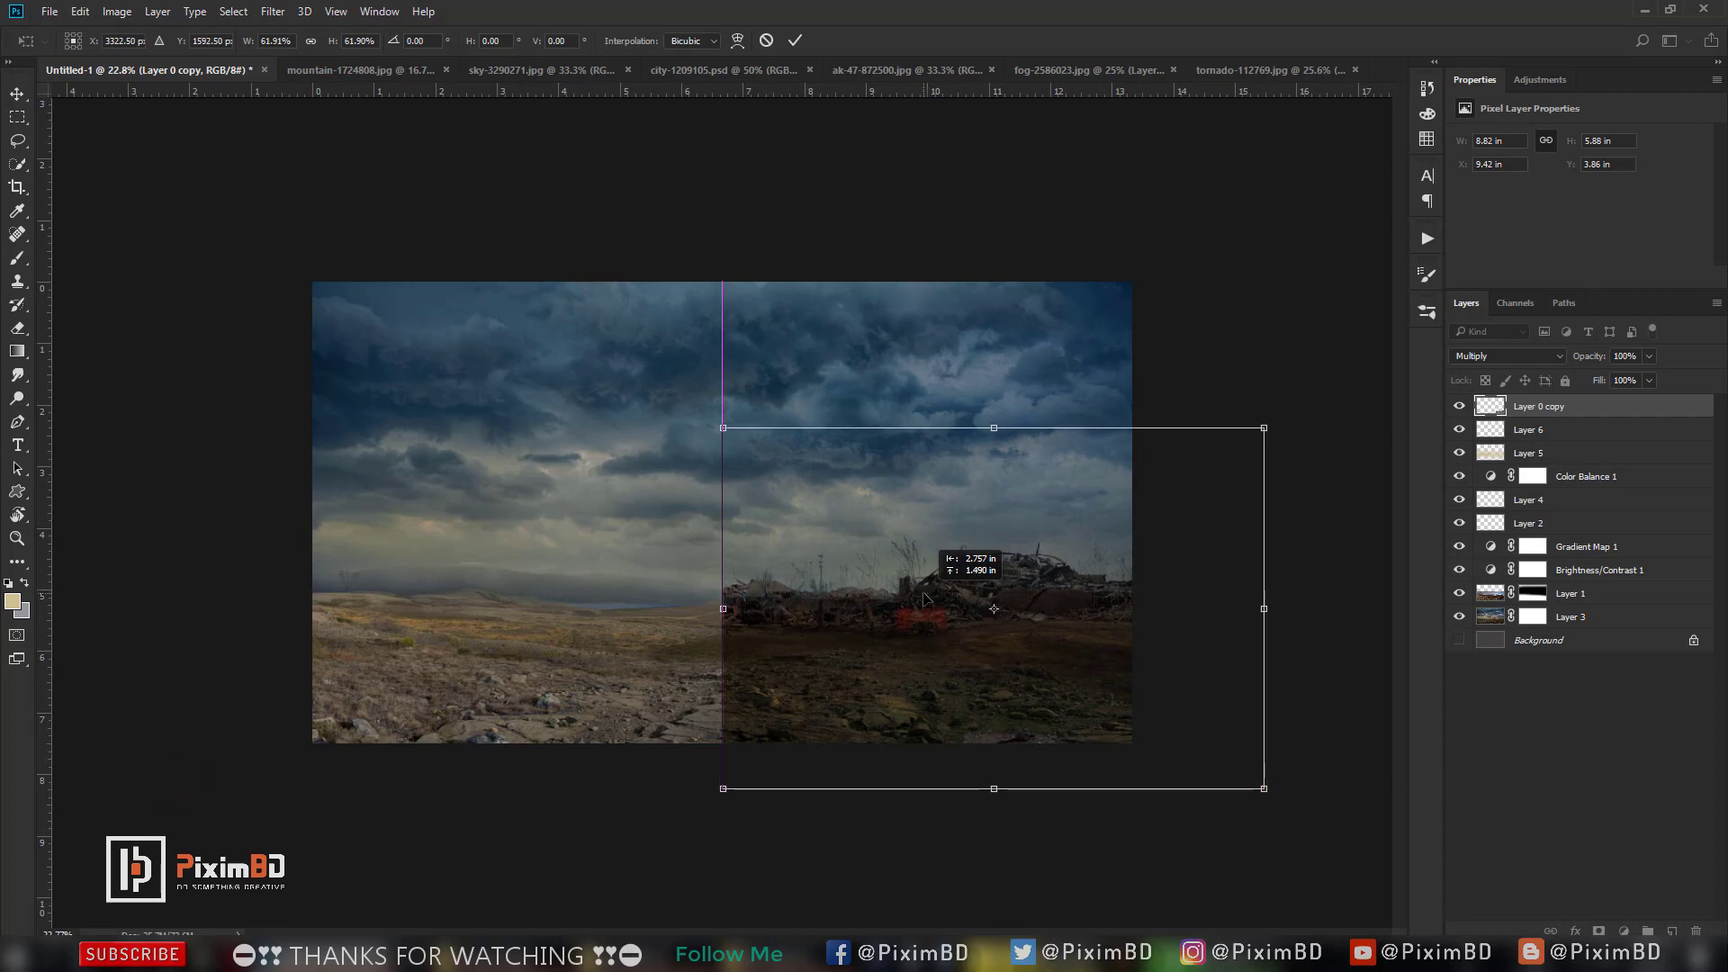
key("Return")
key("b")
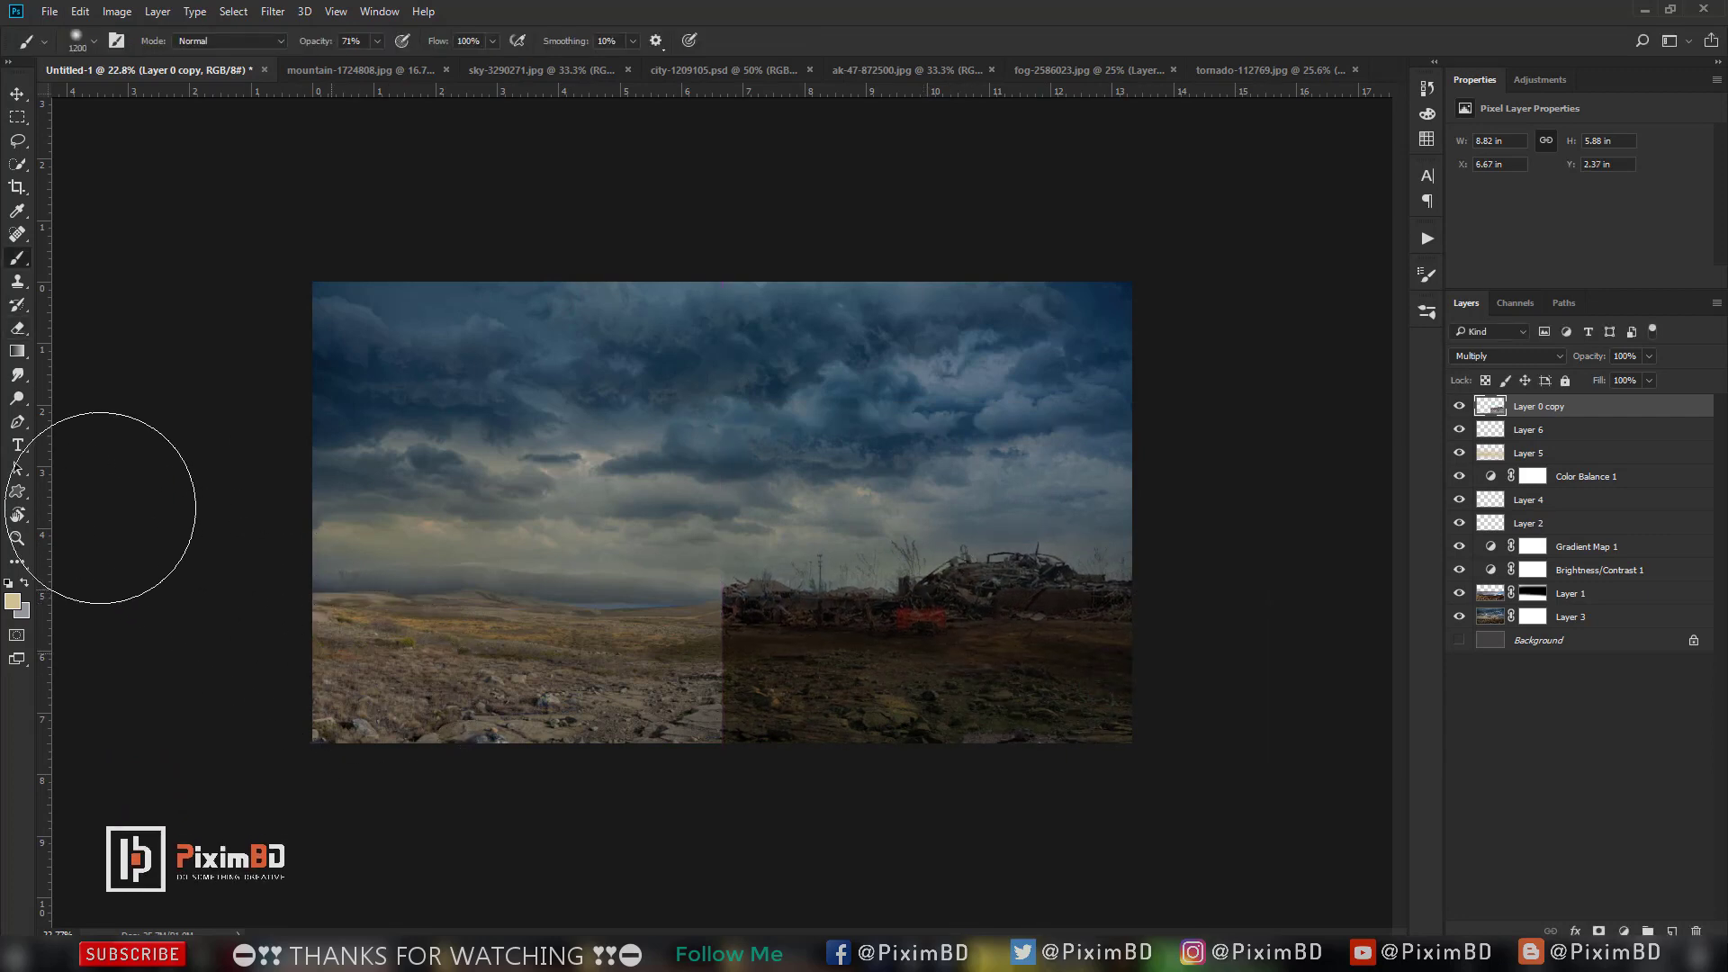
key("e")
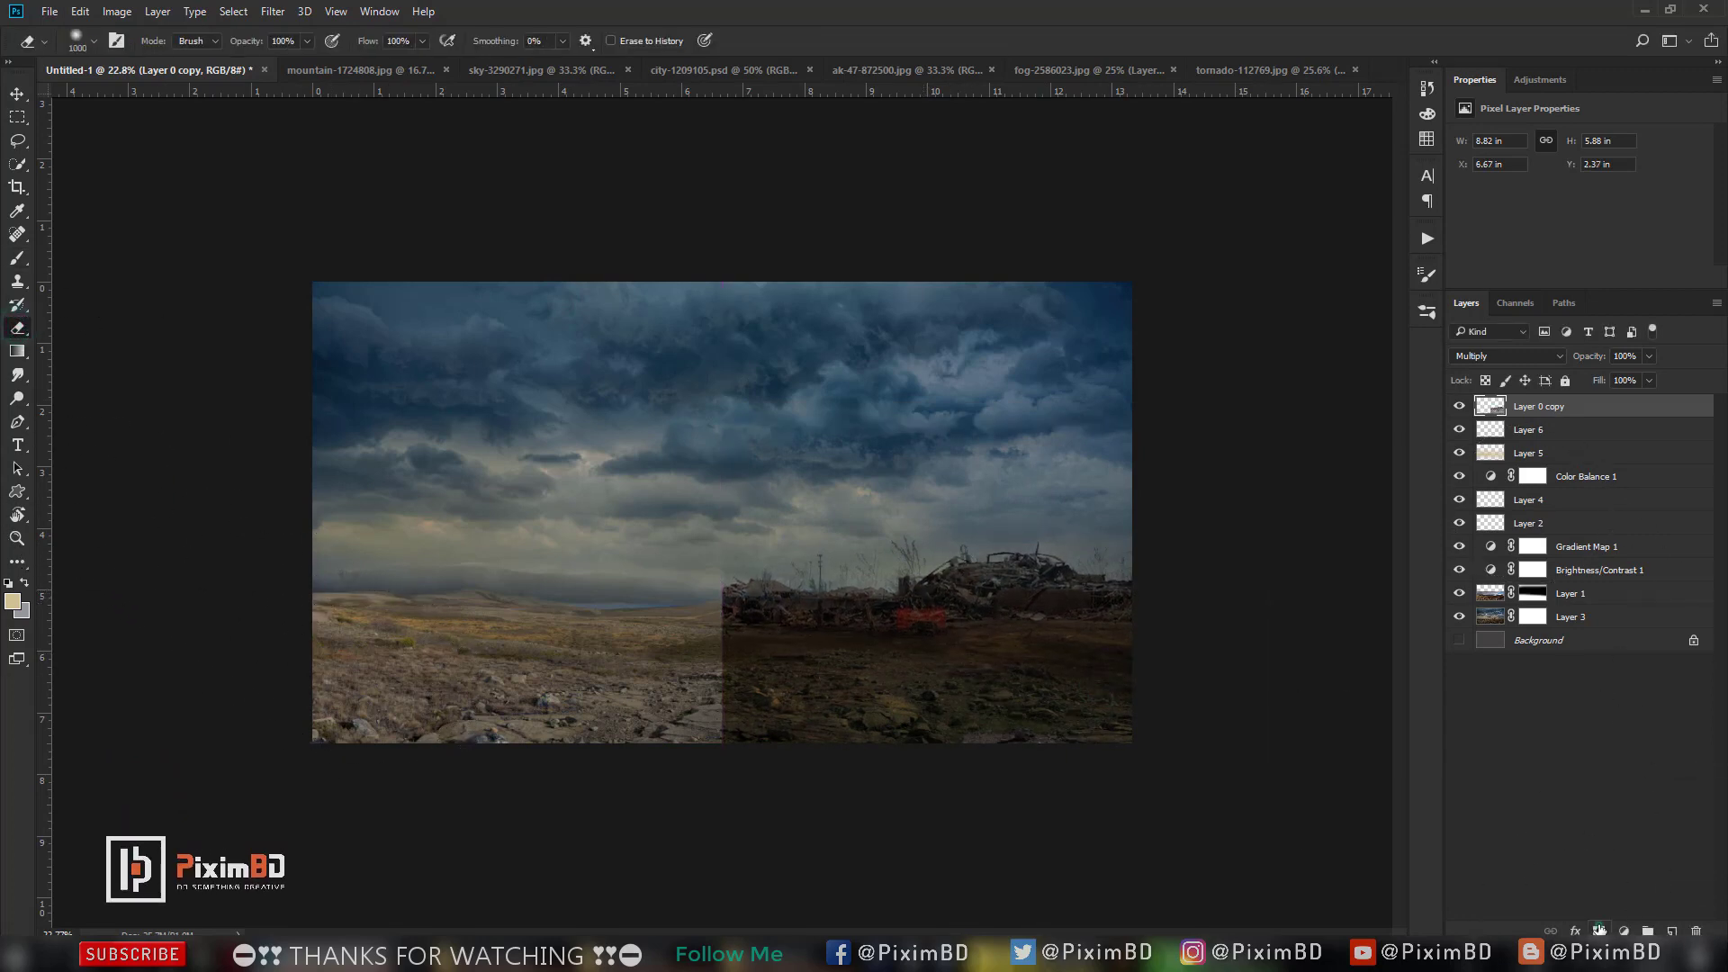
Mask Layer 0 copy and erase its bottom, hard left edge and dark band.
left_click(1598, 929)
key("bracketleft")
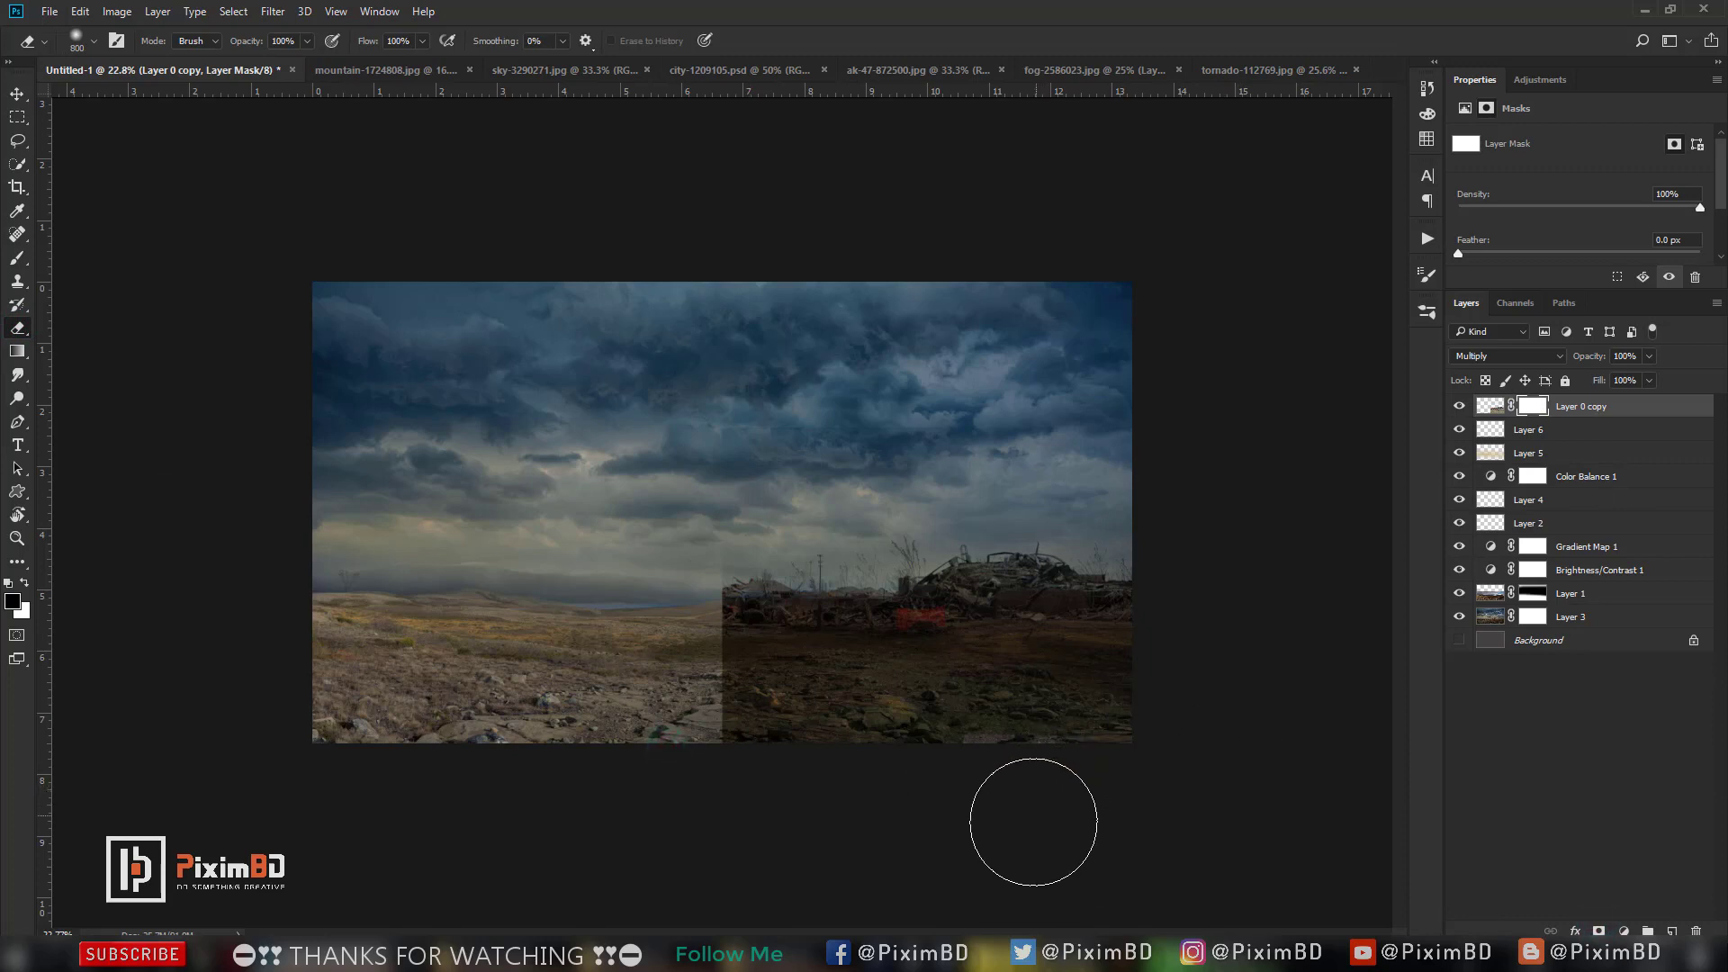
left_click(797, 745)
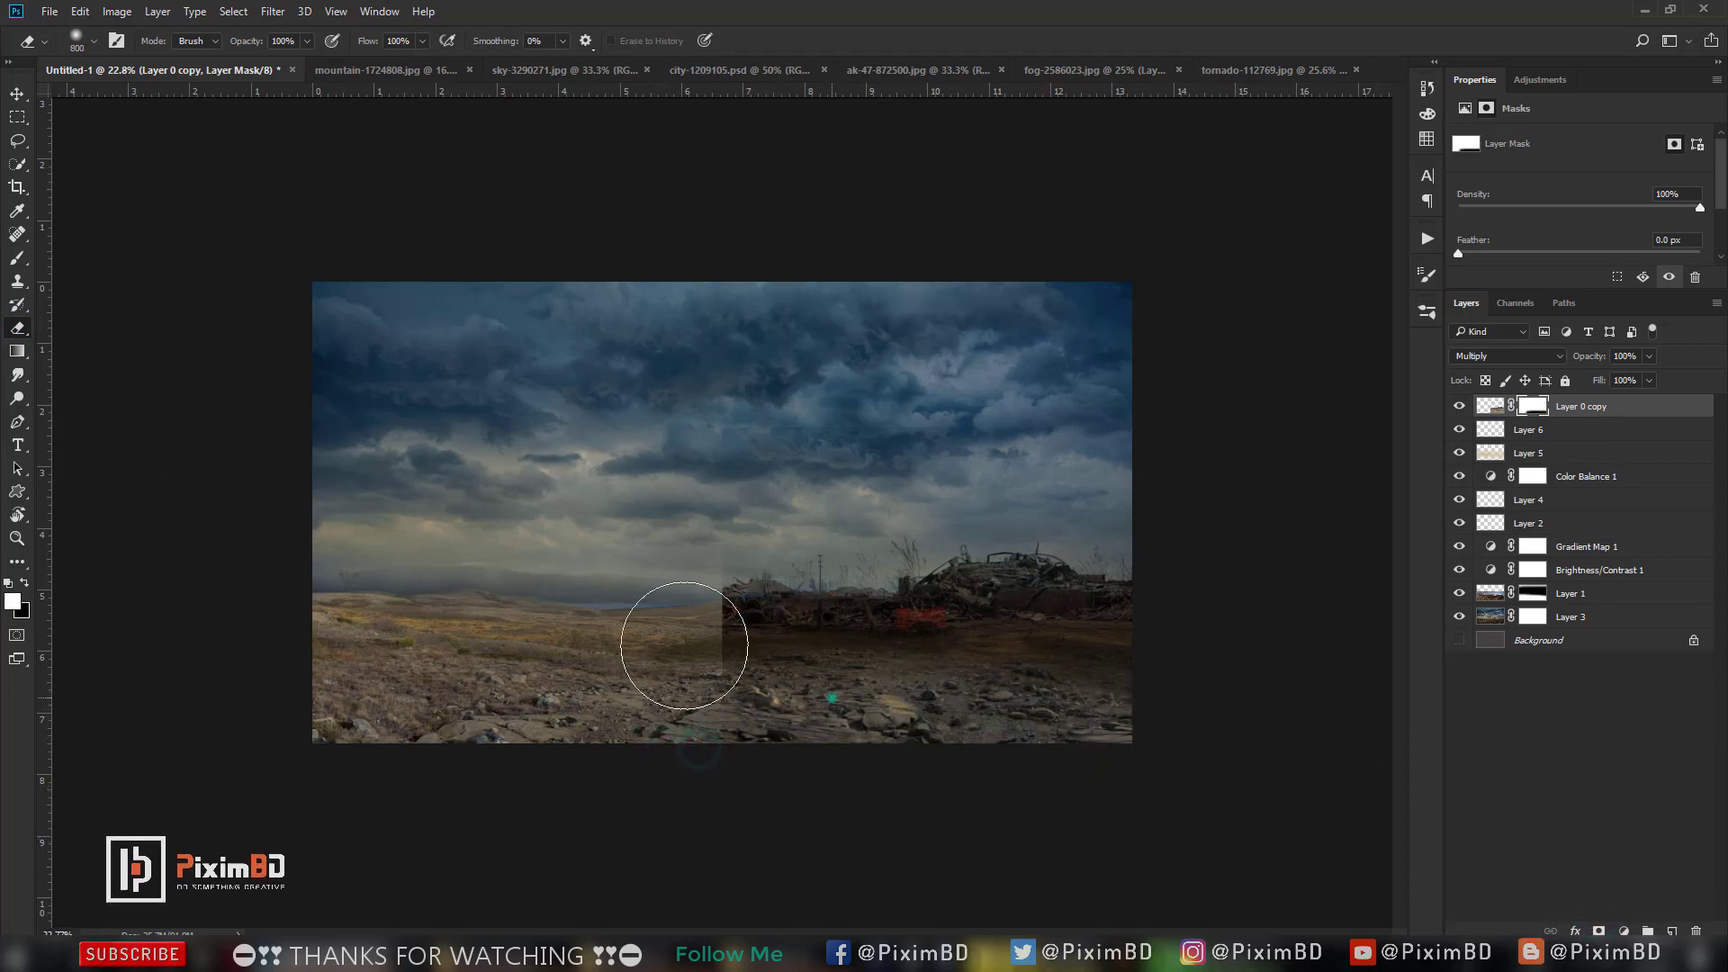
mouse_move(675, 629)
left_mouse_down()
mouse_move(771, 590)
mouse_move(687, 571)
left_mouse_up()
mouse_move(800, 672)
left_mouse_down()
mouse_move(1124, 630)
mouse_move(1111, 589)
left_mouse_up()
Rescale the layer to about 80% over the wreck, blend its front, and set 82% opacity.
key("ctrl+t")
left_click_drag(1245, 427, 1142, 501)
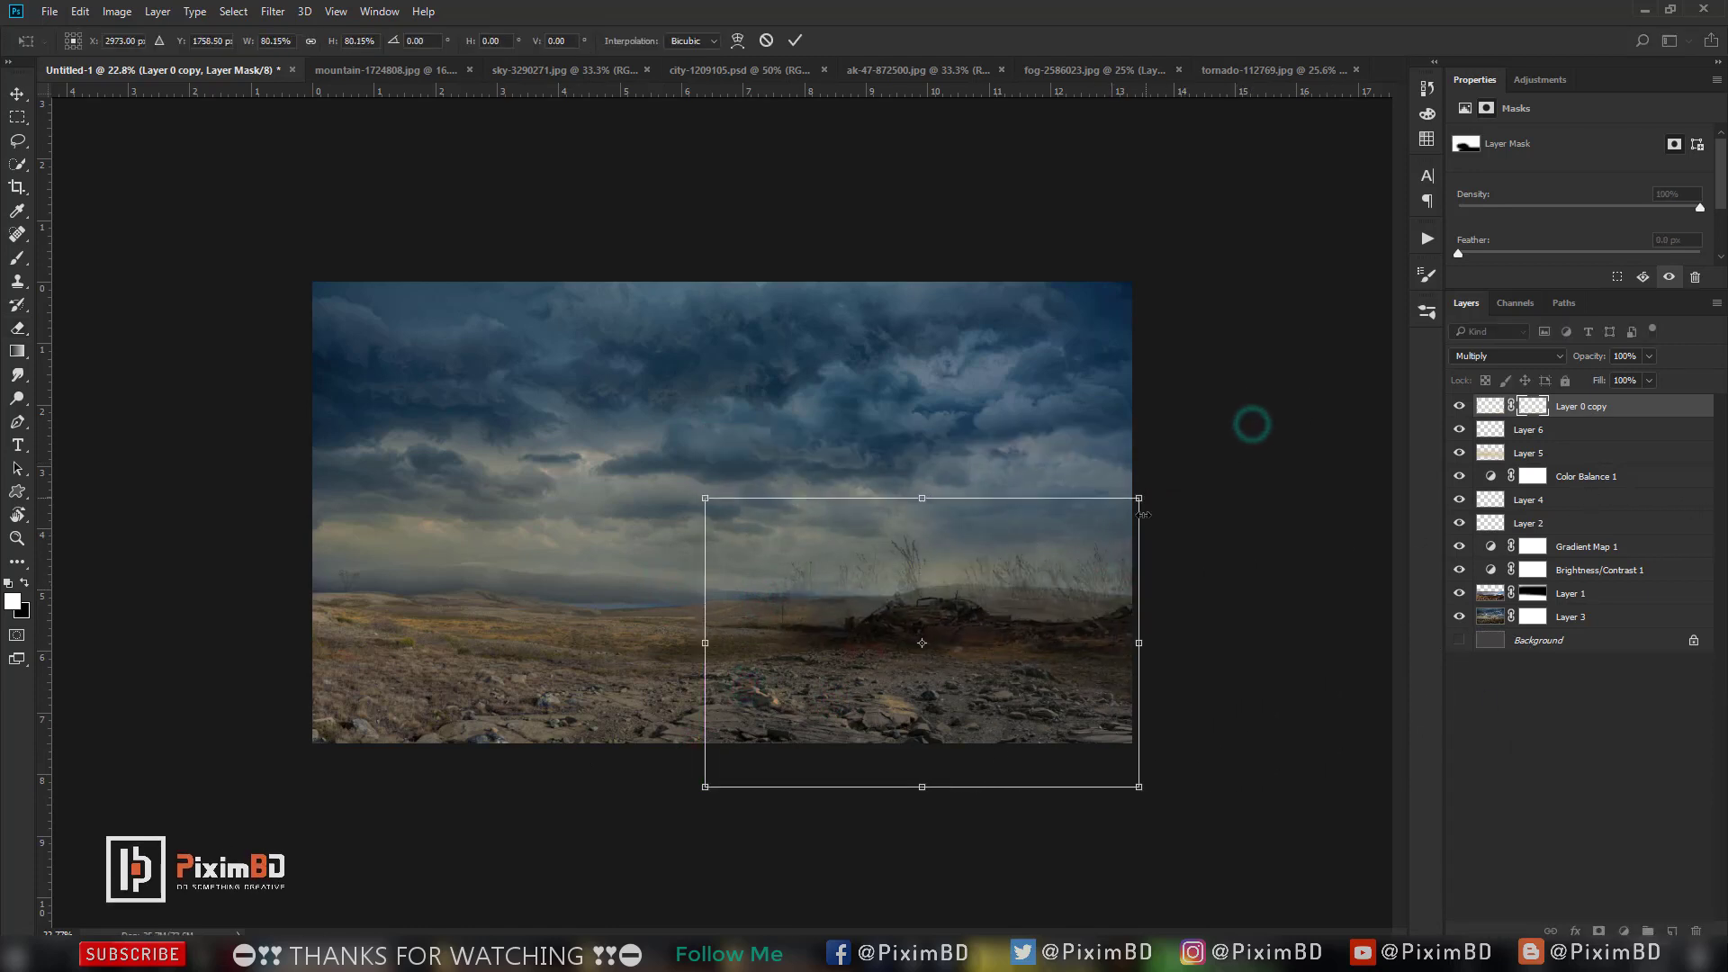
left_click_drag(1096, 645, 1136, 619)
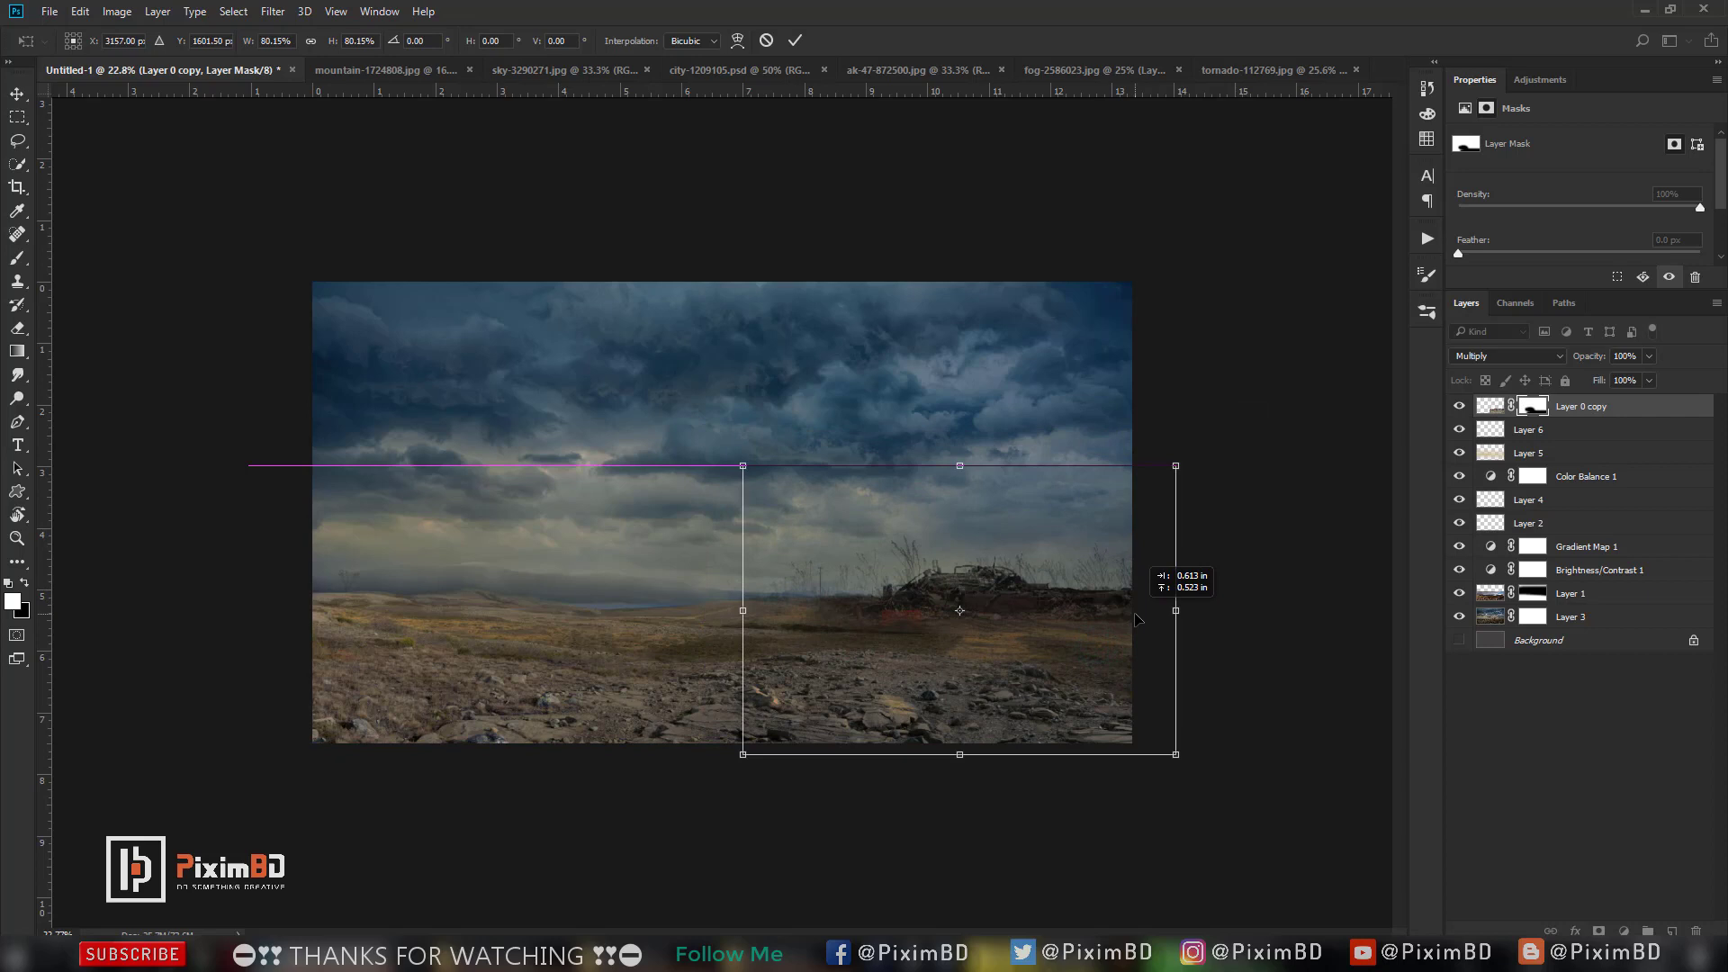
key("Return")
key("e")
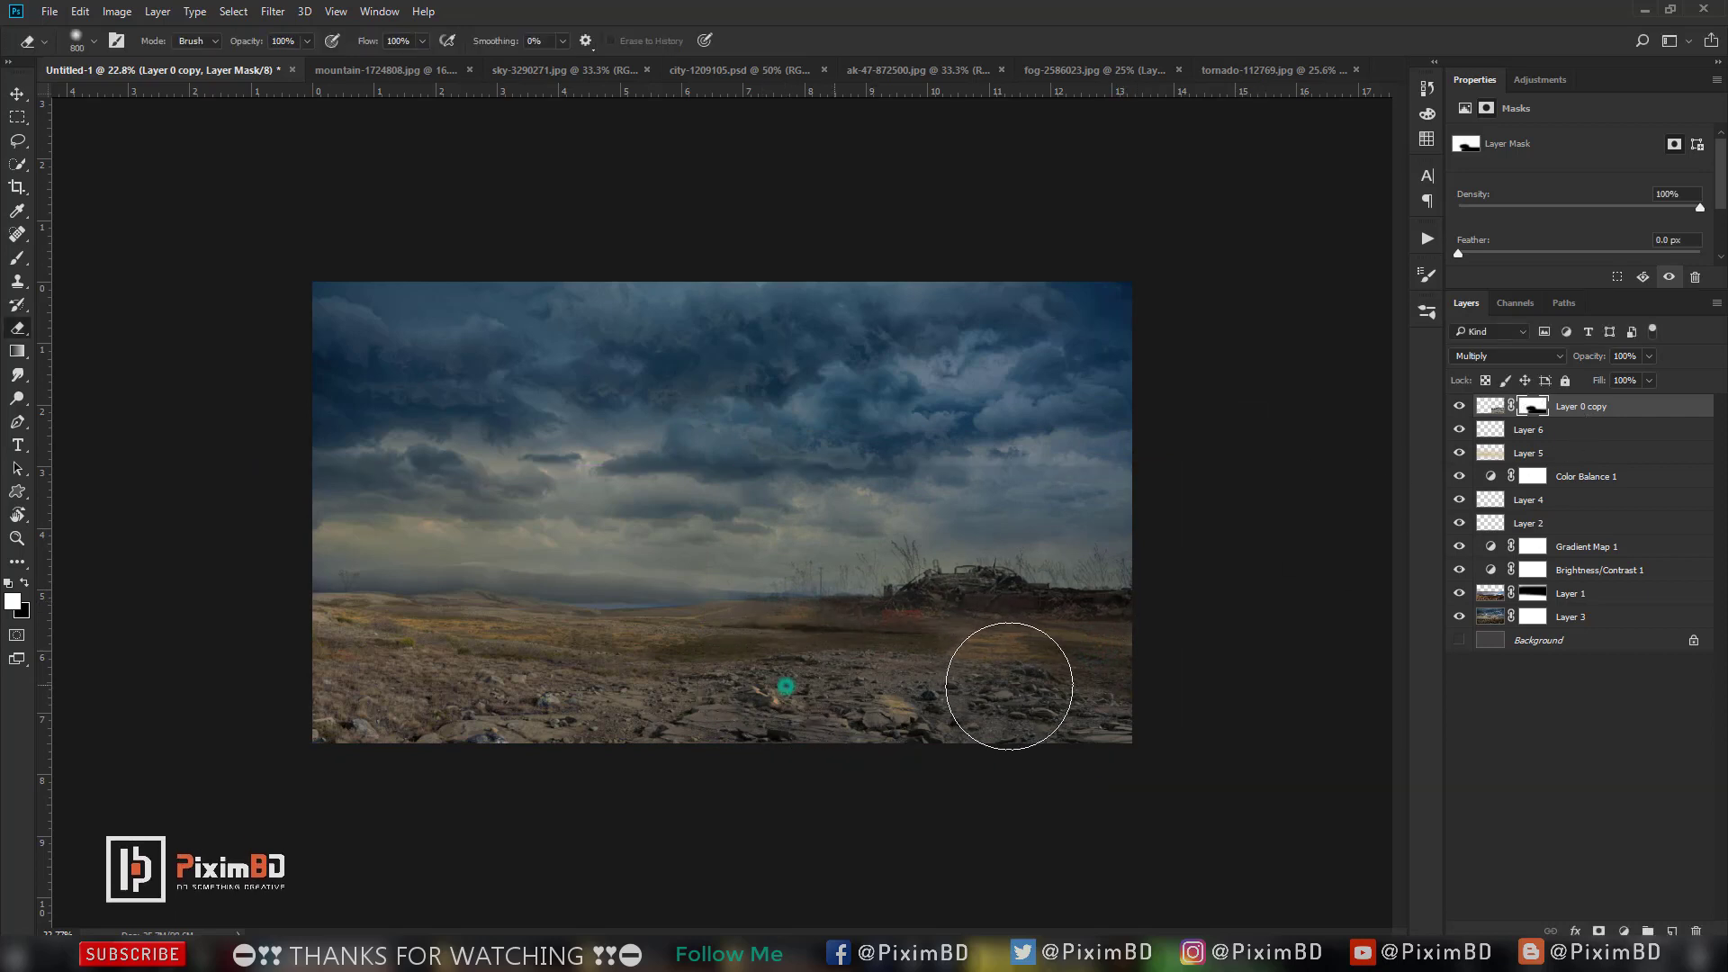
left_click(1022, 683)
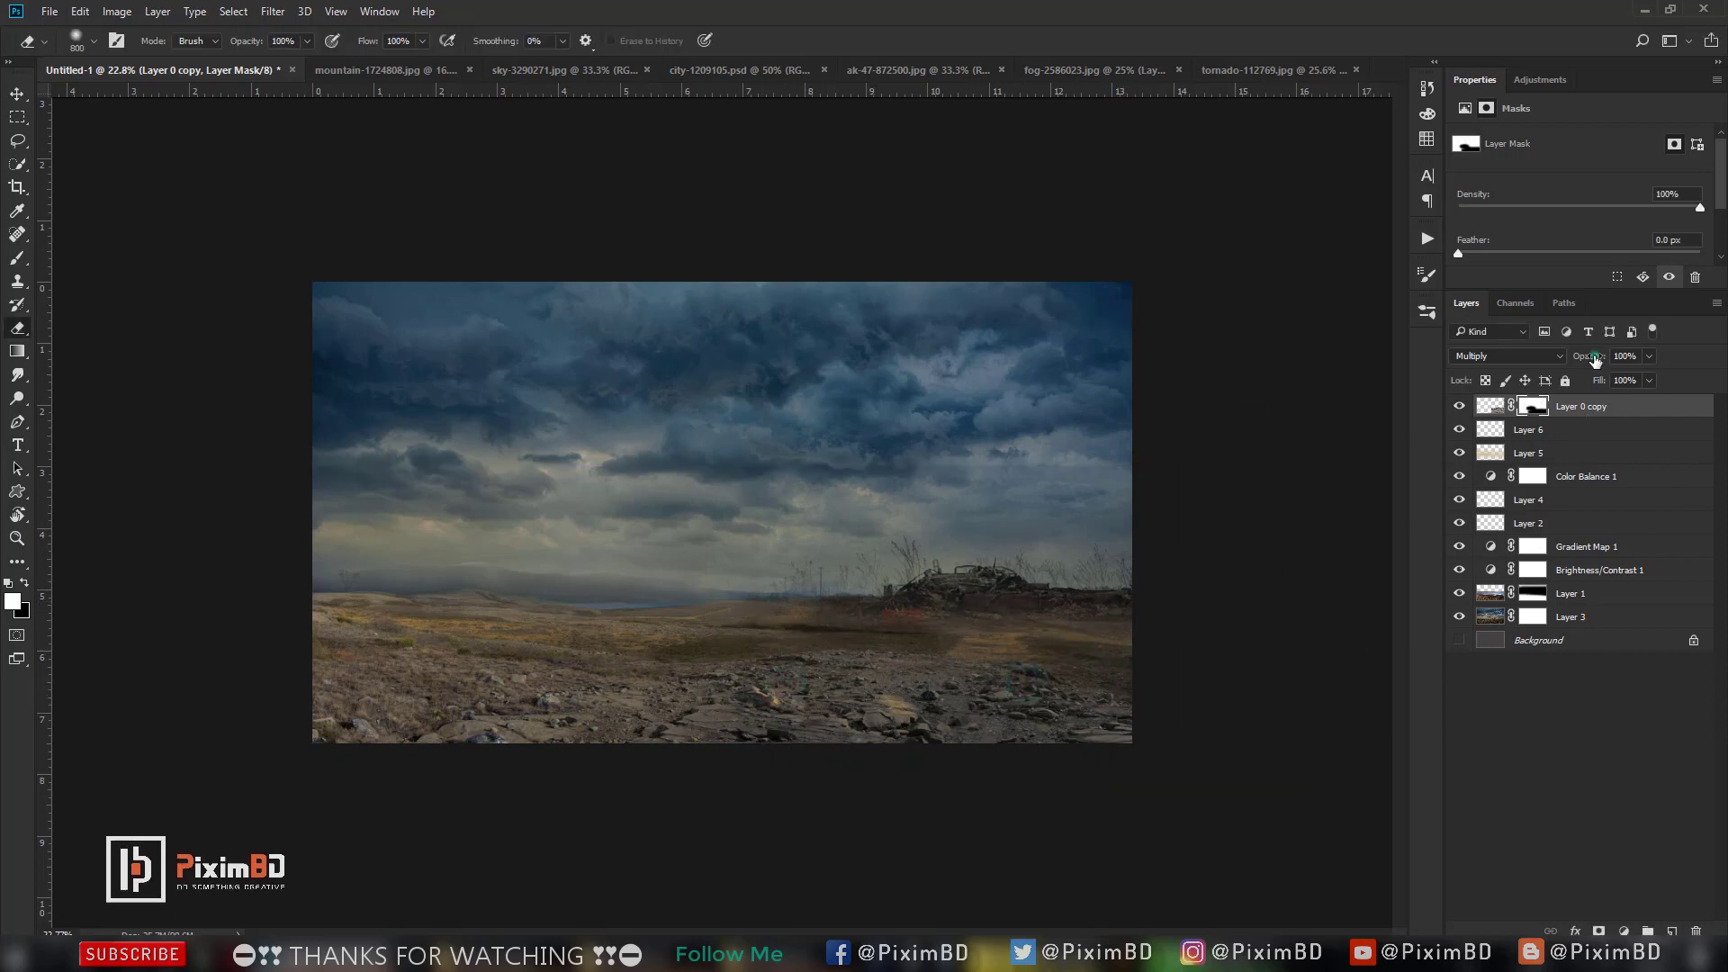
left_click_drag(1598, 362, 1591, 364)
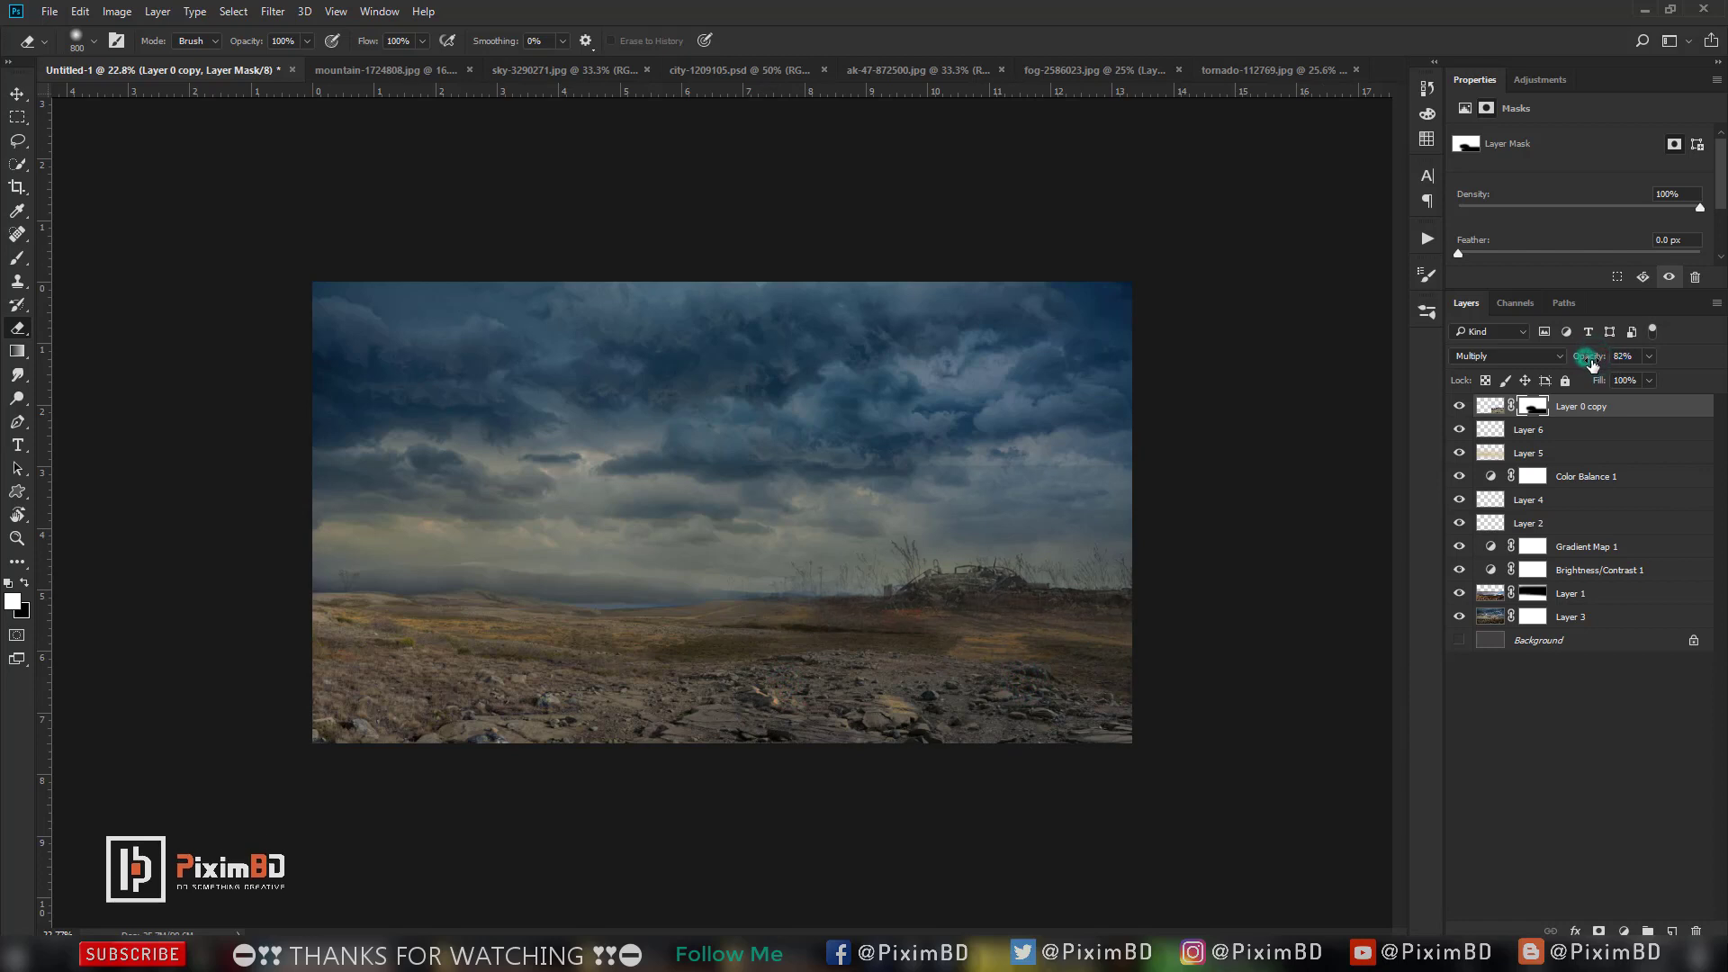
left_click(1575, 741)
Add empty Layer 7 on top and a Gradient Map adjustment above it.
left_click(1547, 594)
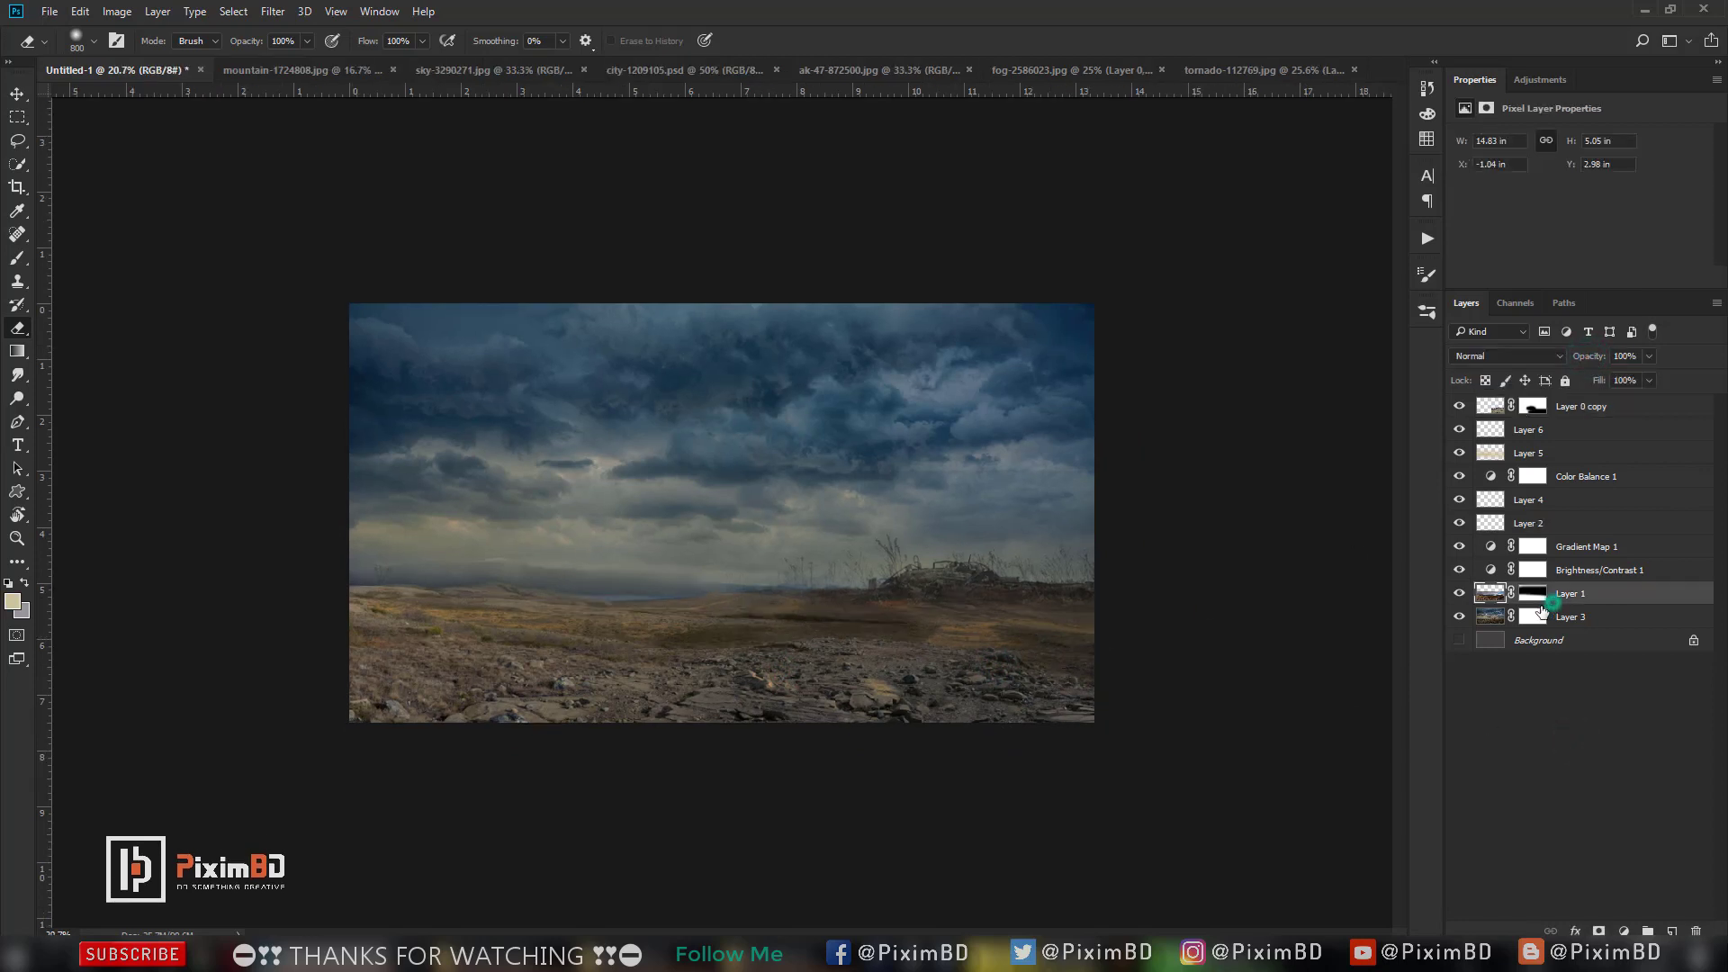
left_click(1558, 405)
key("ctrl+shift+alt+n")
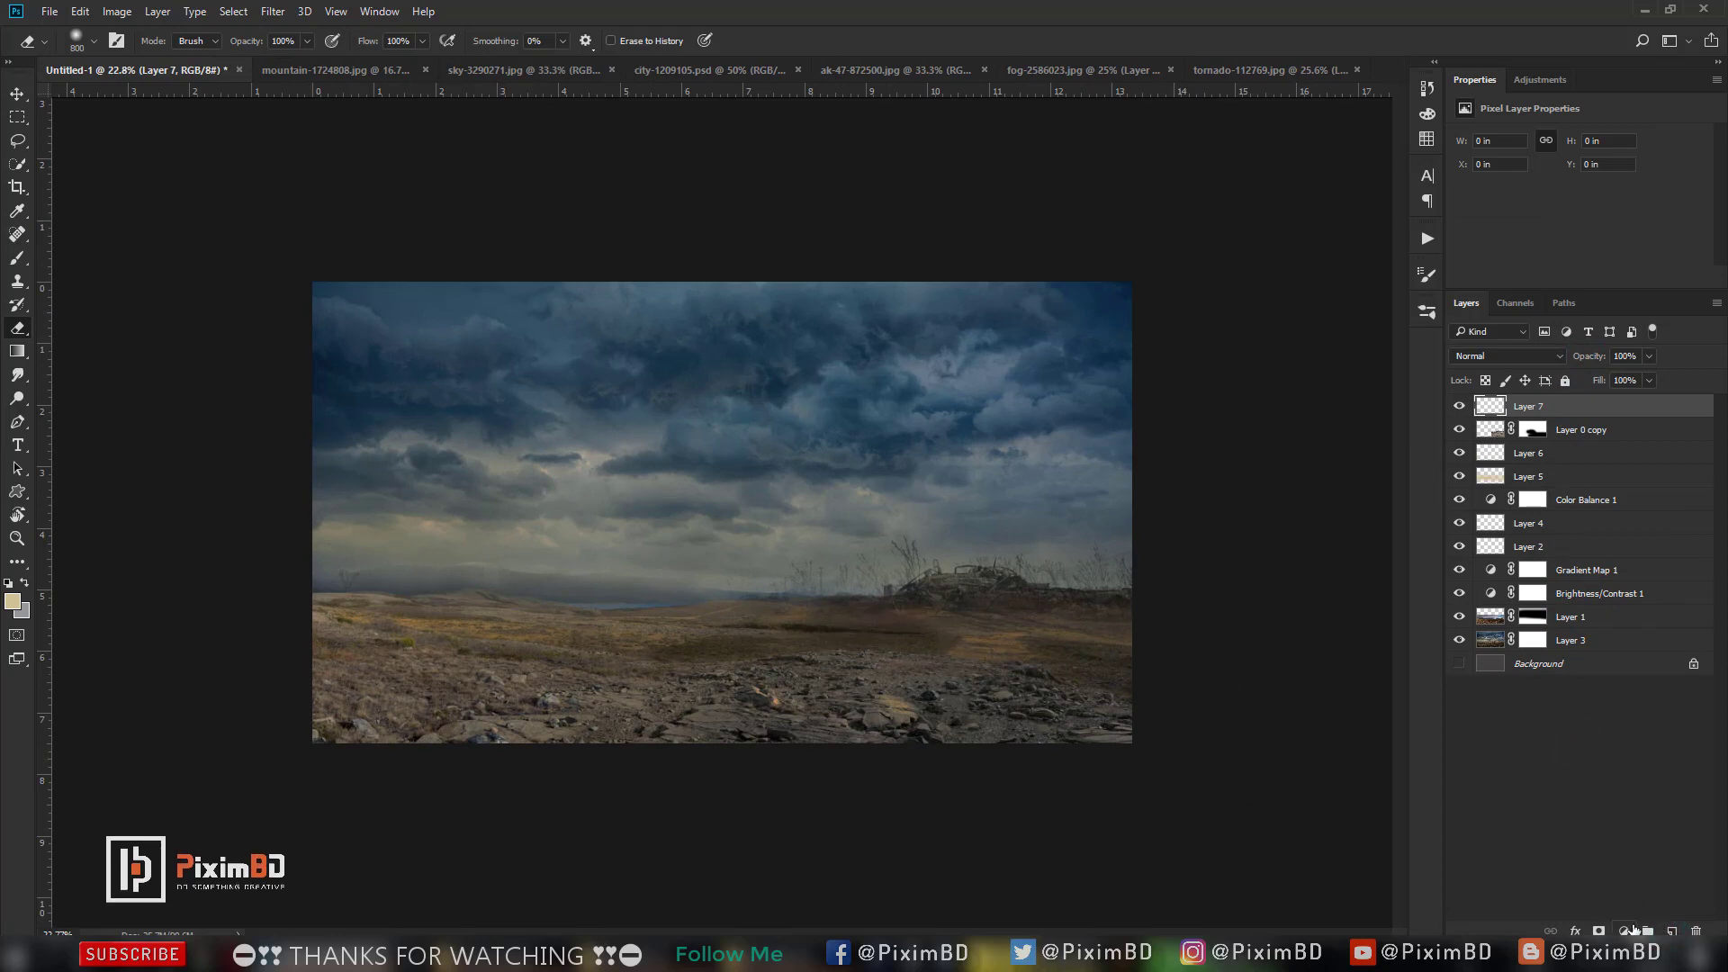
left_click(1623, 932)
left_click(1636, 891)
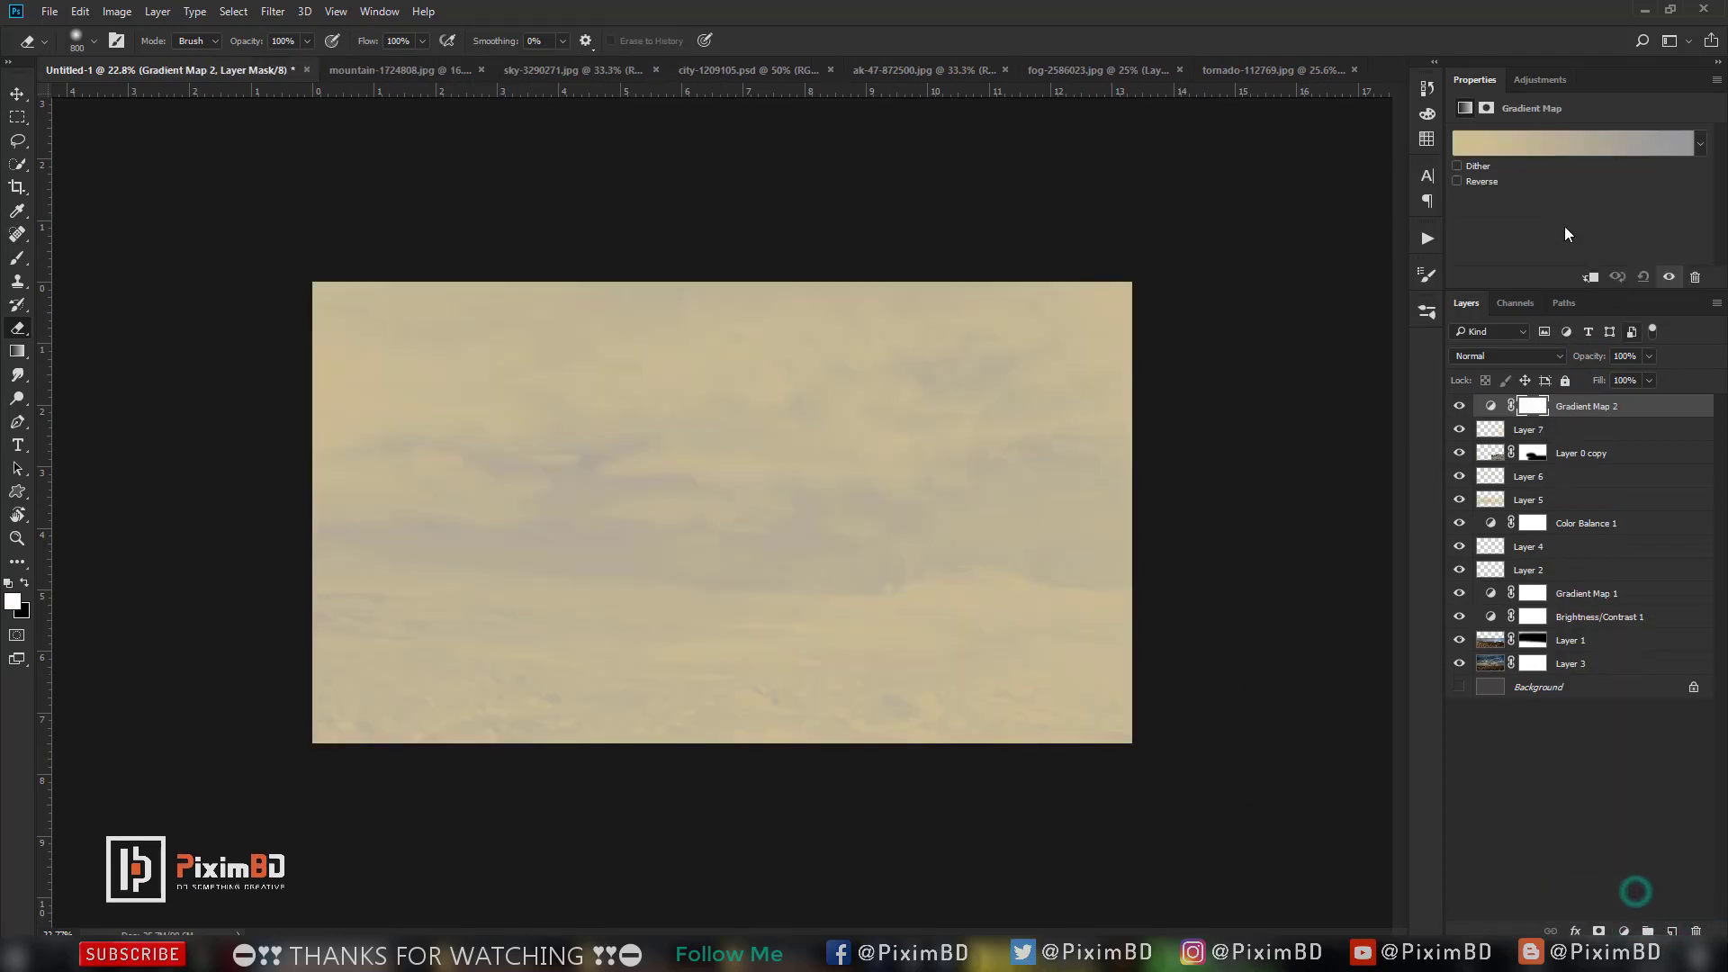
left_click(1699, 143)
left_click(1616, 146)
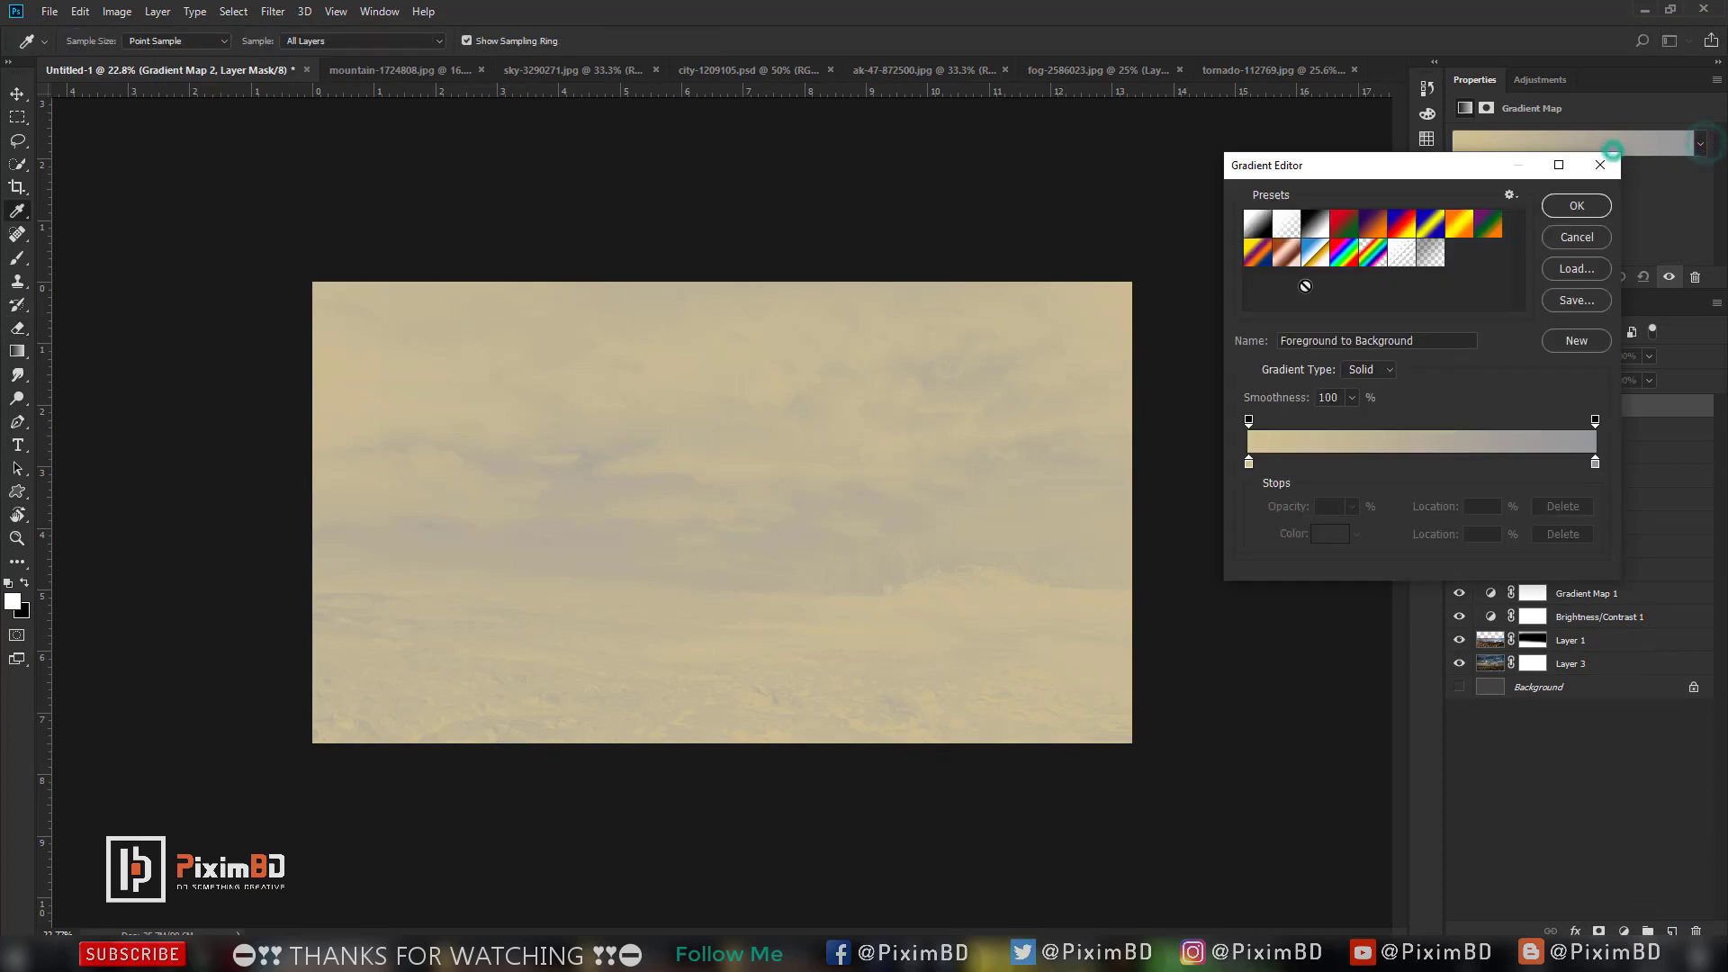
Set the Gradient Map stops to dark navy shadows and pale yellow highlights.
double_click(1248, 464)
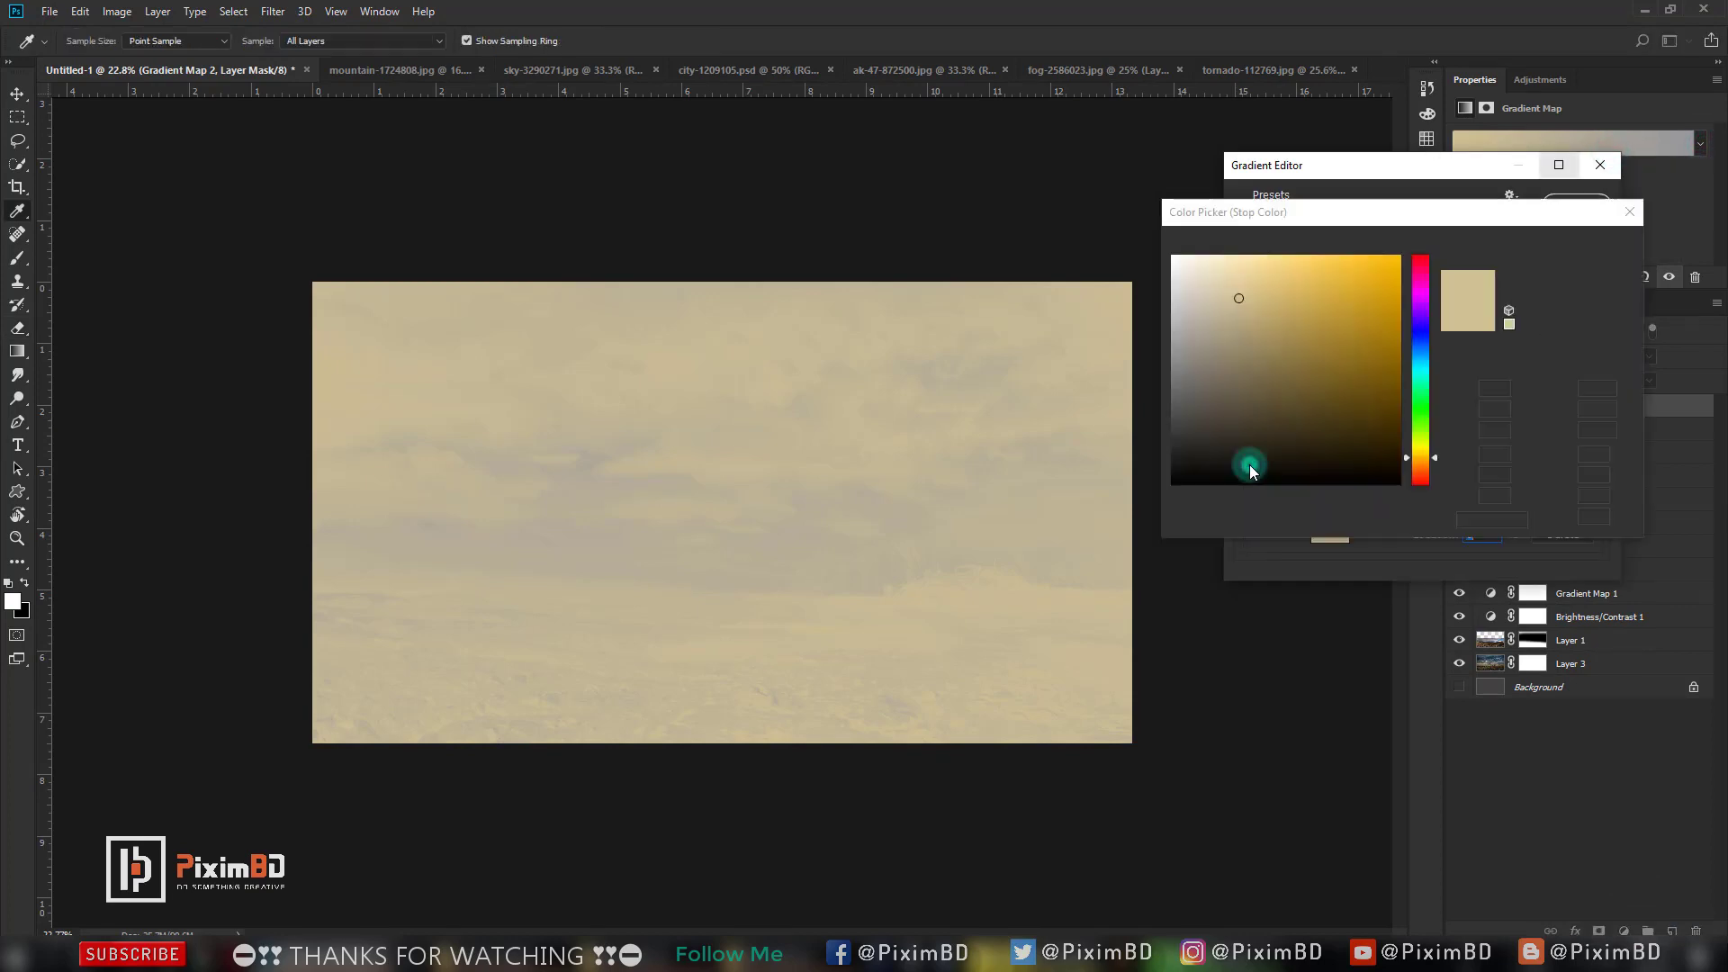
left_click_drag(1427, 382, 1424, 344)
left_click(1393, 438)
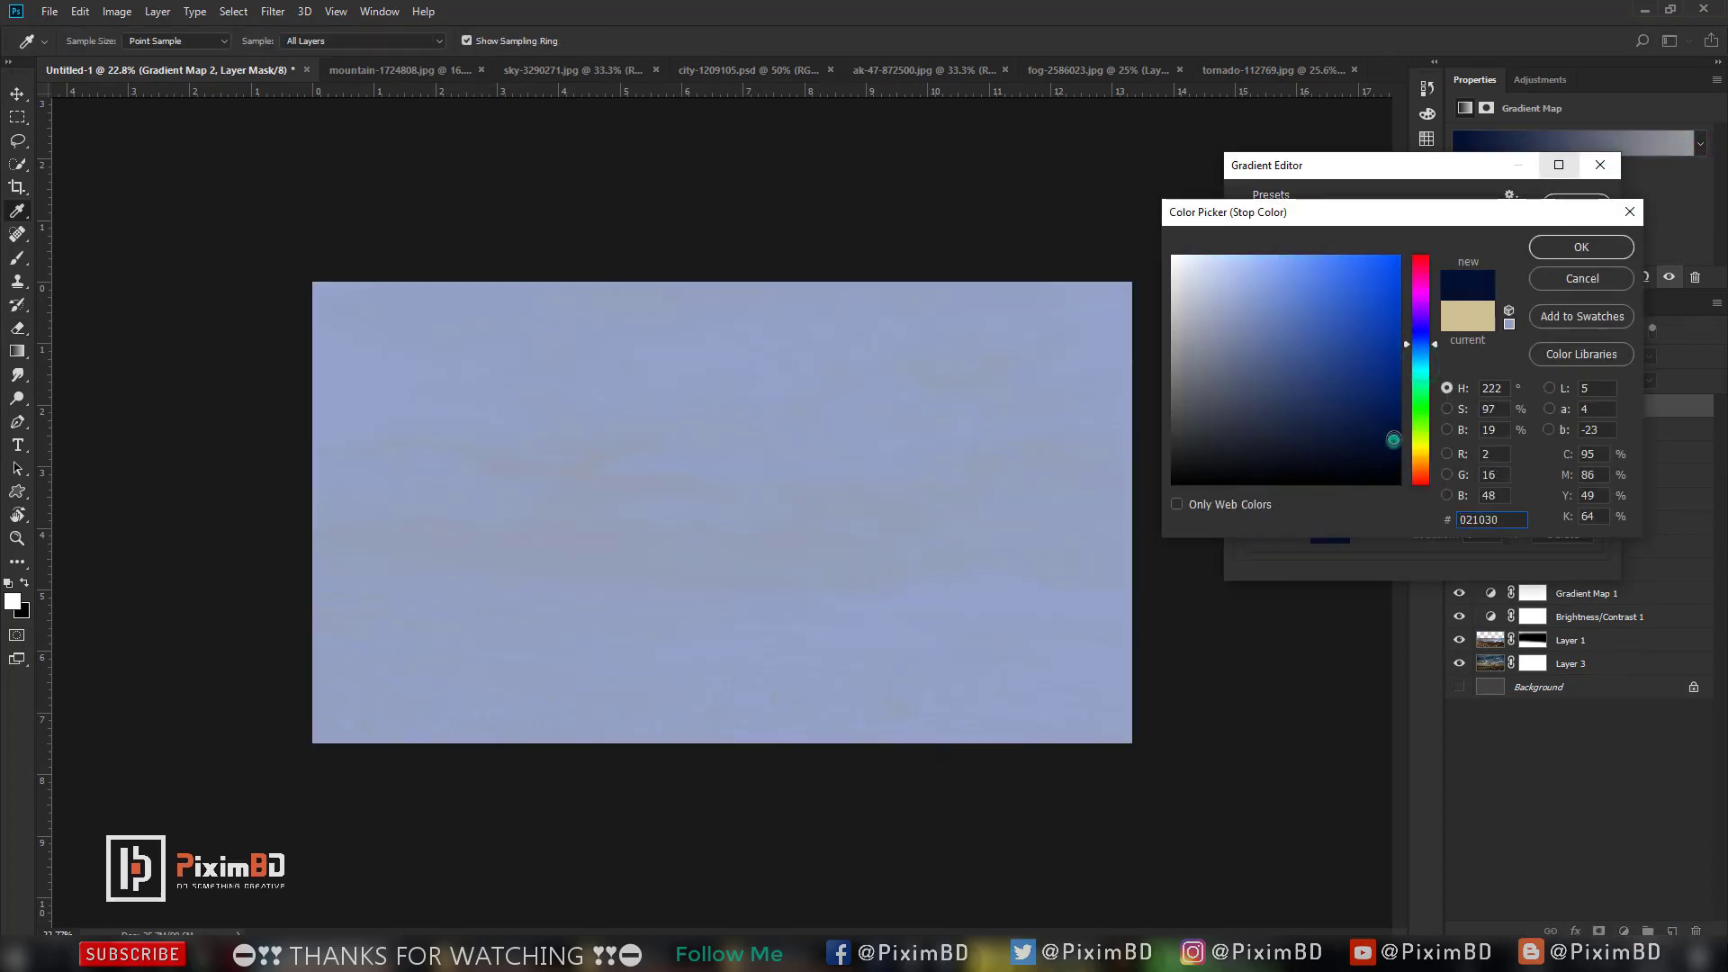
left_click(1547, 246)
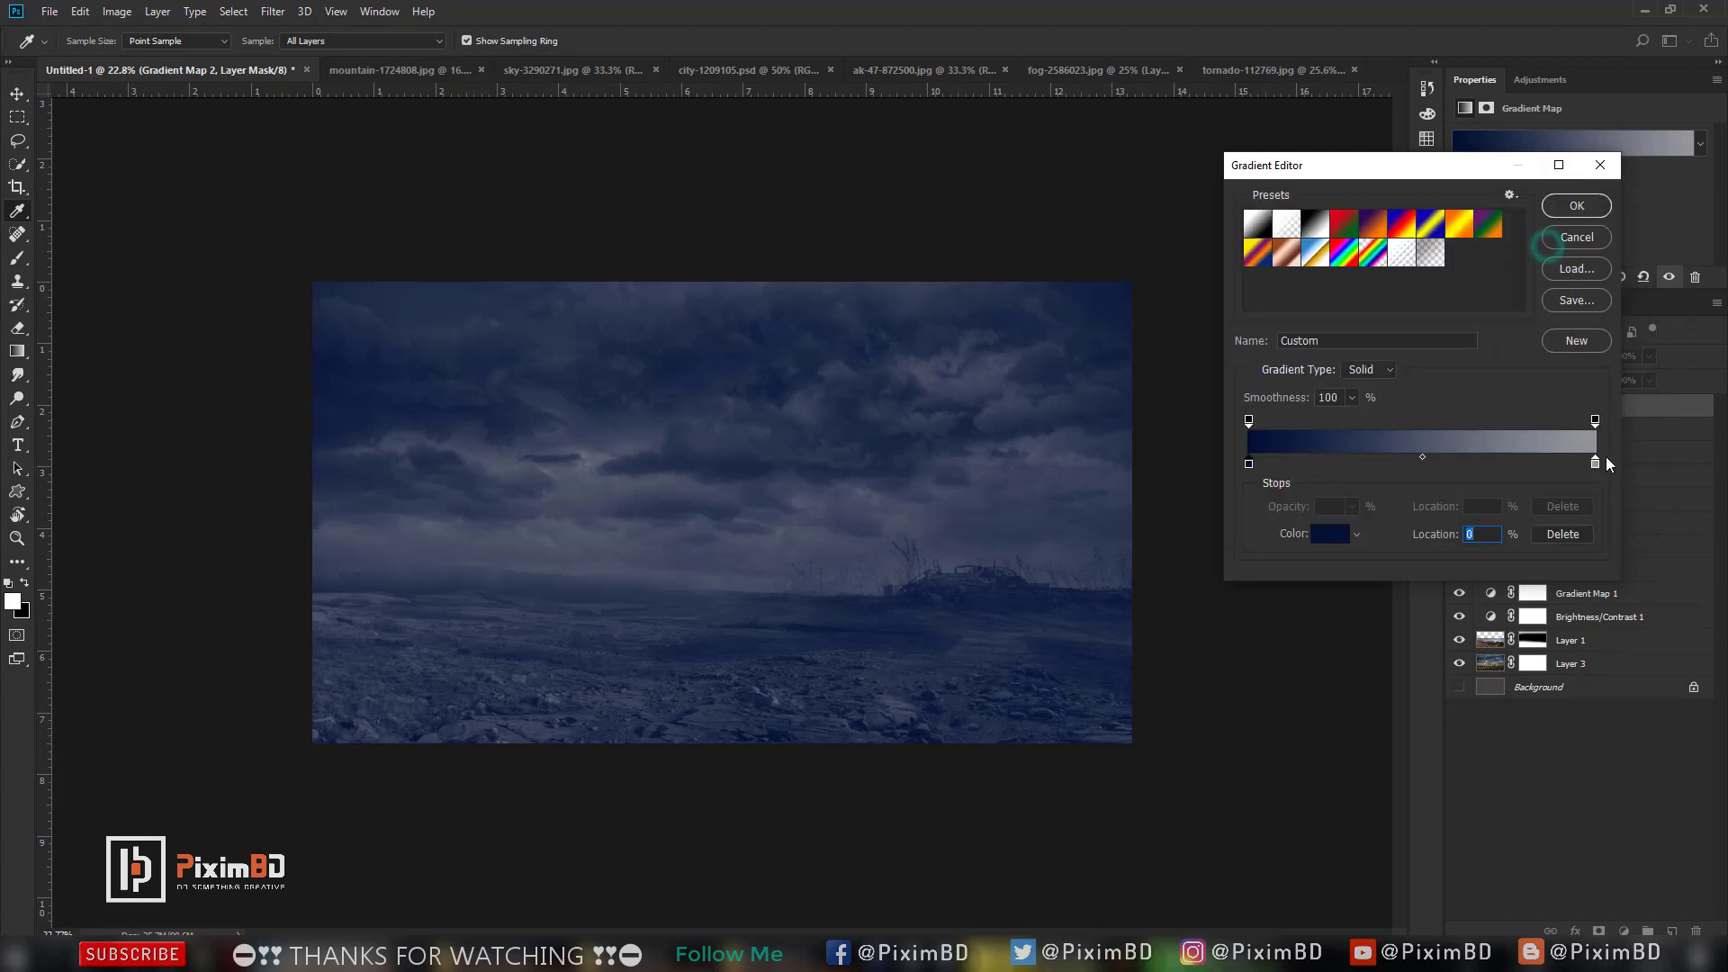
double_click(1595, 461)
left_click(1417, 453)
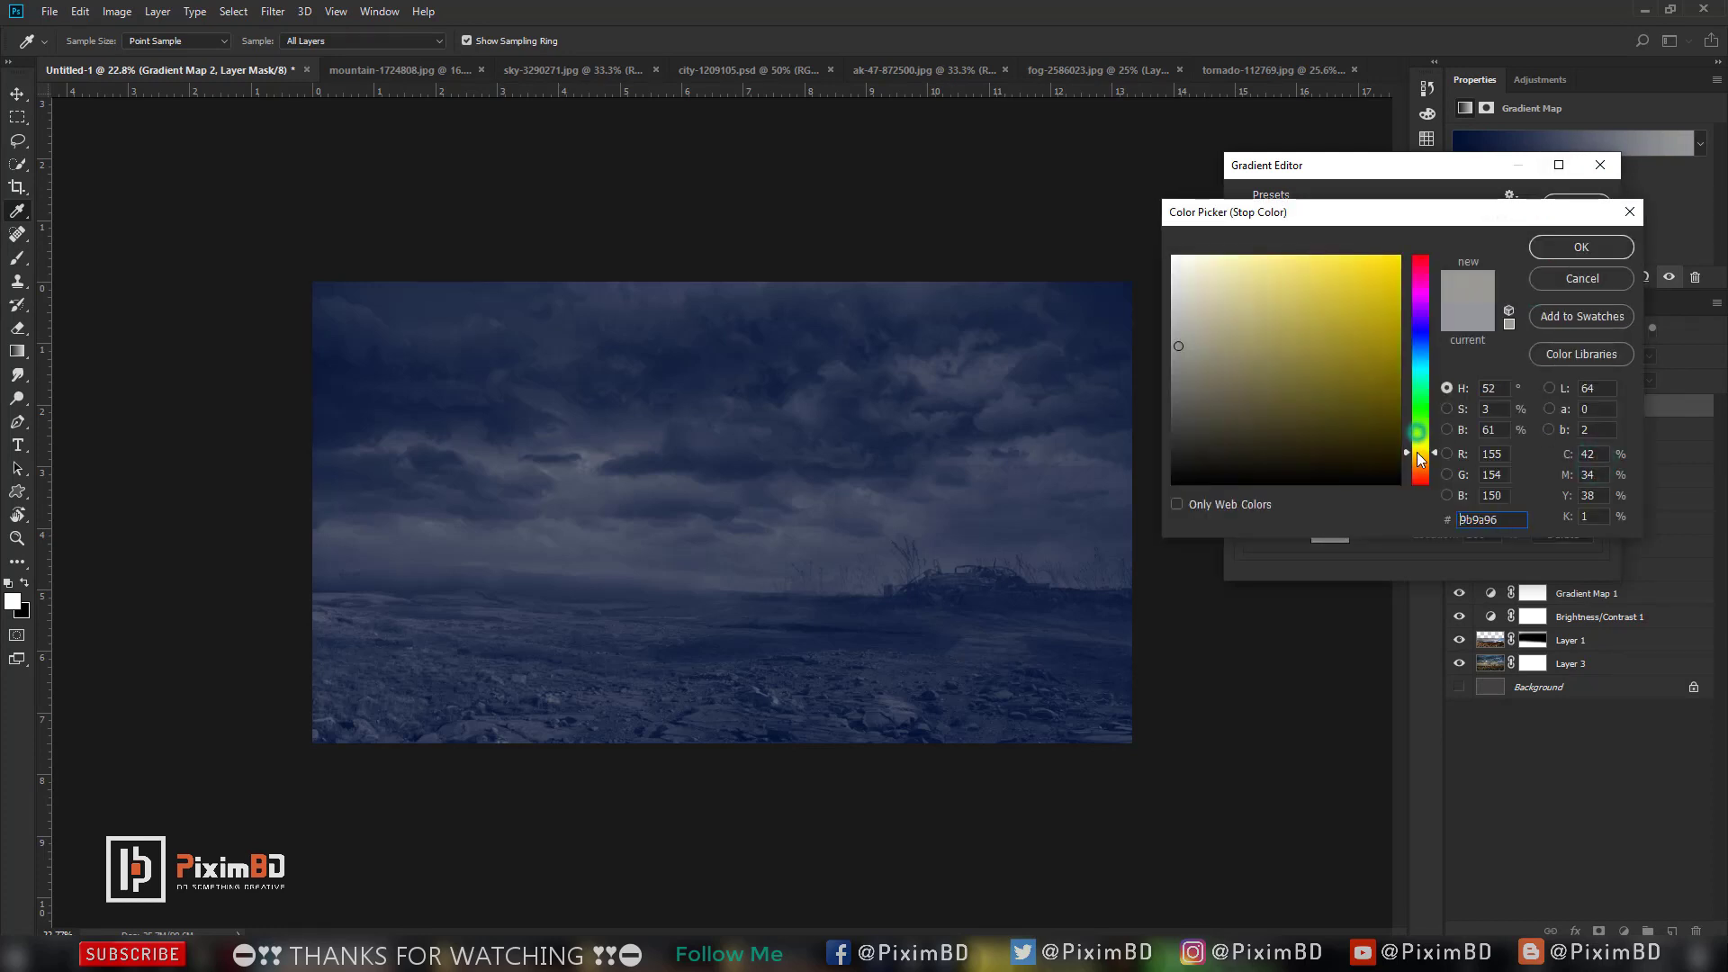
left_click(1215, 264)
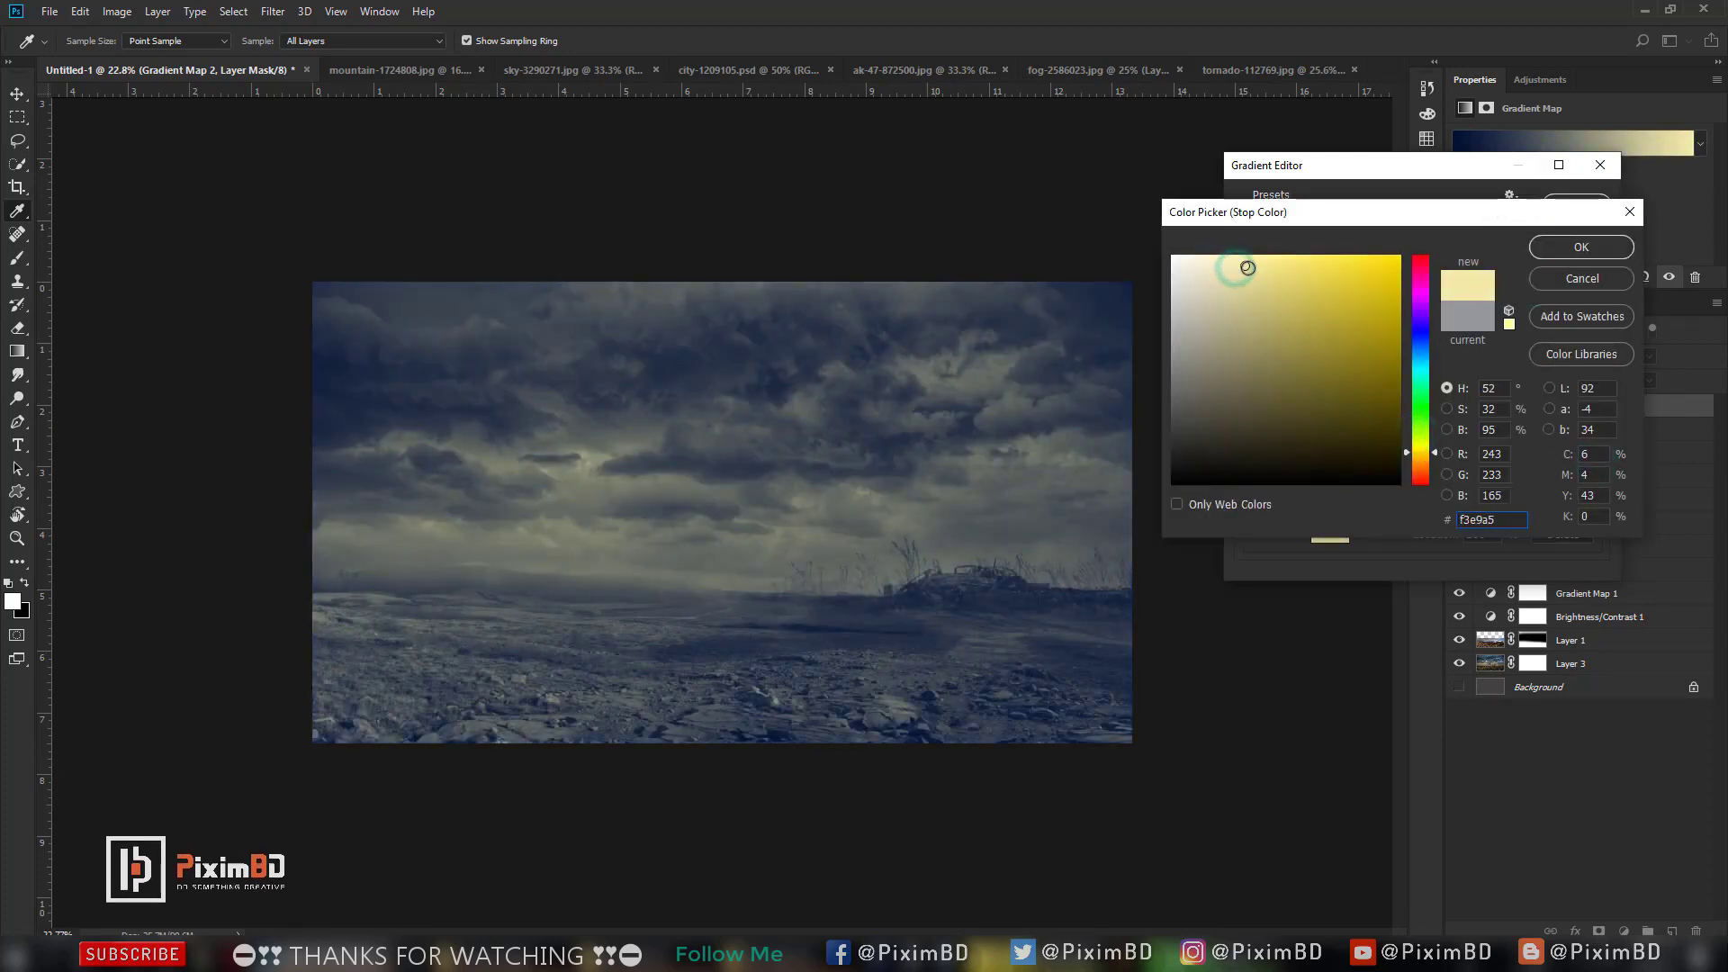
left_click(1608, 256)
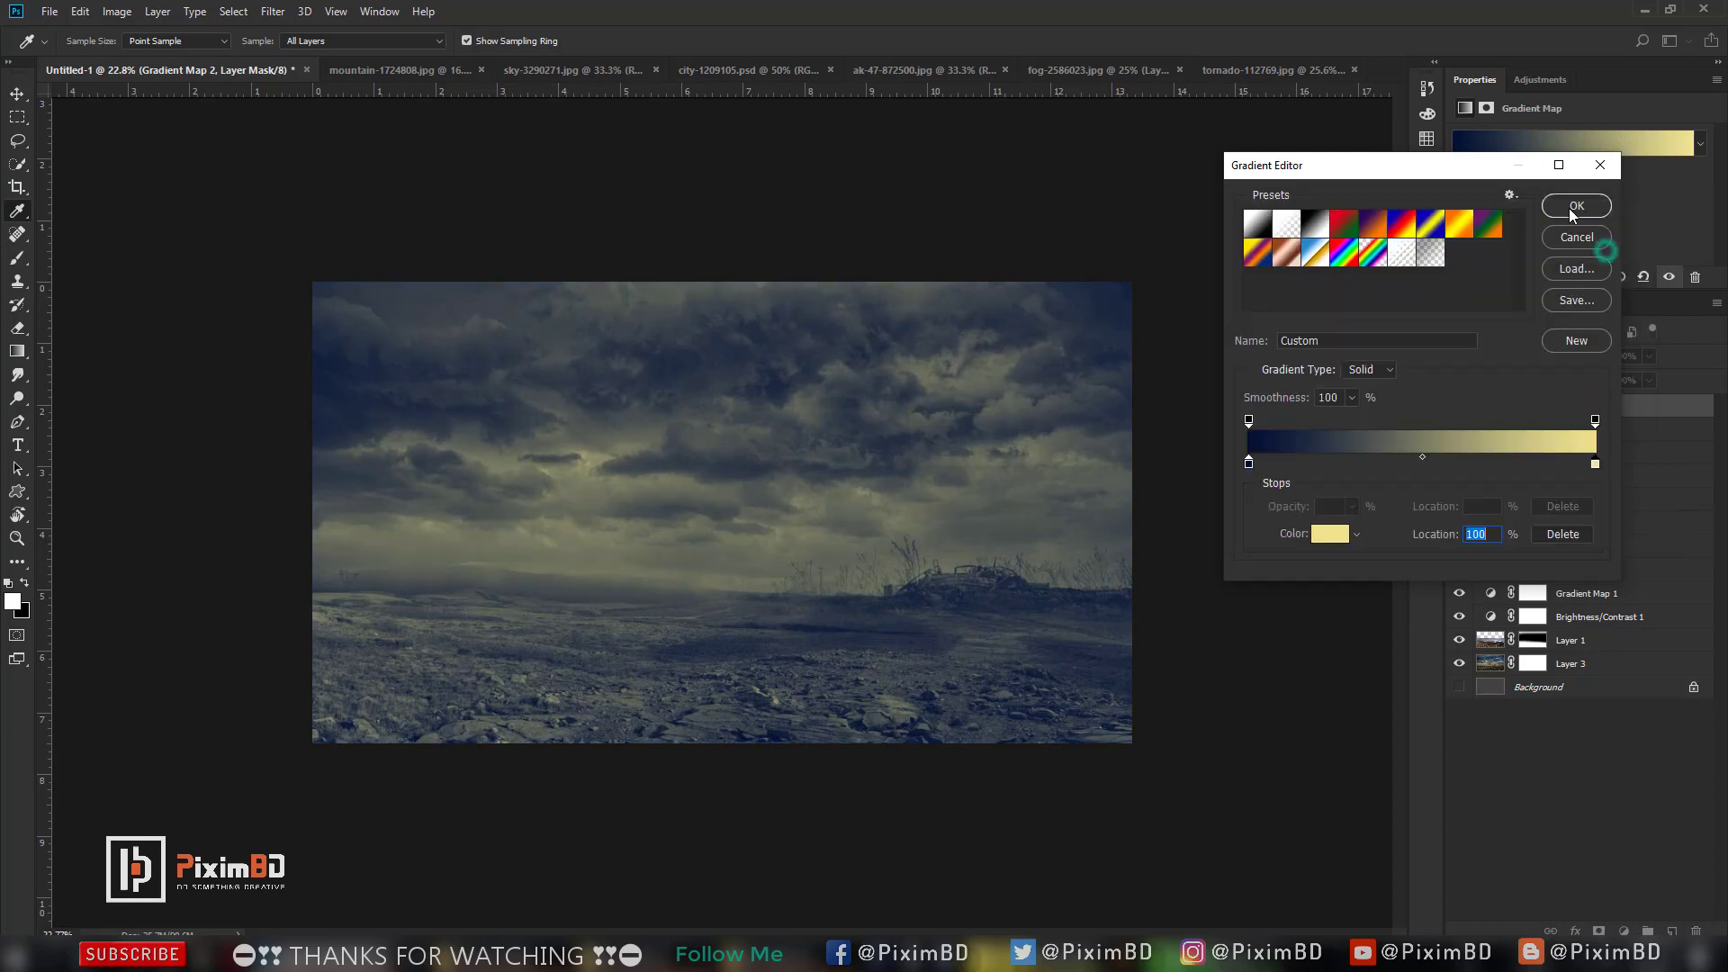
left_click(1568, 208)
Keep Gradient Map 2 in Normal blend mode at 40% opacity.
key("e")
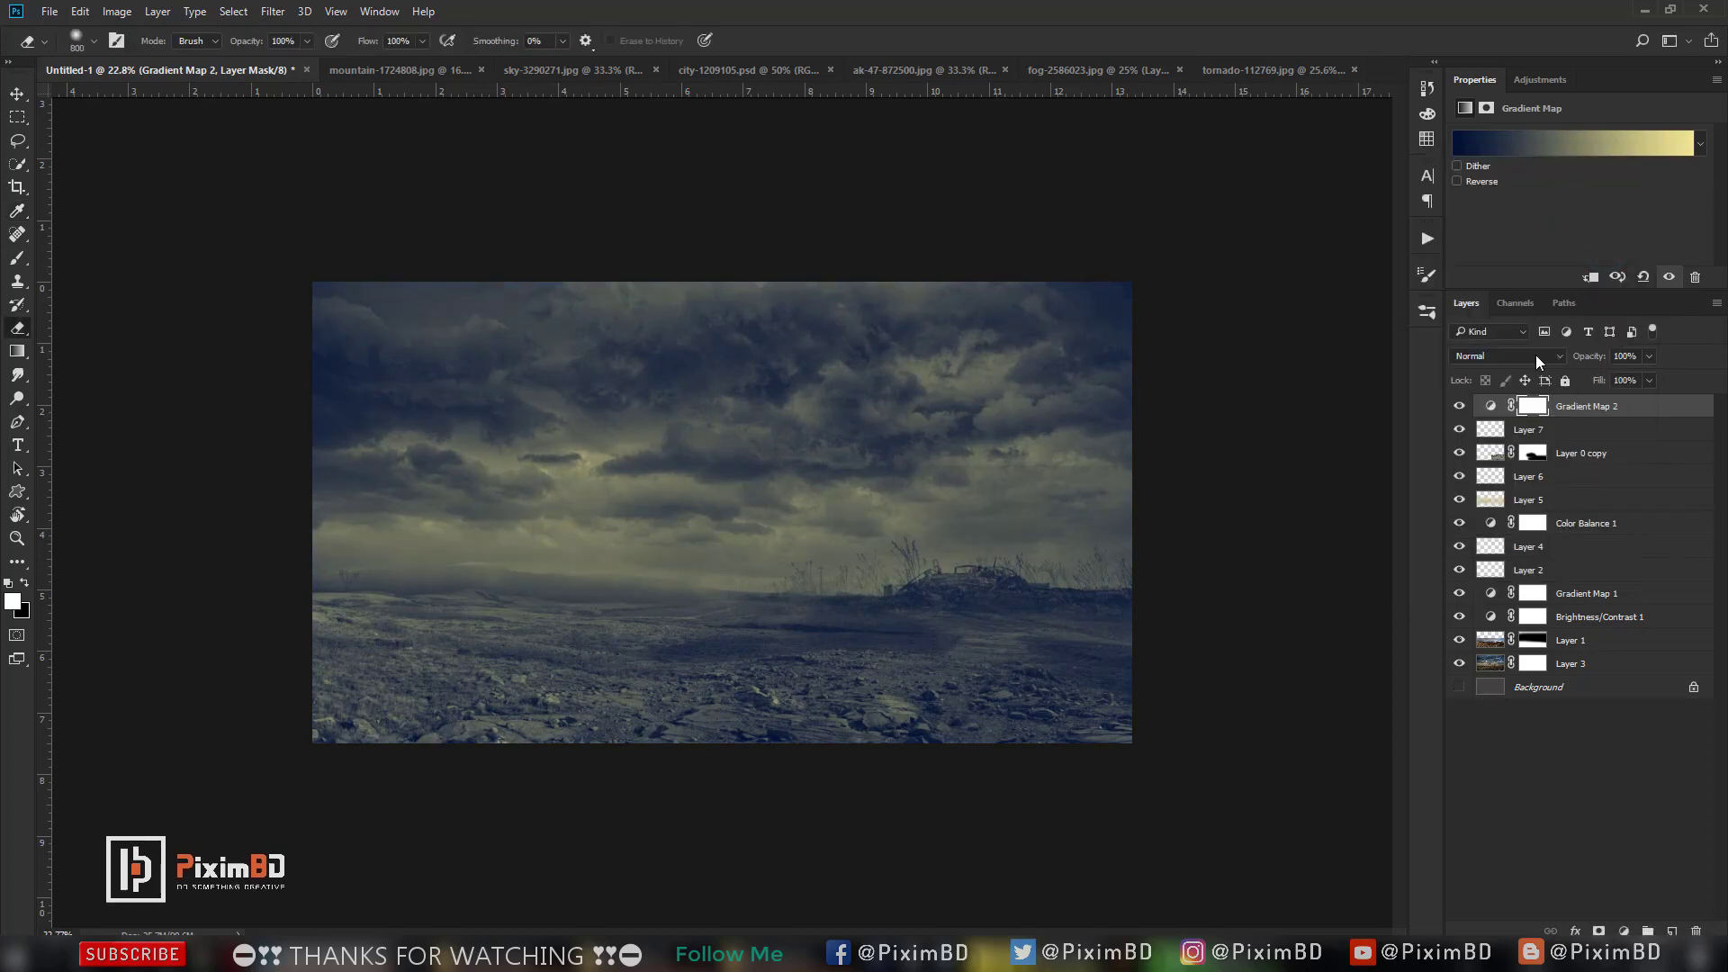
left_click(1535, 355)
left_click(1492, 545)
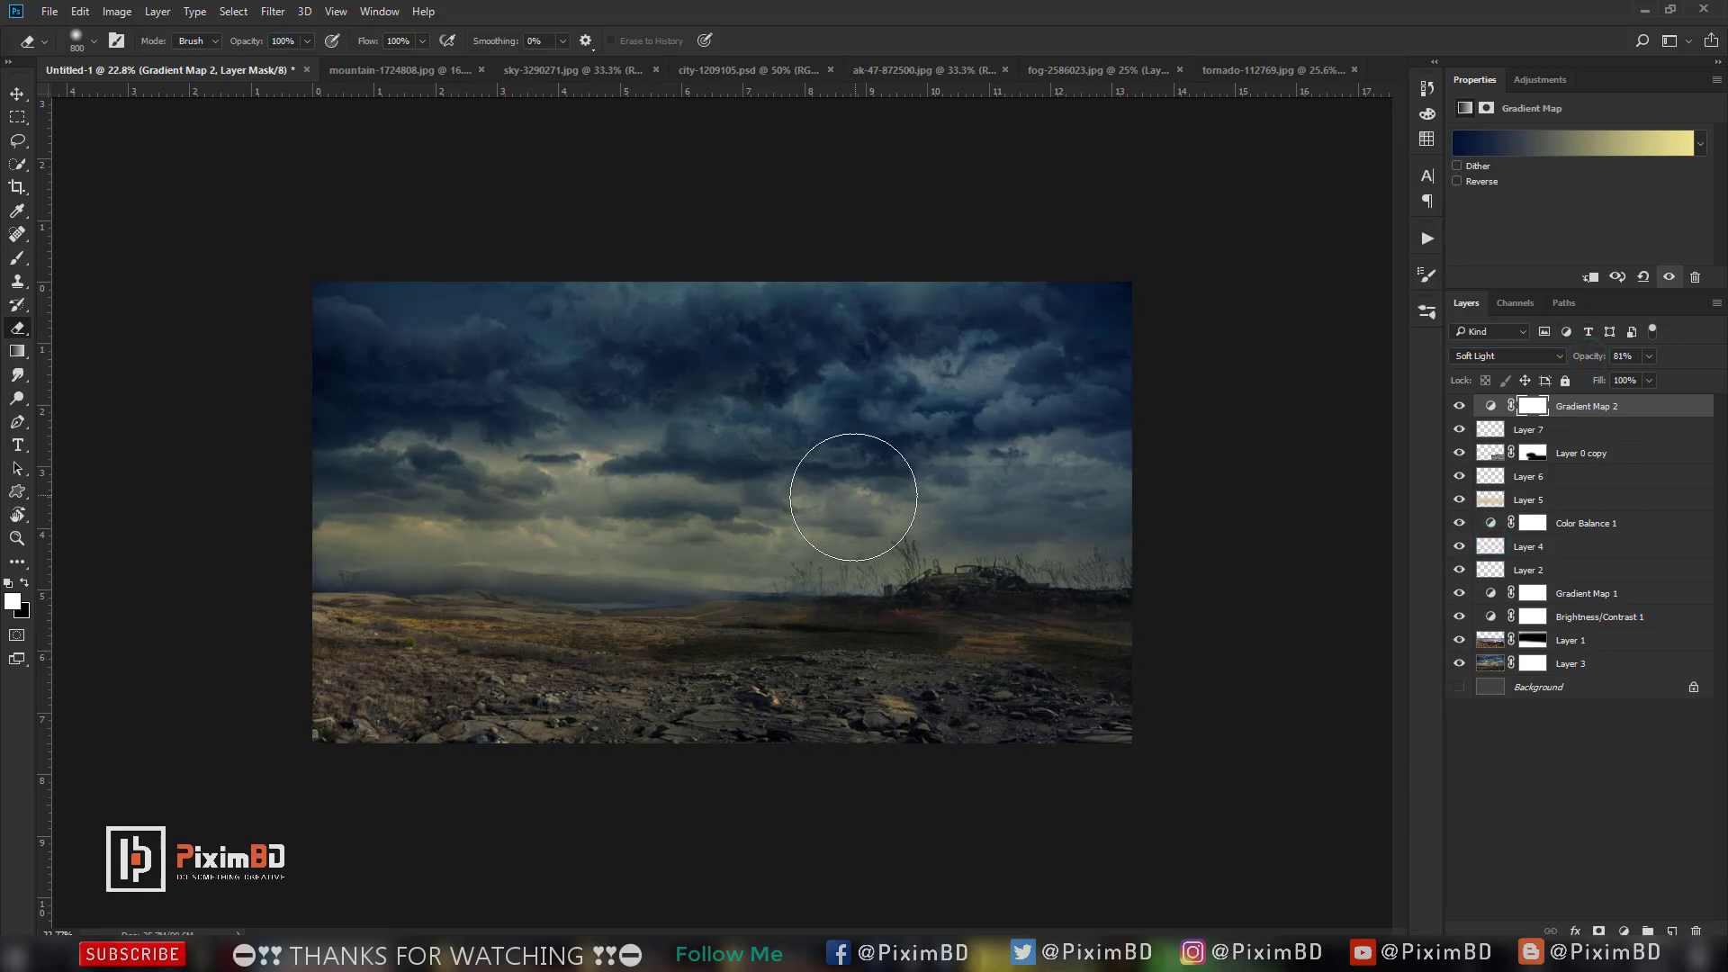
left_click(1519, 354)
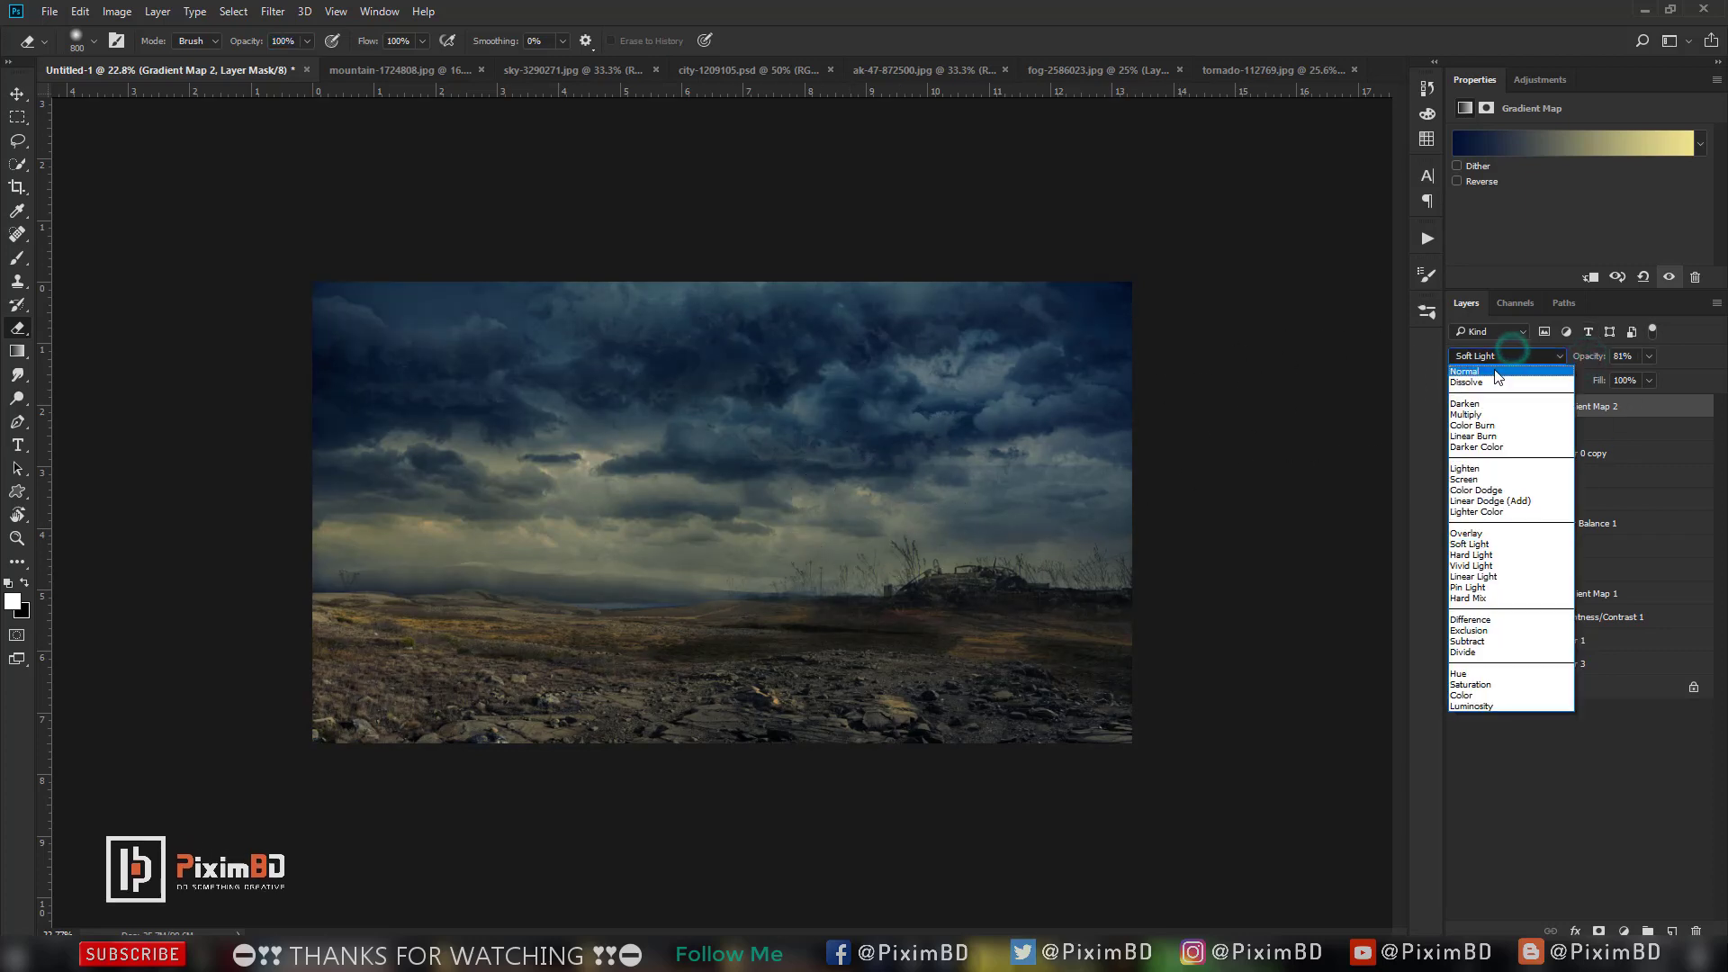
left_click(1494, 369)
left_click_drag(1586, 362, 1581, 369)
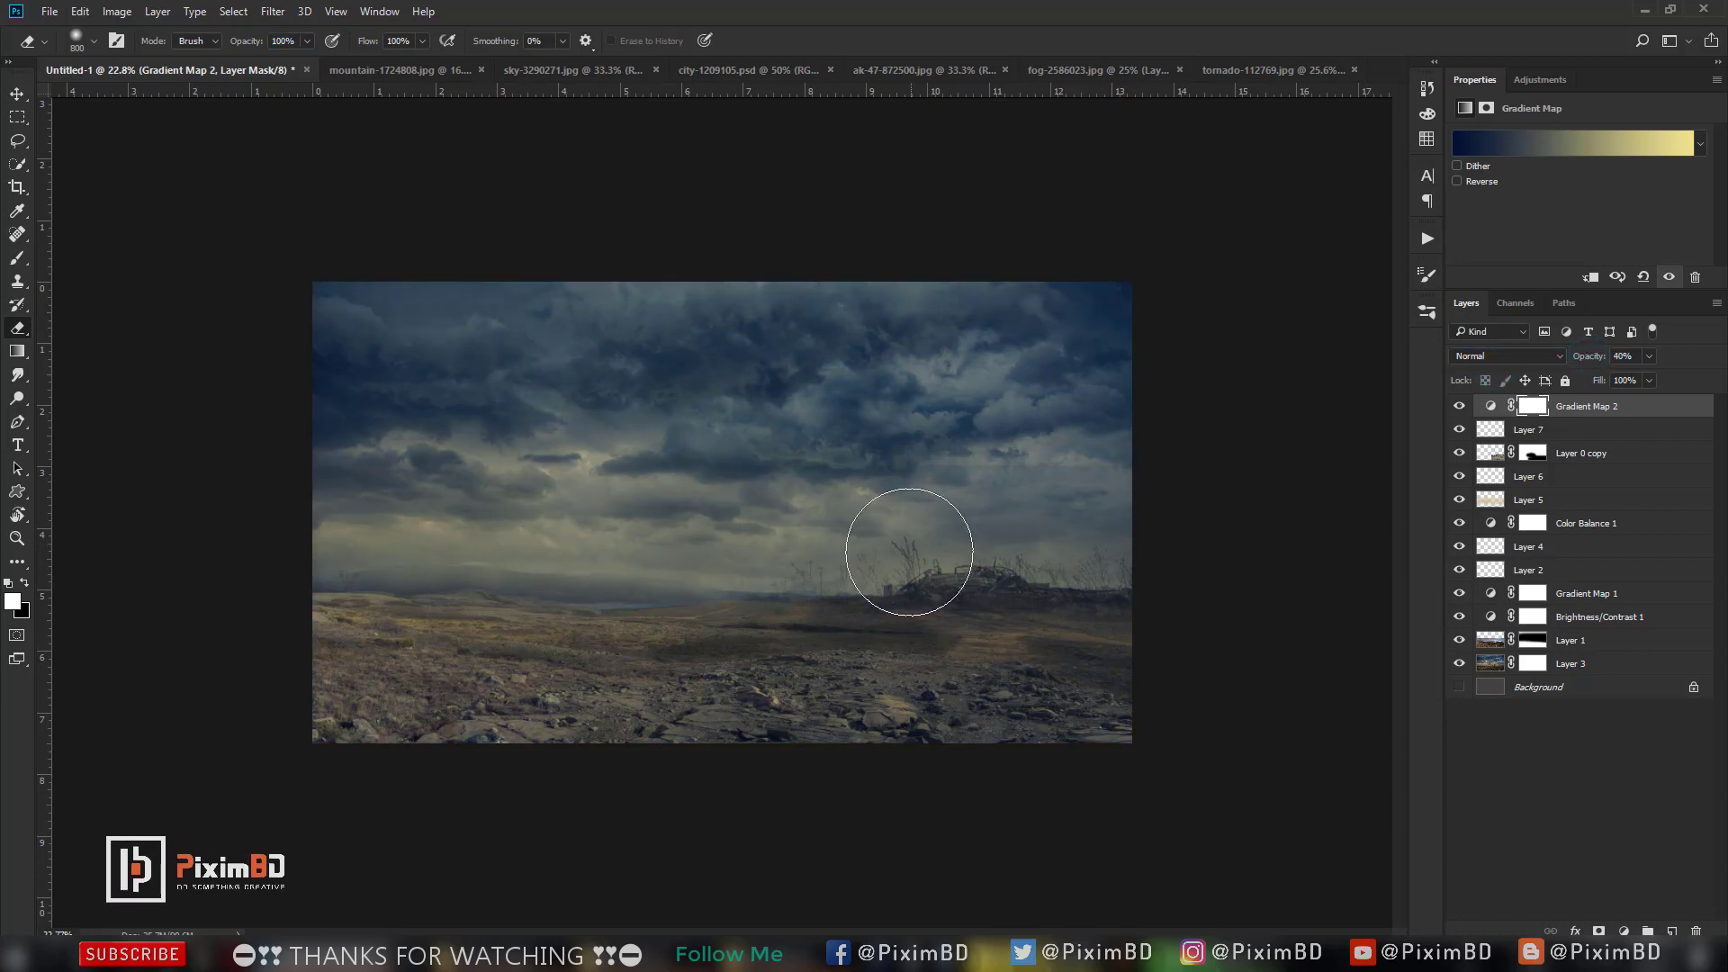
key("ctrl+plus")
Add empty Layer 8 with a Photo Filter adjustment above it.
left_click(1671, 929)
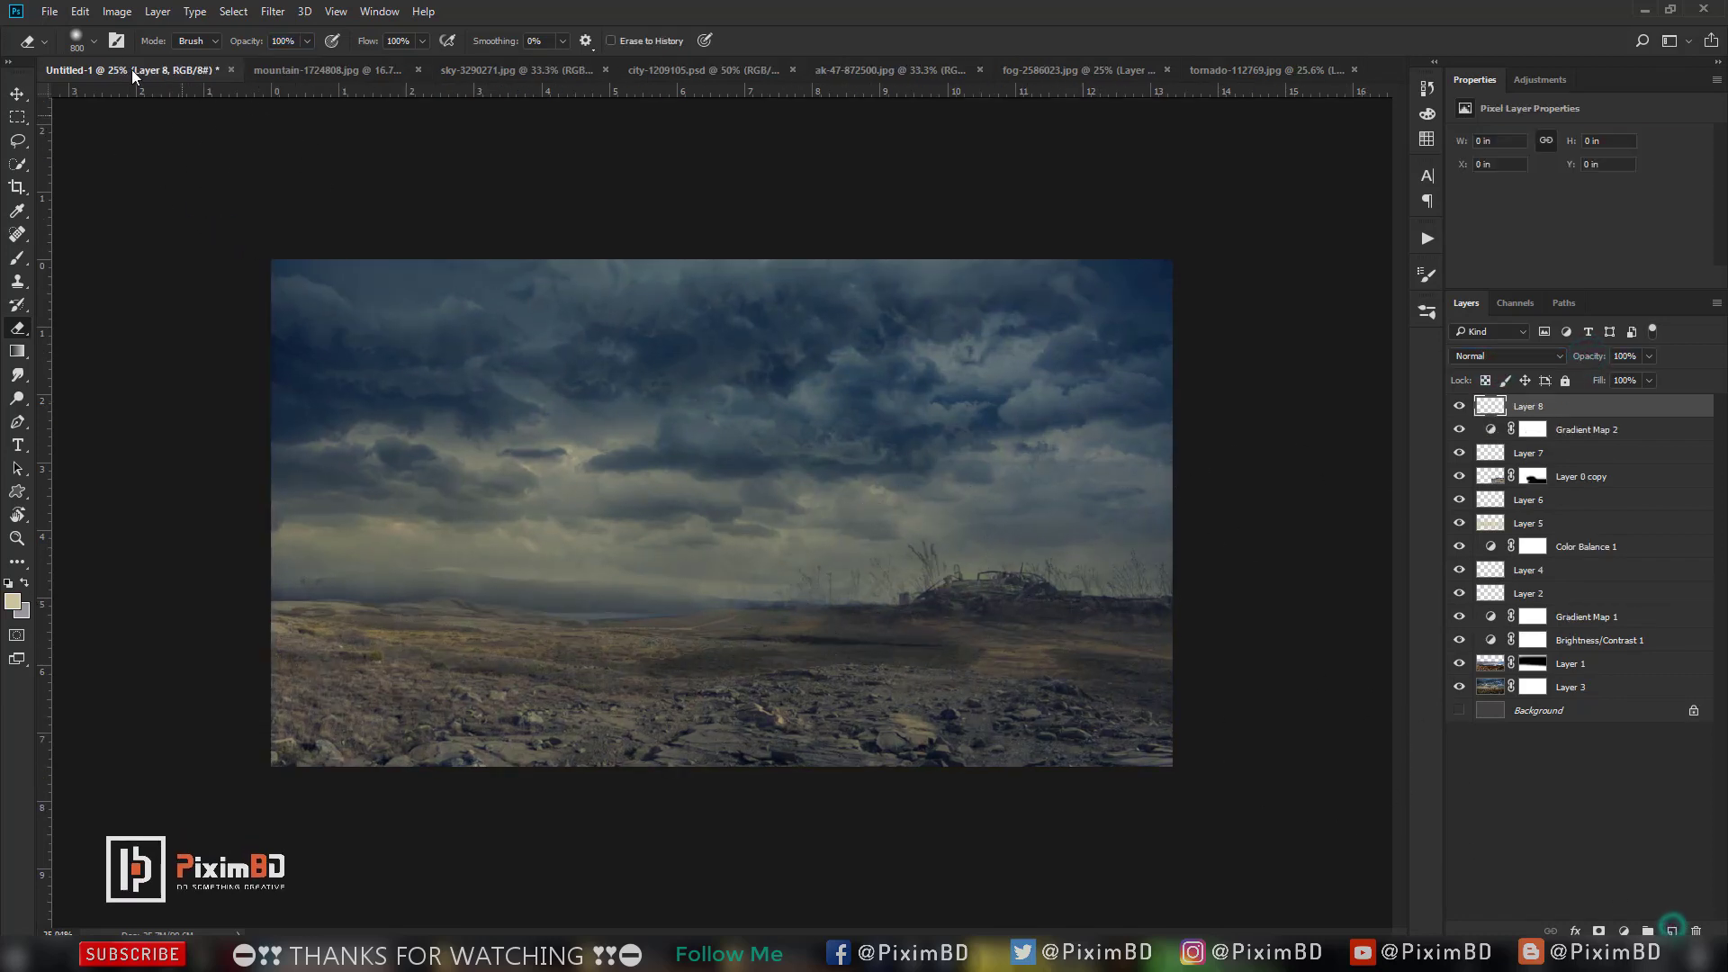
left_click(1623, 931)
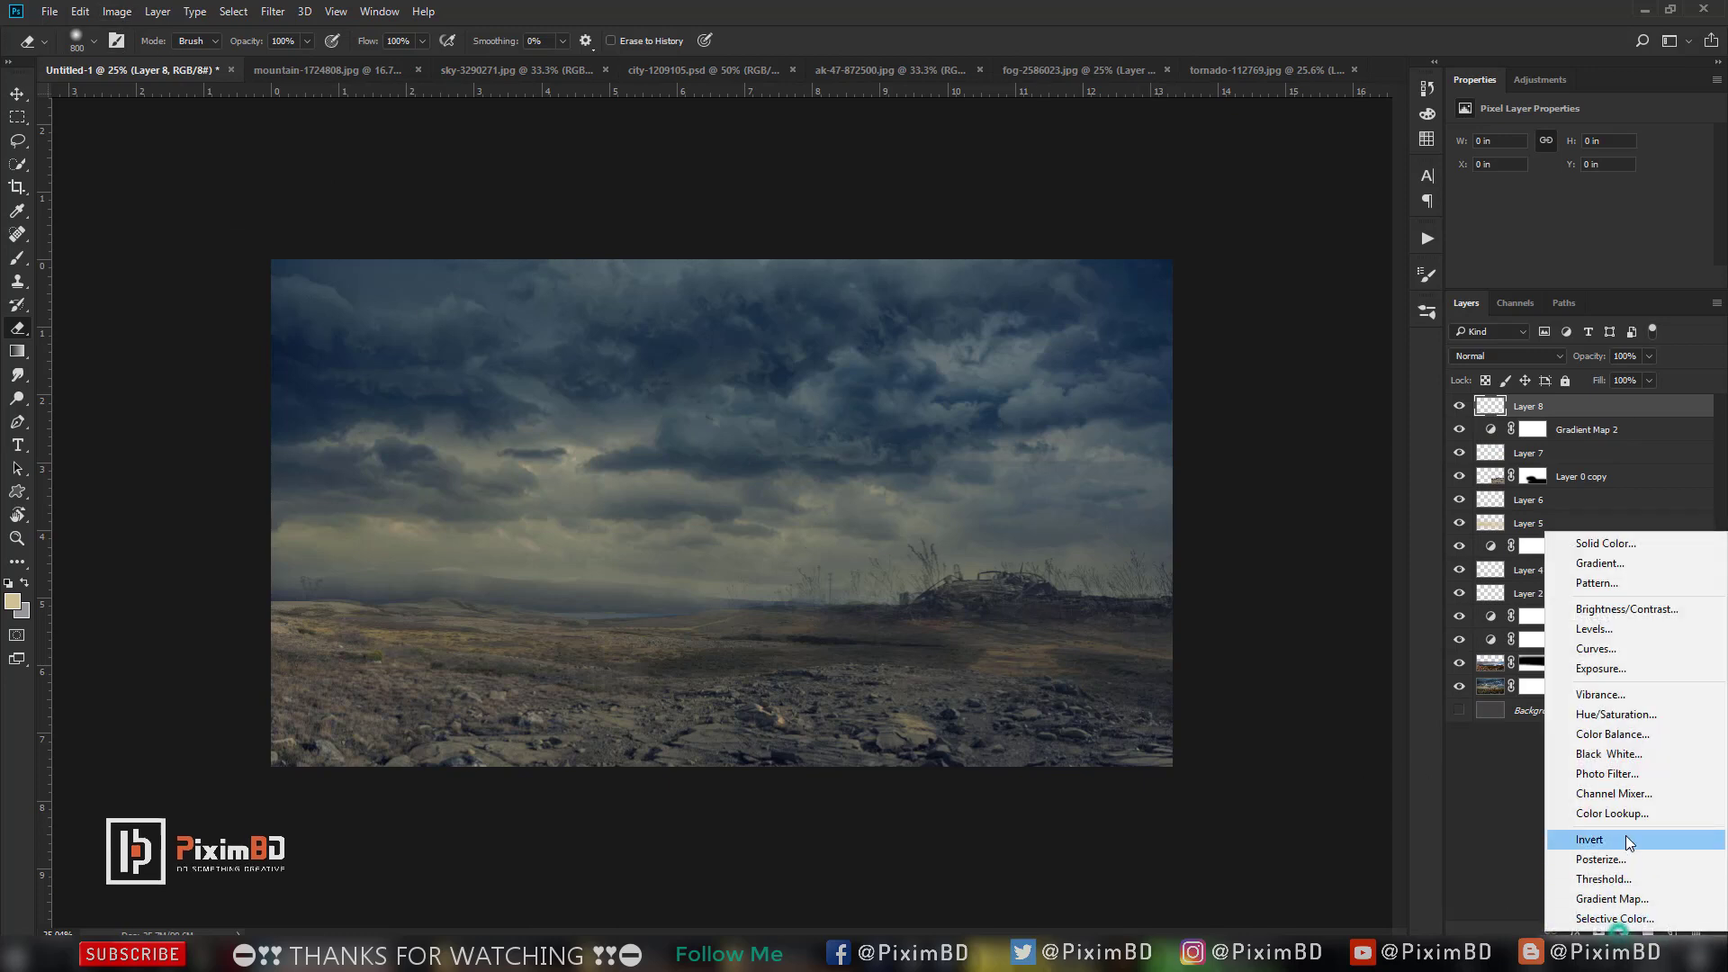
left_click(1627, 766)
Cool the image with a Blue photo filter blended in Soft Light at 39%.
left_click(1573, 146)
left_click(1573, 146)
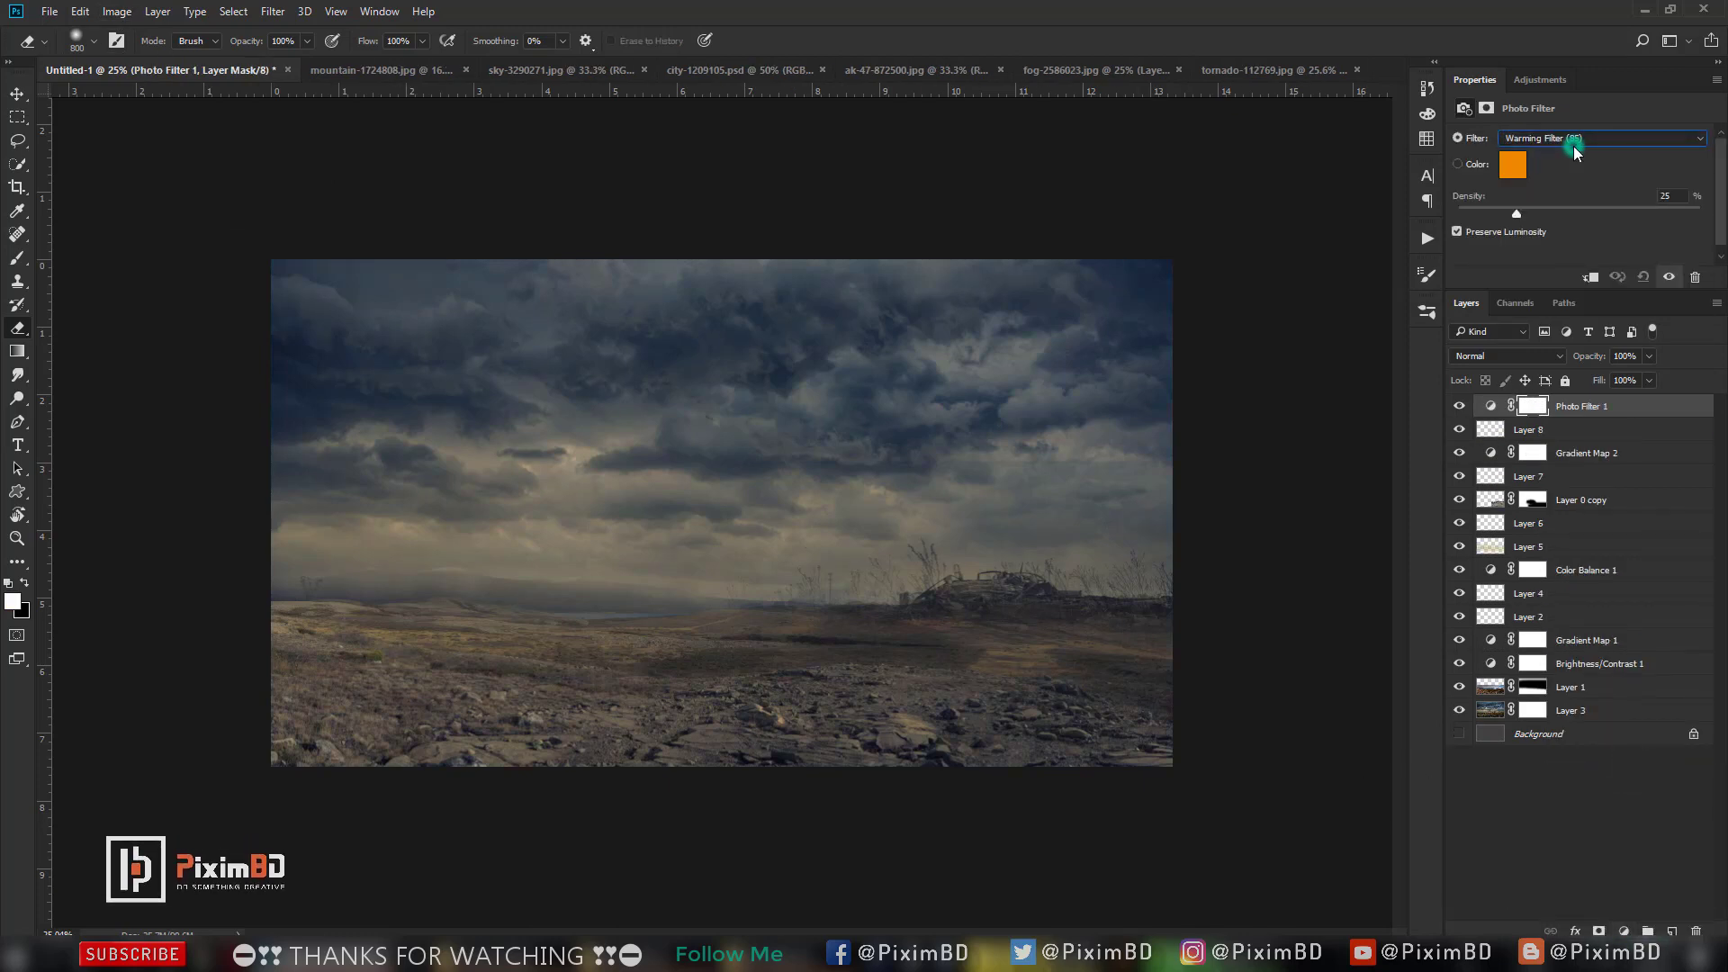
scroll(1573, 146, "down", 1)
scroll(1573, 146, "down", 1)
scroll(1574, 145, "down", 1)
scroll(1562, 142, "down", 2)
scroll(1562, 149, "down", 1)
left_click(1507, 356)
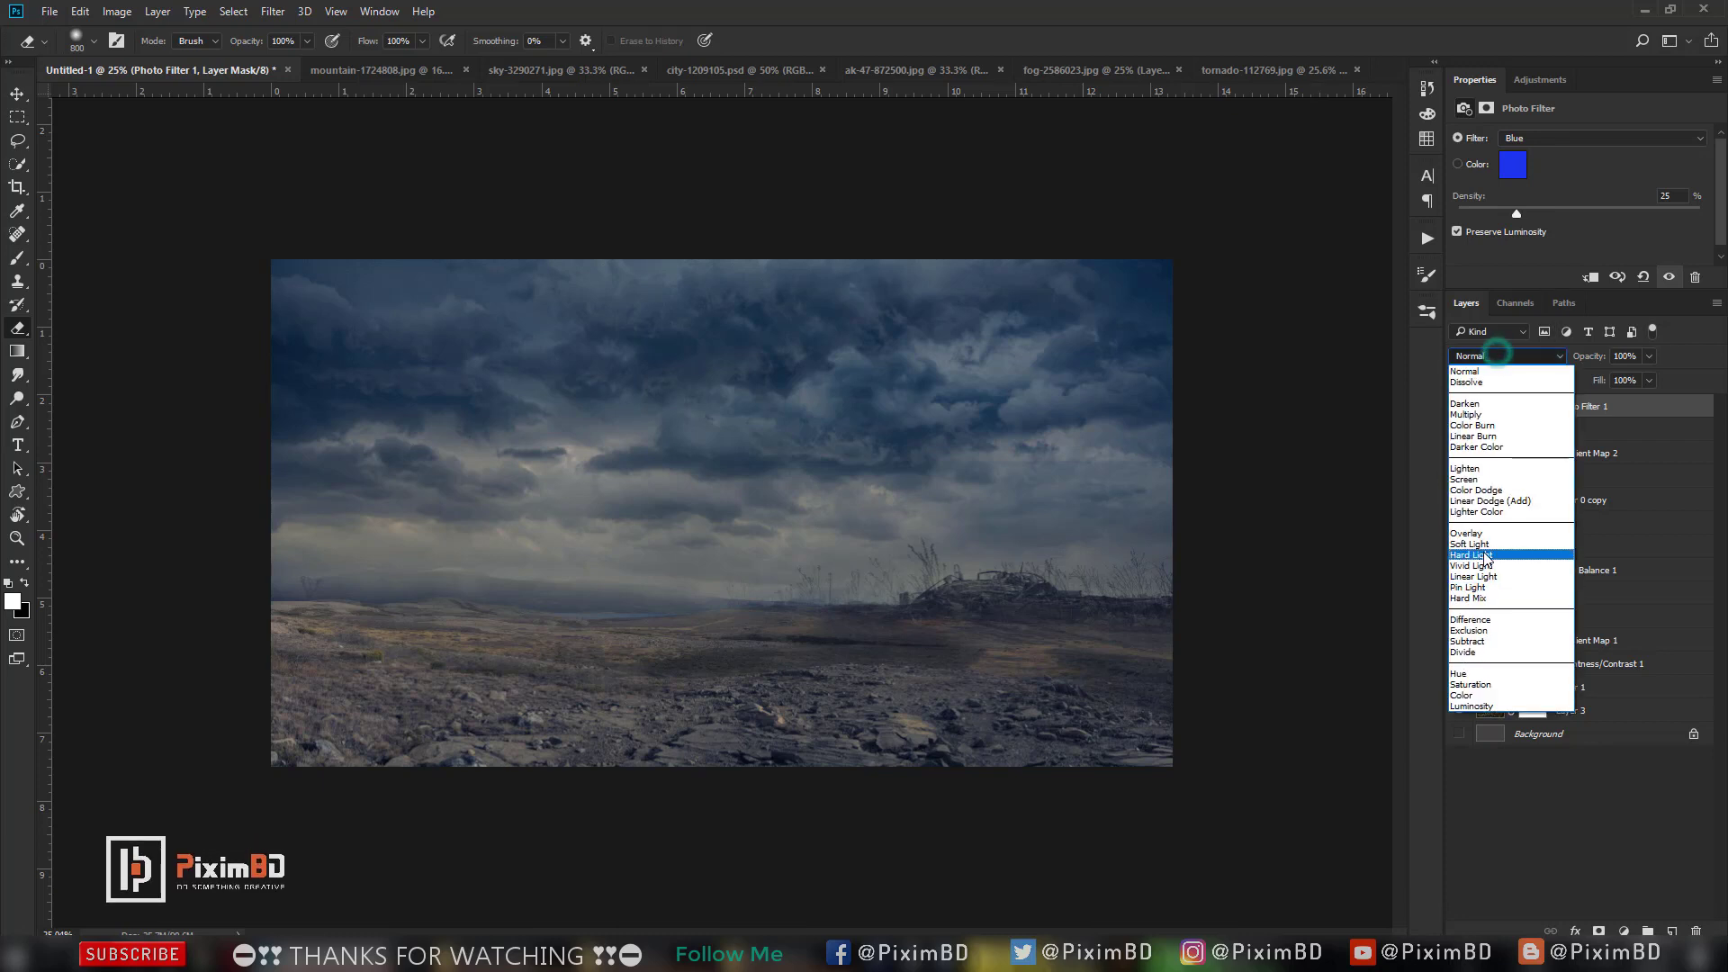
left_click(1486, 551)
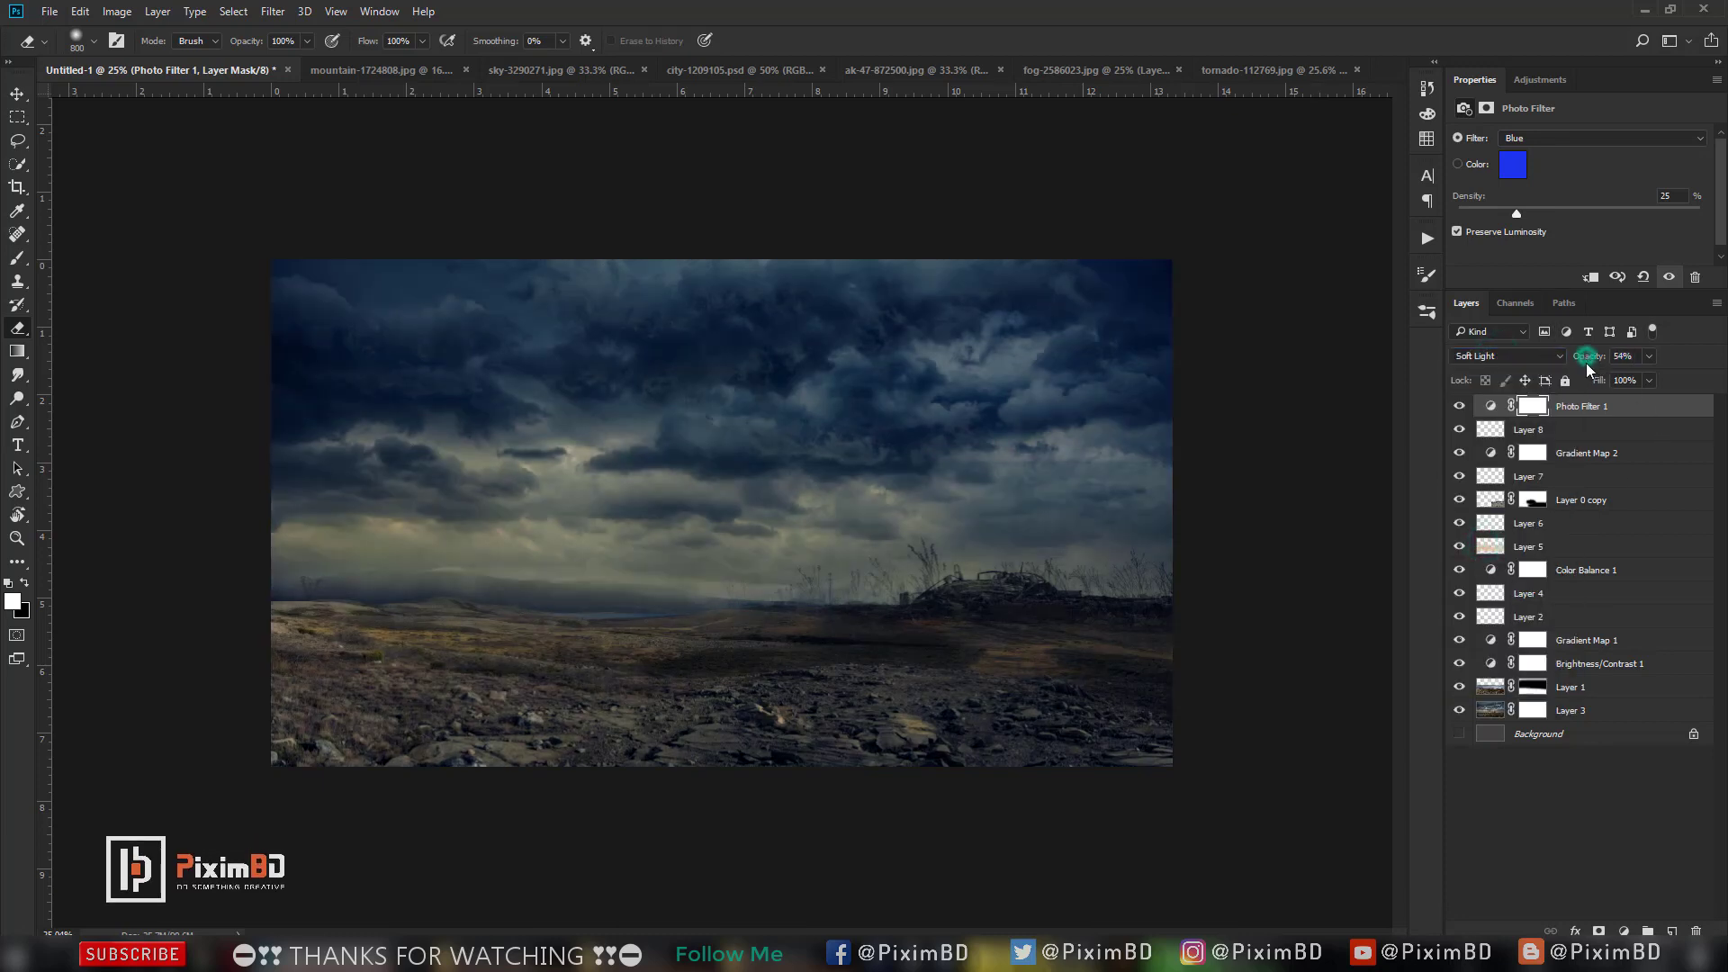
left_click_drag(1588, 368, 1578, 359)
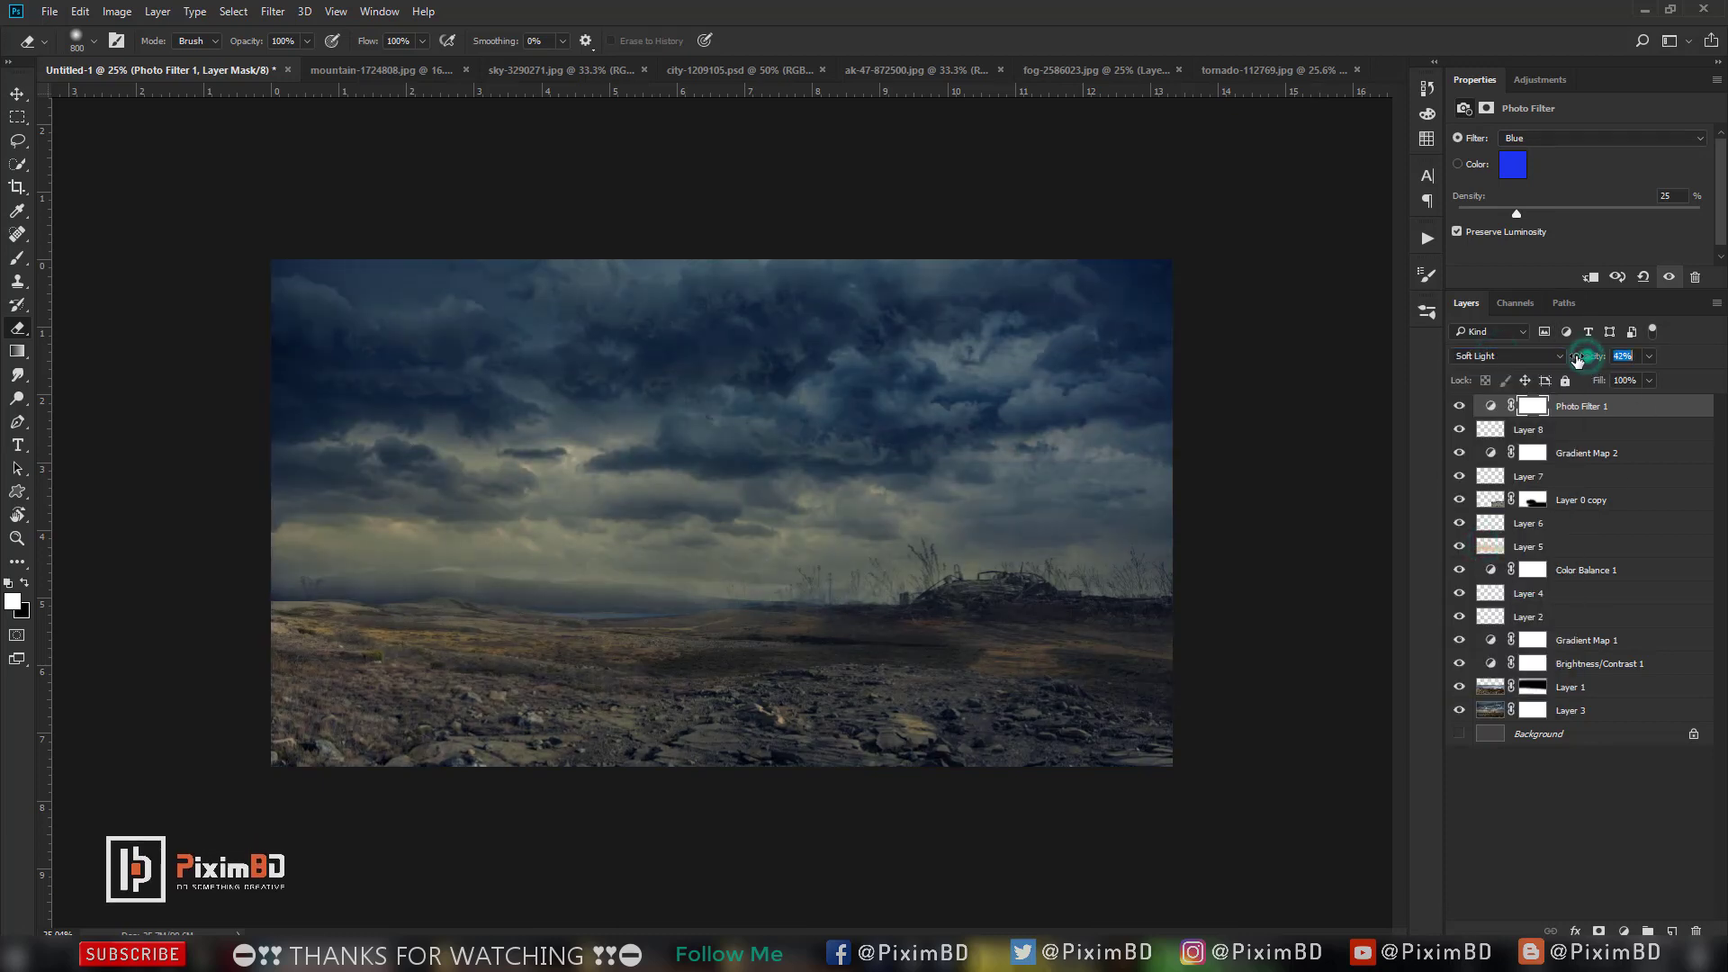
Raise Layer 3 to 86% opacity and add empty Layer 9 above Photo Filter 1.
left_click(1563, 710)
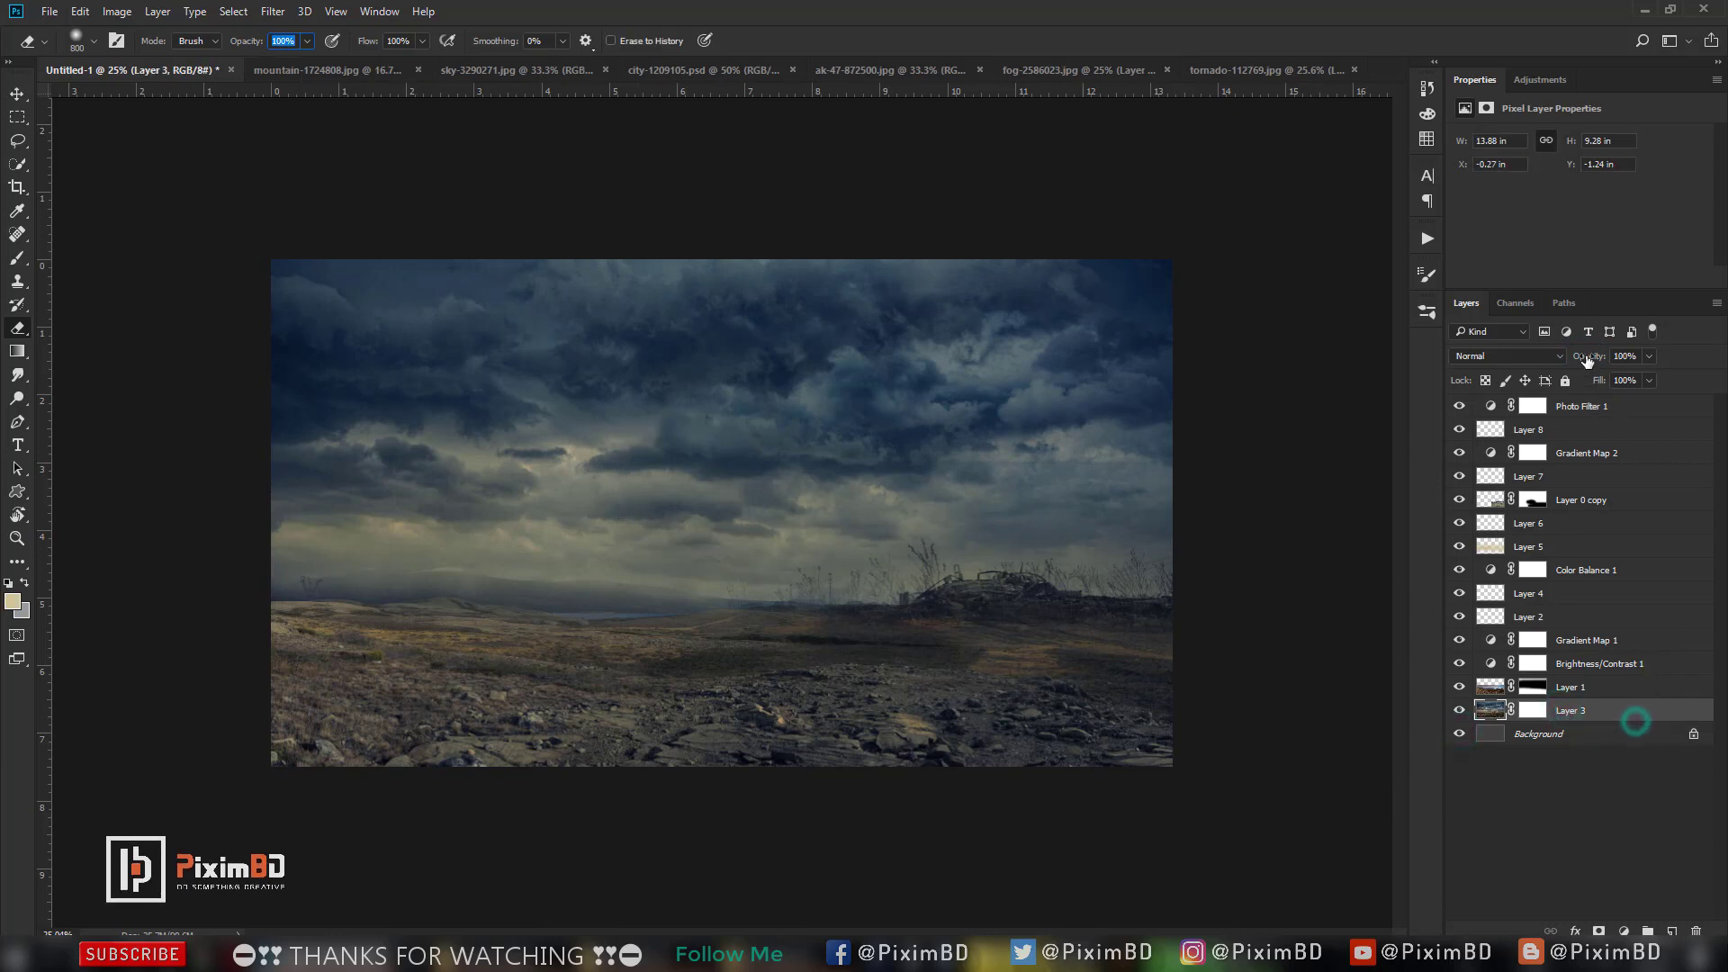
left_click_drag(1582, 359, 1587, 360)
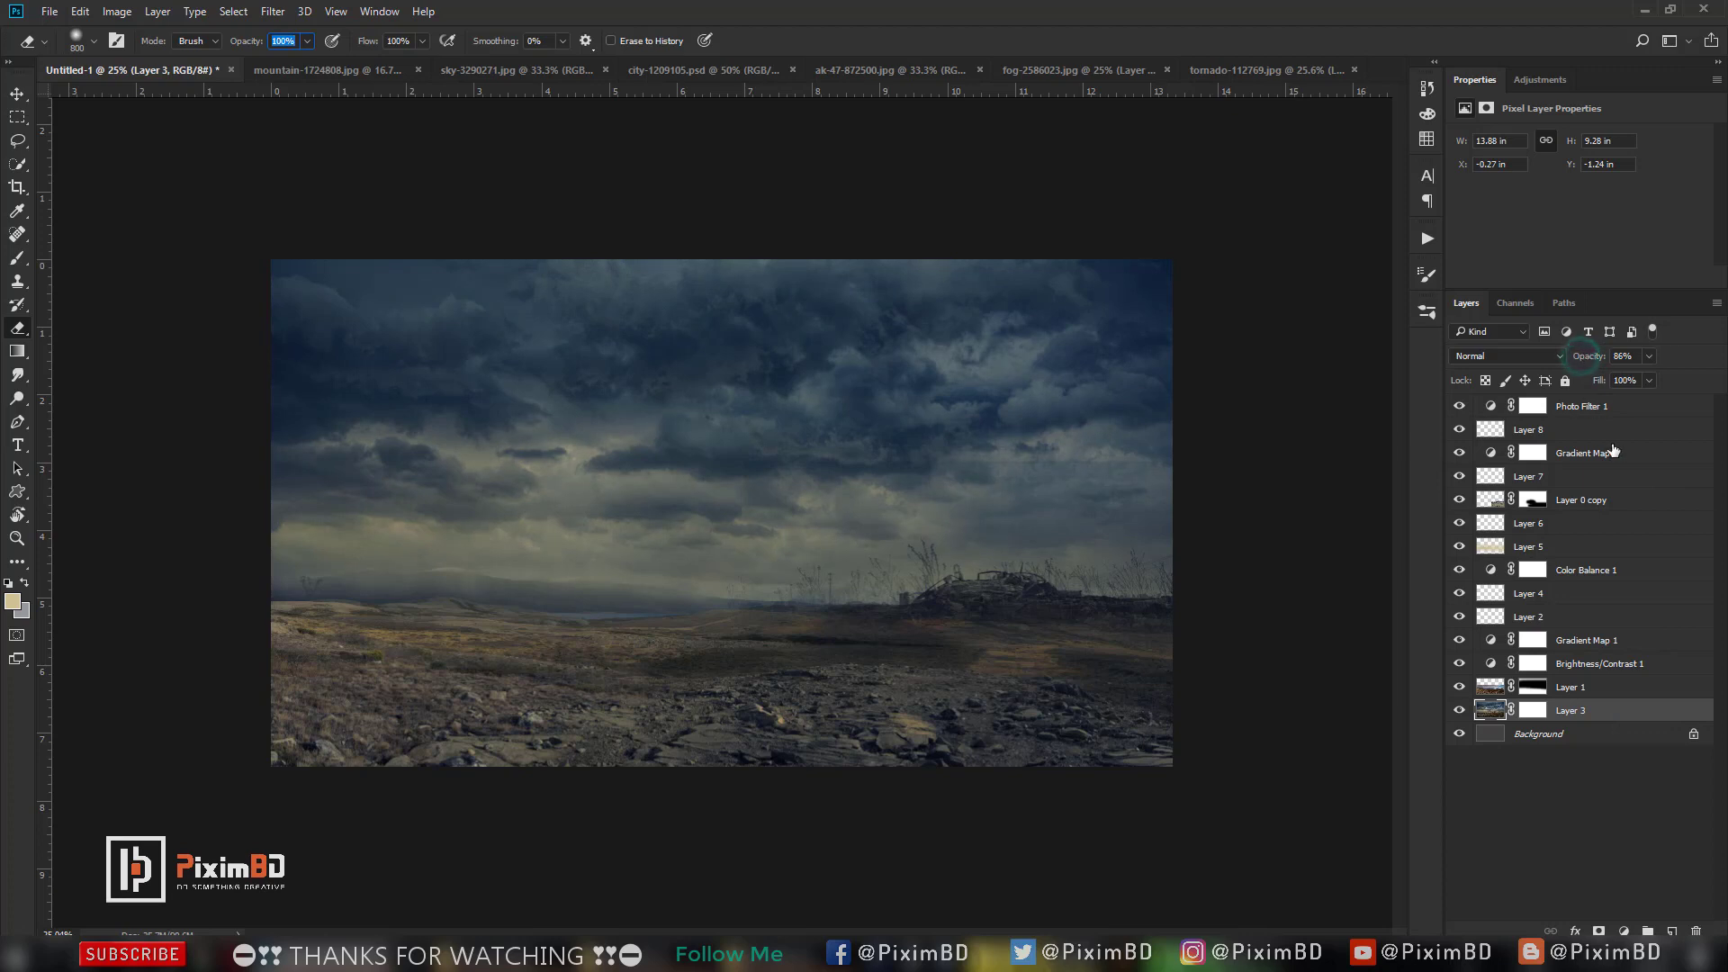
left_click(1598, 410)
left_click(1673, 929)
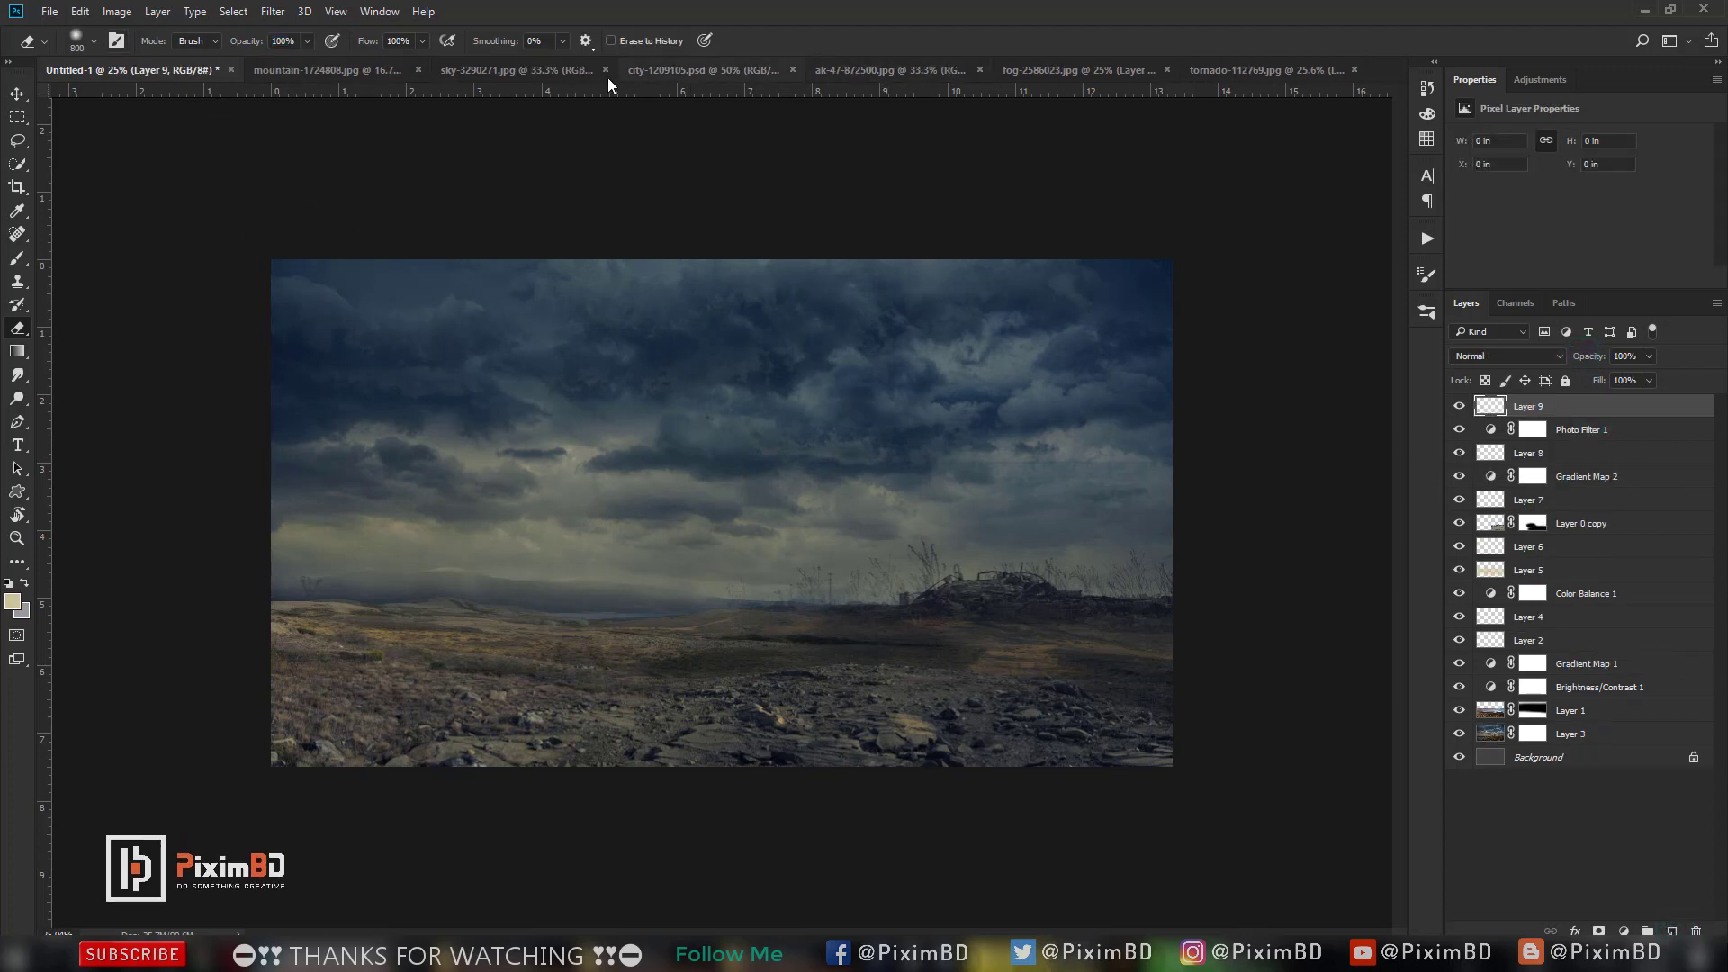
Bring the fog photo of the hooded figure and dog into the composite, scaled to fit.
left_click(1103, 75)
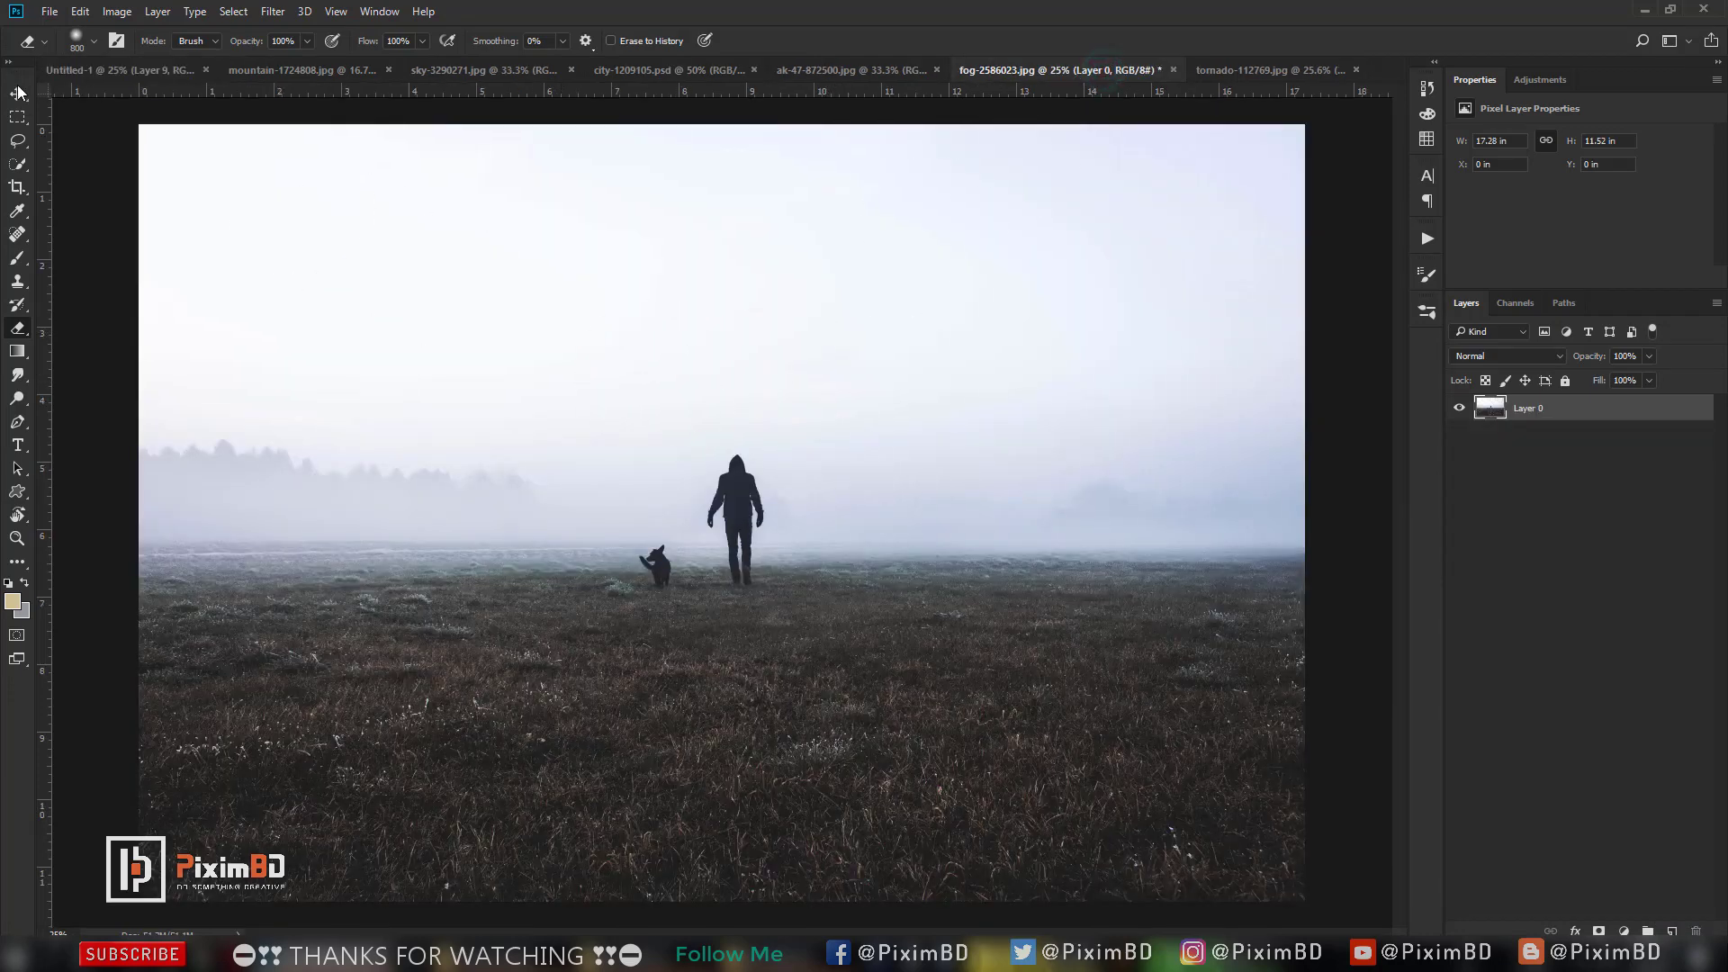
key("v")
mouse_move(434, 261)
left_mouse_down()
mouse_move(100, 72)
mouse_move(614, 482)
left_mouse_up()
left_click_drag(1006, 595, 976, 634)
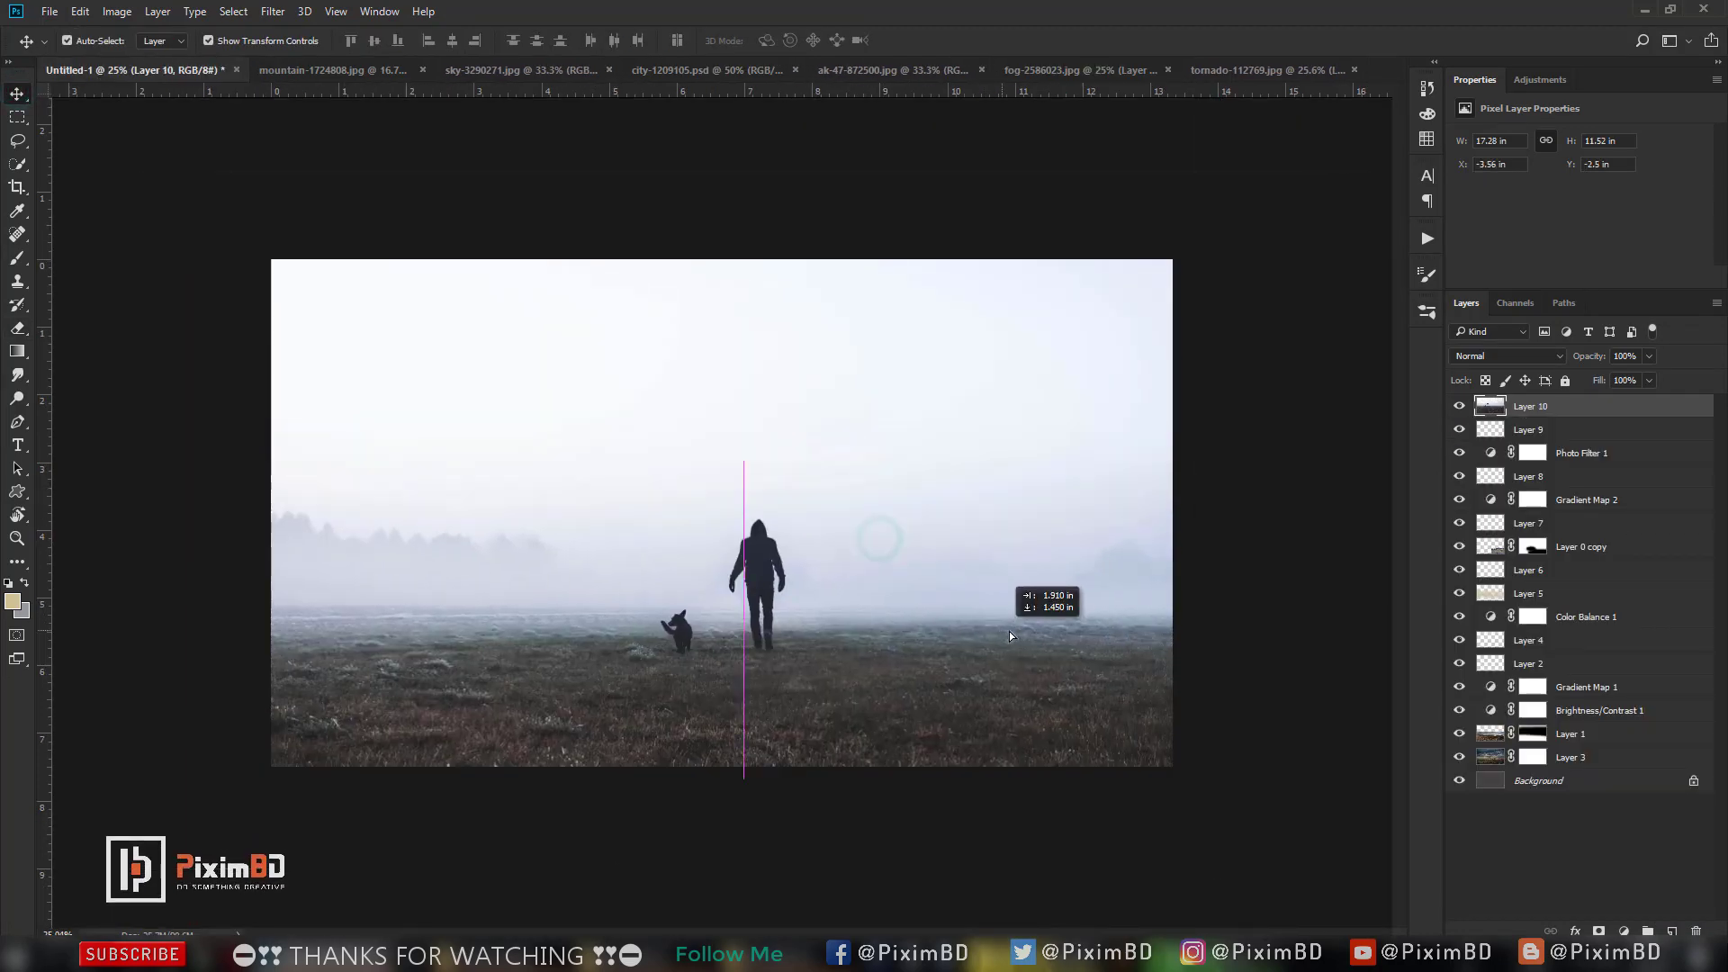
key("ctrl+minus")
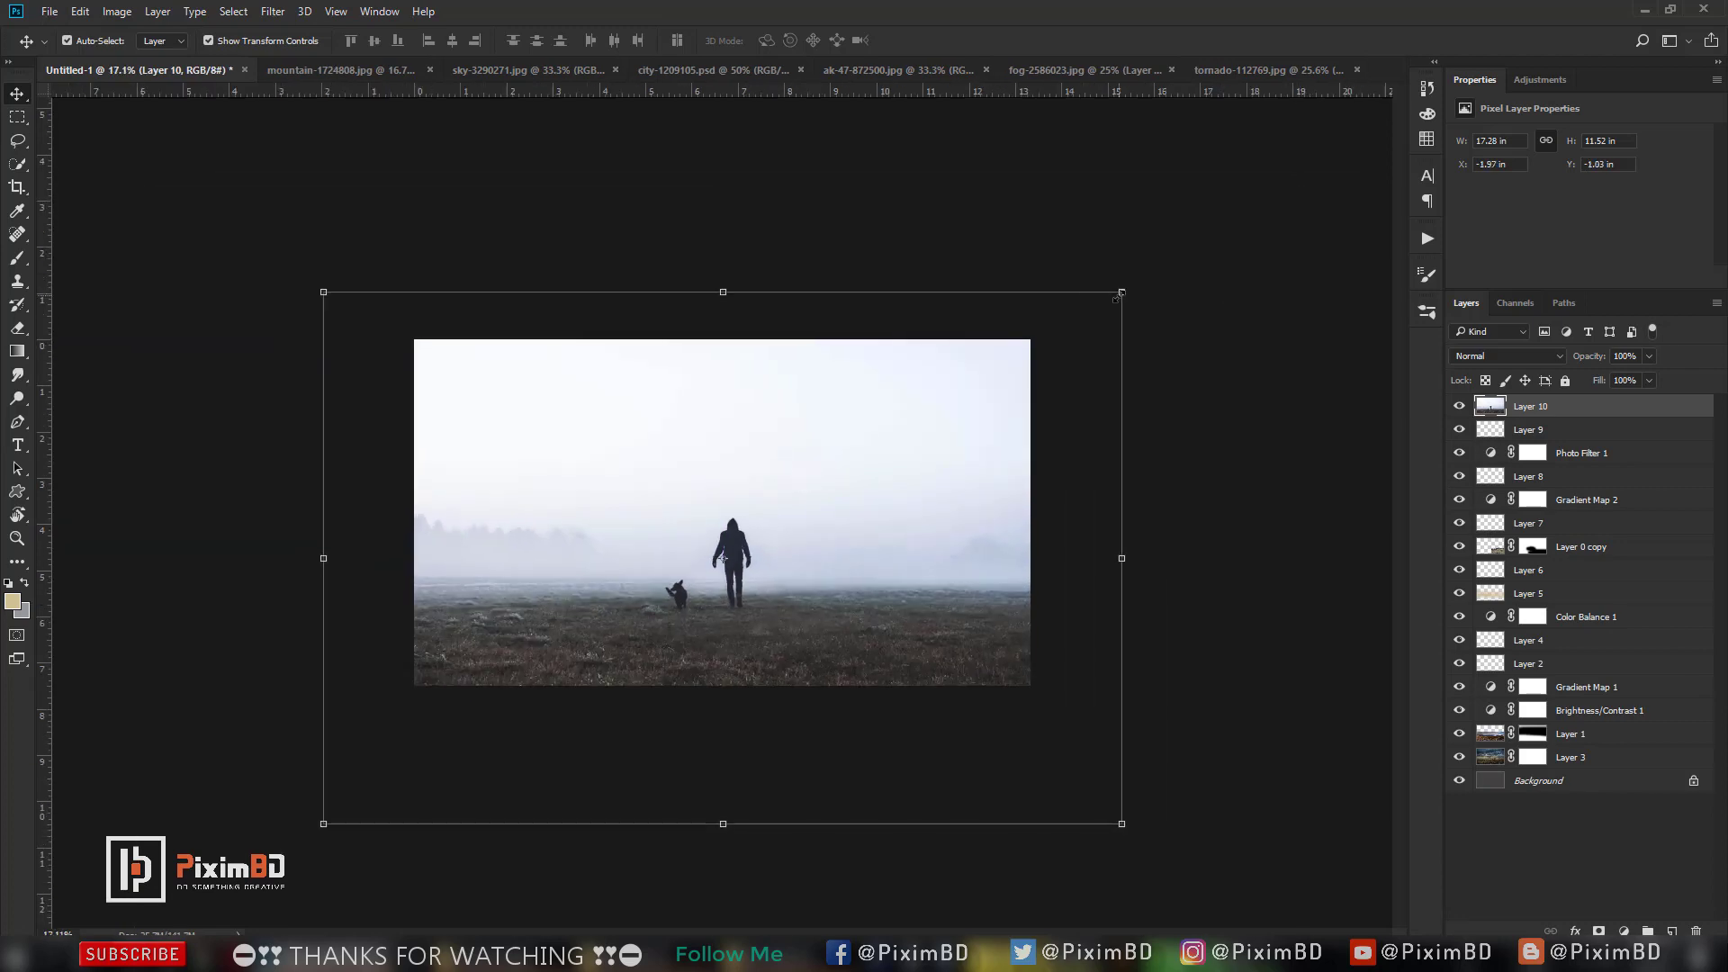
left_click_drag(1121, 293, 1055, 336)
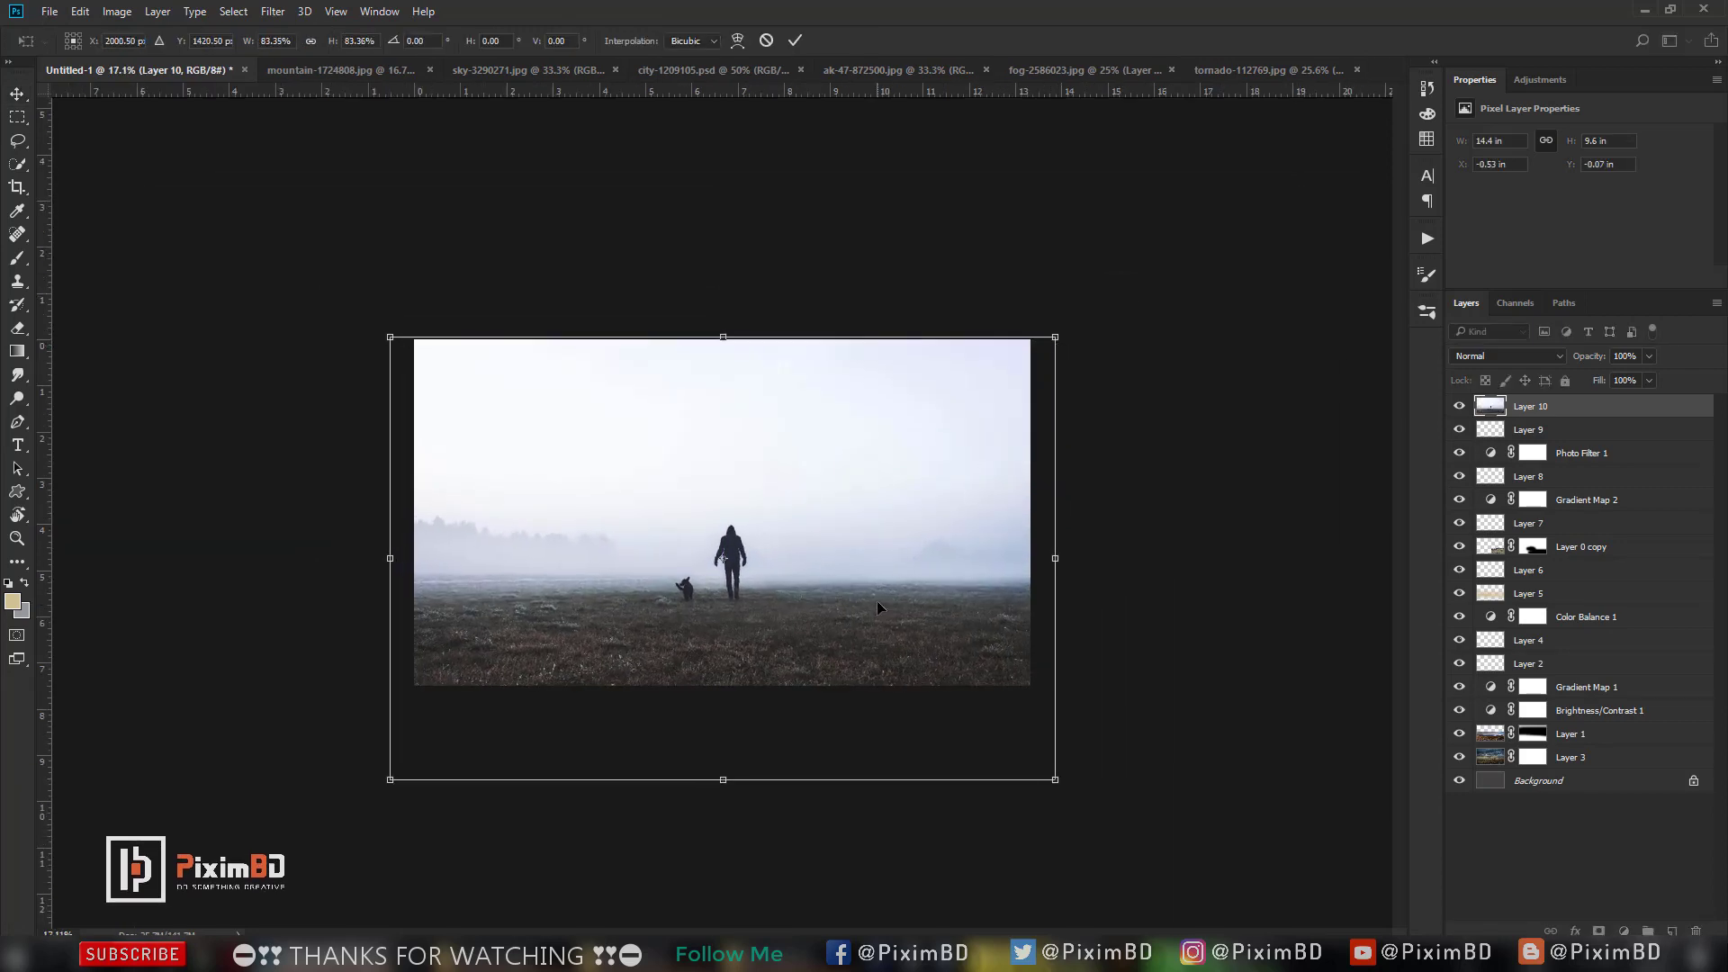
left_click_drag(877, 601, 876, 604)
key("Return")
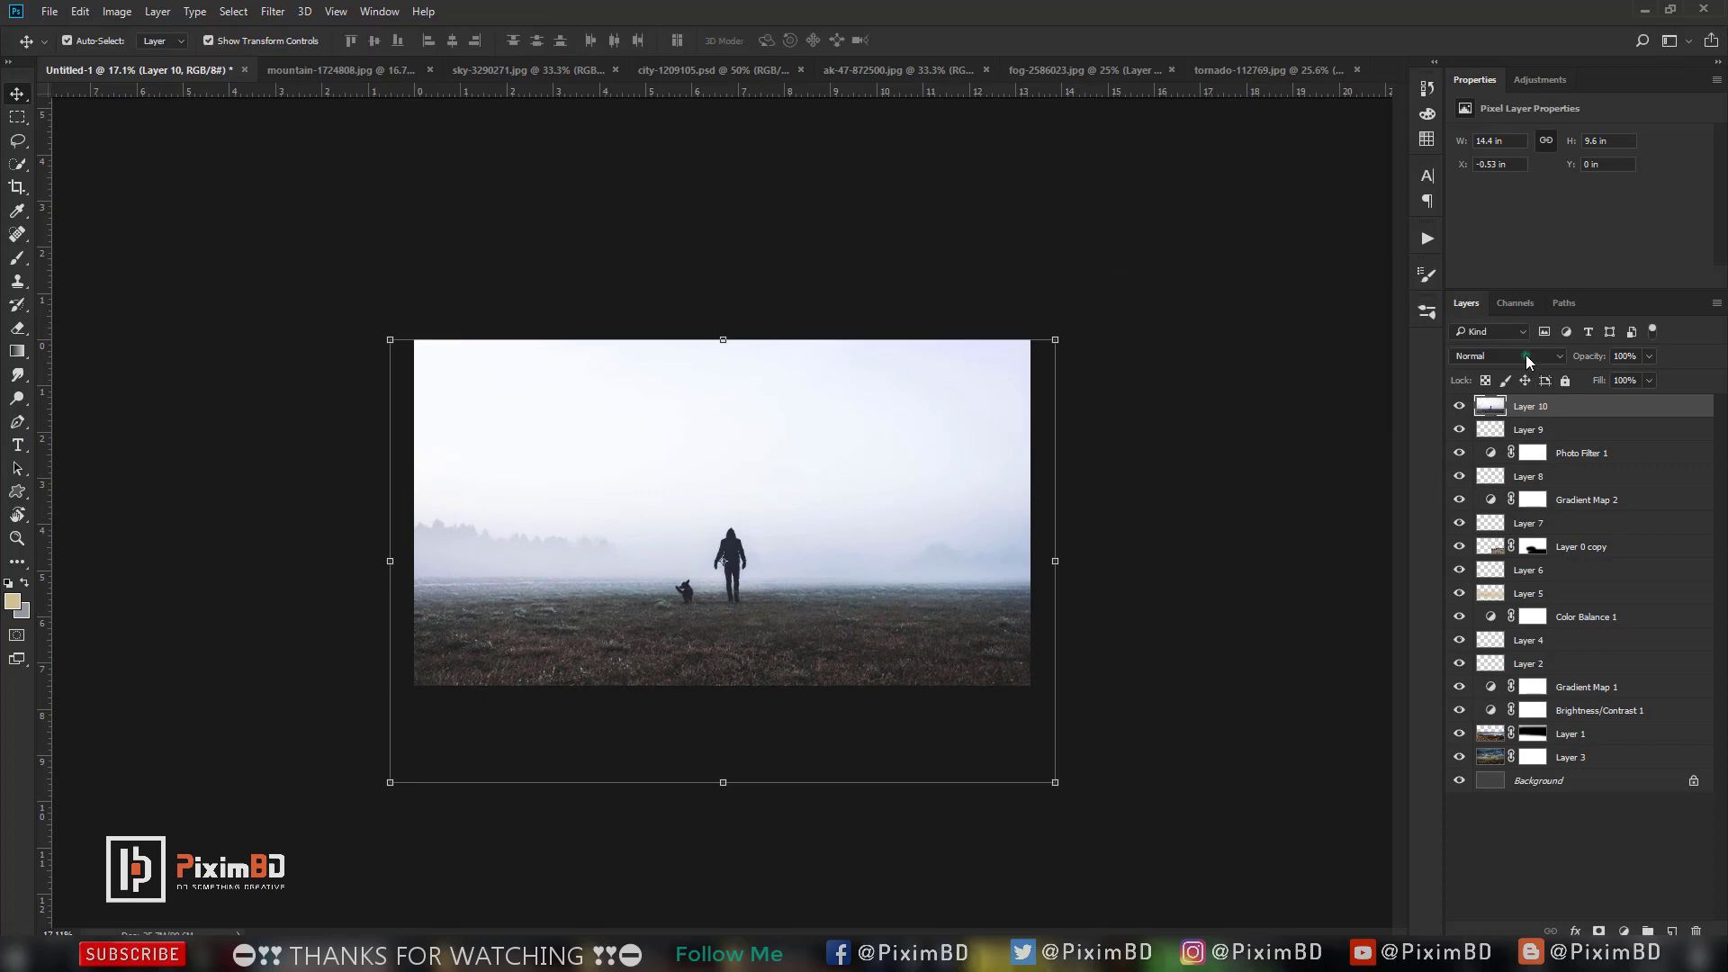
Blend the fog layer in Multiply and shift it slightly left.
left_click(1527, 361)
left_click(1519, 417)
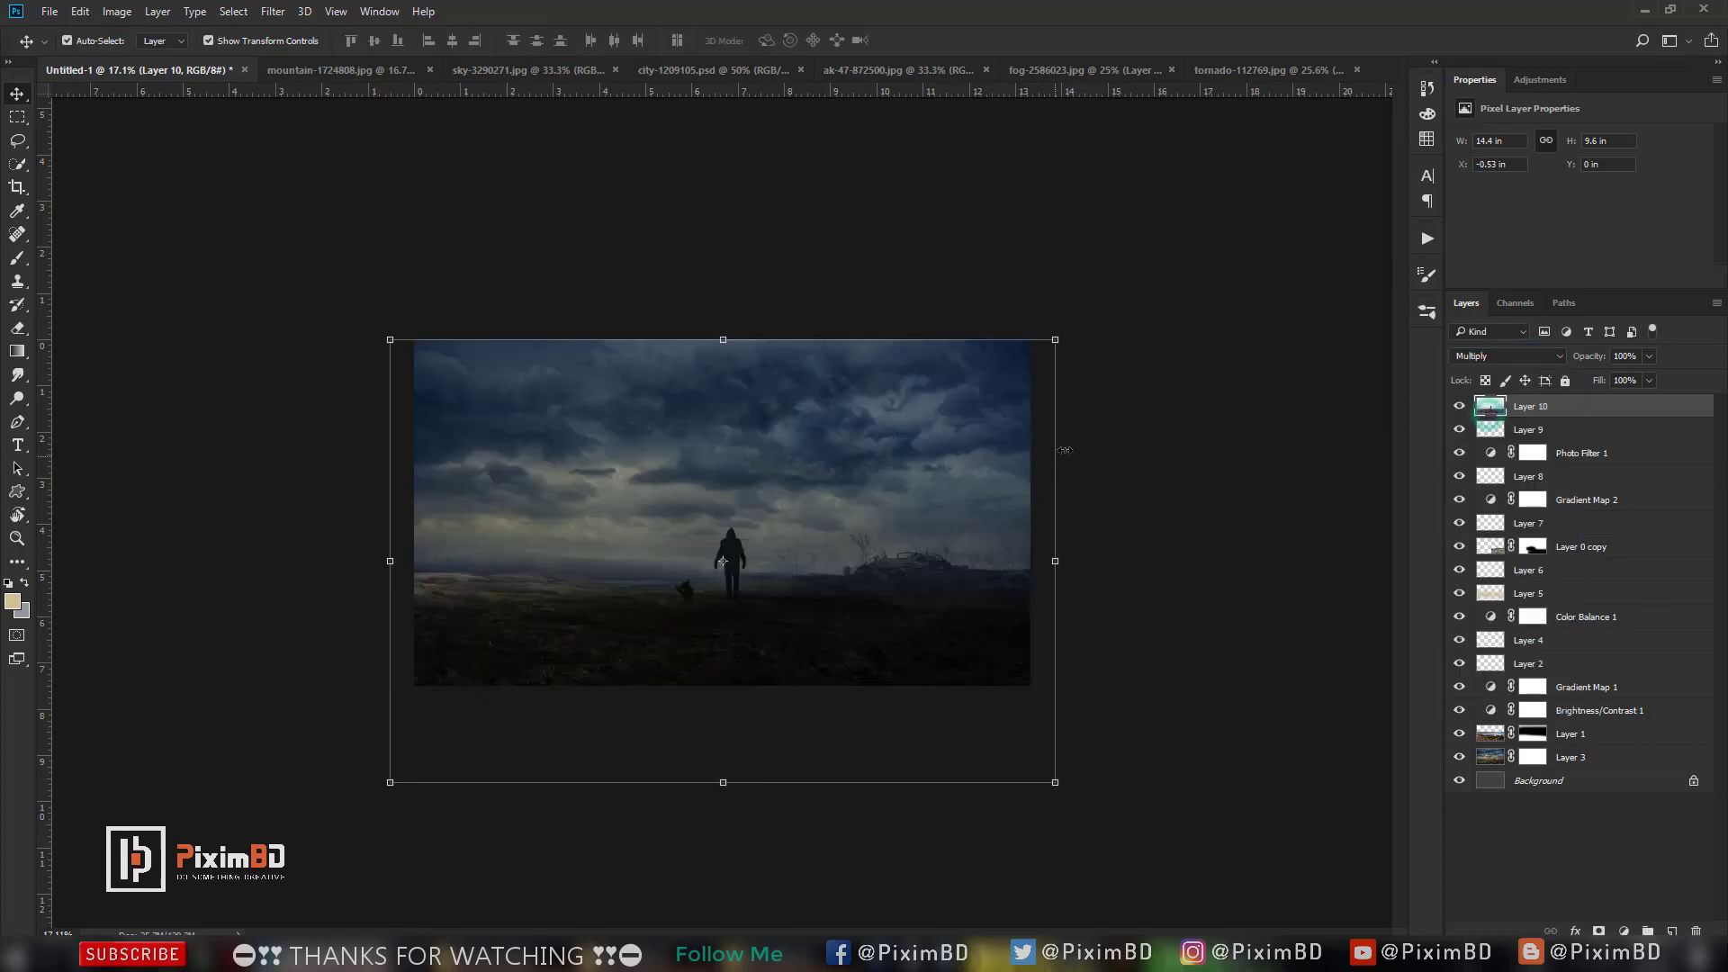
key("ctrl+plus")
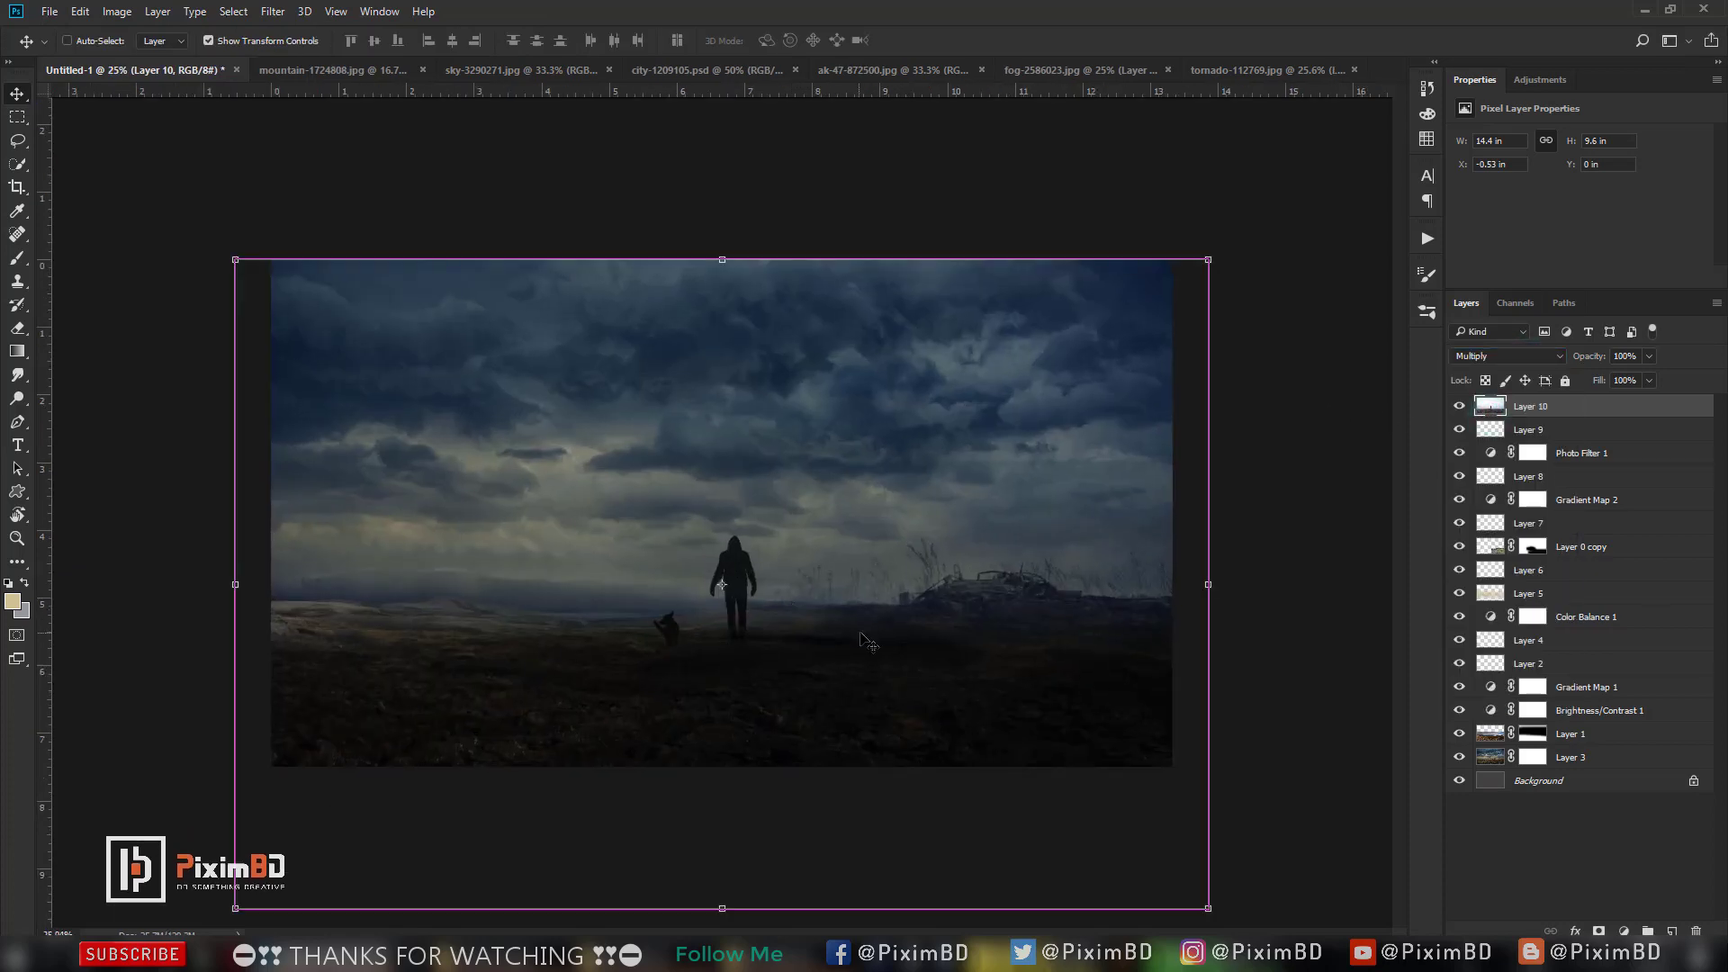
left_click_drag(873, 693, 863, 700)
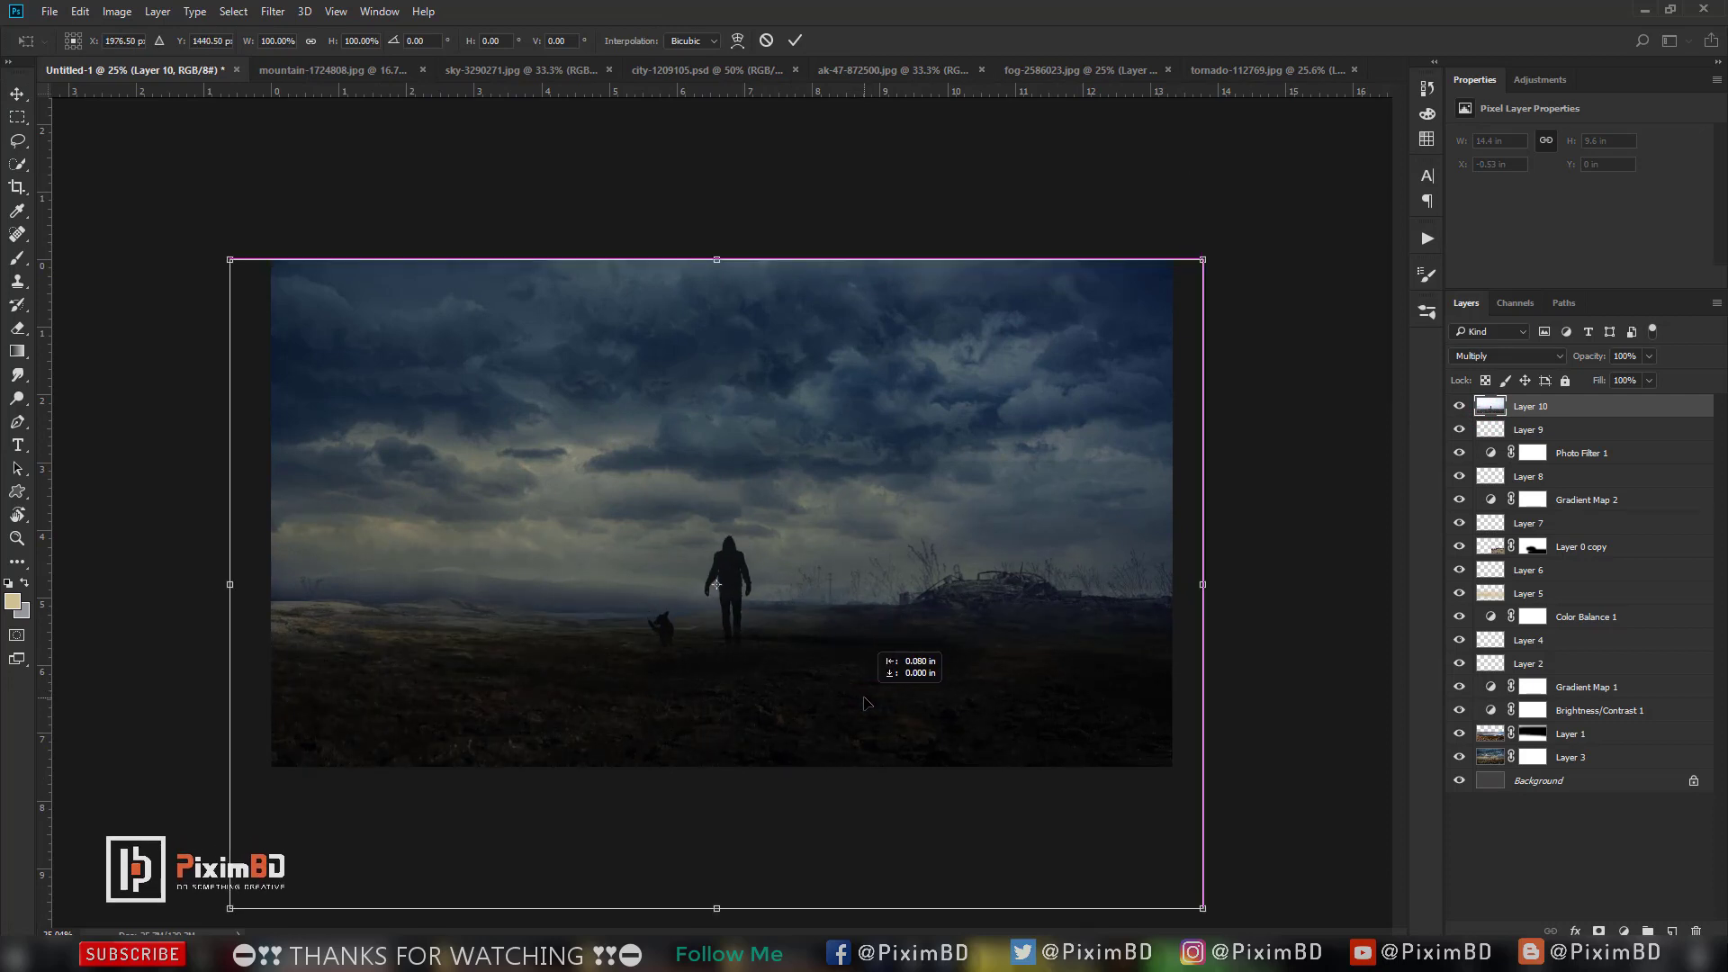
key("Return")
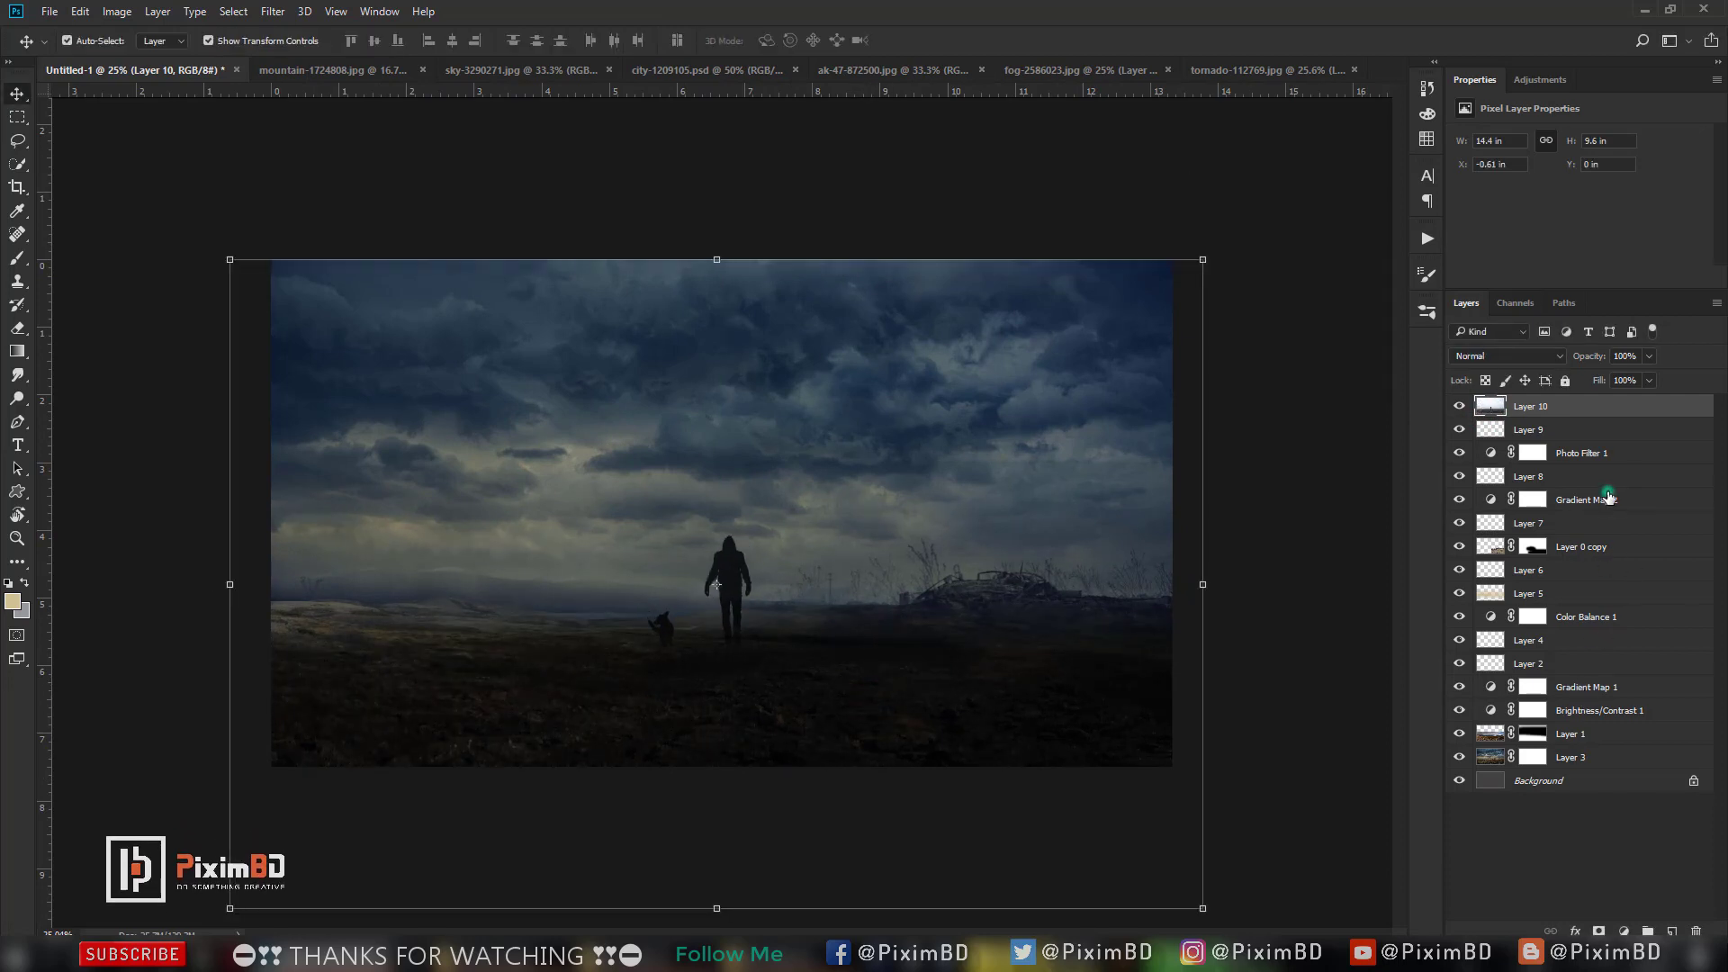
Shrink the Layer 0 copy hillside ruins and move them onto the right hillside.
left_click(1610, 498)
left_click(1584, 546)
key("ctrl+t")
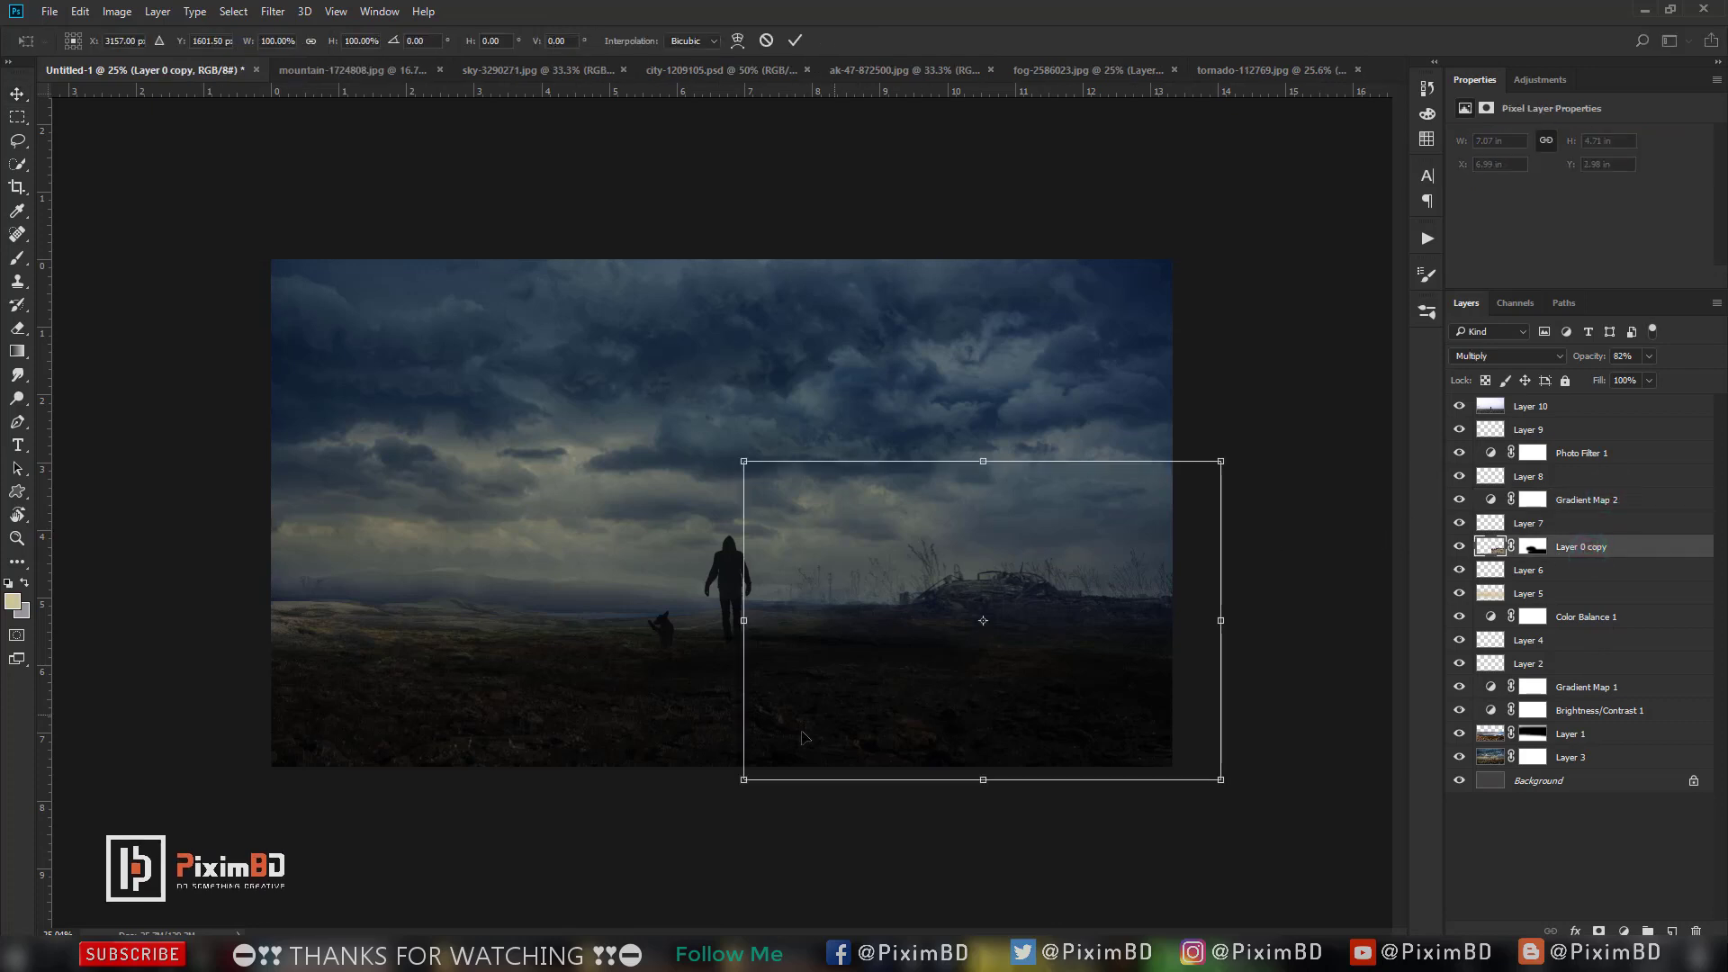
left_click_drag(746, 773, 941, 676)
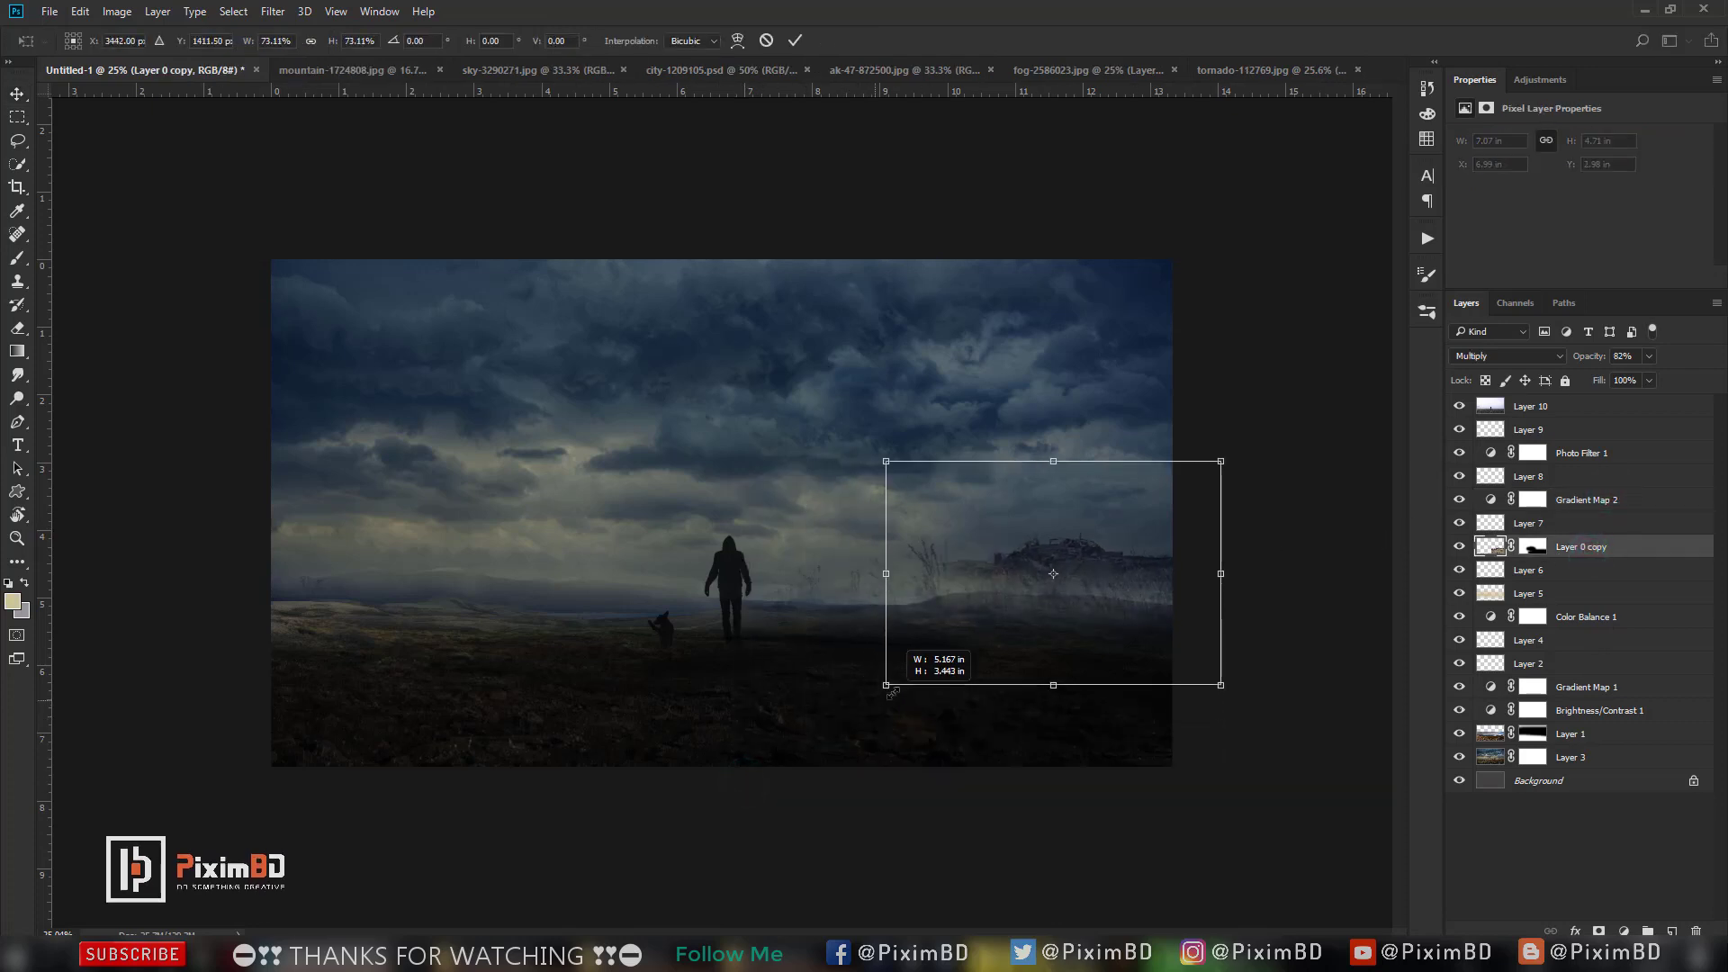
left_click_drag(1154, 544, 1116, 597)
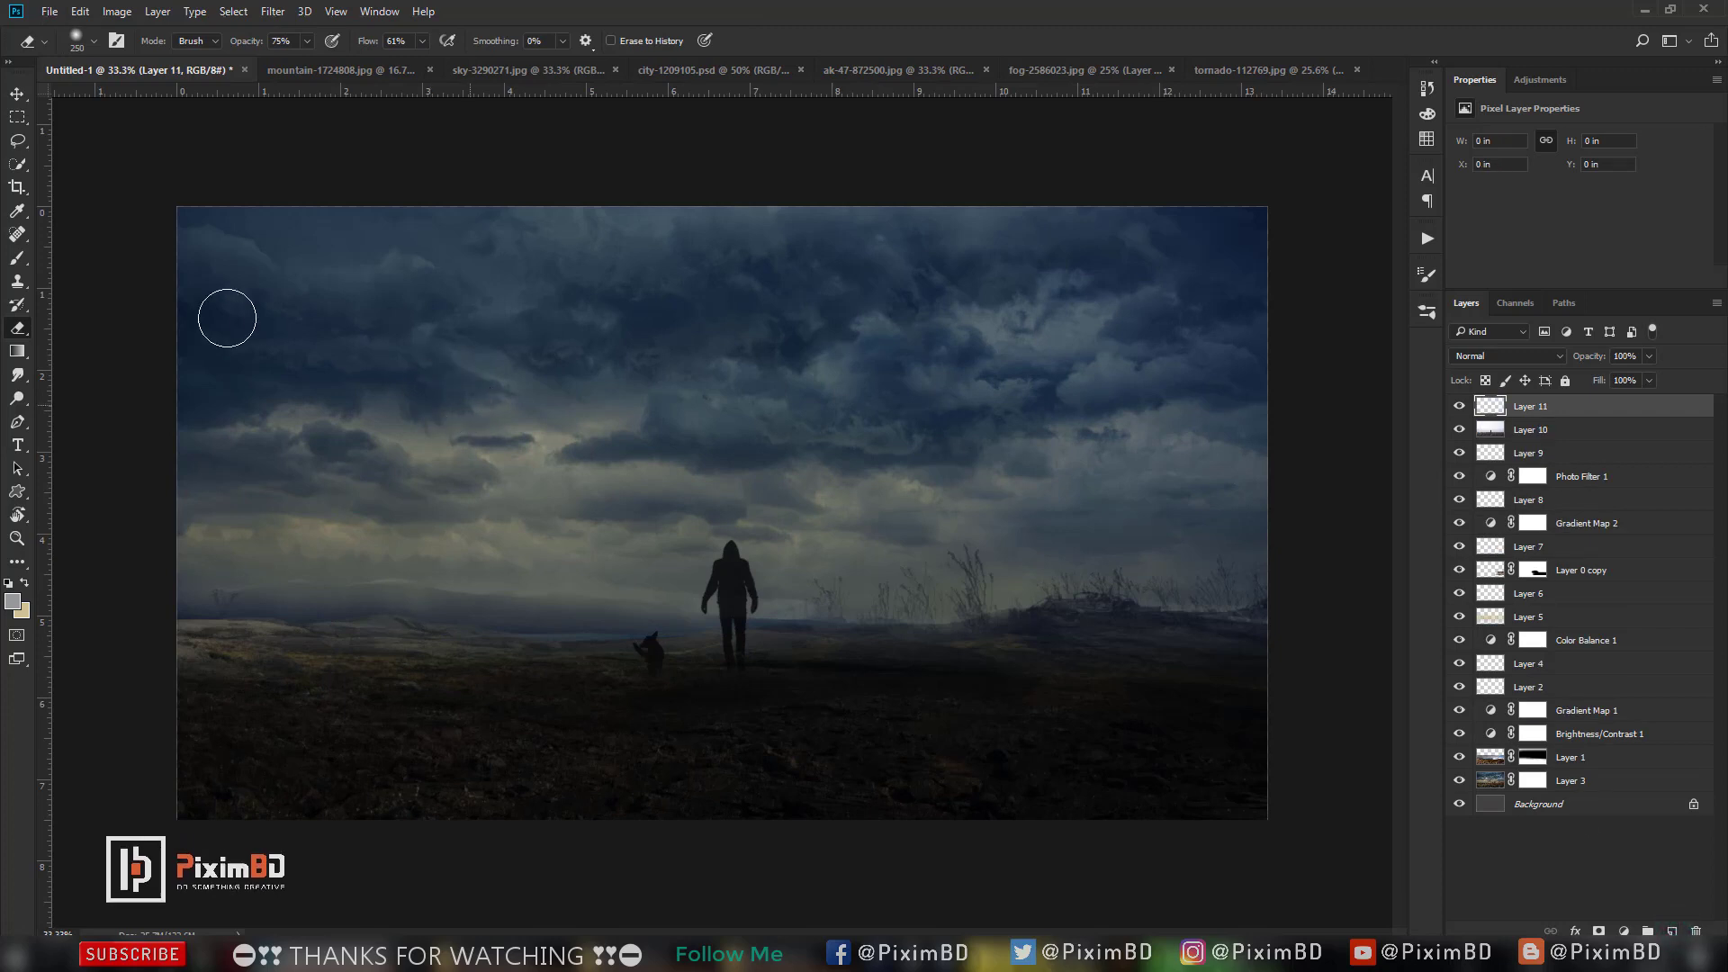
Select the gun-shaped brush preset with default black and white colours.
key("ctrl+plus")
left_click(16, 259)
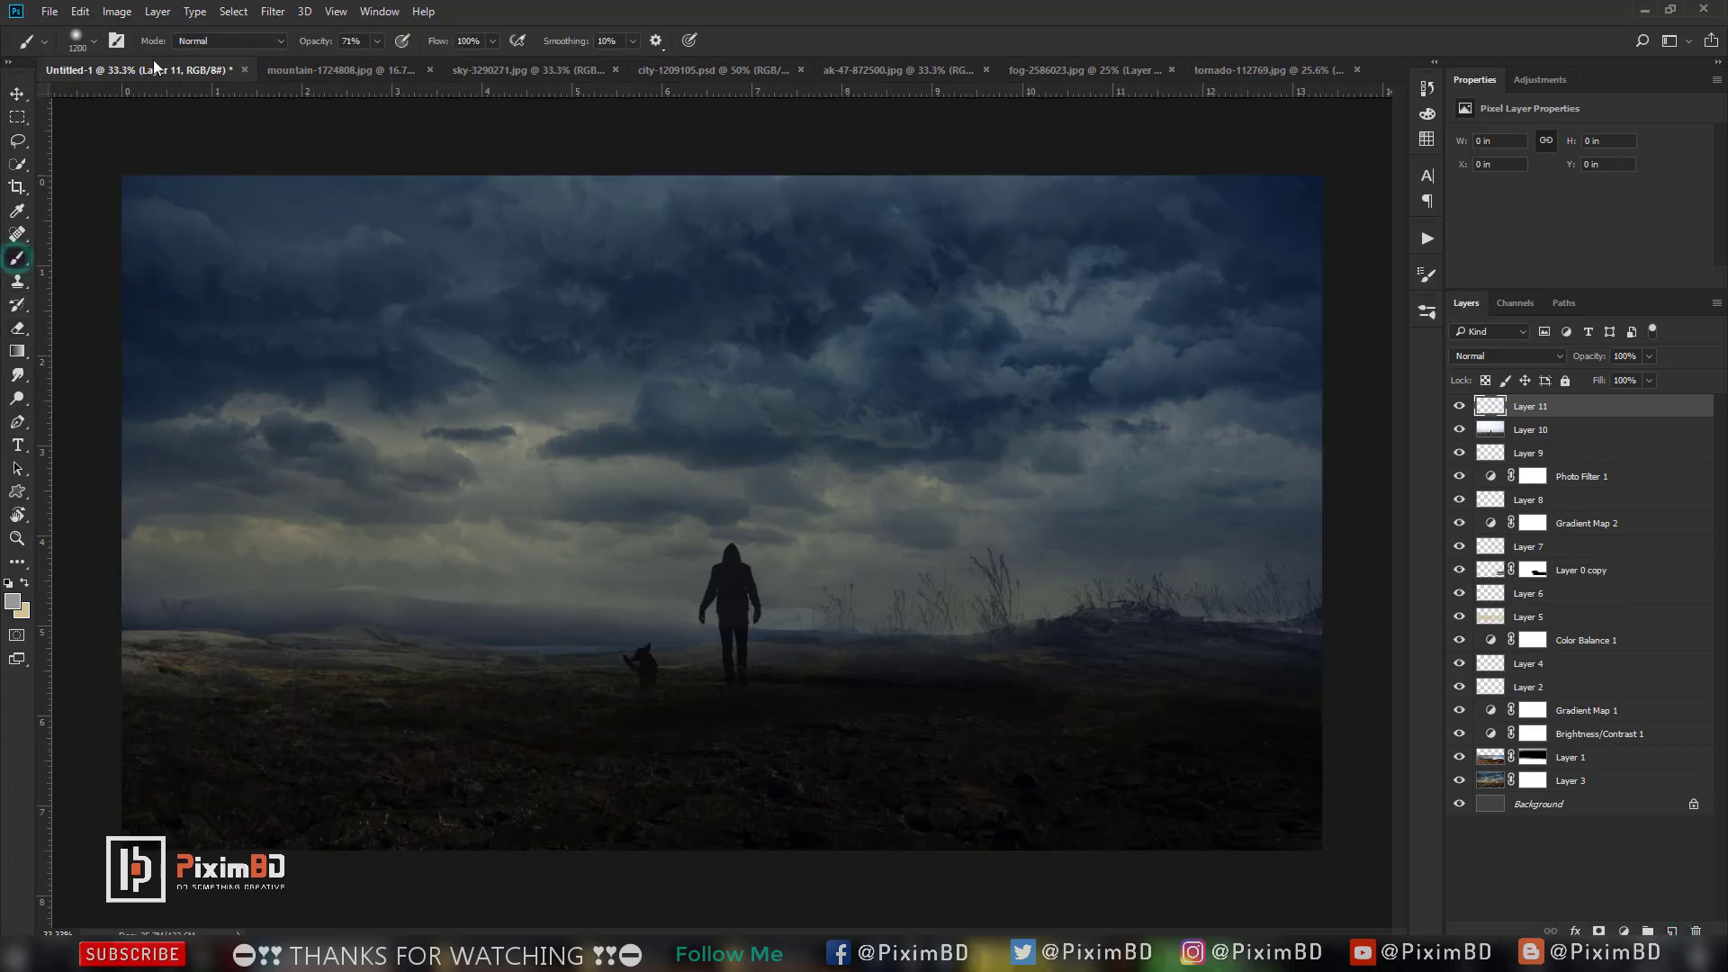
left_click(84, 45)
double_click(60, 549)
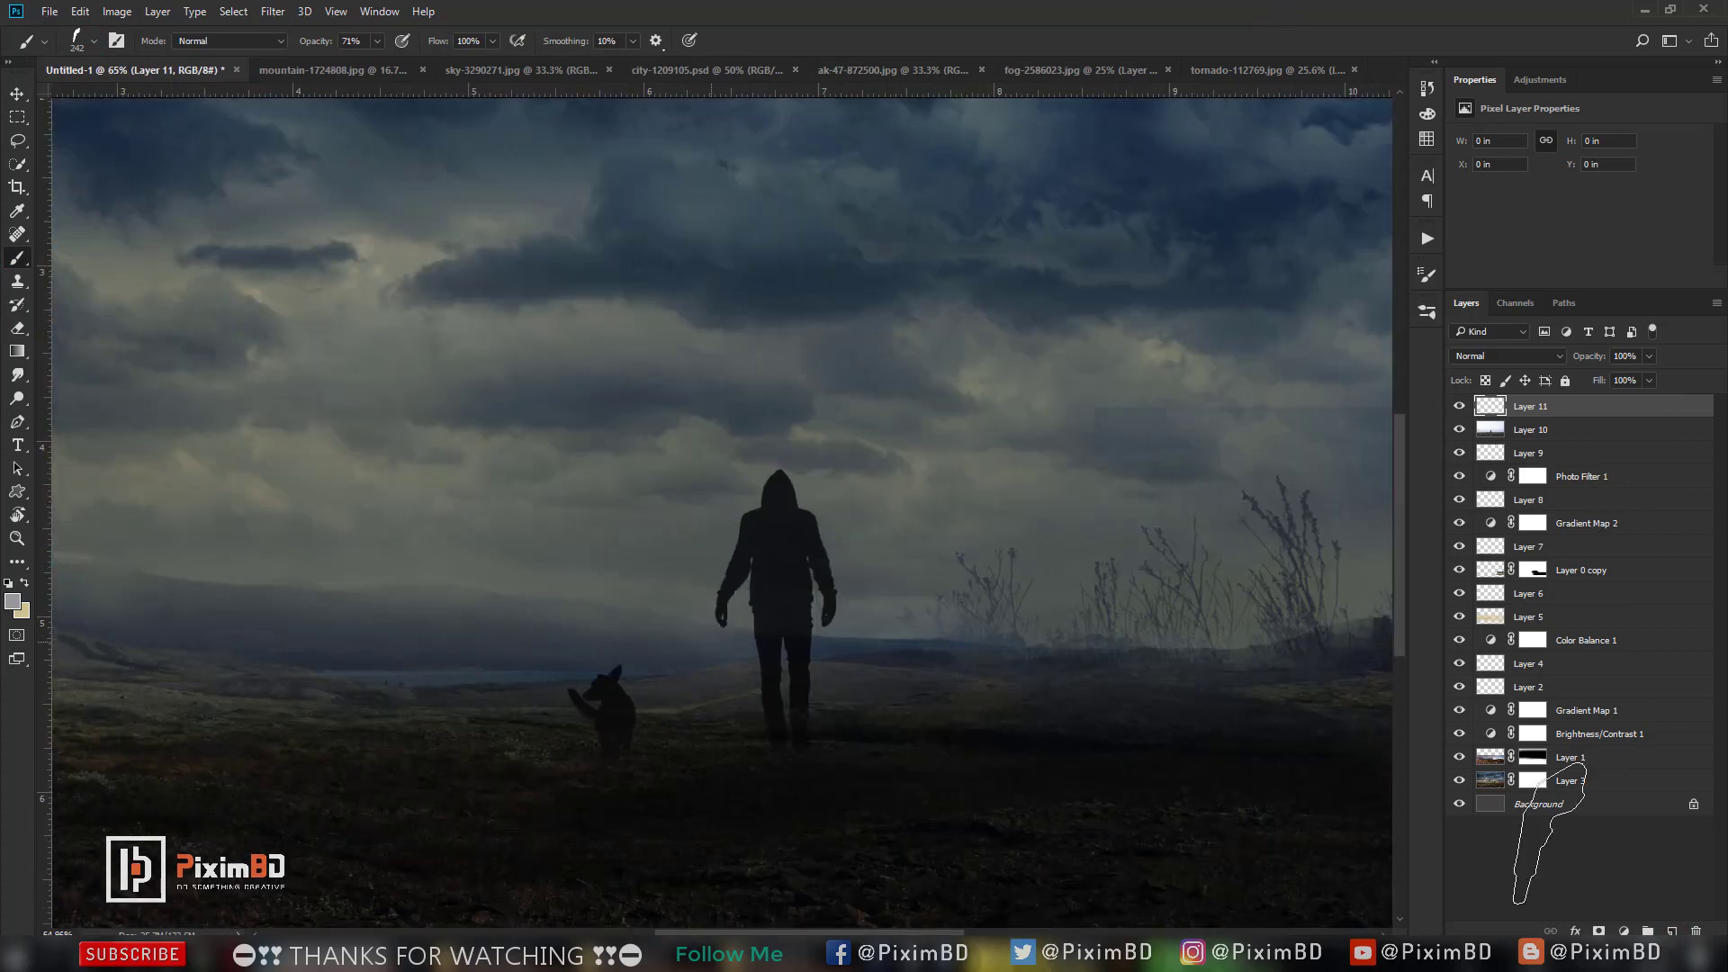
scroll(607, 496, "up", 4)
left_click(9, 585)
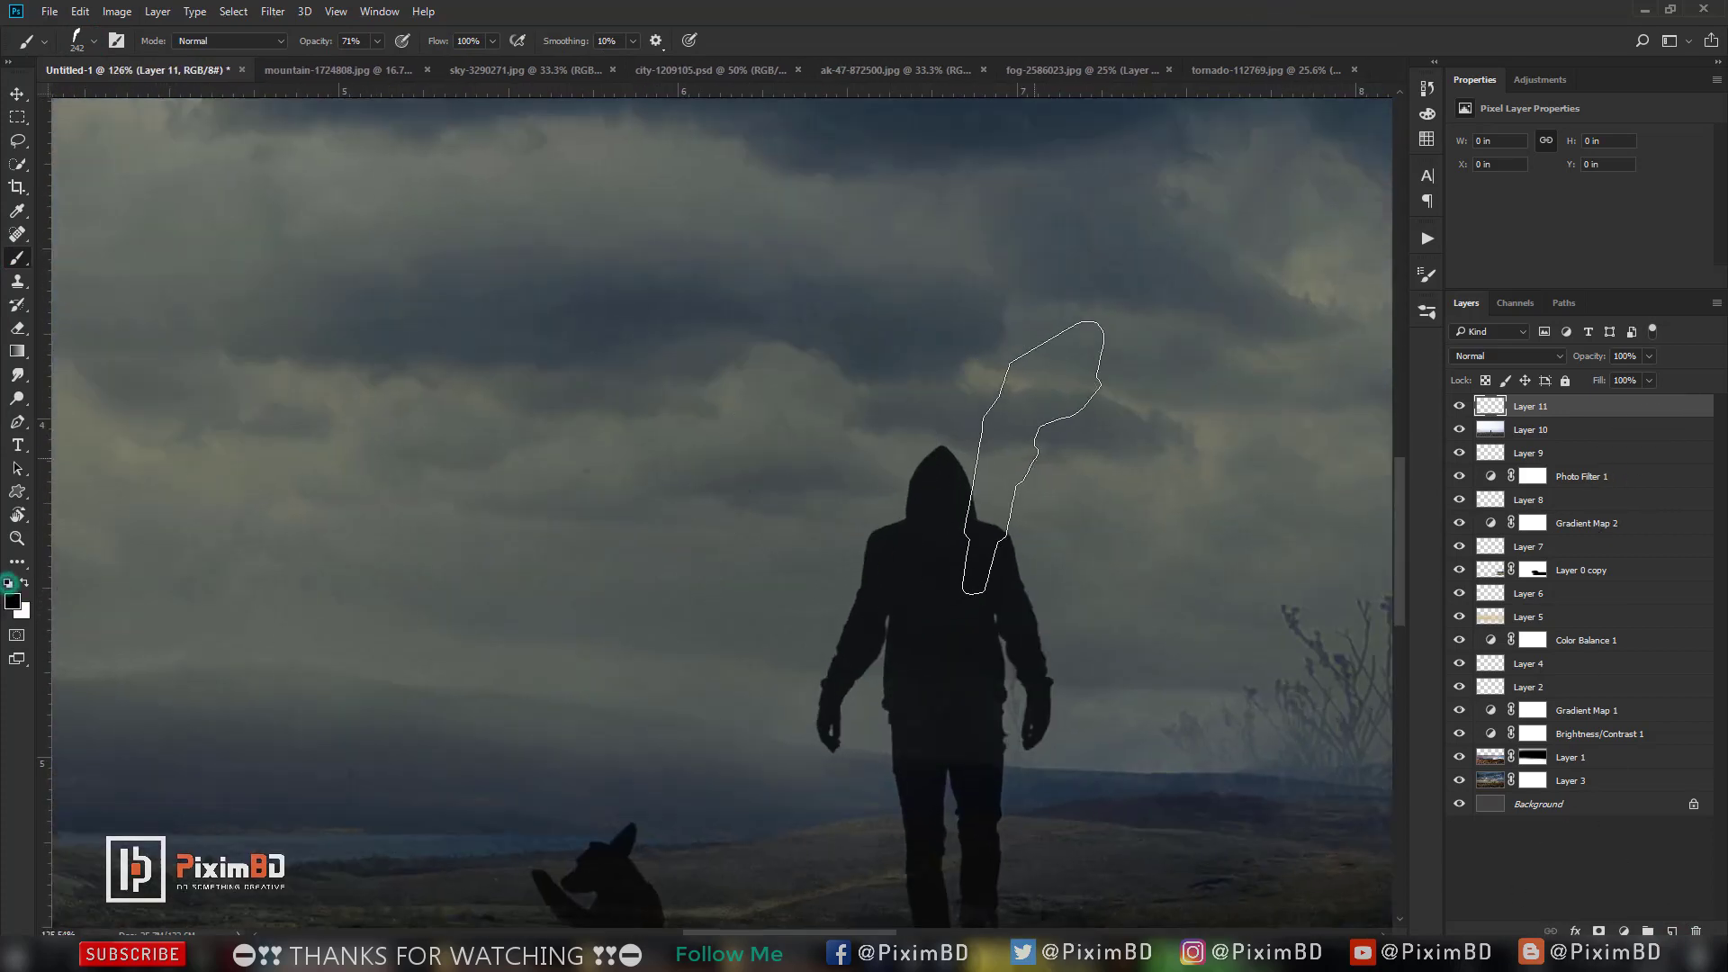
Shrink the brush to 40 and stamp the gun into the figure's hand.
scroll(815, 747, "up", 4)
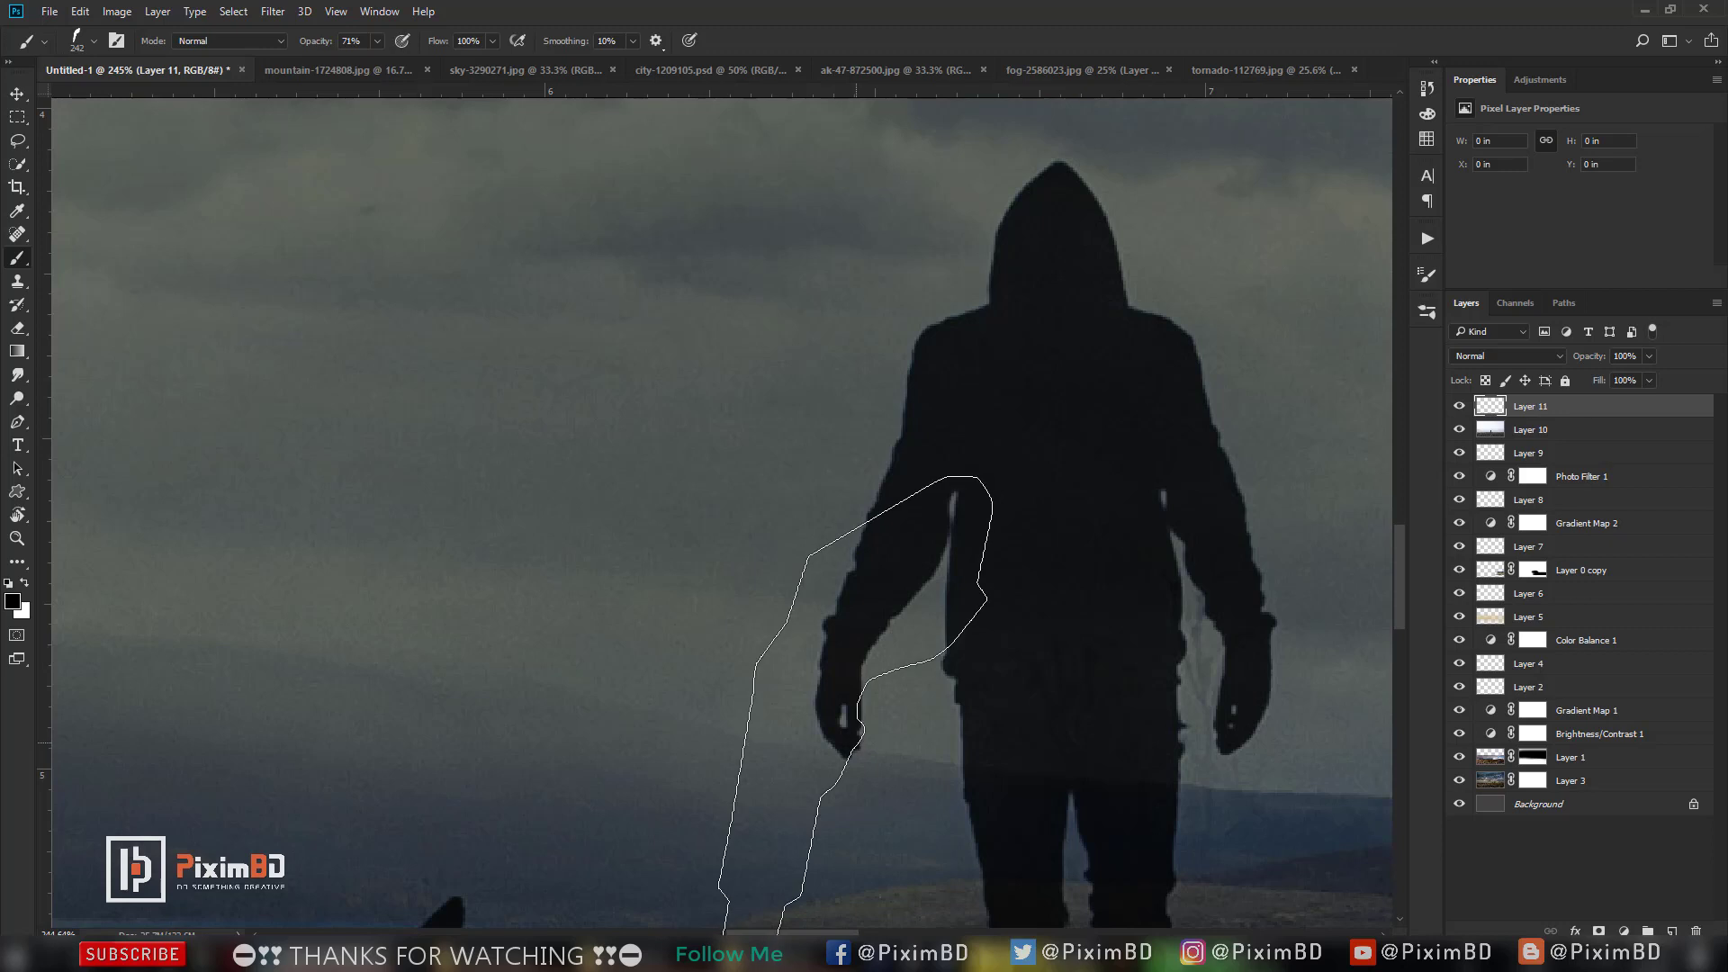
key("bracketleft")
key("bracketleft")
key("bracketleft")
key("bracketleft")
key("bracketleft")
key("bracketleft")
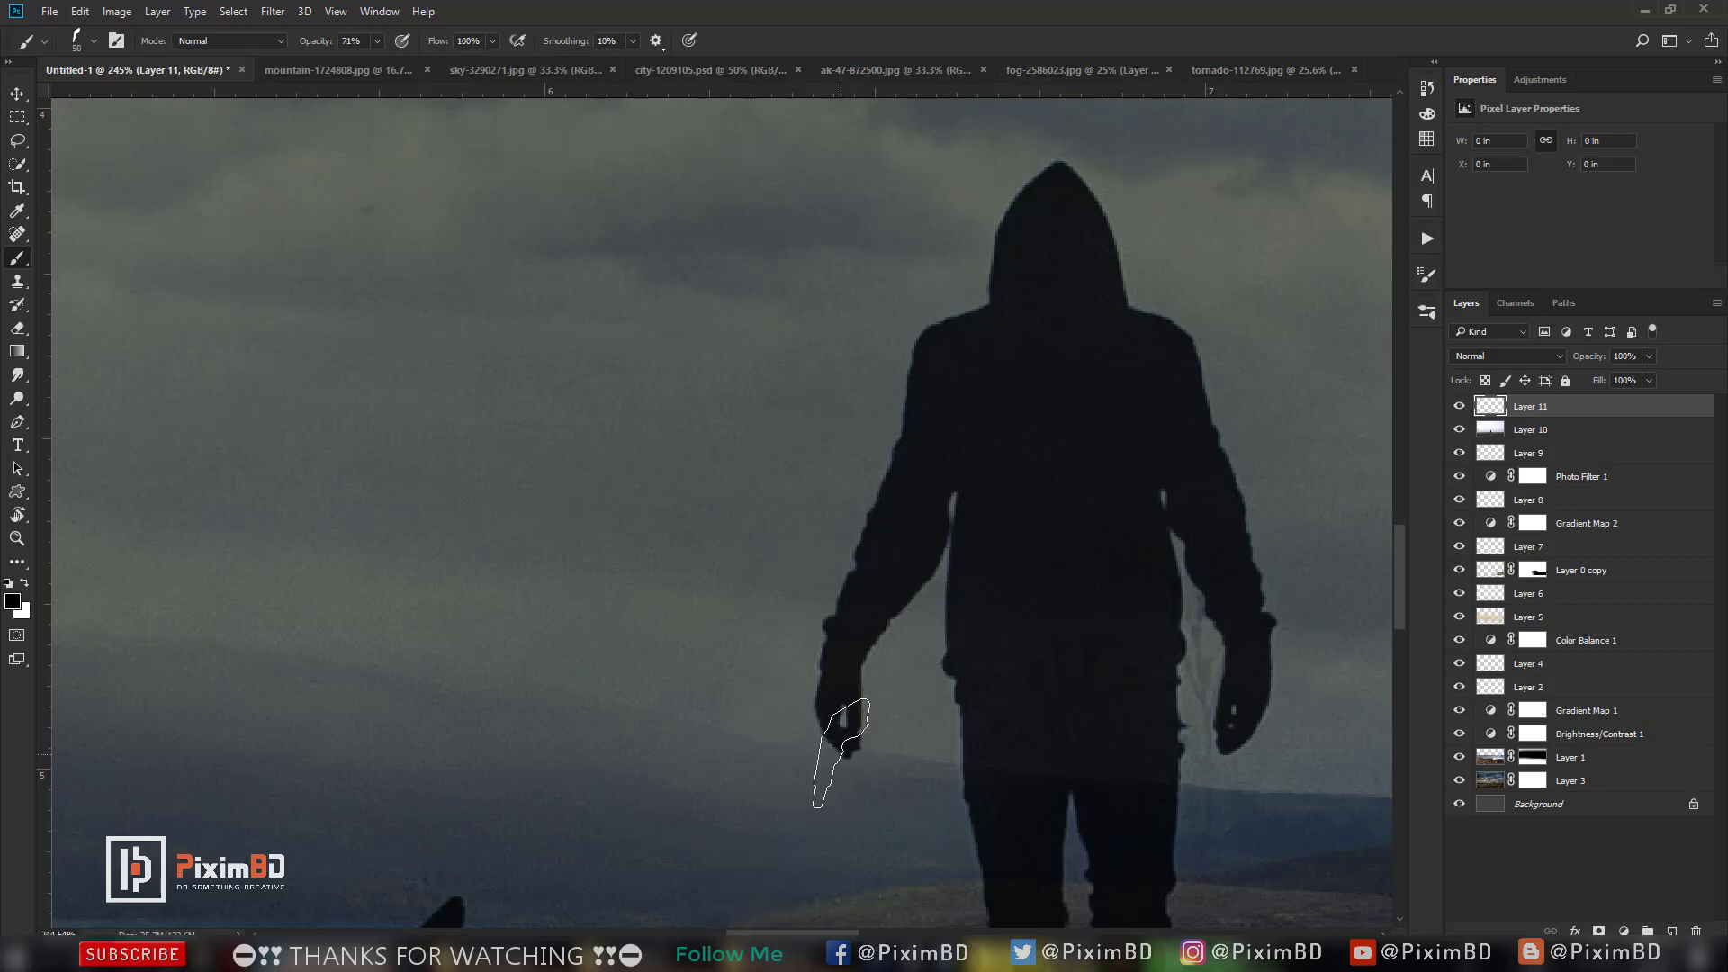
left_click(846, 746)
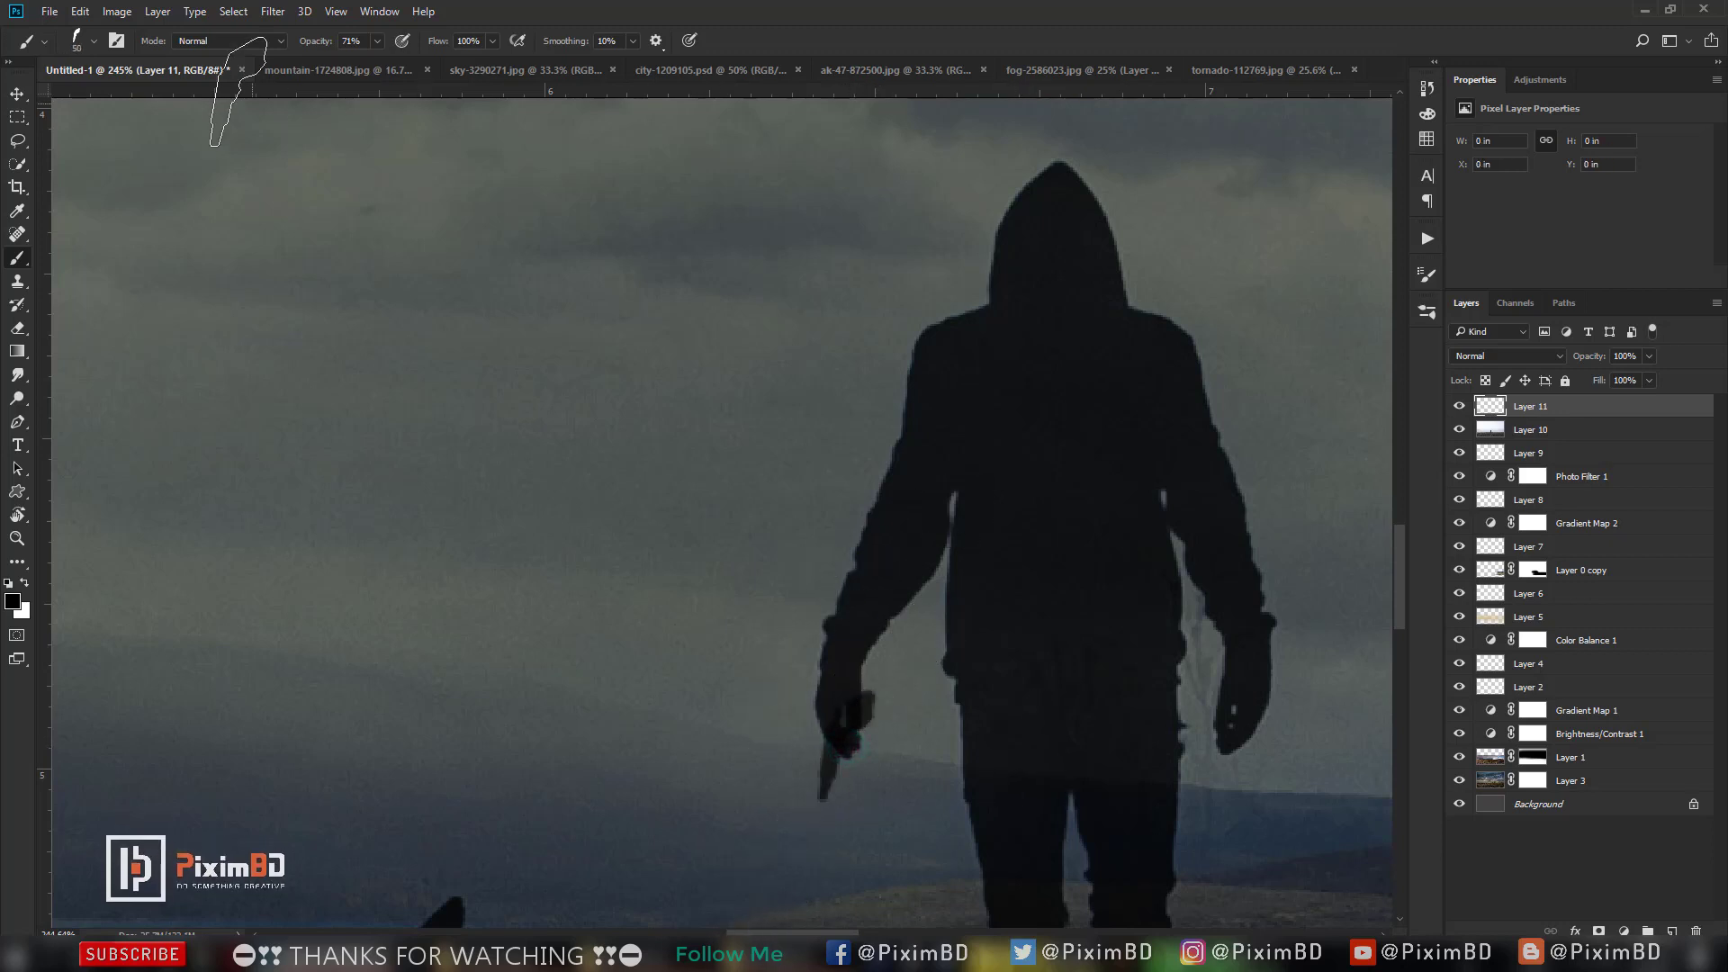
key("ctrl+z")
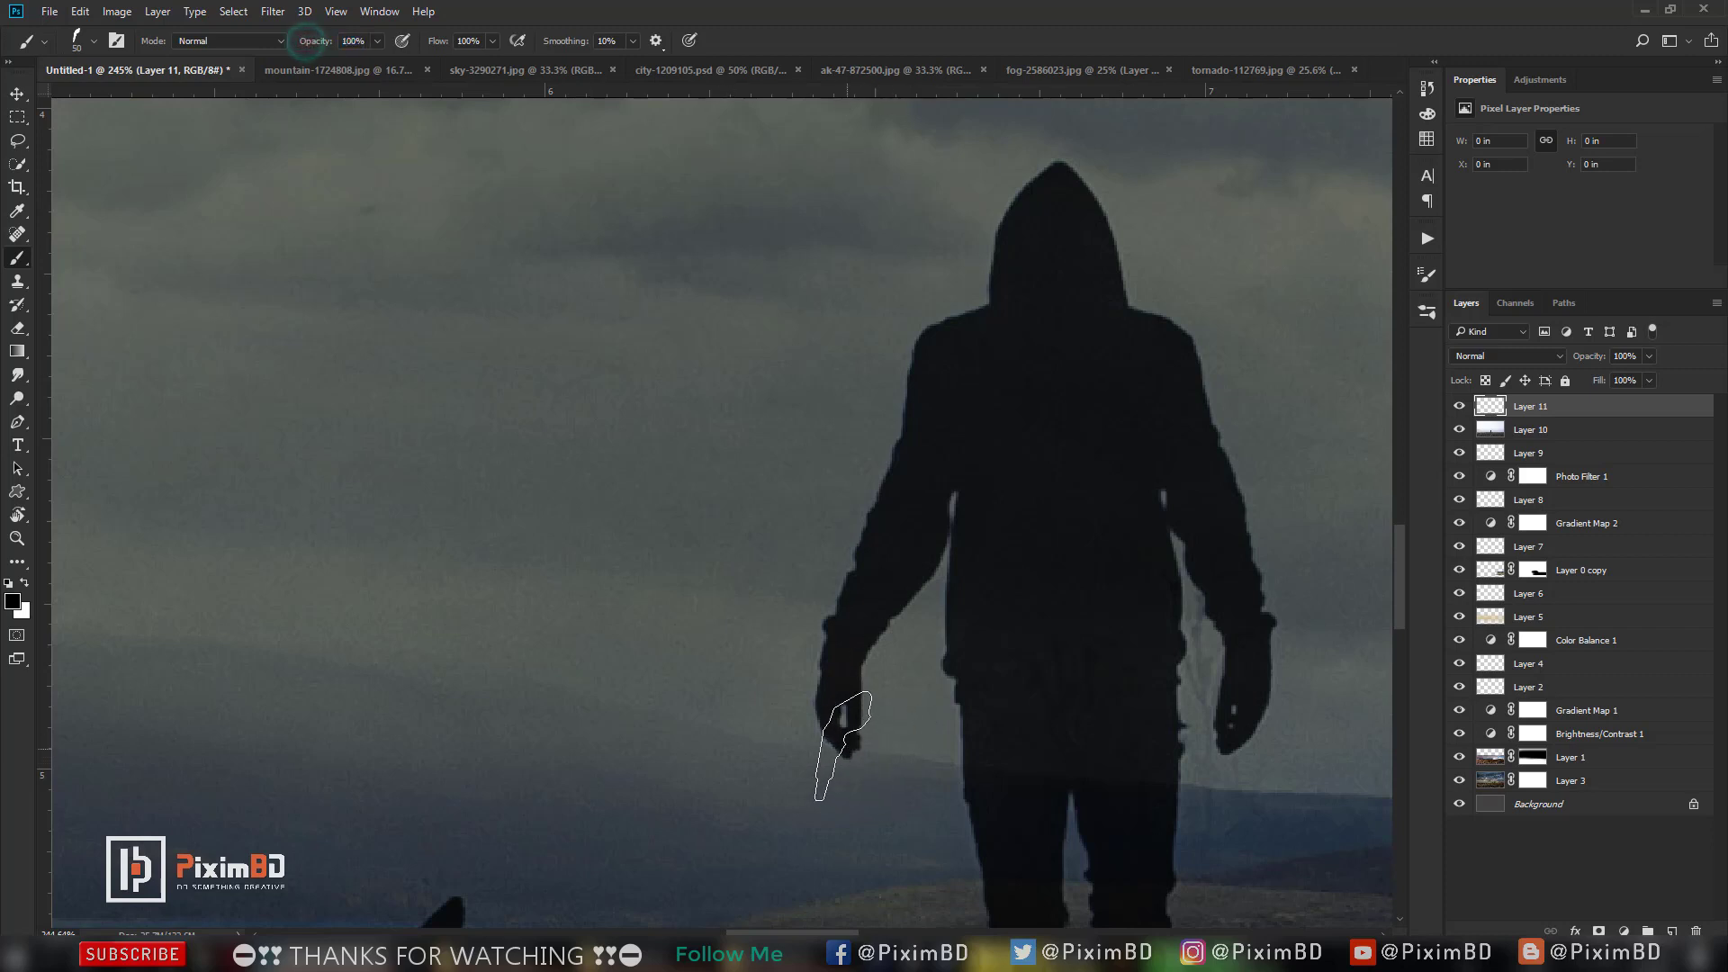
left_click(842, 747)
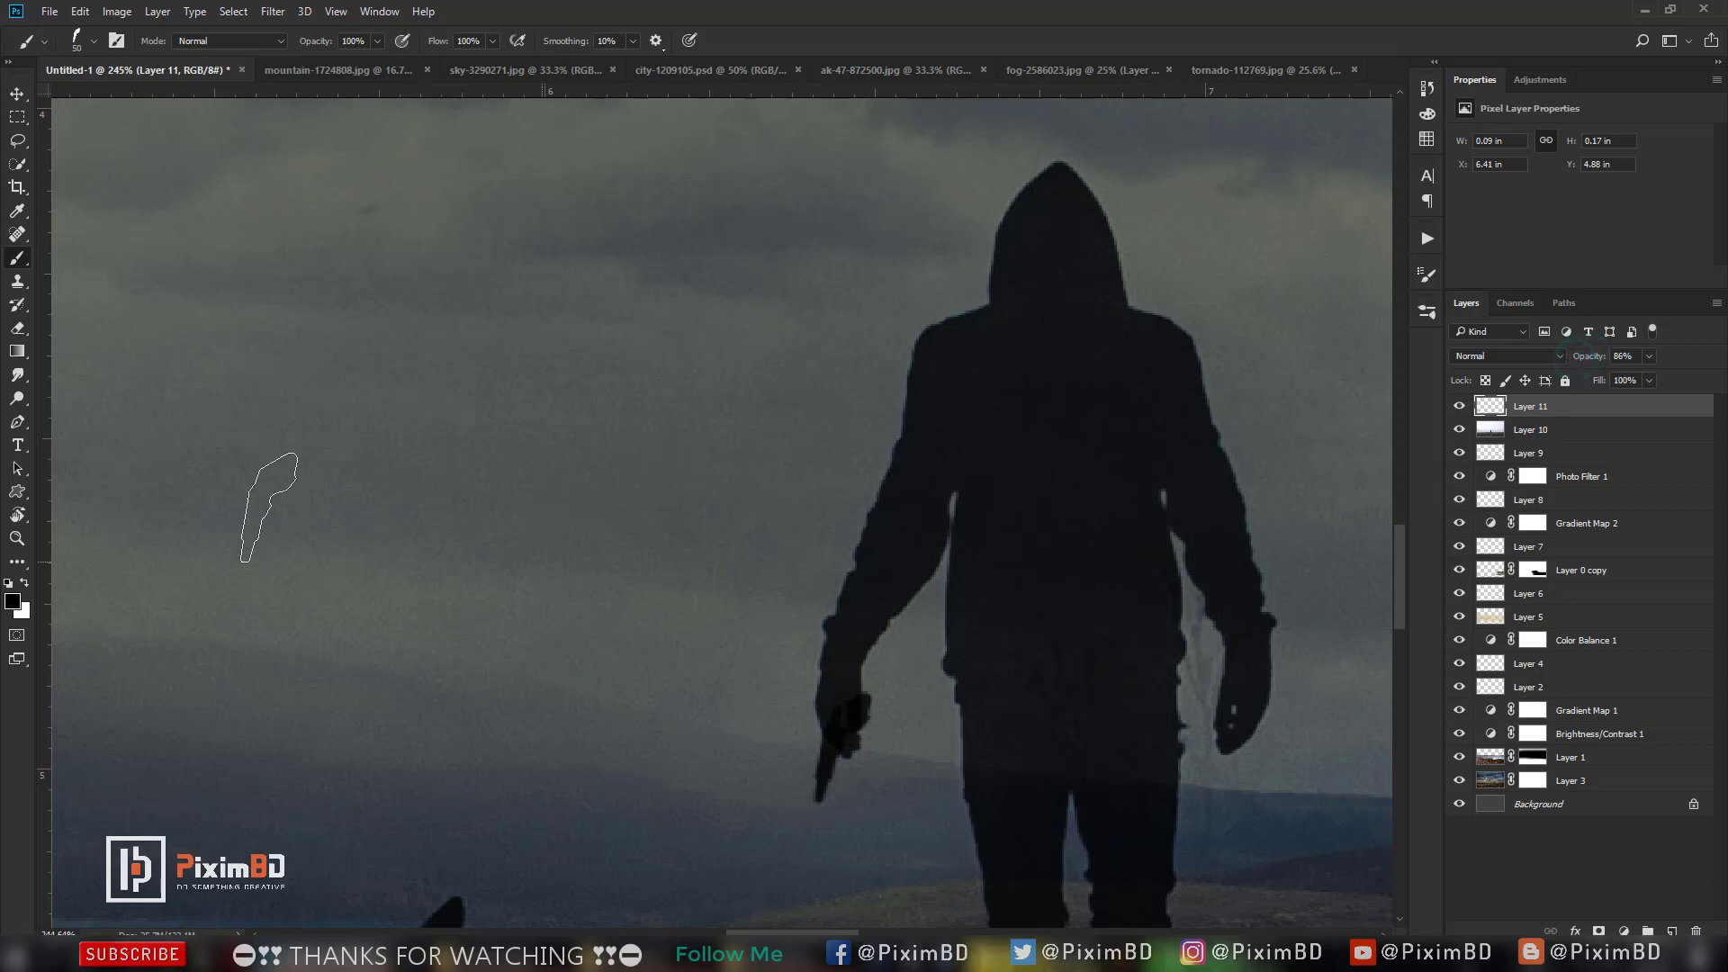
Soften Layer 11 with a small-radius Gaussian Blur and add empty Layer 12 on top.
left_click(18, 327)
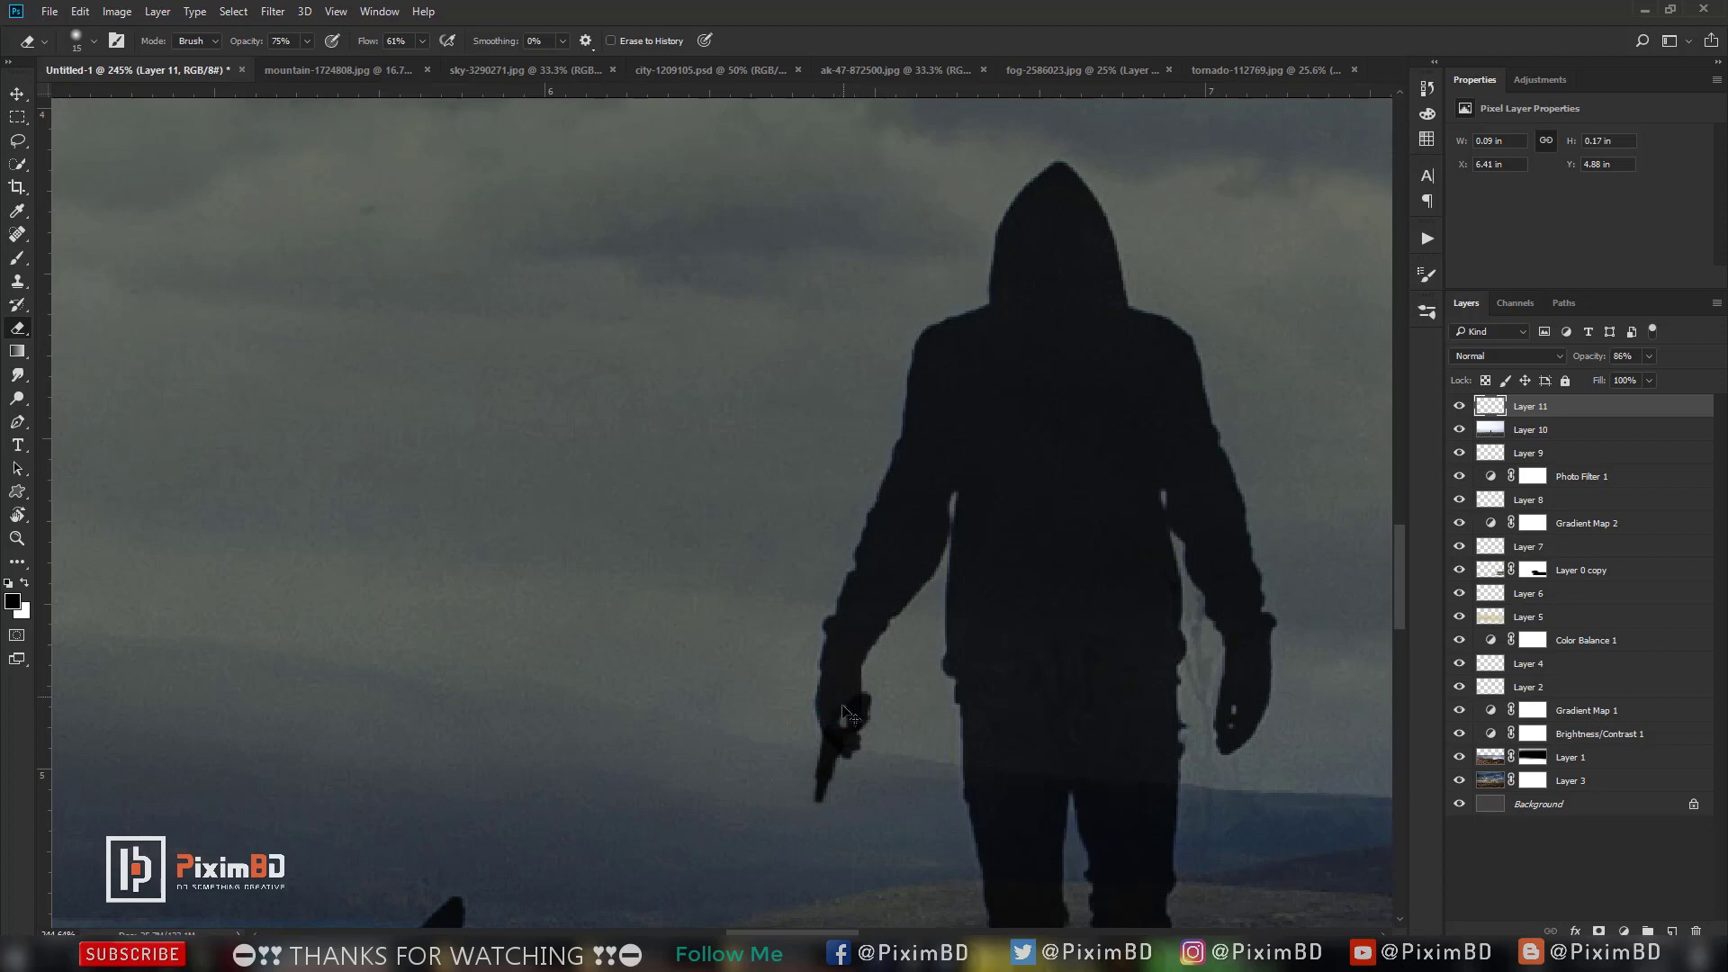
scroll(847, 623, "down", 3)
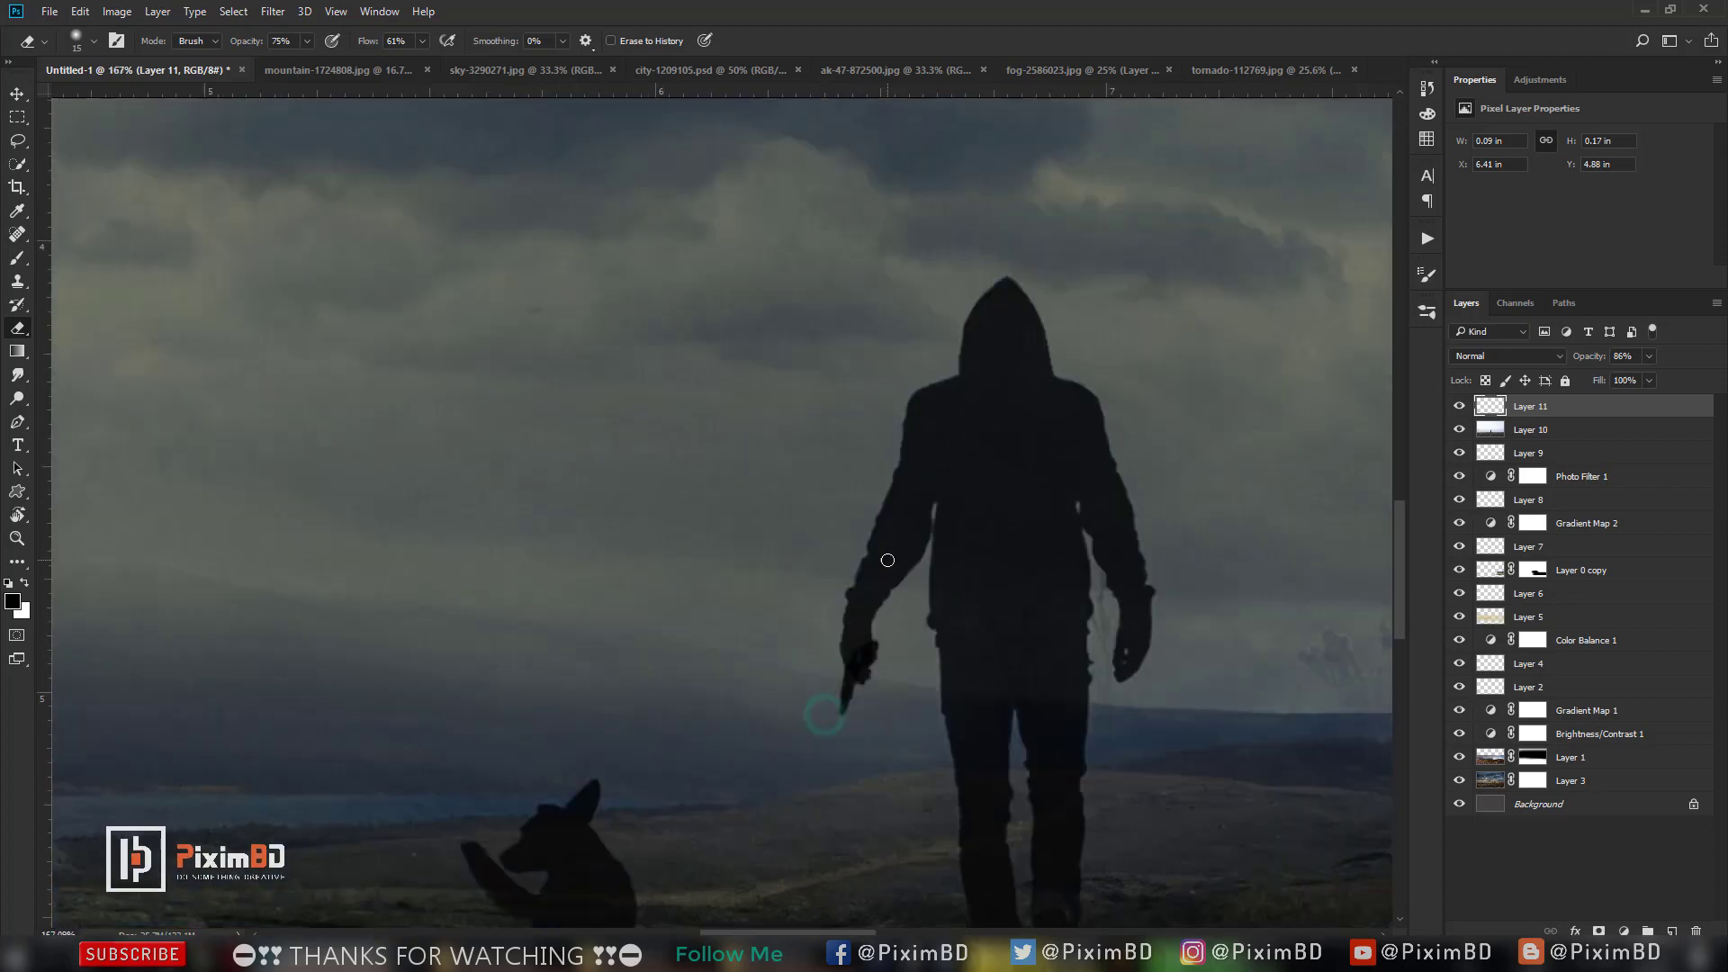
scroll(883, 555, "down", 3)
scroll(893, 555, "down", 2)
scroll(910, 555, "down", 1)
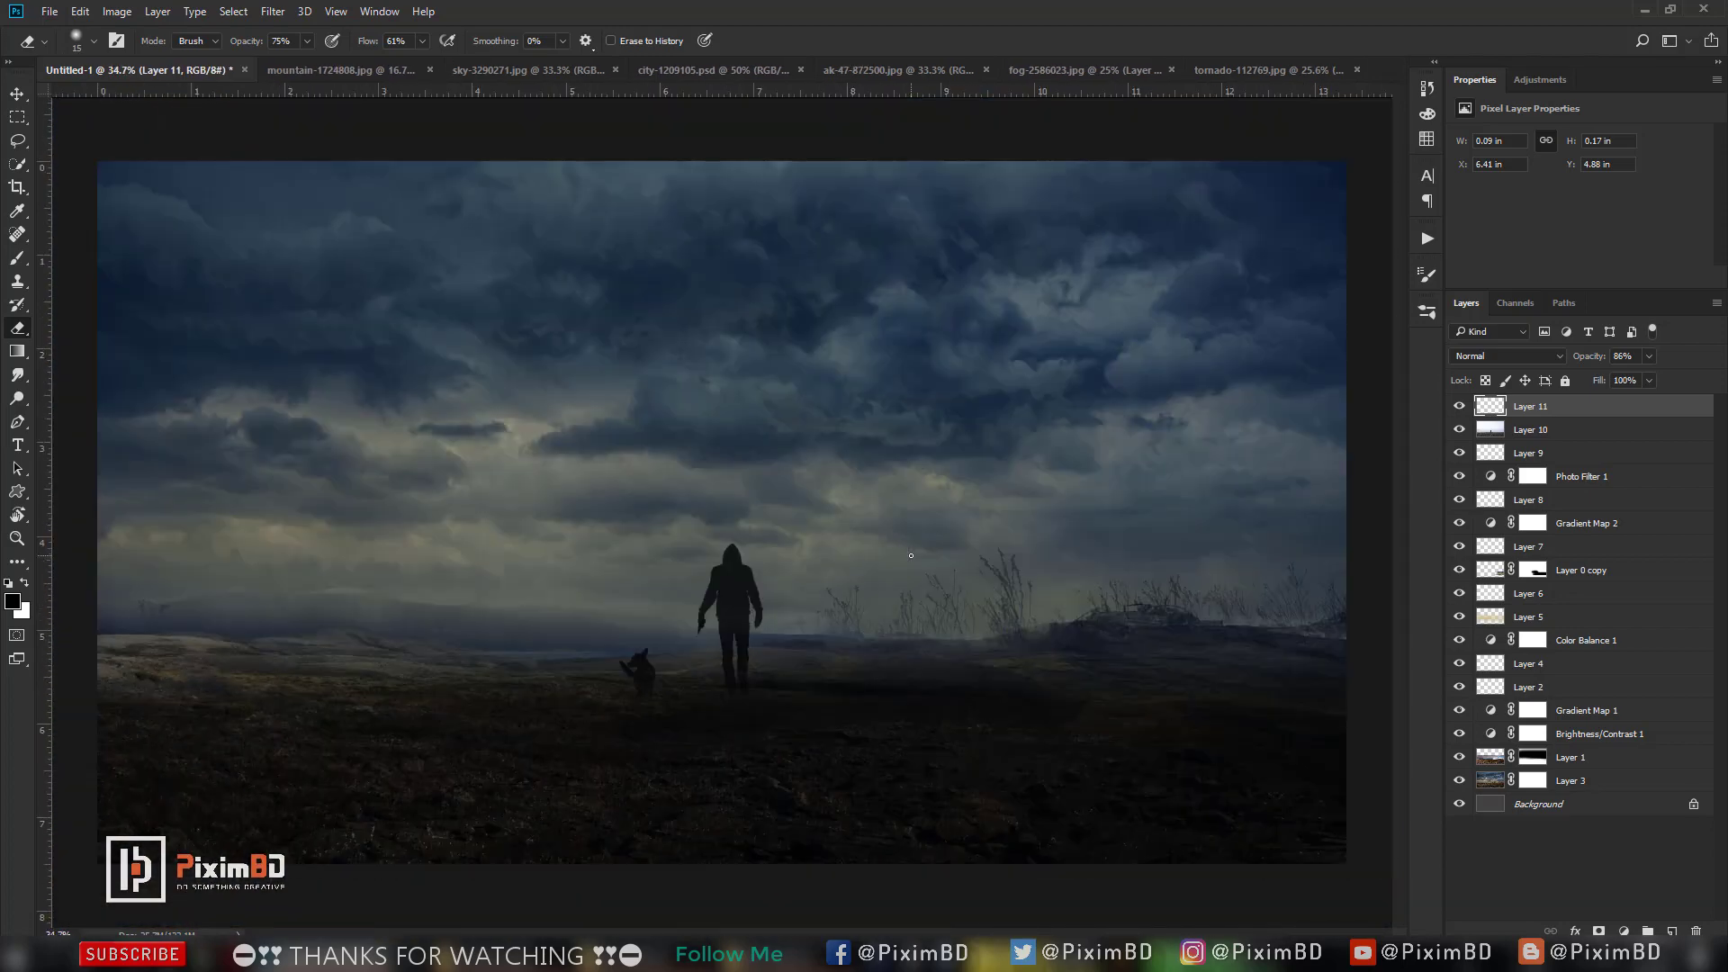
scroll(907, 563, "up", 1)
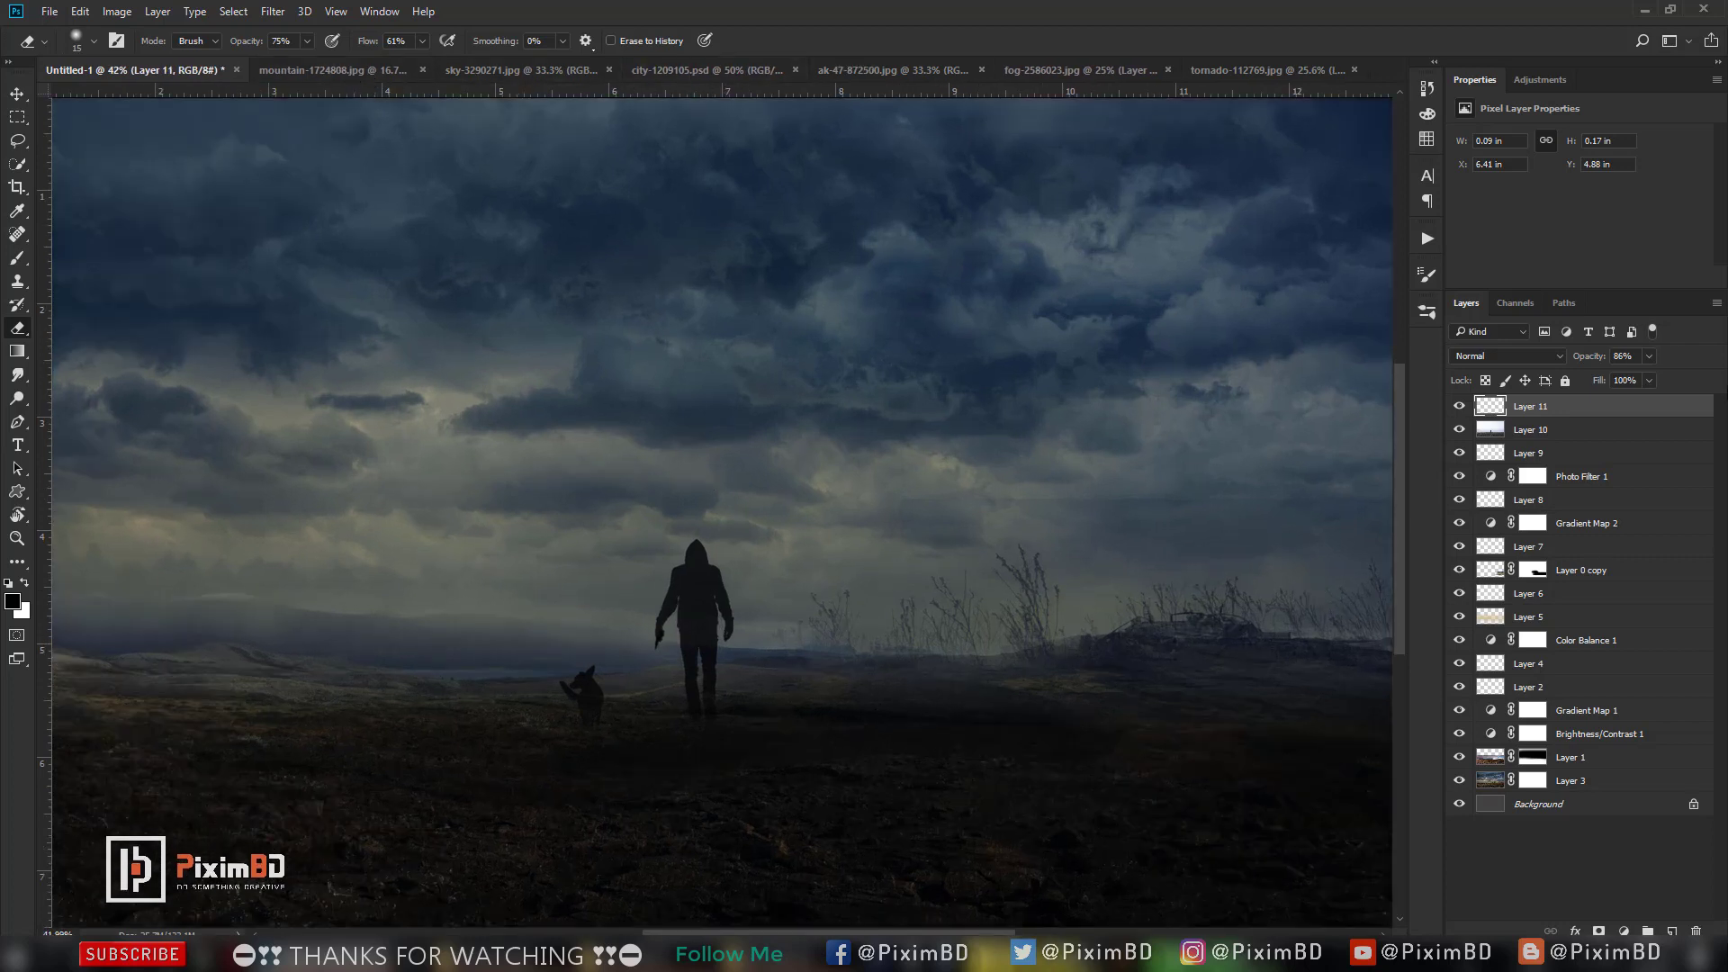
left_click(274, 12)
mouse_move(282, 210)
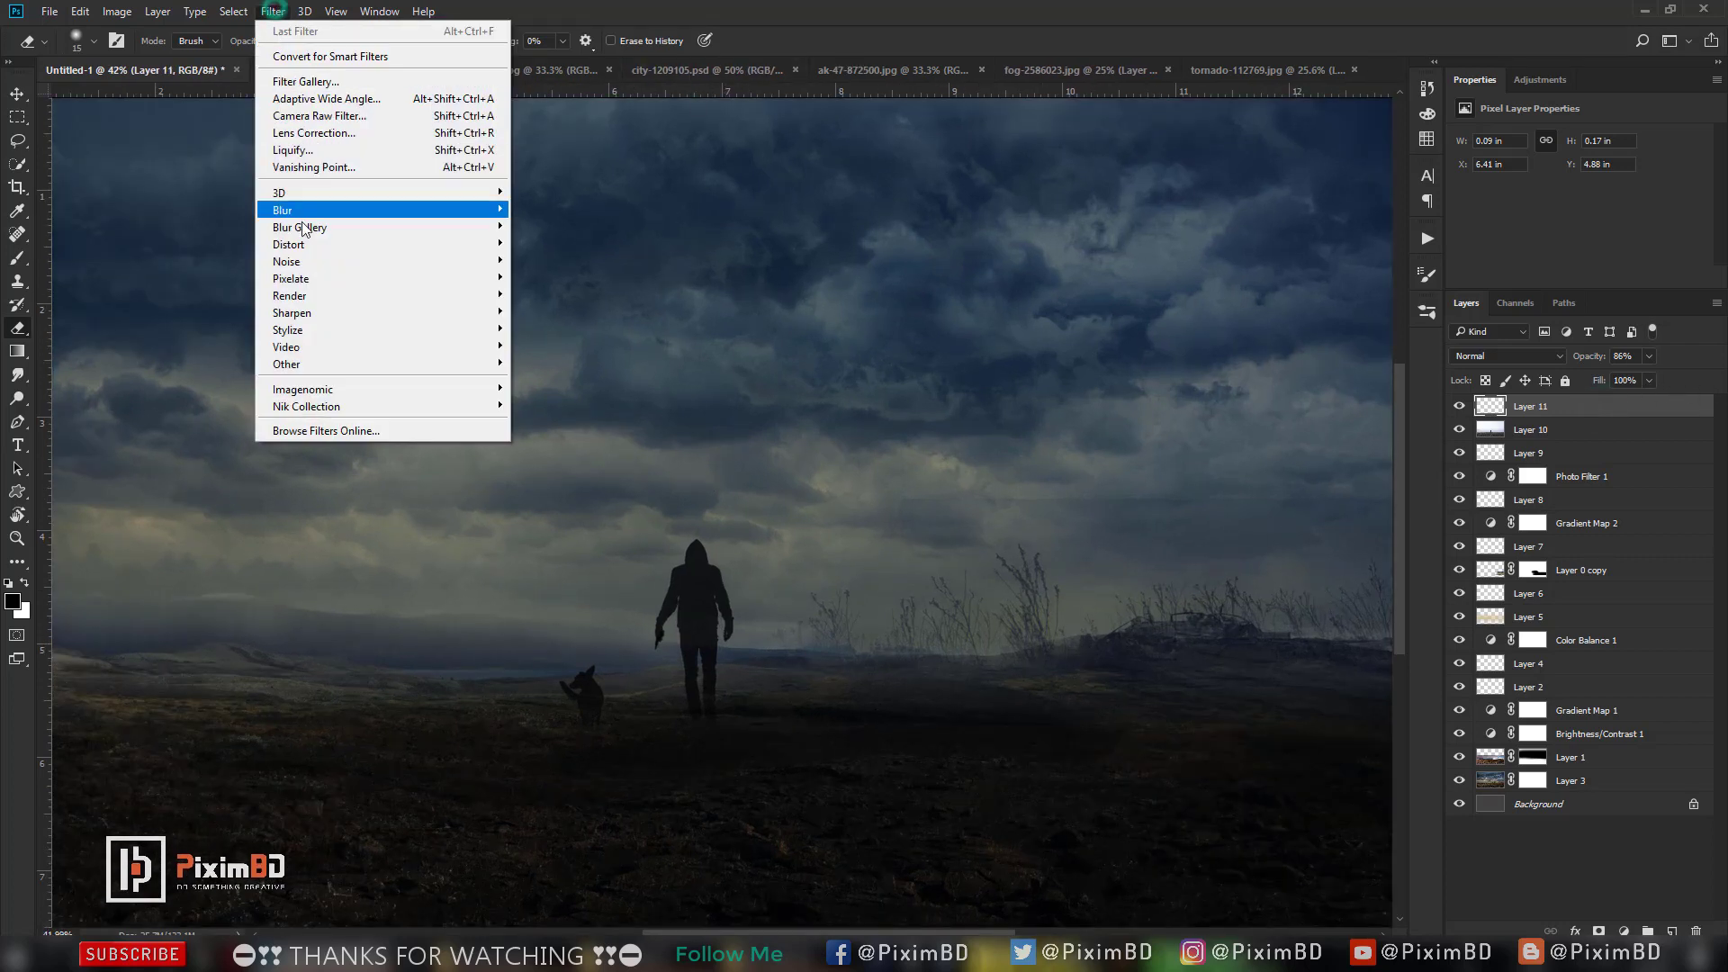
left_click(557, 277)
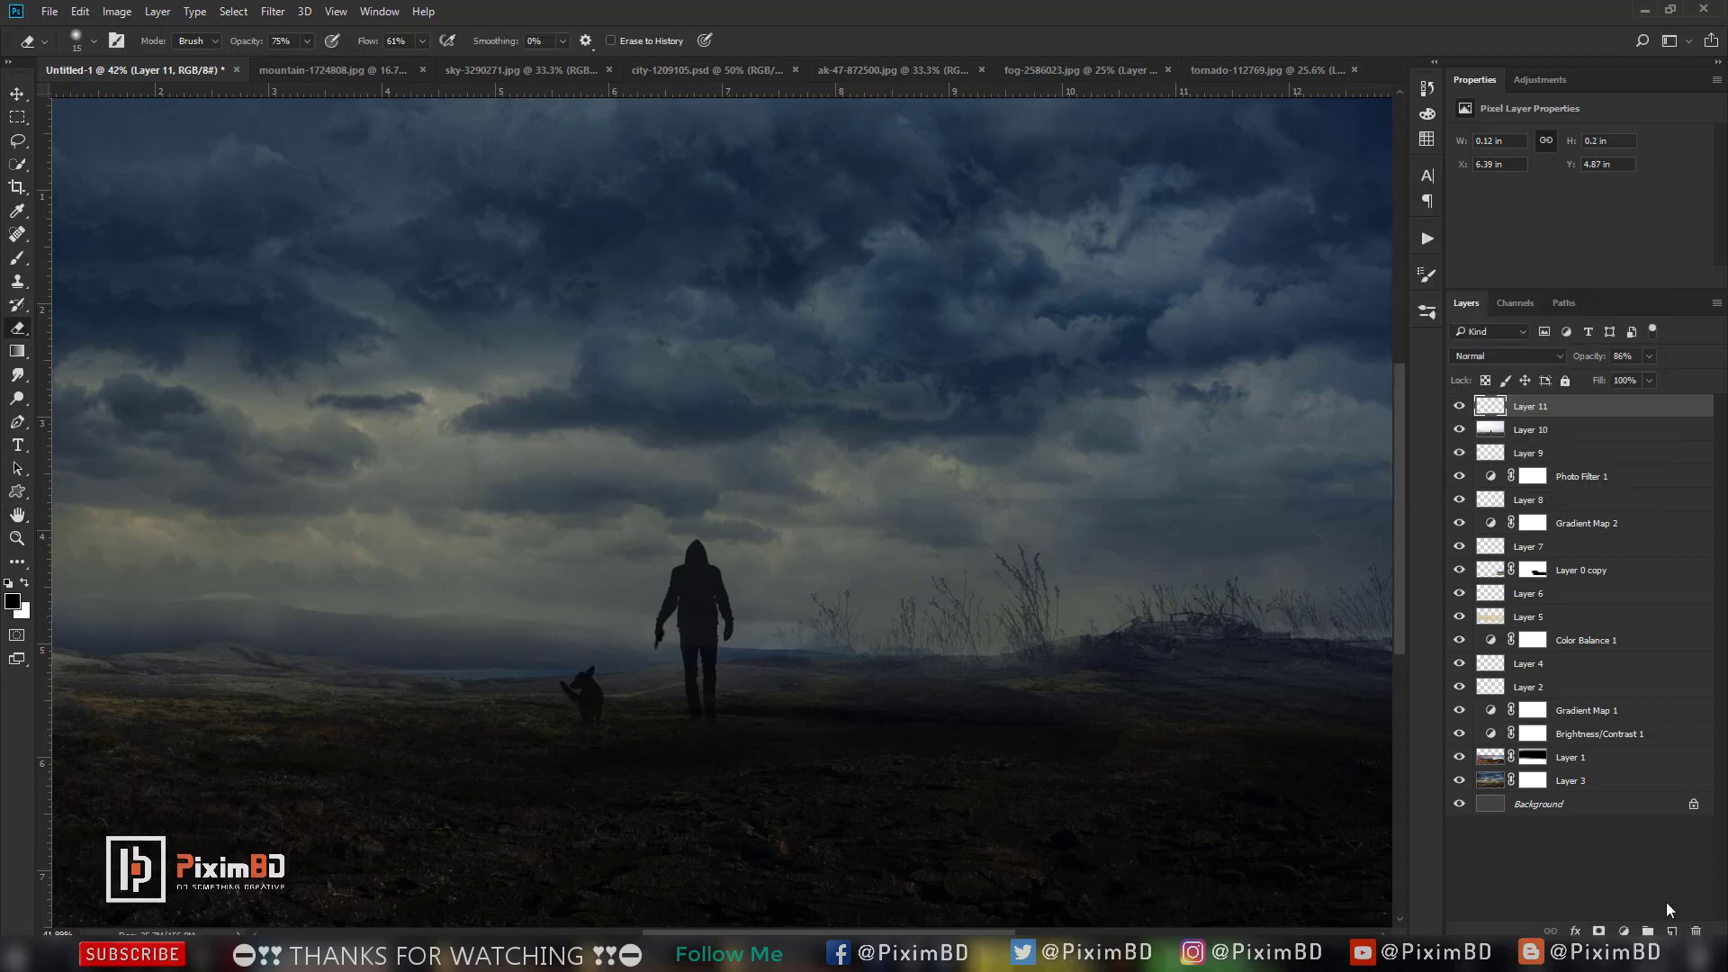
left_click(1671, 930)
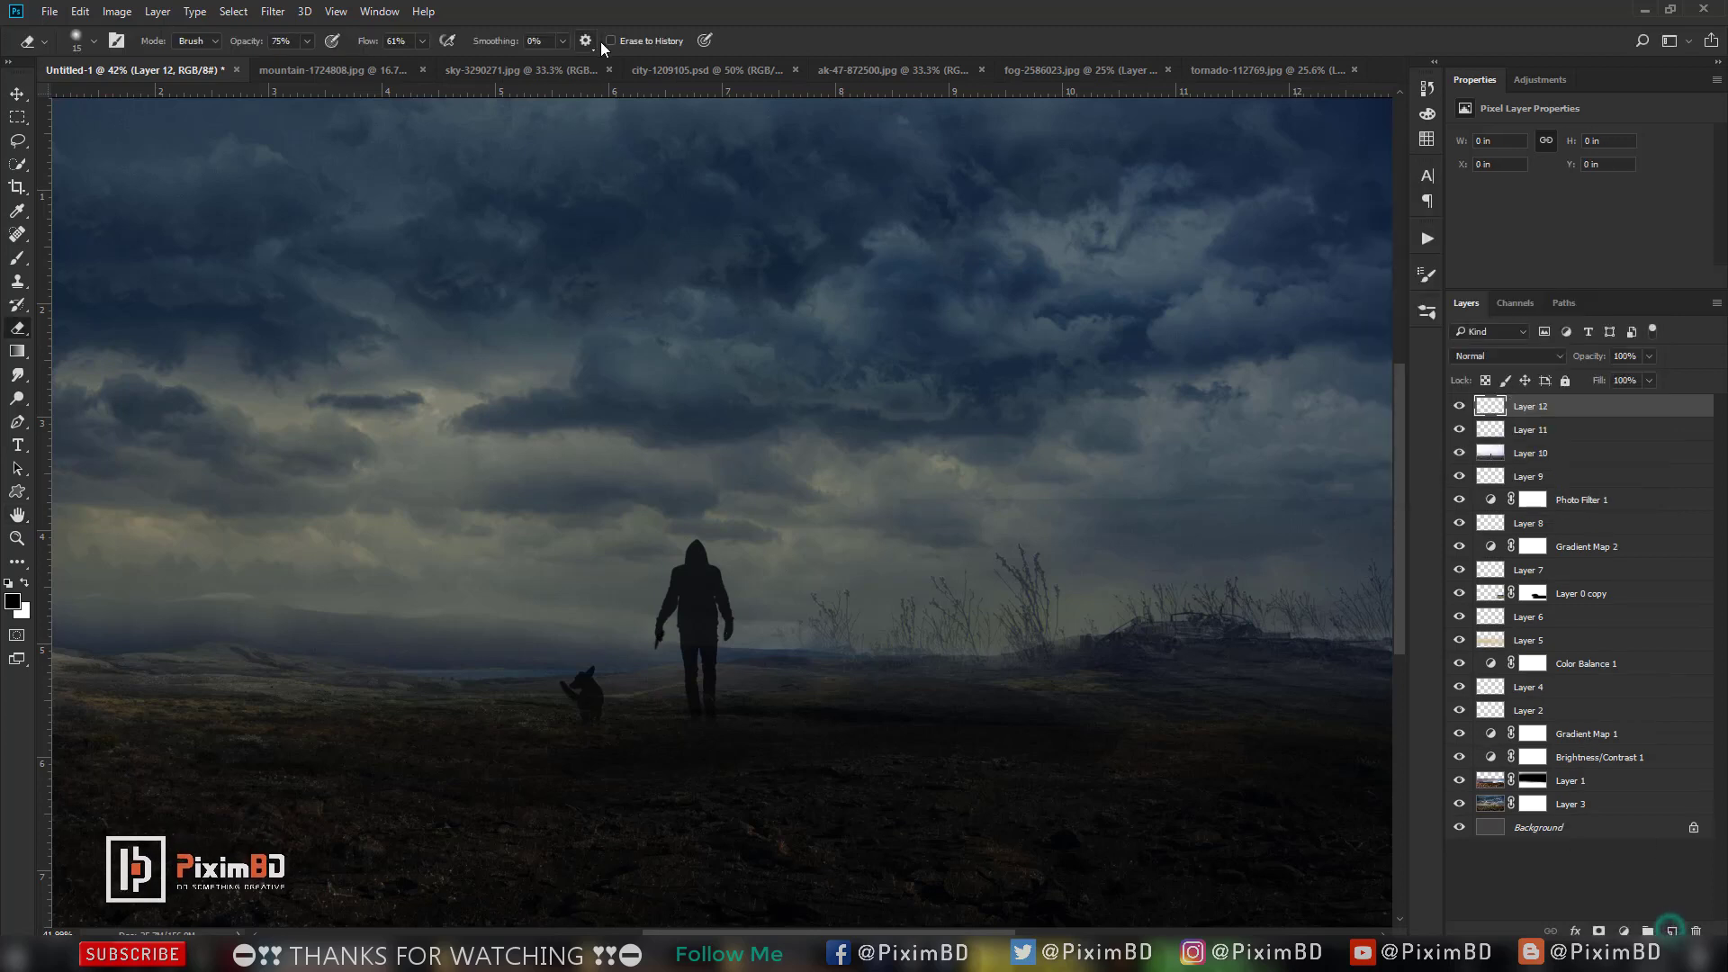
Bring the masked city skyline from city-1209105.psd into the composite, enlarged and positioned.
left_click(708, 71)
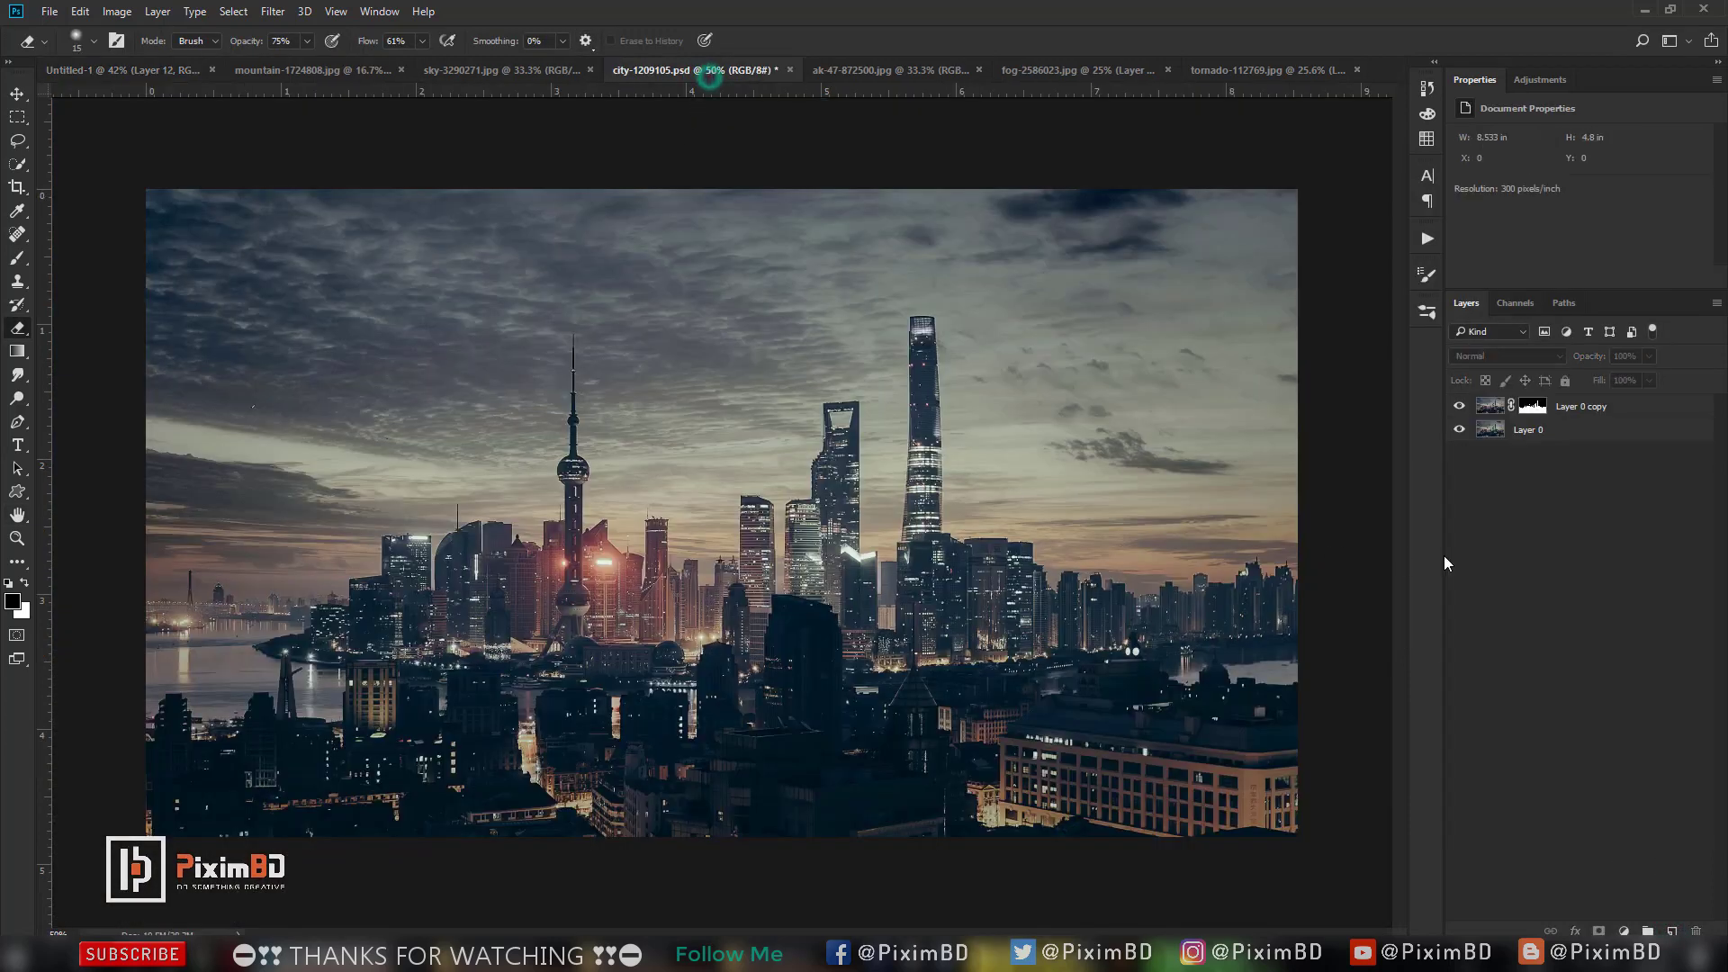
left_click(1458, 430)
left_click(1458, 430)
mouse_move(1579, 406)
left_mouse_down()
mouse_move(607, 280)
mouse_move(718, 537)
left_mouse_up()
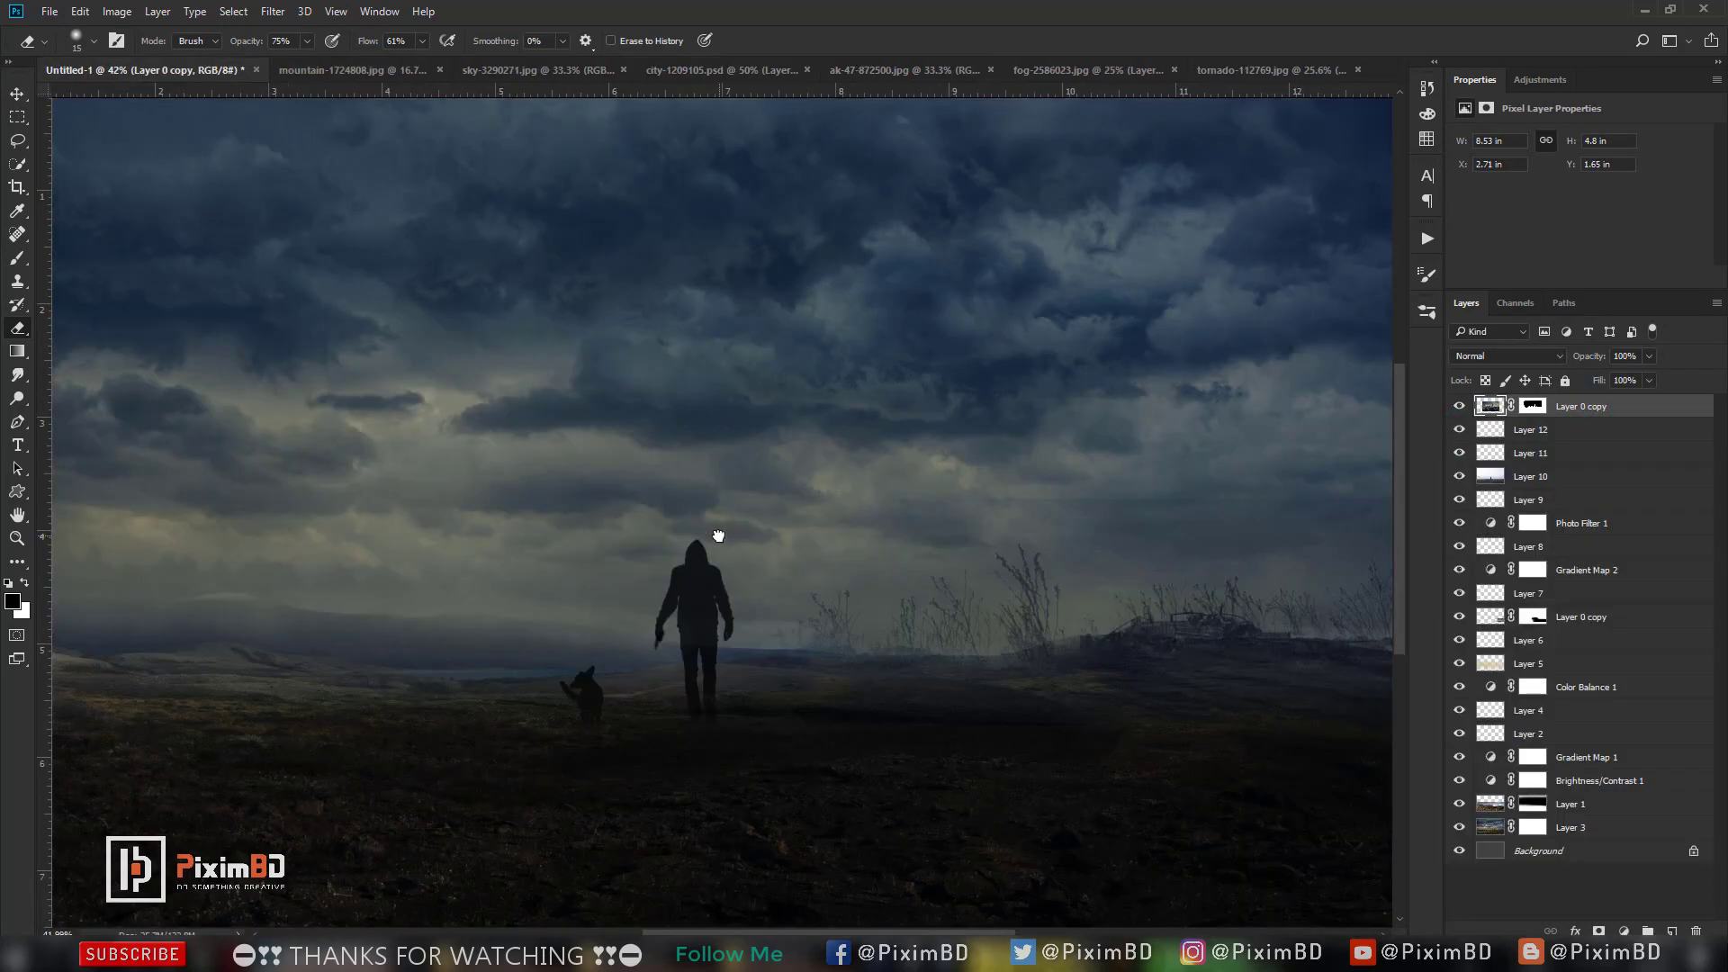
scroll(766, 566, "down", 2)
key("ctrl+t")
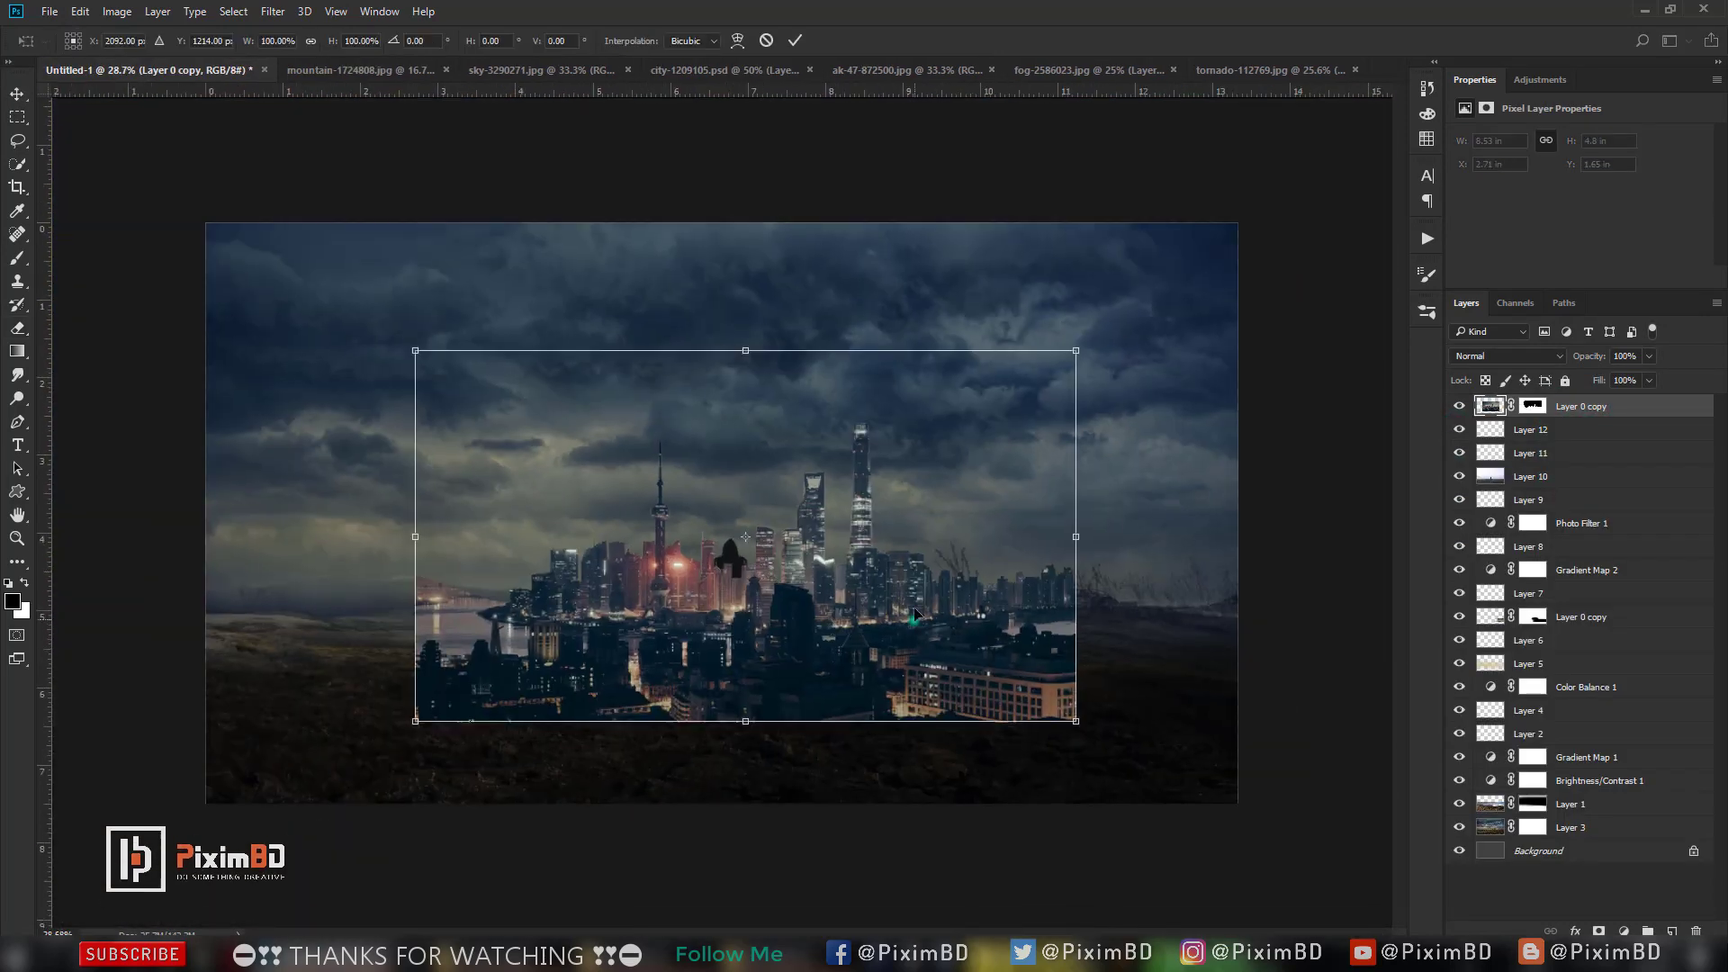
left_click_drag(821, 624, 803, 541)
left_click_drag(1046, 634, 1170, 681)
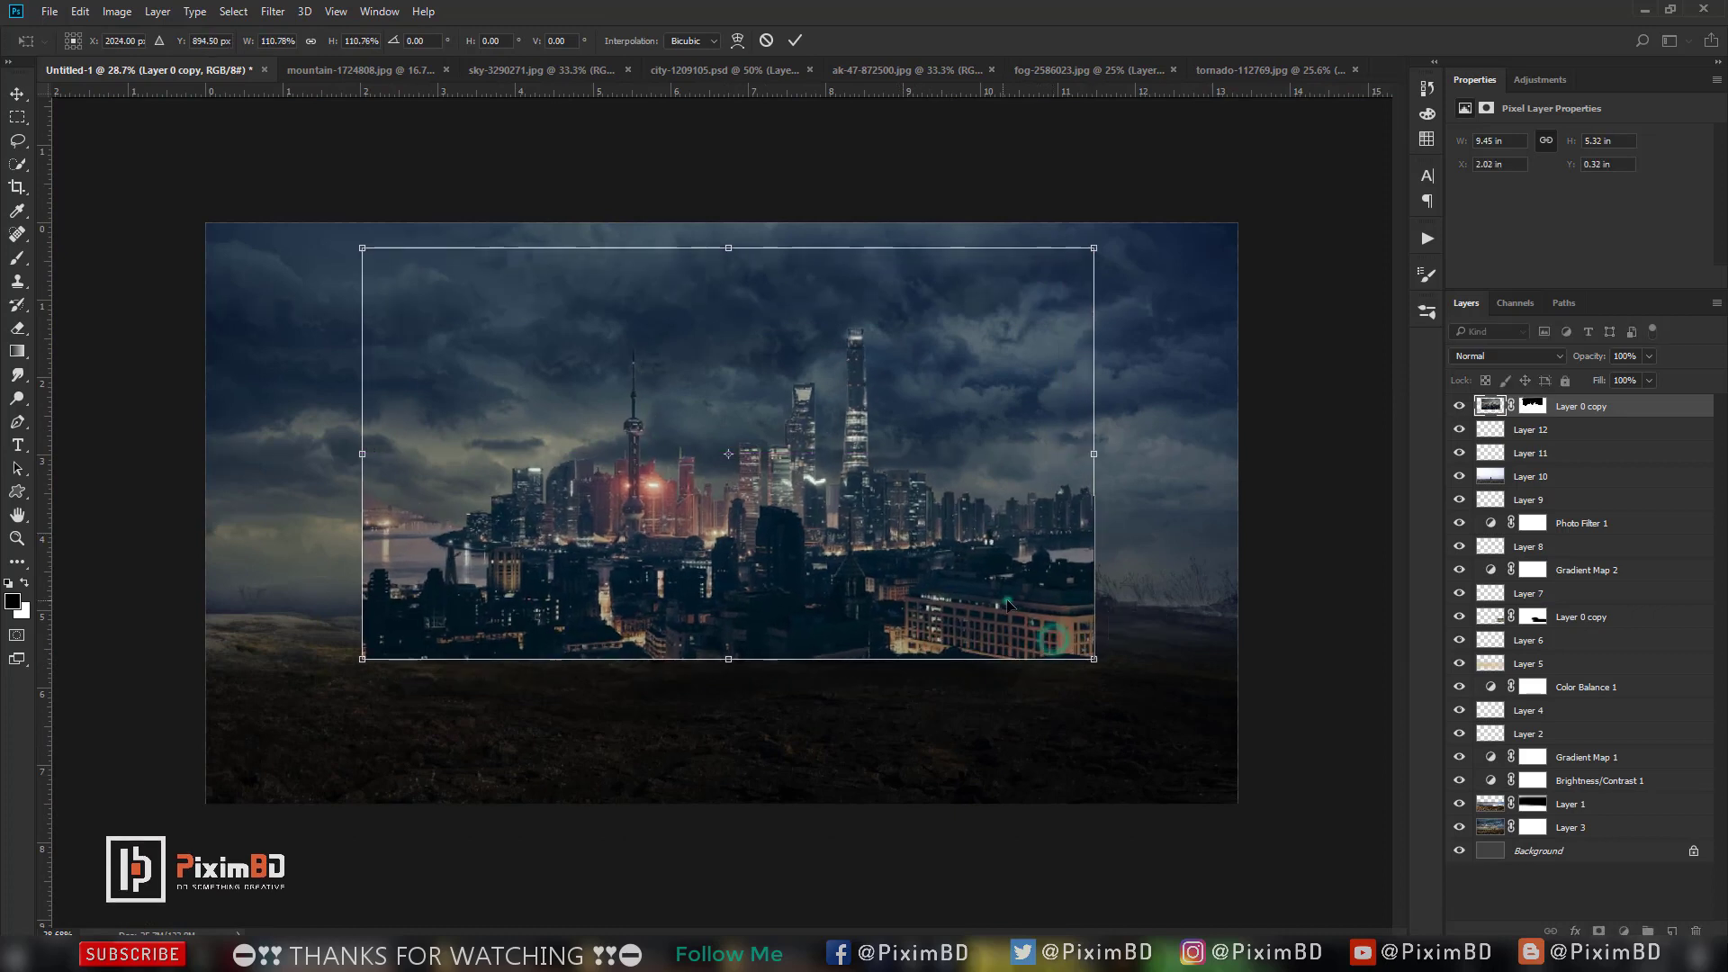
left_click_drag(765, 468, 907, 479)
key("Return")
Place the city layer beneath Layer 1 and nudge it left and down.
key("e")
left_click_drag(1566, 407, 1618, 808)
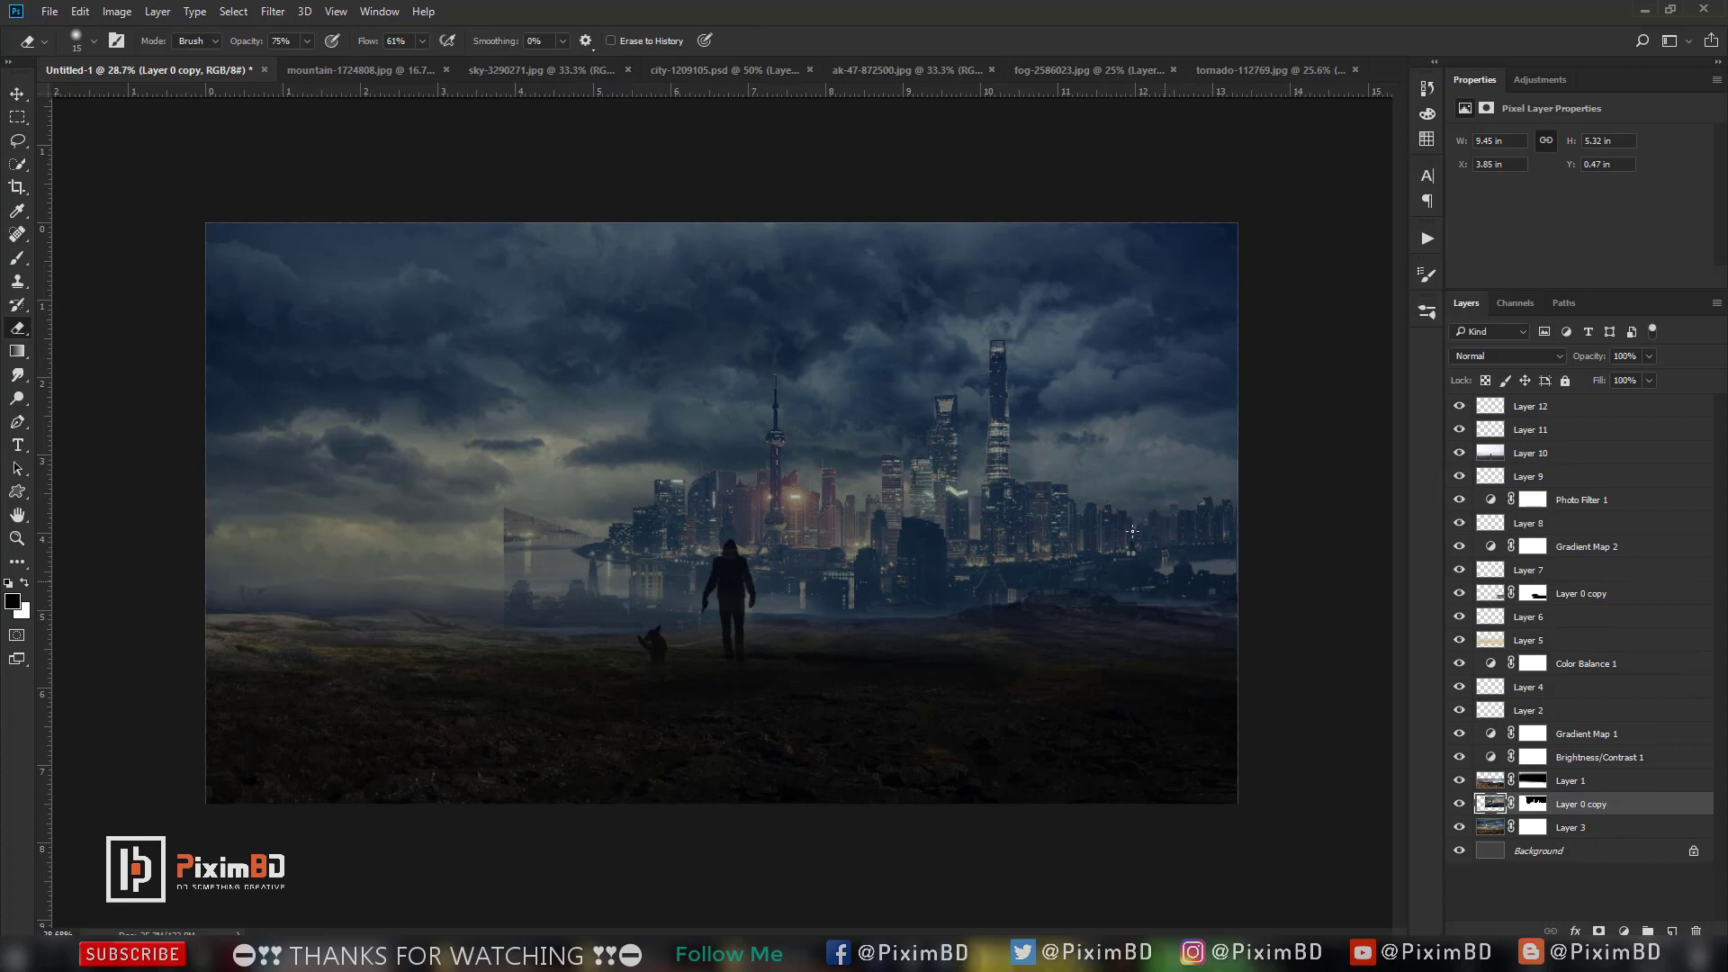
key("ctrl+t")
mouse_move(1161, 563)
left_mouse_down()
mouse_move(1110, 596)
mouse_move(1141, 568)
left_mouse_up()
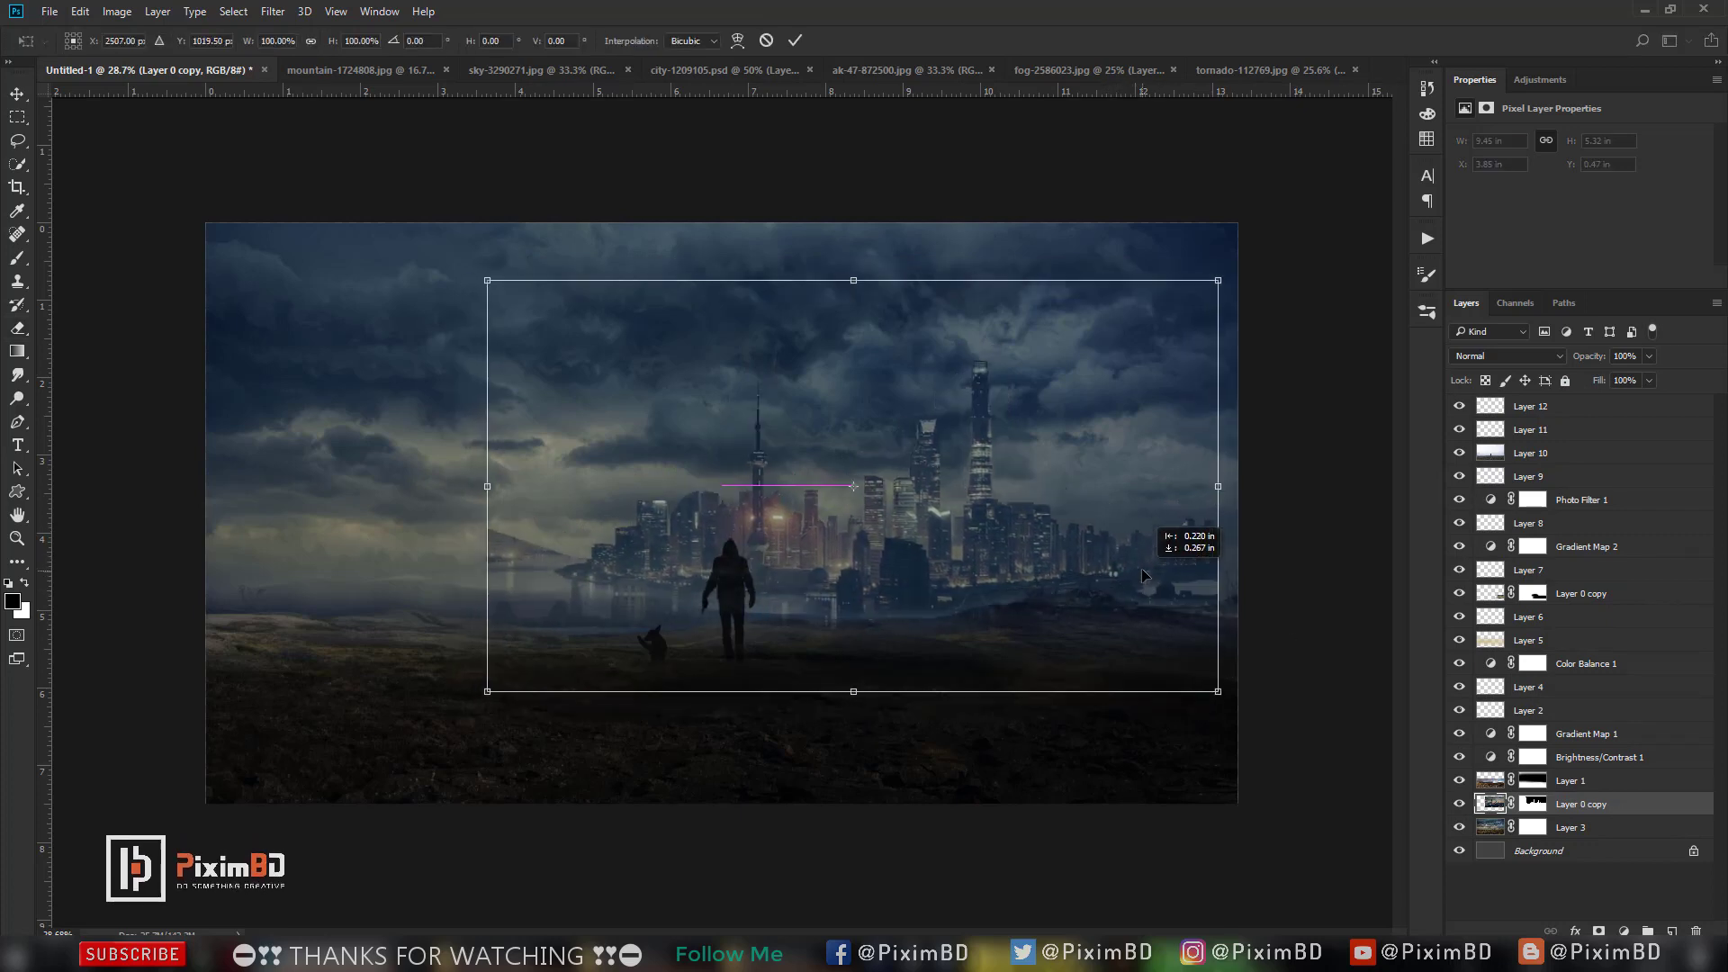
key("Return")
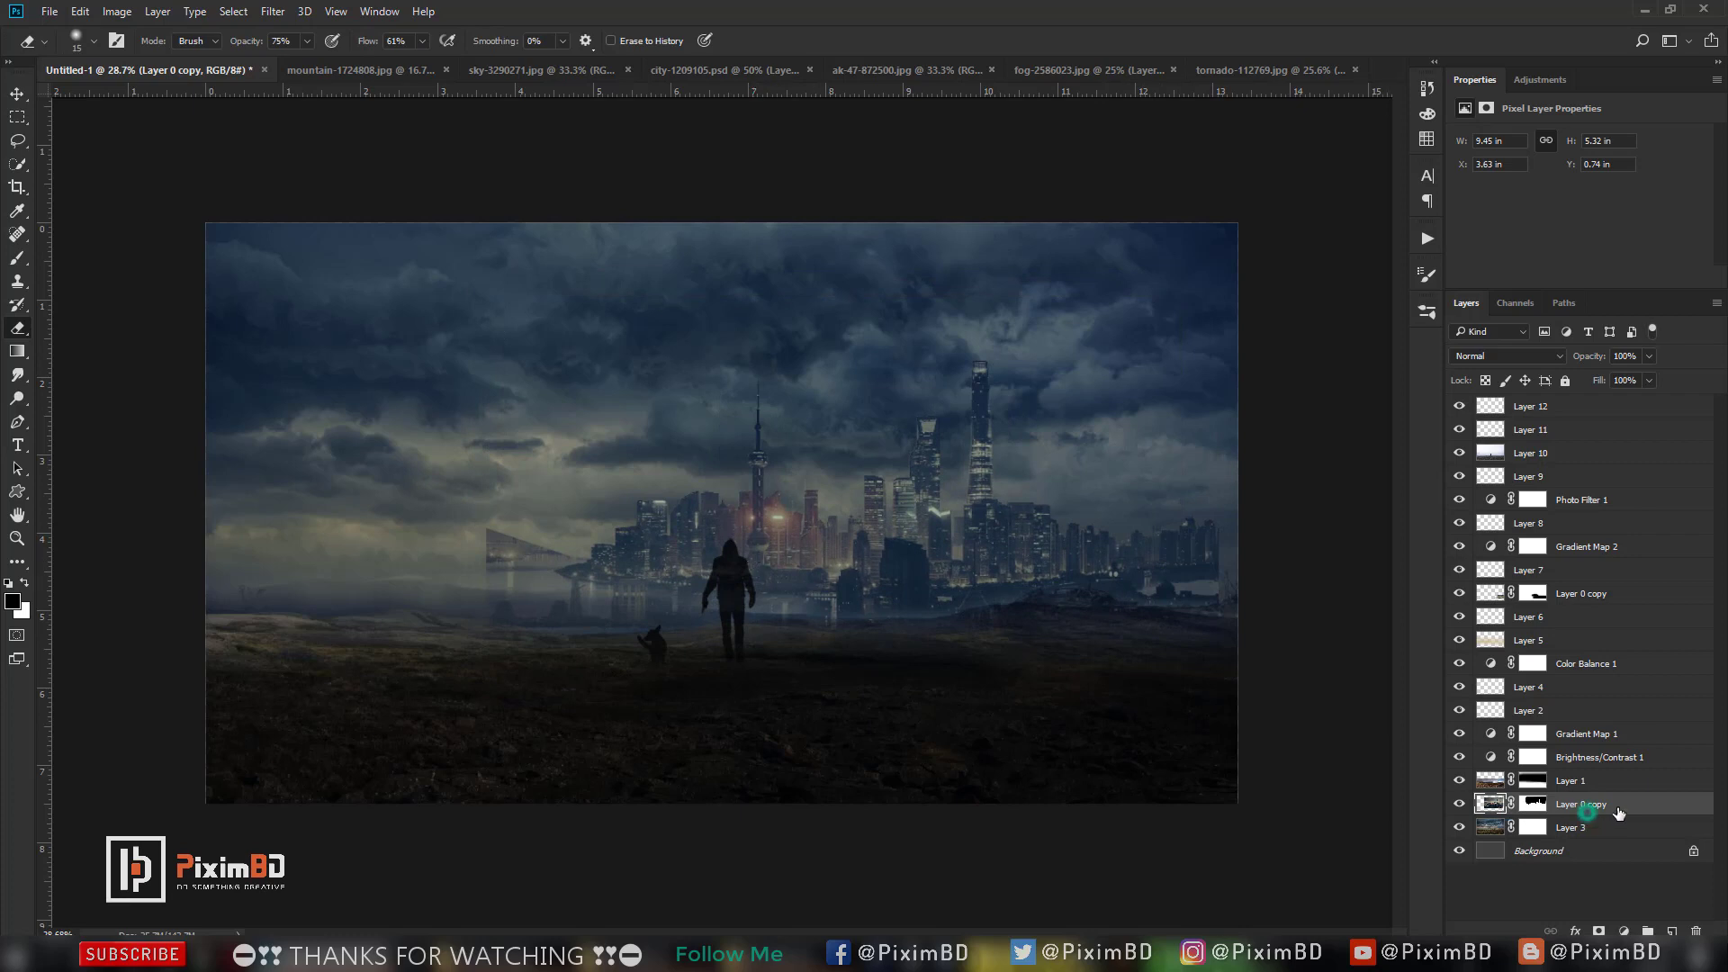
mouse_move(1618, 813)
left_mouse_down()
mouse_move(1605, 767)
mouse_move(1620, 829)
mouse_move(1576, 400)
mouse_move(1624, 450)
mouse_move(1674, 800)
left_mouse_up()
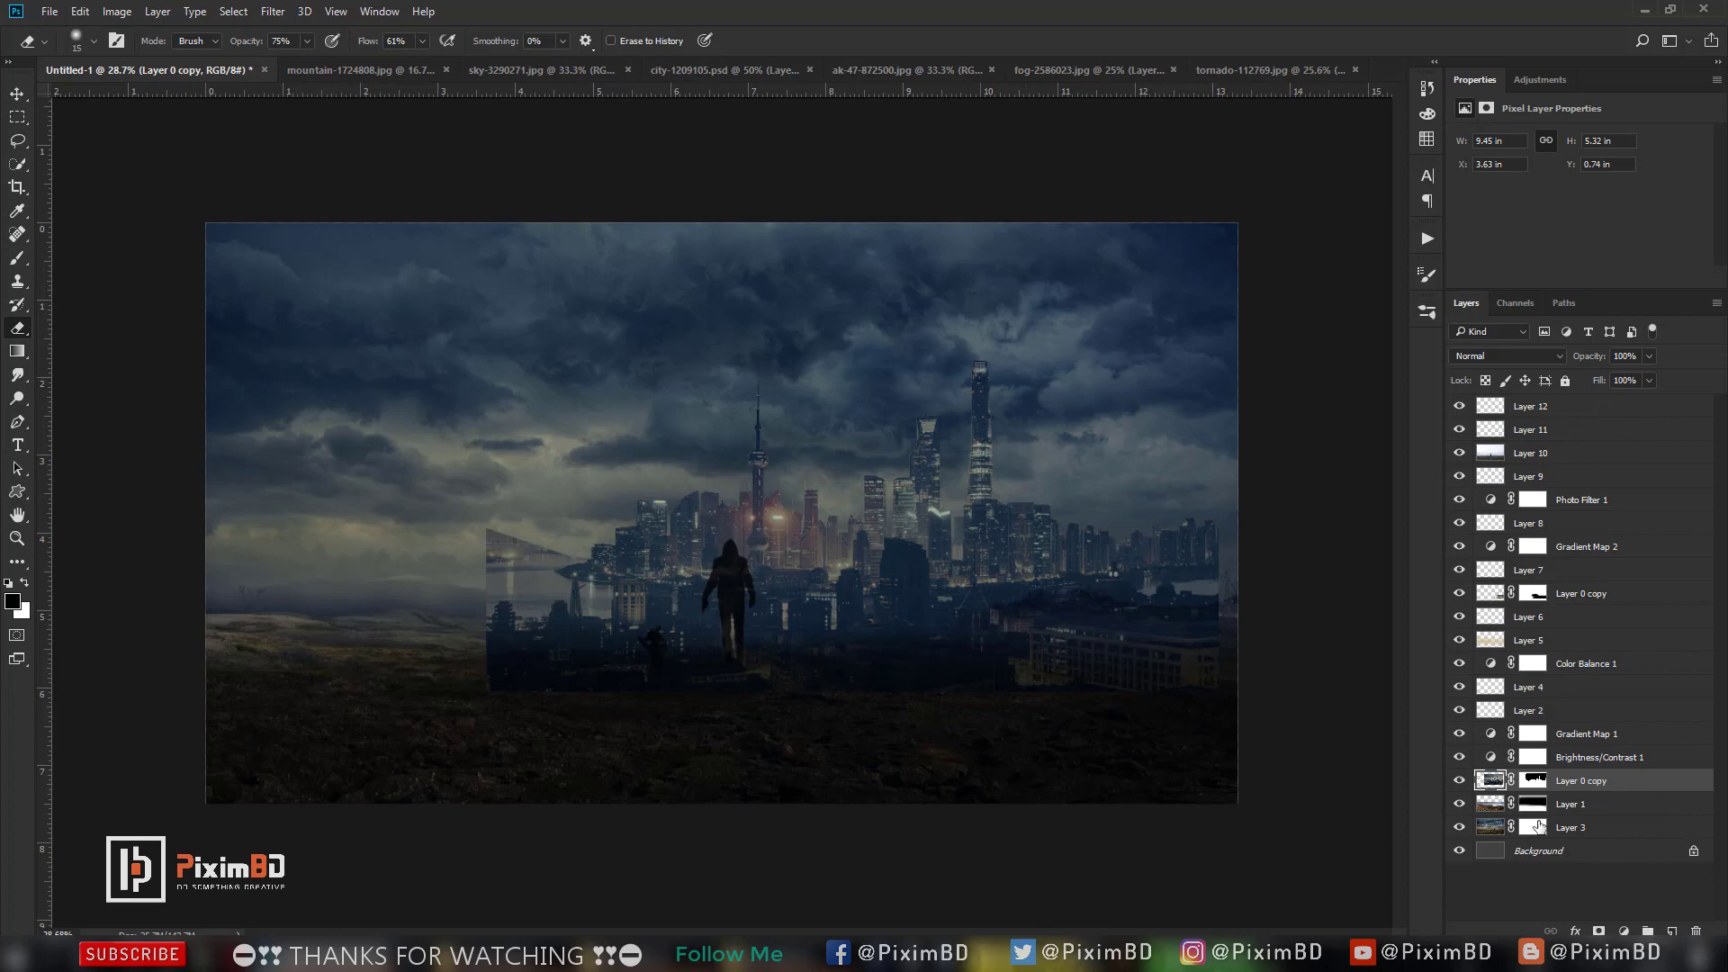
left_click_drag(1540, 780, 1539, 815)
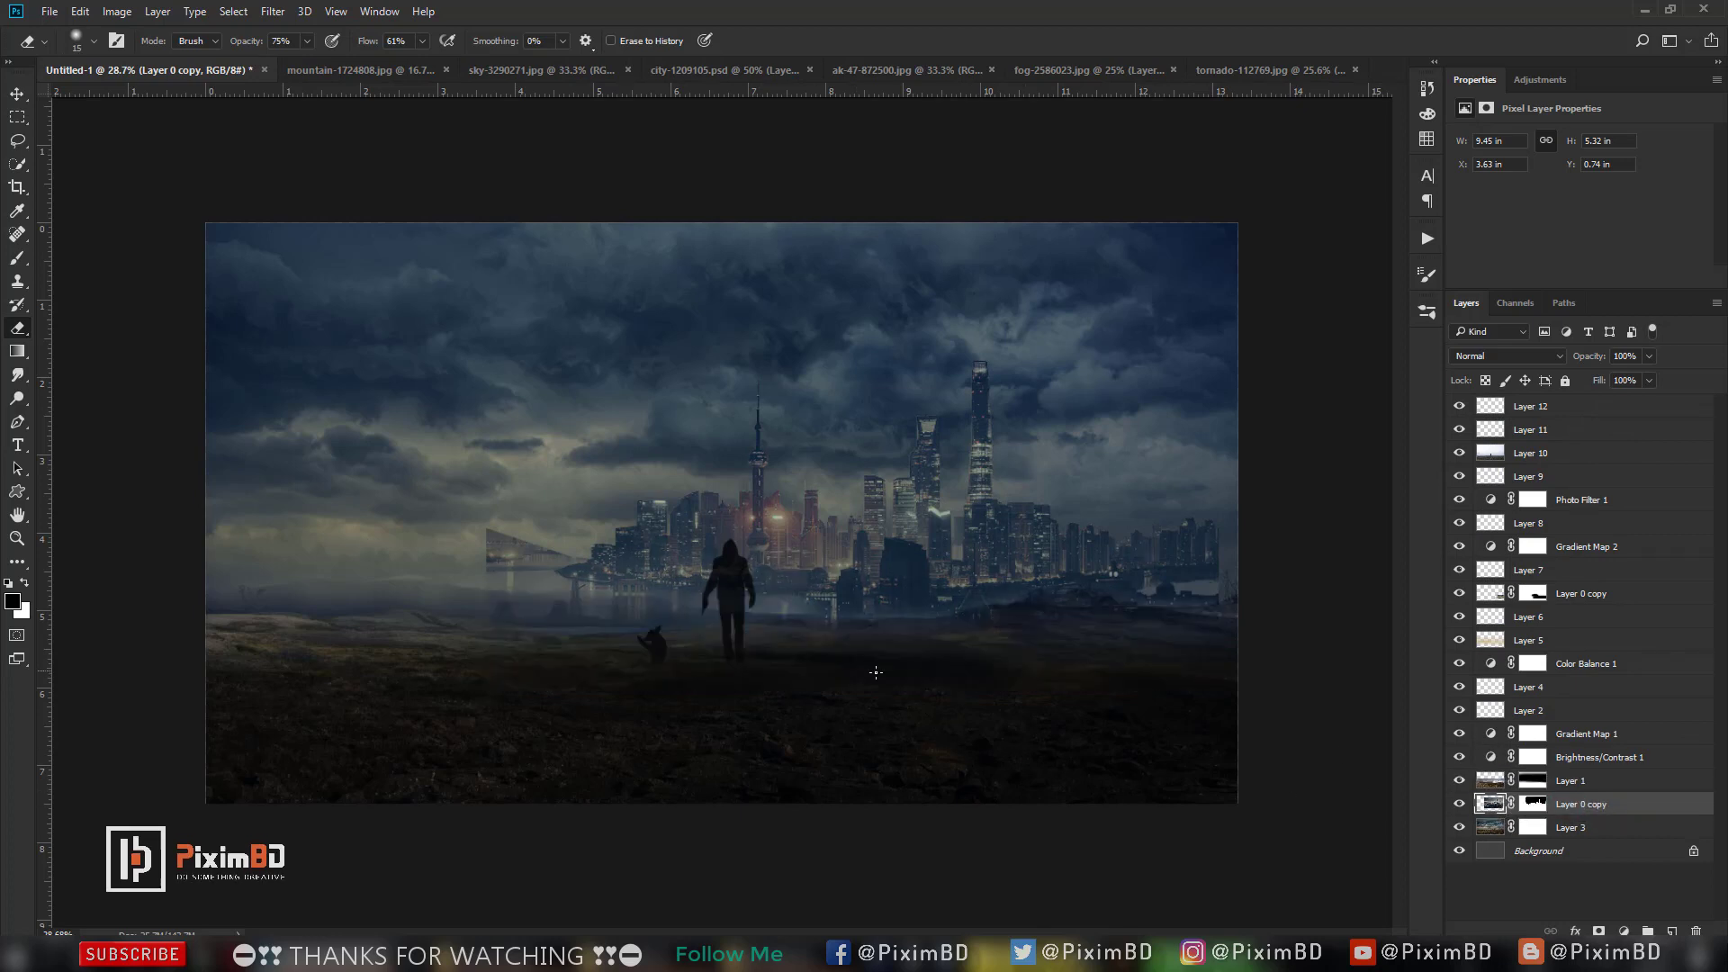
Mask out city remnants over the right ground and shift the city left.
scroll(616, 656, "up", 1)
scroll(616, 656, "up", 1)
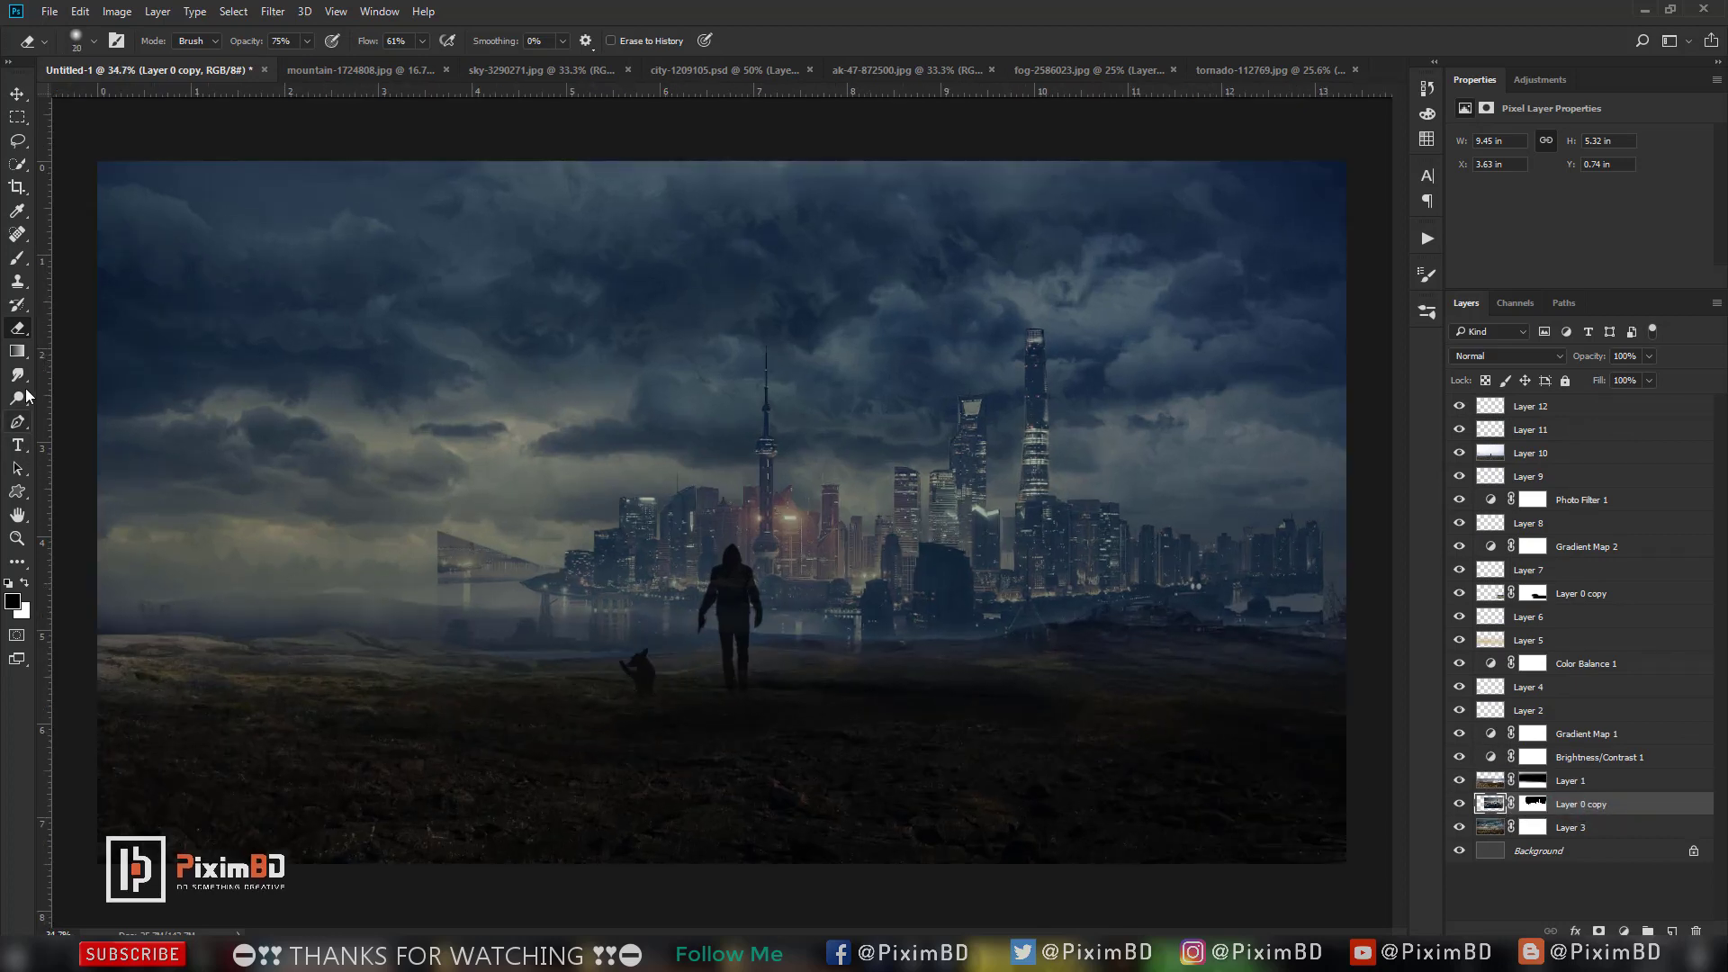
left_click(17, 352)
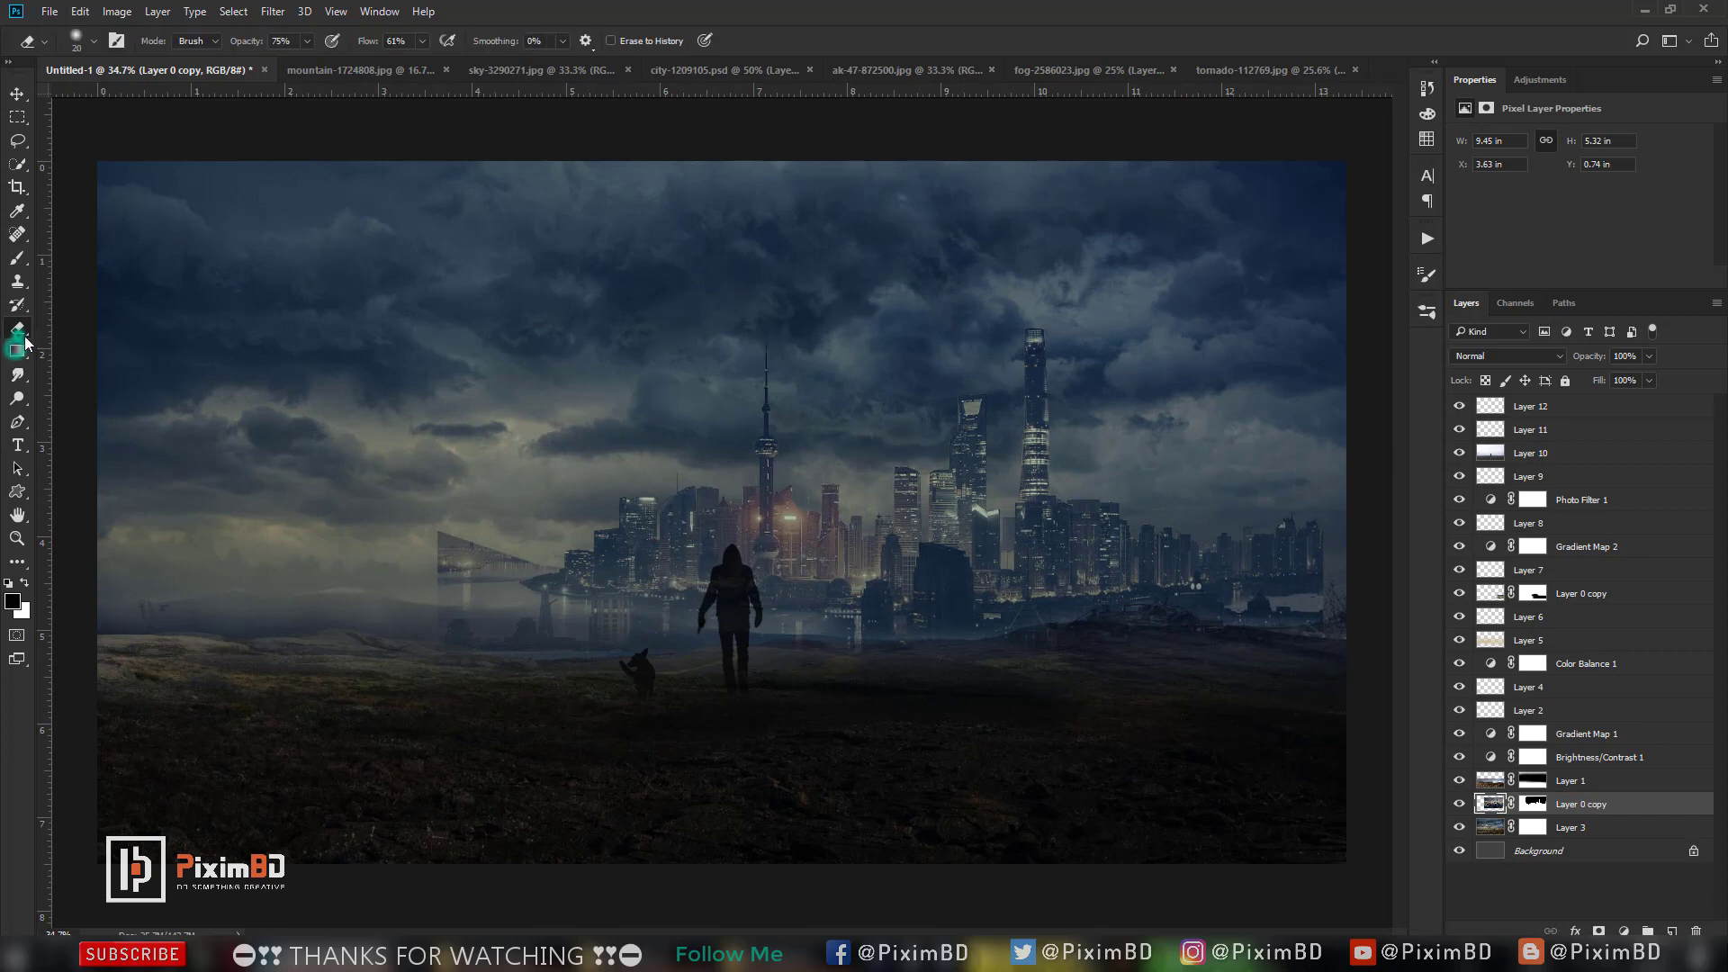
left_click(1535, 806)
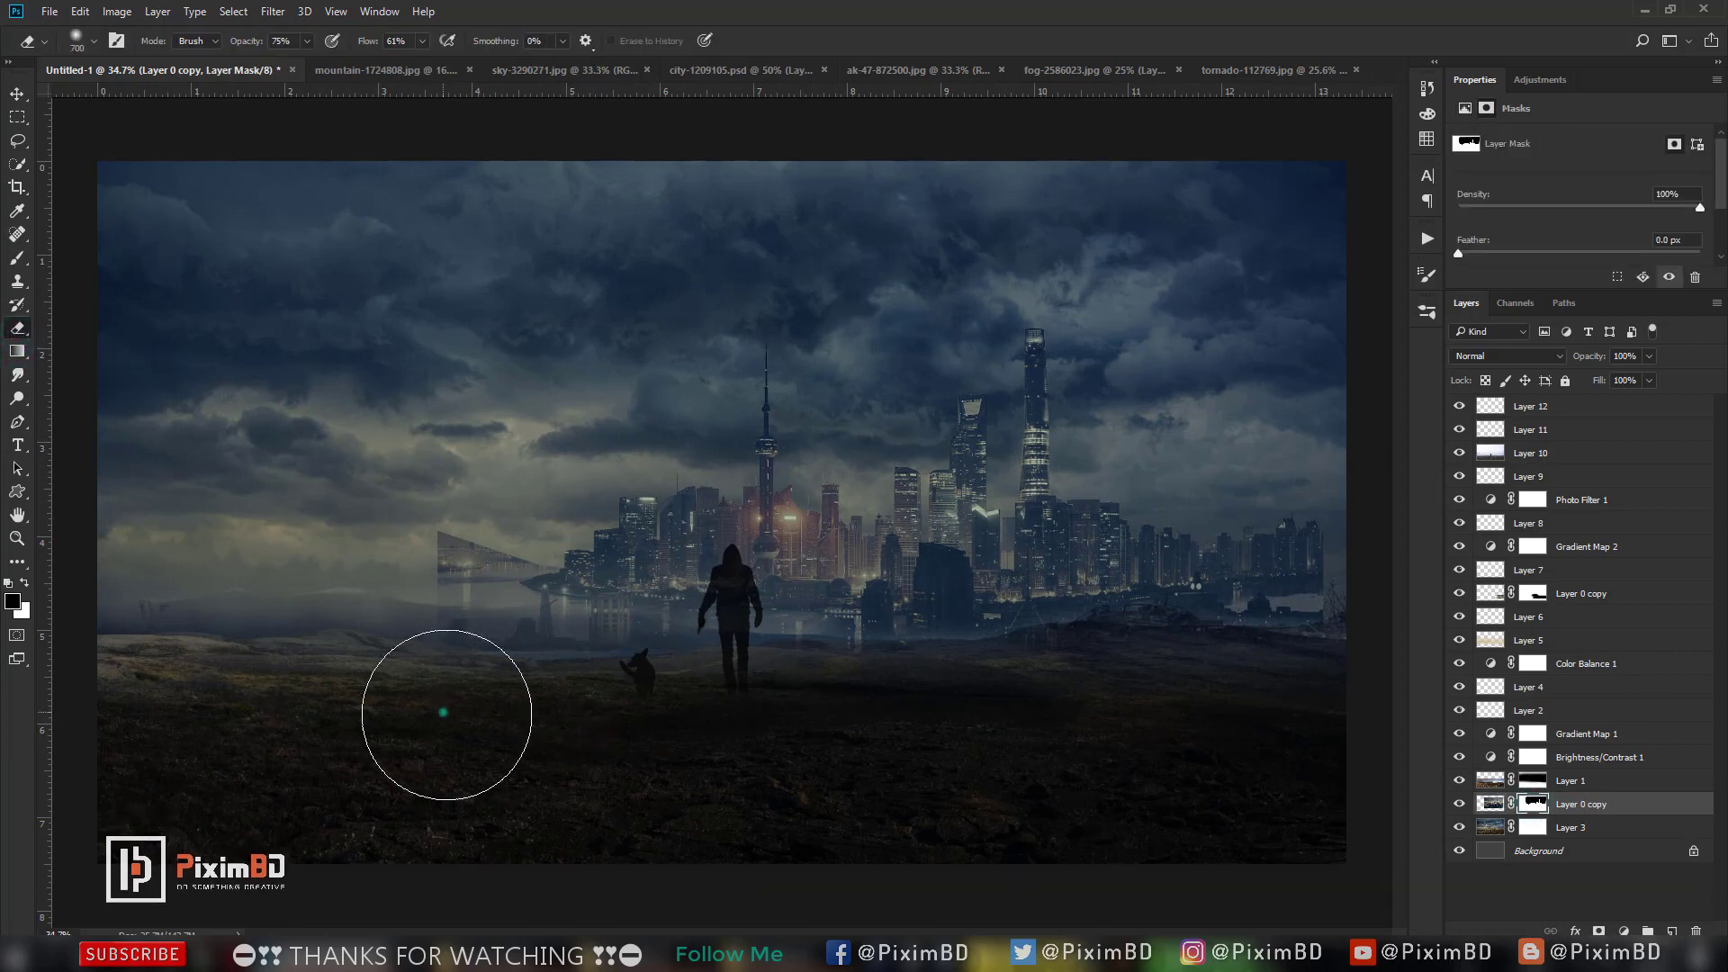
left_click(1029, 732)
left_click(1069, 716)
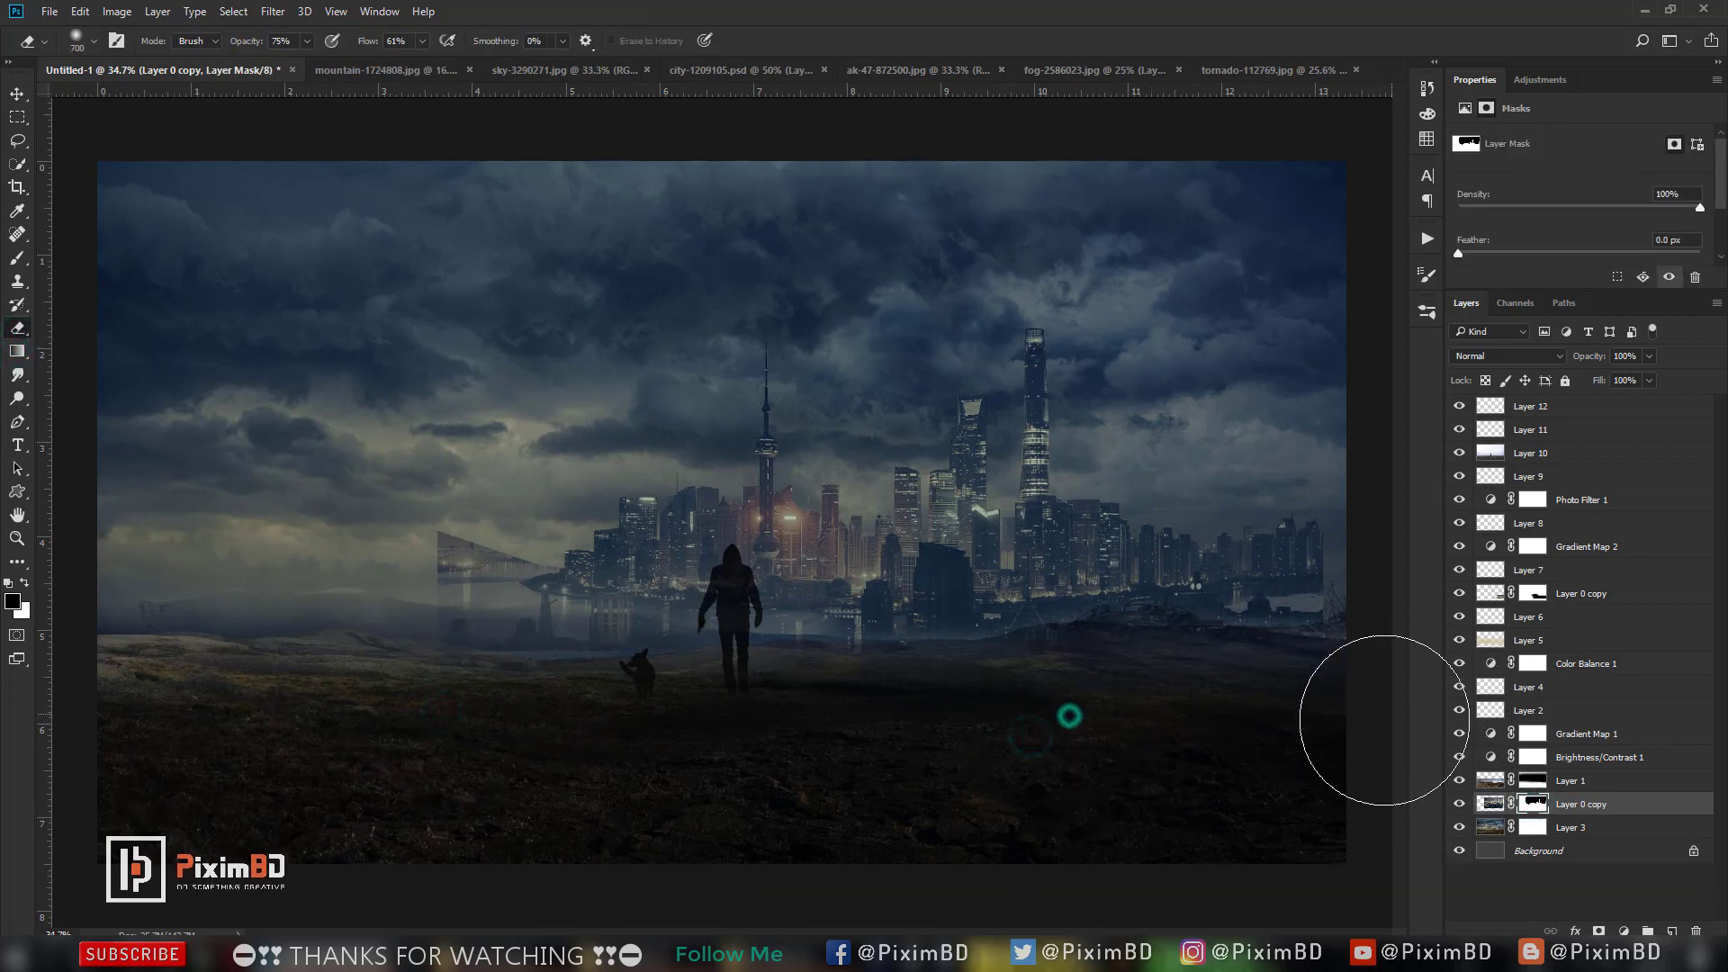
key("ctrl+t")
mouse_move(1168, 519)
left_mouse_down()
mouse_move(974, 583)
mouse_move(946, 615)
left_mouse_up()
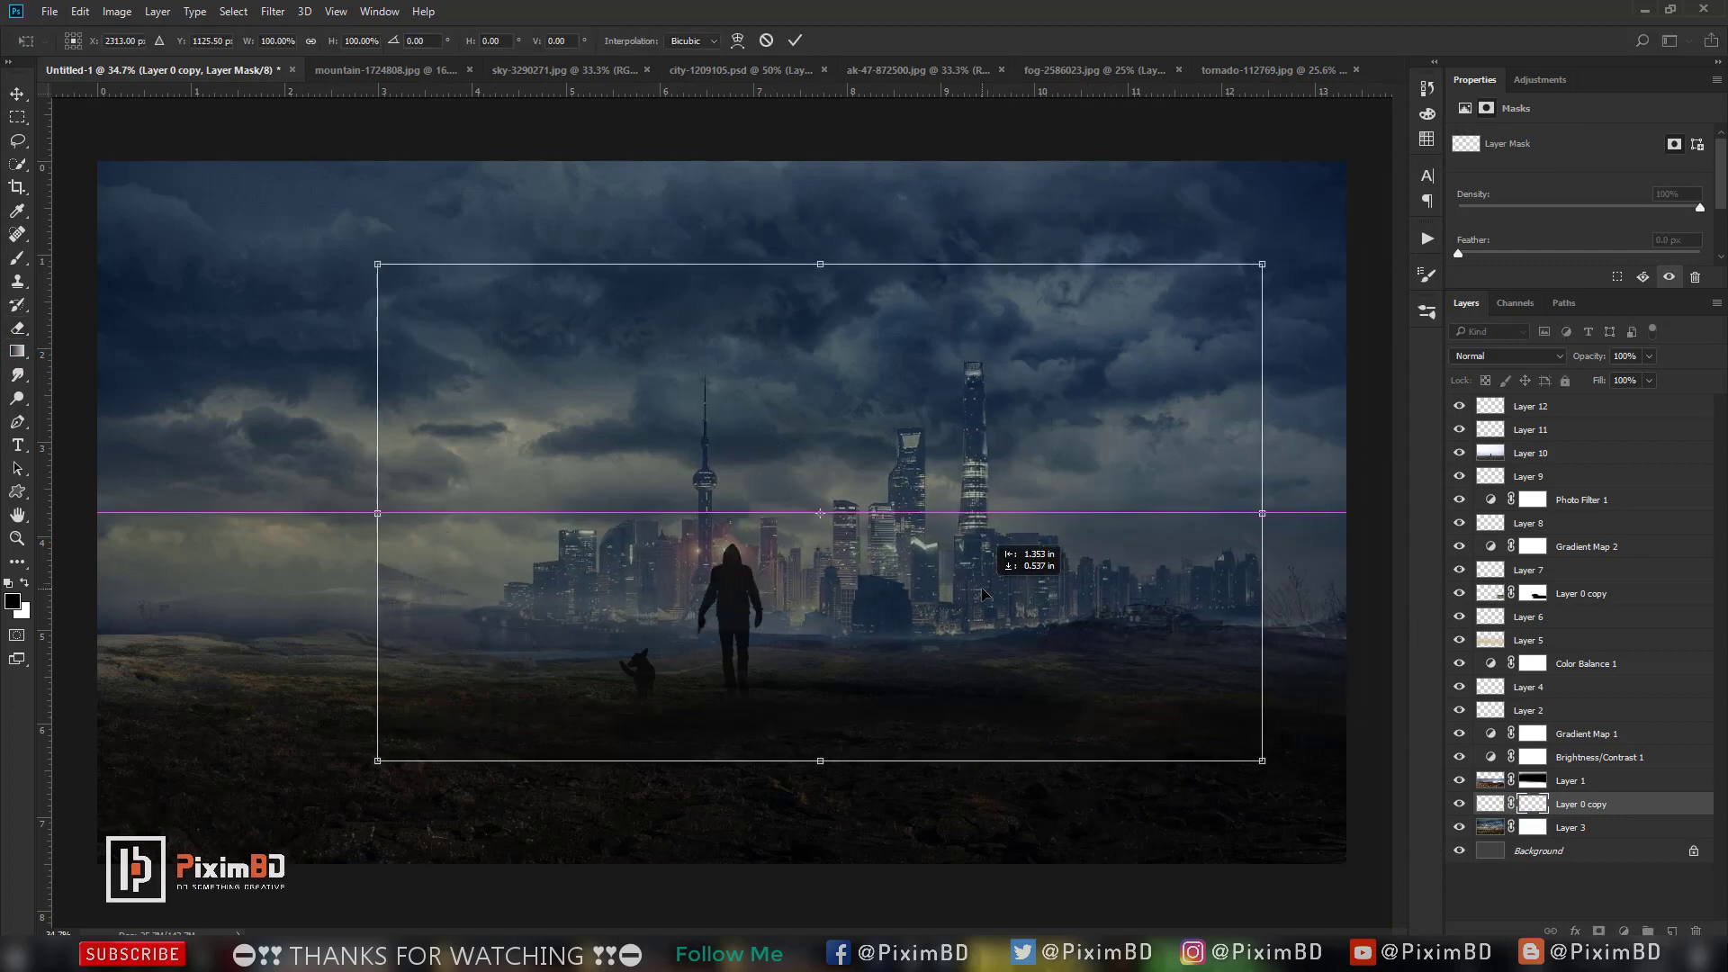
key("e")
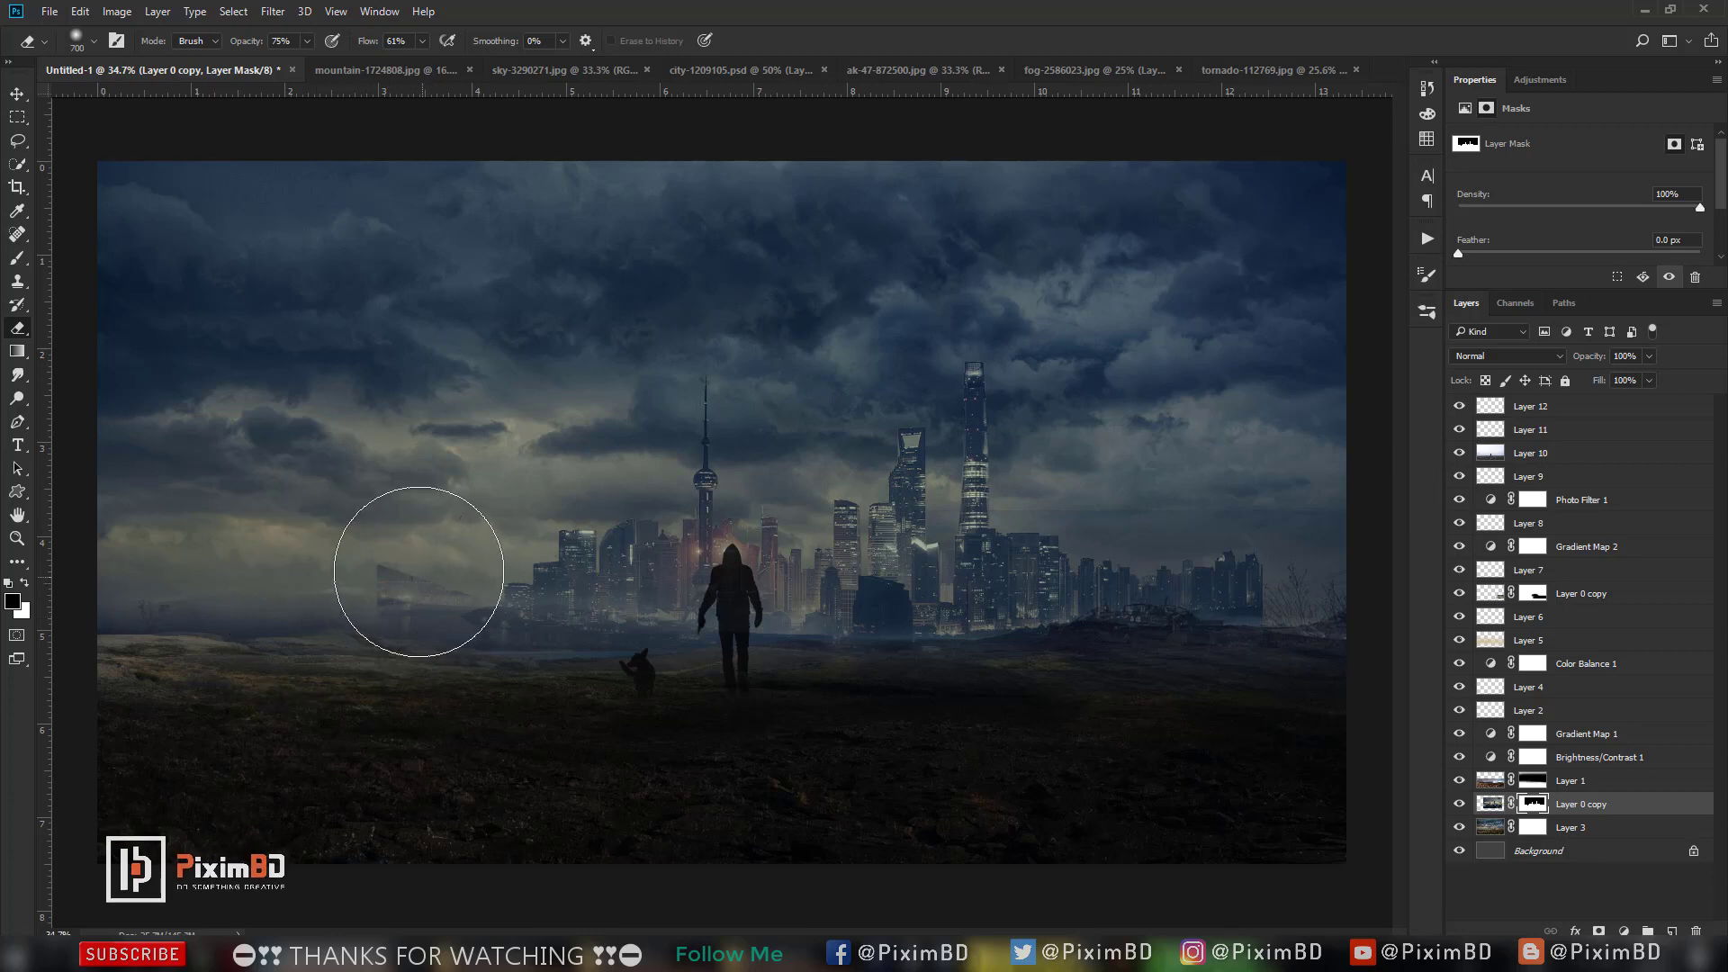
Fade the ghostly left buildings into the horizon on the city's mask.
left_click_drag(402, 547, 387, 585)
key("x")
mouse_move(426, 457)
left_mouse_down()
mouse_move(370, 577)
mouse_move(332, 741)
mouse_move(1162, 717)
left_mouse_up()
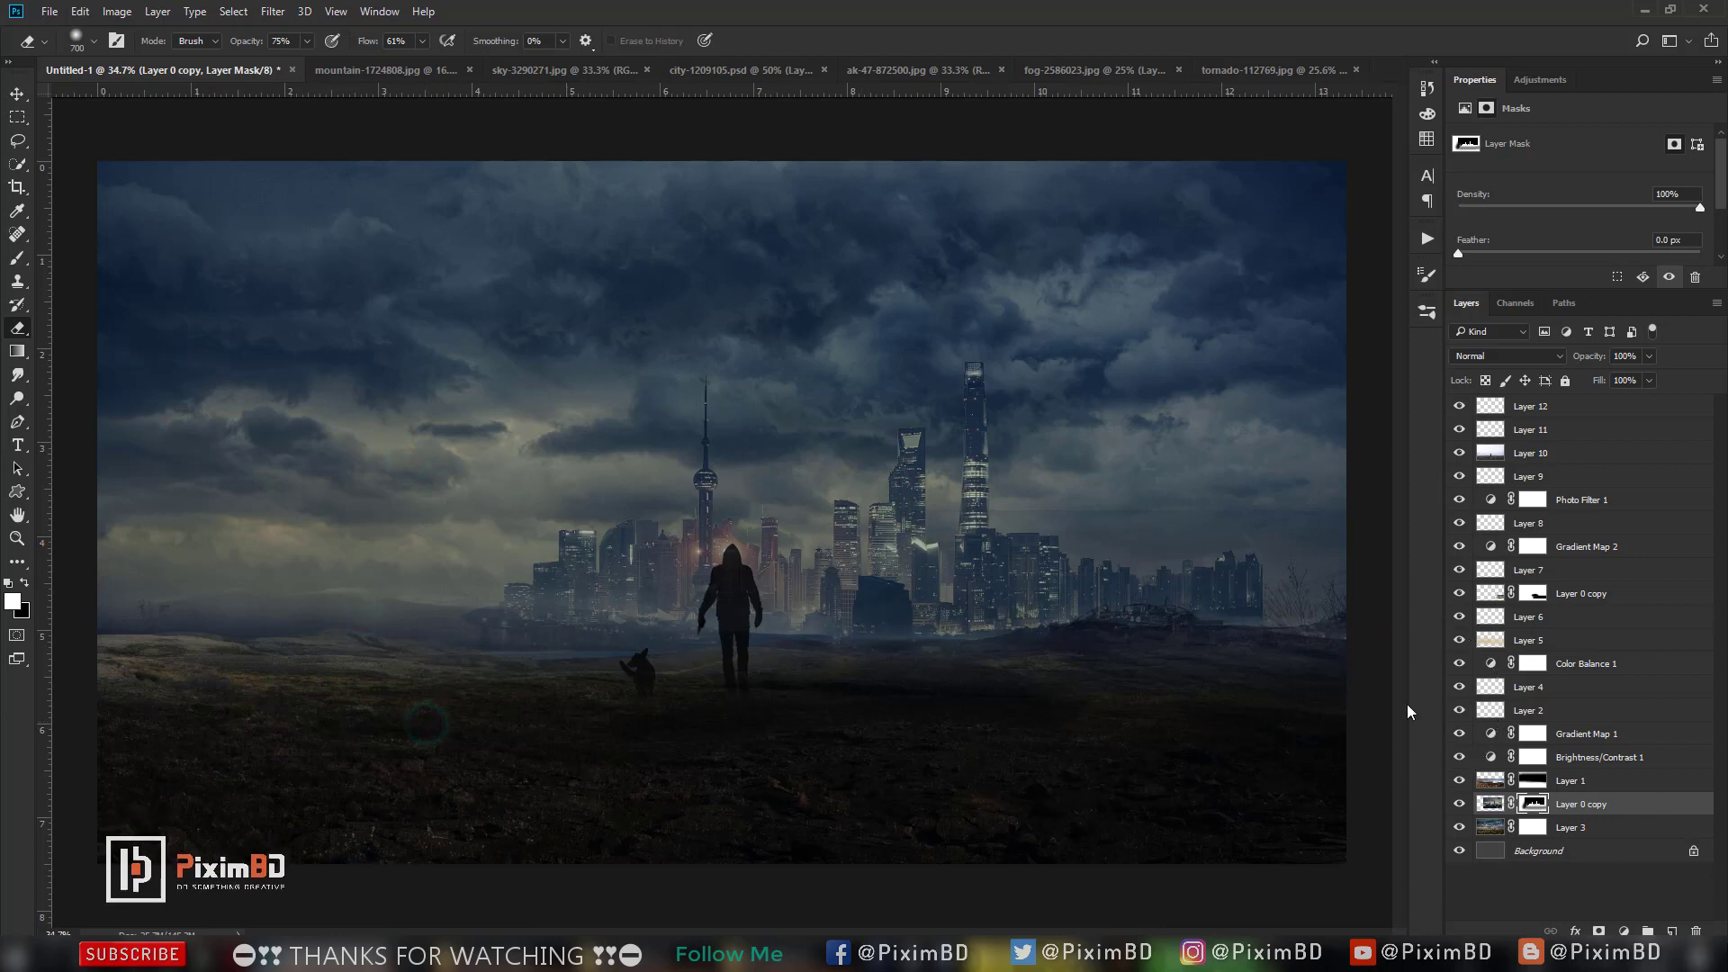
Duplicate the city layer, shift the original right and lower it to 89% opacity.
key("ctrl+j")
key("x")
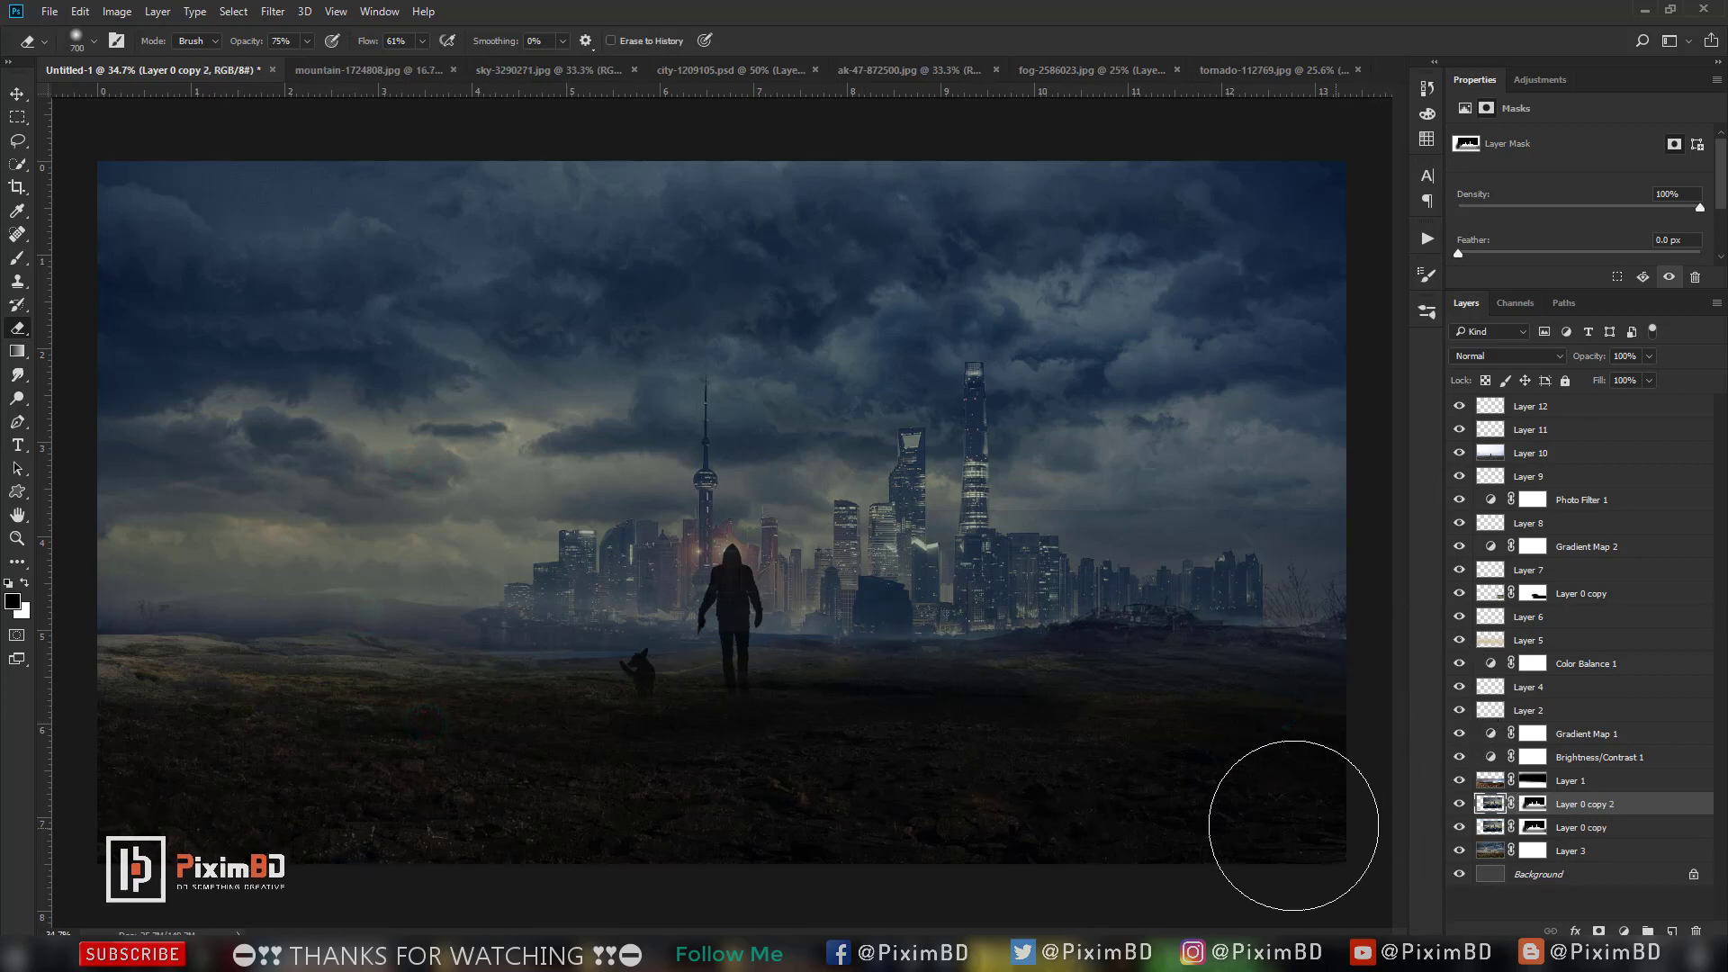
left_click(1567, 826)
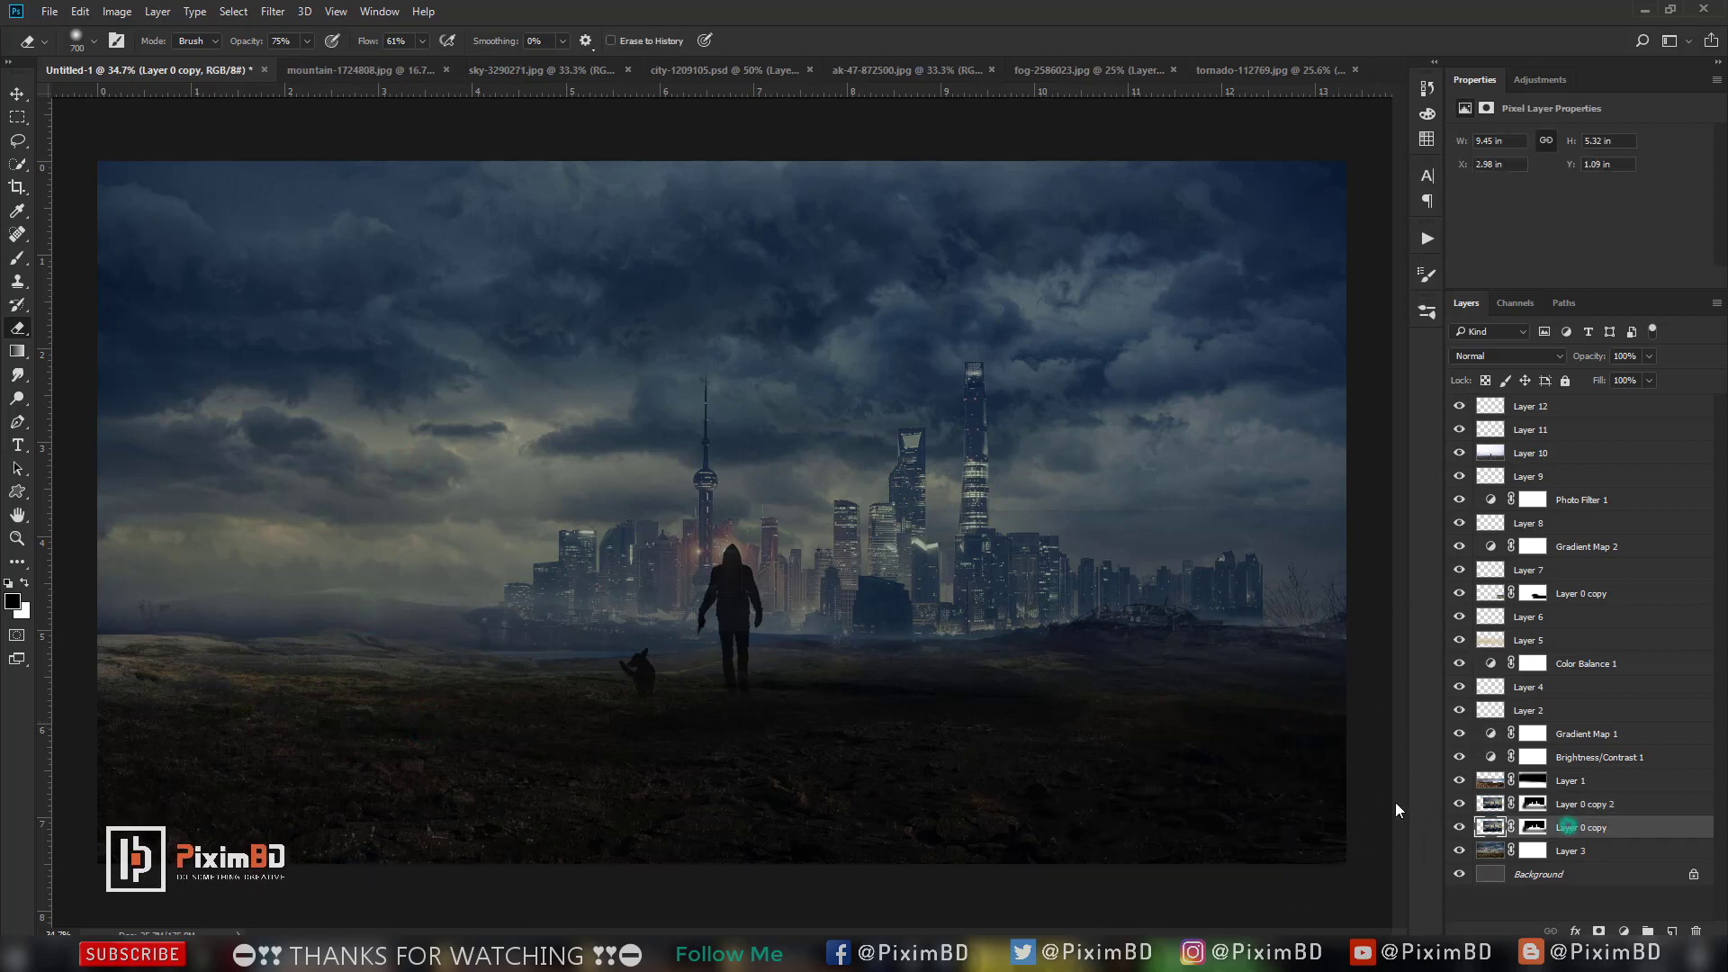
key("ctrl+t")
mouse_move(1113, 606)
left_mouse_down()
mouse_move(1095, 602)
mouse_move(1169, 642)
mouse_move(1235, 608)
left_mouse_up()
key("Return")
key("e")
left_click_drag(1591, 355, 1589, 359)
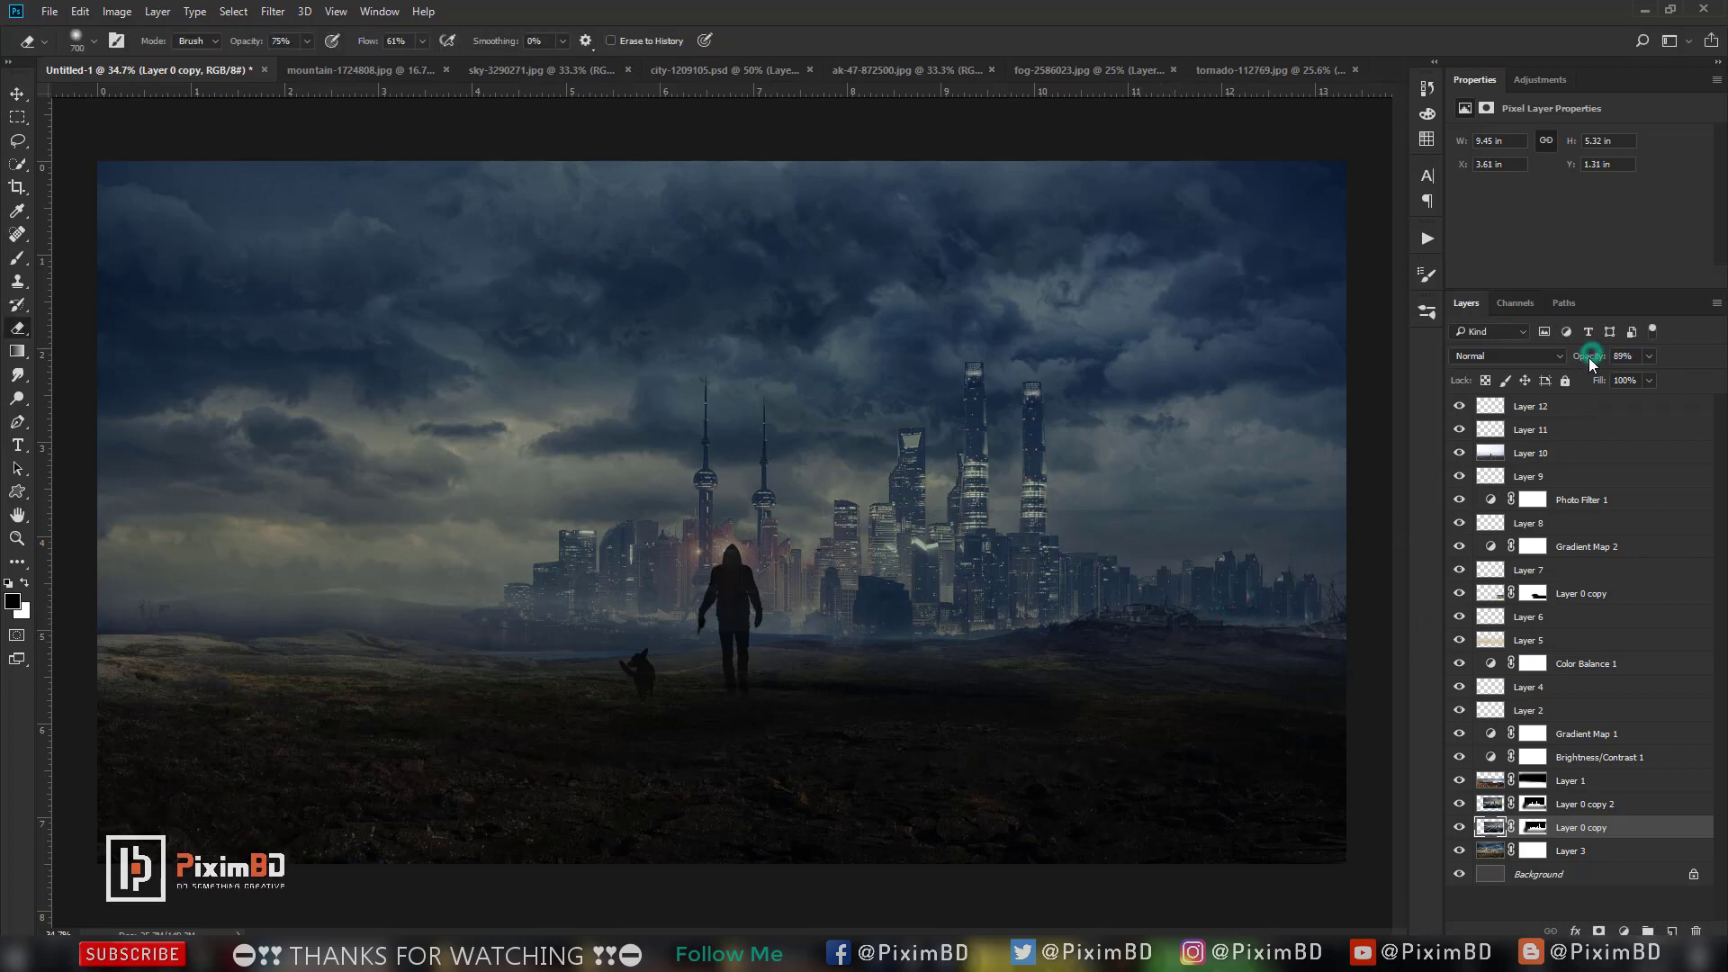
Flip Layer 0 copy 2 horizontally and reposition it along the horizon.
left_click(1581, 803)
key("ctrl+t")
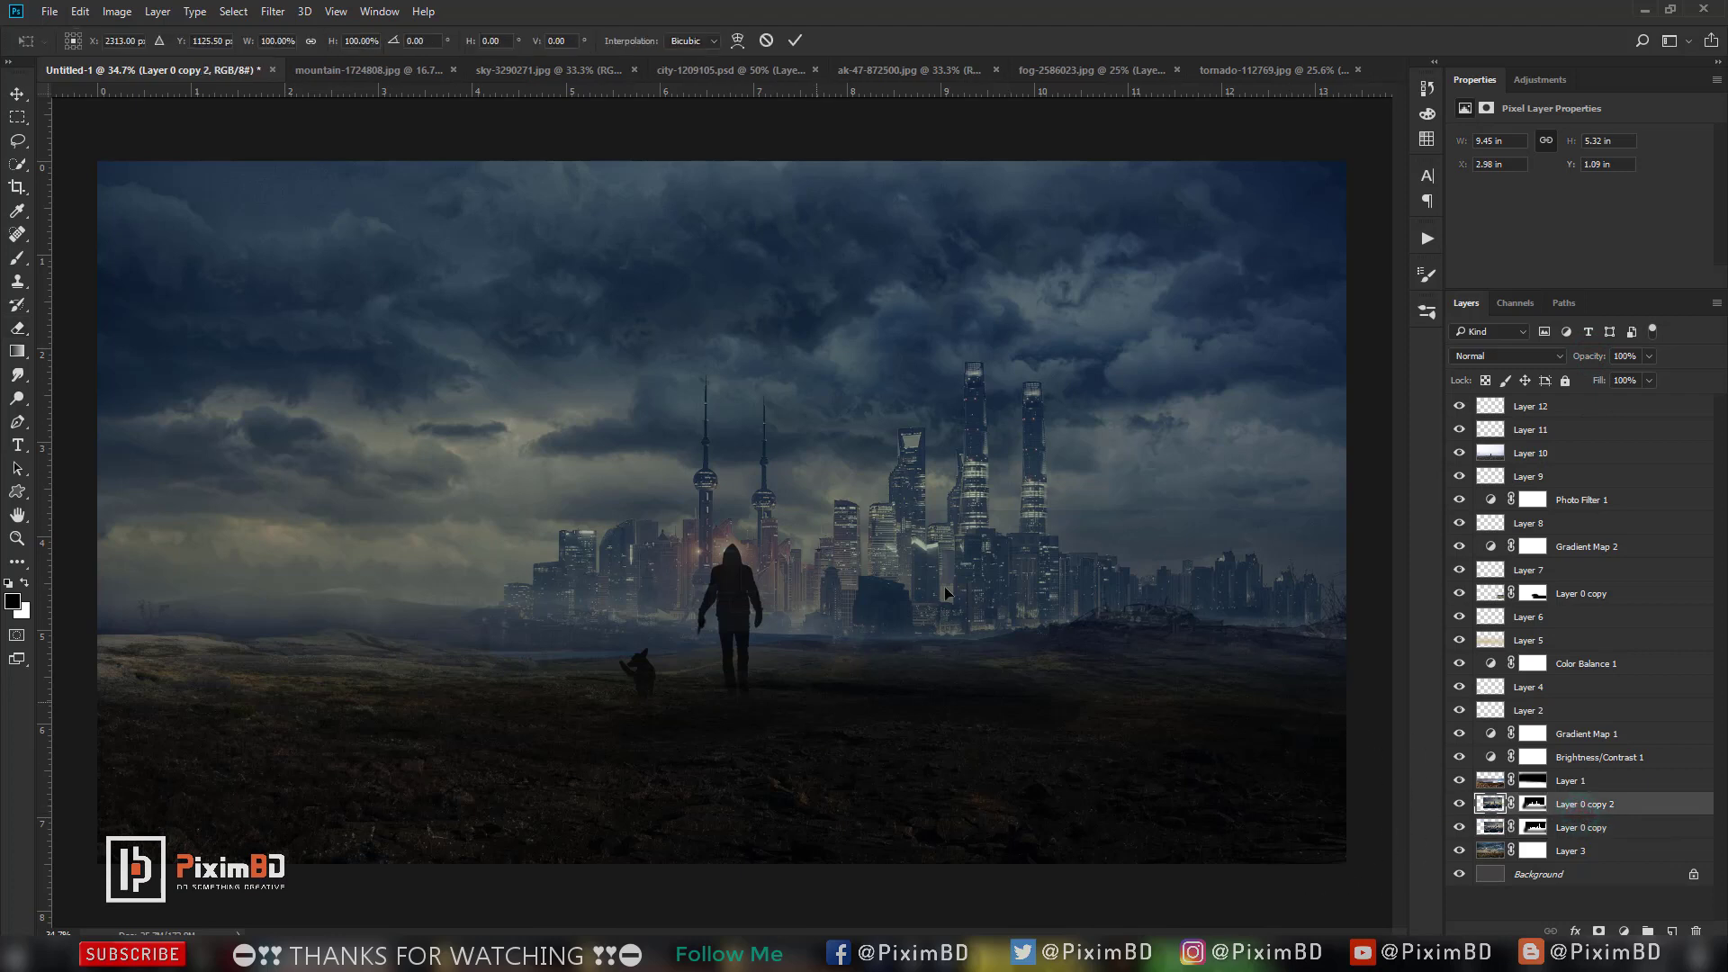
left_click_drag(862, 578, 616, 581)
right_click(616, 579)
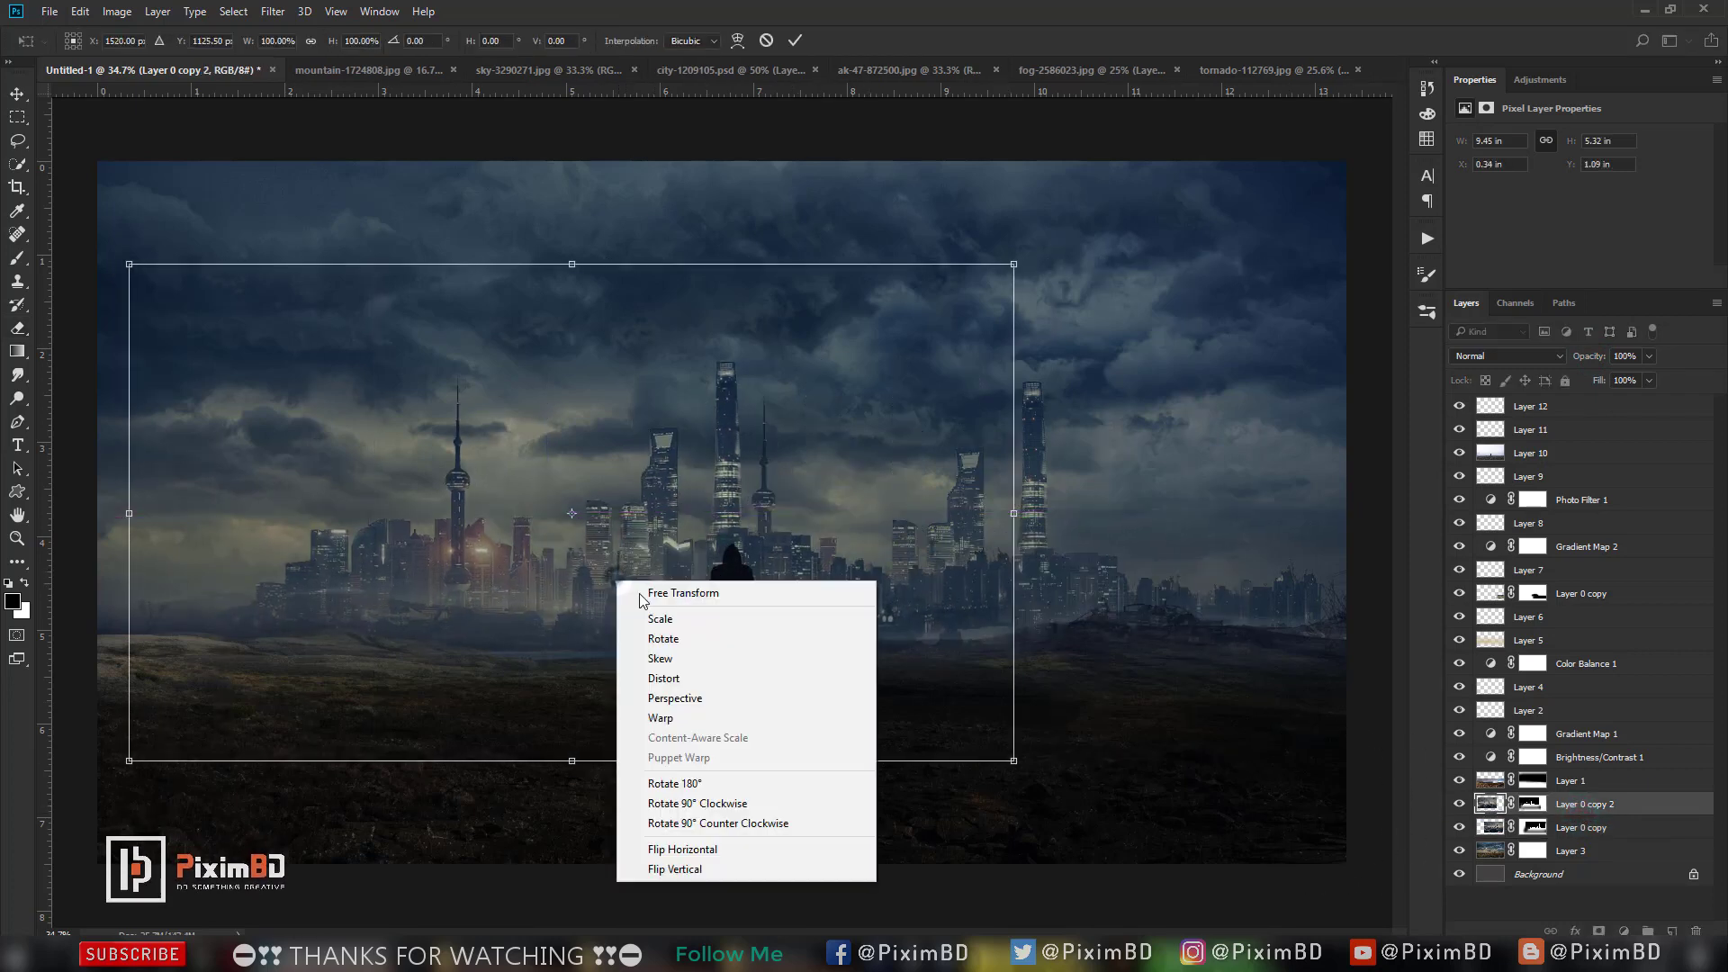
left_click(709, 845)
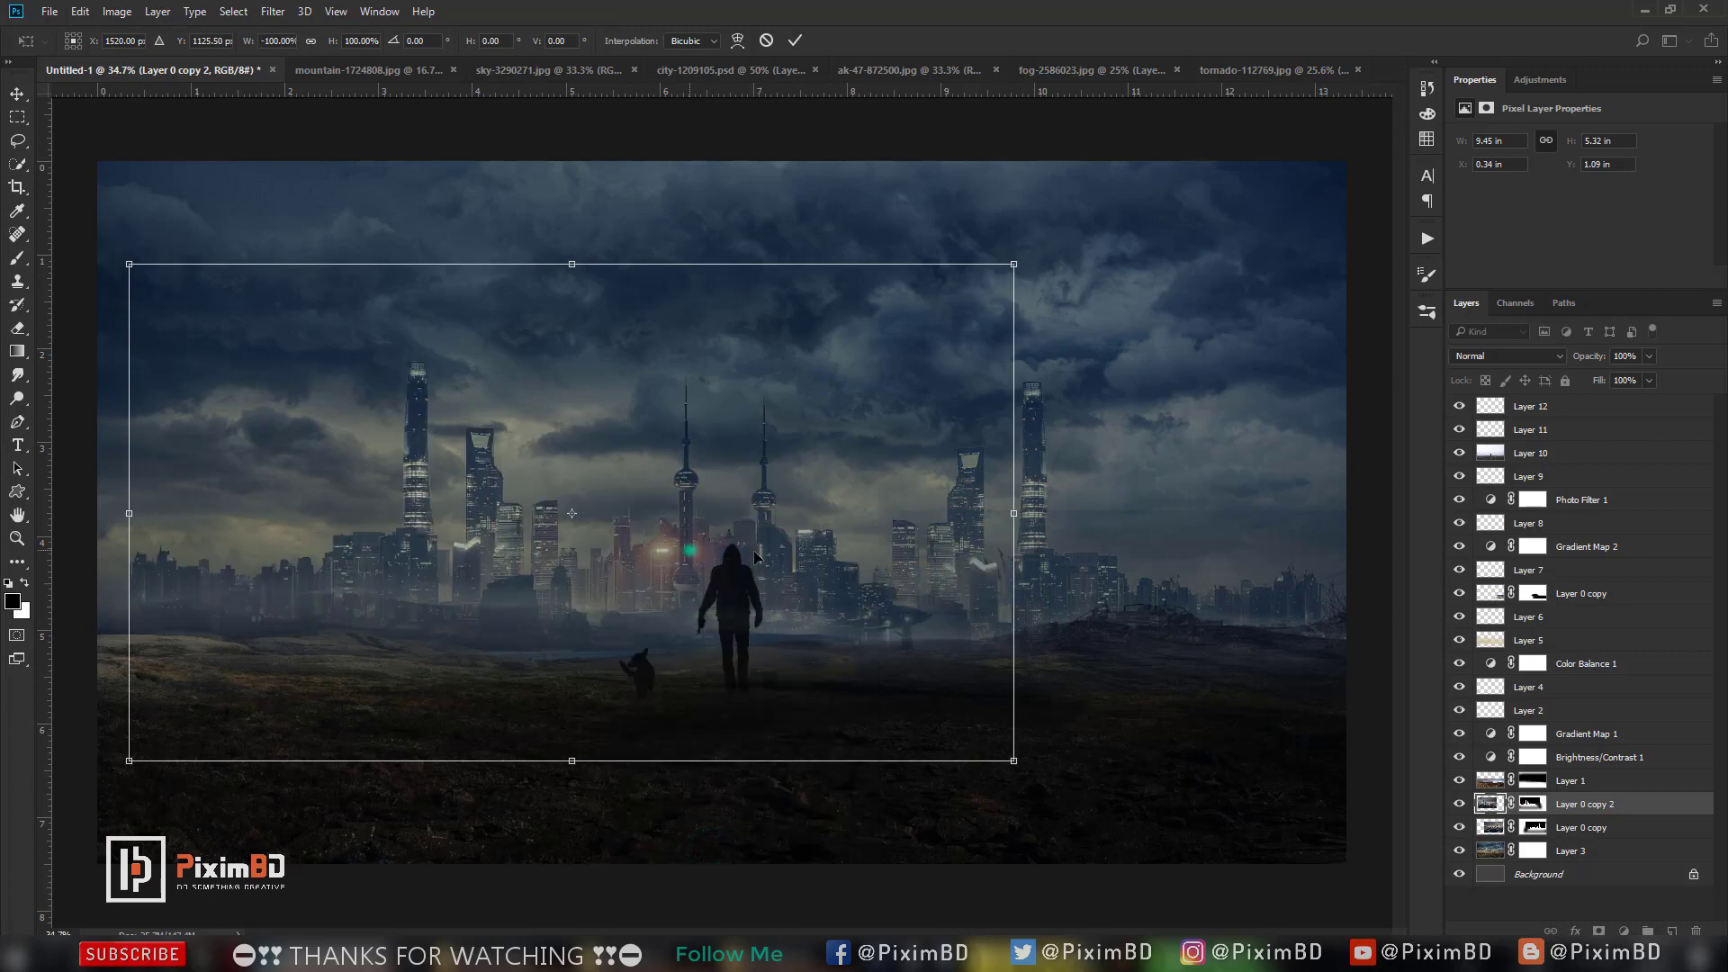
mouse_move(754, 556)
left_mouse_down()
mouse_move(806, 607)
mouse_move(775, 570)
mouse_move(776, 589)
left_mouse_up()
key("Return")
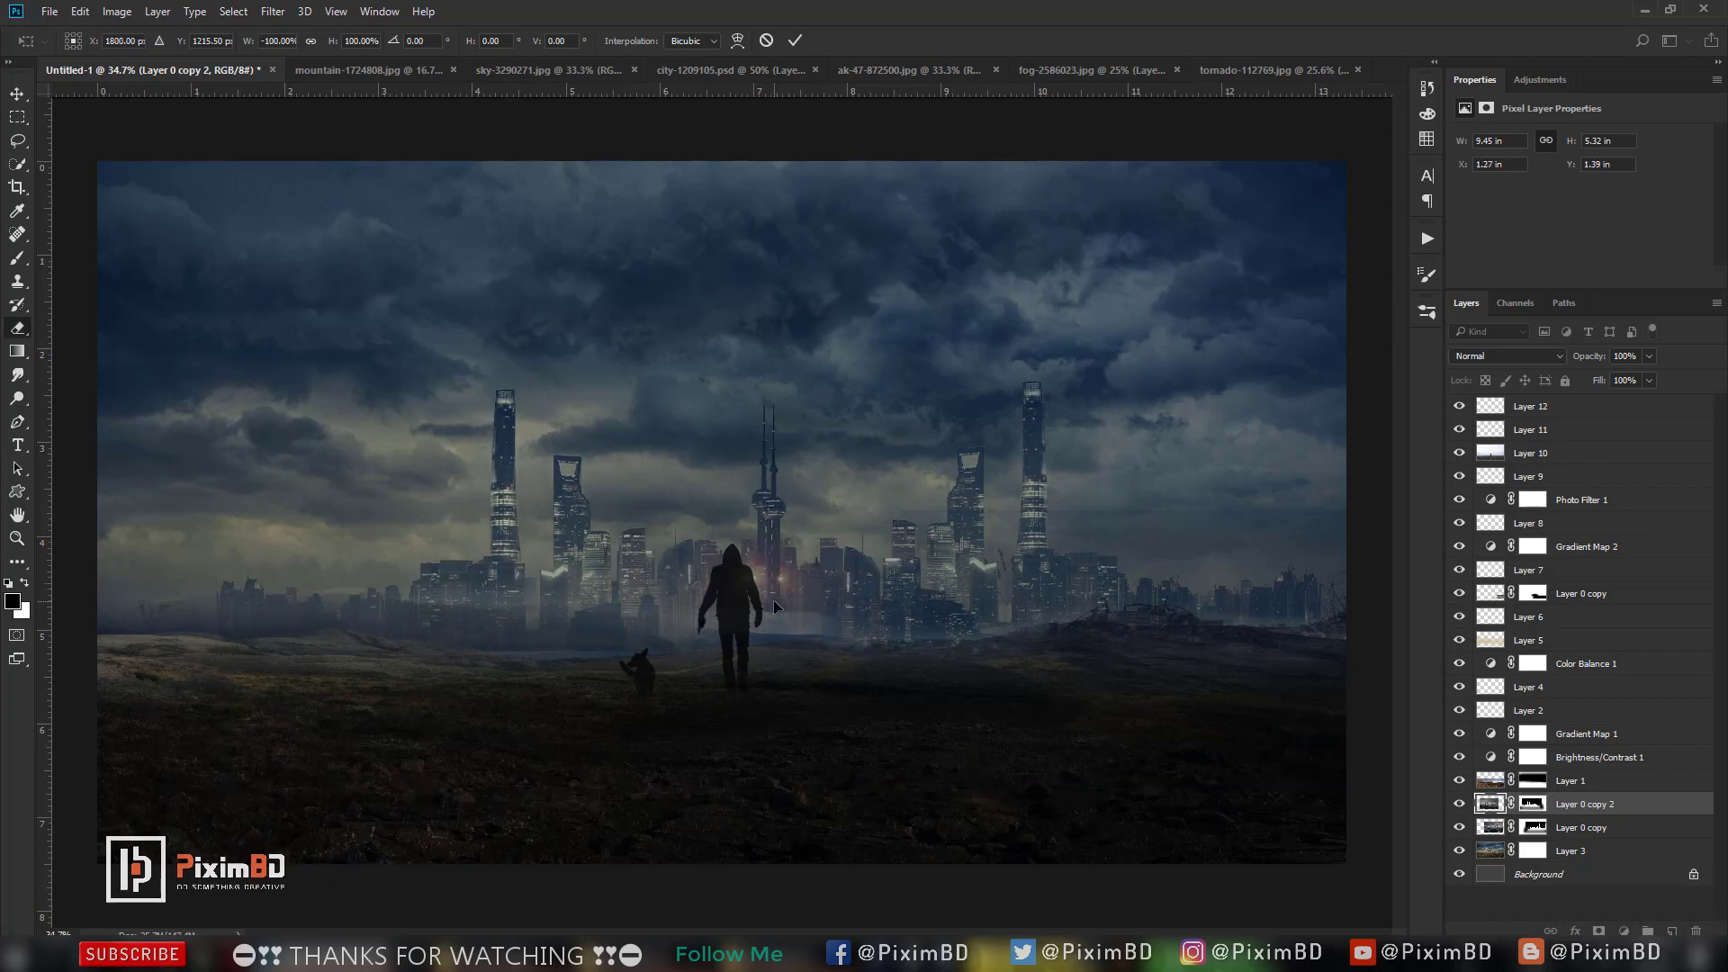
Erase the mirrored city behind the figure and fade the mid-left tower into haze.
key("e")
mouse_move(792, 579)
left_mouse_down()
mouse_move(813, 629)
mouse_move(609, 598)
mouse_move(926, 629)
mouse_move(598, 453)
left_mouse_up()
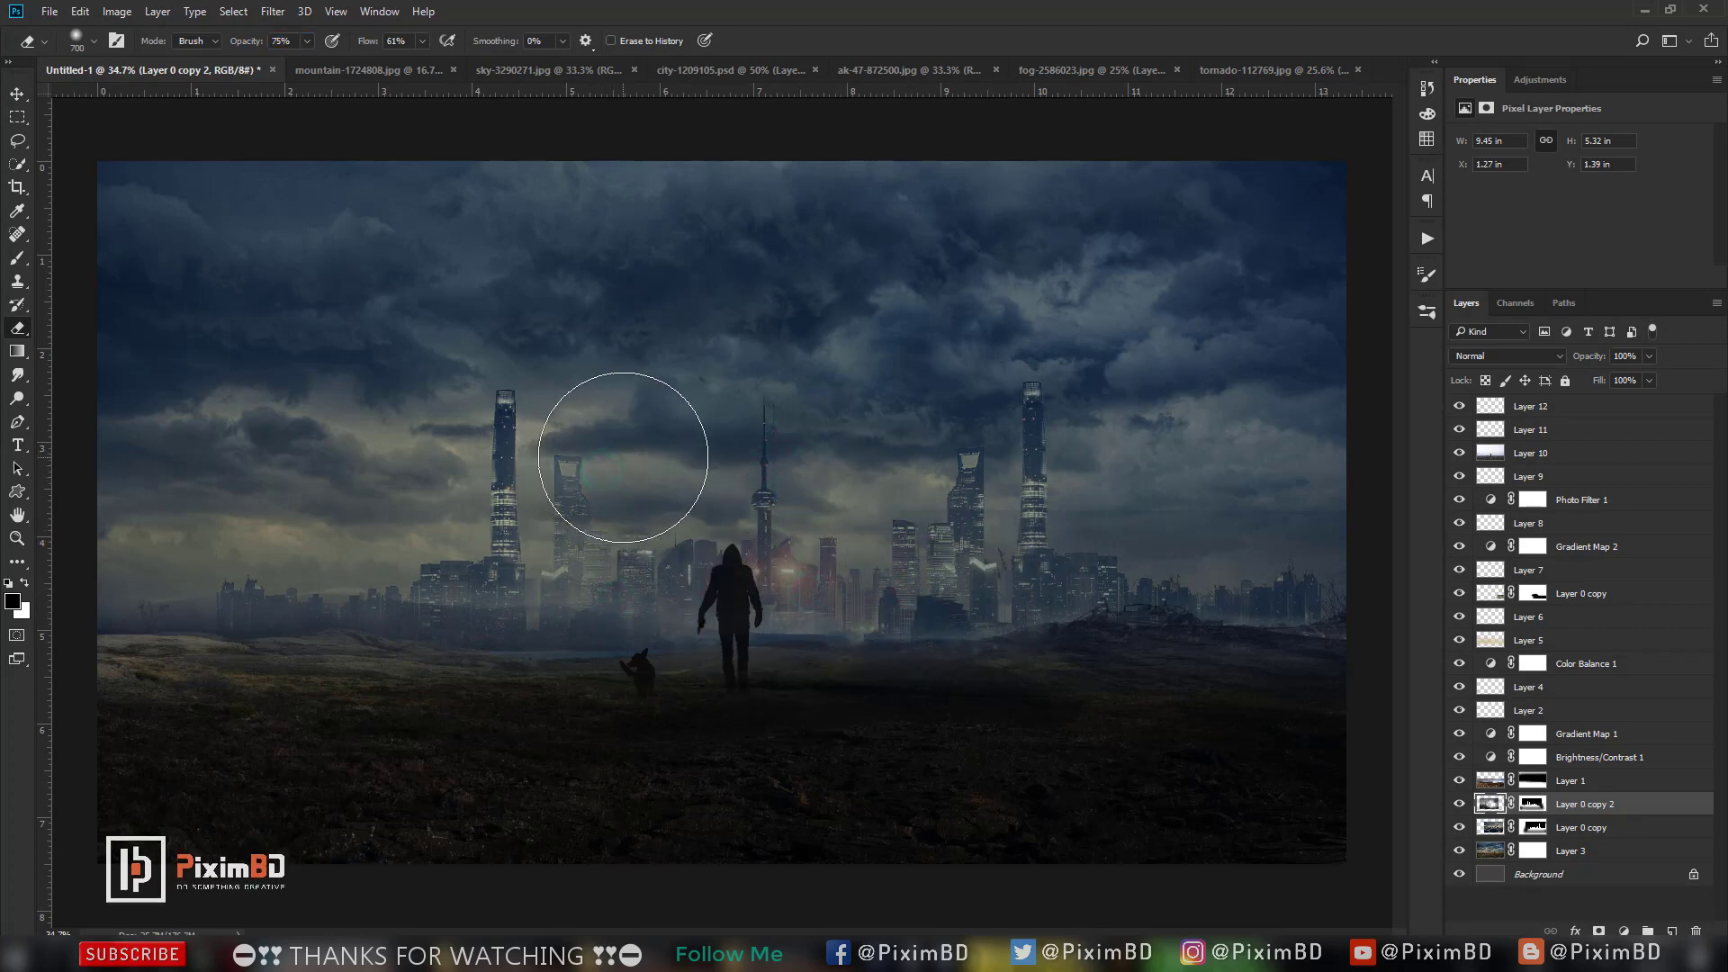
mouse_move(619, 549)
left_mouse_down()
mouse_move(578, 570)
mouse_move(656, 502)
mouse_move(626, 456)
left_mouse_up()
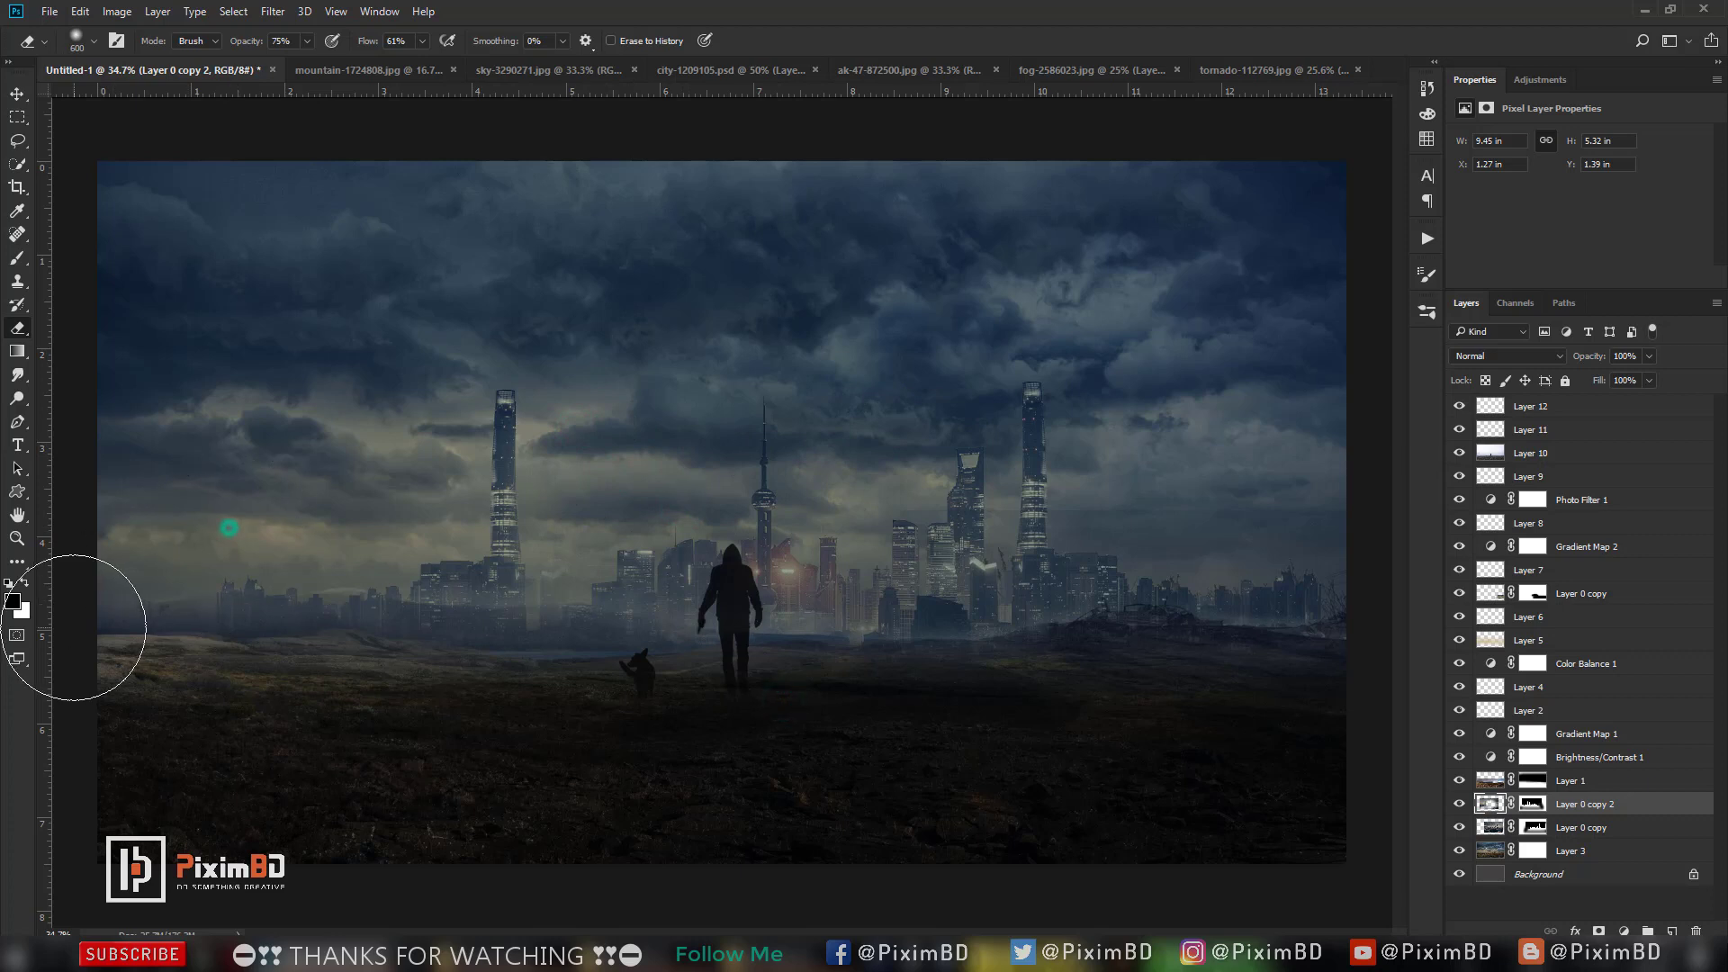
scroll(725, 625, "down", 1)
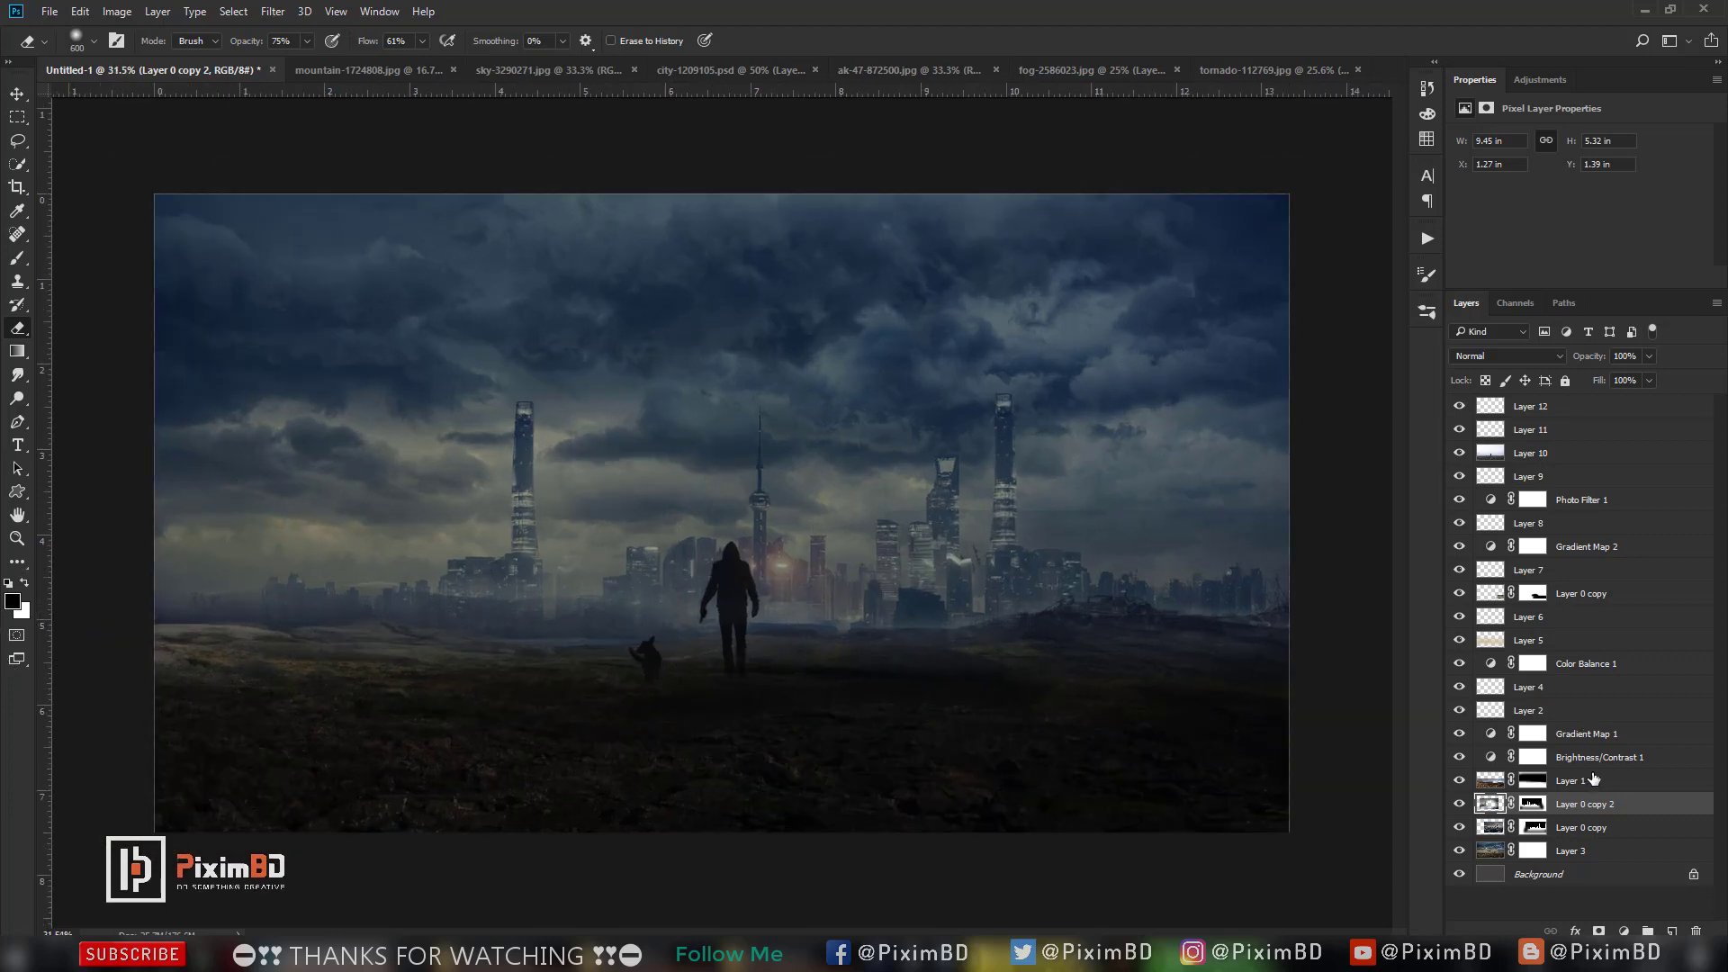
Add Layer 13 and set the foreground colour to a warm yellow.
left_click(1672, 932)
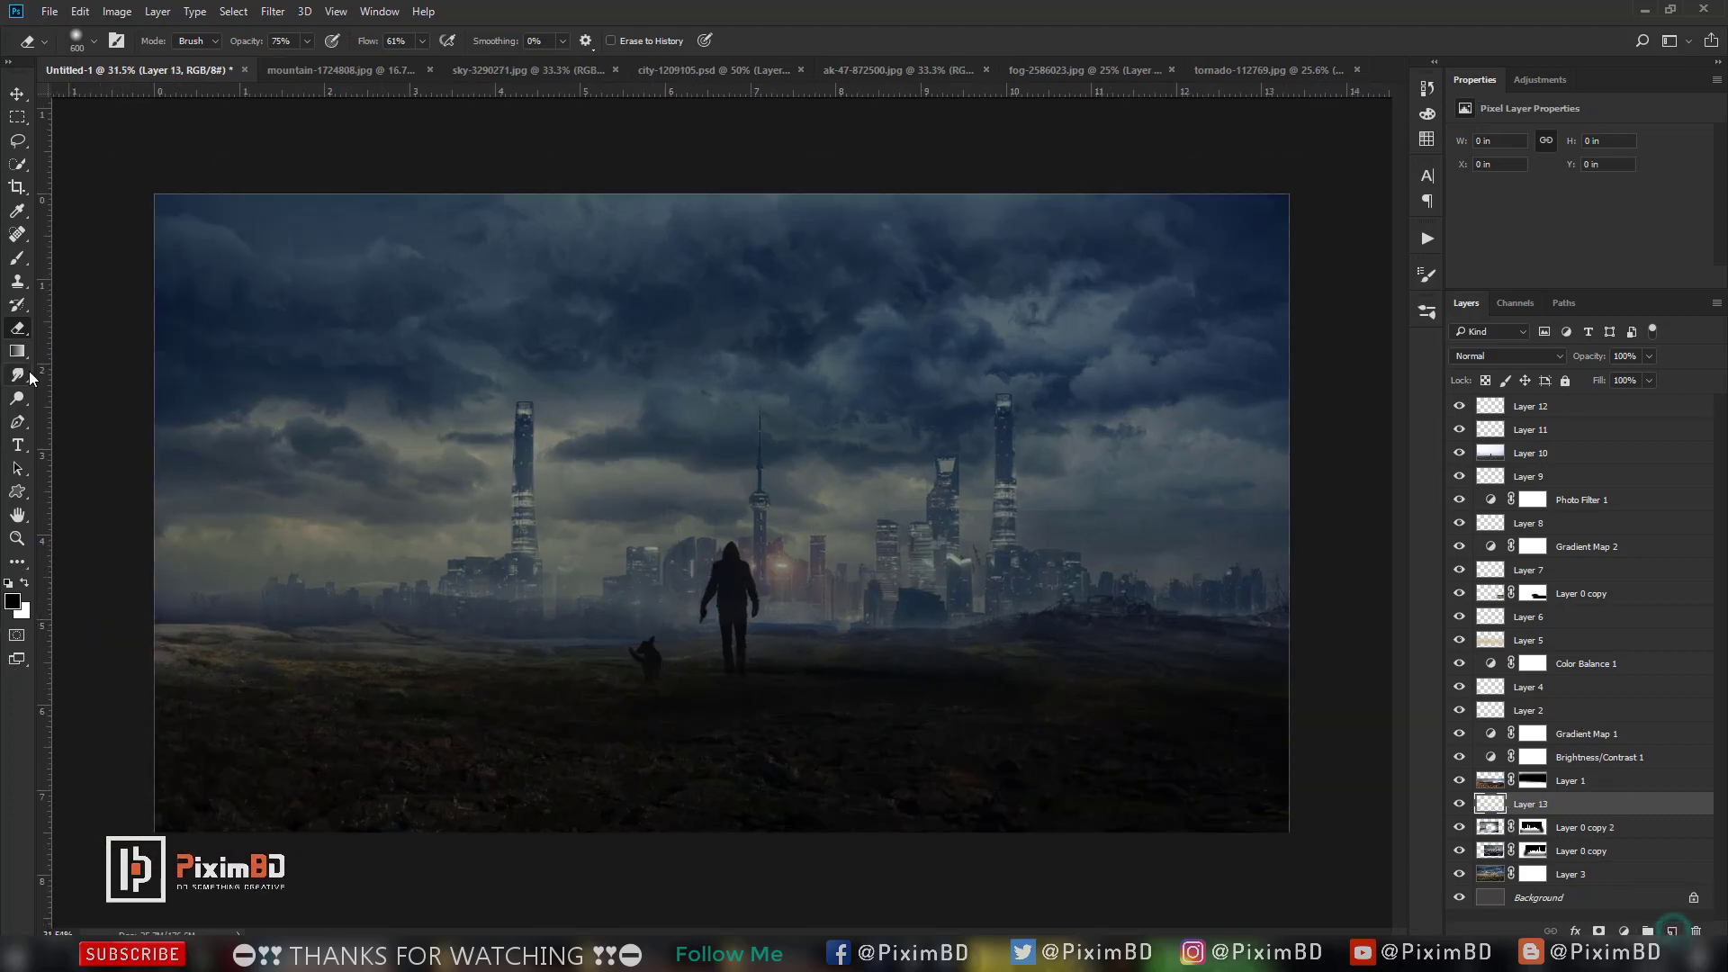
left_click(13, 600)
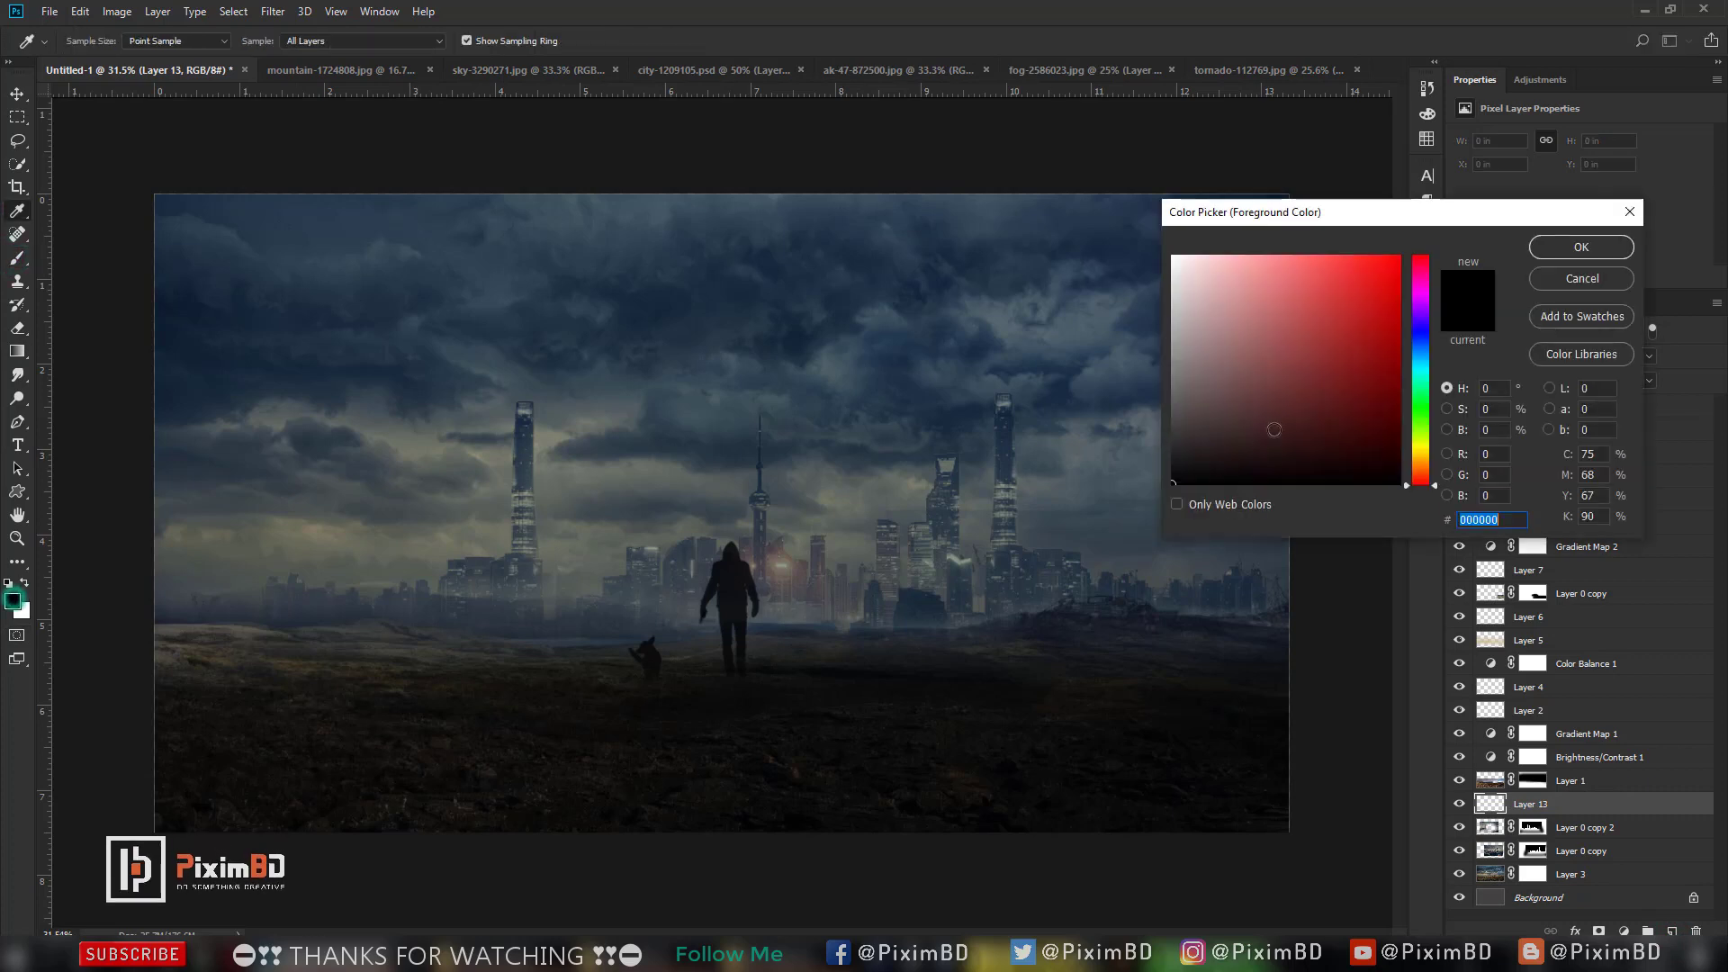
left_click_drag(1418, 401, 1418, 455)
left_click(1330, 278)
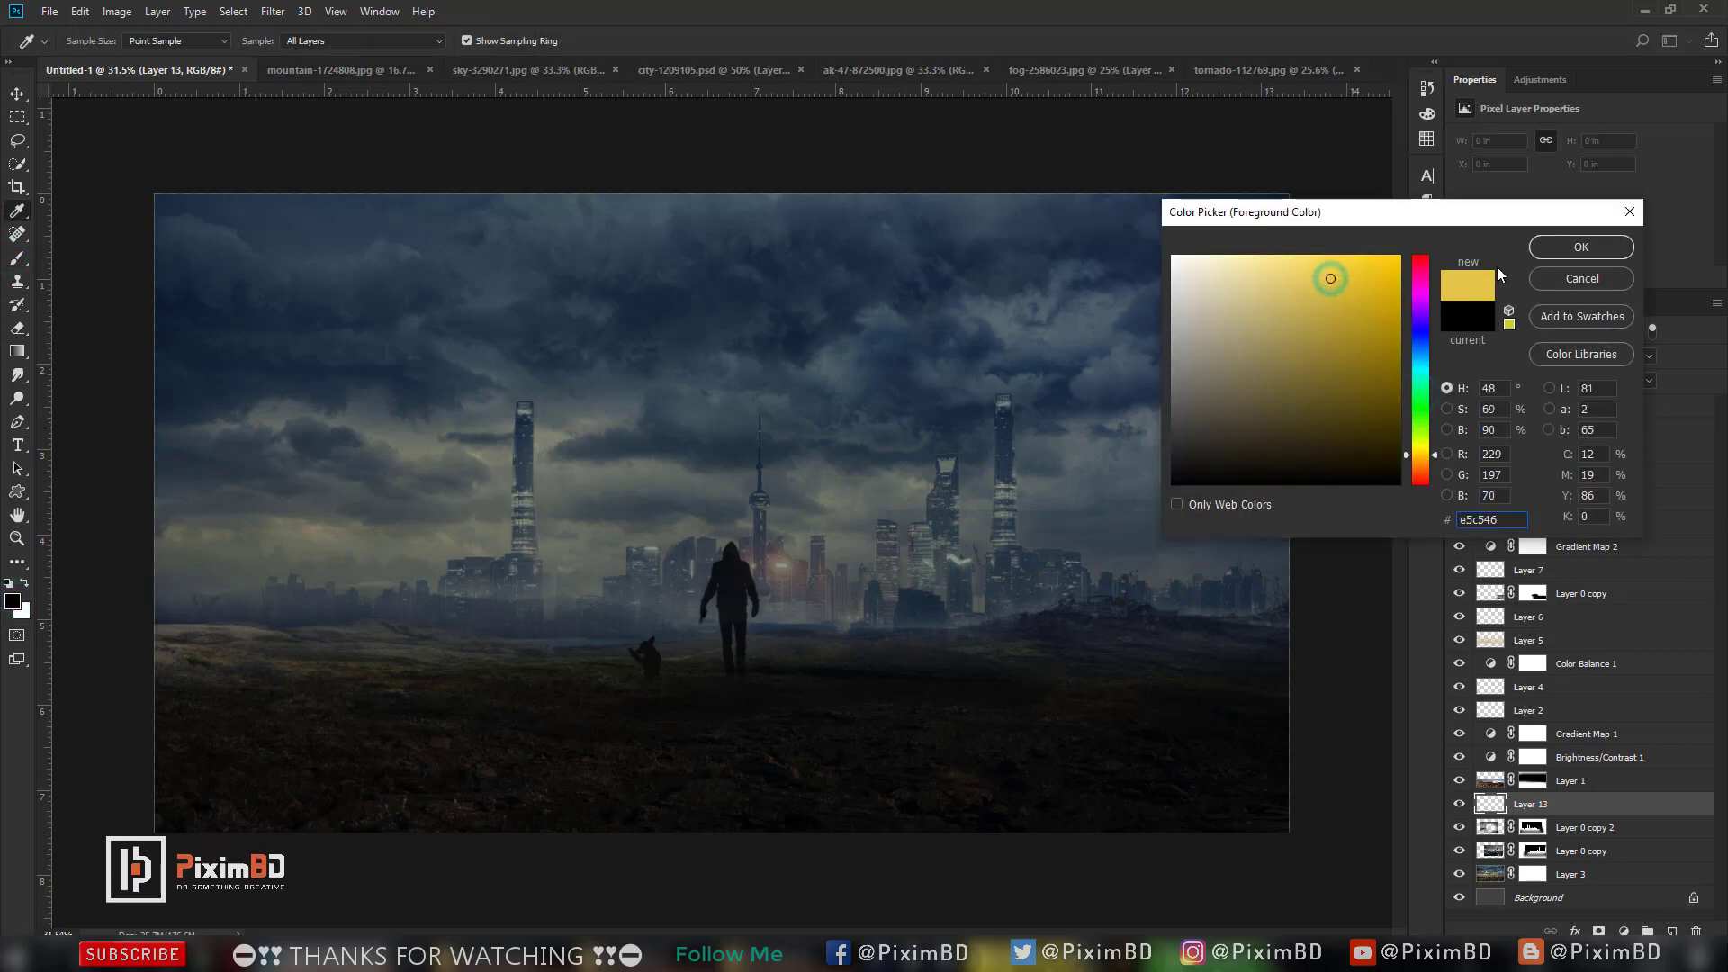
left_click(1608, 244)
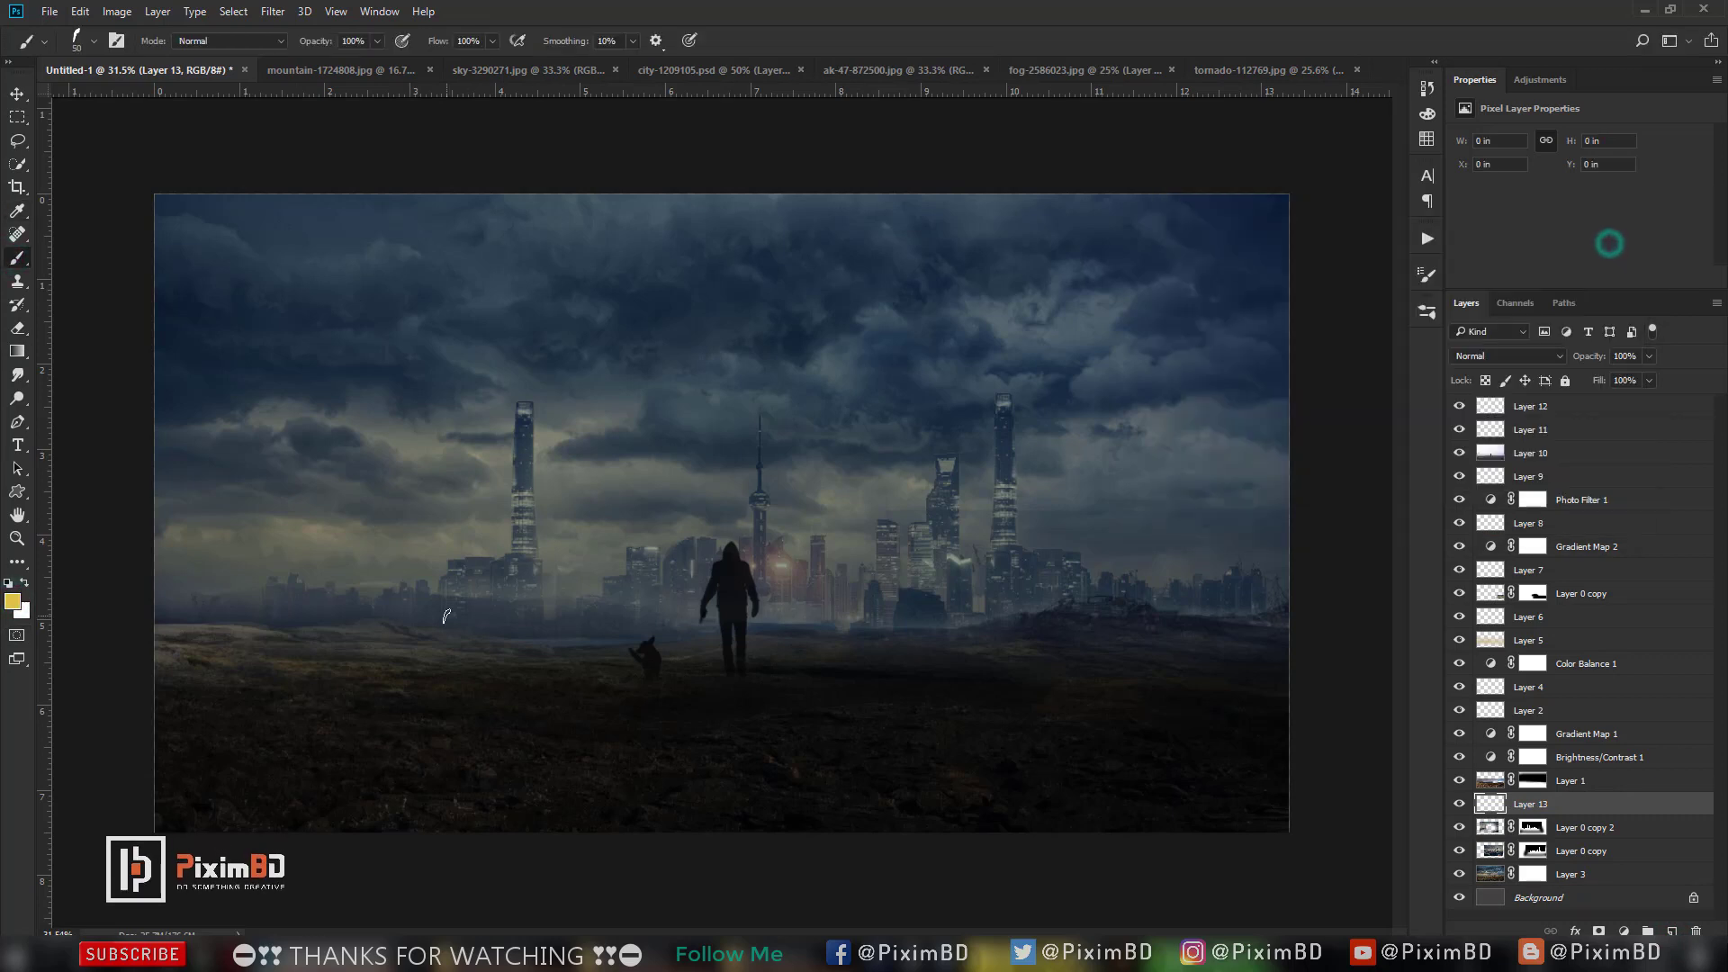
Paint yellow haze along the horizon with a 1100 px soft round brush at 79% opacity.
left_click(95, 42)
key("Return")
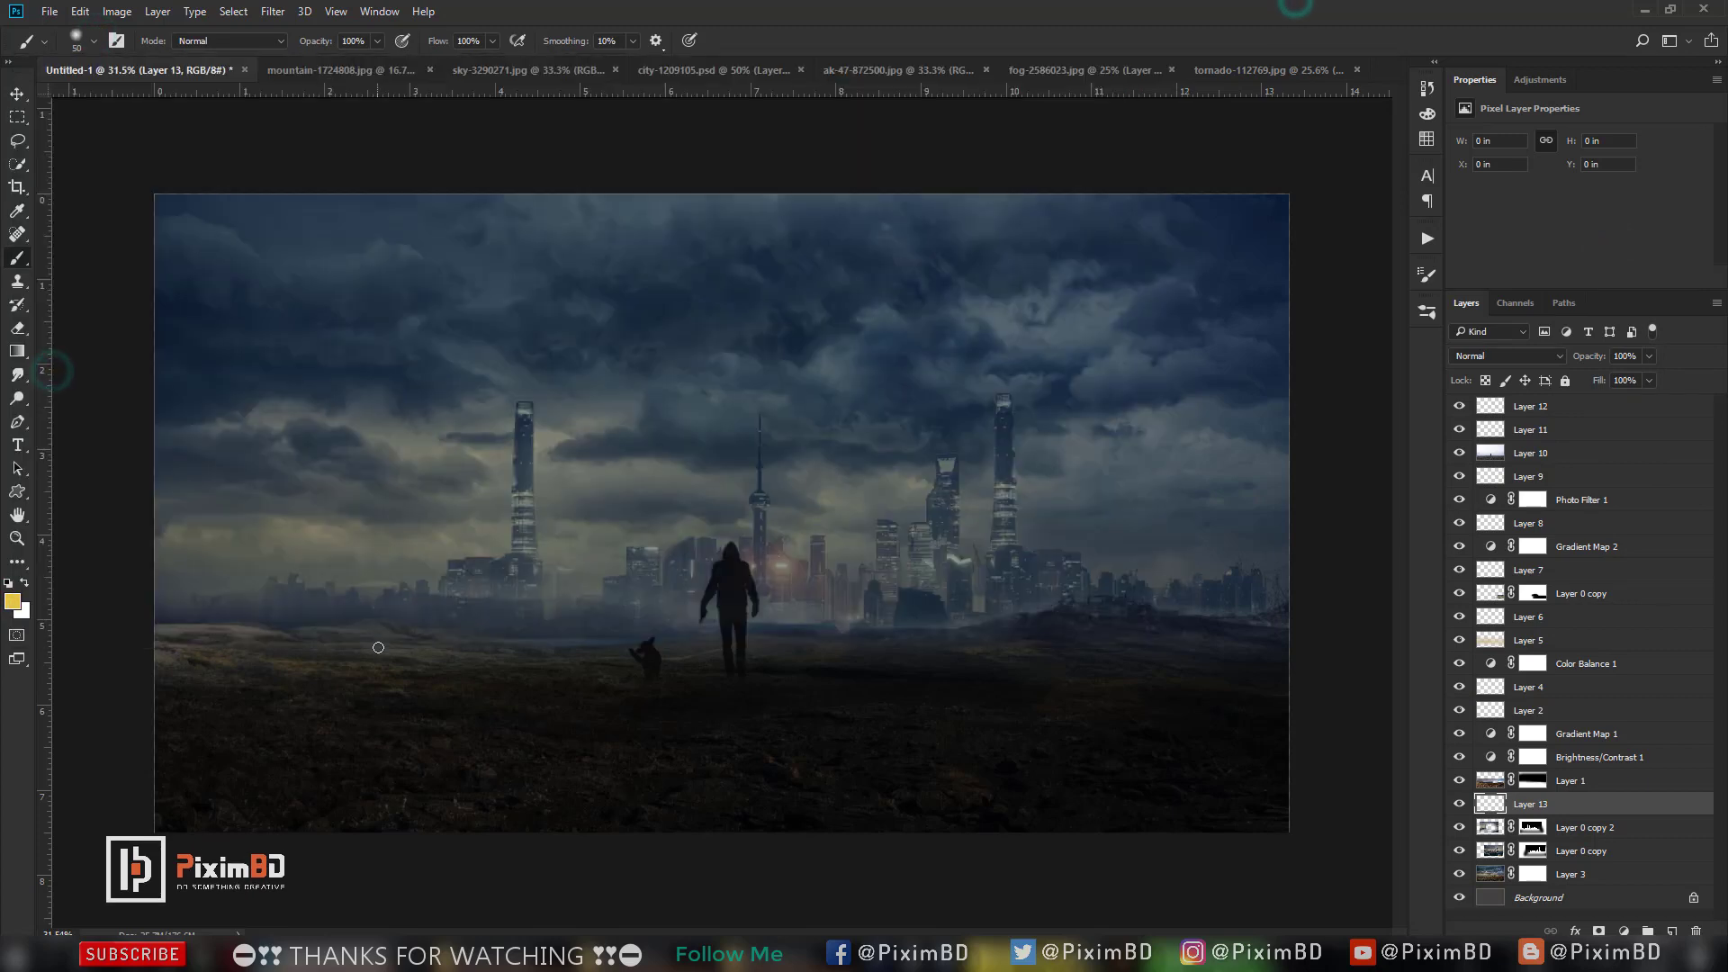
key("bracketright")
key("bracketright")
key("bracketright")
type("79")
left_click_drag(320, 603, 1593, 684)
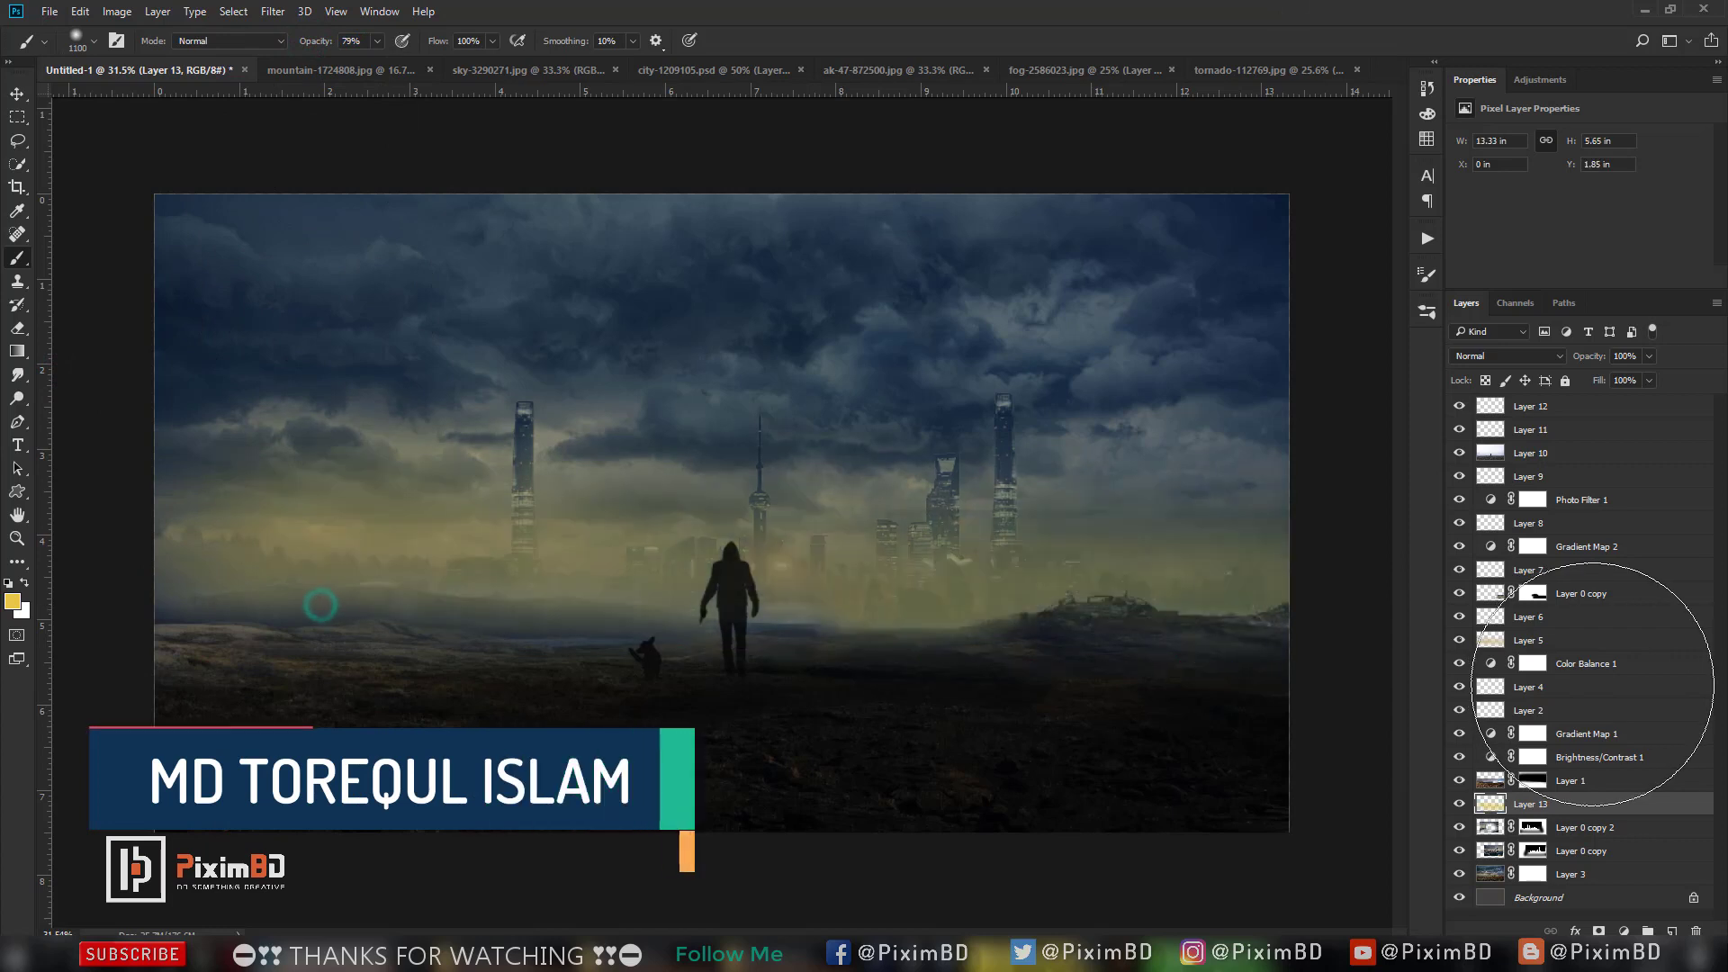
Set Layer 13 to Lighten blend mode at 15% opacity.
left_click(1544, 356)
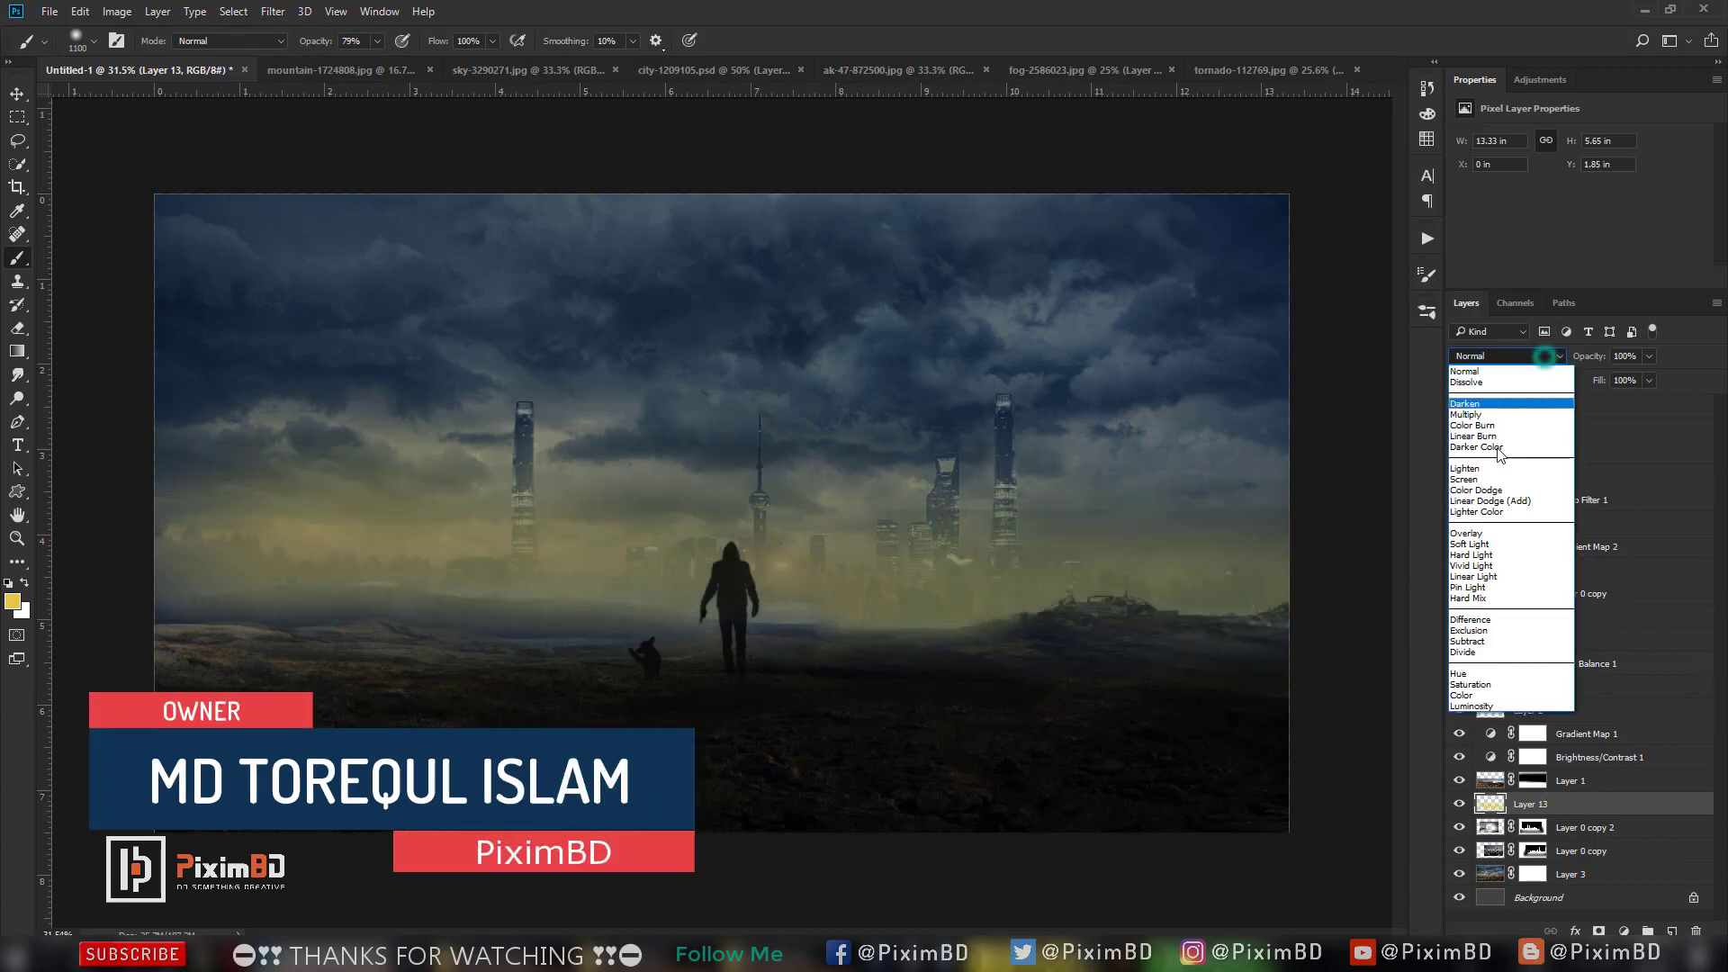
left_click(1465, 468)
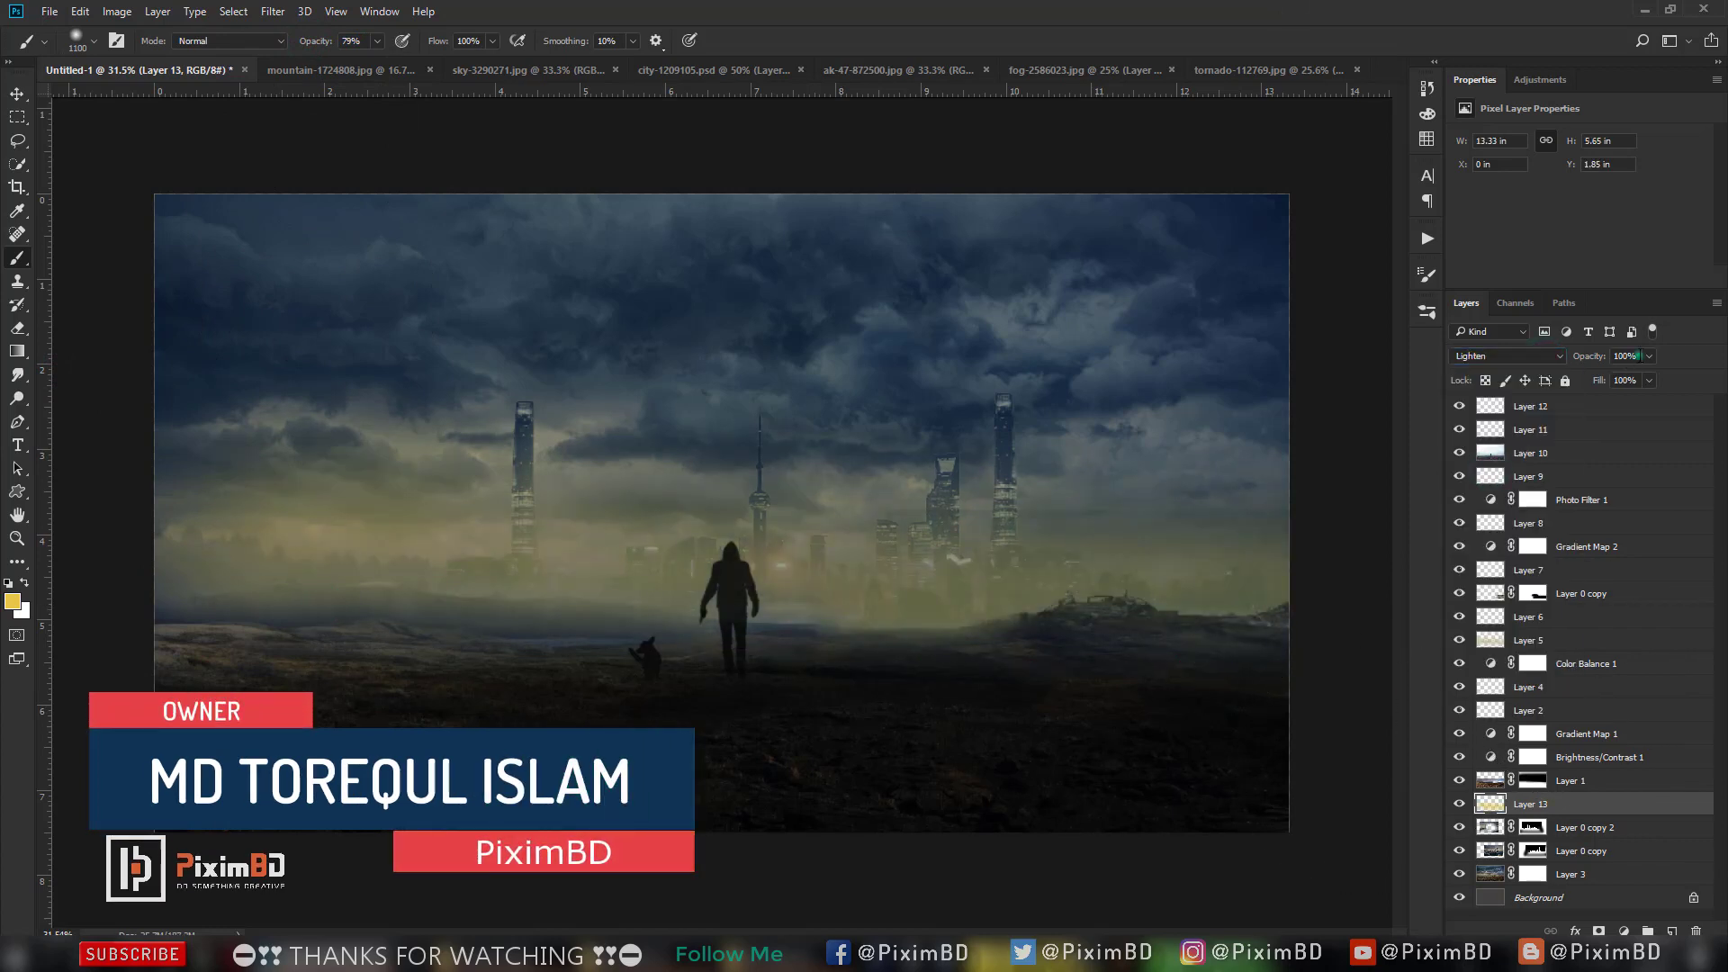
type("5")
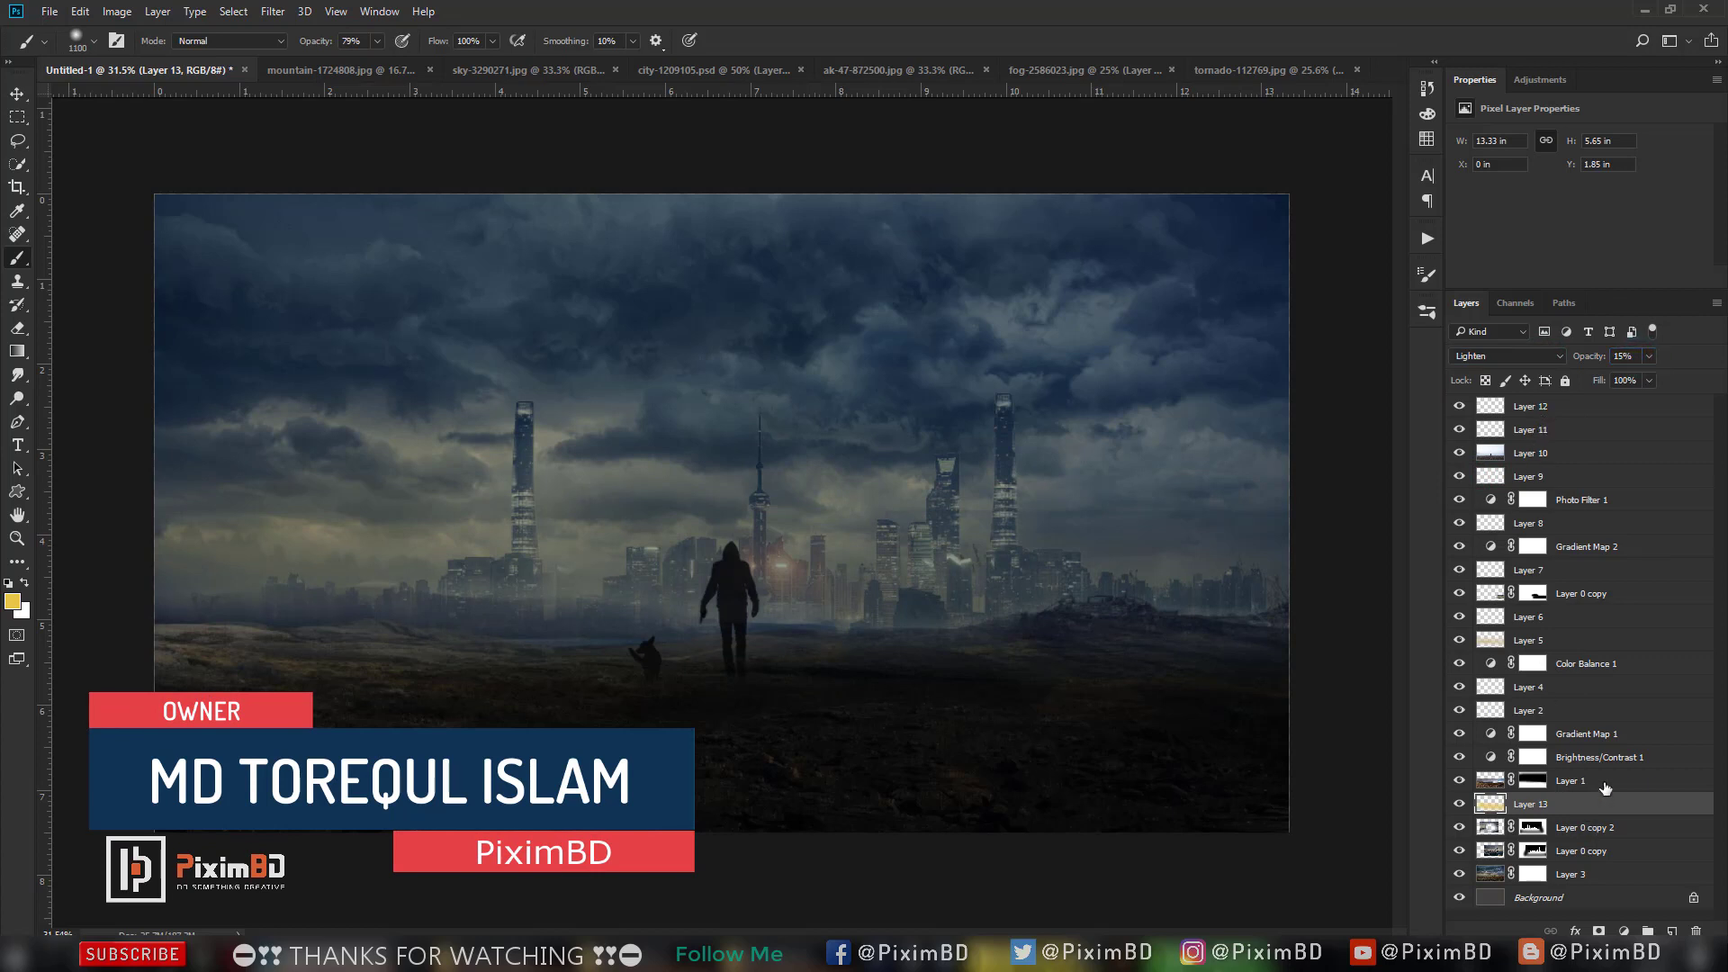
Duplicate Layer 13, move the copy above Layer 1 and stretch it taller downward.
key("ctrl+j")
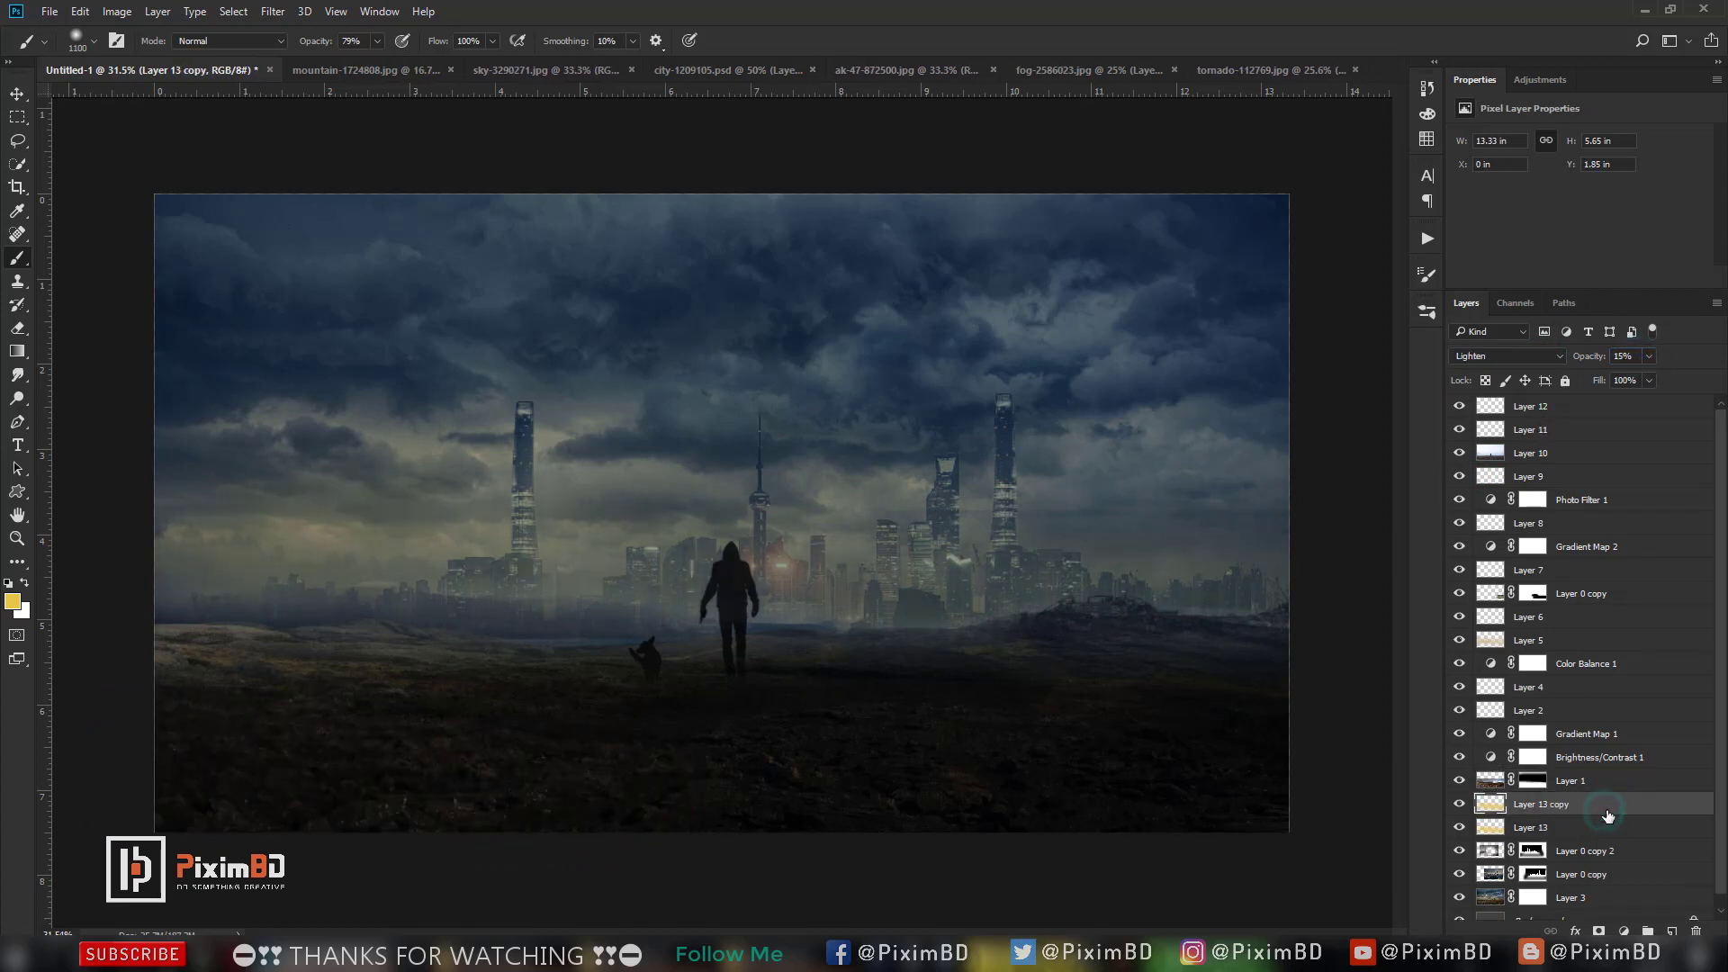
left_click_drag(1607, 814, 1612, 779)
key("ctrl+t")
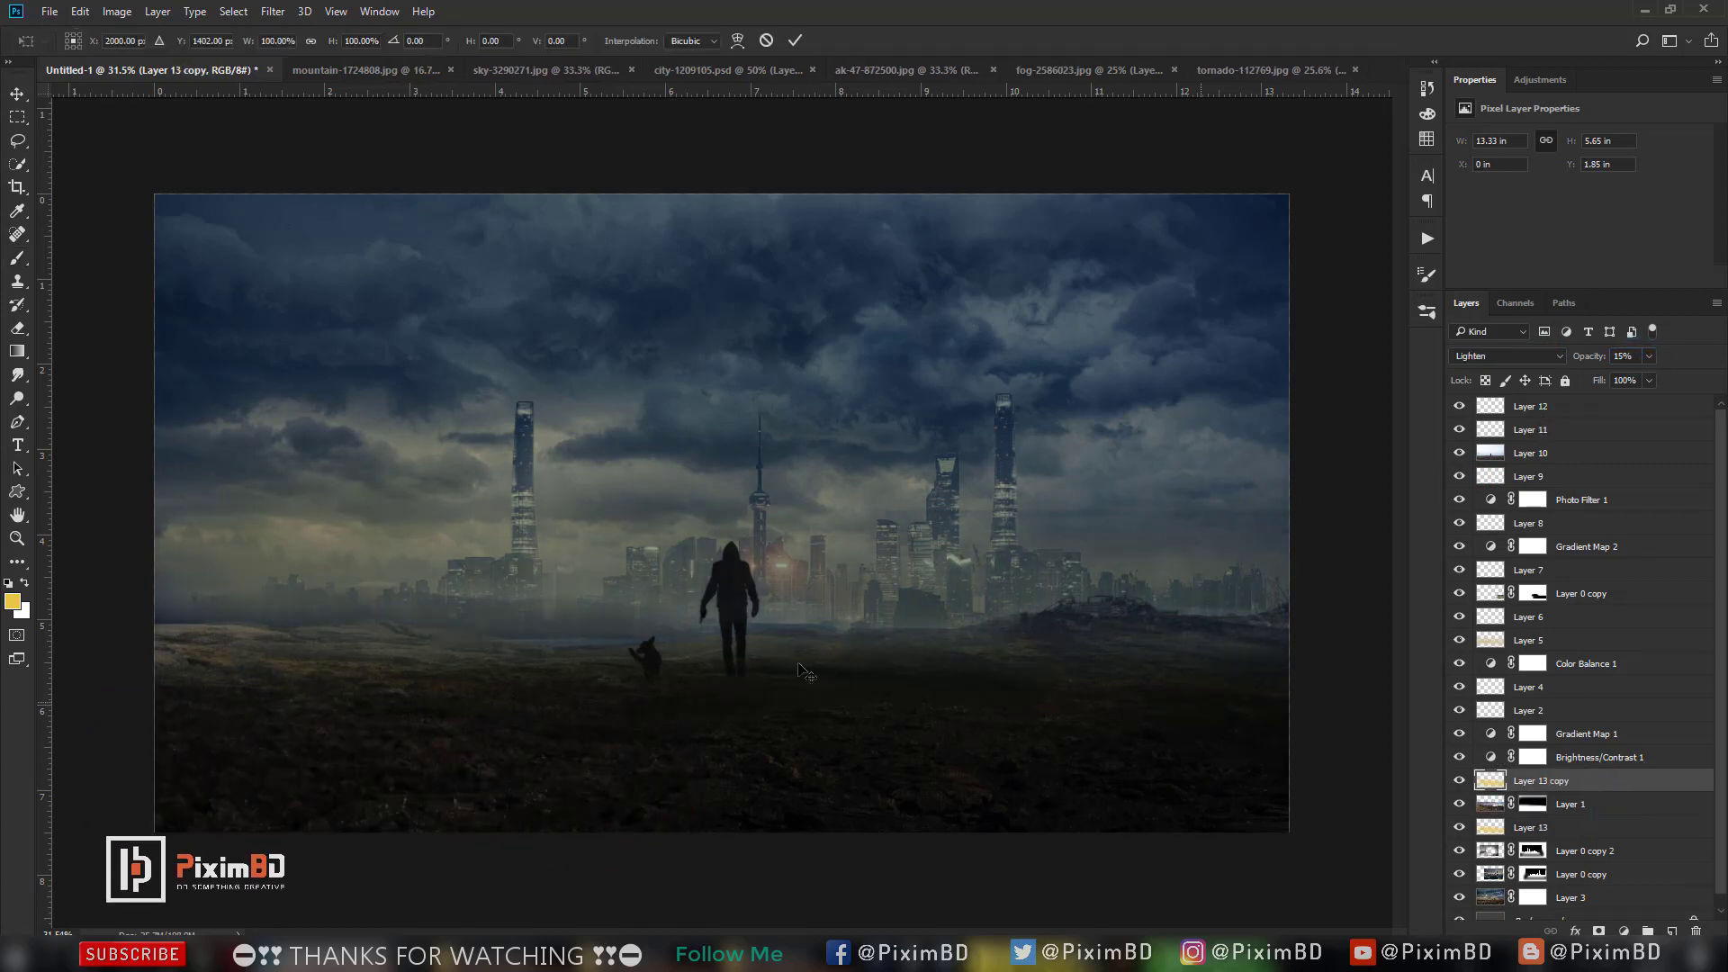
left_click_drag(721, 832, 726, 916)
key("Return")
key("b")
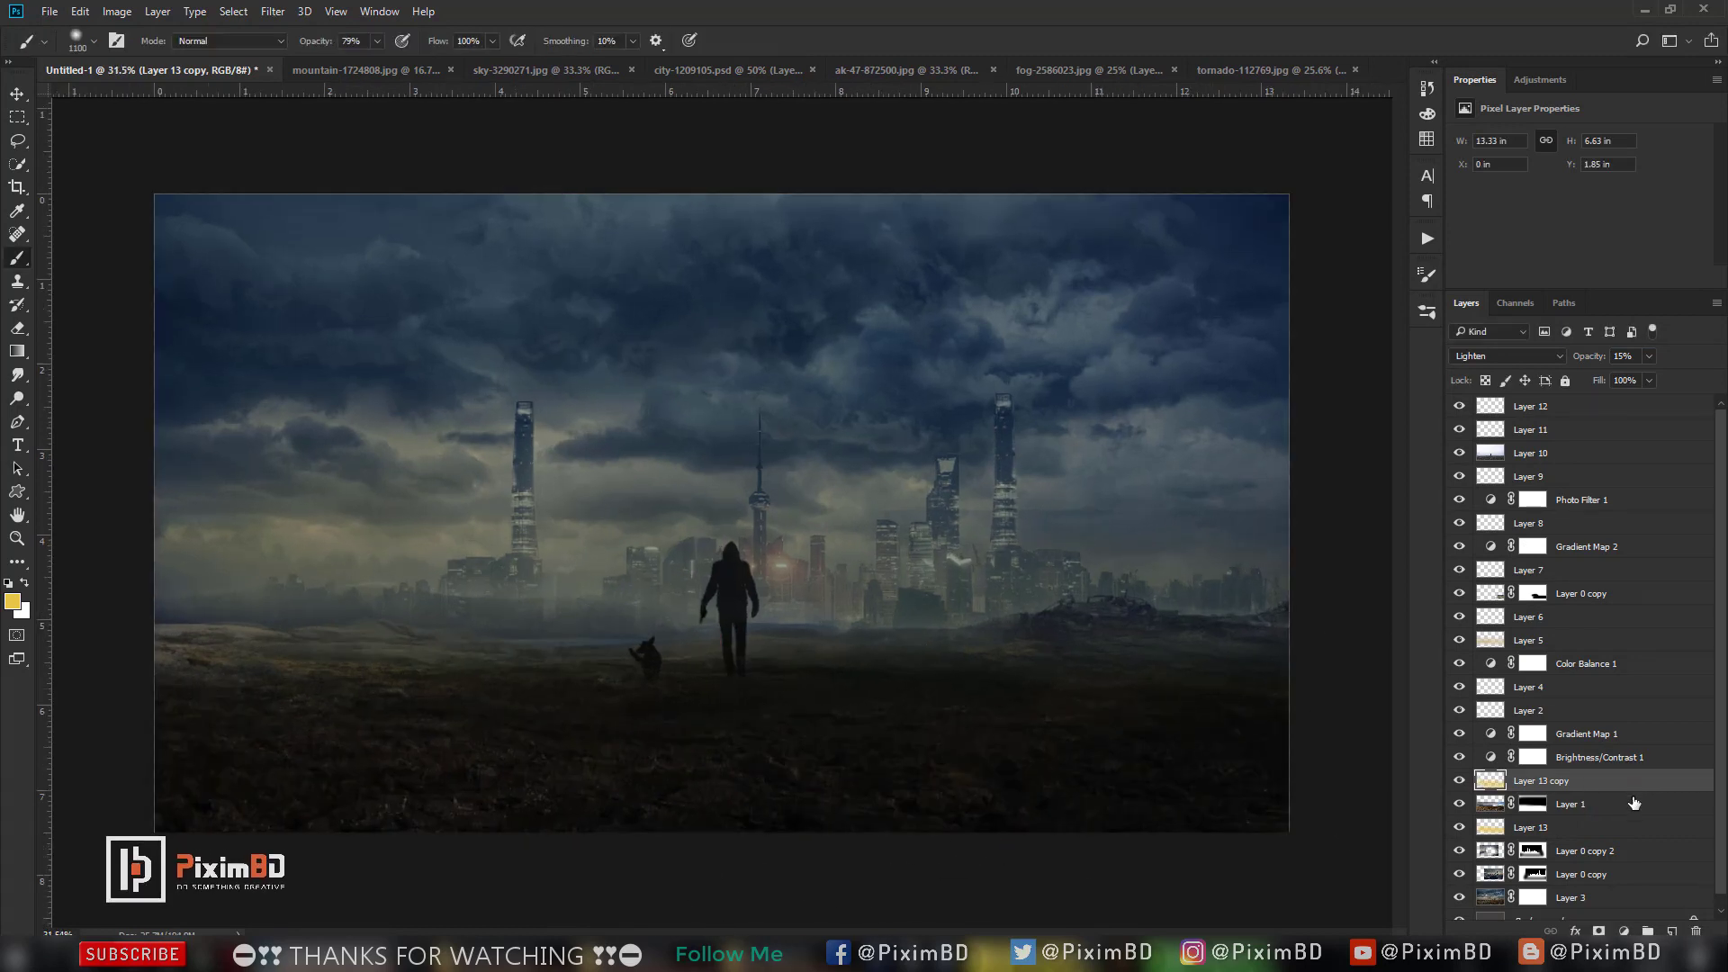
scroll(1545, 760, "down", 1)
Add a Hue/Saturation adjustment above Layer 3 with Saturation -67 and Hue +5.
left_click(1575, 884)
left_click(1623, 931)
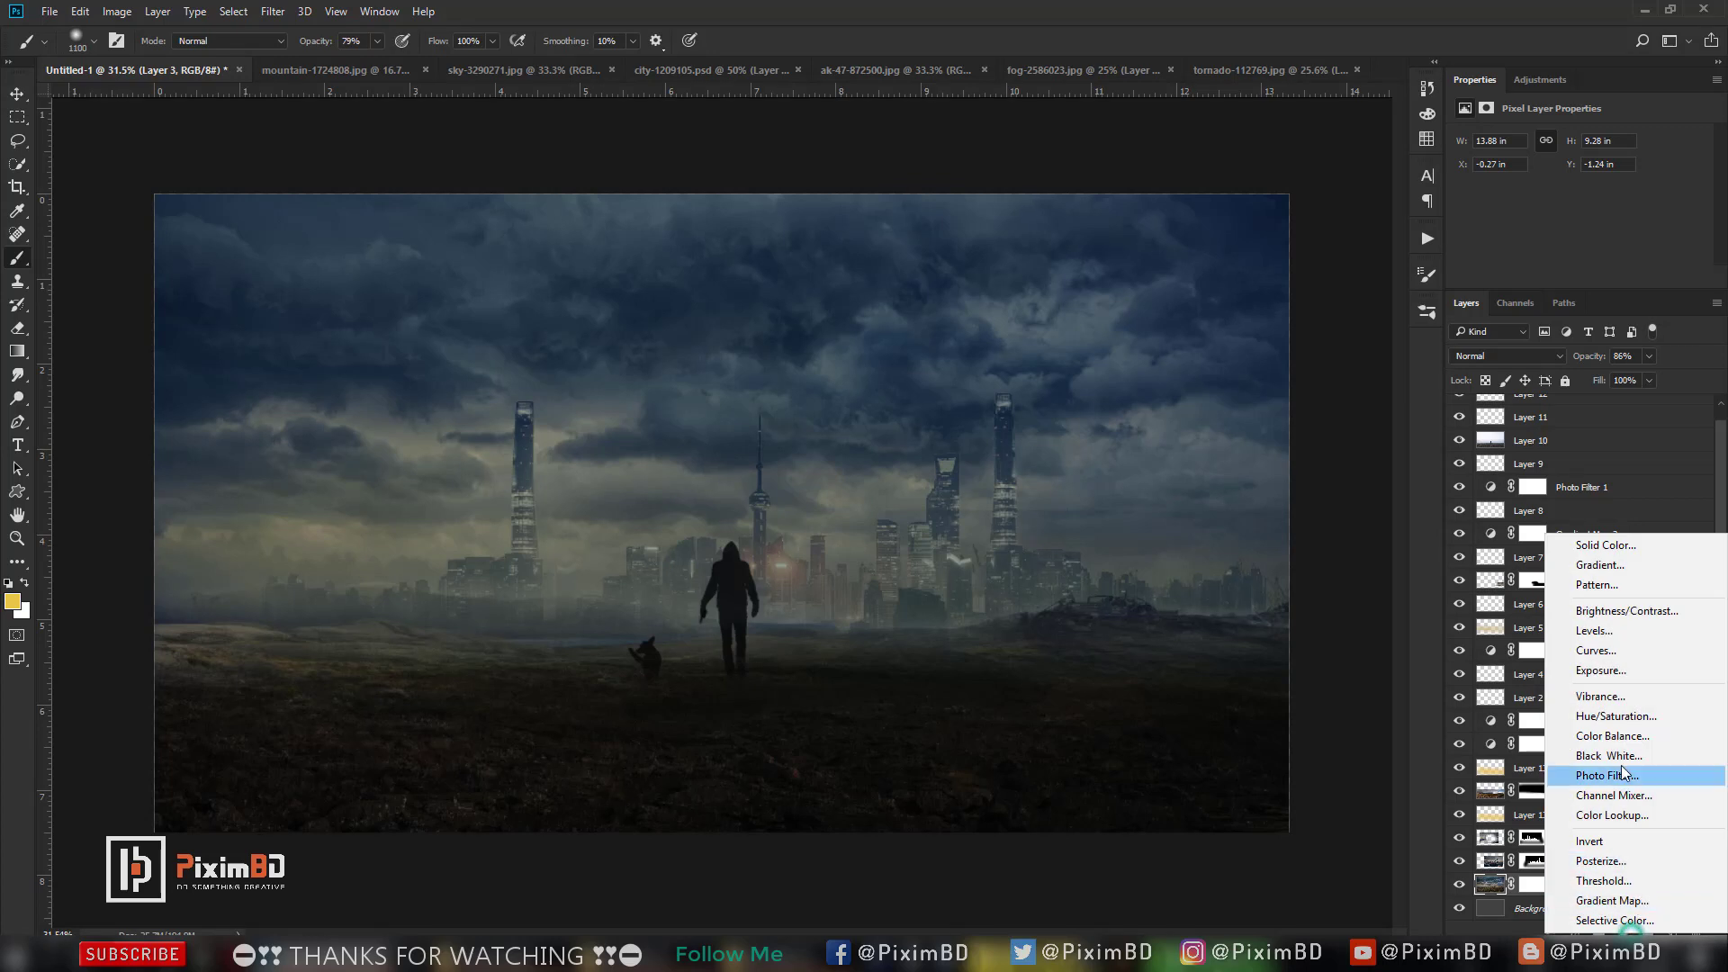
left_click(1614, 716)
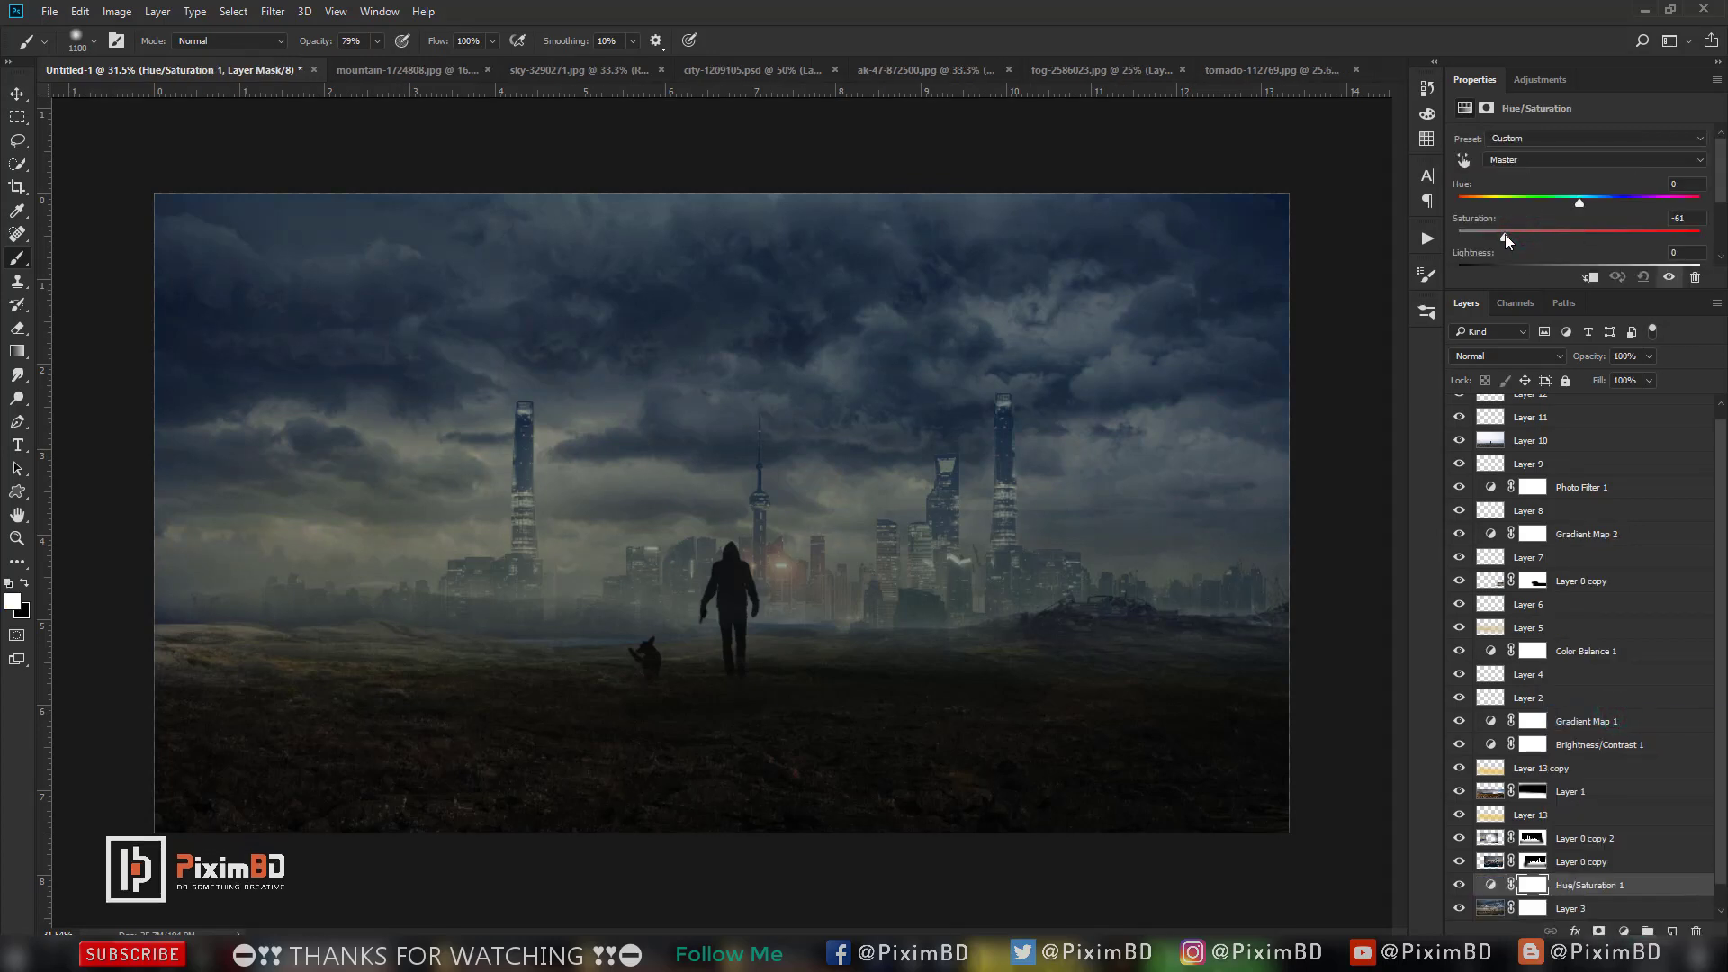
left_click_drag(1505, 236, 1499, 236)
scroll(1595, 185, "down", 1)
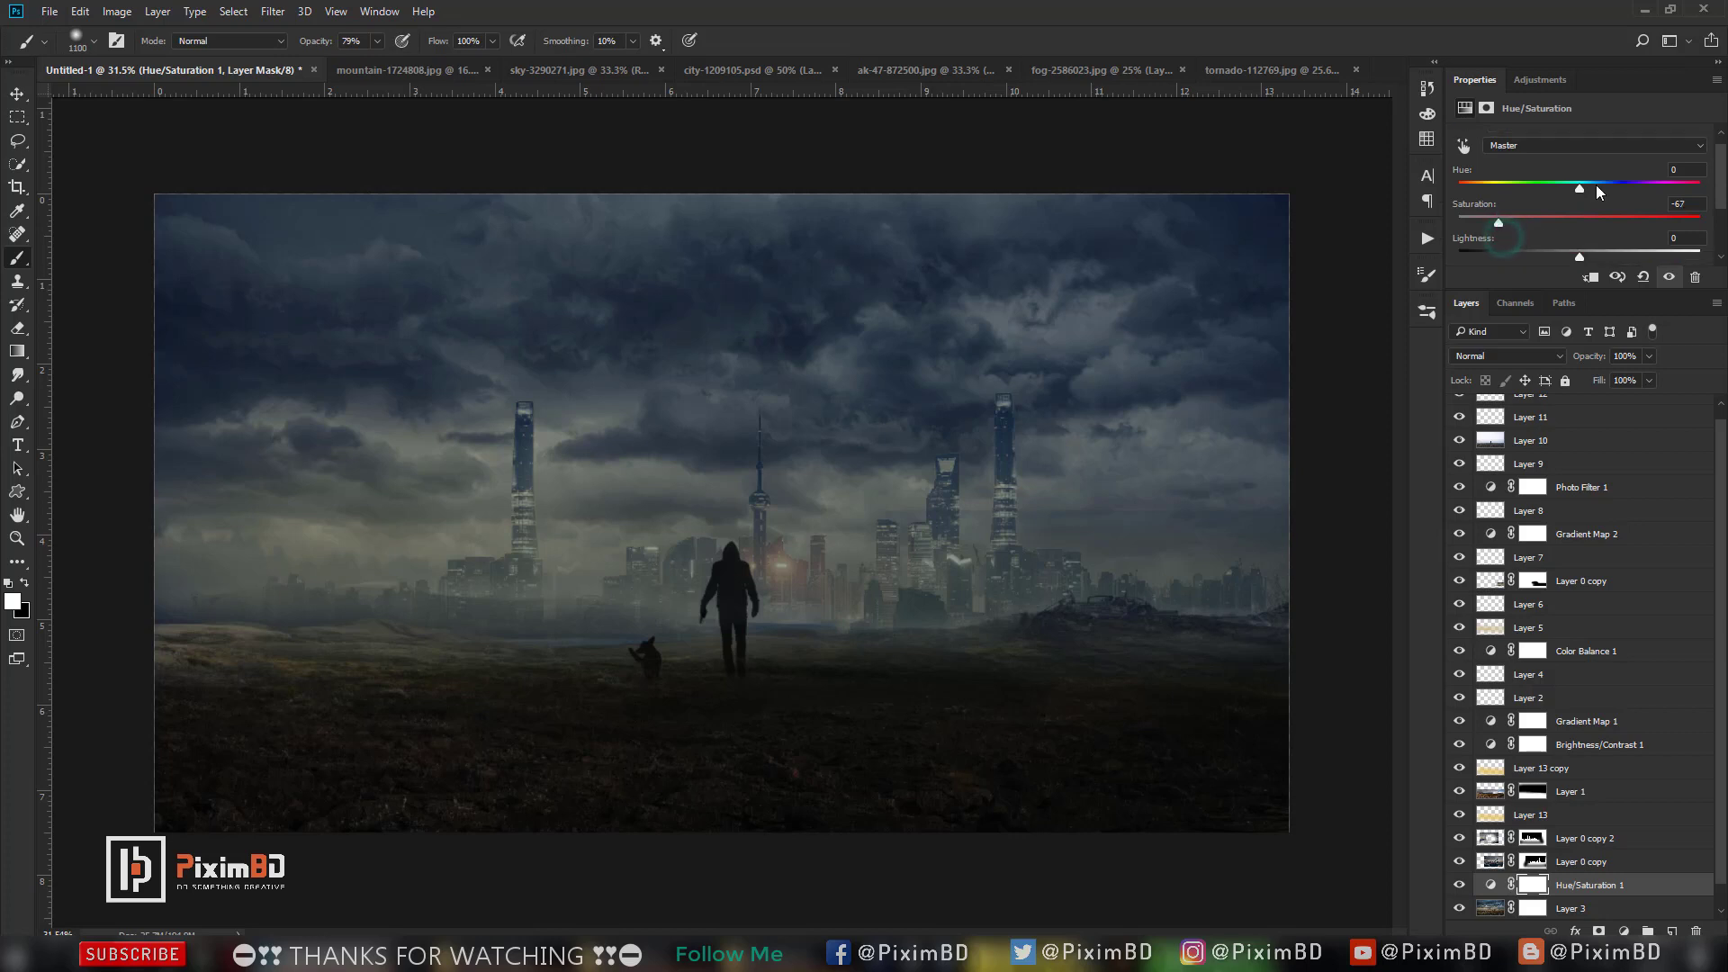
left_click_drag(1578, 187, 1584, 187)
scroll(1624, 559, "up", 1)
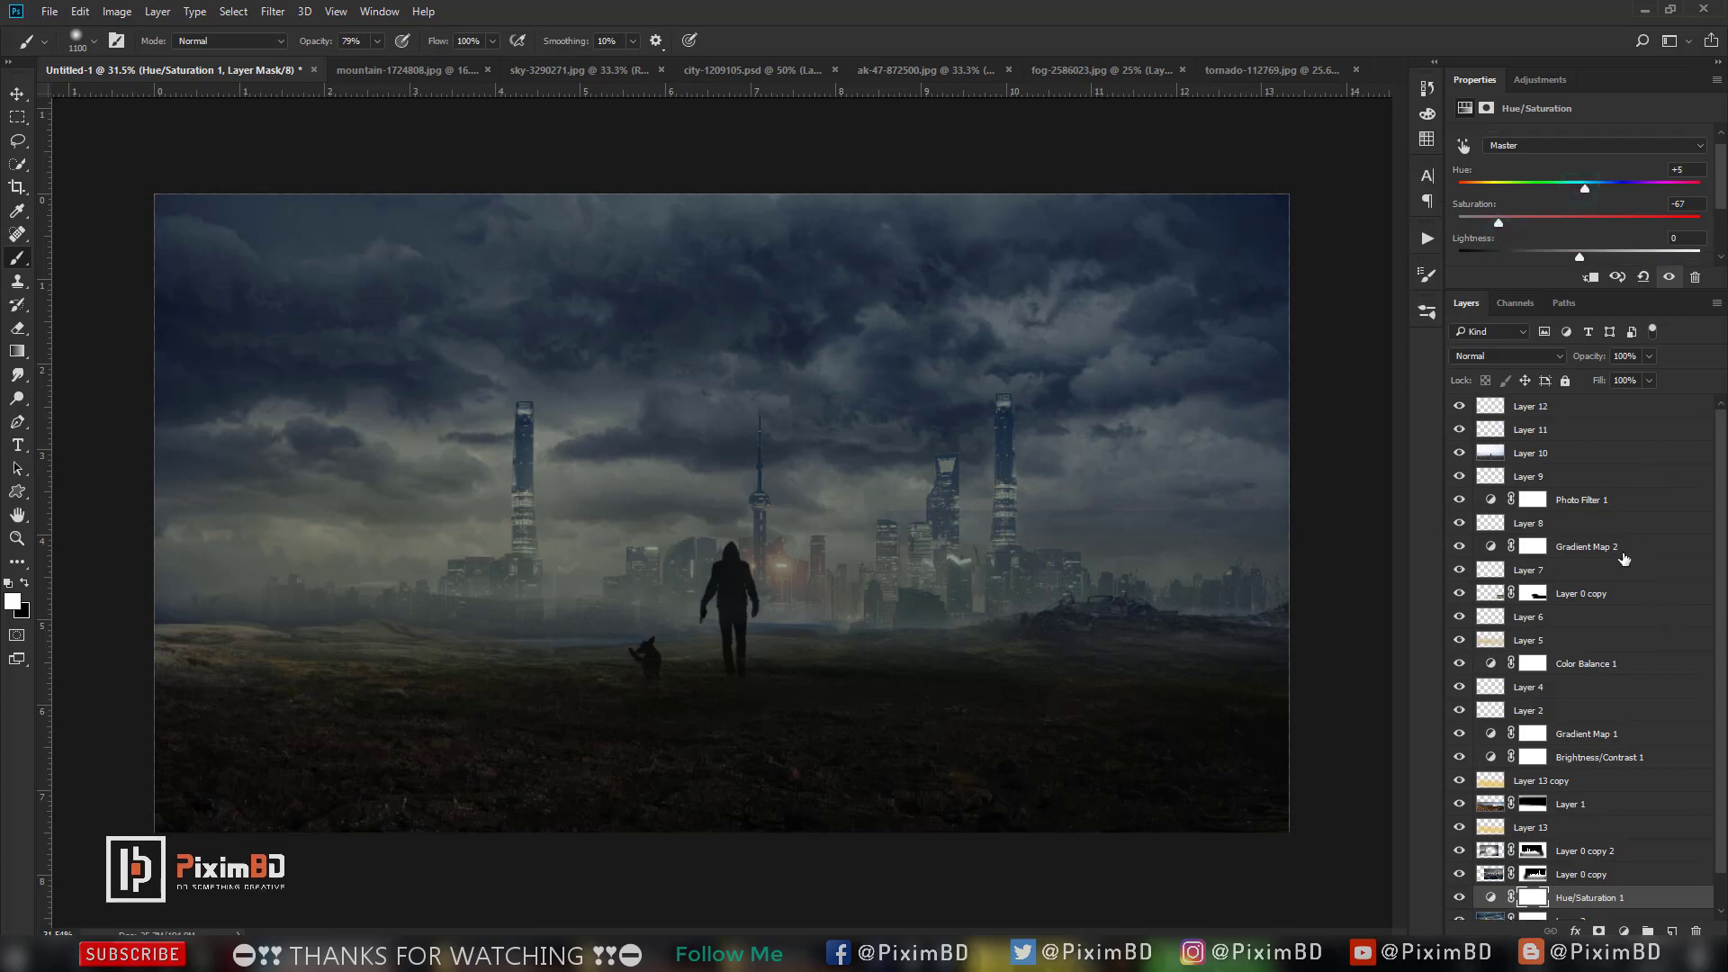
Add a Color Lookup adjustment above Layer 12 using the FallColors.look LUT.
left_click(1556, 405)
left_click(1623, 928)
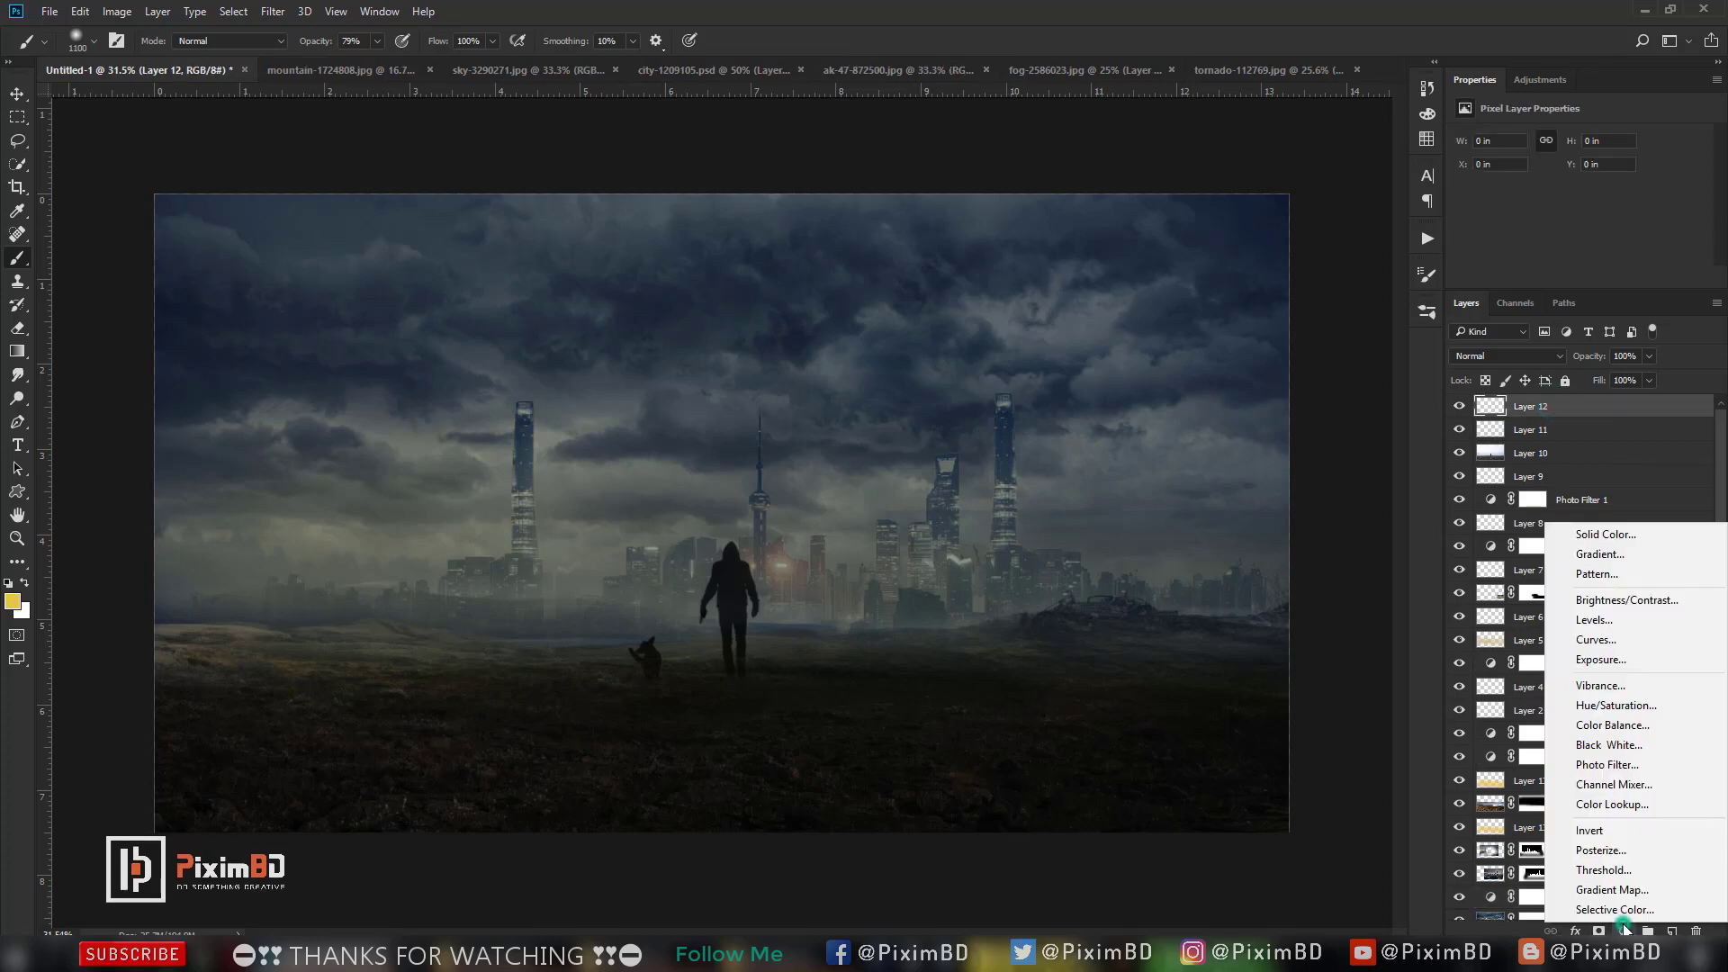
left_click(1630, 811)
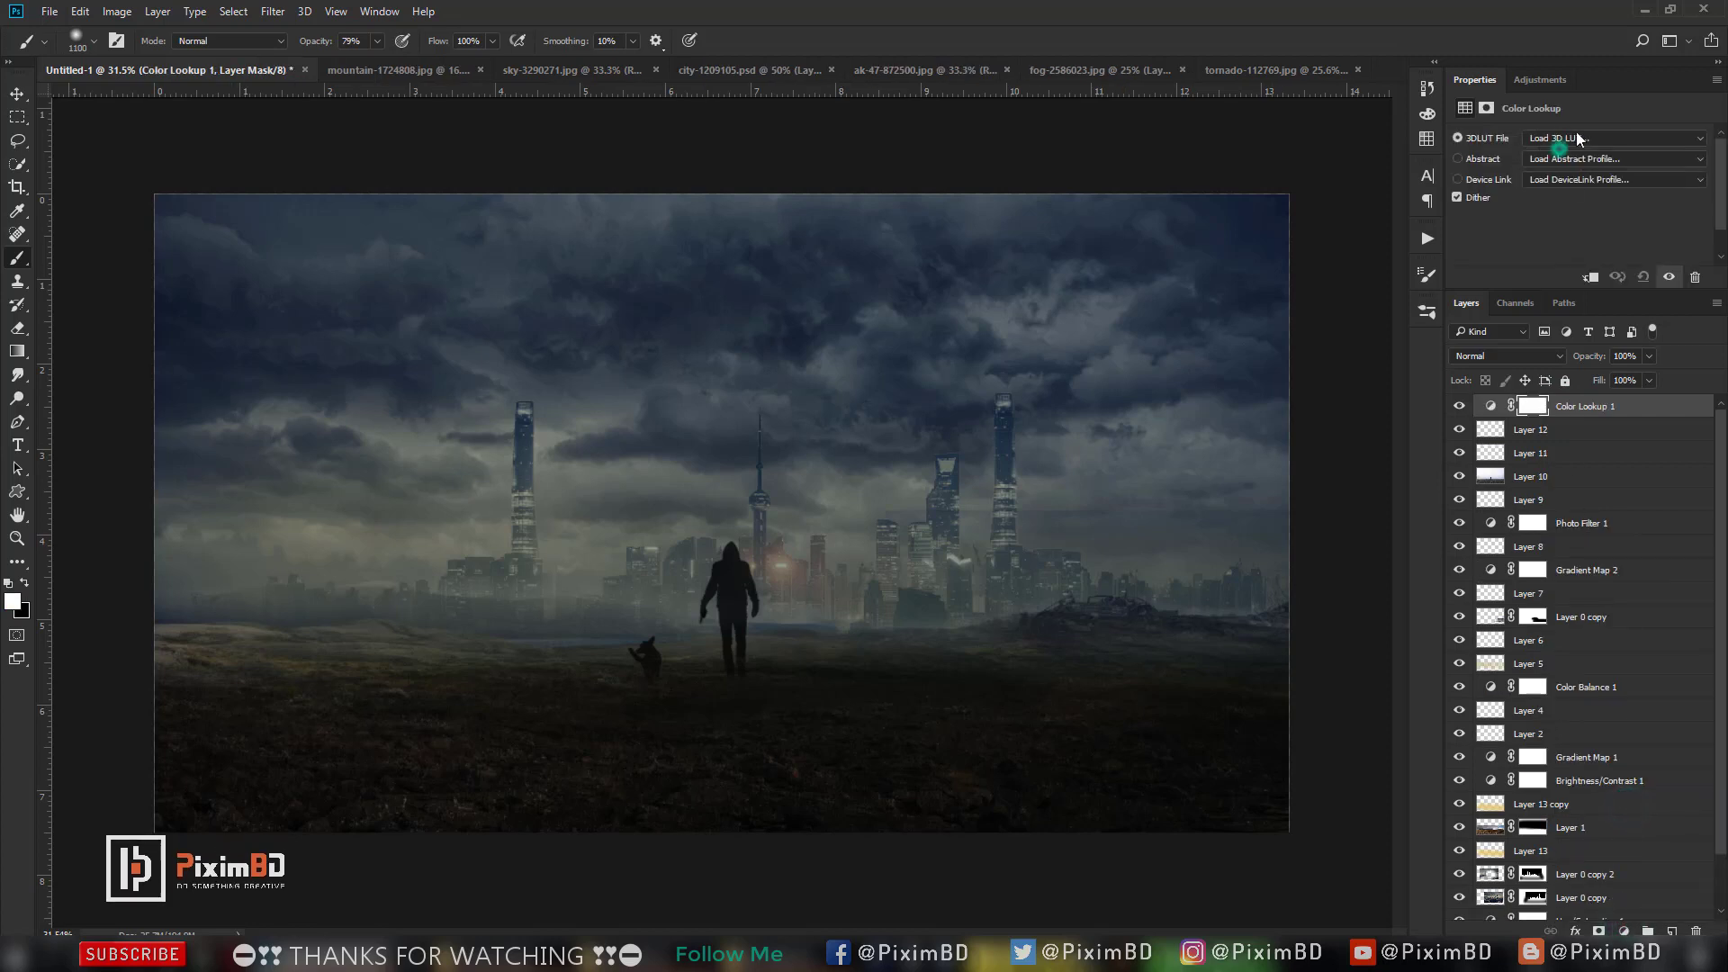
left_click(1570, 137)
left_click(1567, 207)
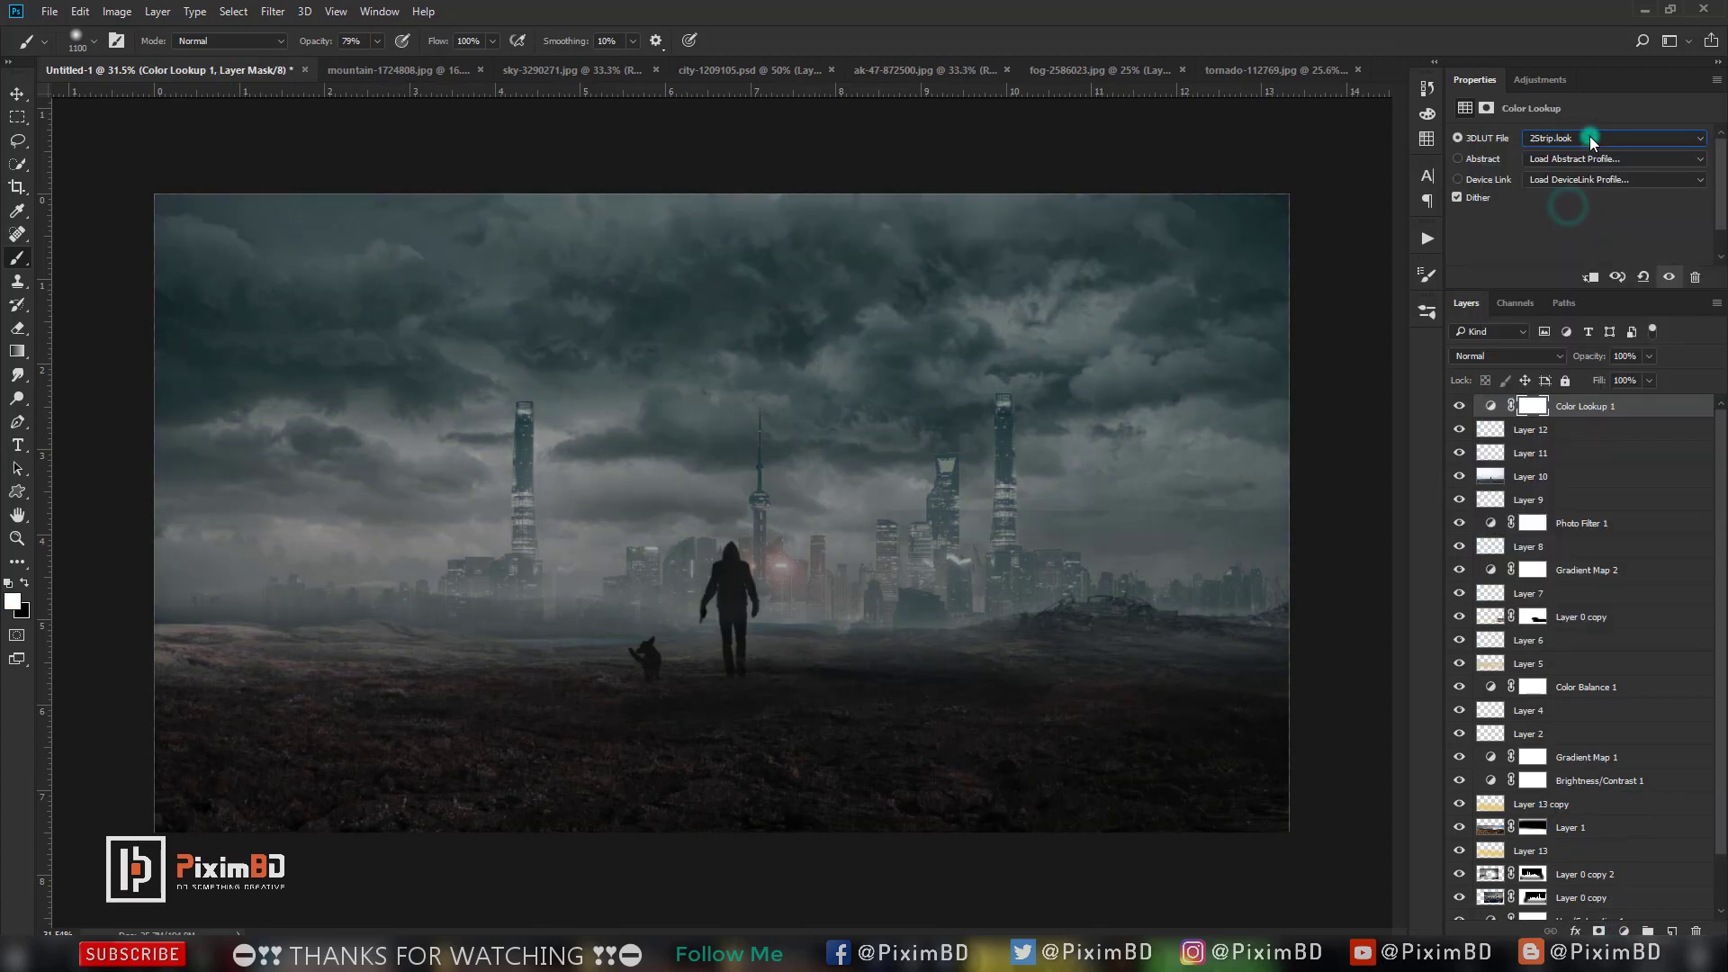
Blend Color Lookup 1 in Soft Light at 22% and add empty Layer 14 on top.
scroll(1590, 137, "down", 1)
scroll(1589, 136, "down", 1)
scroll(1589, 137, "down", 1)
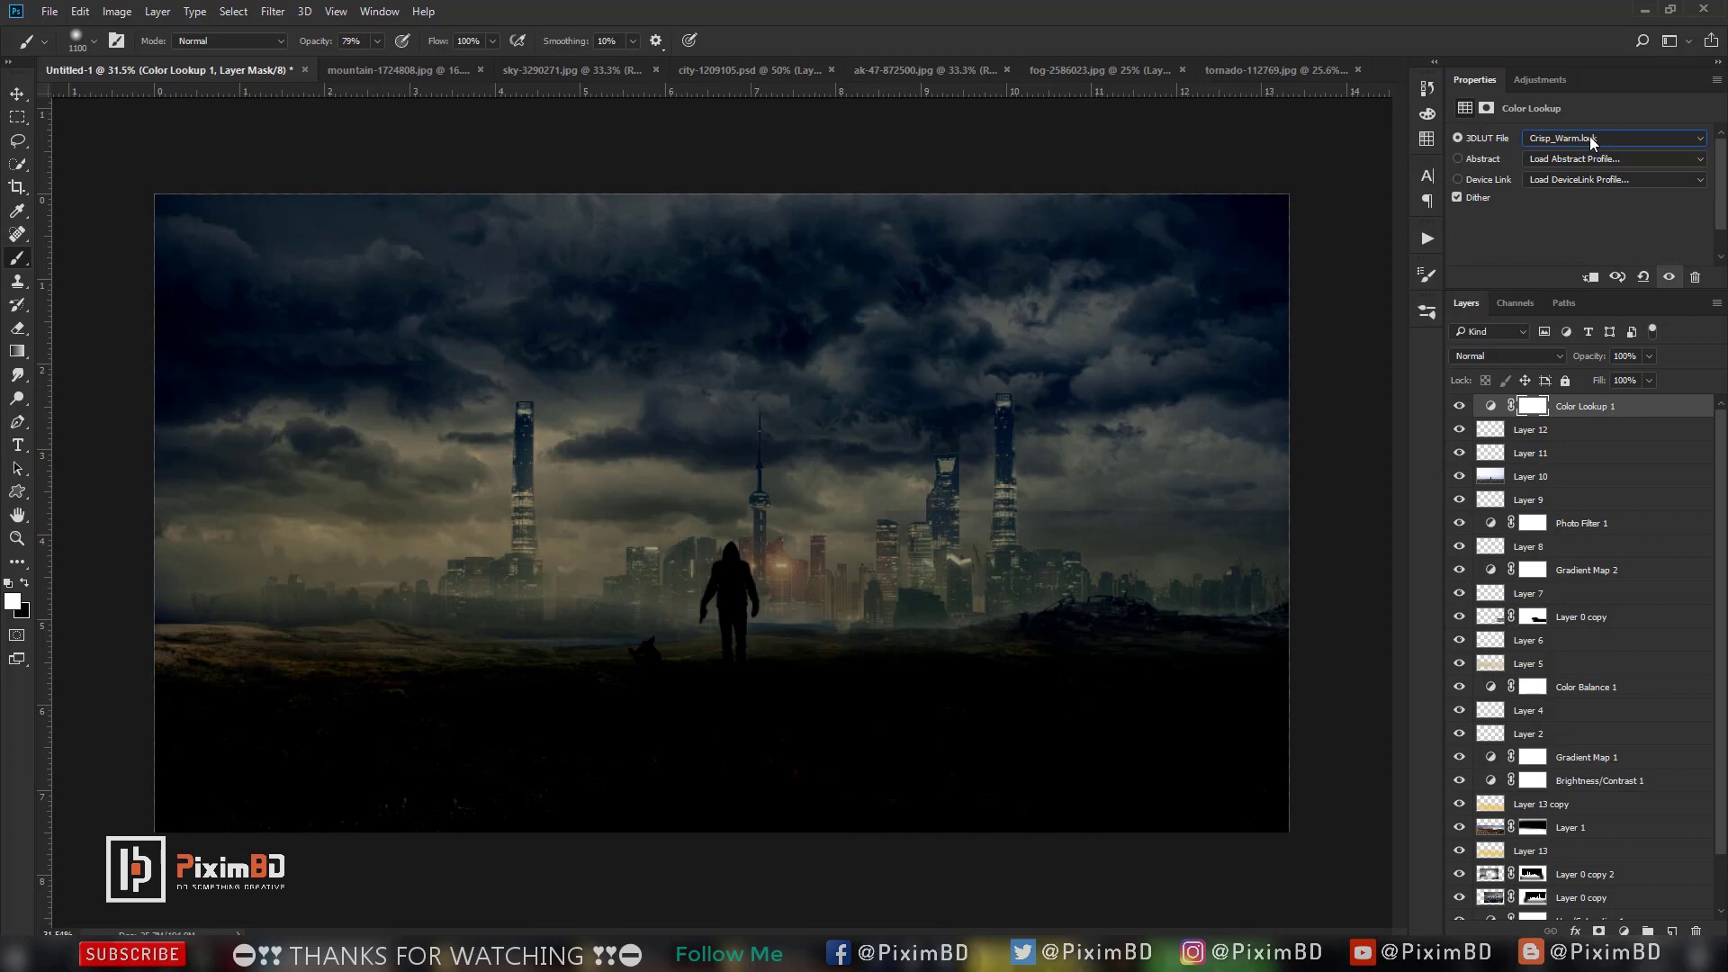
scroll(1590, 137, "down", 1)
scroll(1589, 137, "down", 2)
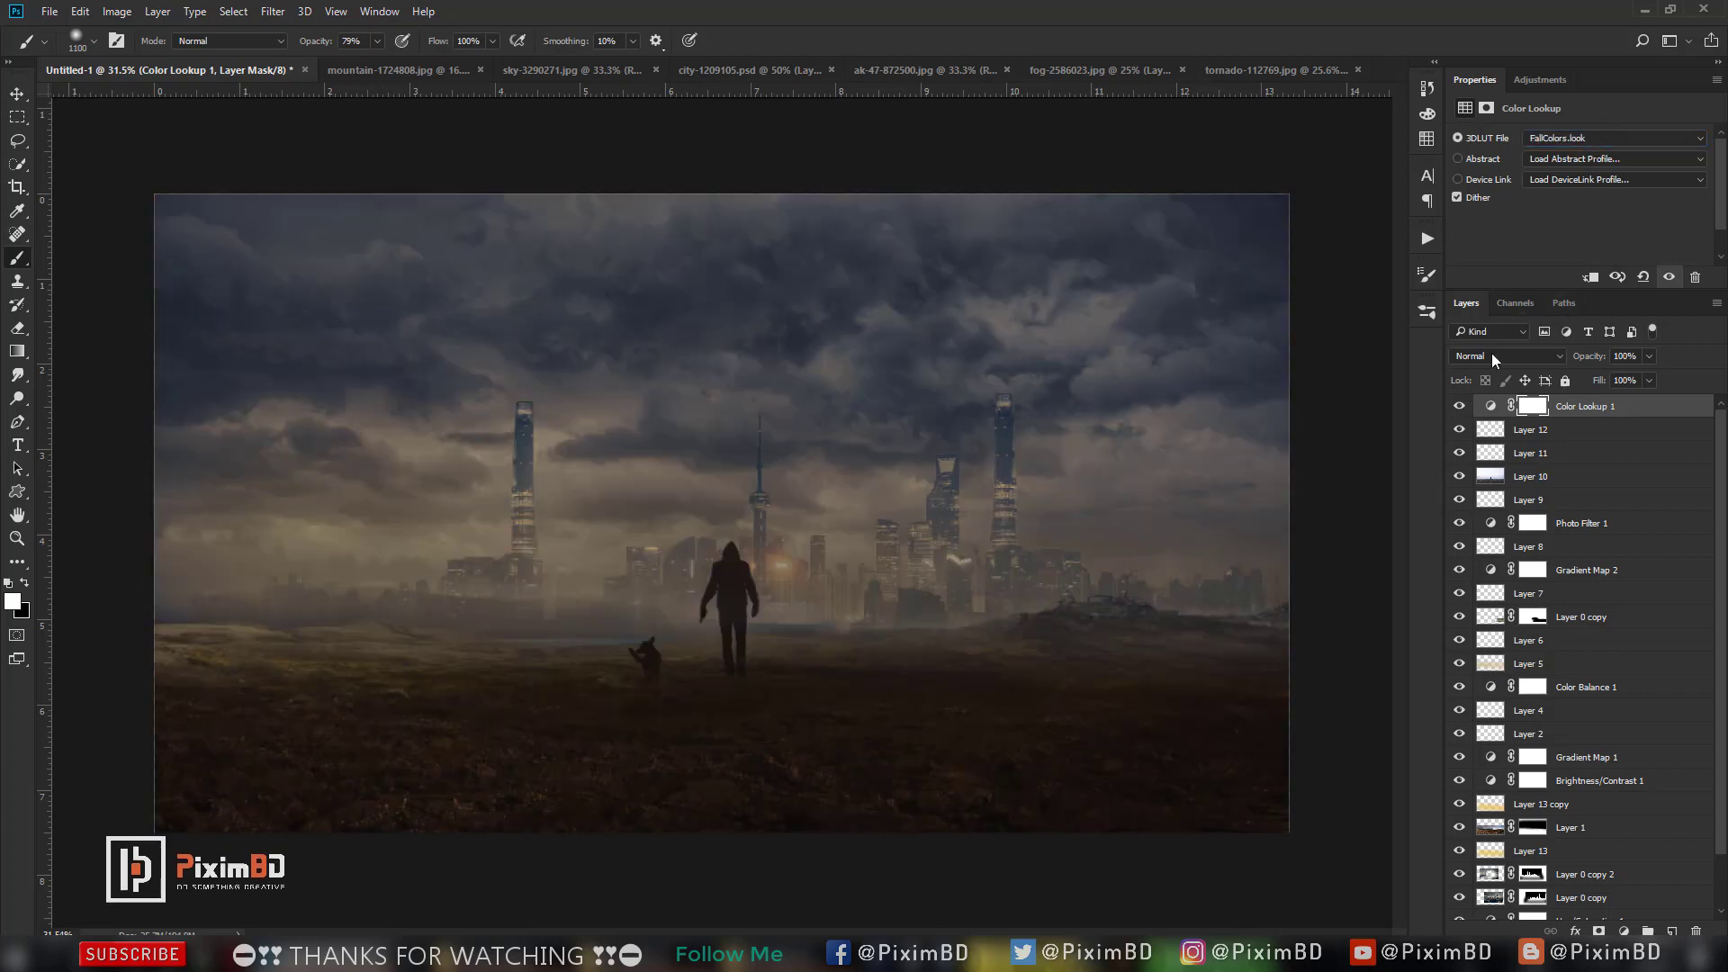
left_click(1491, 356)
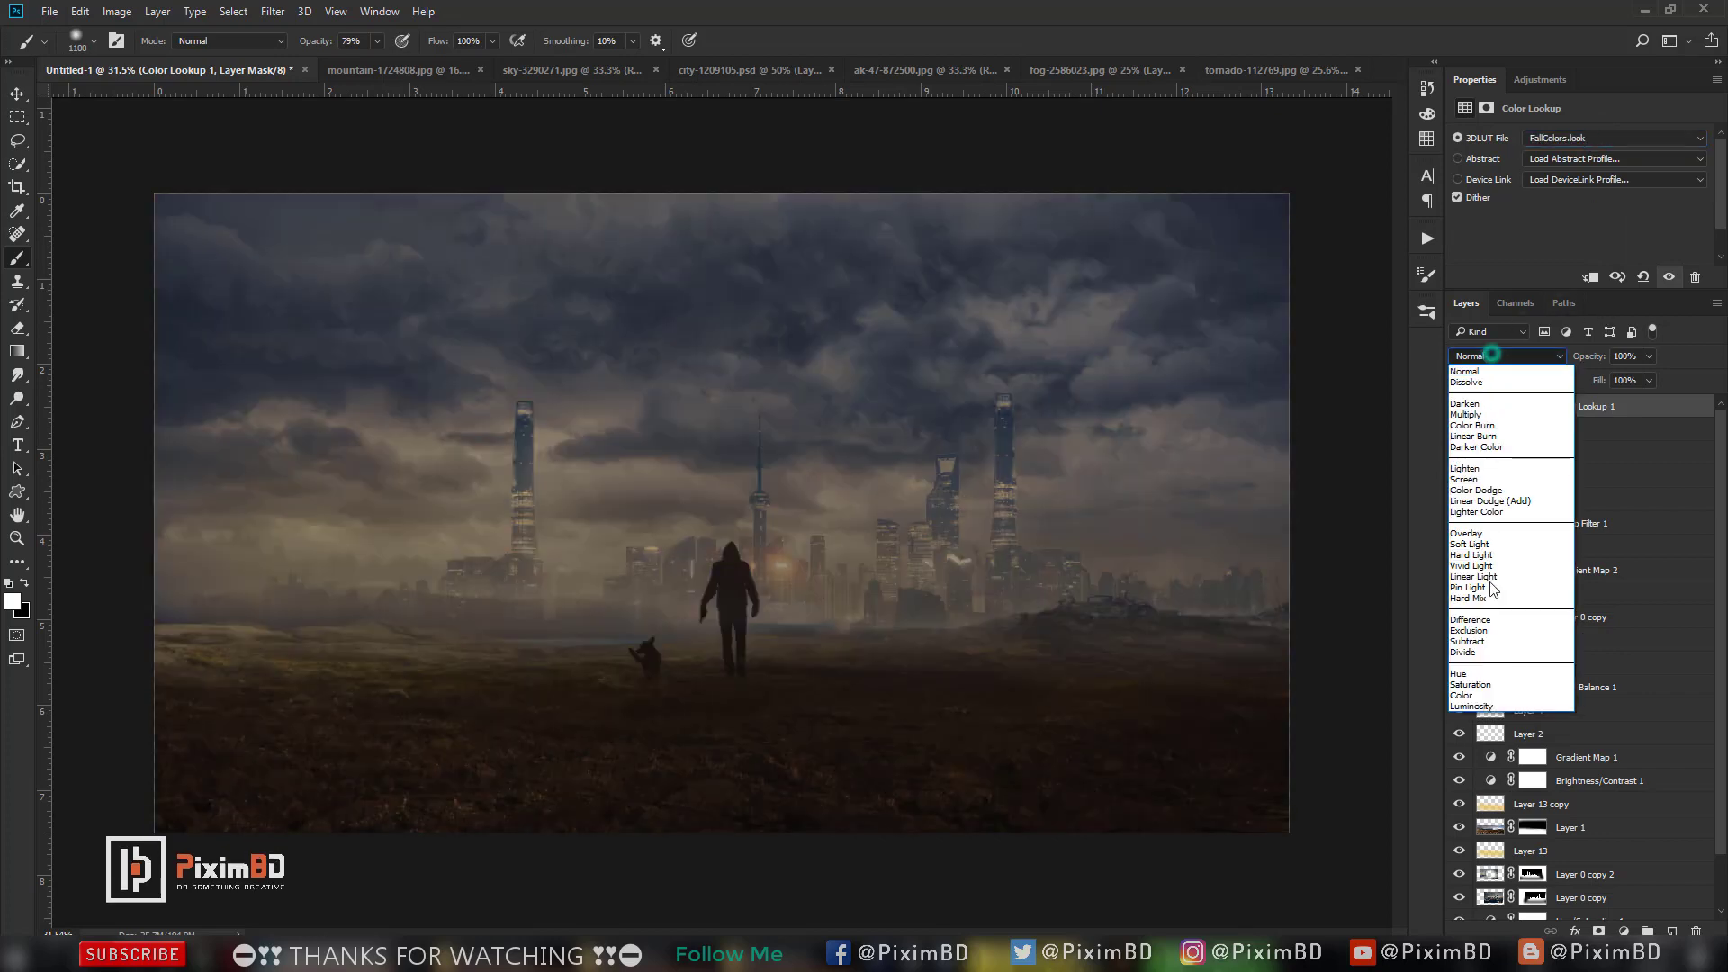
left_click(1529, 544)
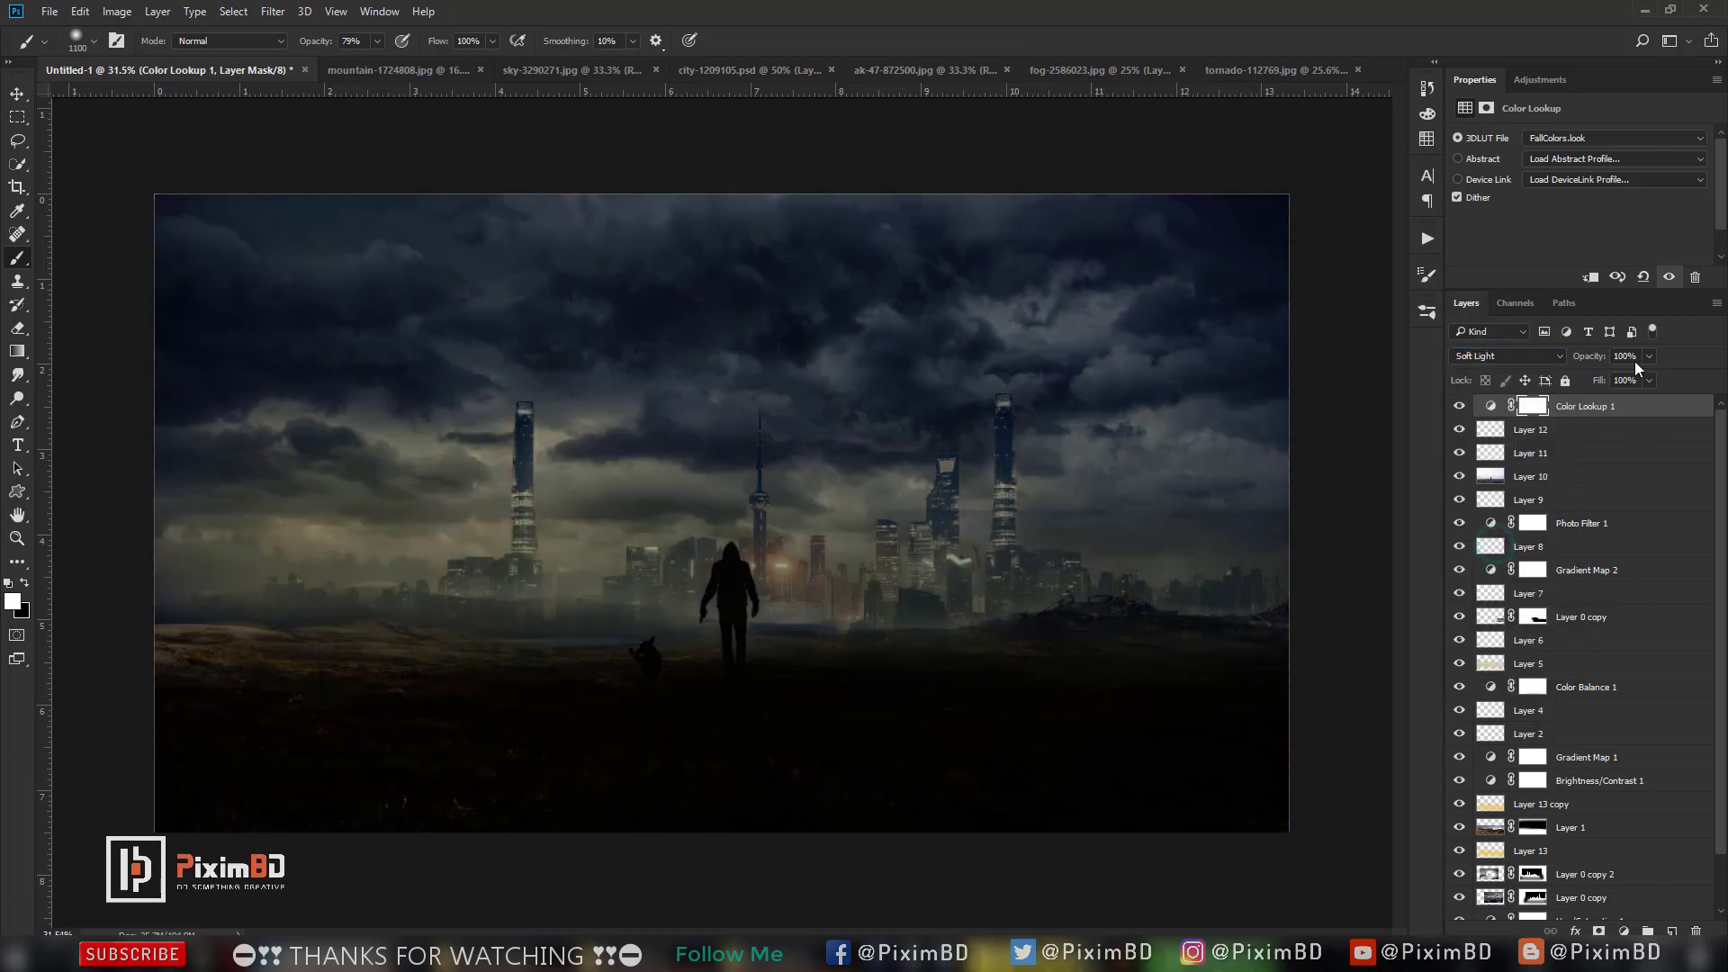
type("22")
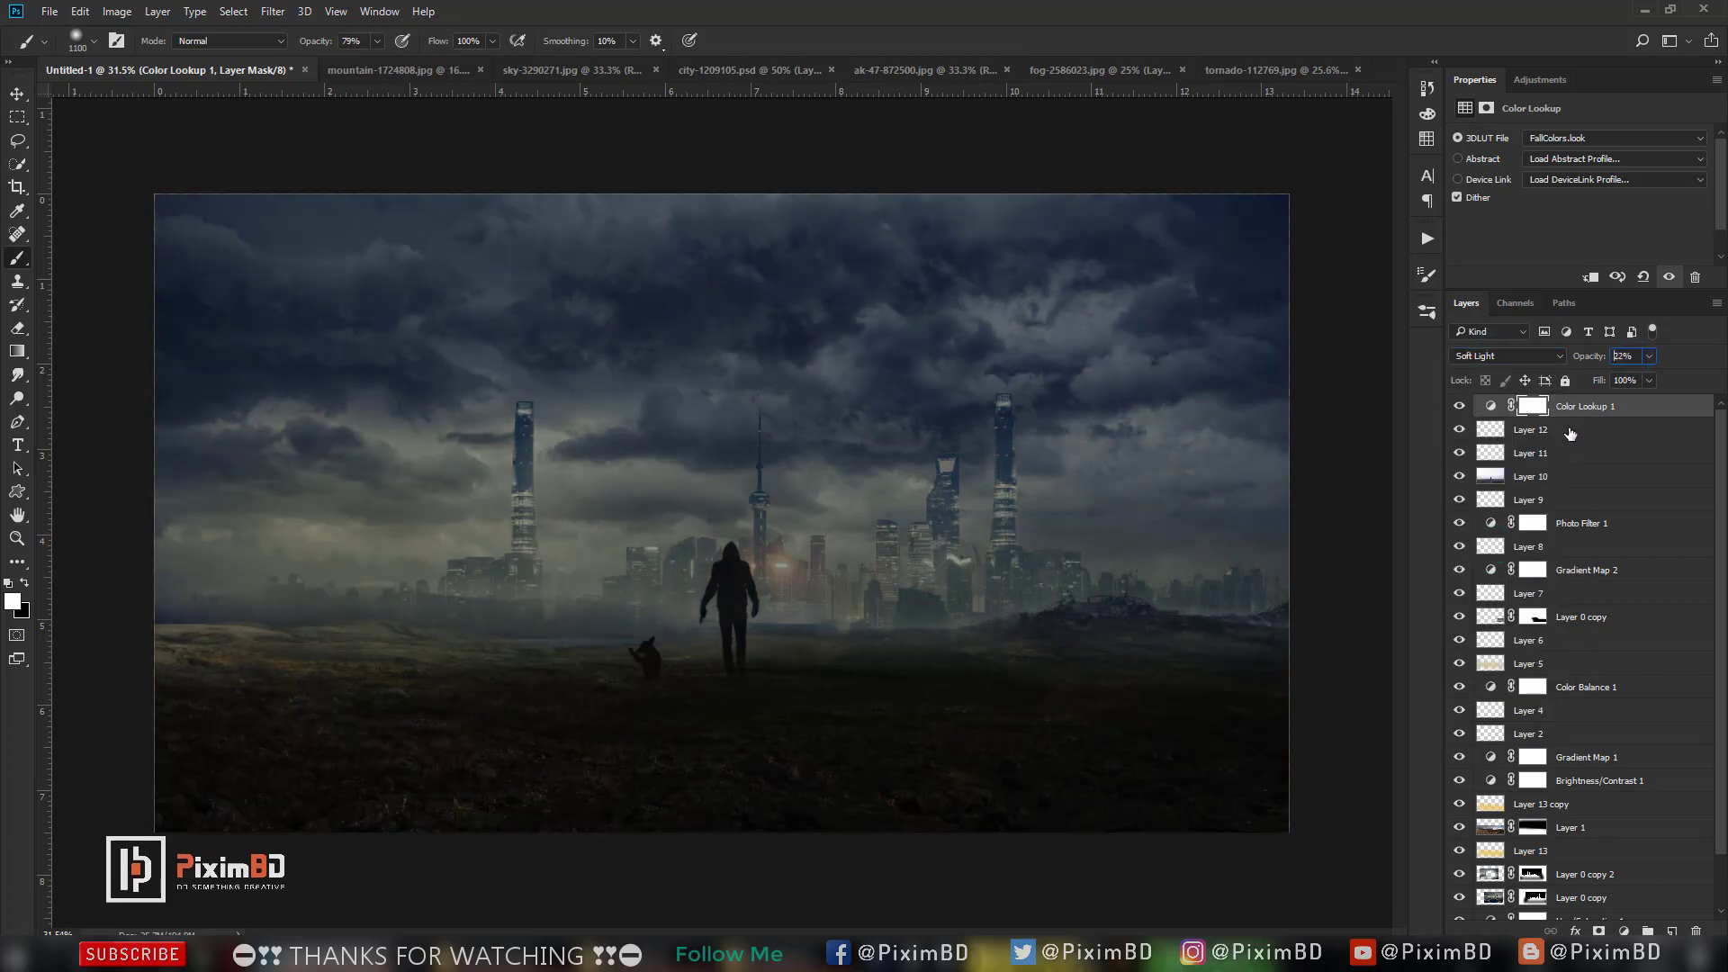
left_click(1670, 931)
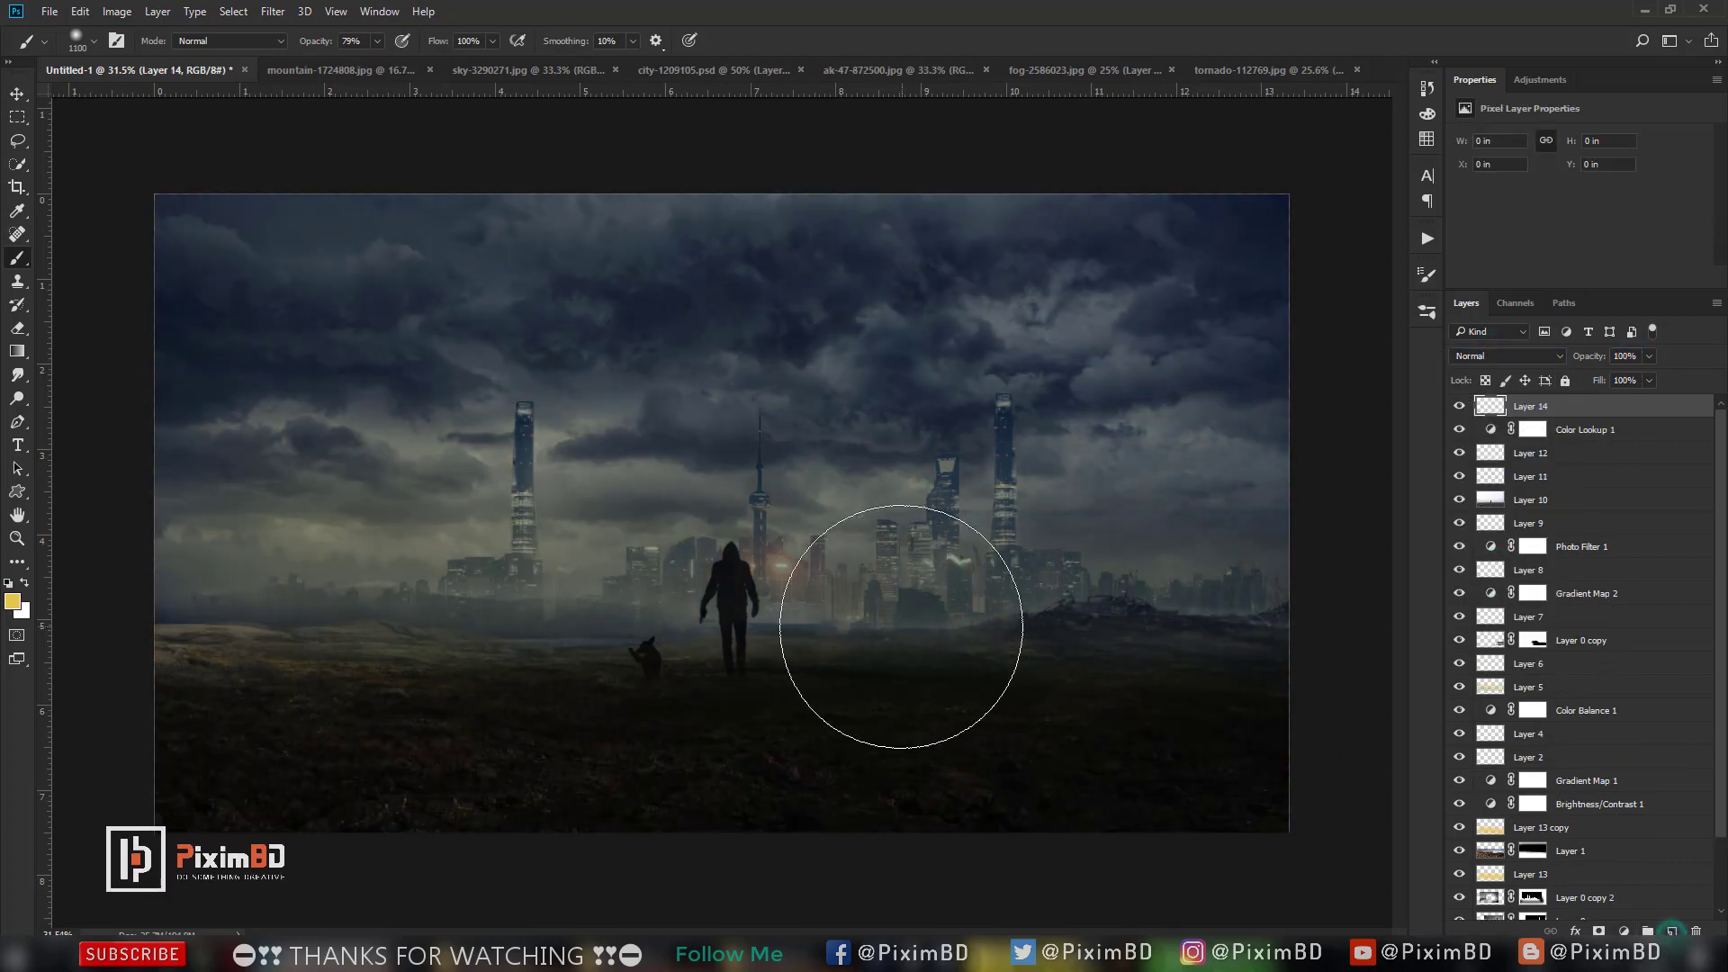
Drag the AK-47 from its own document into the city composite as a new layer.
scroll(858, 626, "up", 1, "alt")
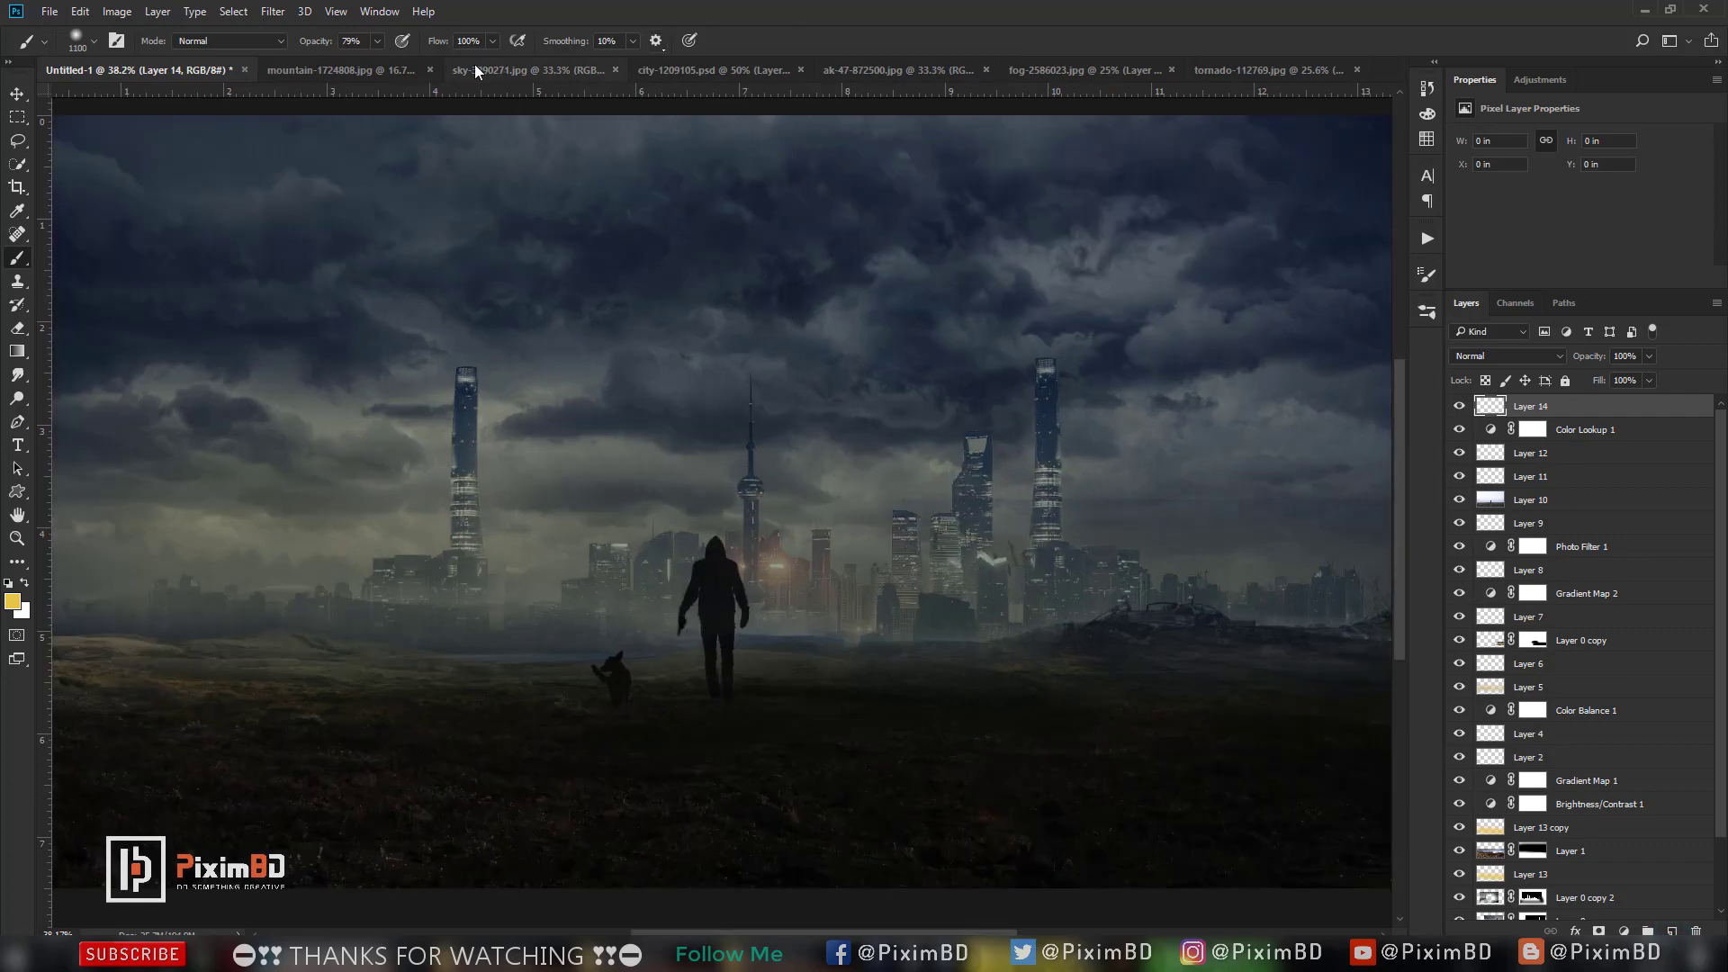
left_click(943, 67)
left_click(17, 93)
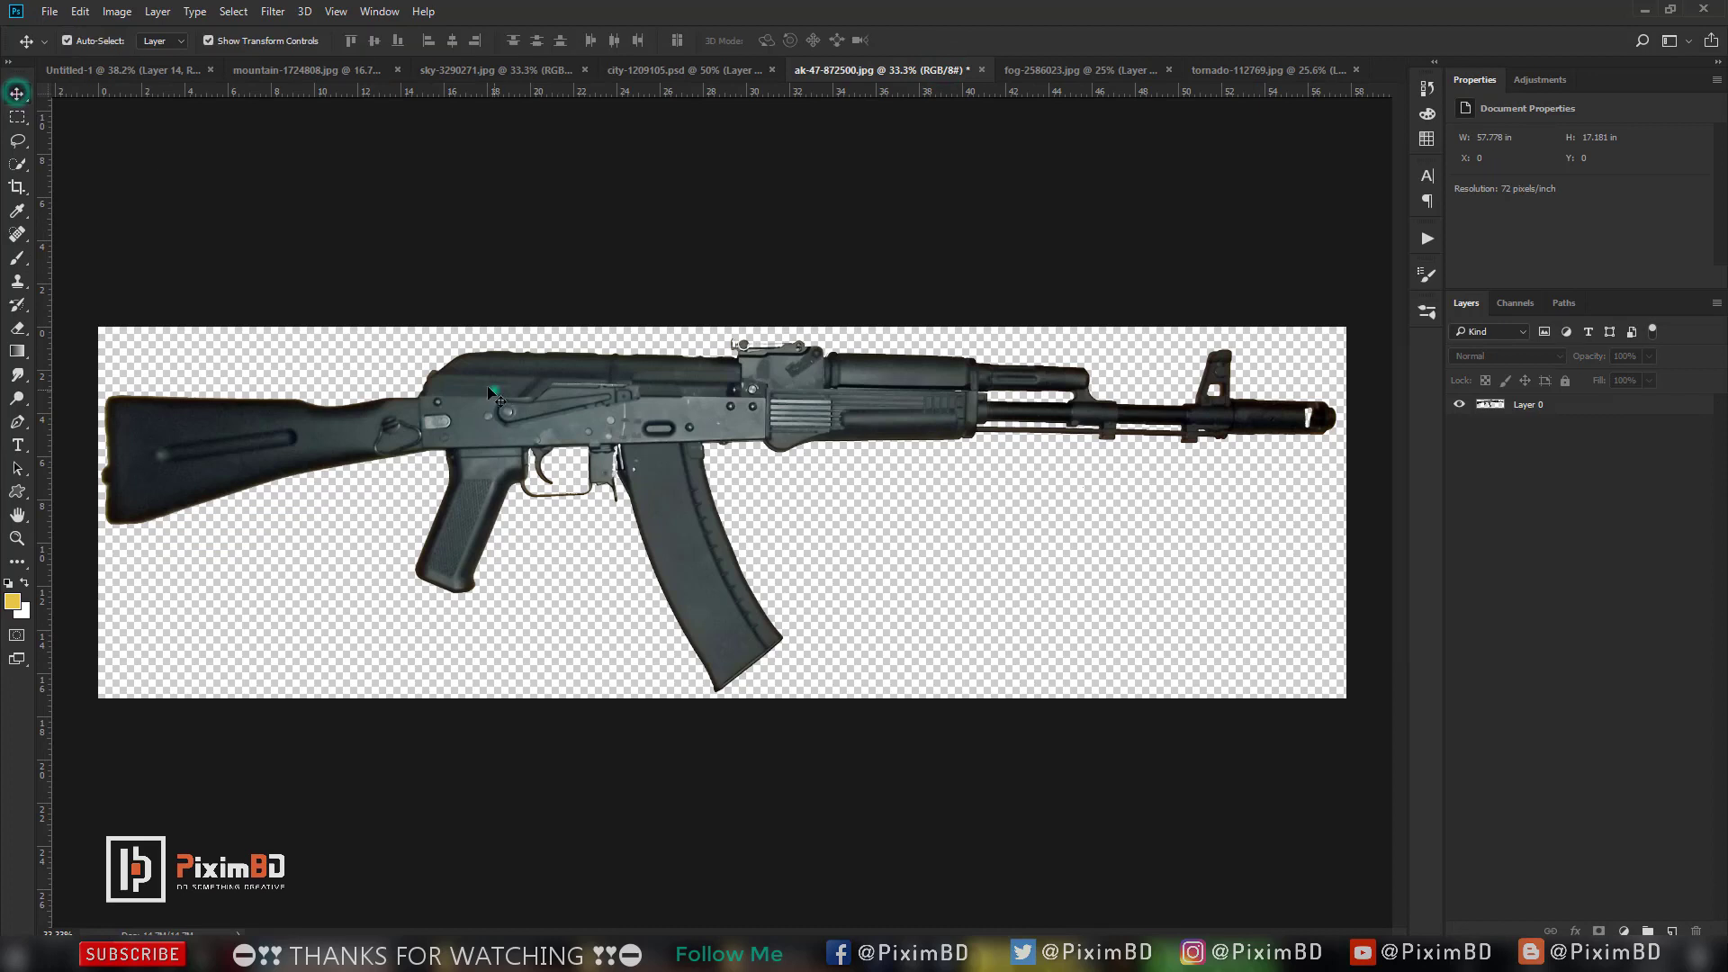
mouse_move(495, 396)
left_mouse_down()
mouse_move(747, 516)
mouse_move(732, 581)
left_mouse_up()
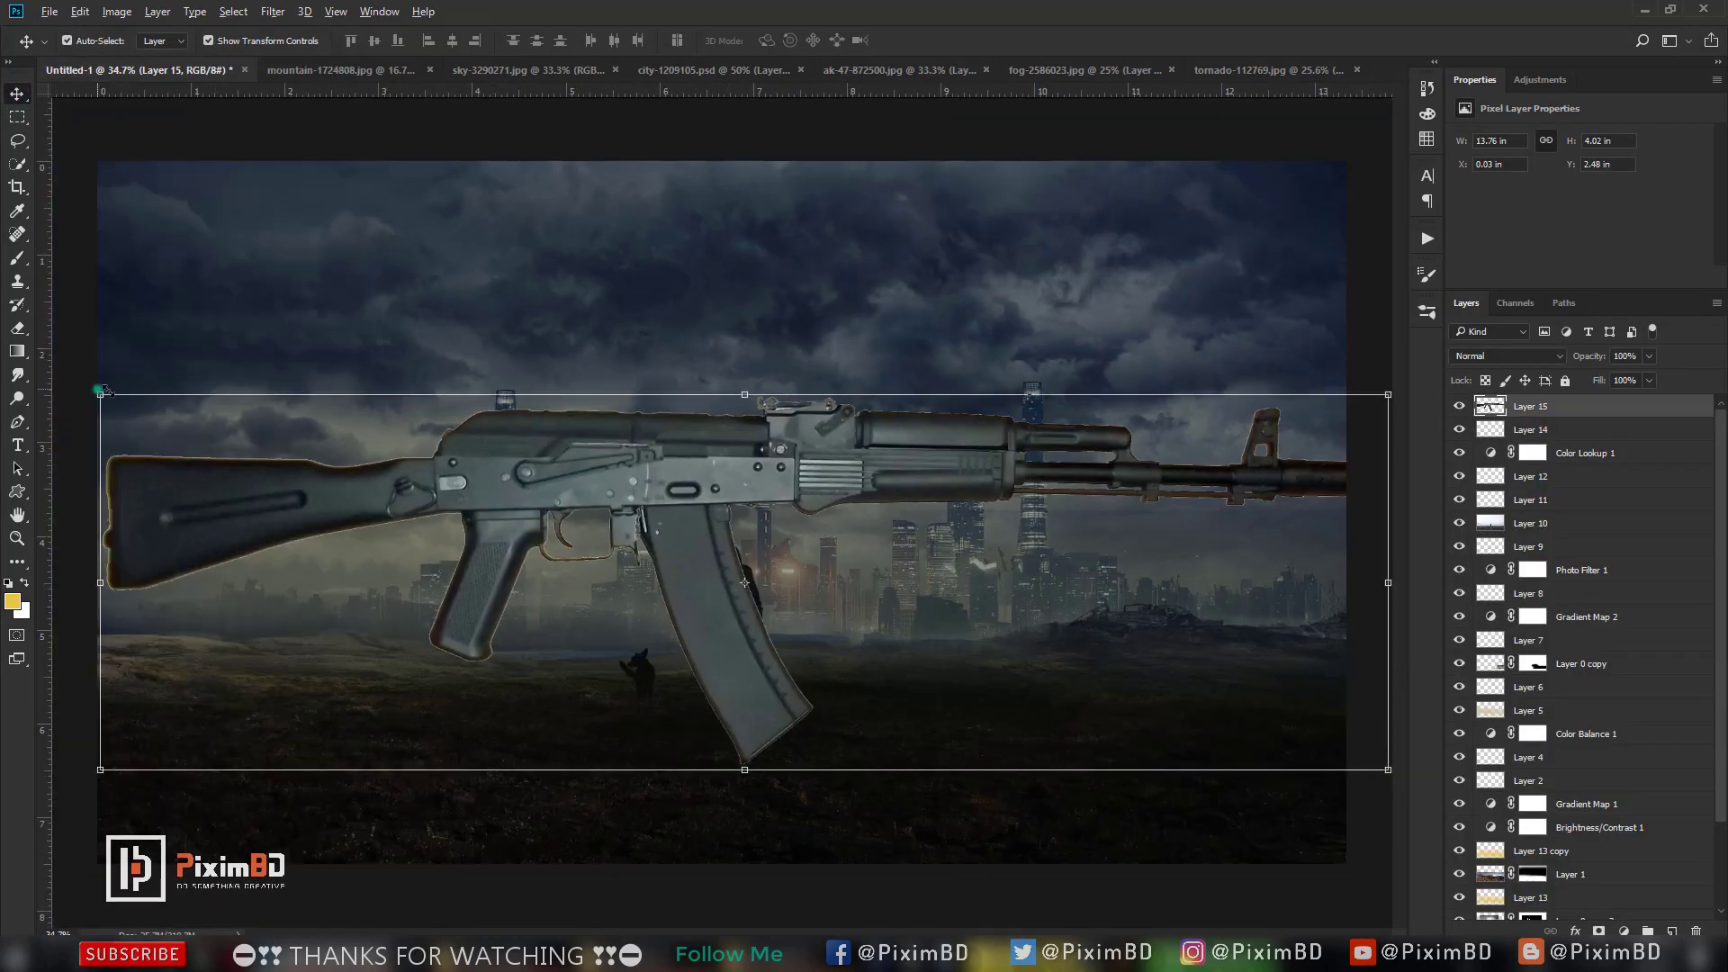
Shrink the rifle to the figure's size, rotate it and flip it horizontally.
key("ctrl+t")
left_click_drag(99, 393, 683, 582)
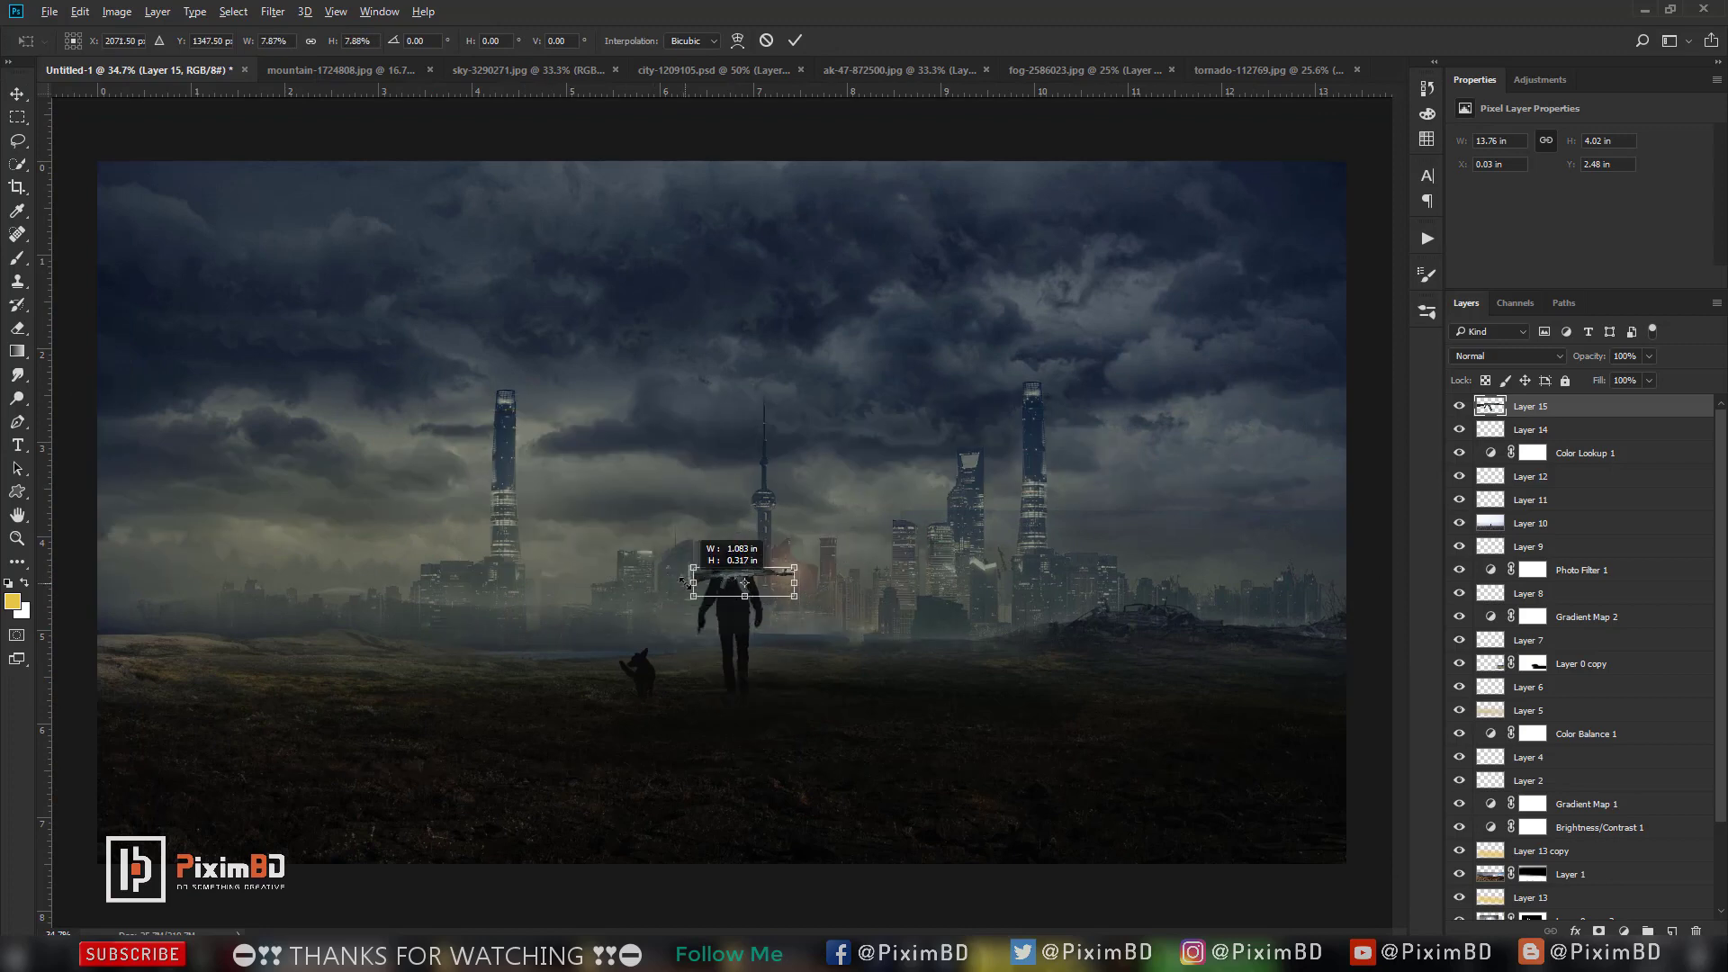
scroll(751, 555, "up", 3)
scroll(767, 604, "up", 8)
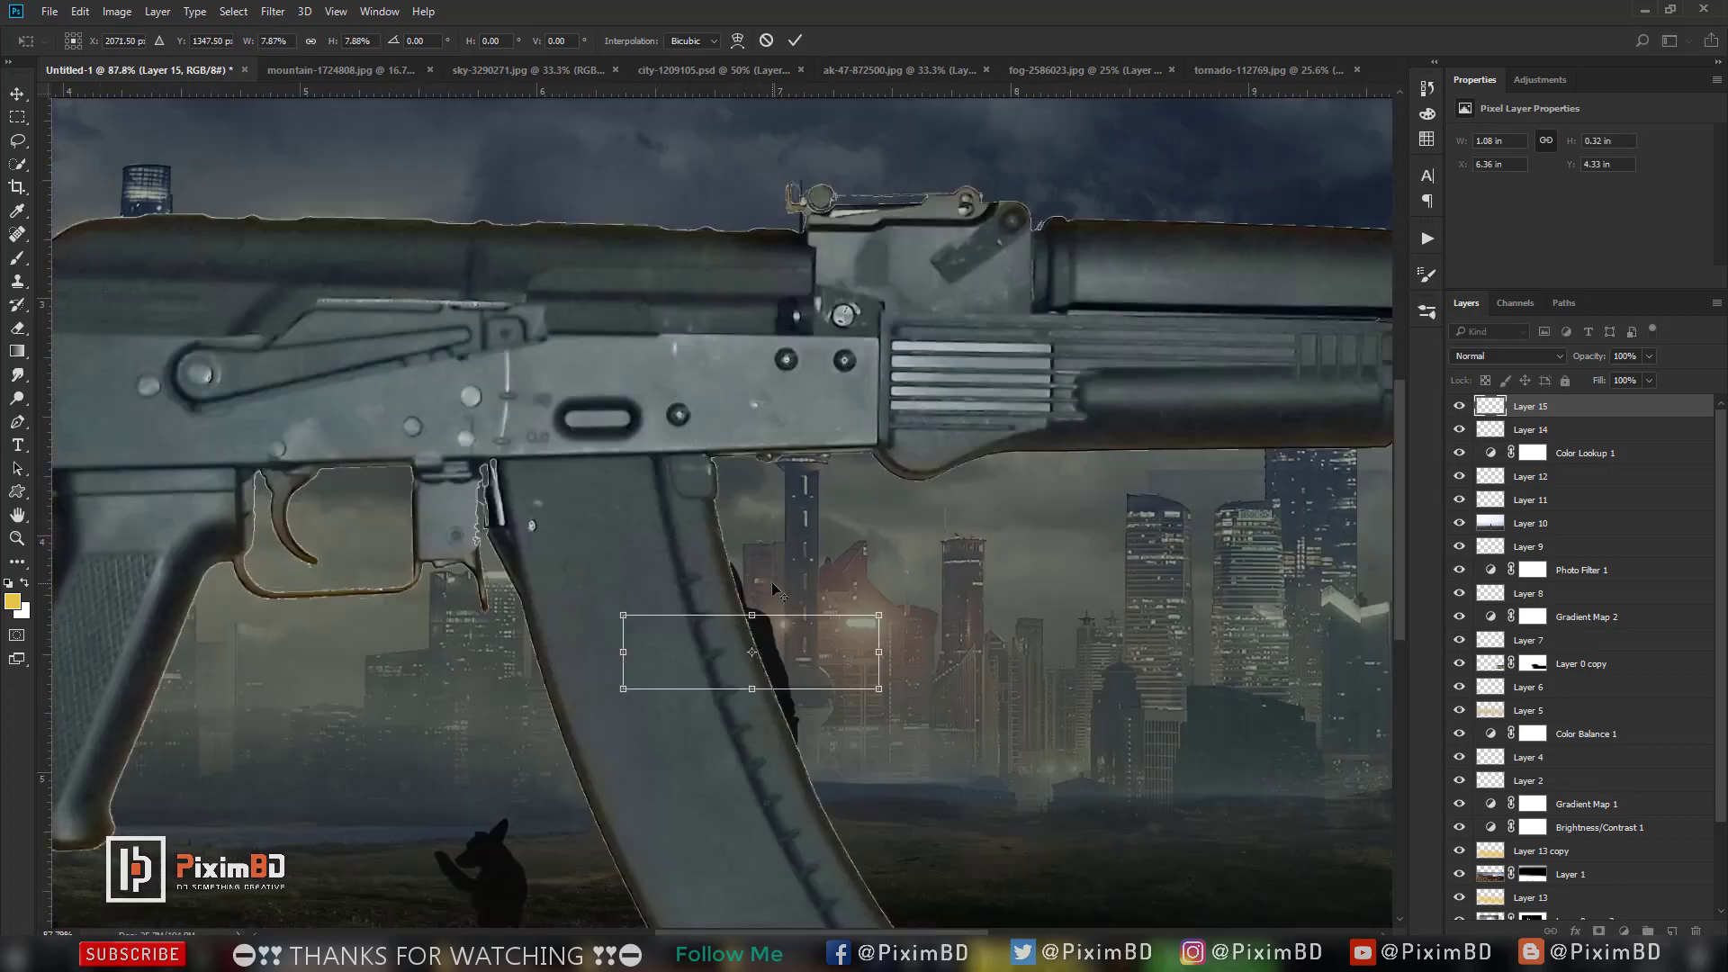
scroll(779, 536, "down", 6)
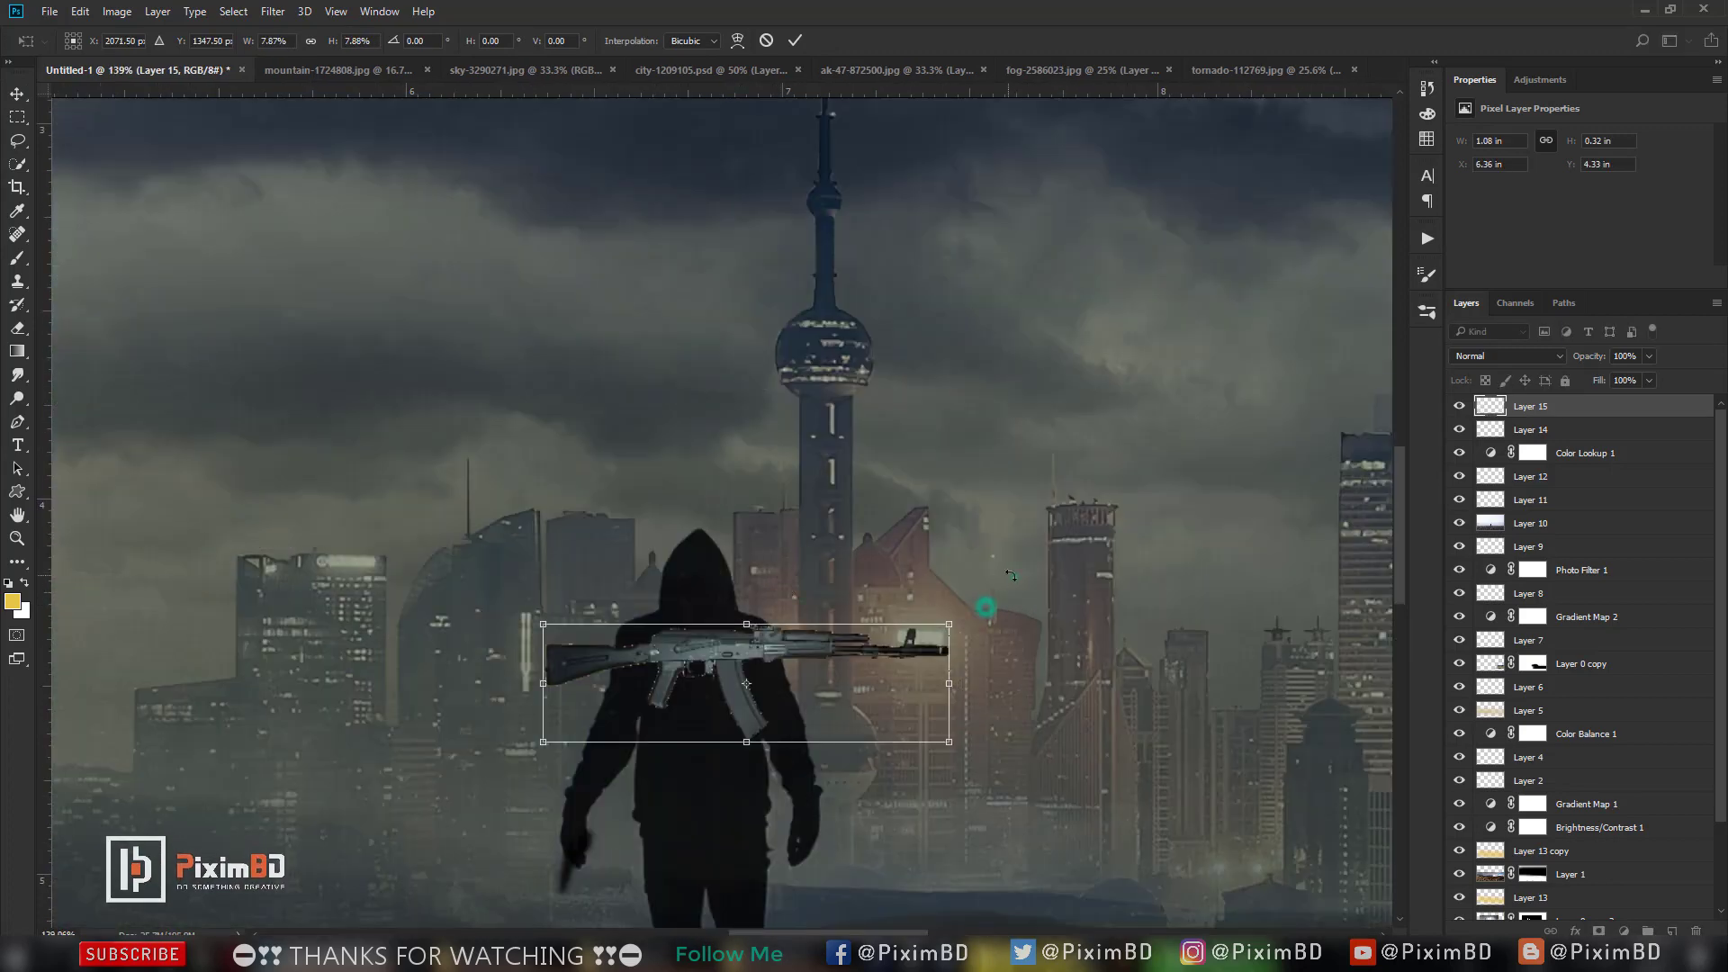
left_click_drag(1010, 574, 668, 915)
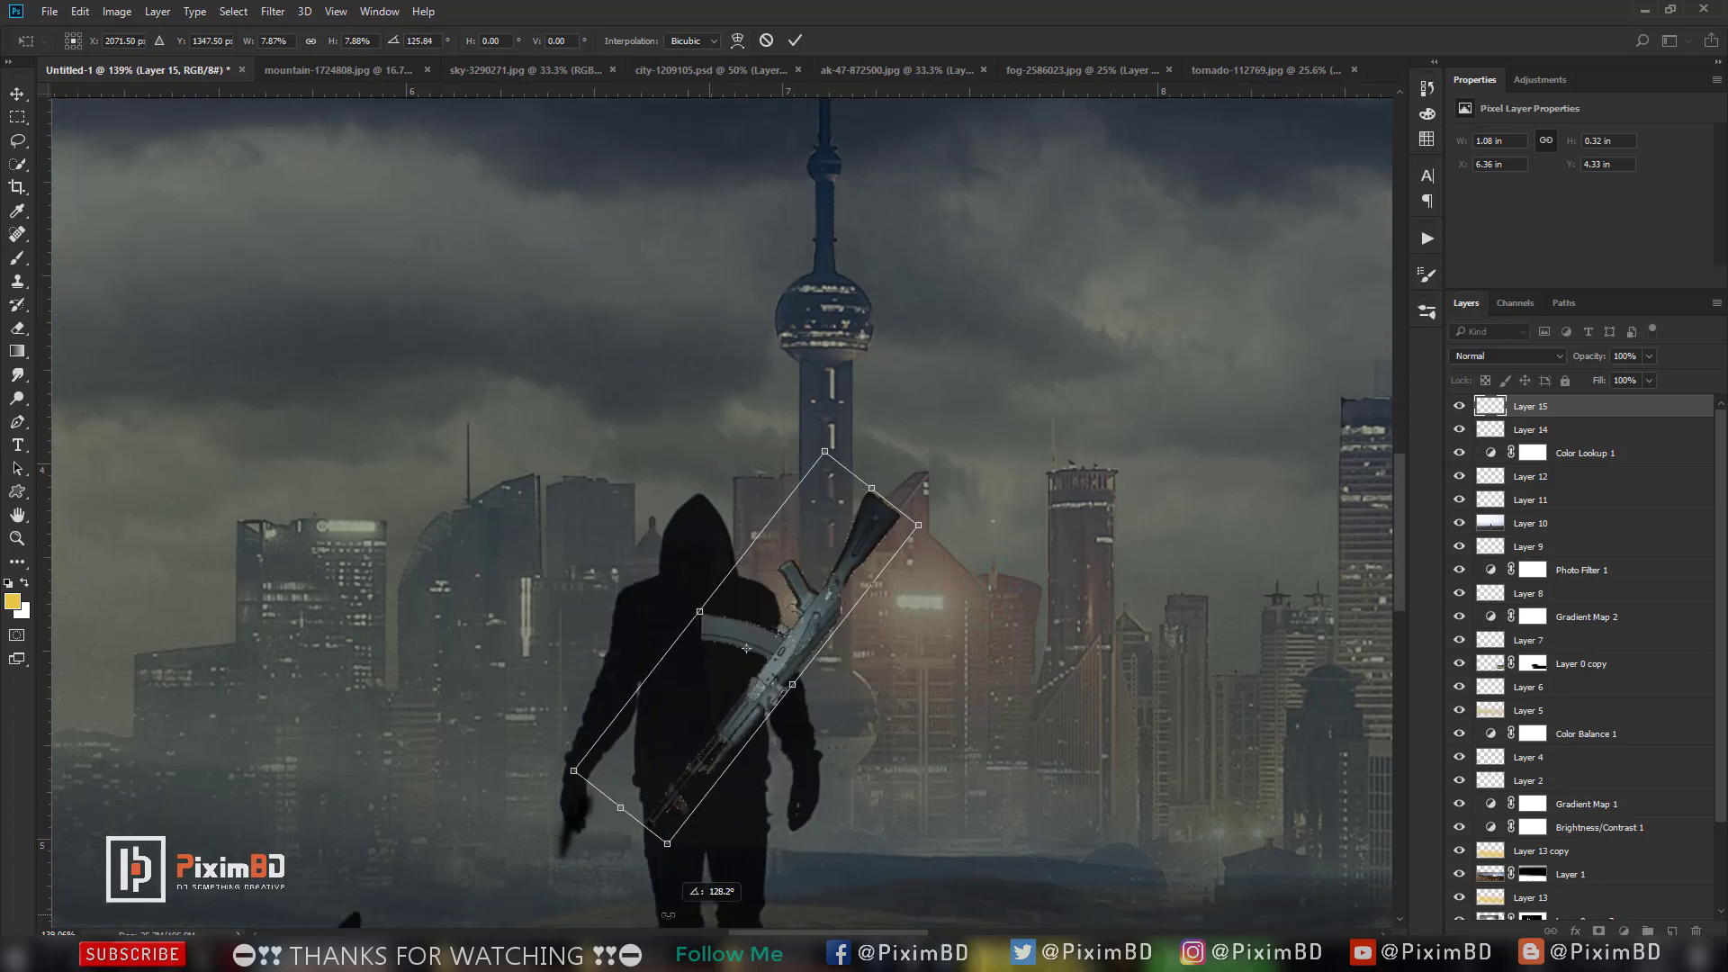
right_click(823, 599)
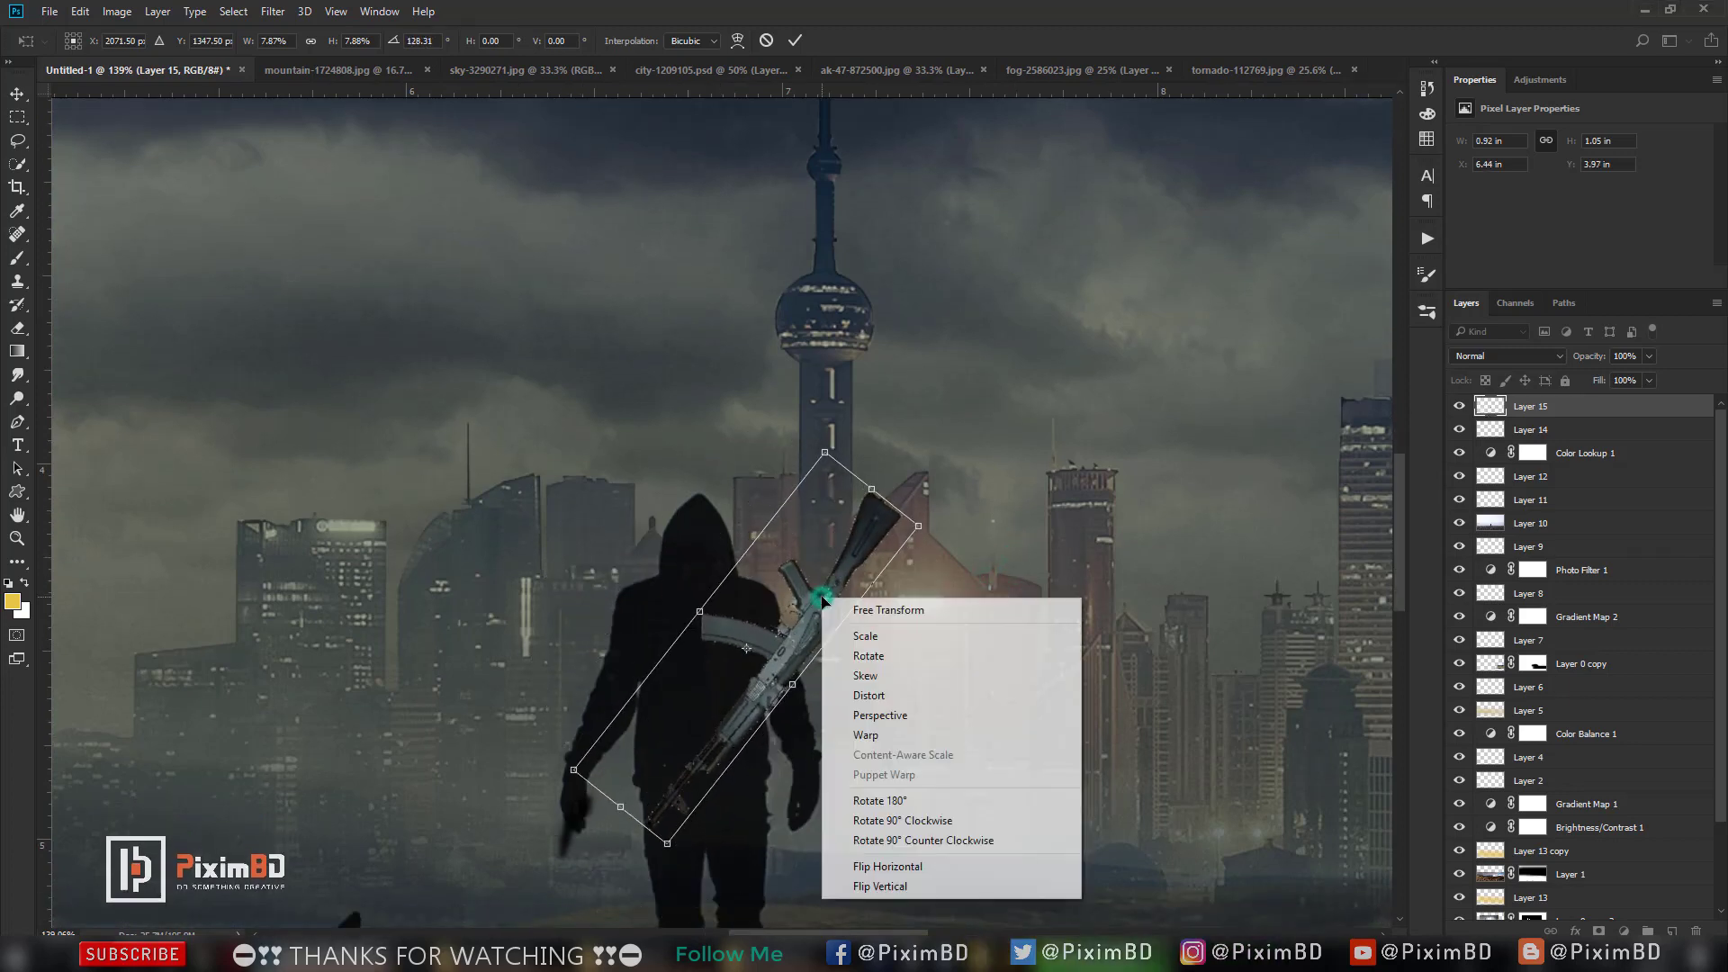
left_click(891, 866)
Flip the rifle again, then rotate, scale and position it diagonally across the figure's back.
right_click(712, 356)
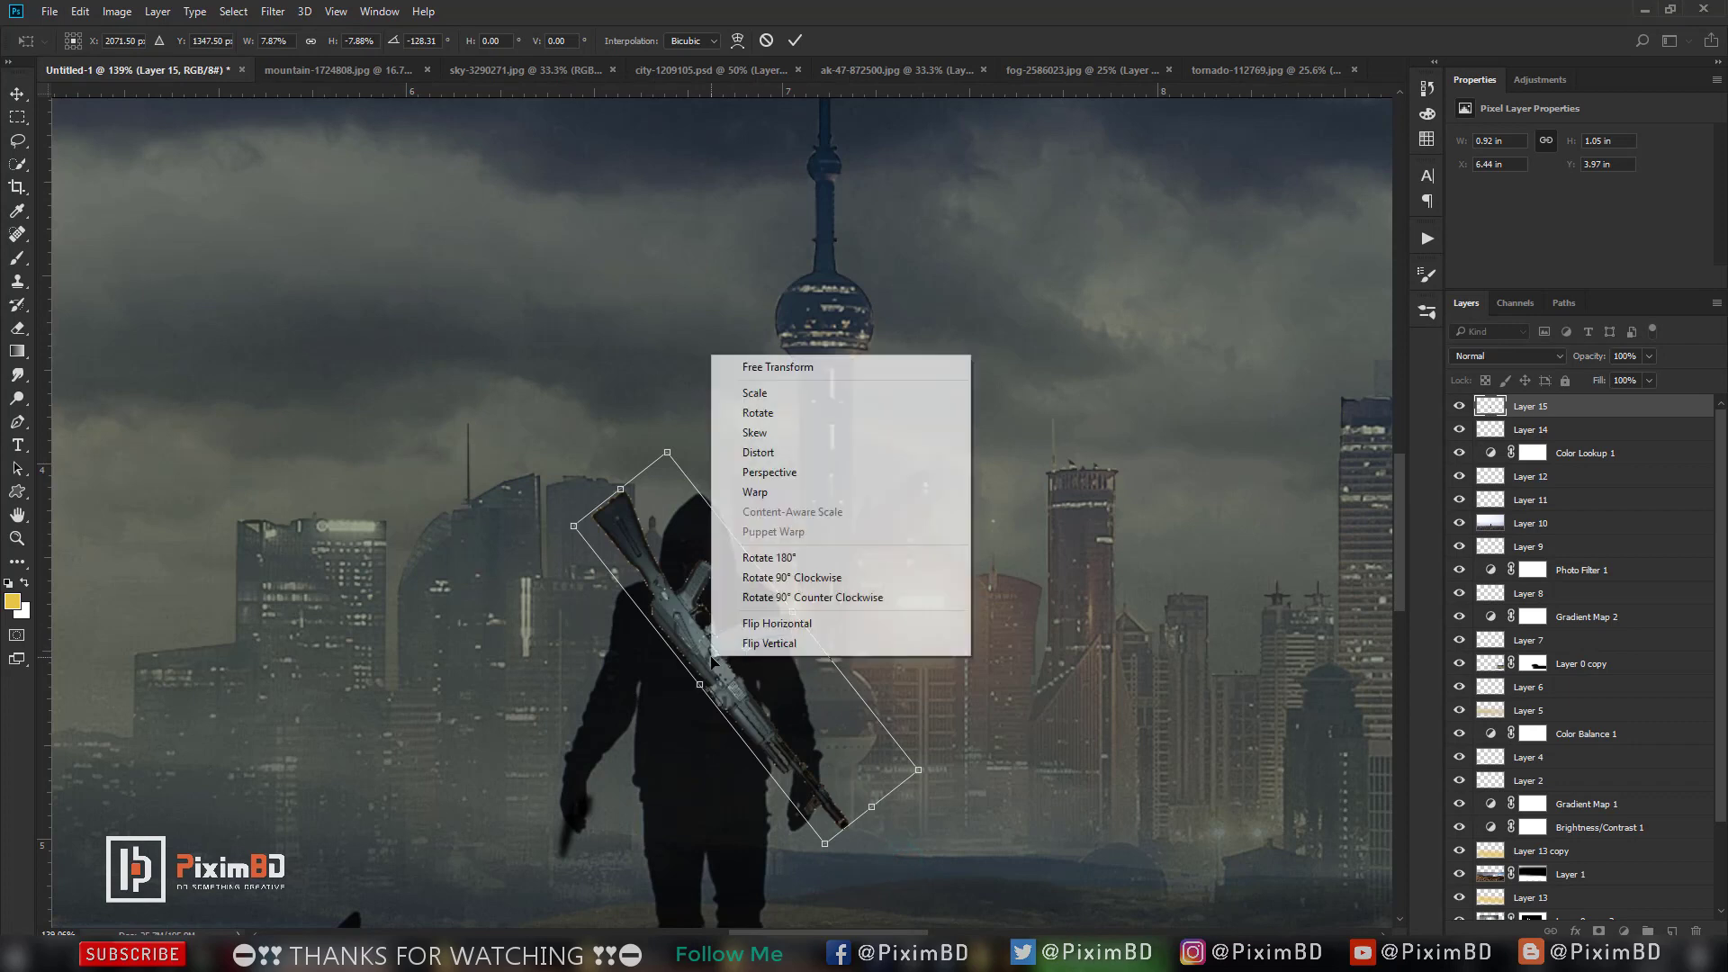
left_click(806, 632)
left_click_drag(949, 513, 657, 423)
mouse_move(743, 592)
left_mouse_down()
mouse_move(677, 619)
mouse_move(689, 646)
left_mouse_up()
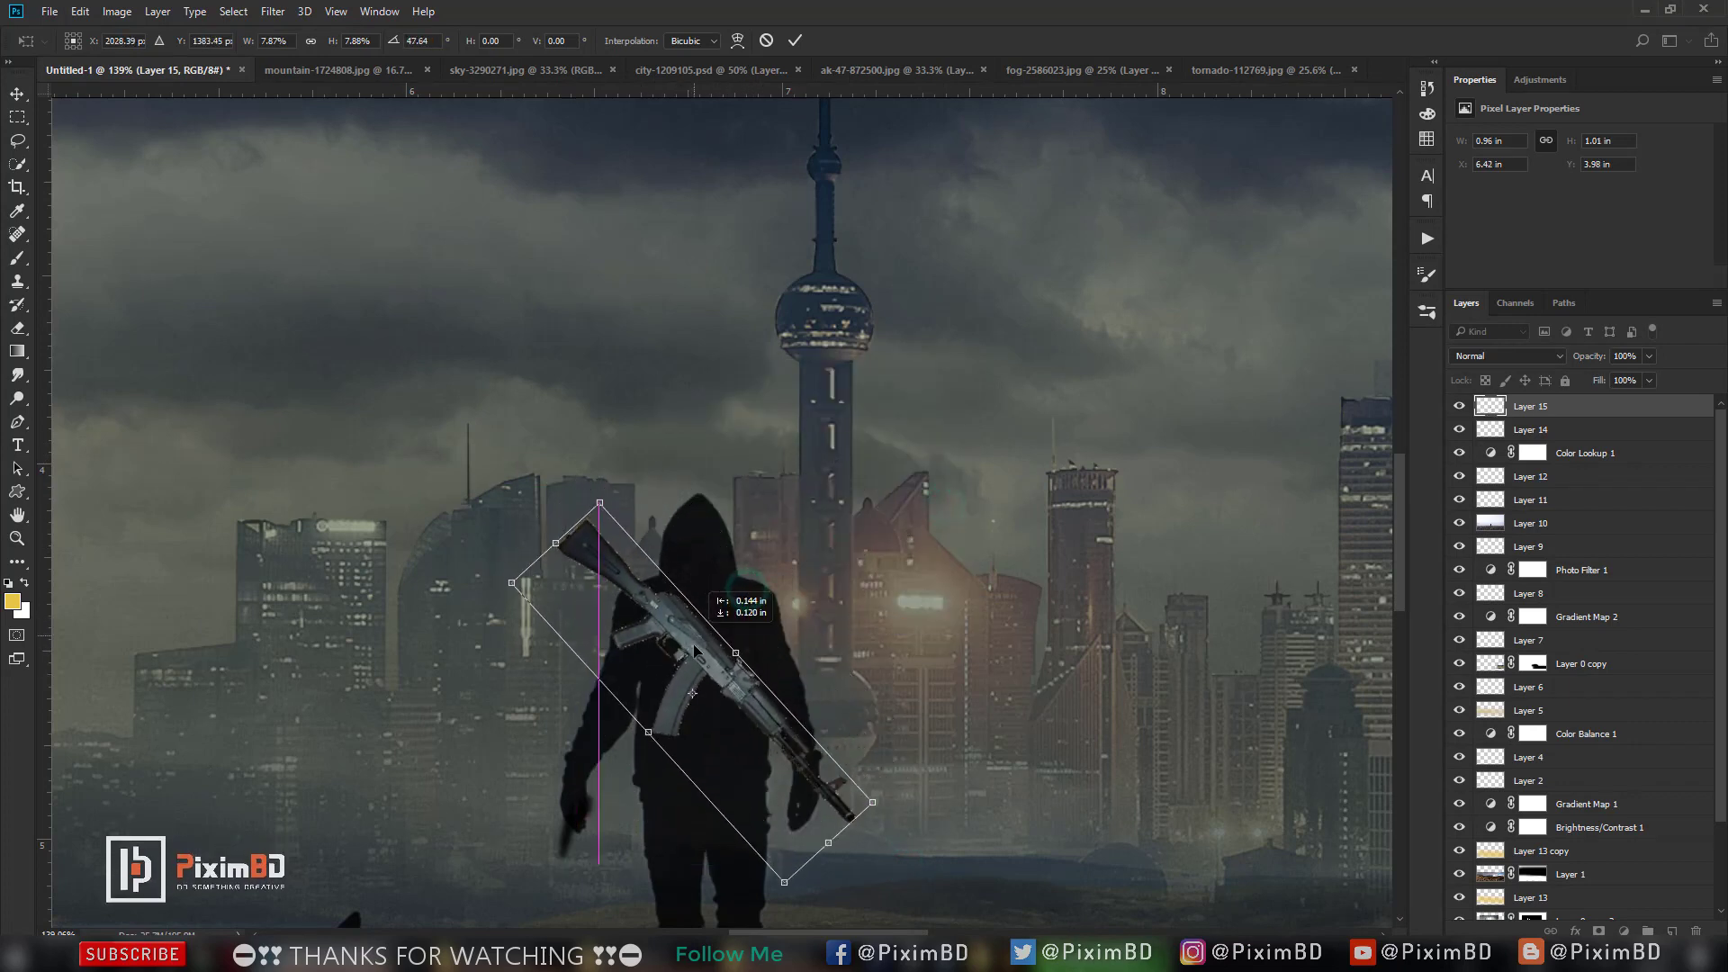
left_click_drag(872, 812, 824, 790)
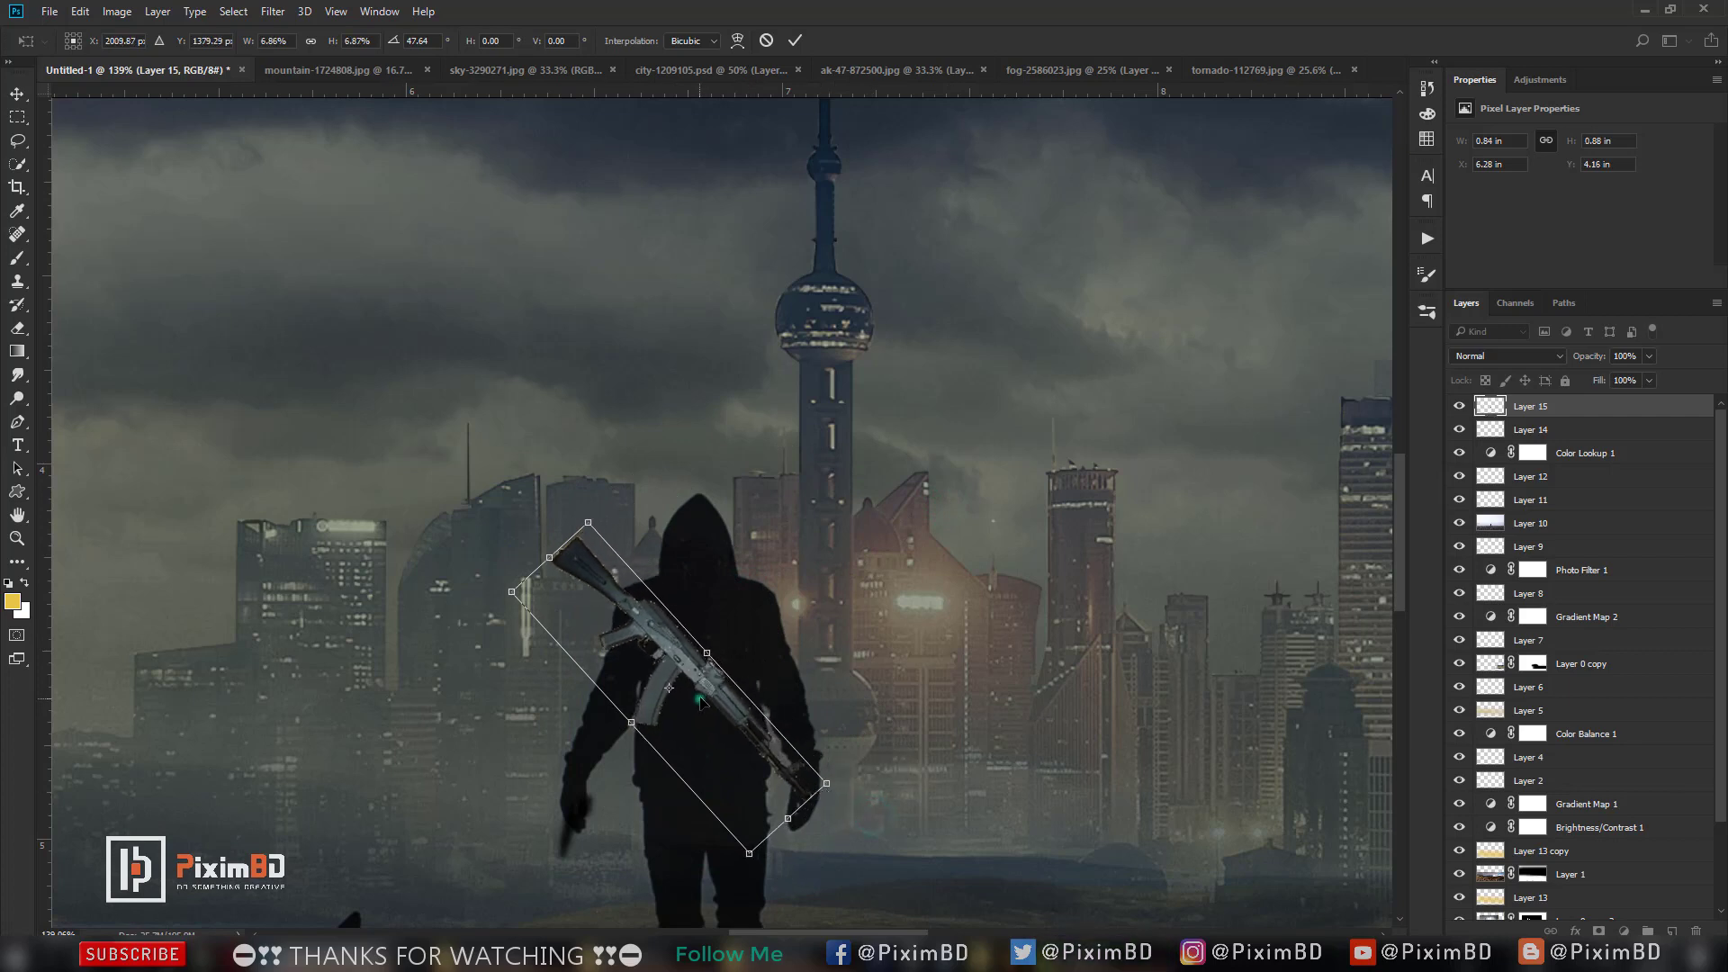
left_click_drag(714, 629, 726, 630)
left_click_drag(887, 621, 891, 645)
left_click_drag(693, 653, 734, 713)
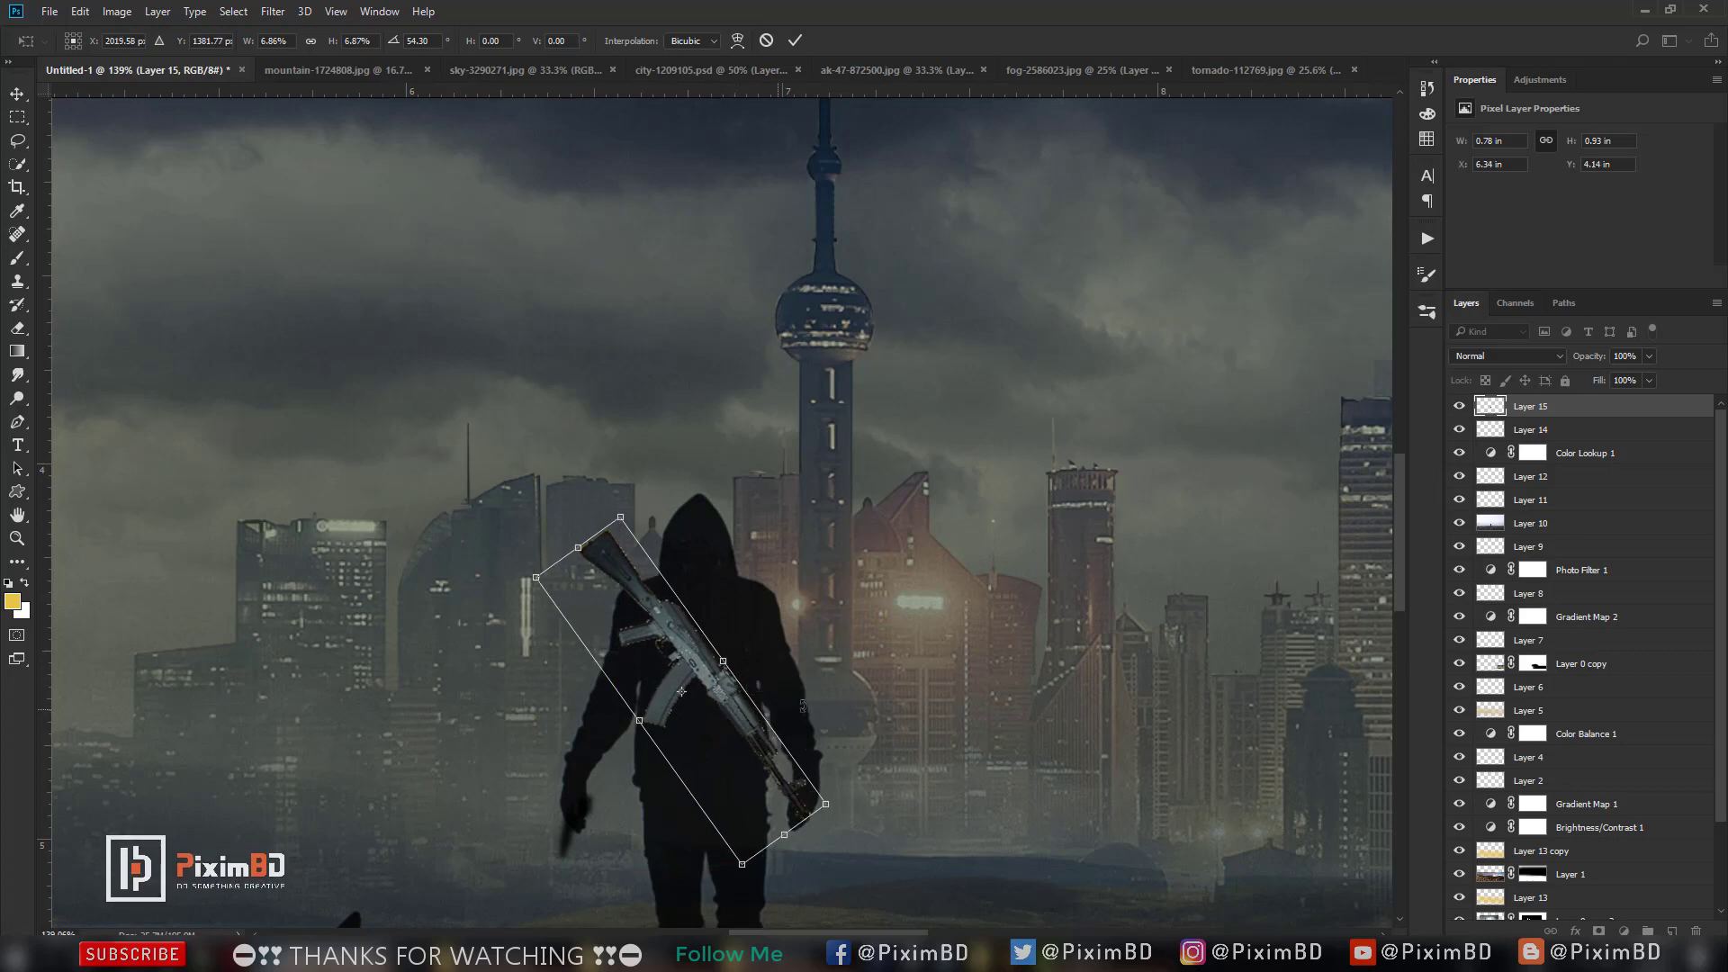
key("Return")
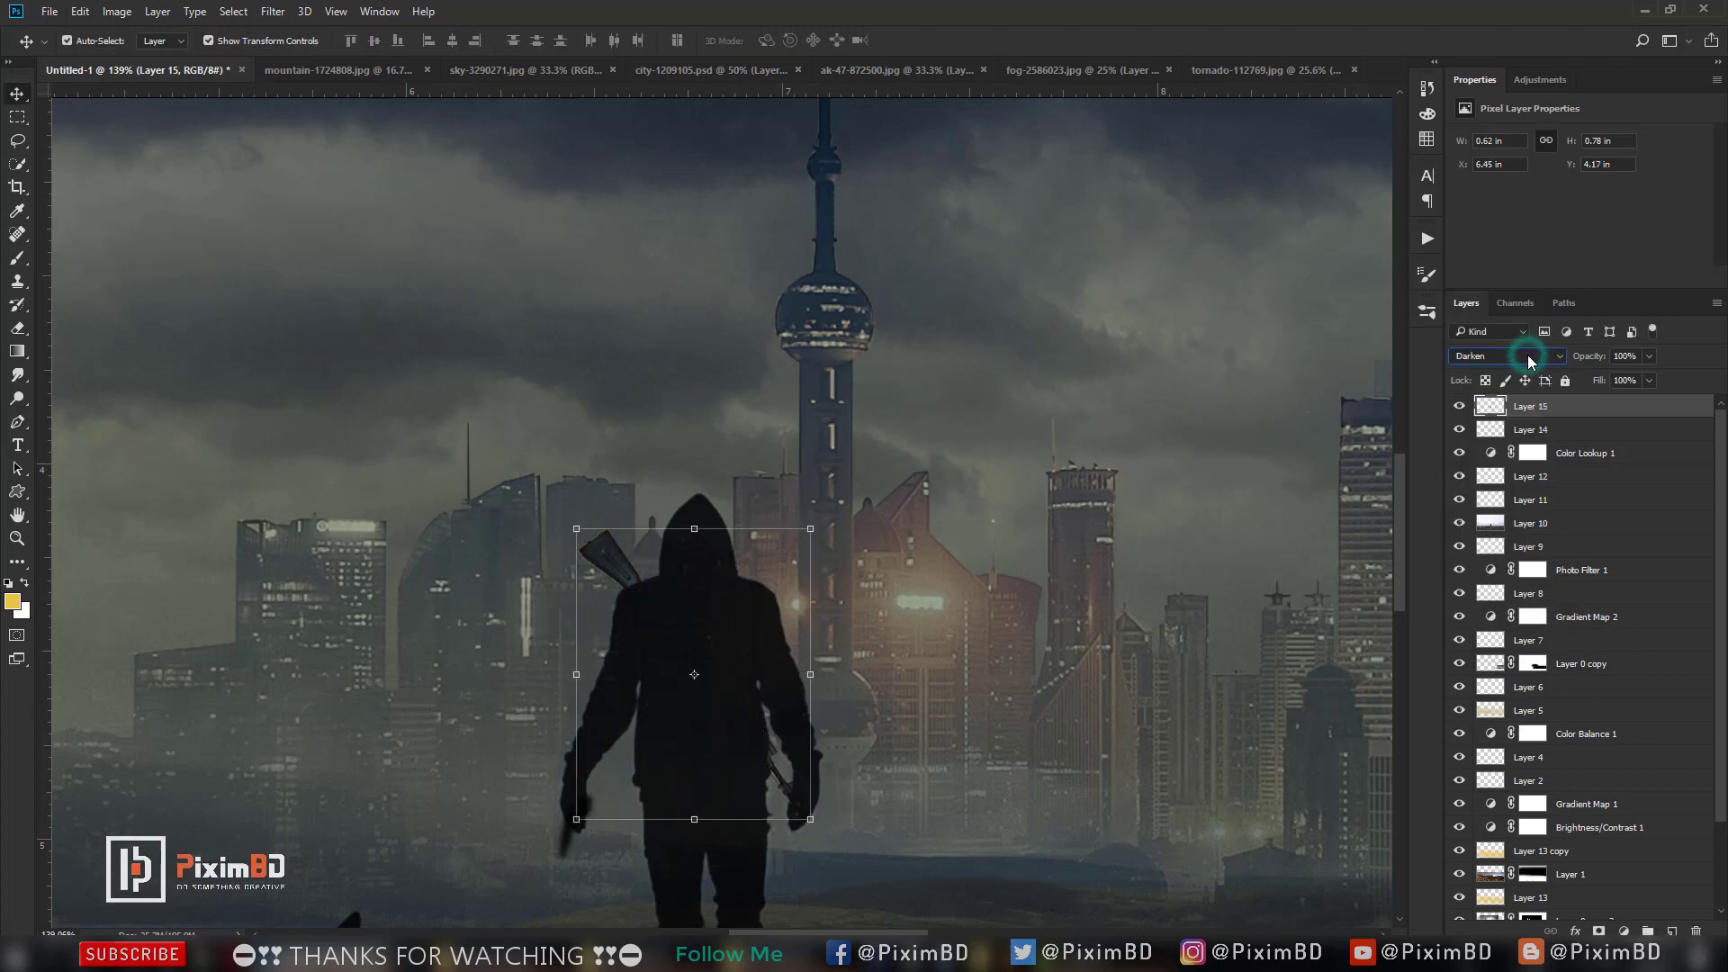
Try several blend modes on the rifle layer and erase the strap crossing the arm.
key("Down")
key("Down")
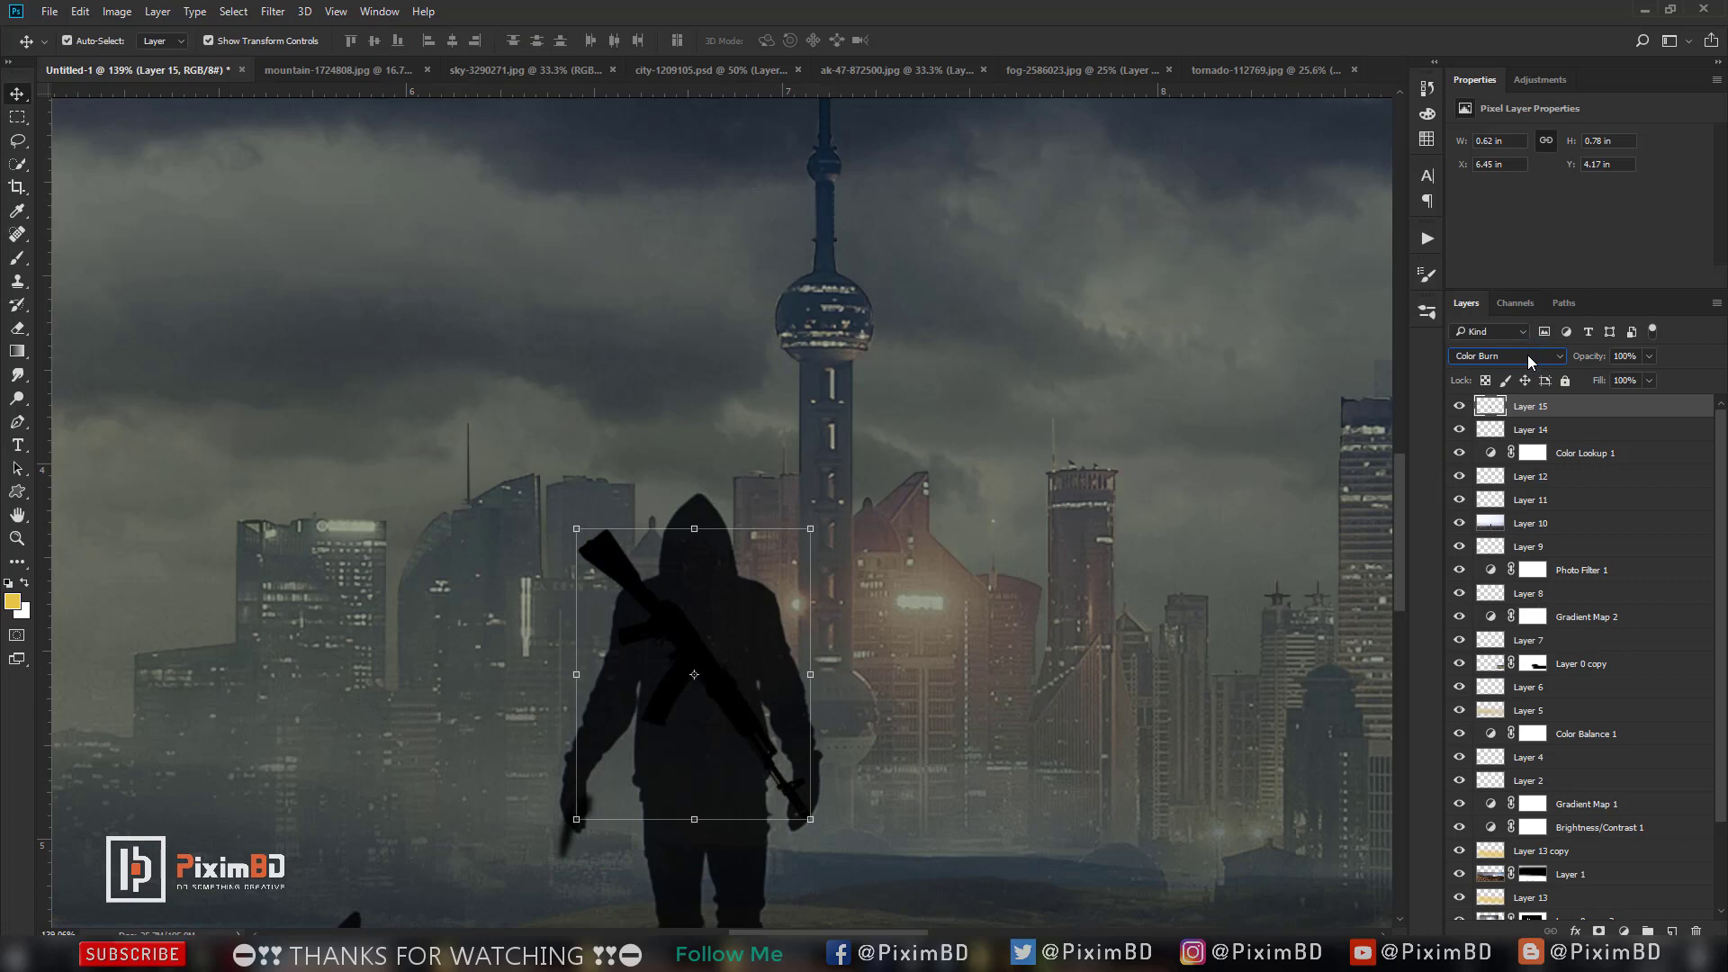
key("Down")
key("Down")
key("Down")
key("Down")
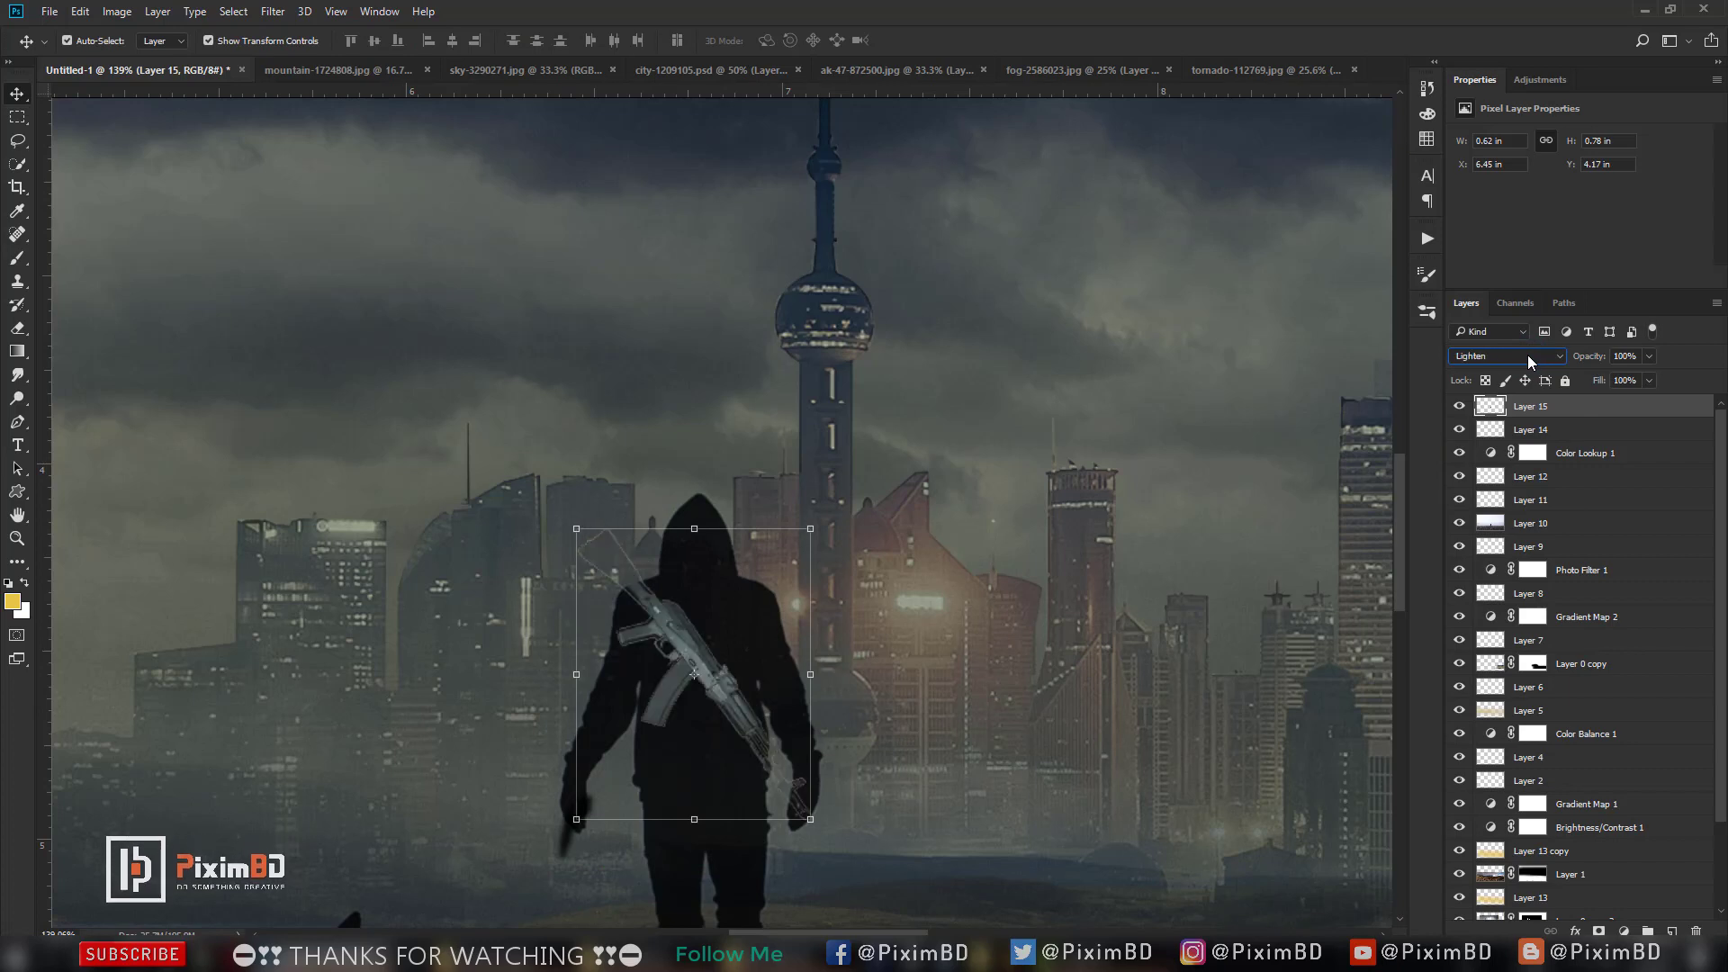
key("Down")
key("Down")
key("Down")
key("Down")
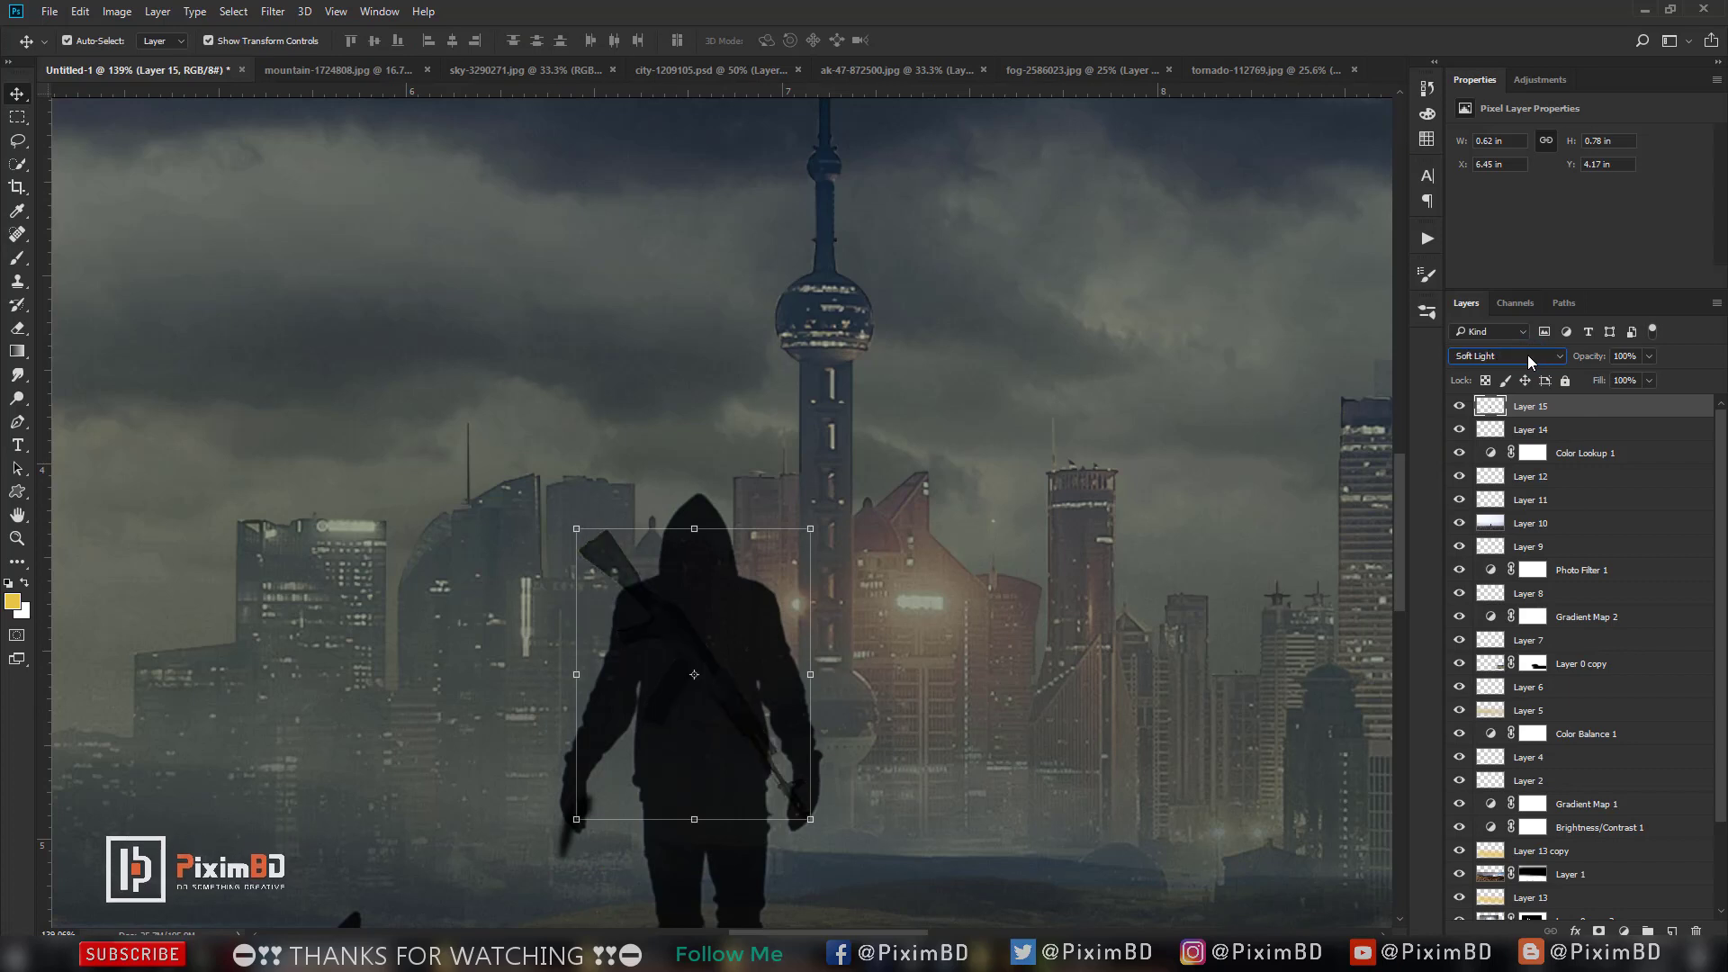
scroll(751, 615, "up", 2)
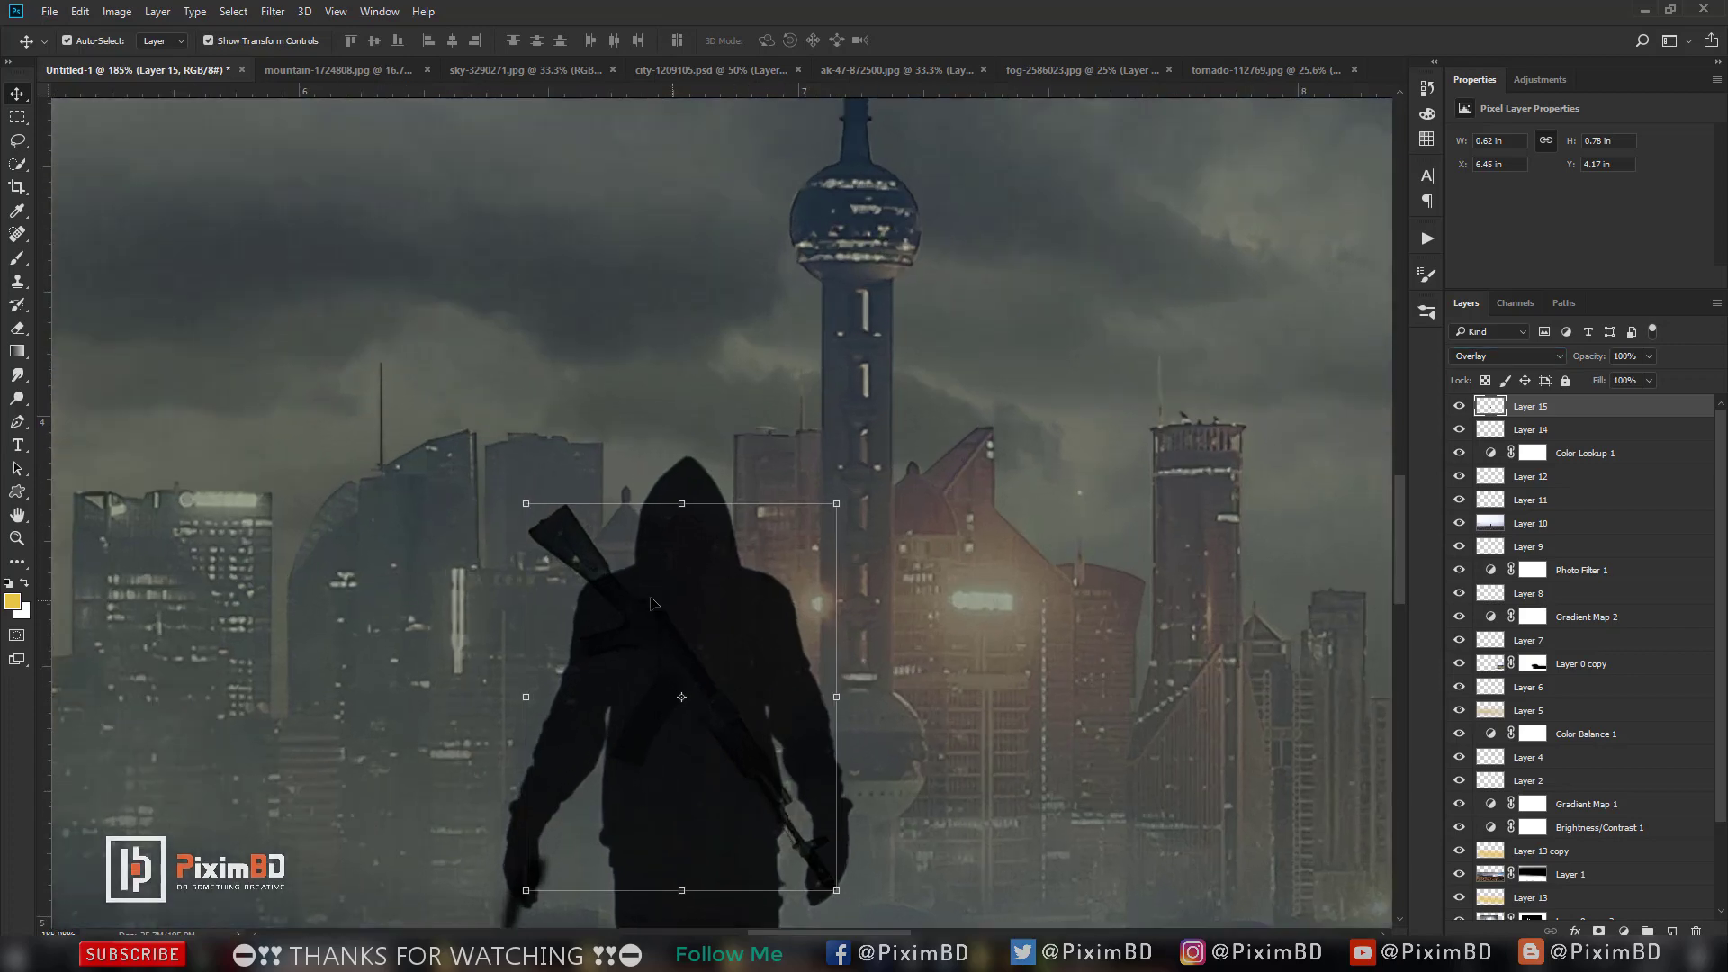
left_click(16, 329)
key("bracketleft")
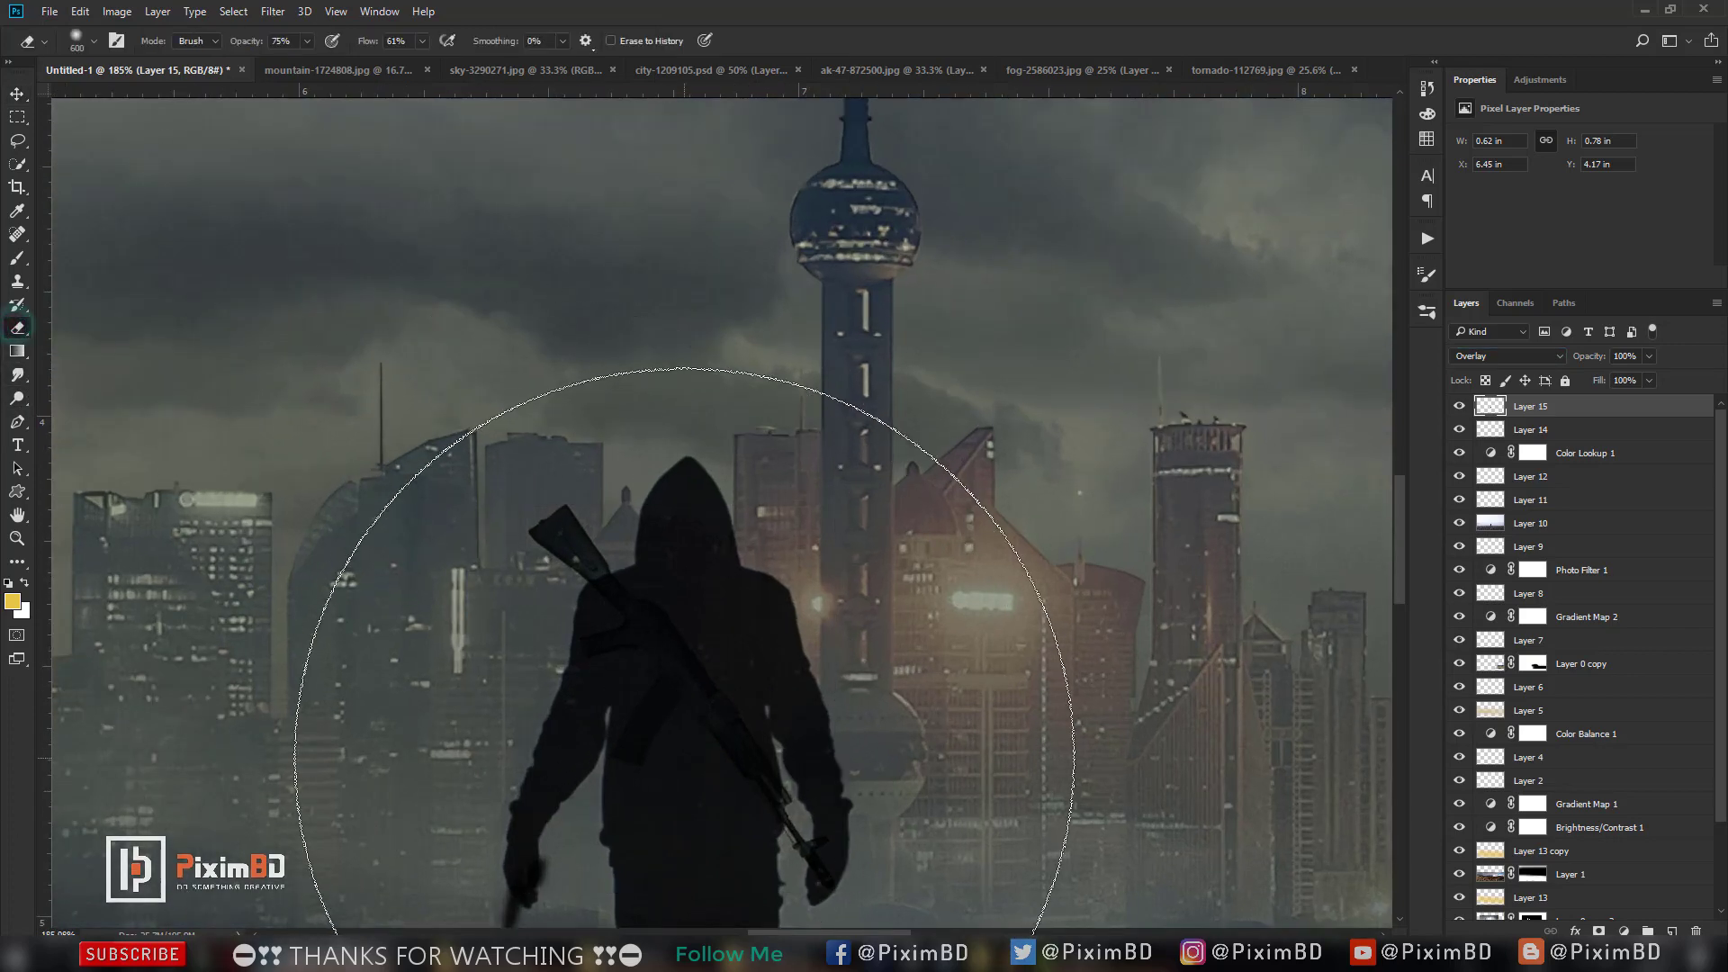
key("bracketleft")
key("bracketleft")
key("bracketleft")
key("bracketleft")
left_click_drag(601, 655, 655, 752)
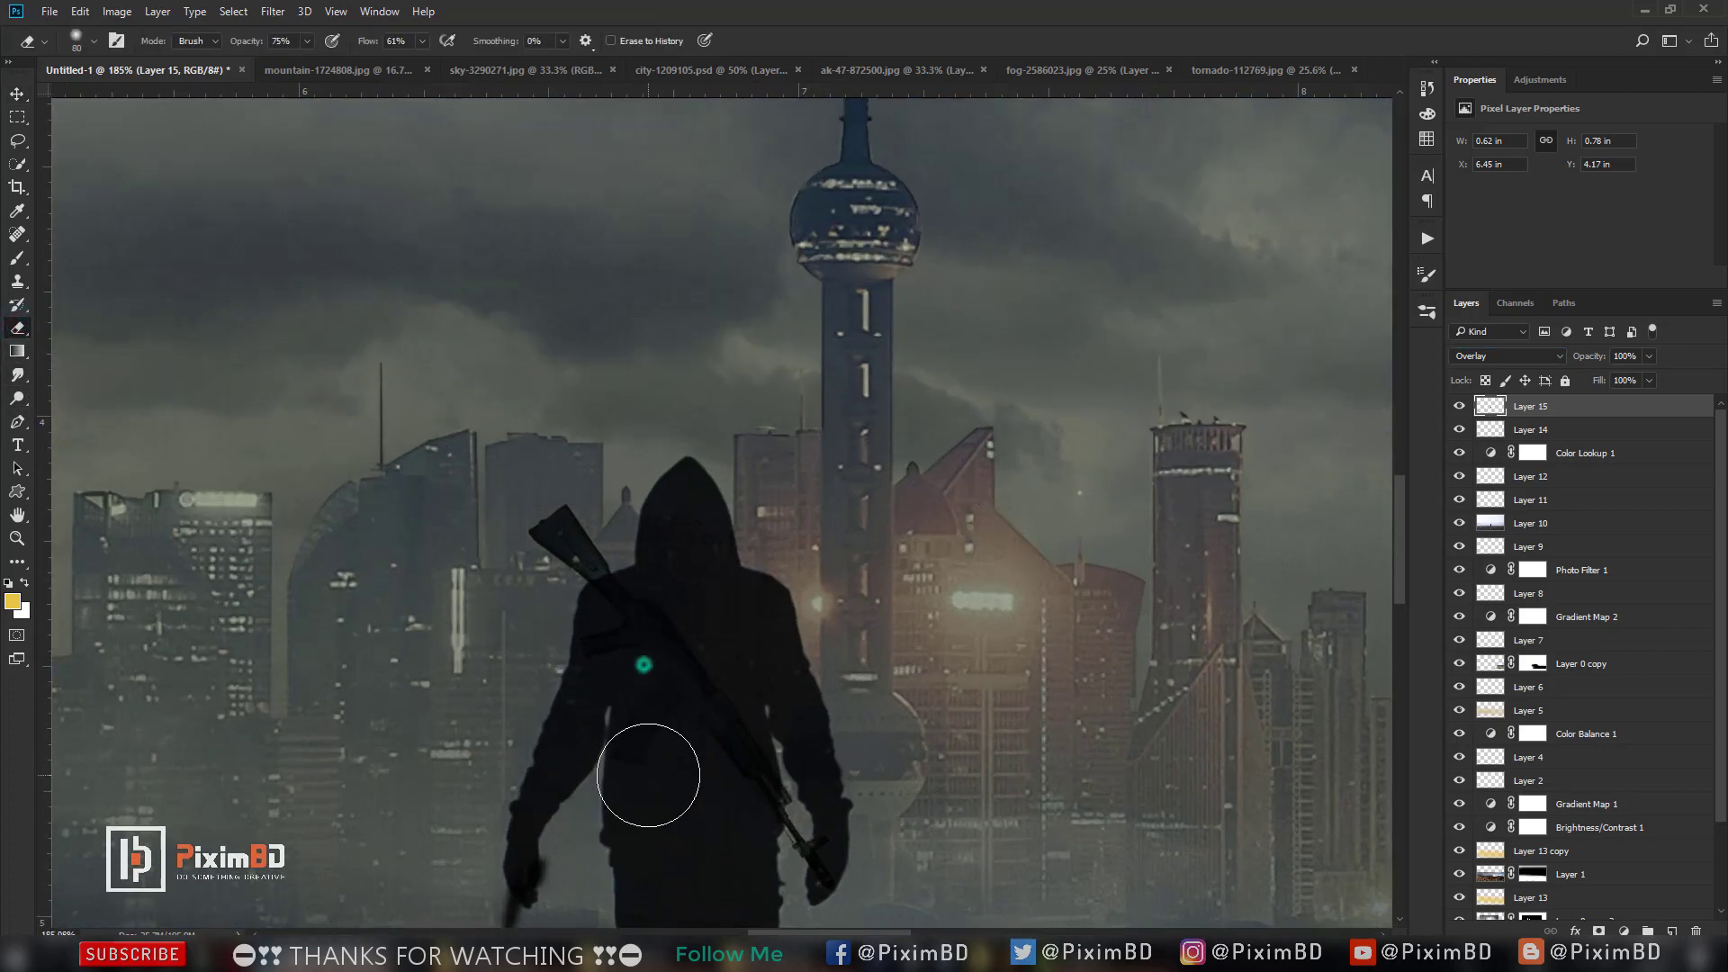
key("bracketright")
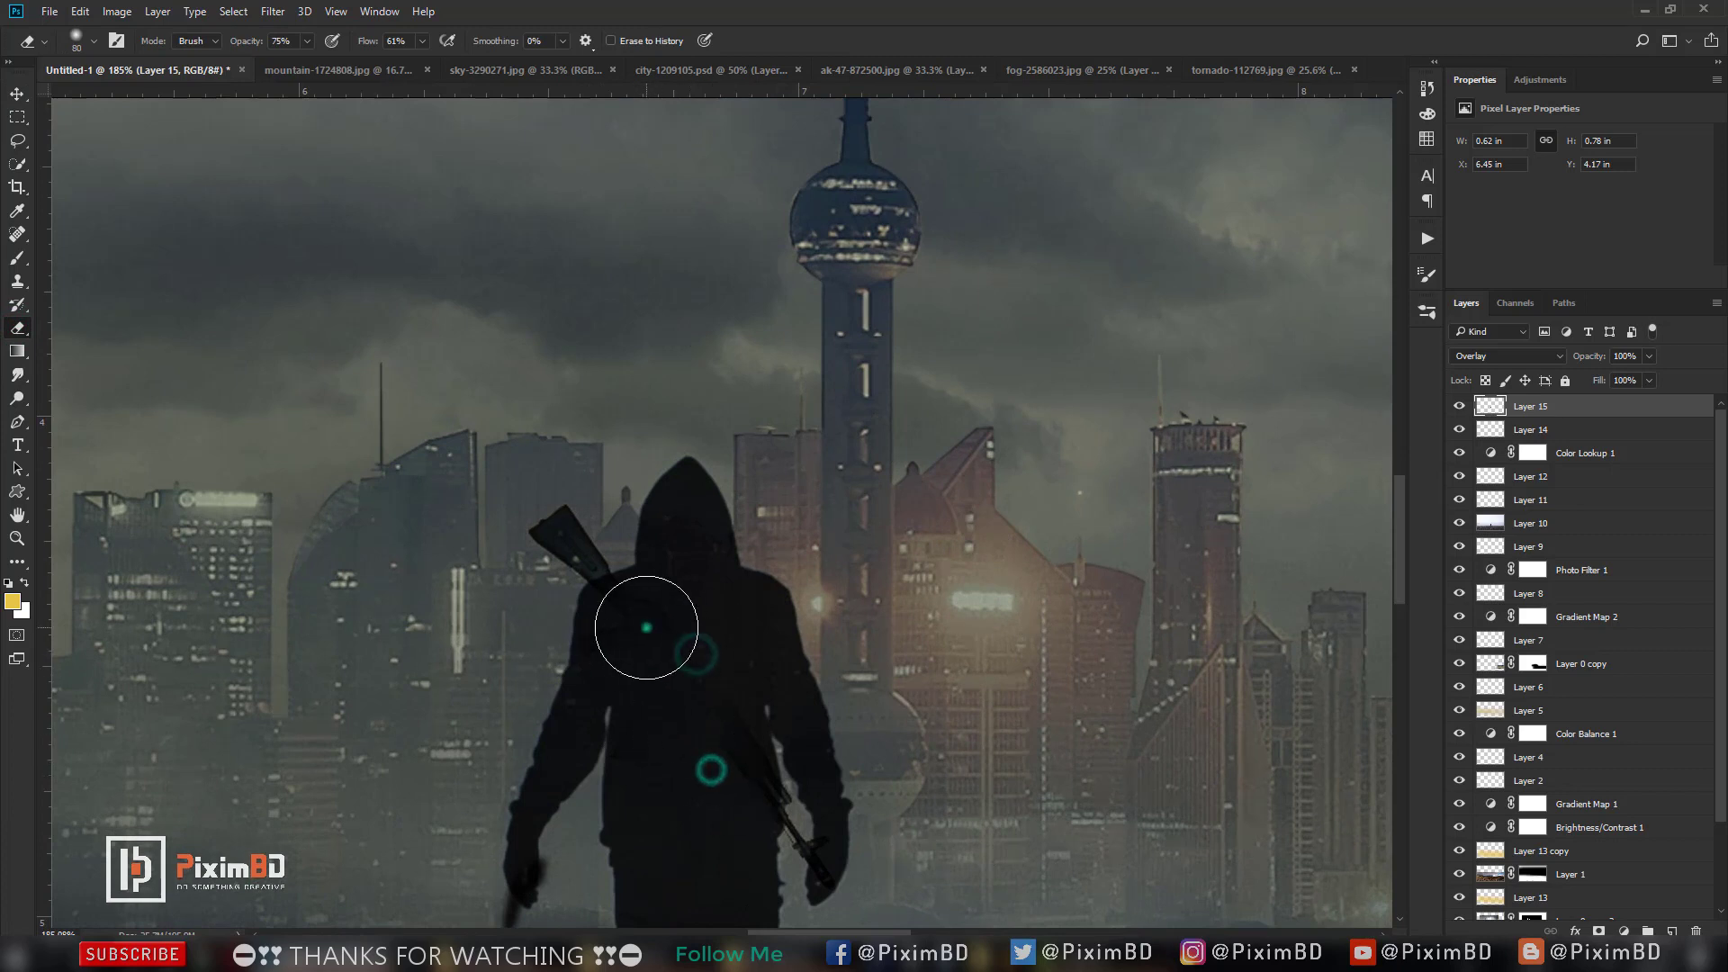
scroll(1269, 423, "down", 2)
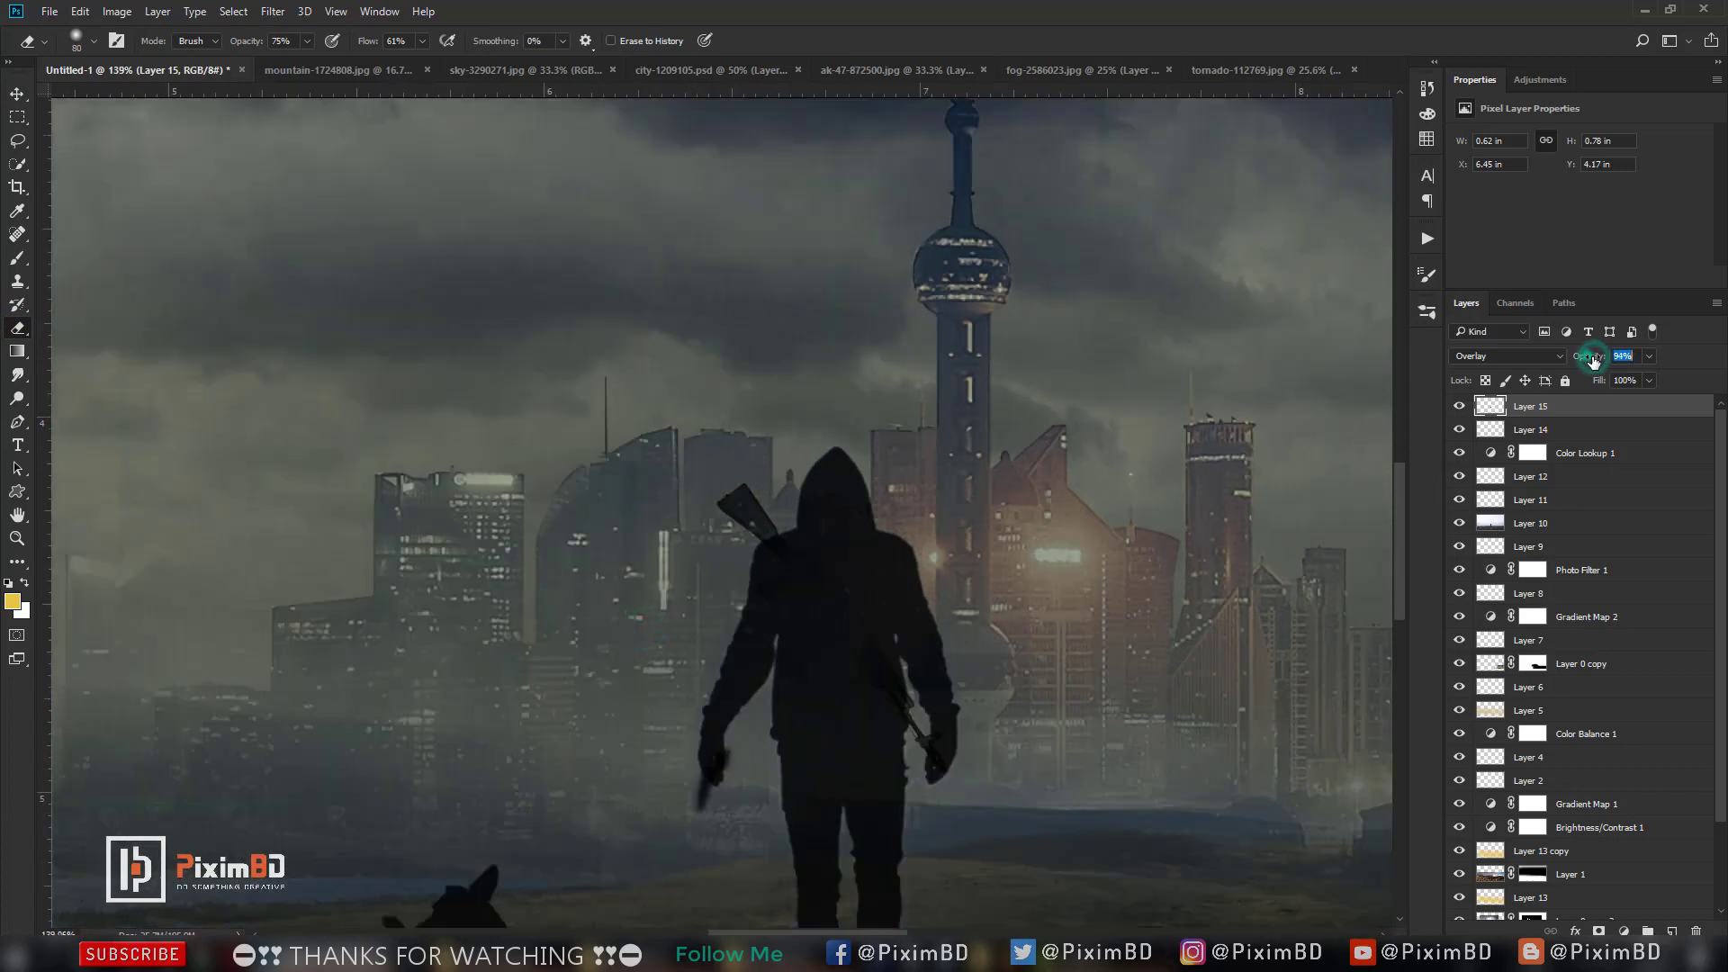
Set the rifle layer to Multiply, soften it with Gaussian Blur, and raise opacity to 100%.
left_click(1512, 357)
left_click(1491, 418)
scroll(1028, 423, "down", 3)
scroll(1012, 432, "down", 2)
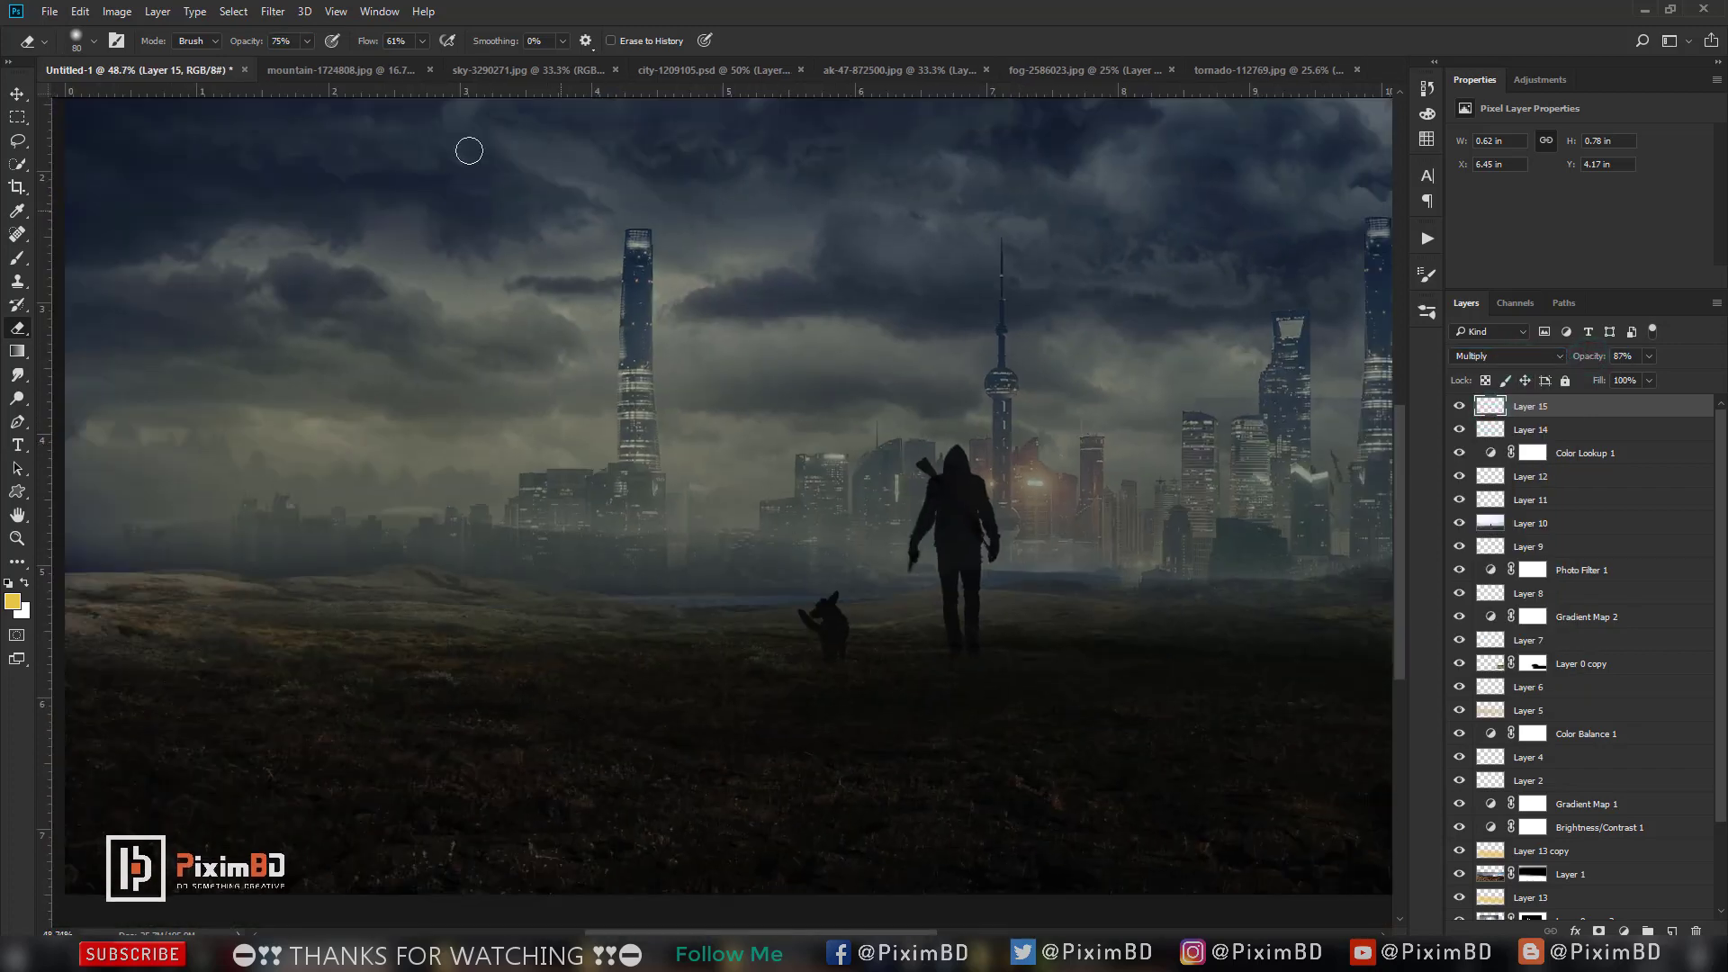
left_click(272, 11)
left_click(314, 32)
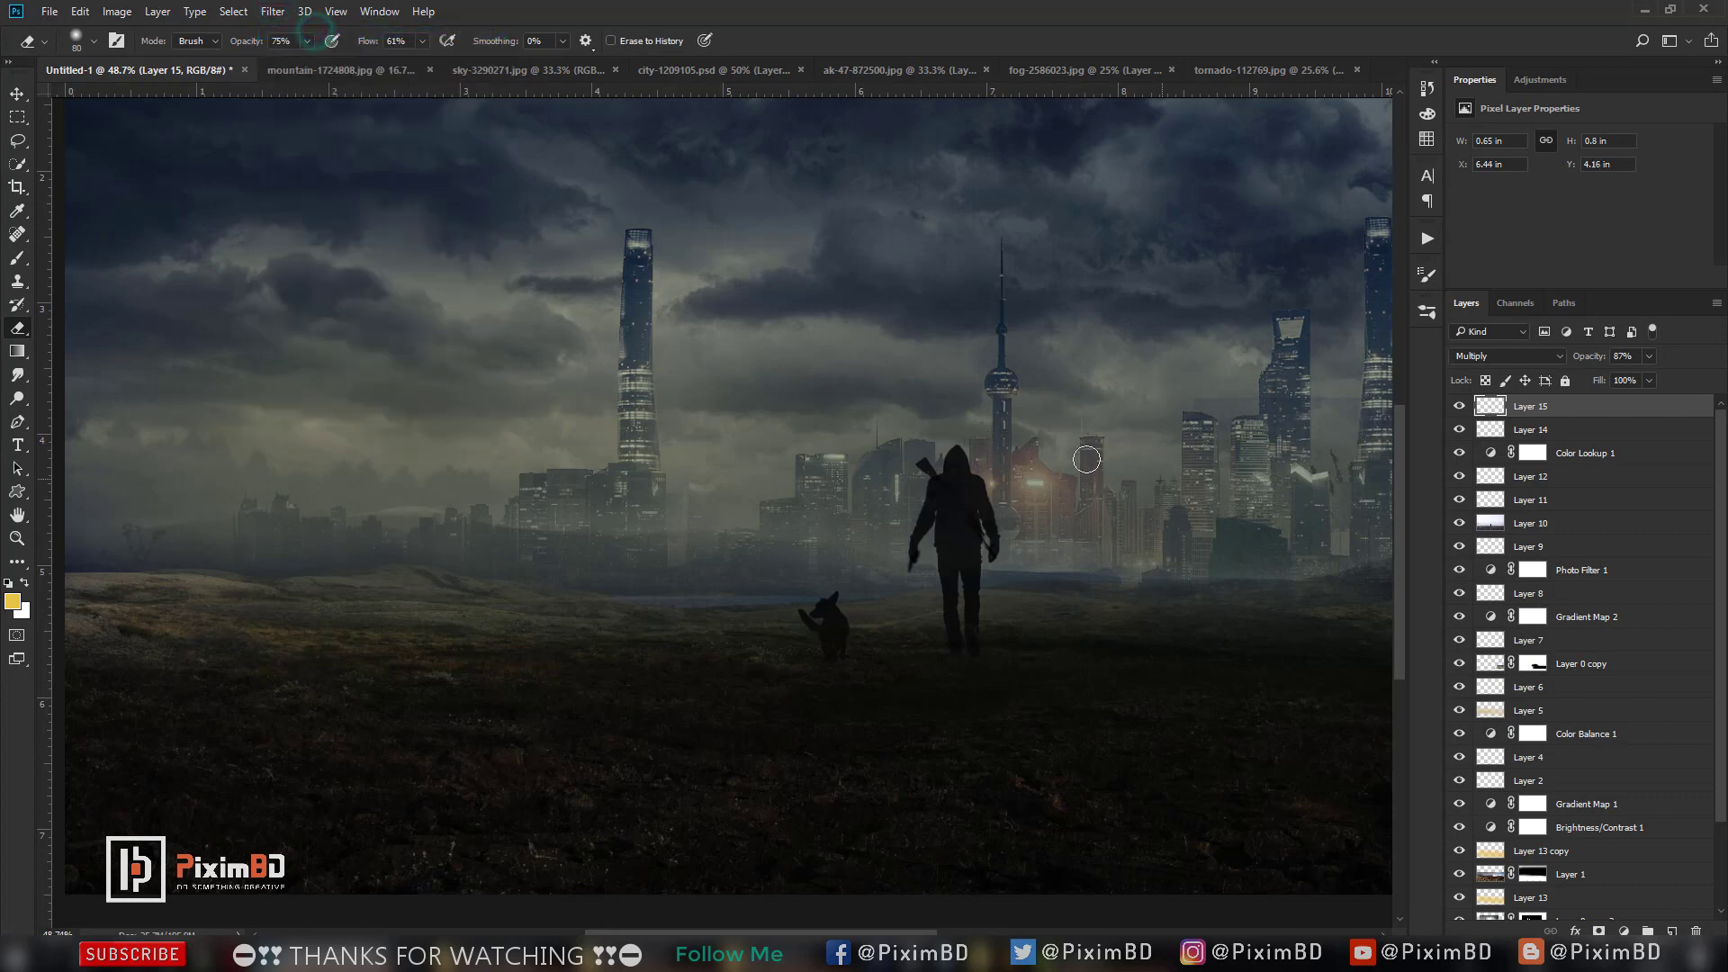
scroll(1086, 459, "down", 2)
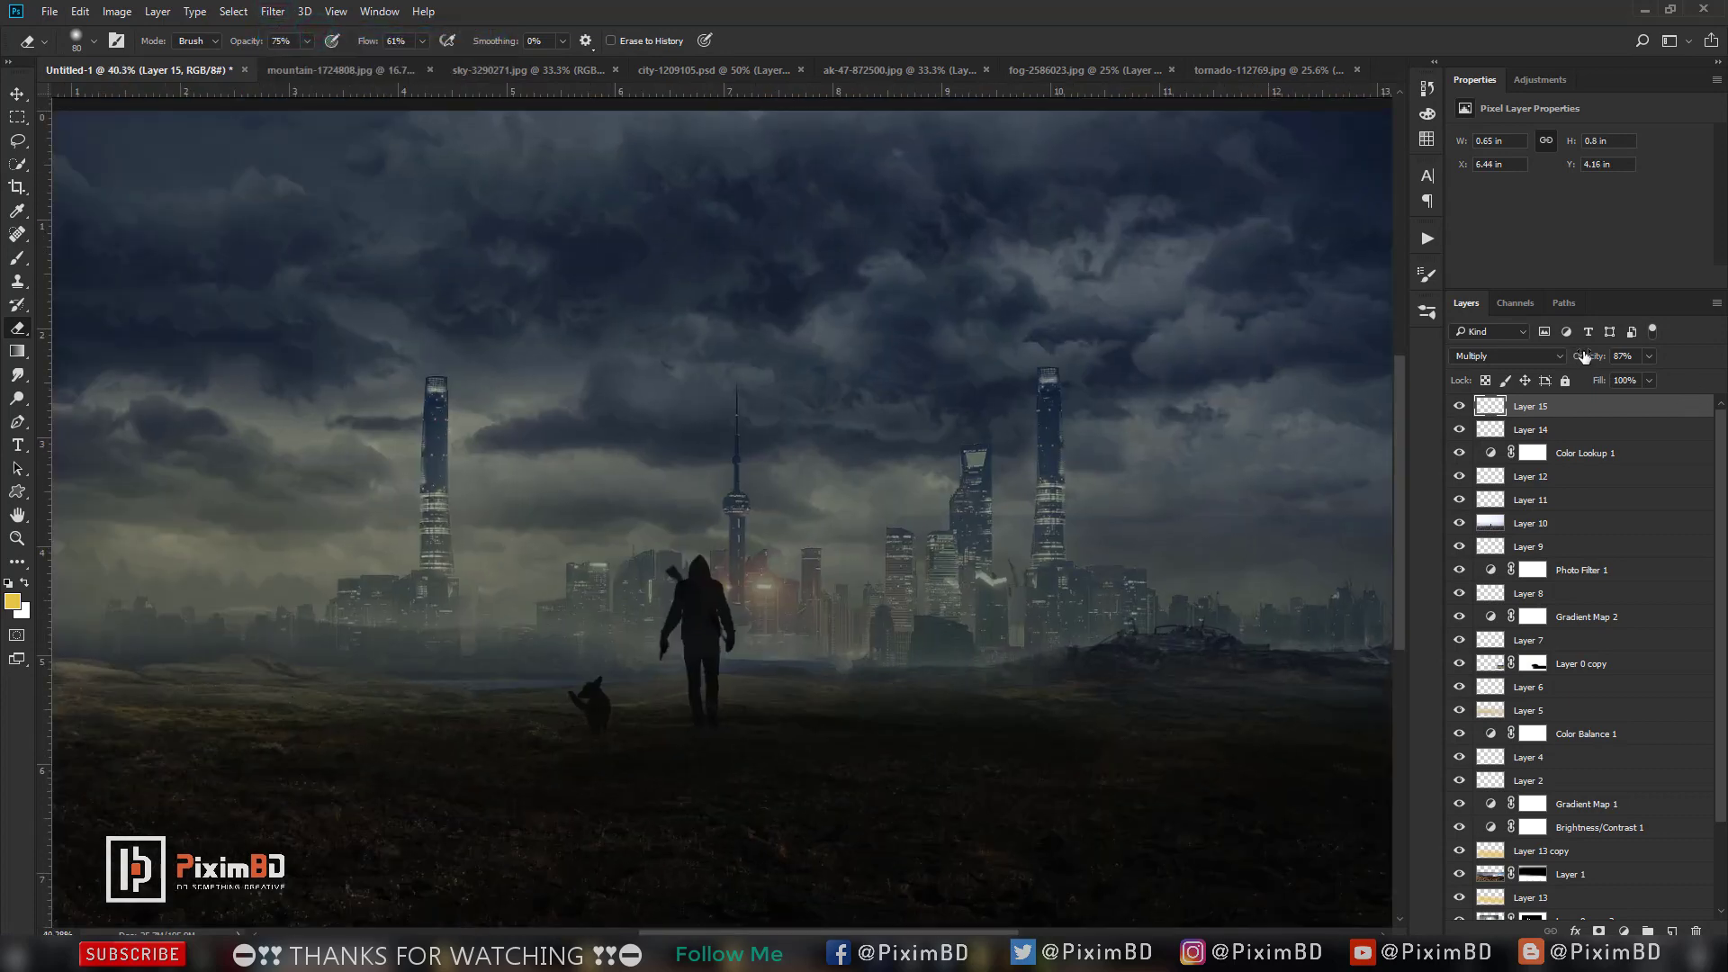
left_click_drag(1584, 356, 1601, 357)
Enlarge the rifle by about 5% with Free Transform.
key("ctrl+t")
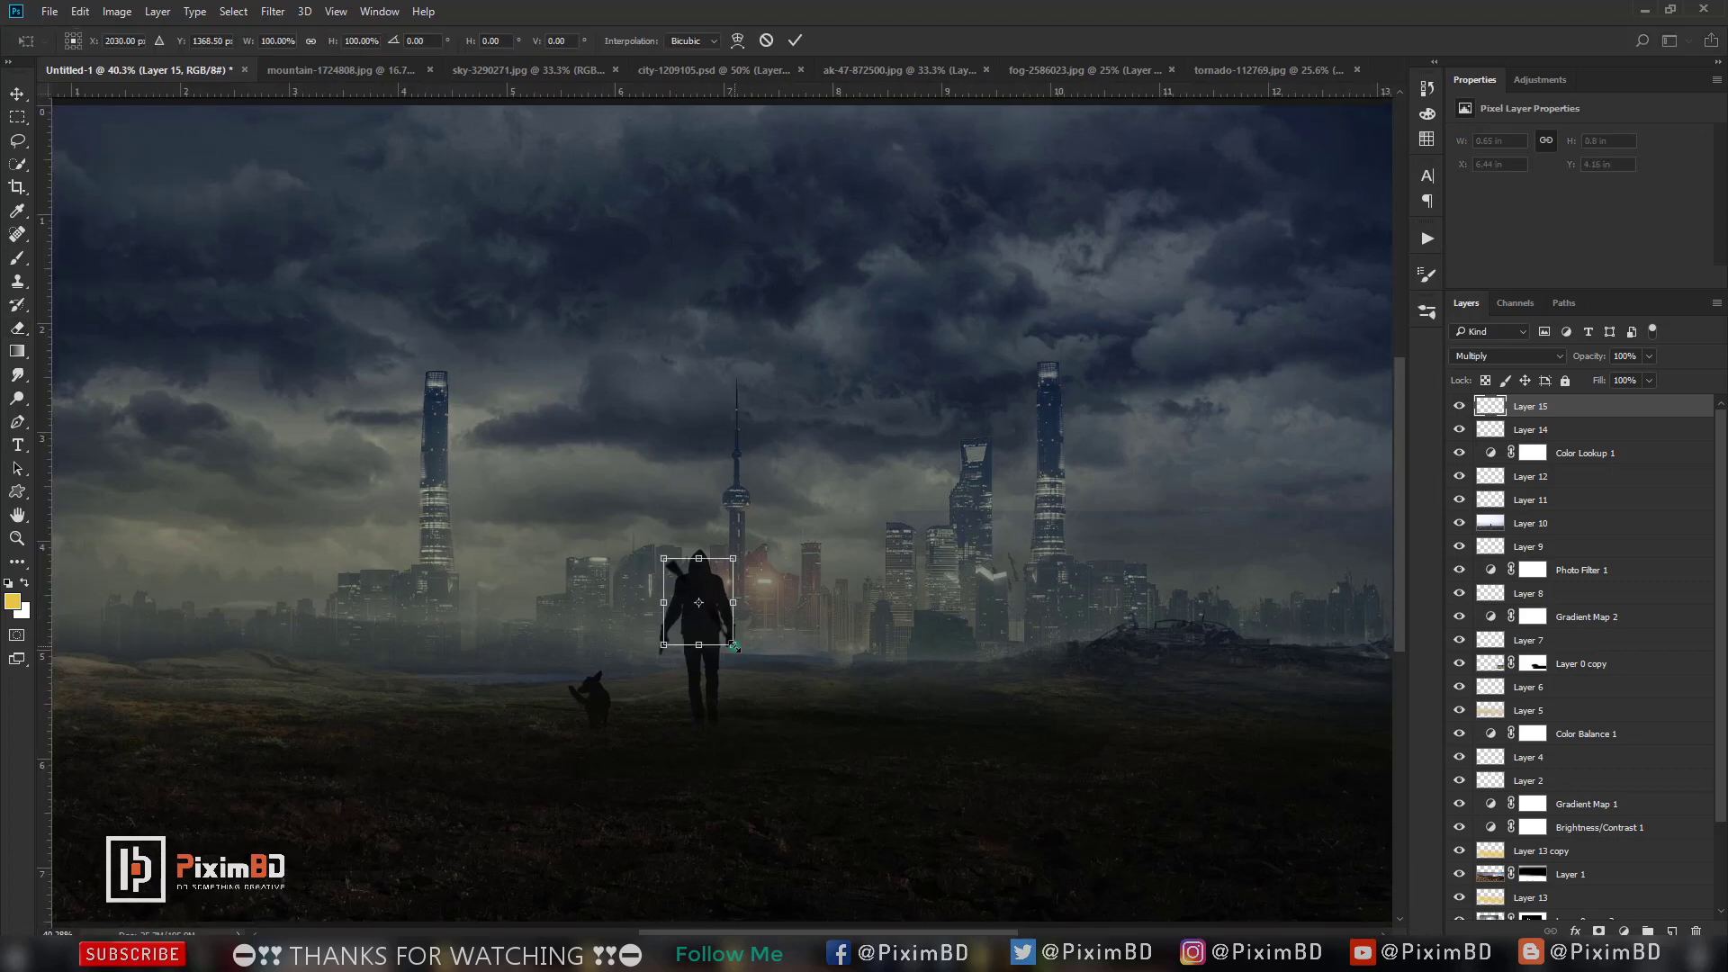
left_click_drag(733, 646, 736, 649)
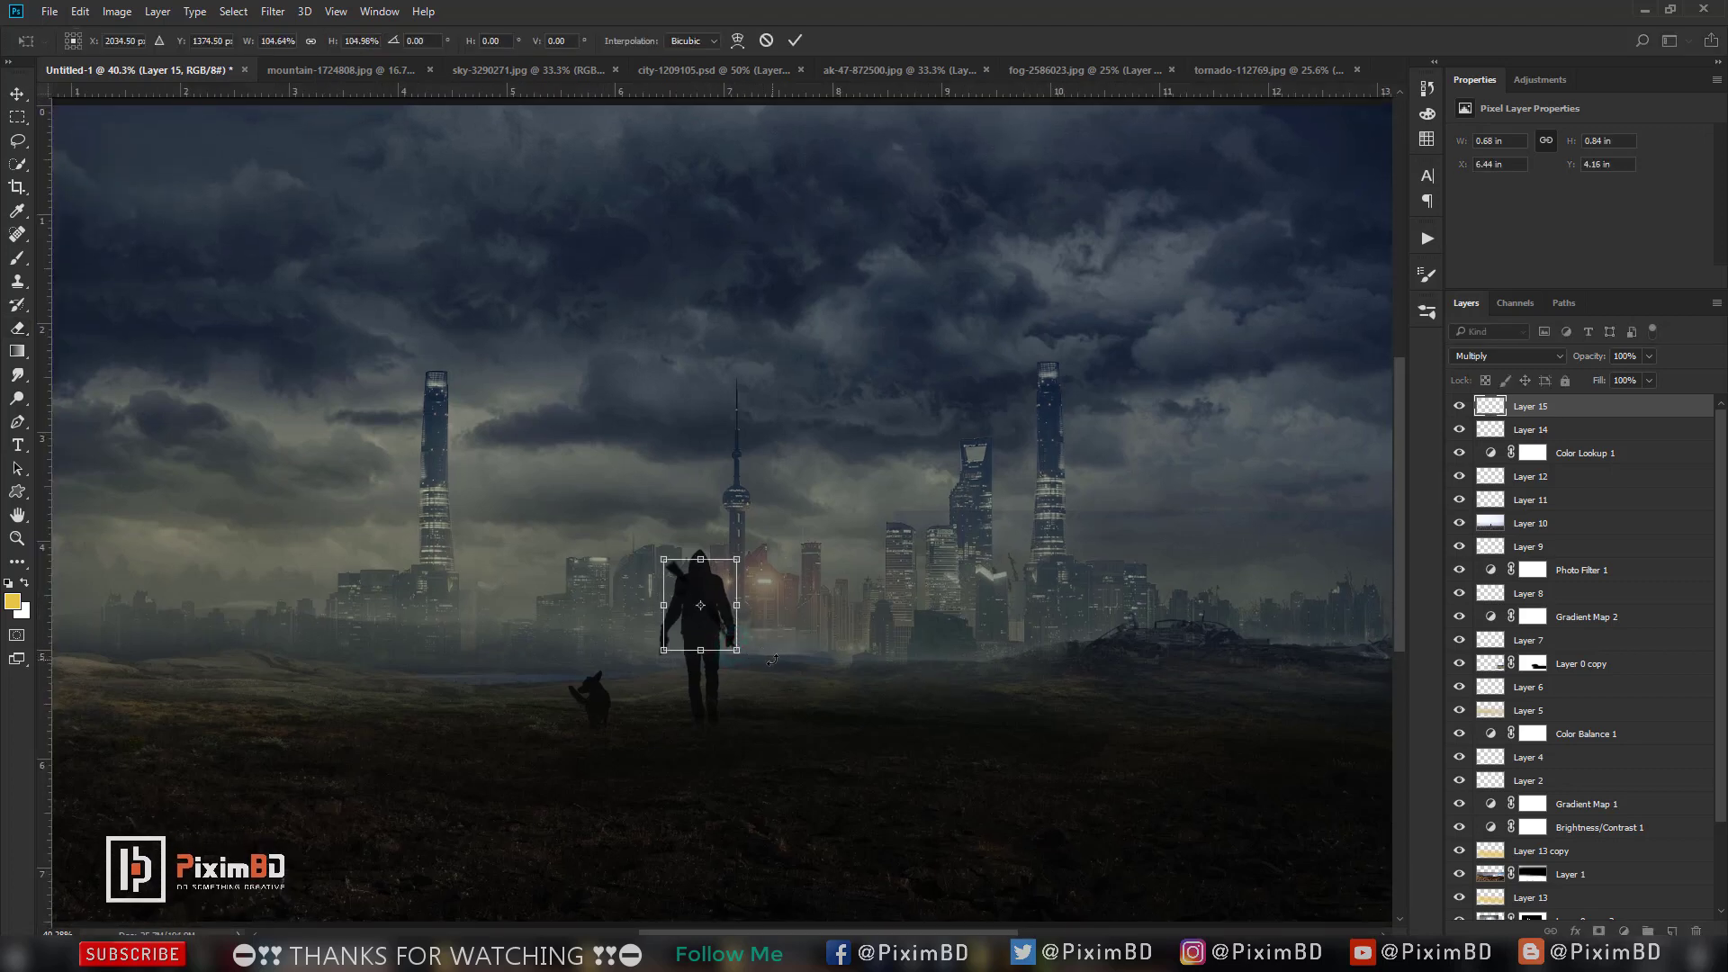
key("Return")
key("e")
scroll(943, 596, "down", 1)
scroll(943, 596, "down", 1)
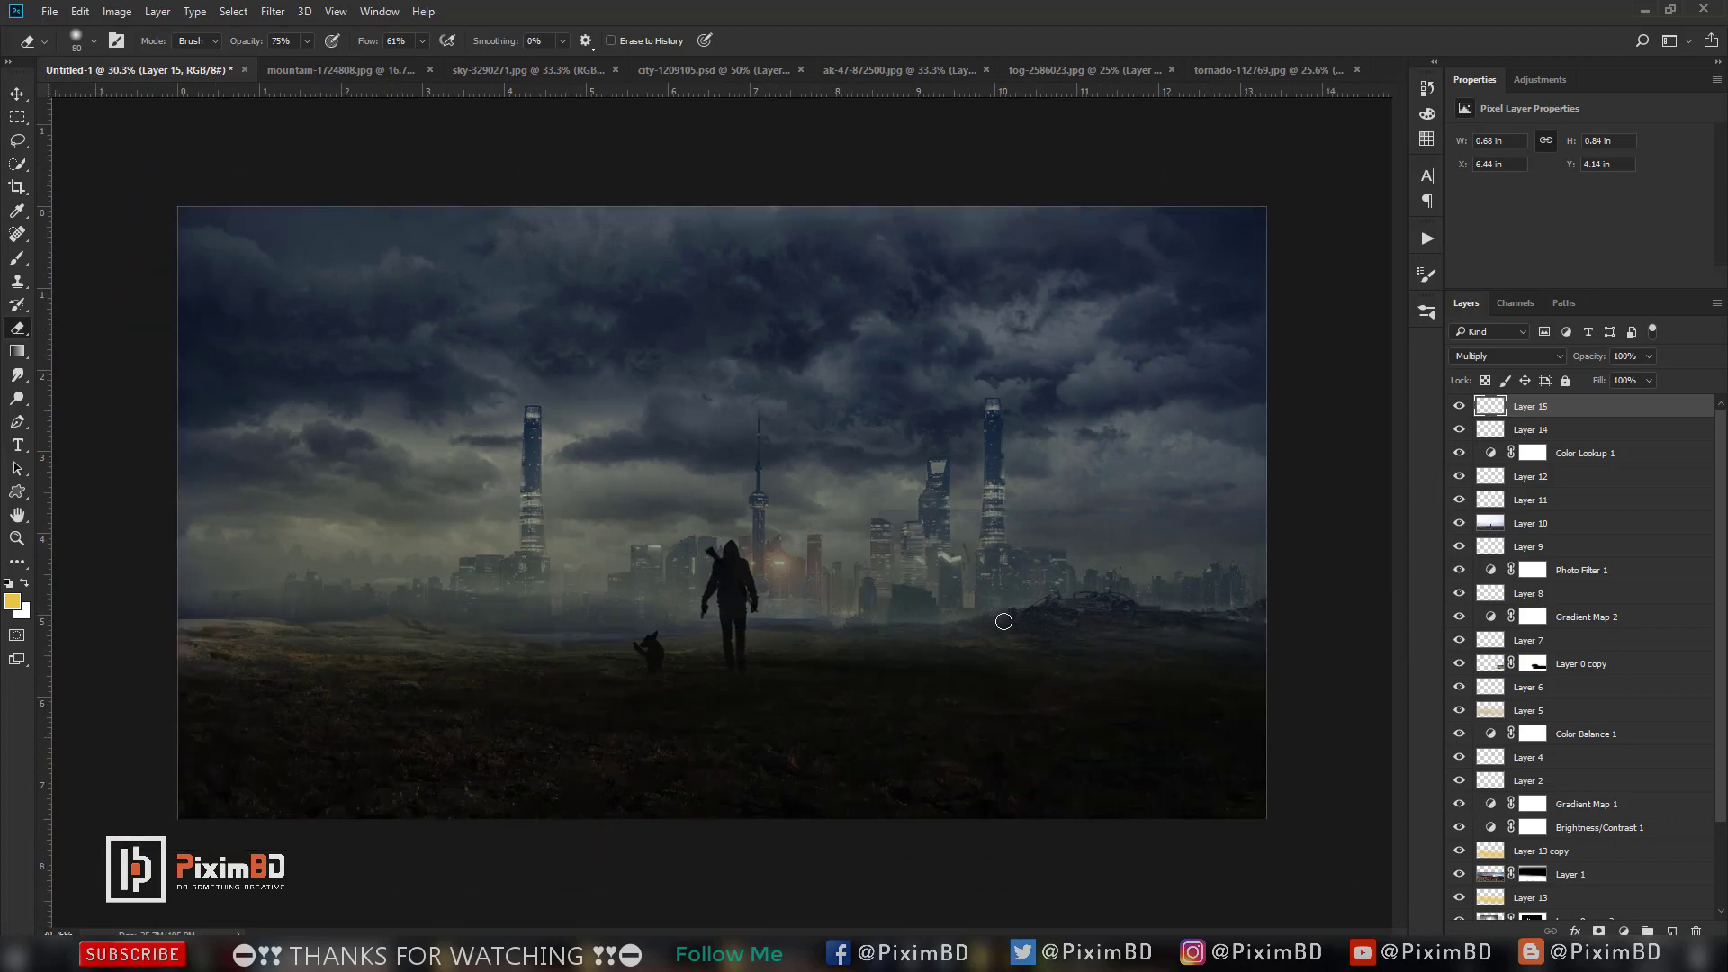
Add a Color Lookup adjustment layer using the FoggyNight.3DL LUT.
left_click(1621, 932)
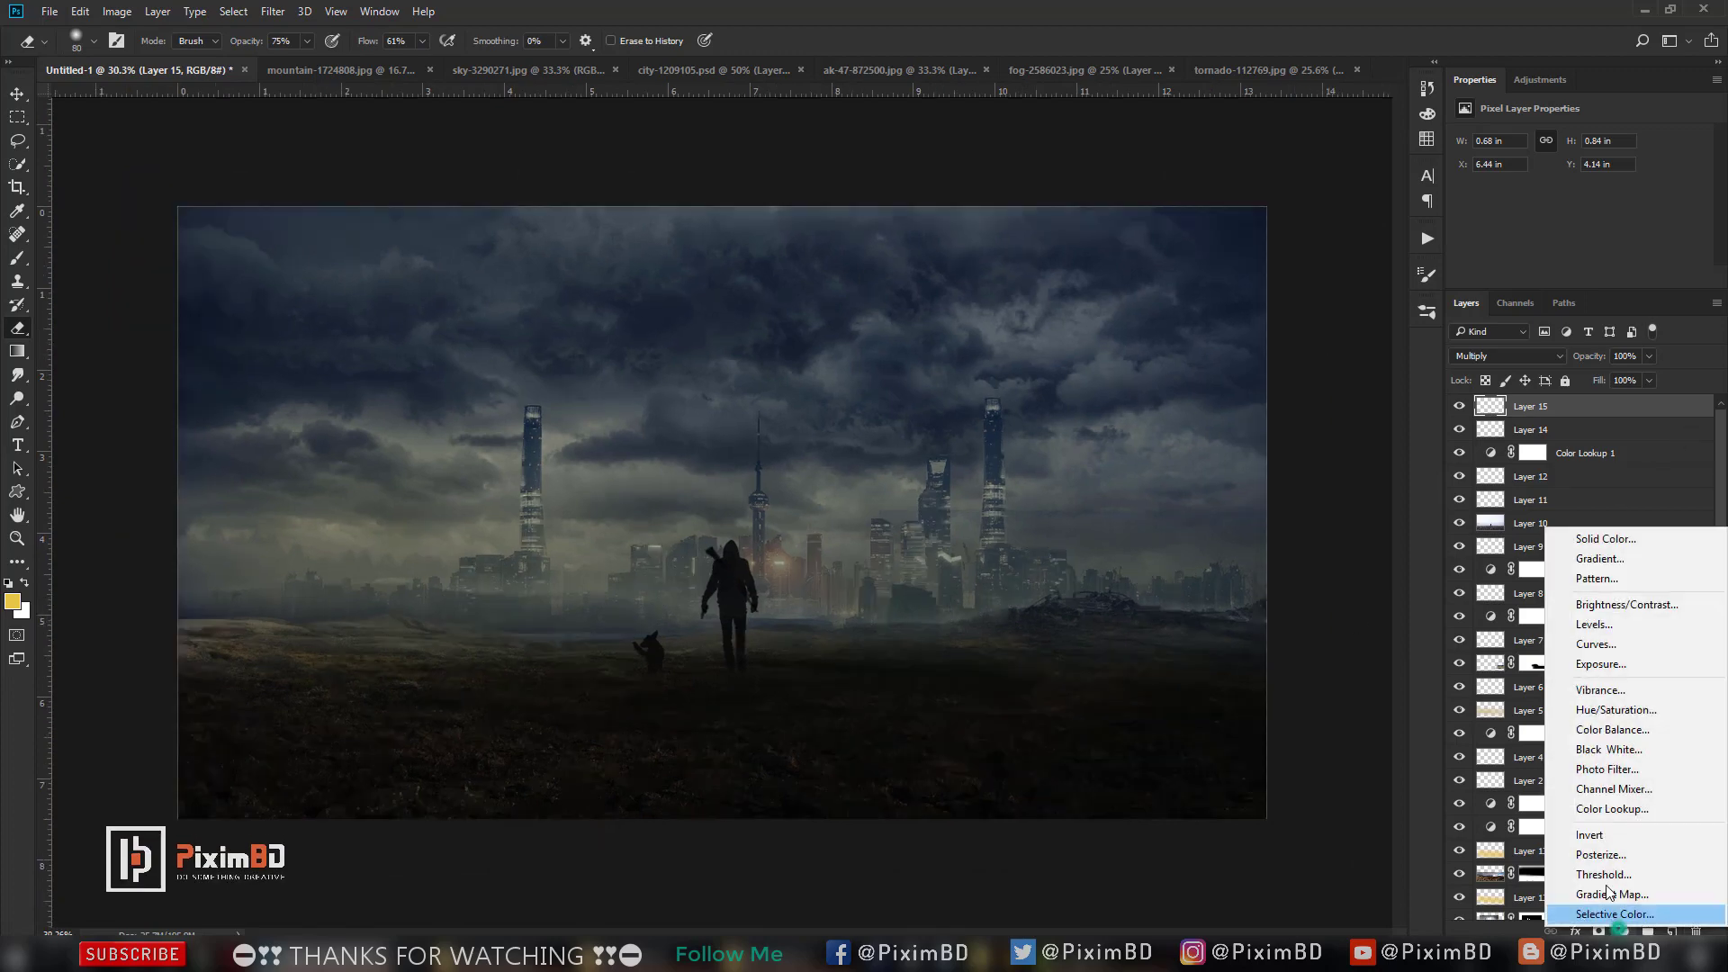
left_click(1612, 804)
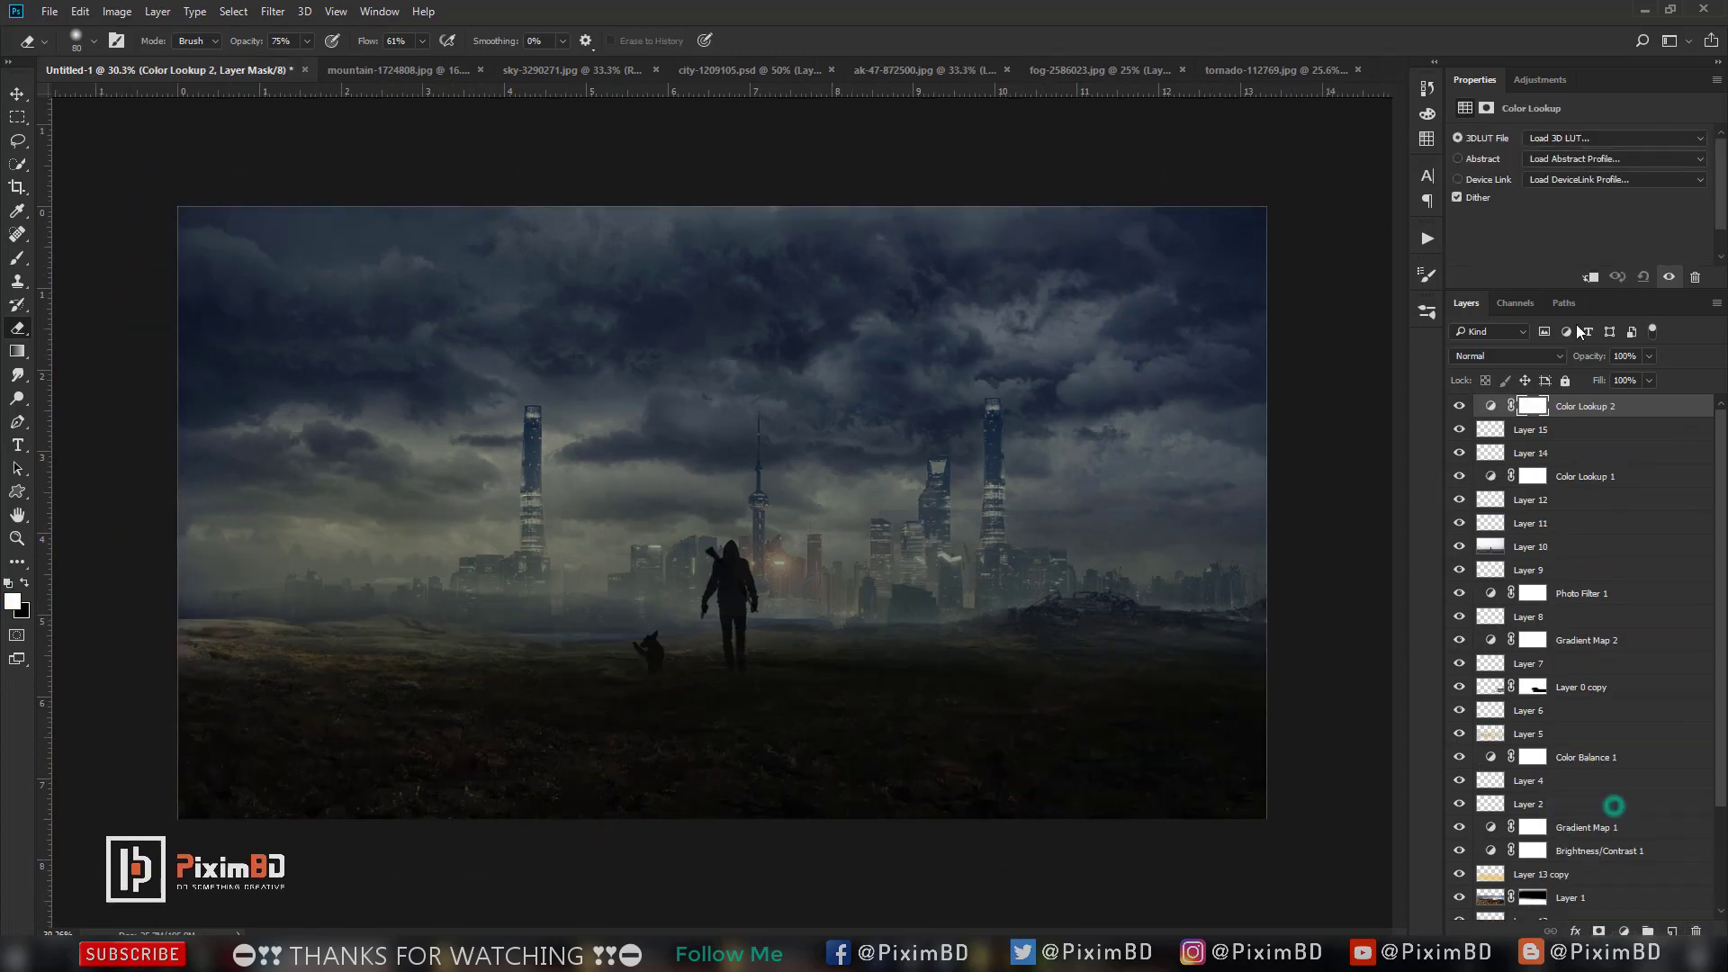
left_click(1586, 140)
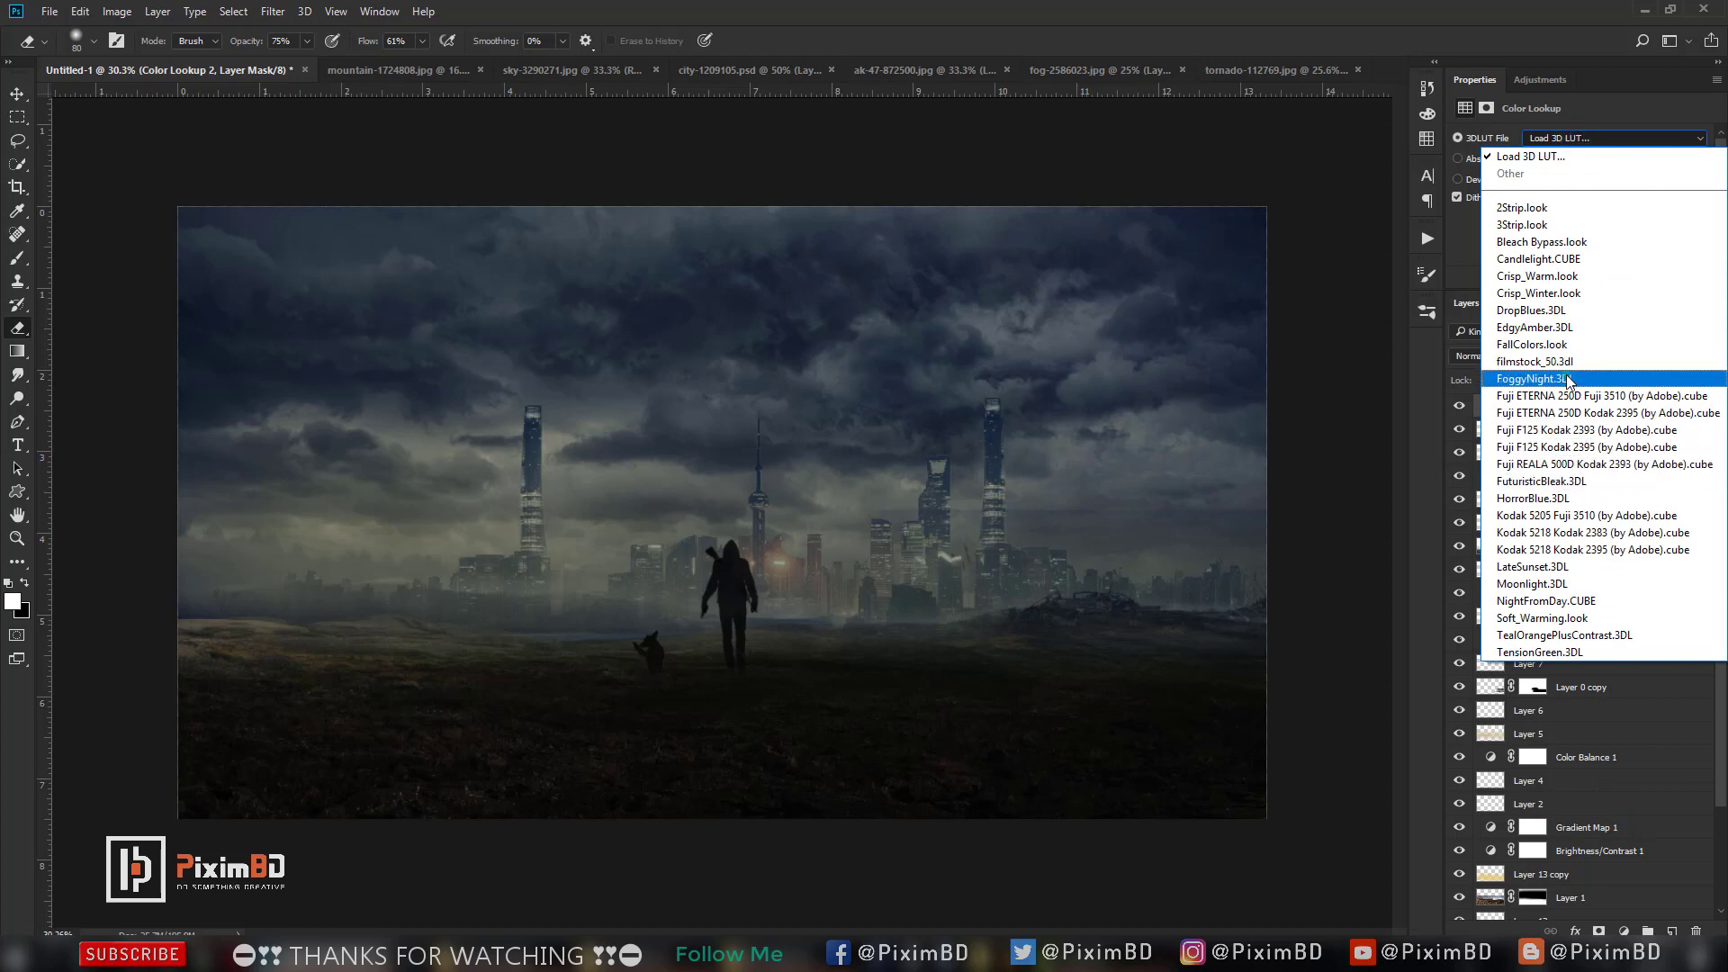
left_click(1570, 379)
Blend the lookup in Soft Light at 15%, then duplicate it and set the copy to Normal.
left_click(1524, 357)
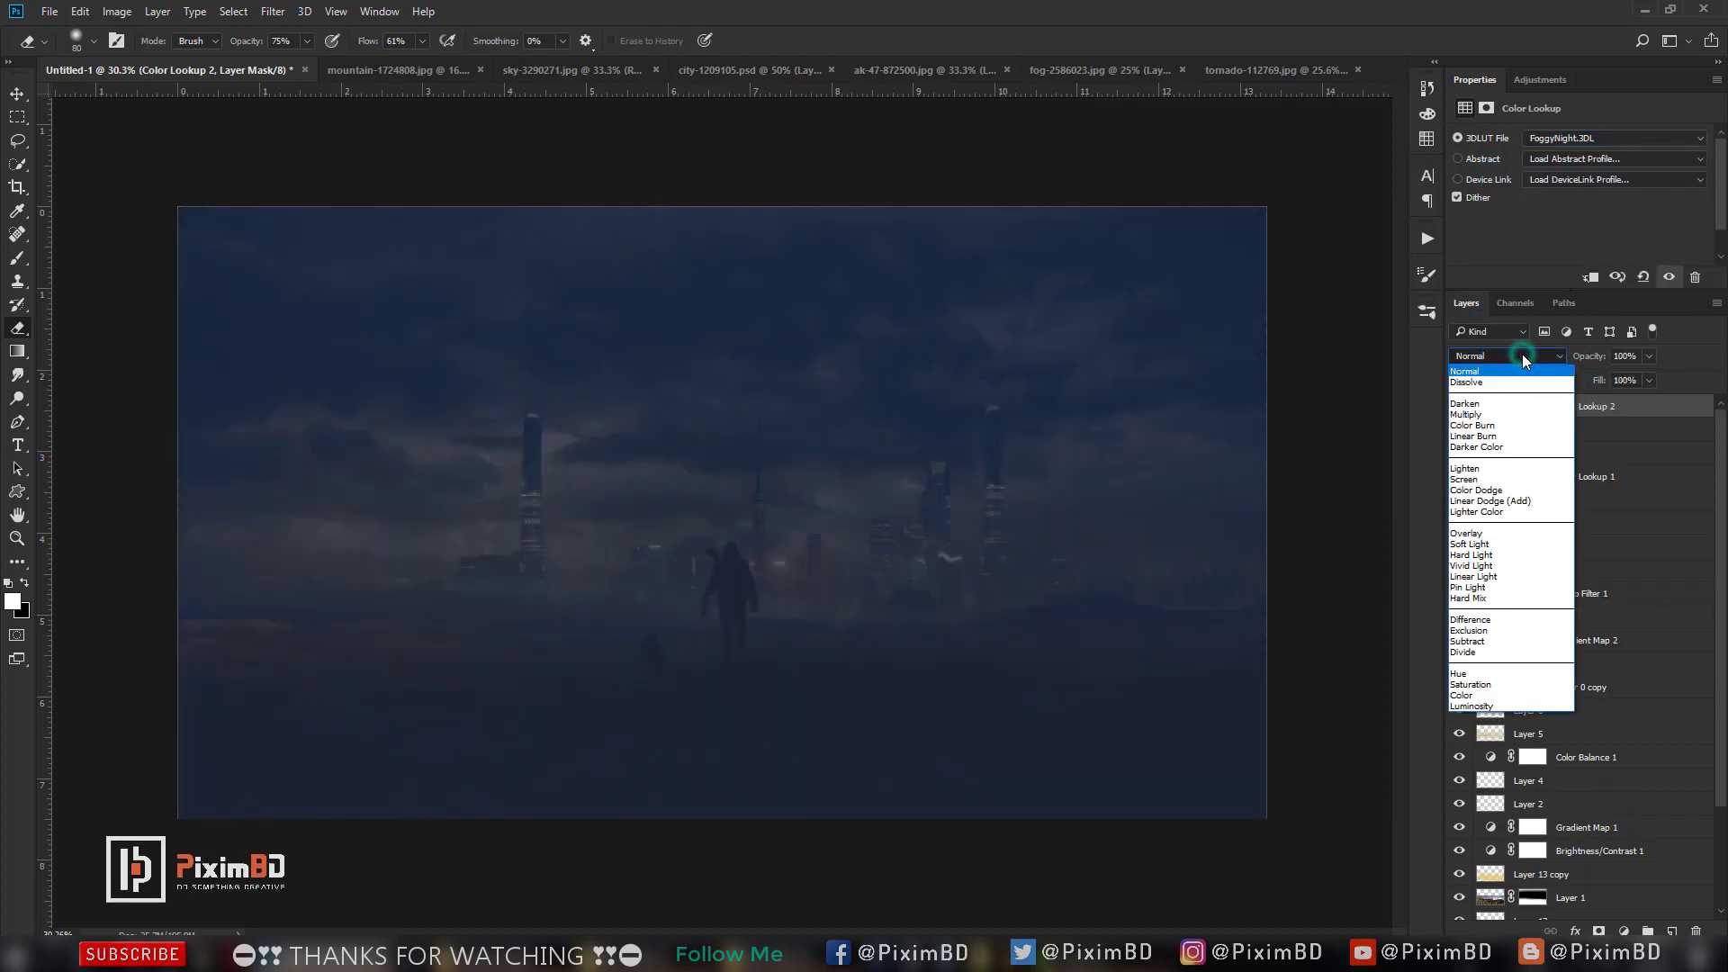
left_click(1482, 481)
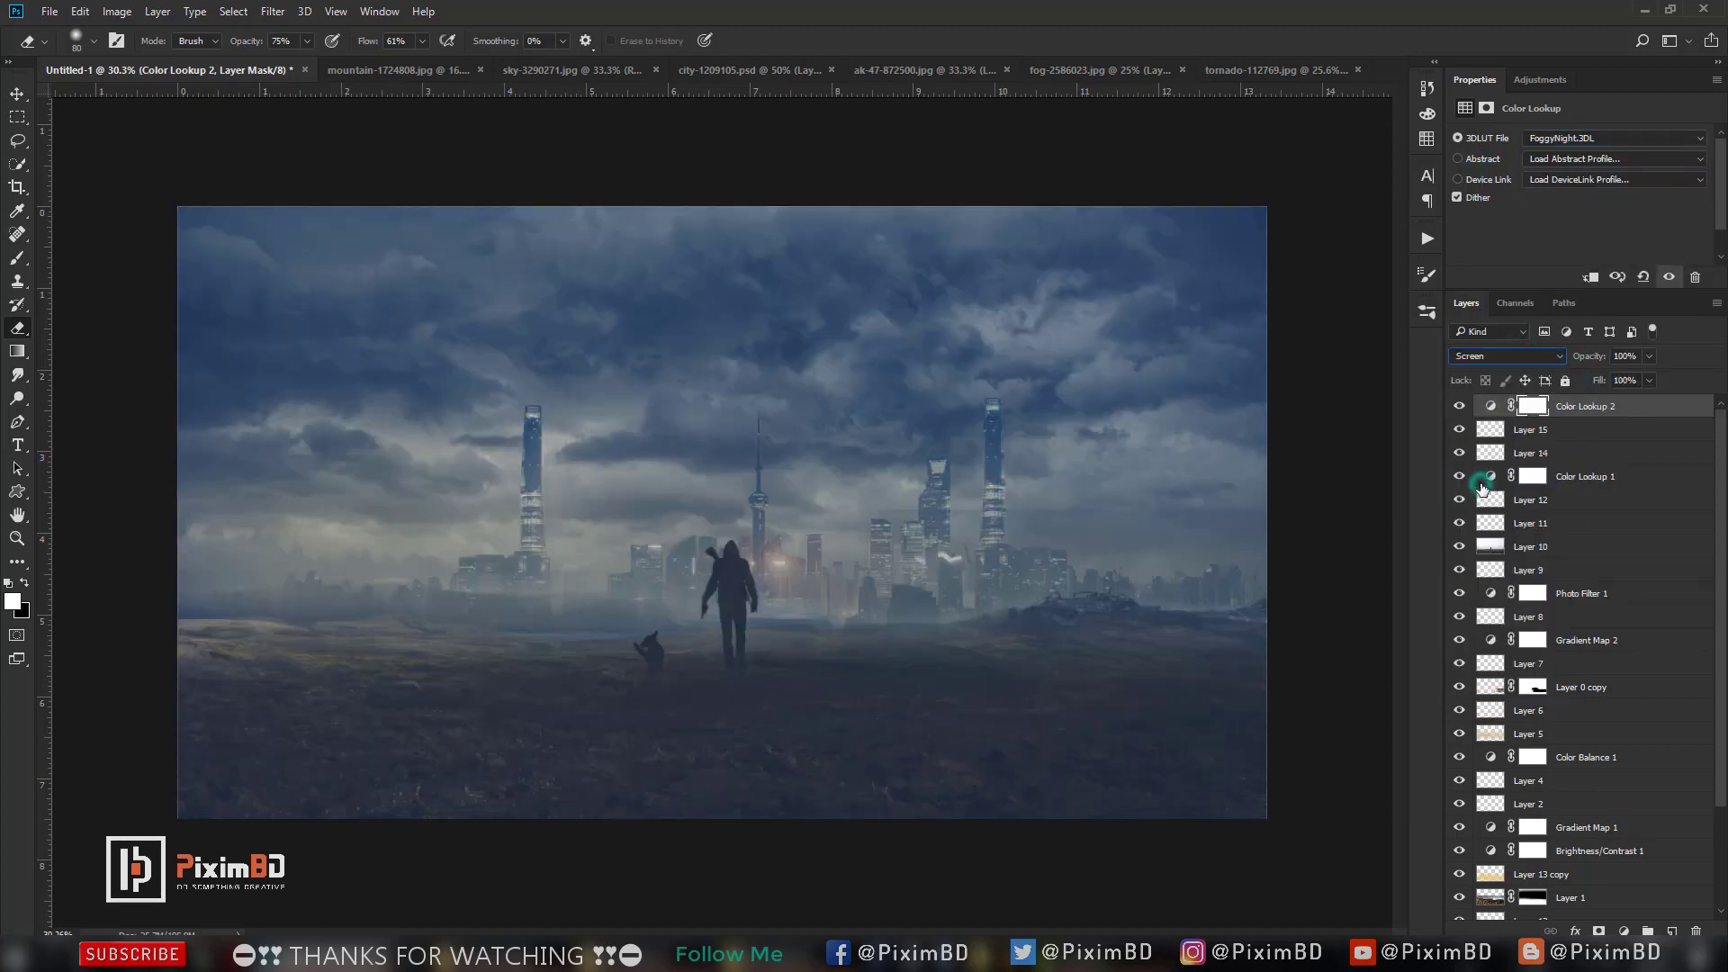
left_click(1518, 356)
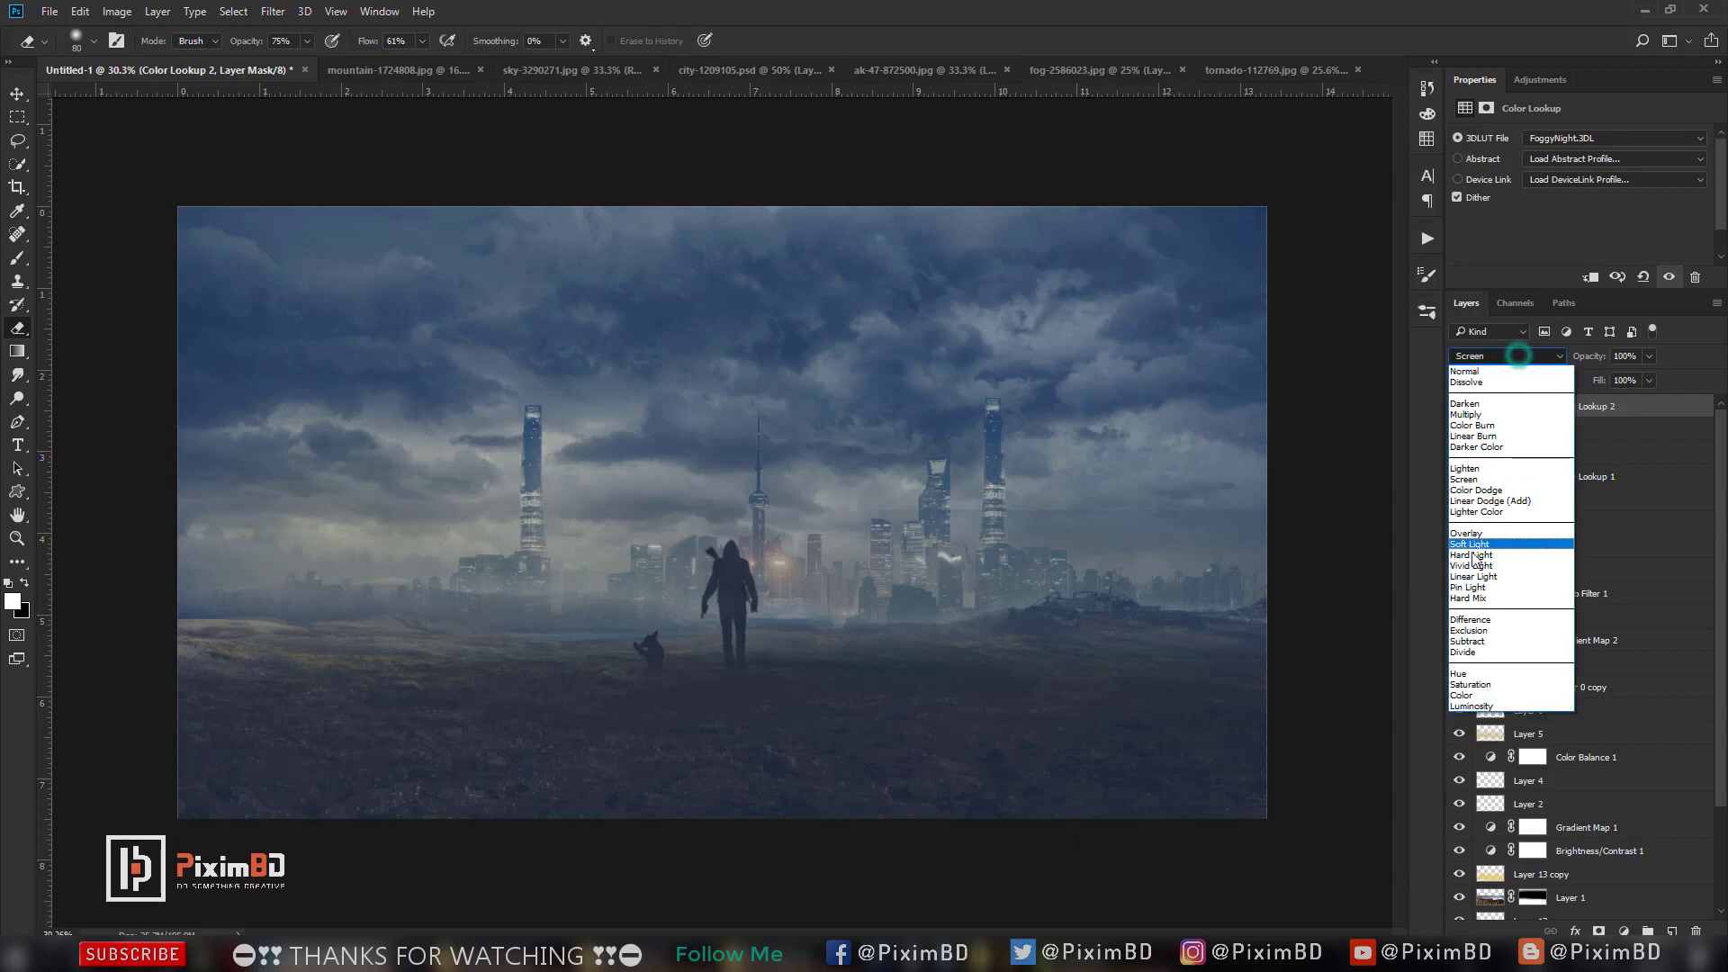
left_click(1478, 545)
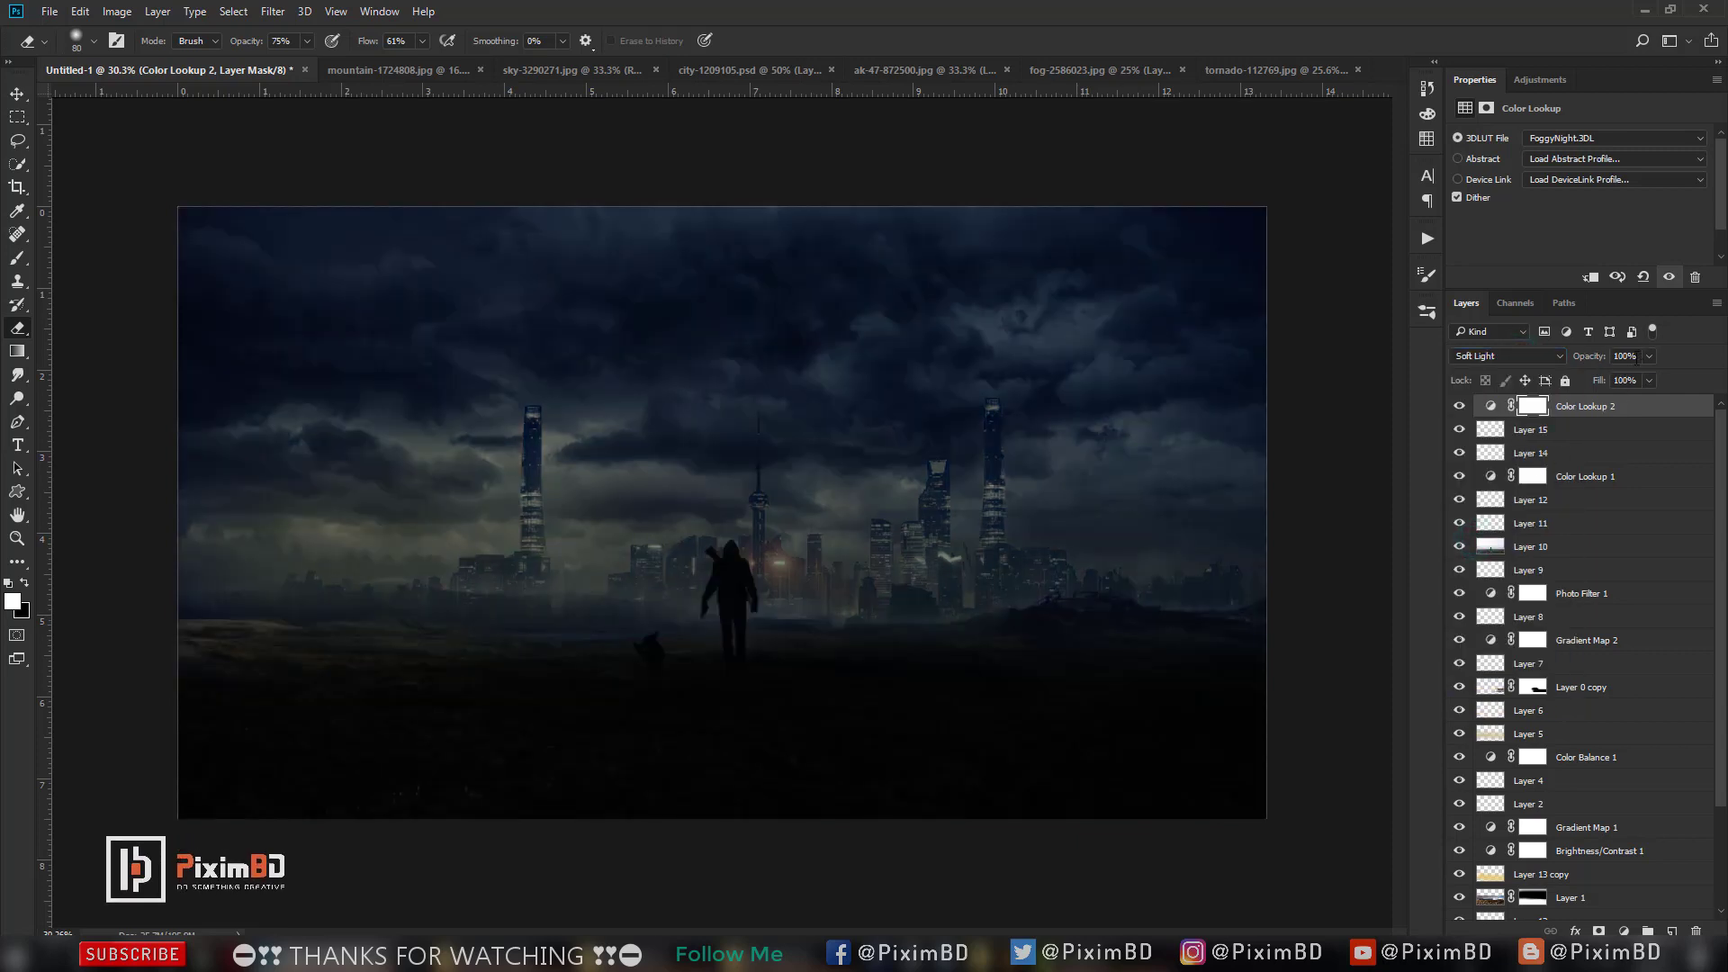
type("5")
key("Return")
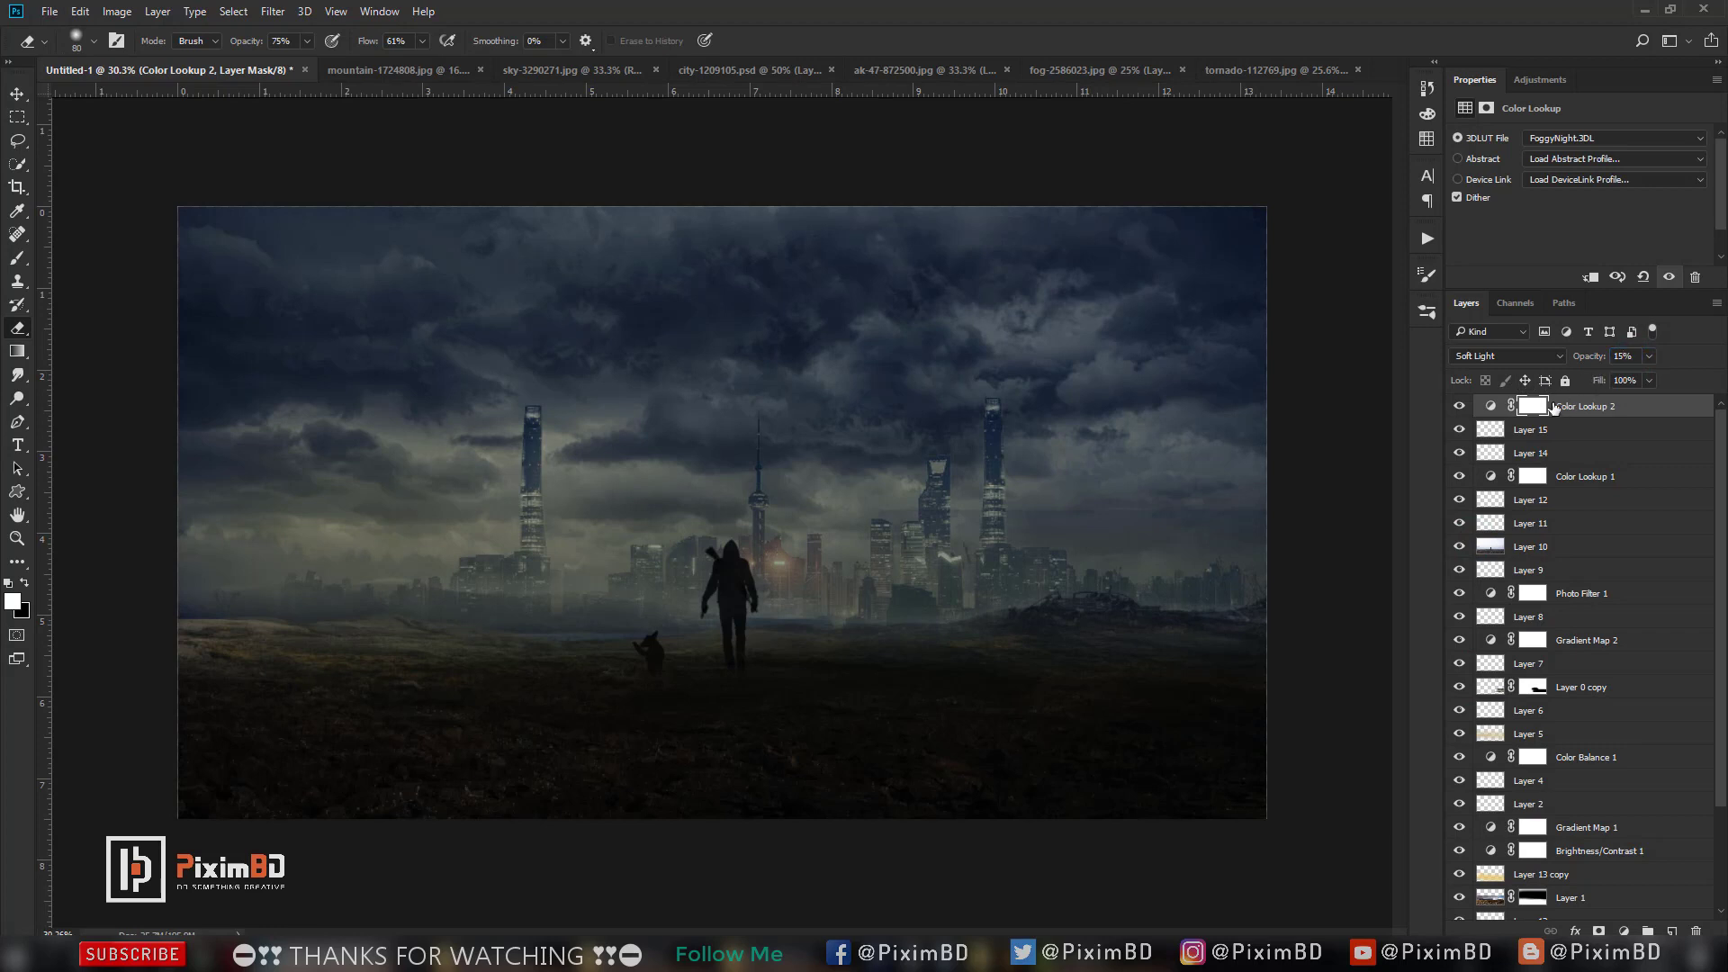
key("ctrl+j")
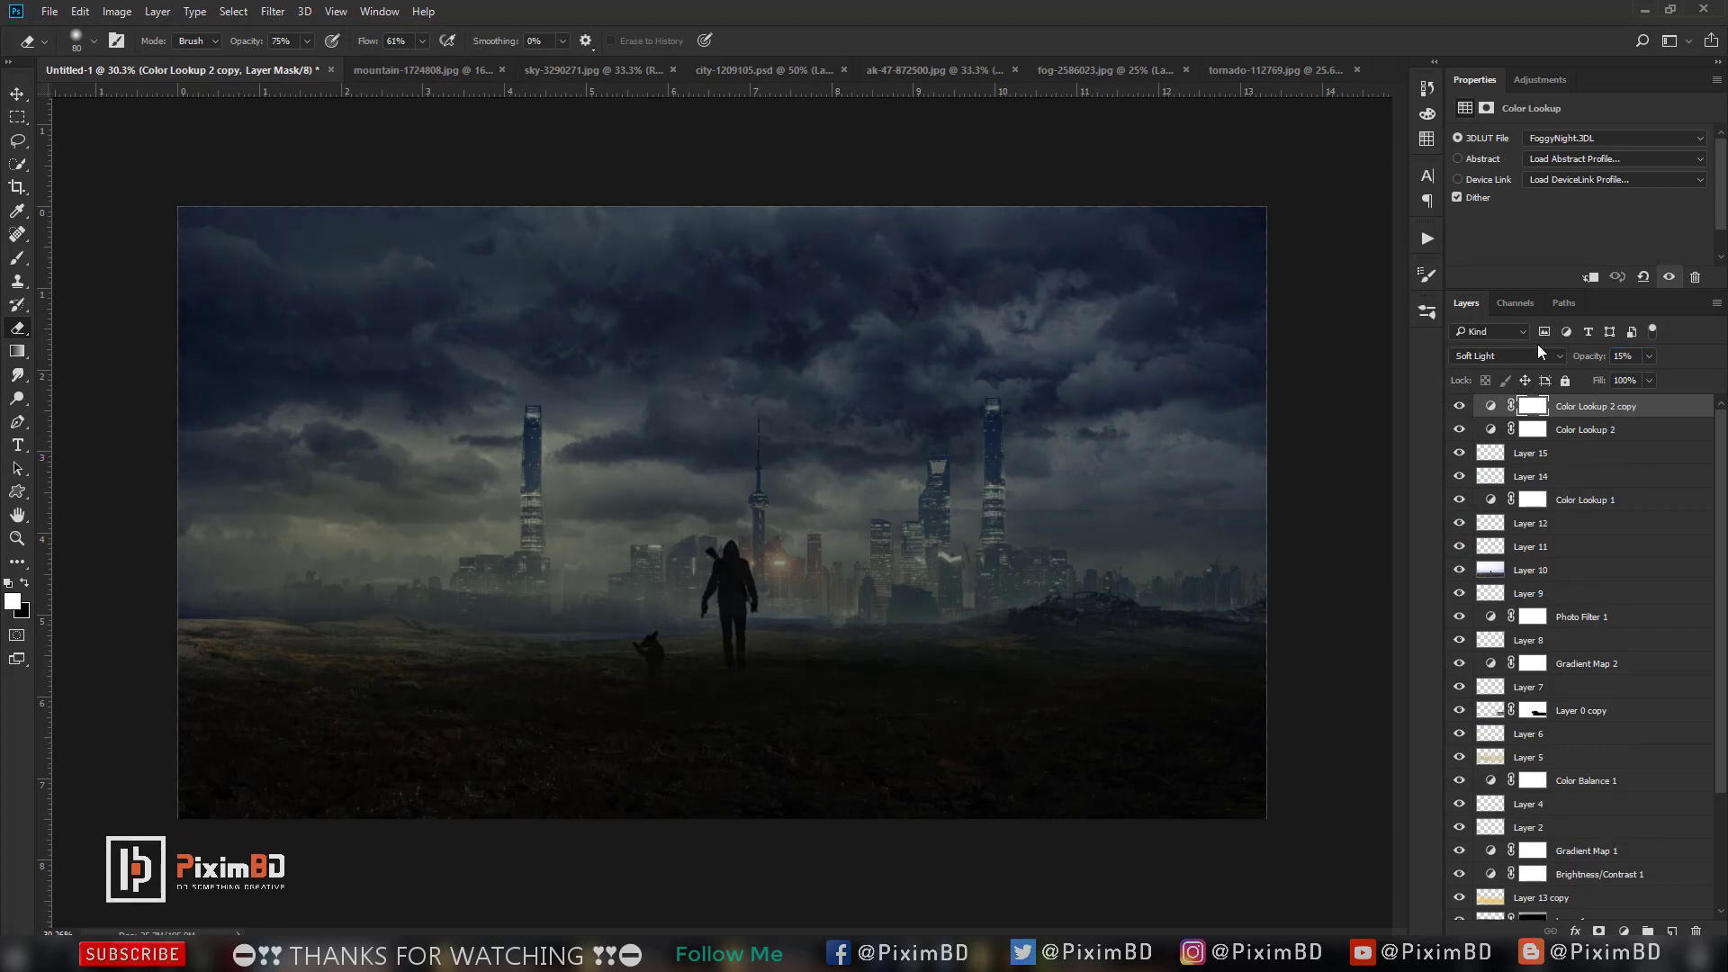
left_click(1525, 358)
Select Layer 0 copy and add a new empty layer above it.
left_click_drag(1590, 358, 1593, 358)
scroll(1566, 733, "down", 2)
scroll(1567, 733, "down", 1)
left_click(1594, 644)
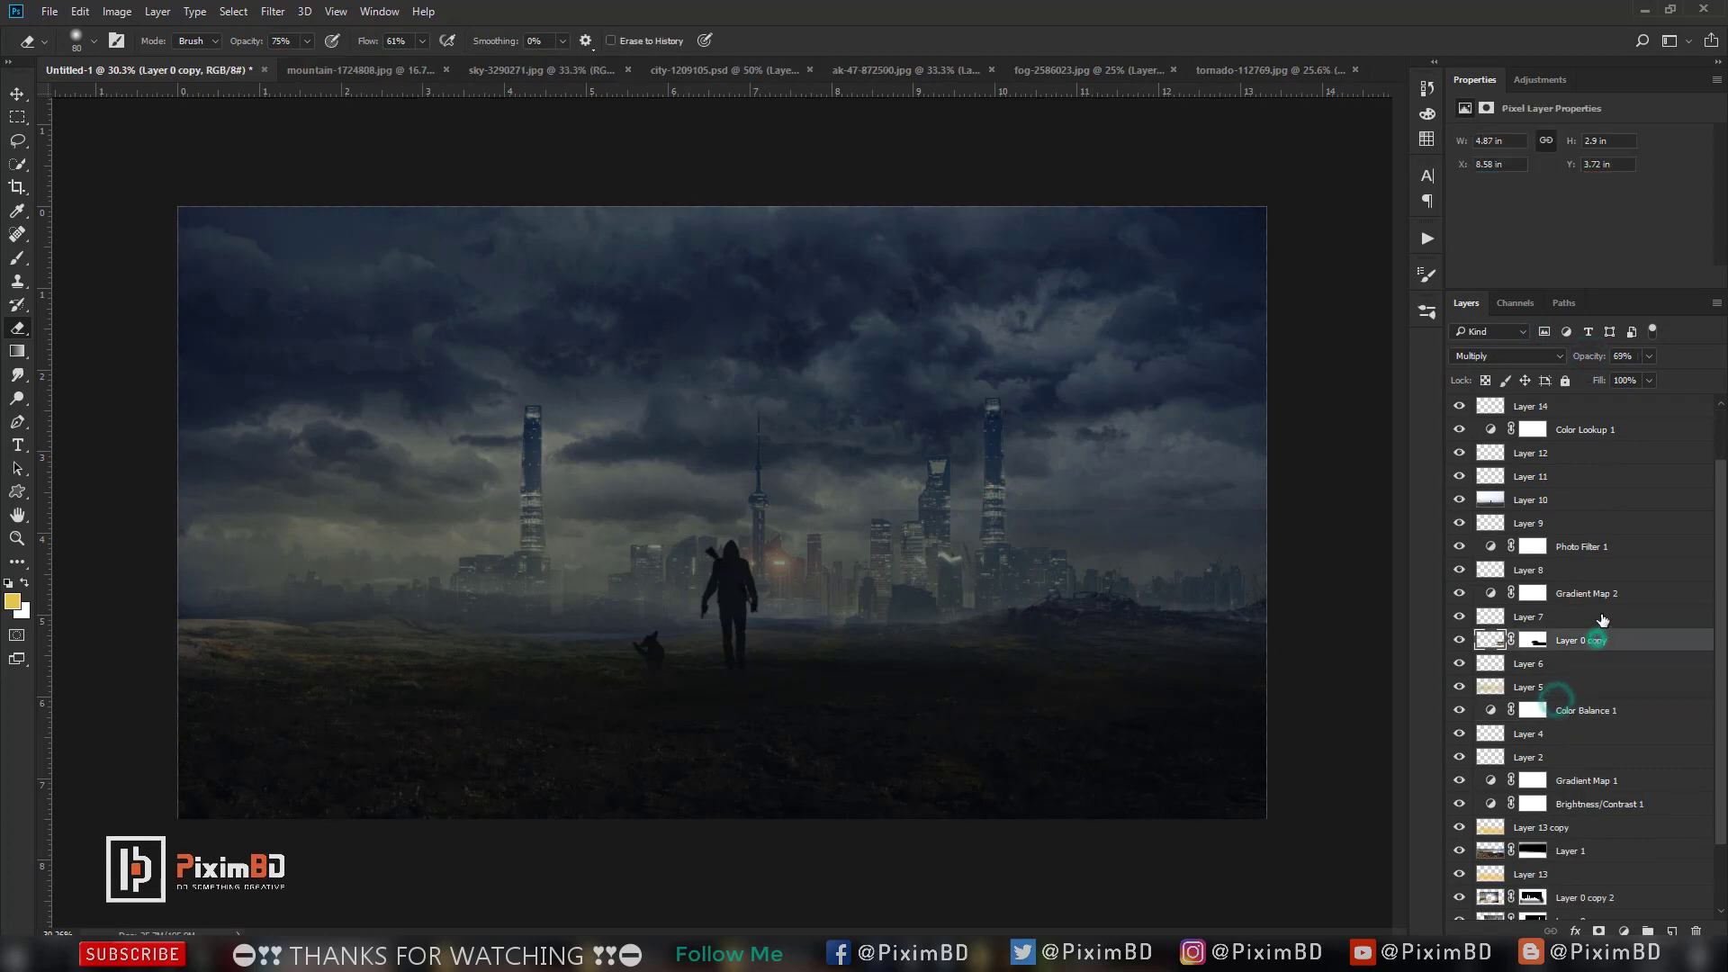
left_click(1671, 931)
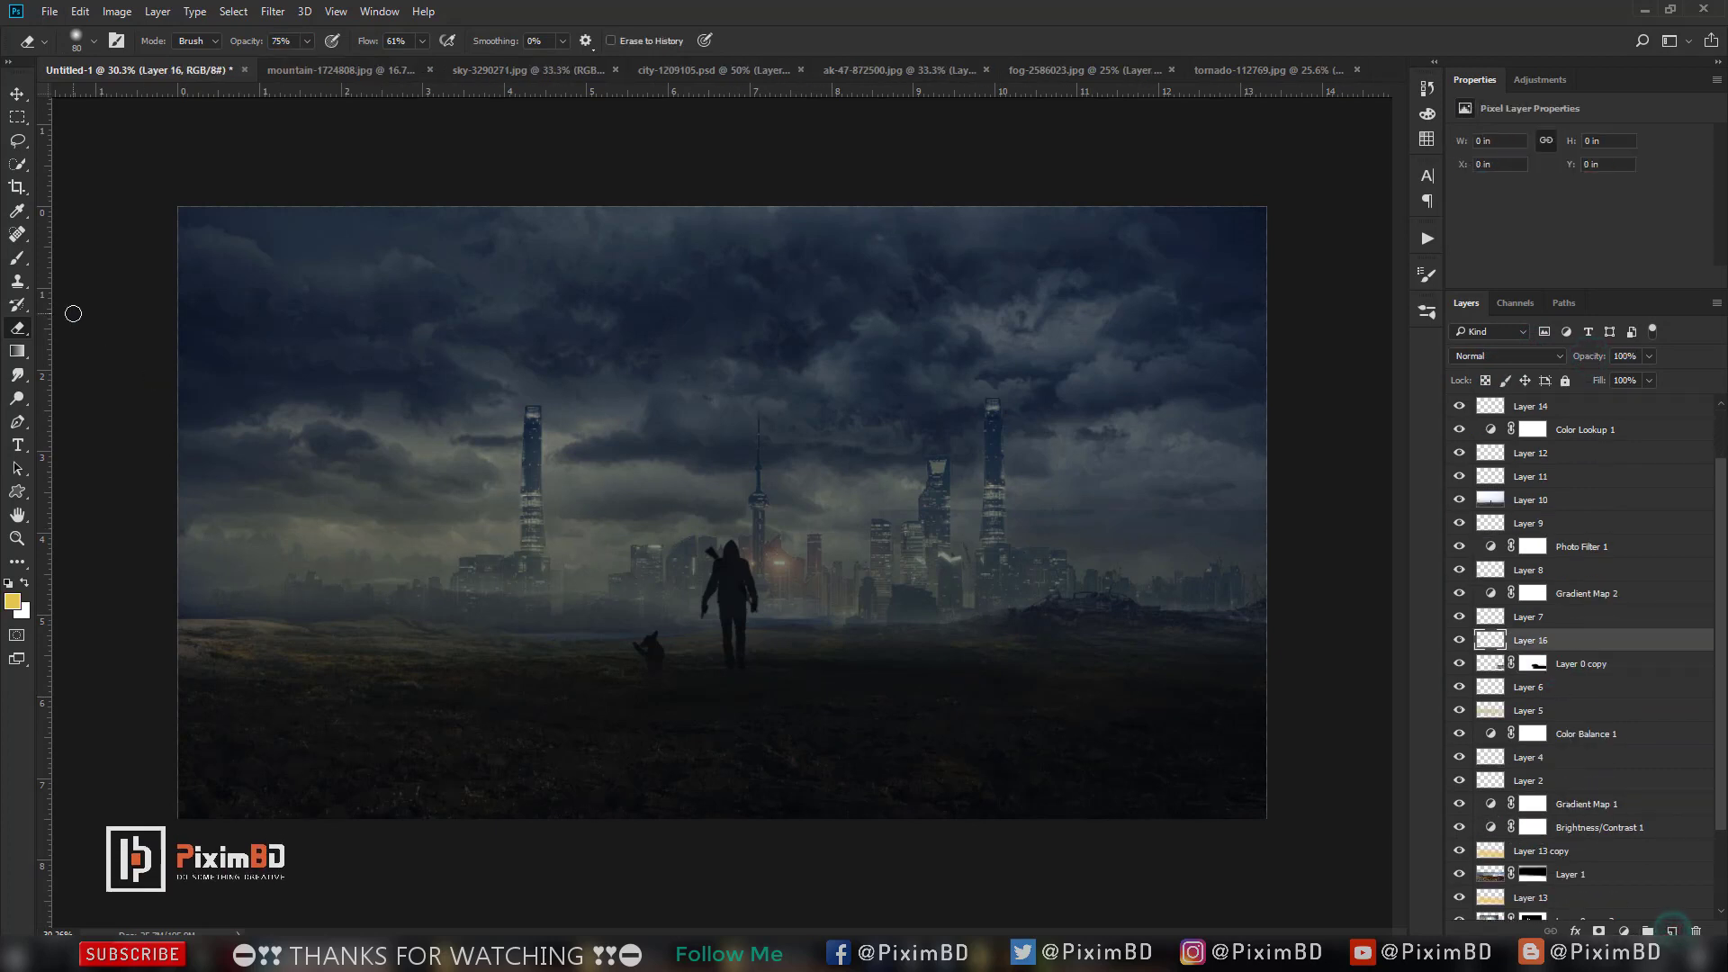
Paint a broad yellow fog band with a 1200px brush and fade the layer to 12%.
left_click(18, 259)
key("bracketright")
left_click_drag(207, 614, 1401, 687)
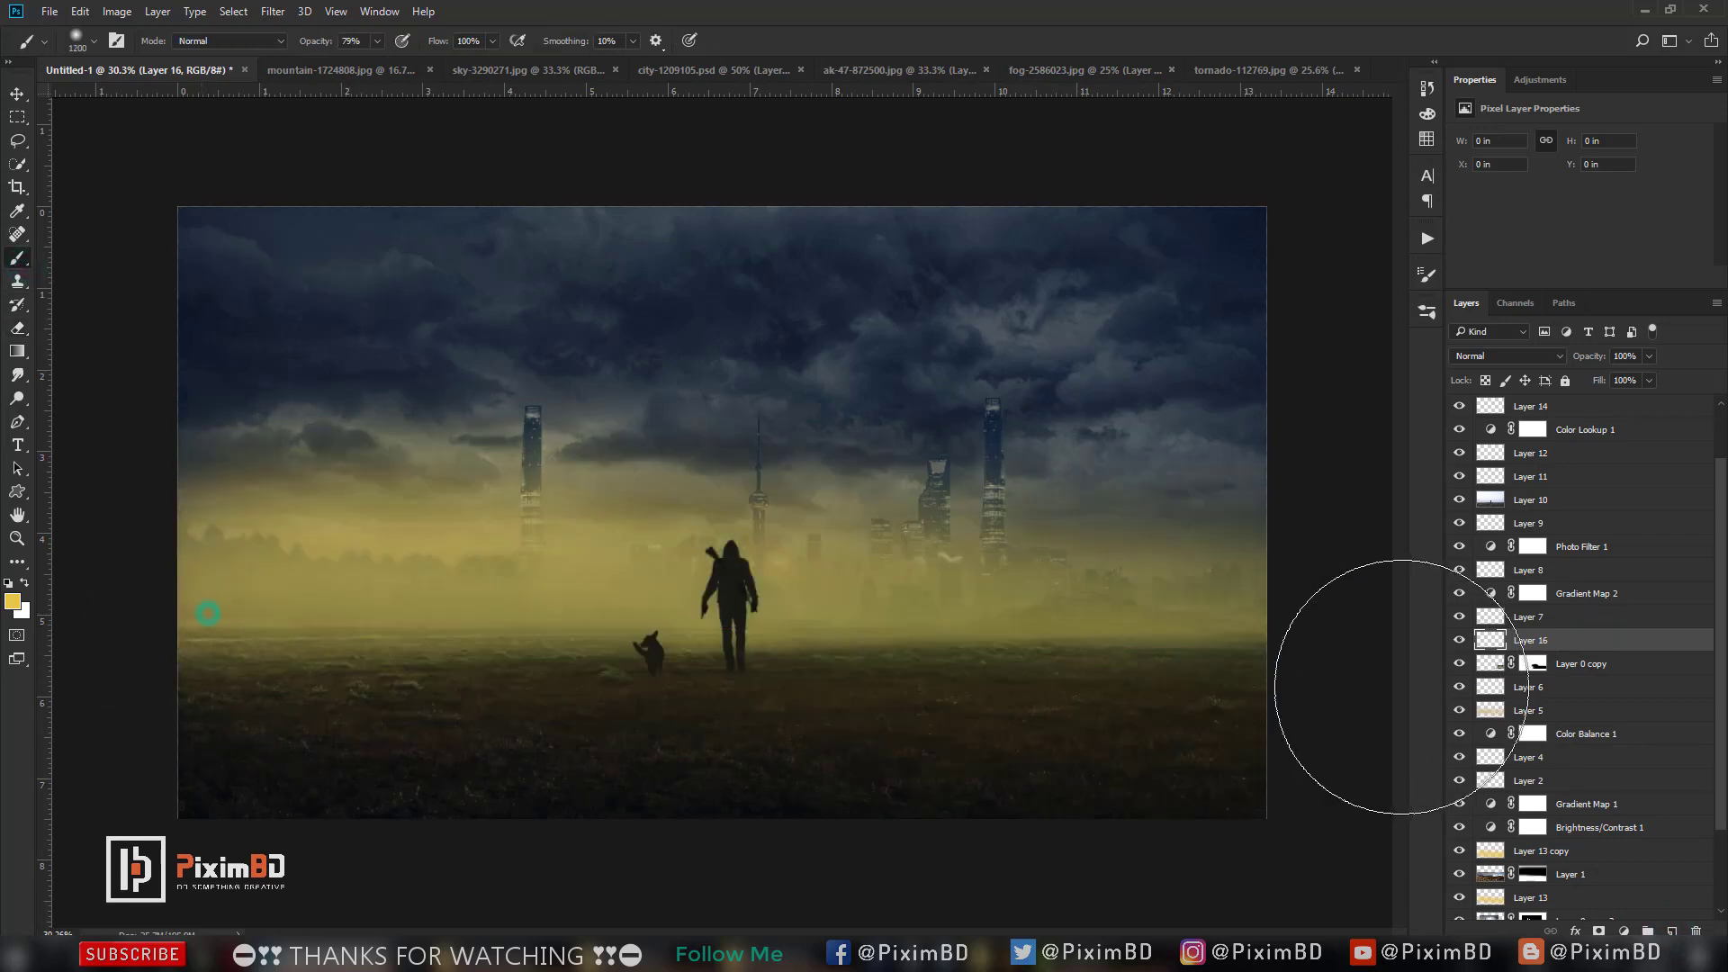
left_click(1530, 355)
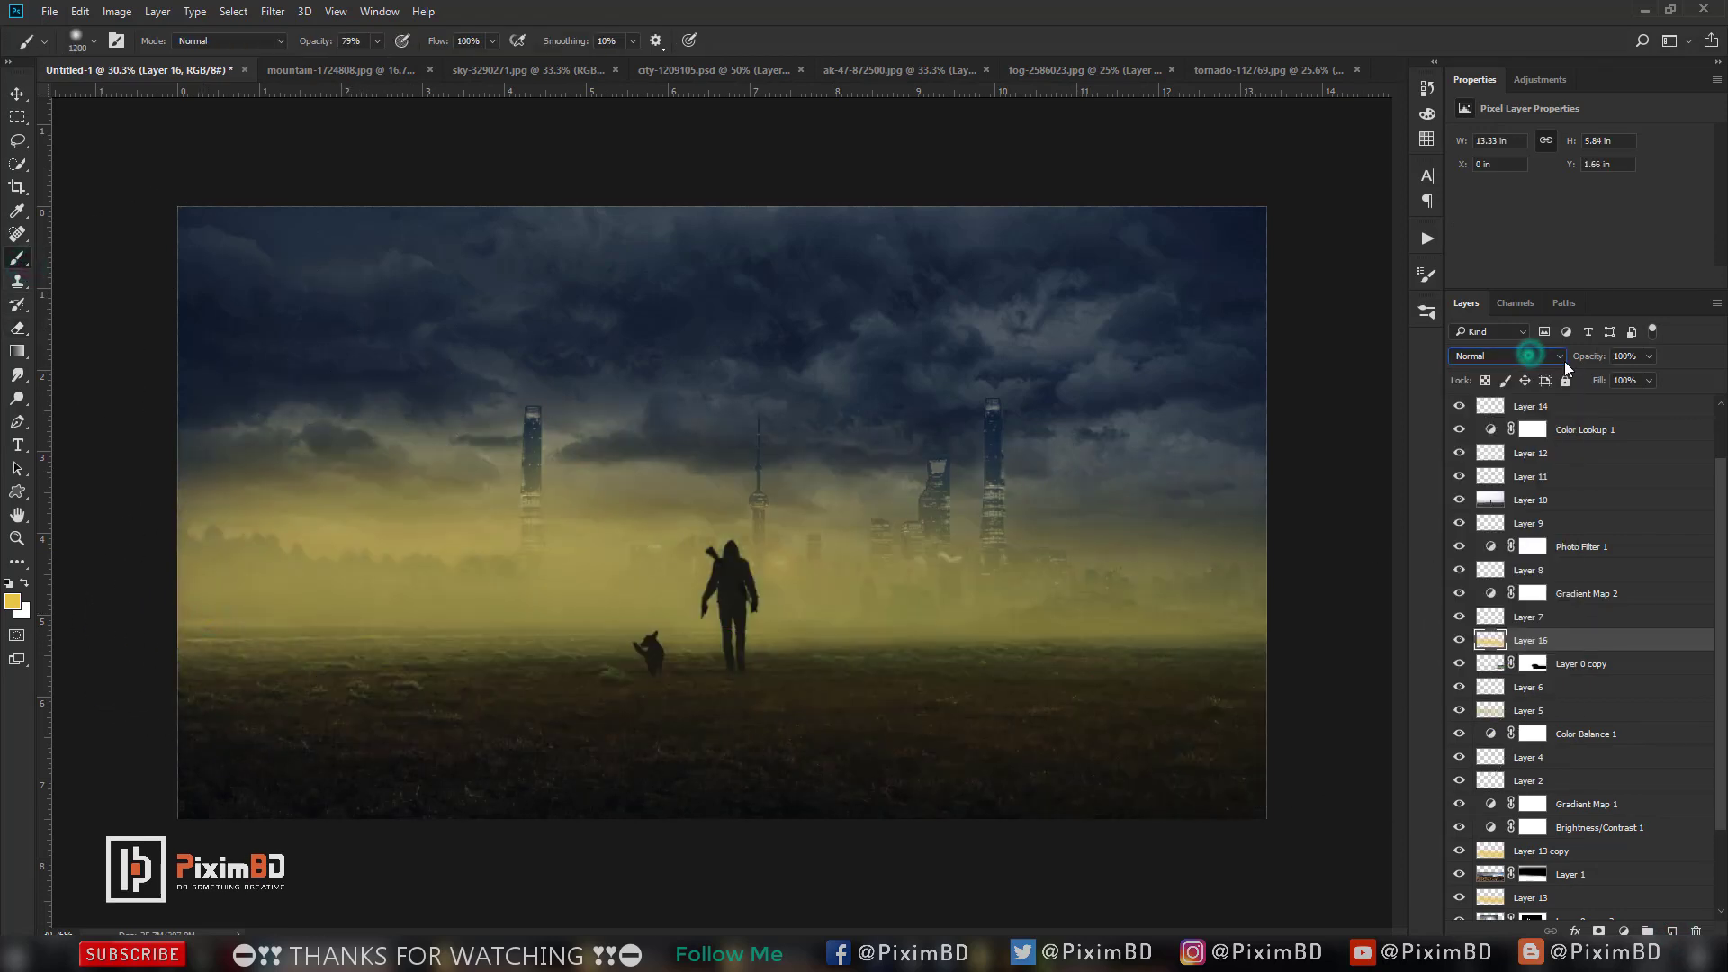
left_click_drag(1589, 357, 1599, 362)
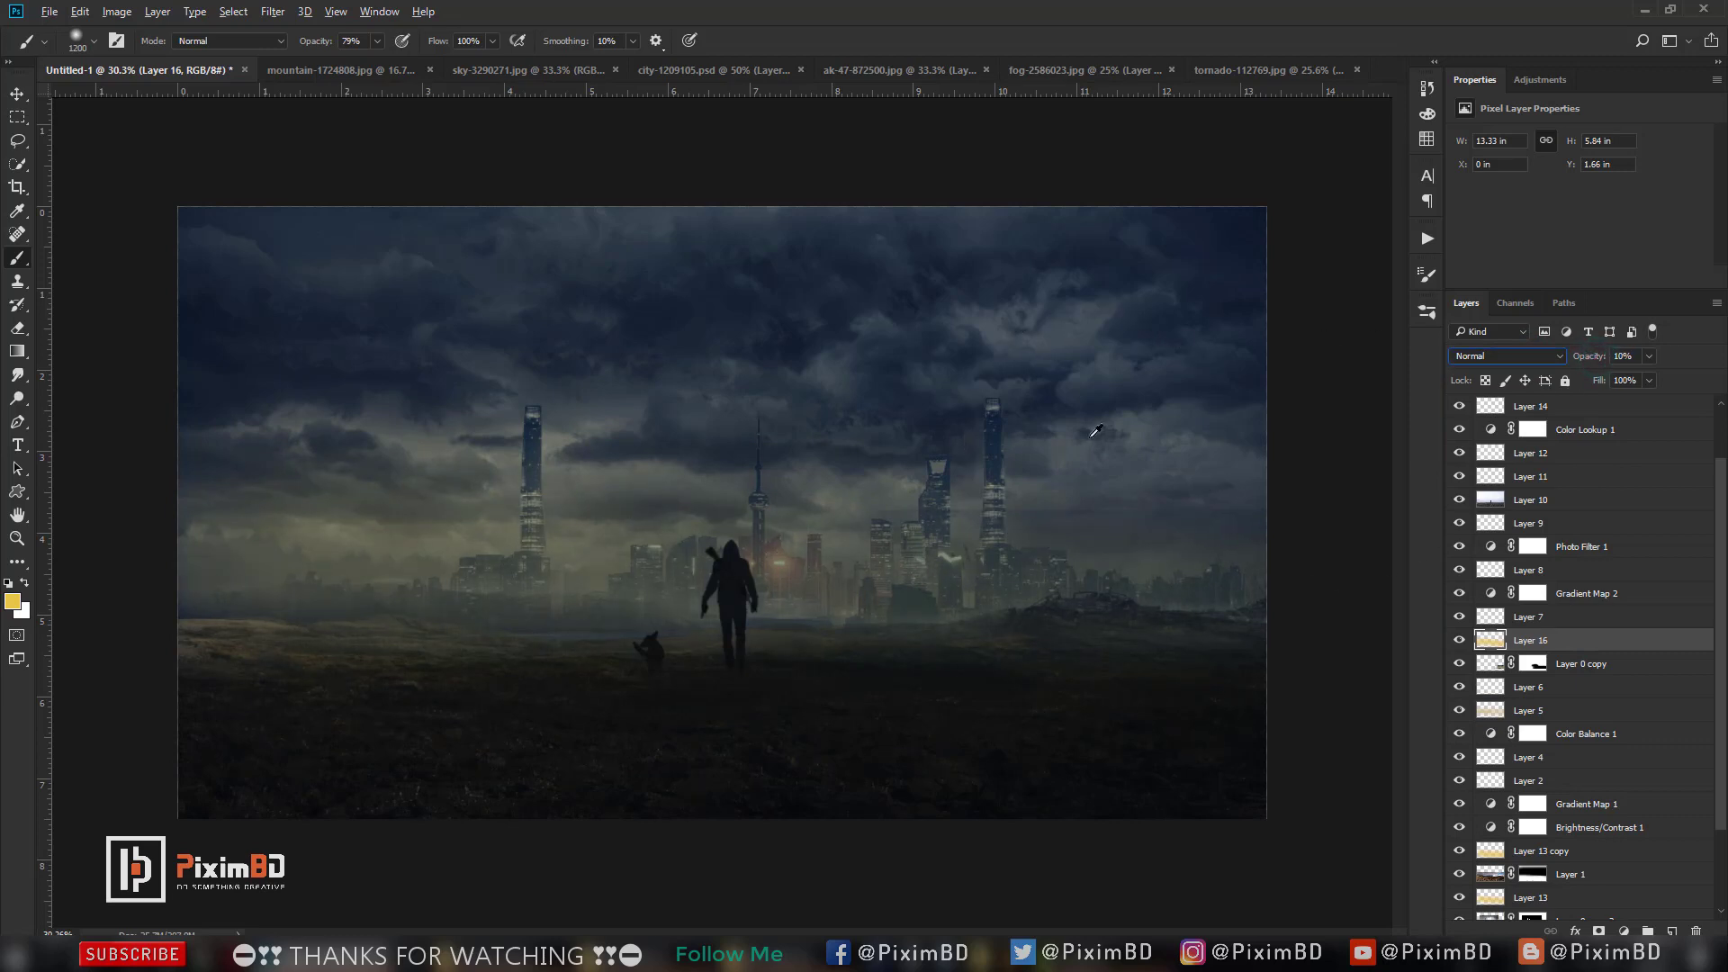
left_click_drag(1590, 360, 1601, 394)
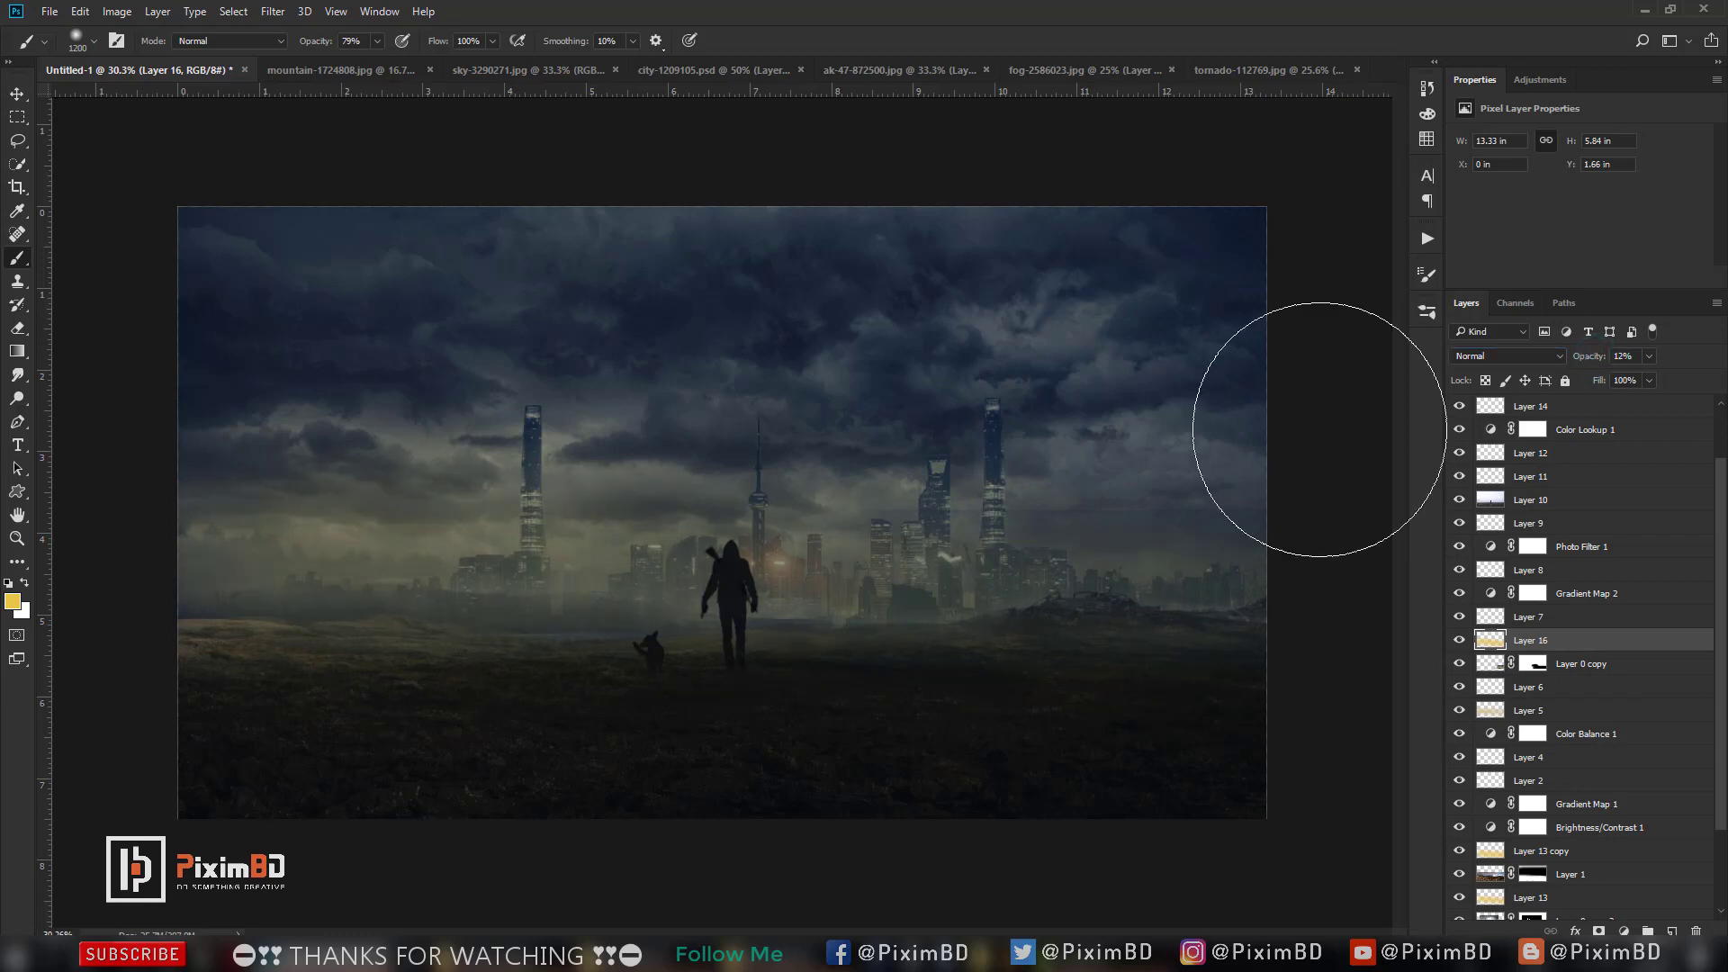
scroll(1003, 501, "down", 1)
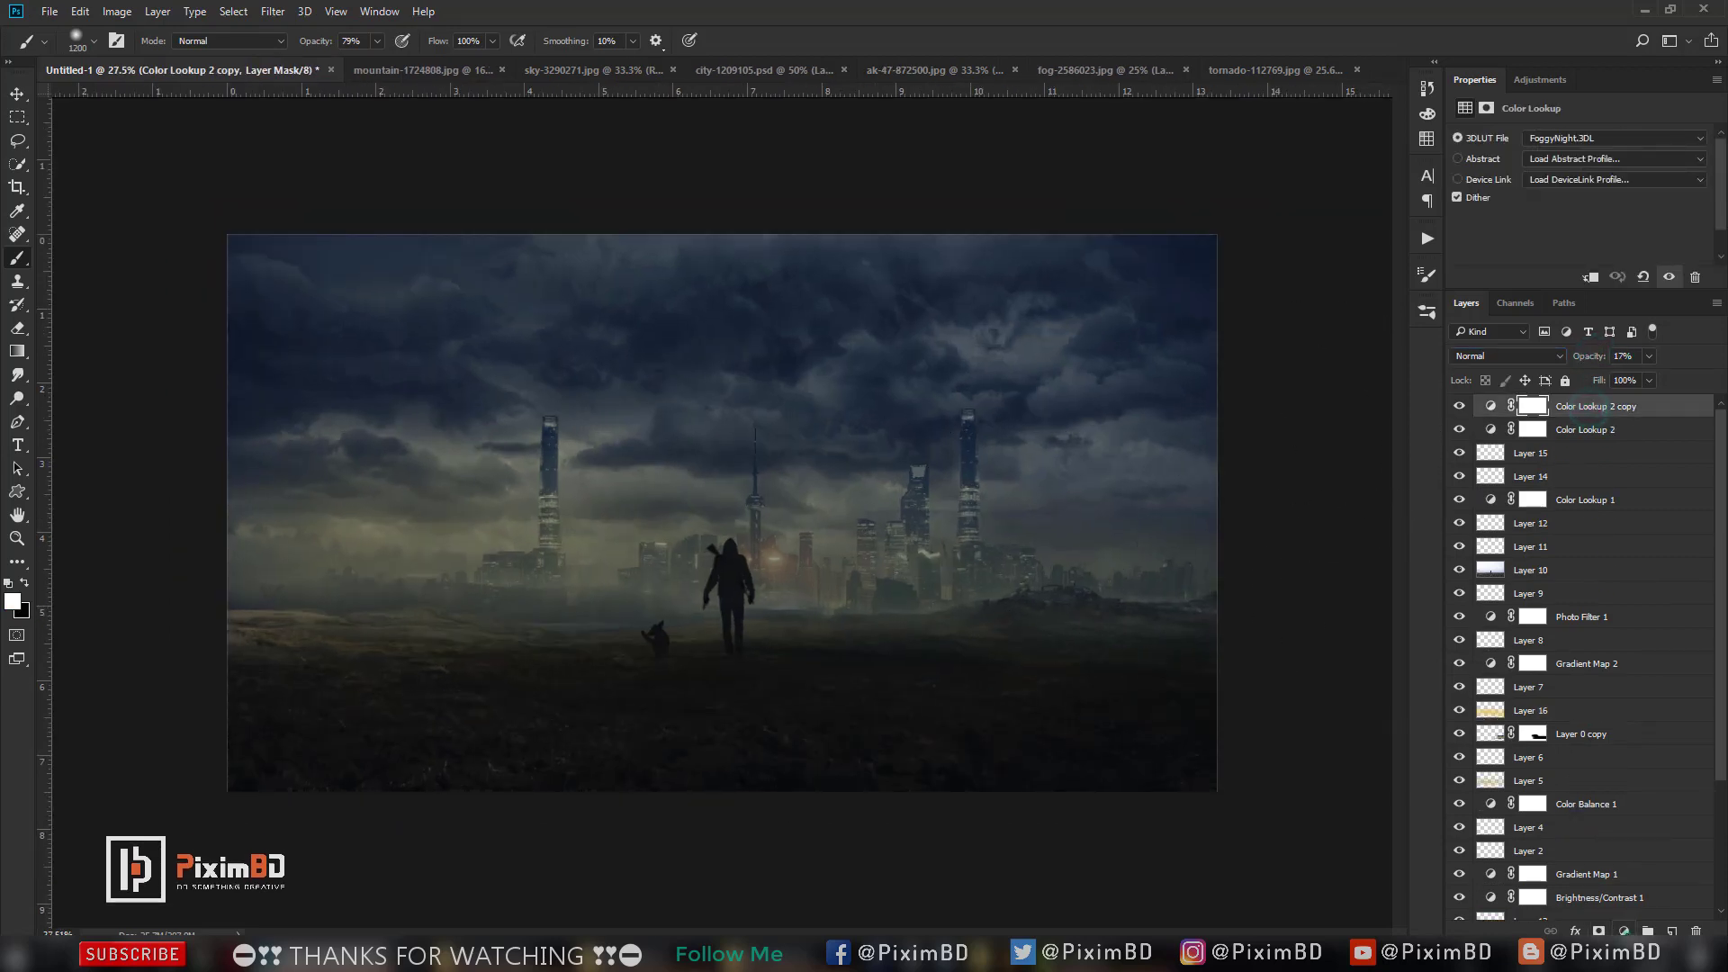
Add Color Lookup 3 with the 2Strip.look LUT in Soft Light, faded to a few percent.
left_click(1623, 931)
left_click(1619, 805)
left_click(1581, 138)
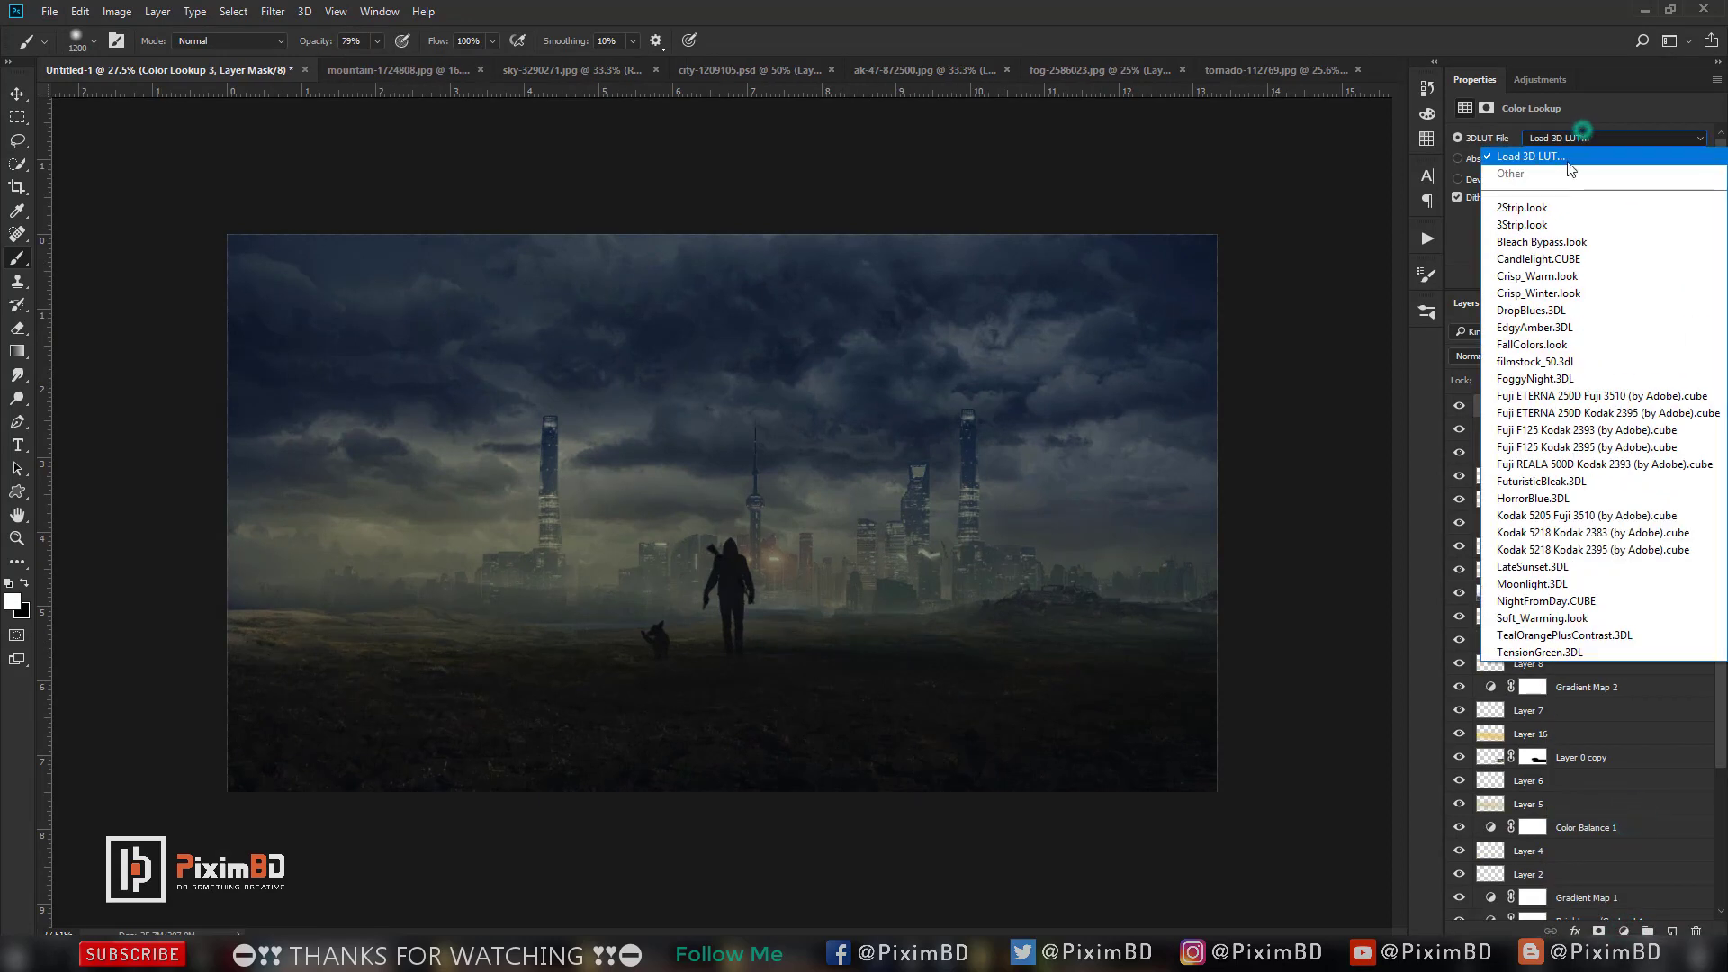
left_click(1521, 207)
left_click(1545, 357)
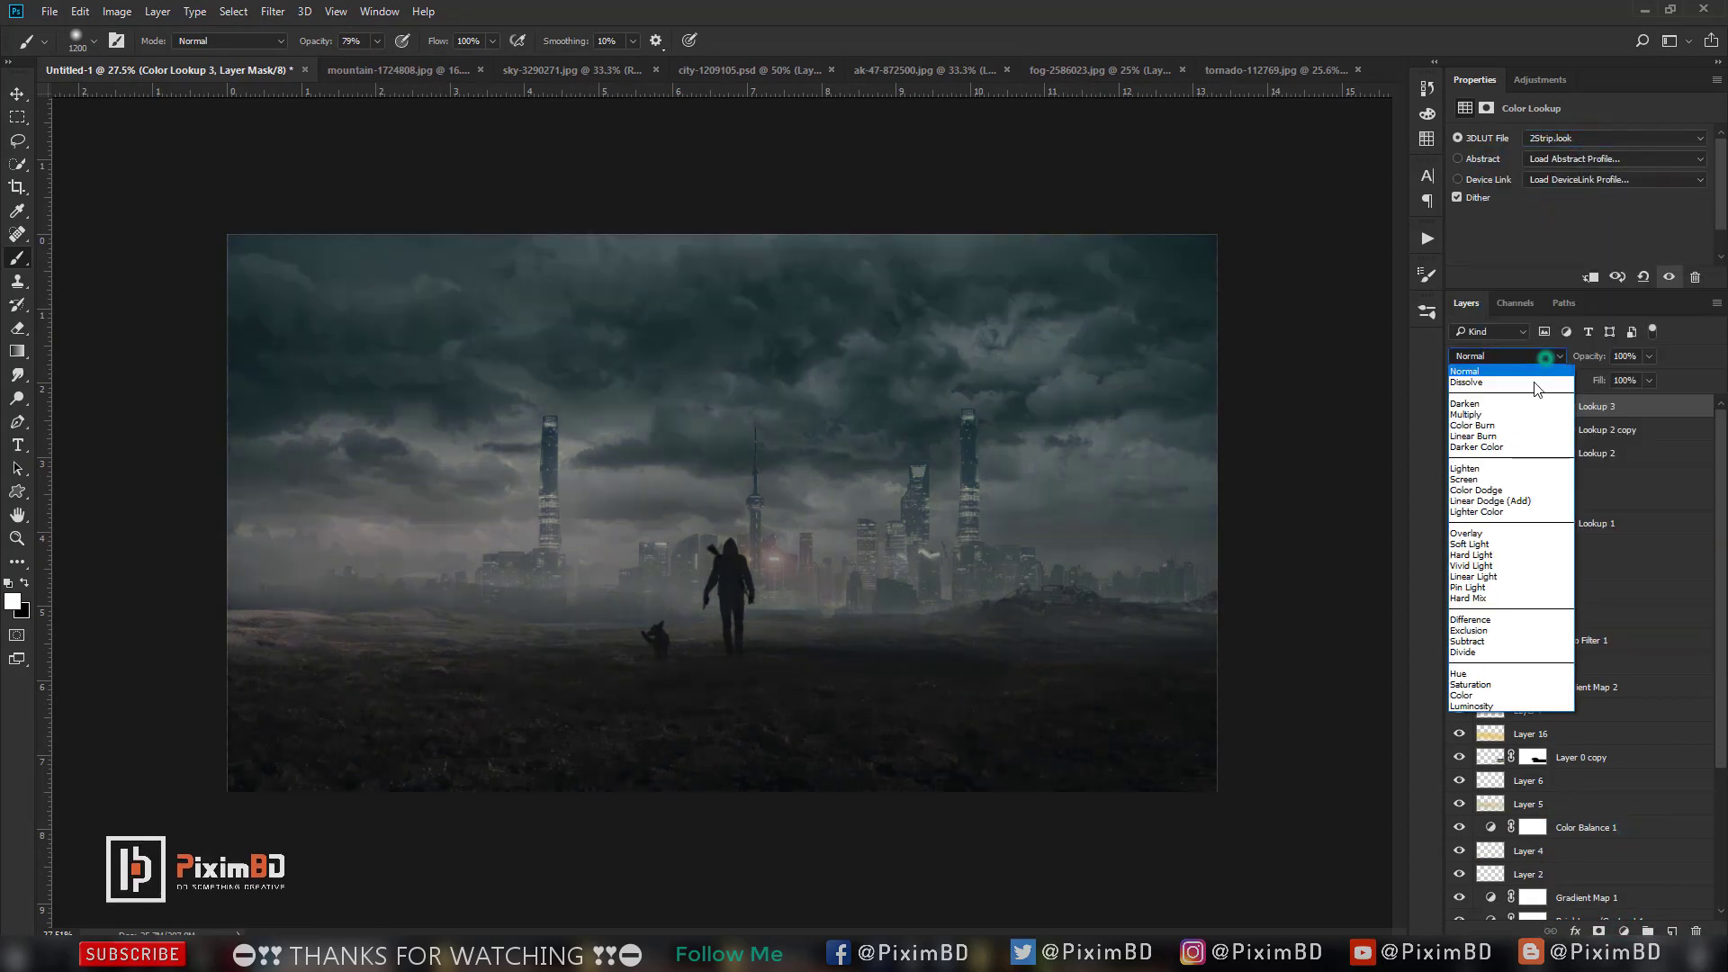
left_click(1501, 544)
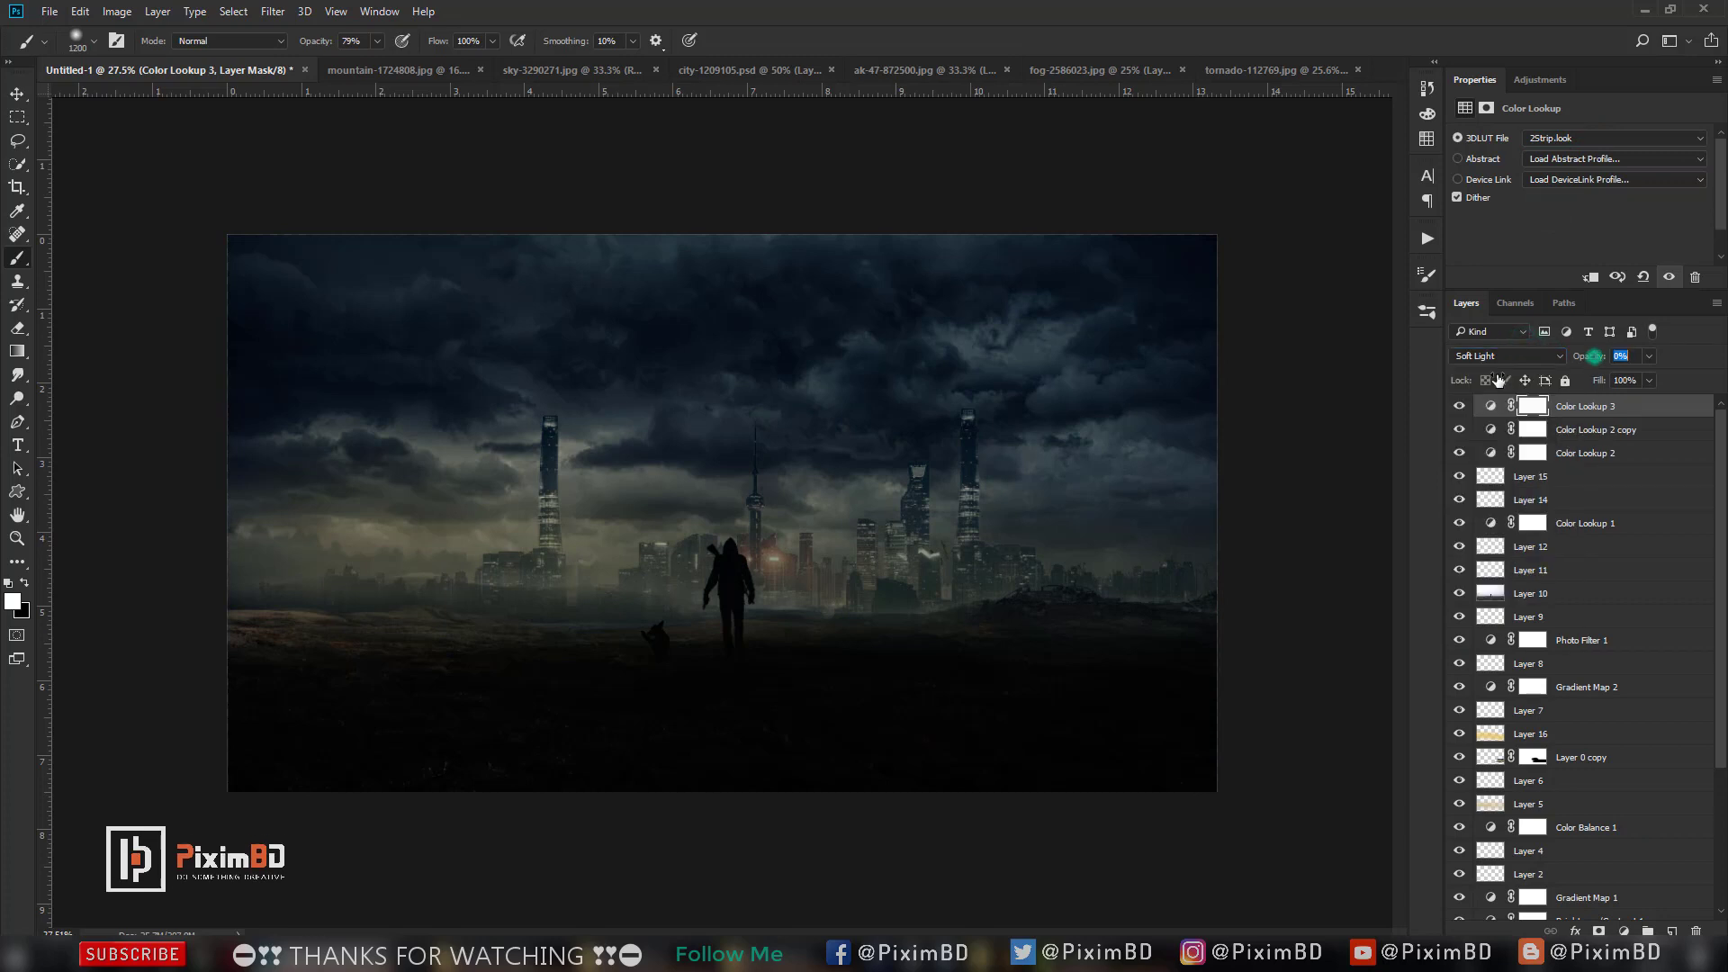
left_click_drag(1589, 357, 1598, 360)
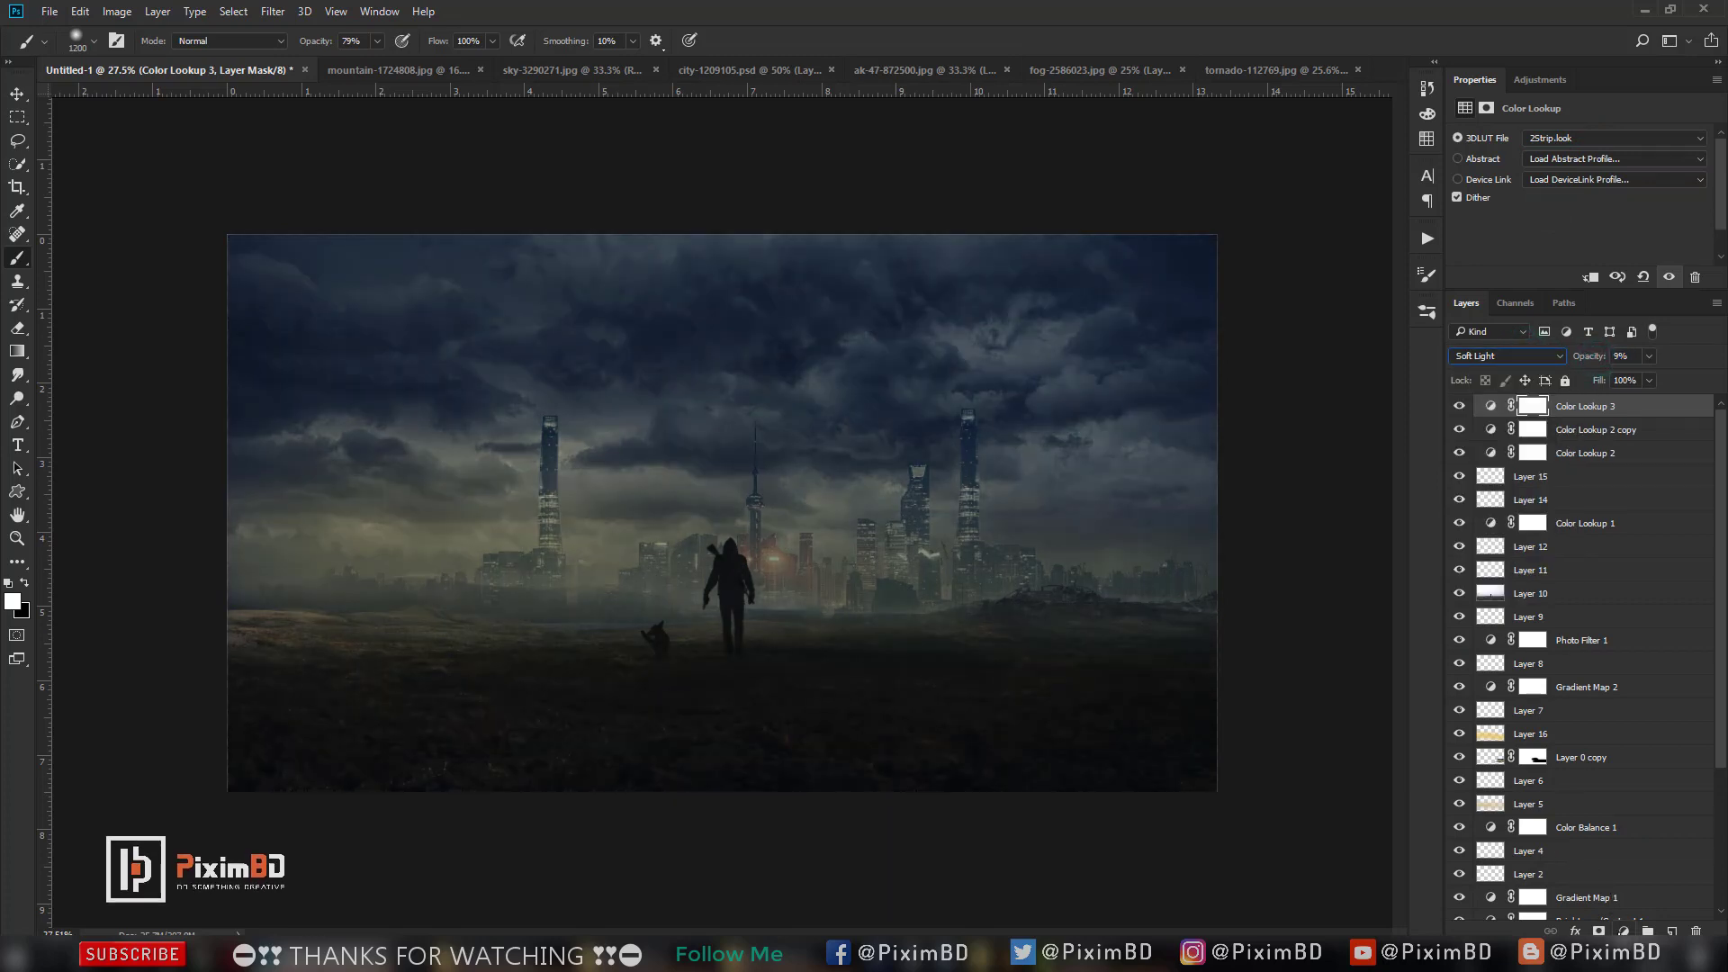
Add a Photo Filter adjustment at 72% opacity.
left_click(1622, 930)
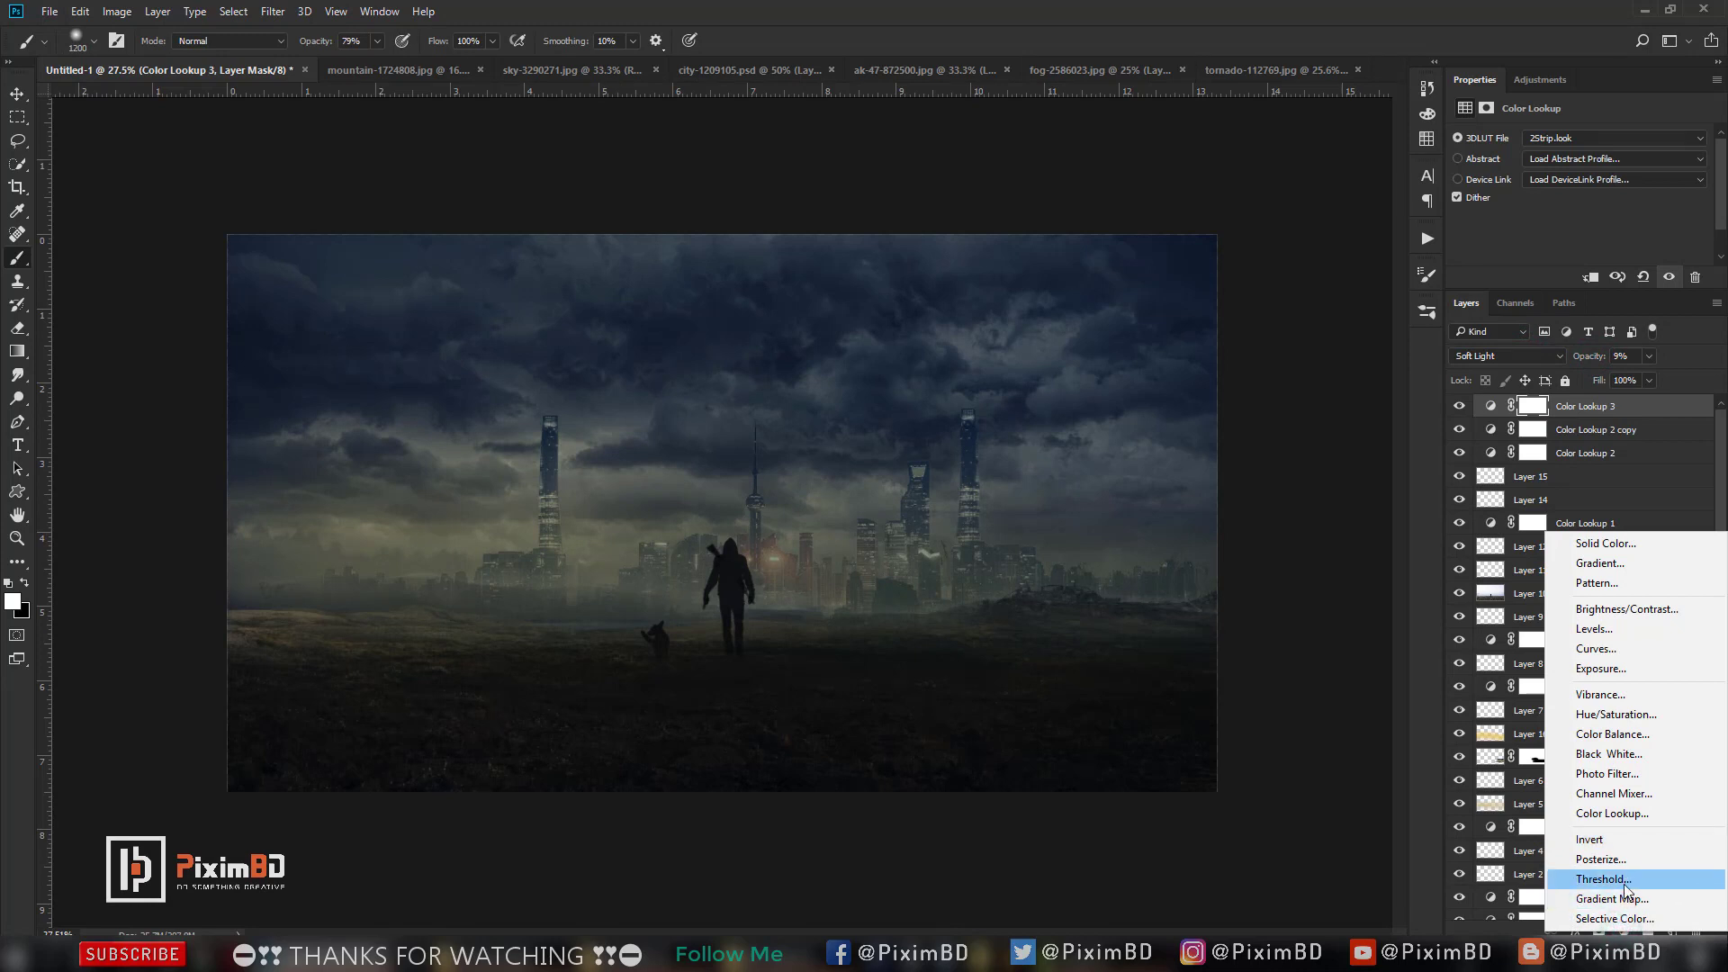
left_click(1611, 774)
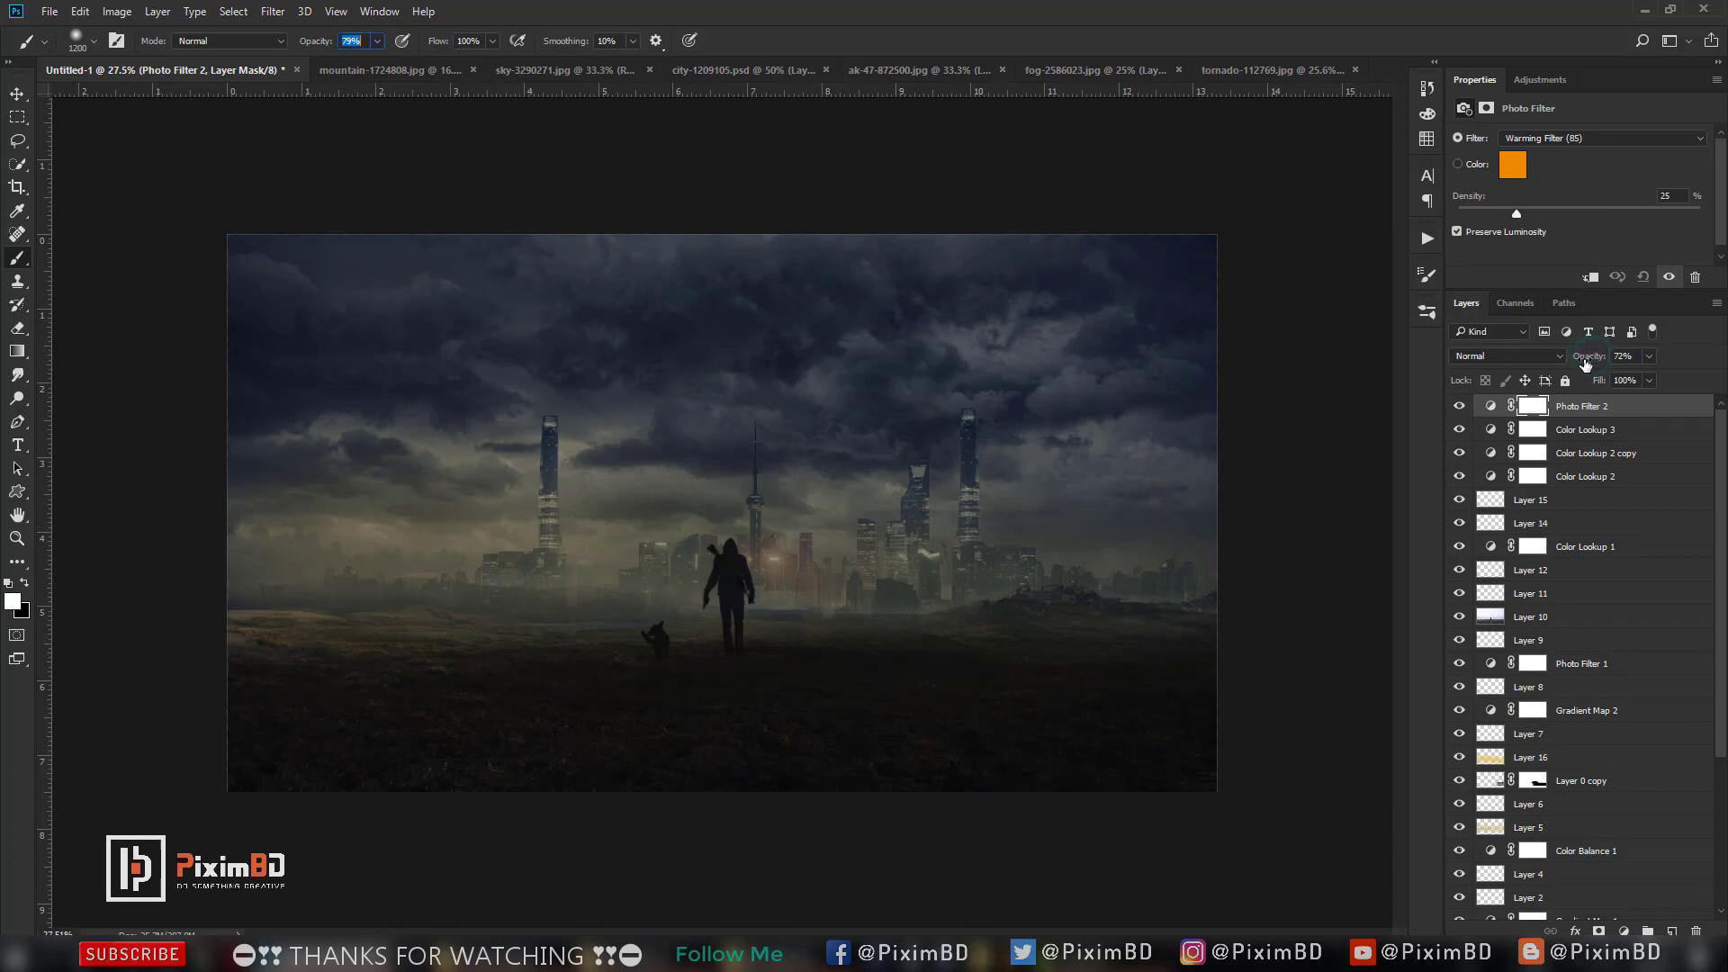
left_click(1594, 408)
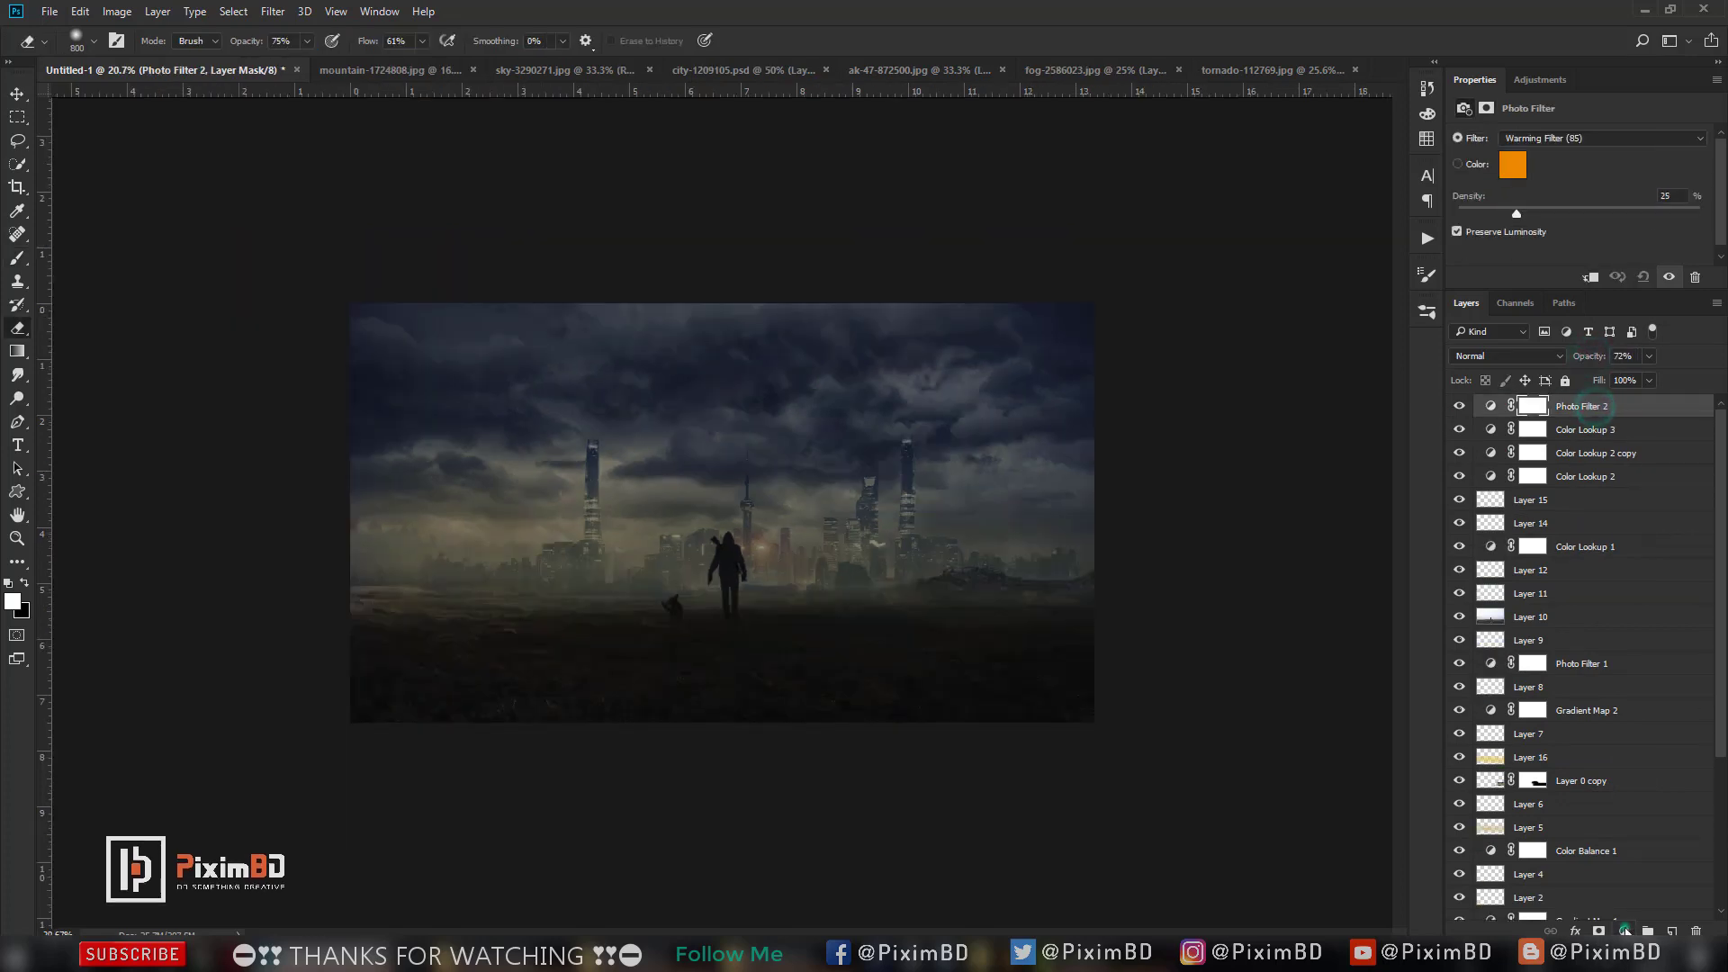
Add Color Lookup 4 with the HorrorBlue.3DL LUT at 23% opacity.
left_click(1624, 931)
left_click(1615, 808)
left_click(1548, 137)
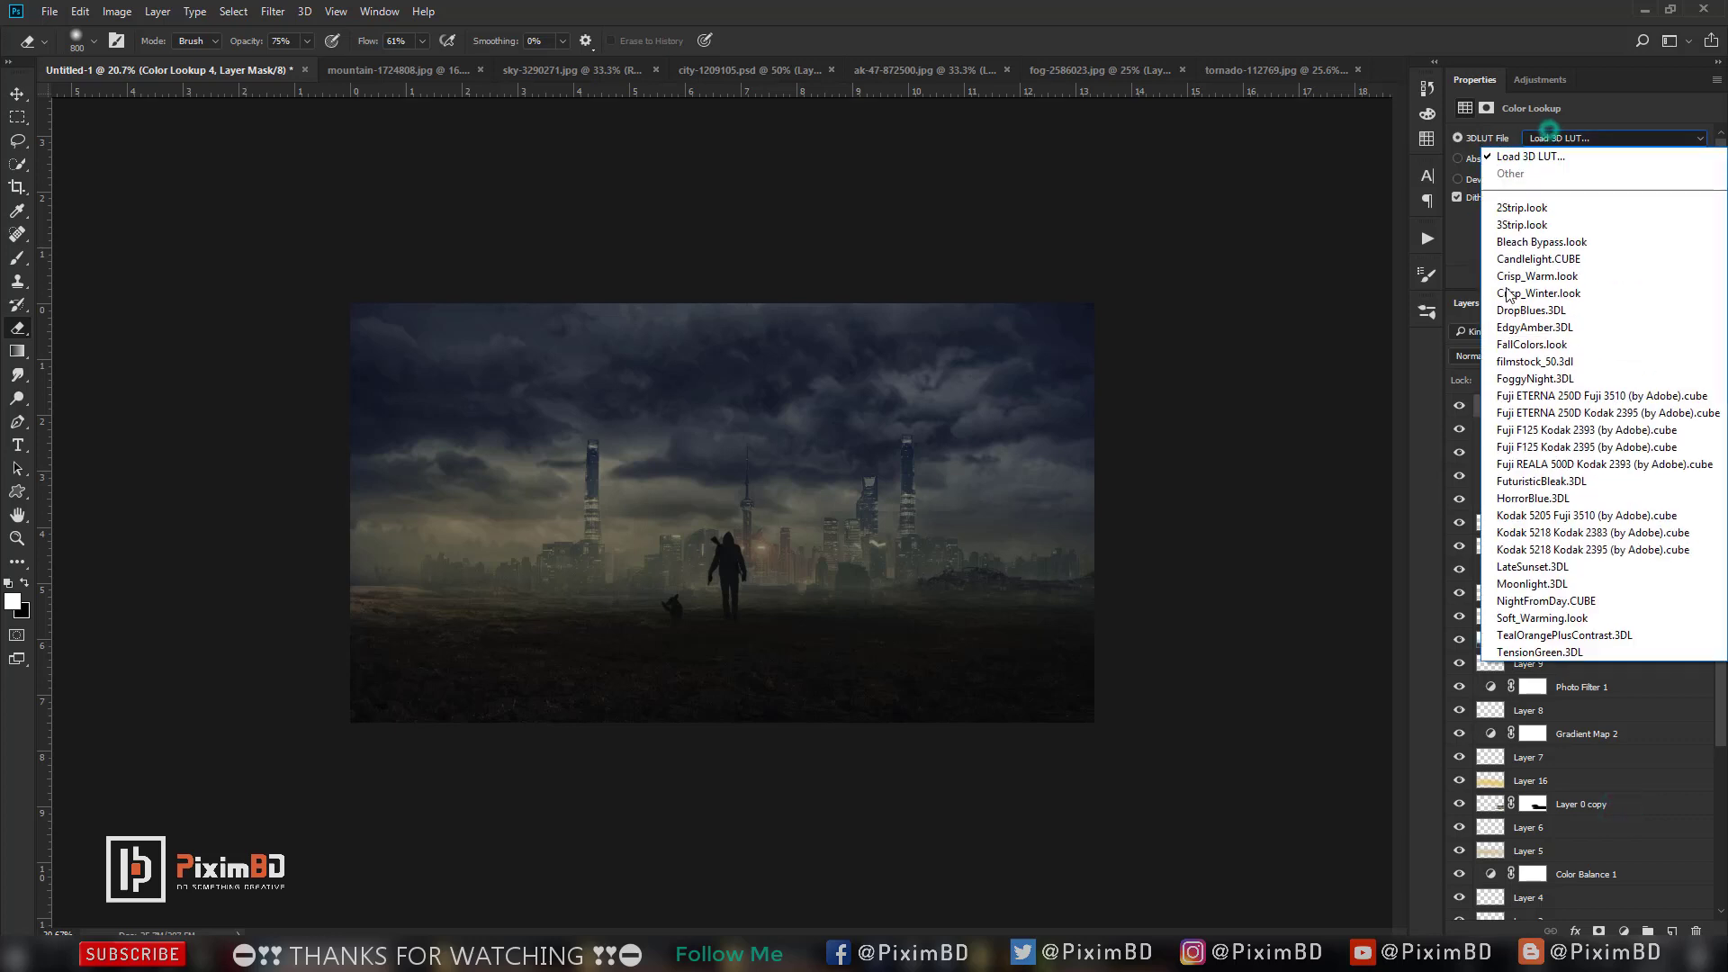
left_click(1503, 342)
scroll(1557, 137, "down", 1)
scroll(1557, 136, "down", 1)
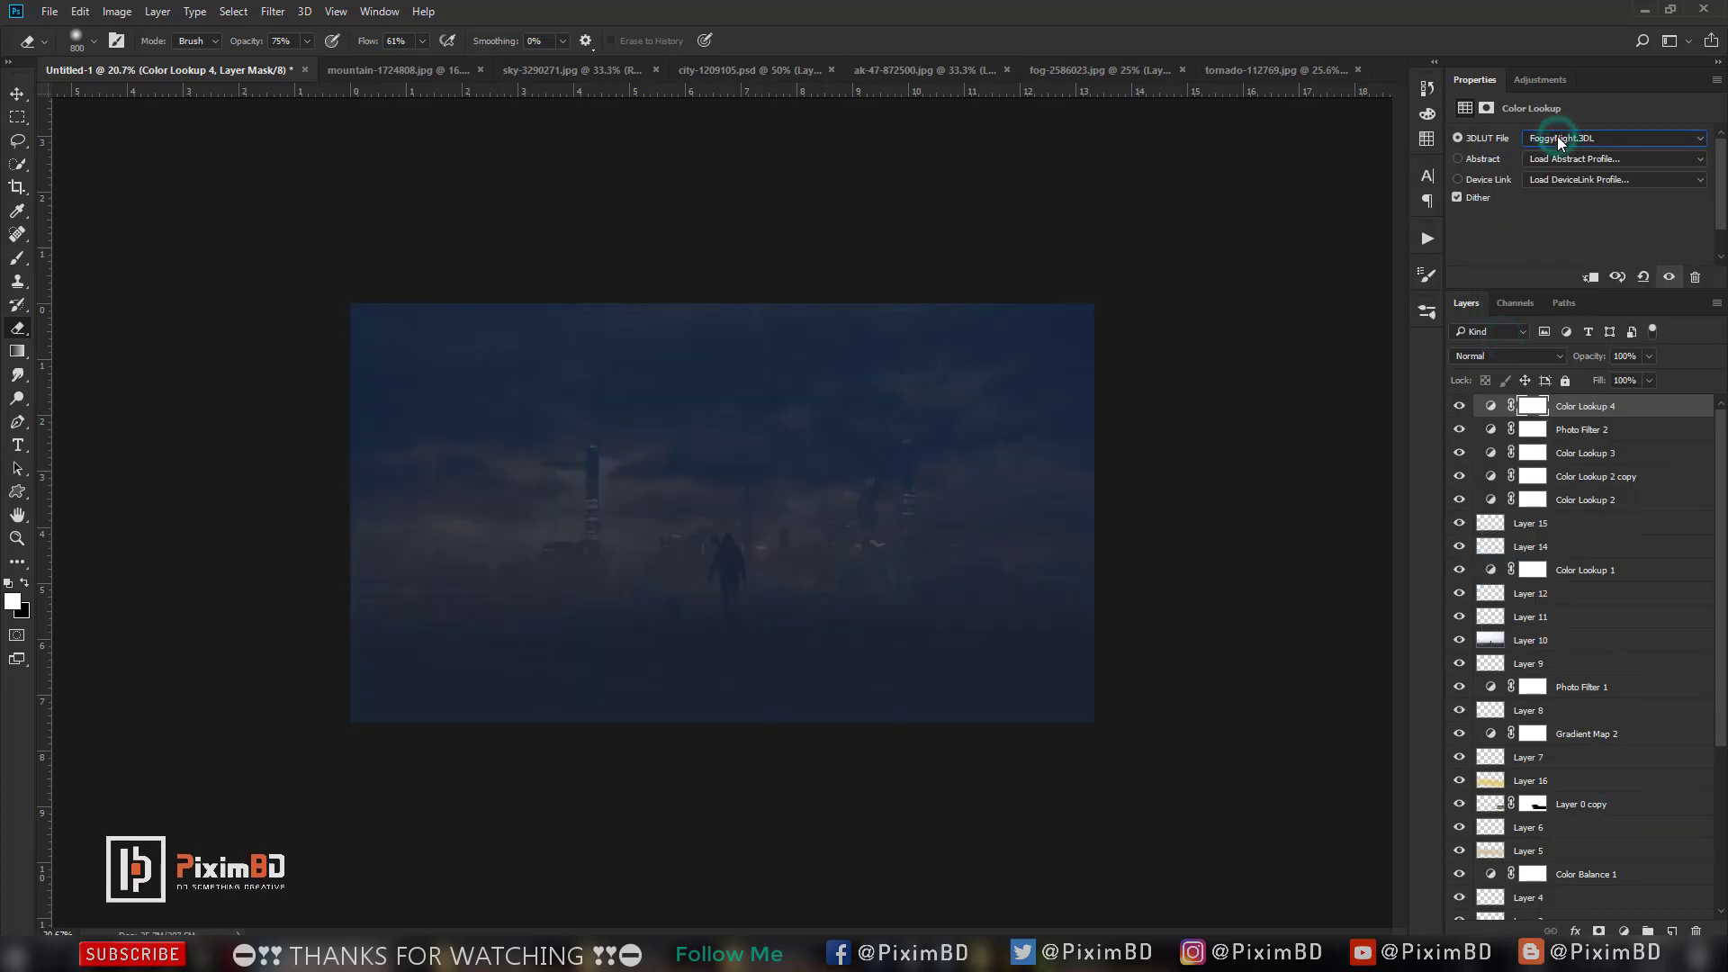
scroll(1556, 141, "down", 1)
scroll(1557, 142, "down", 1)
scroll(1555, 148, "down", 1)
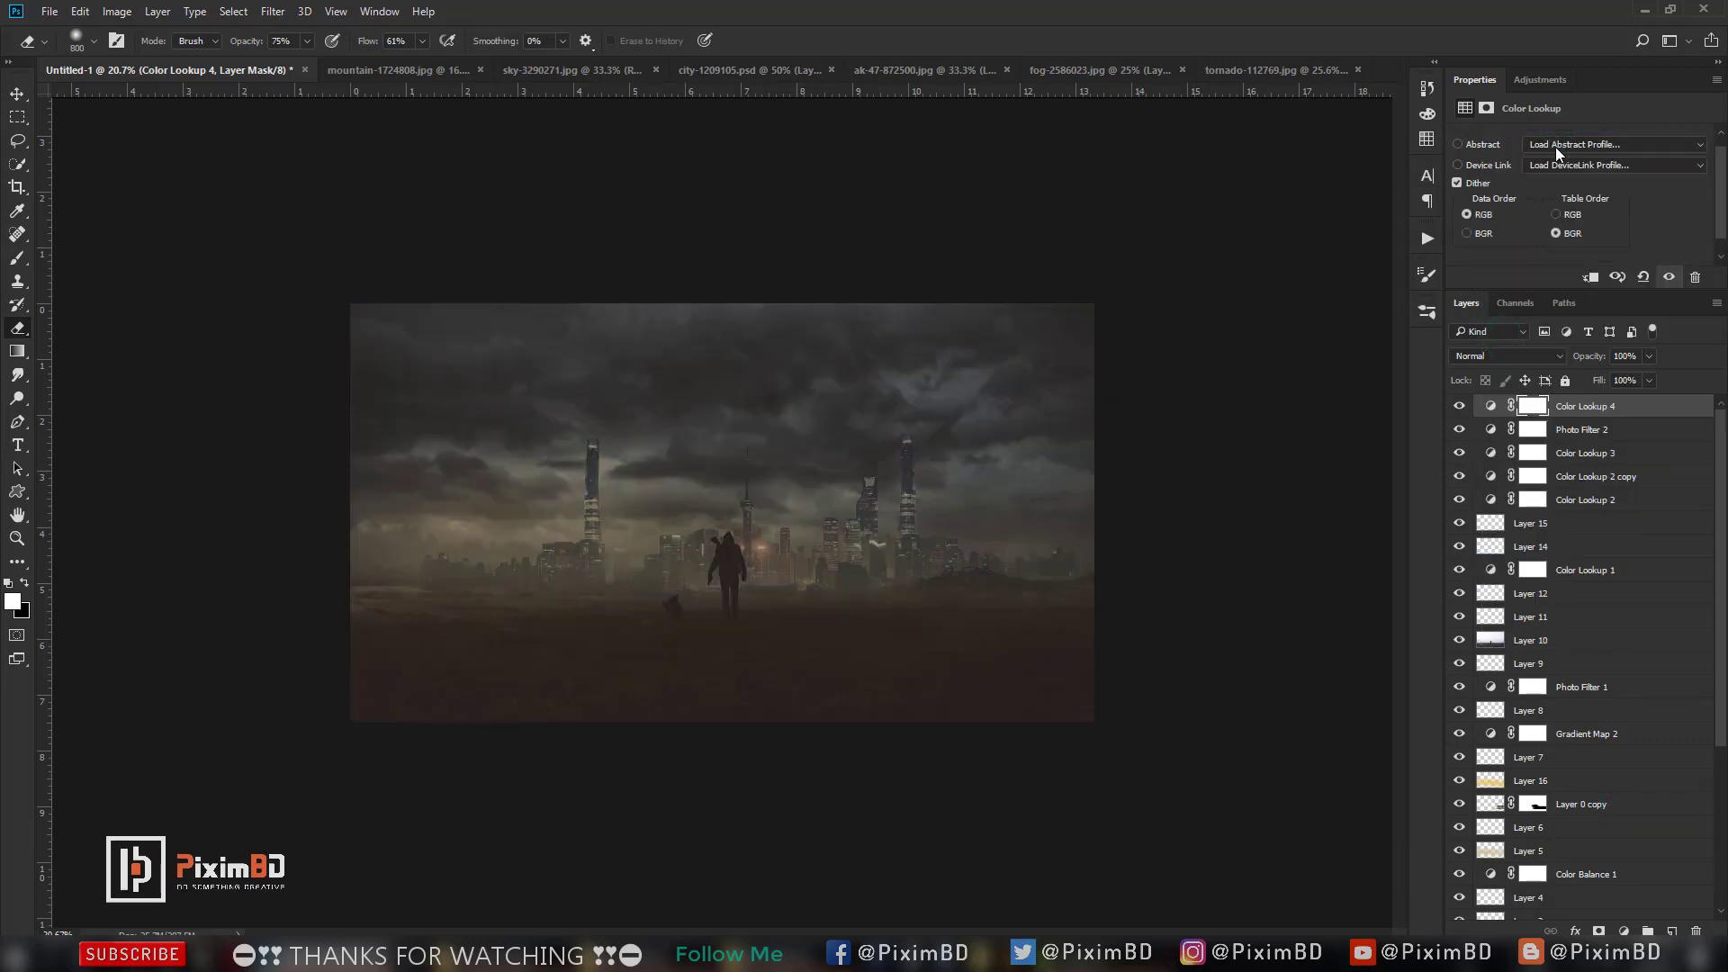
scroll(1558, 153, "up", 1)
scroll(1566, 136, "down", 1)
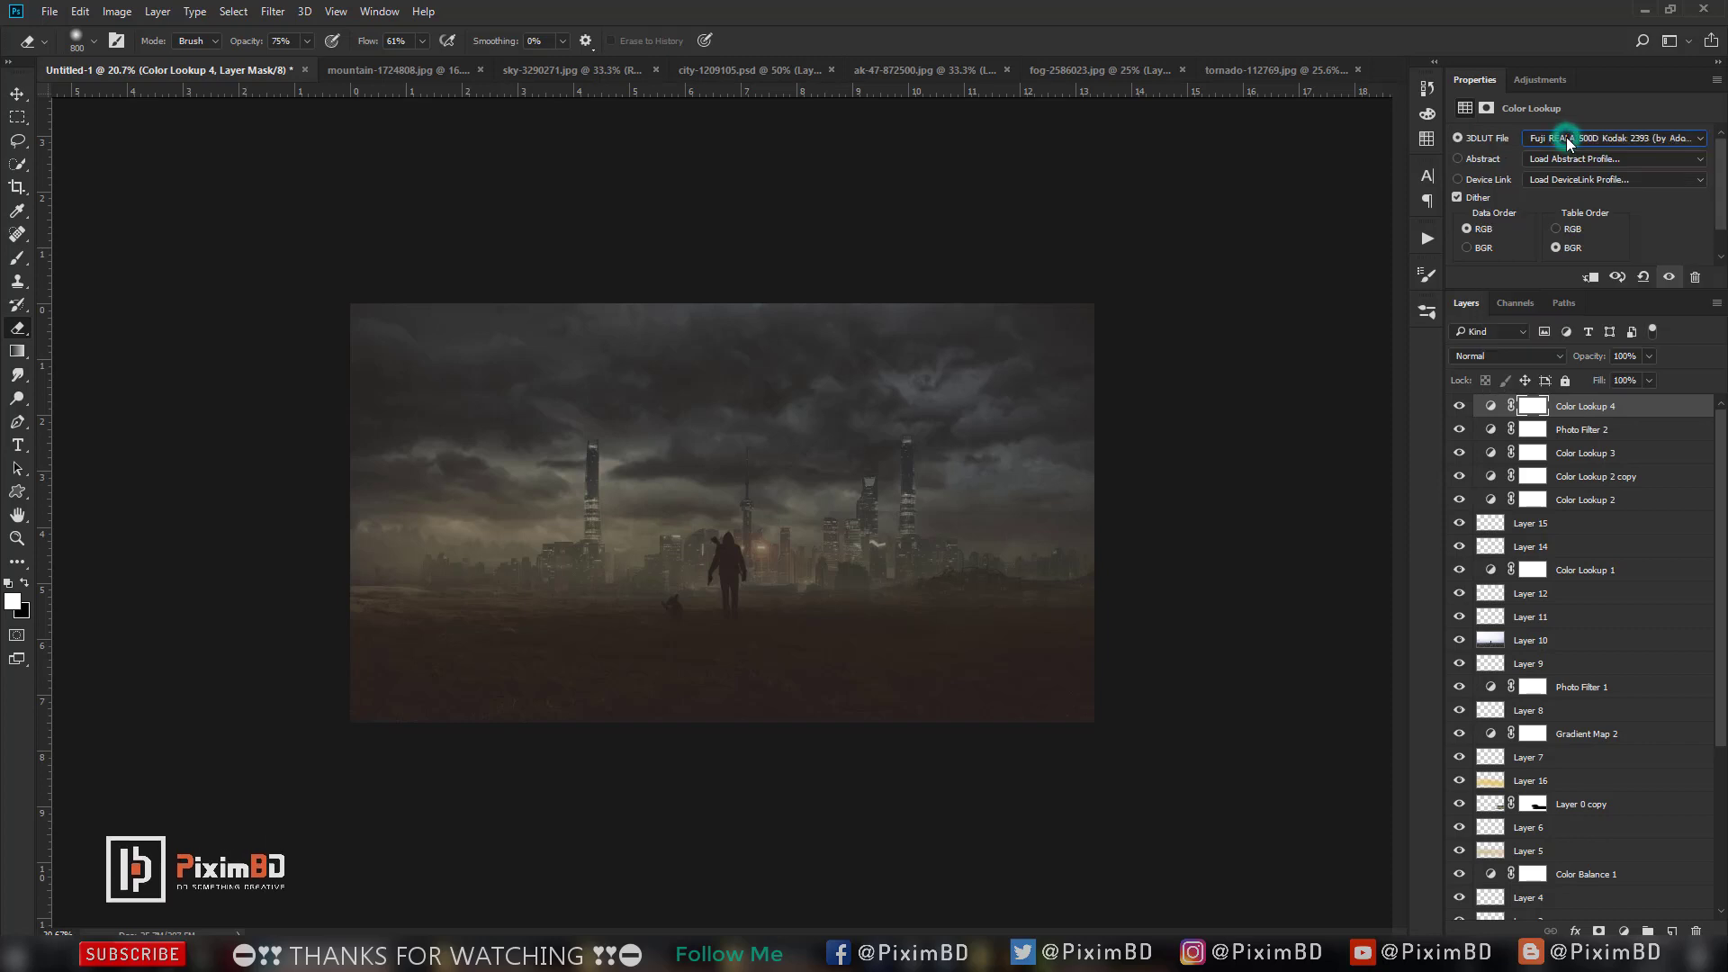
scroll(1565, 137, "down", 1)
scroll(1565, 137, "down", 1)
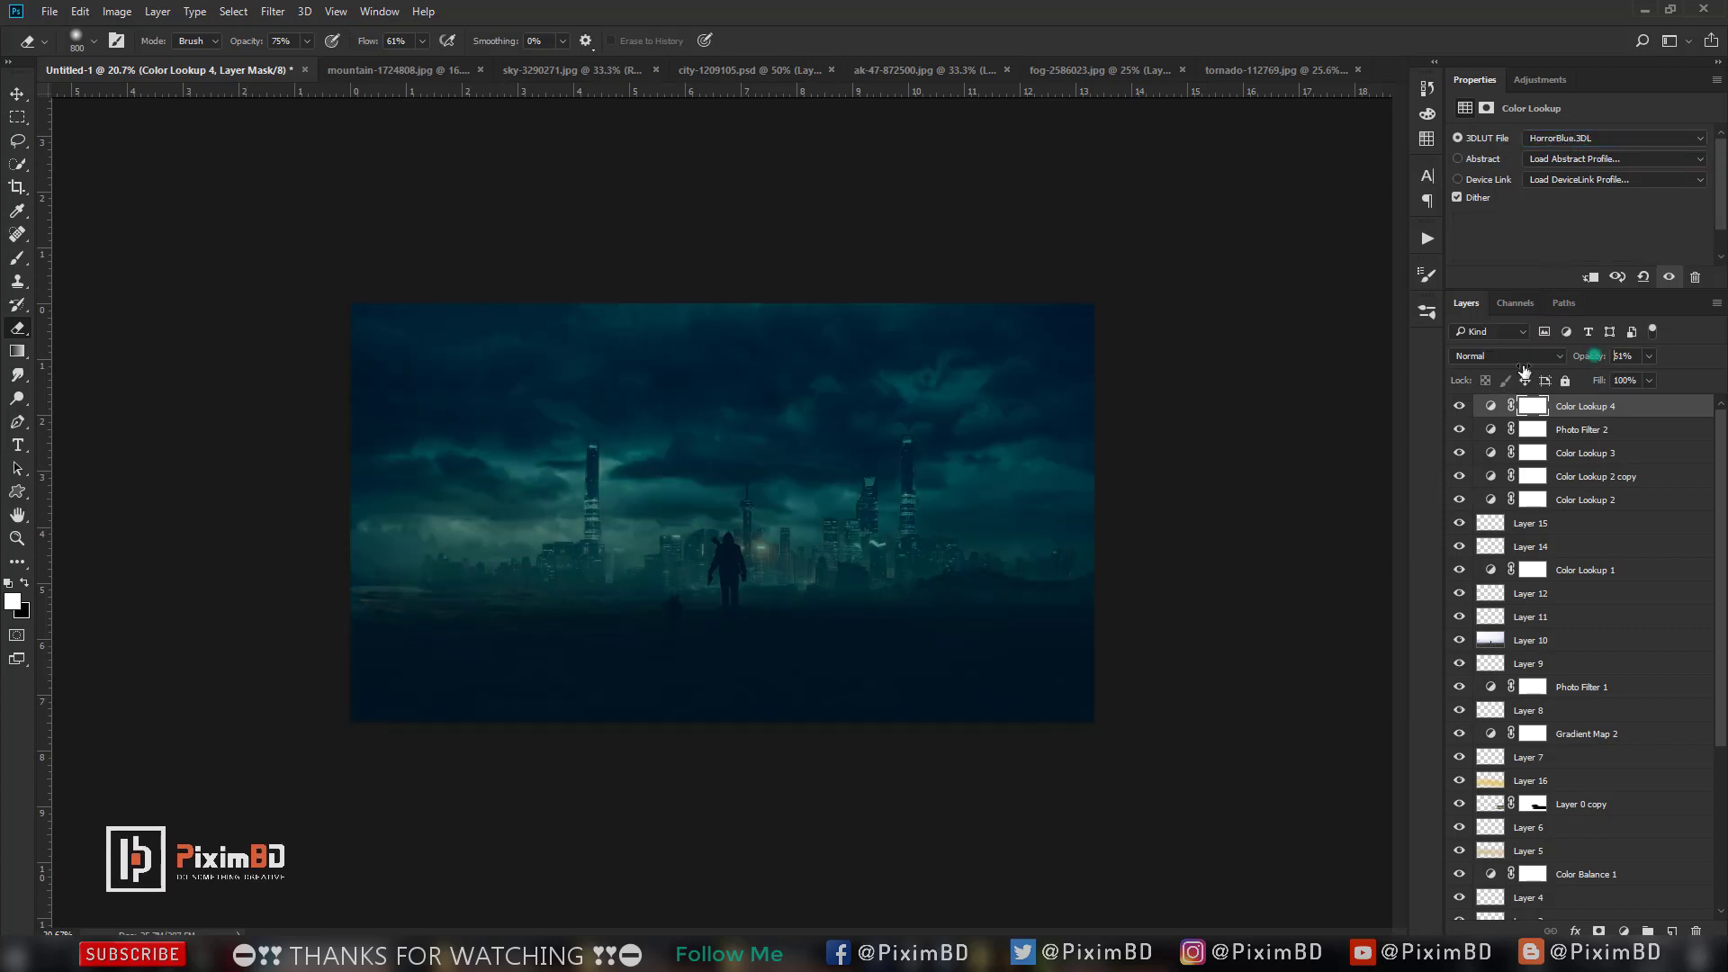
left_click_drag(1604, 356, 1607, 360)
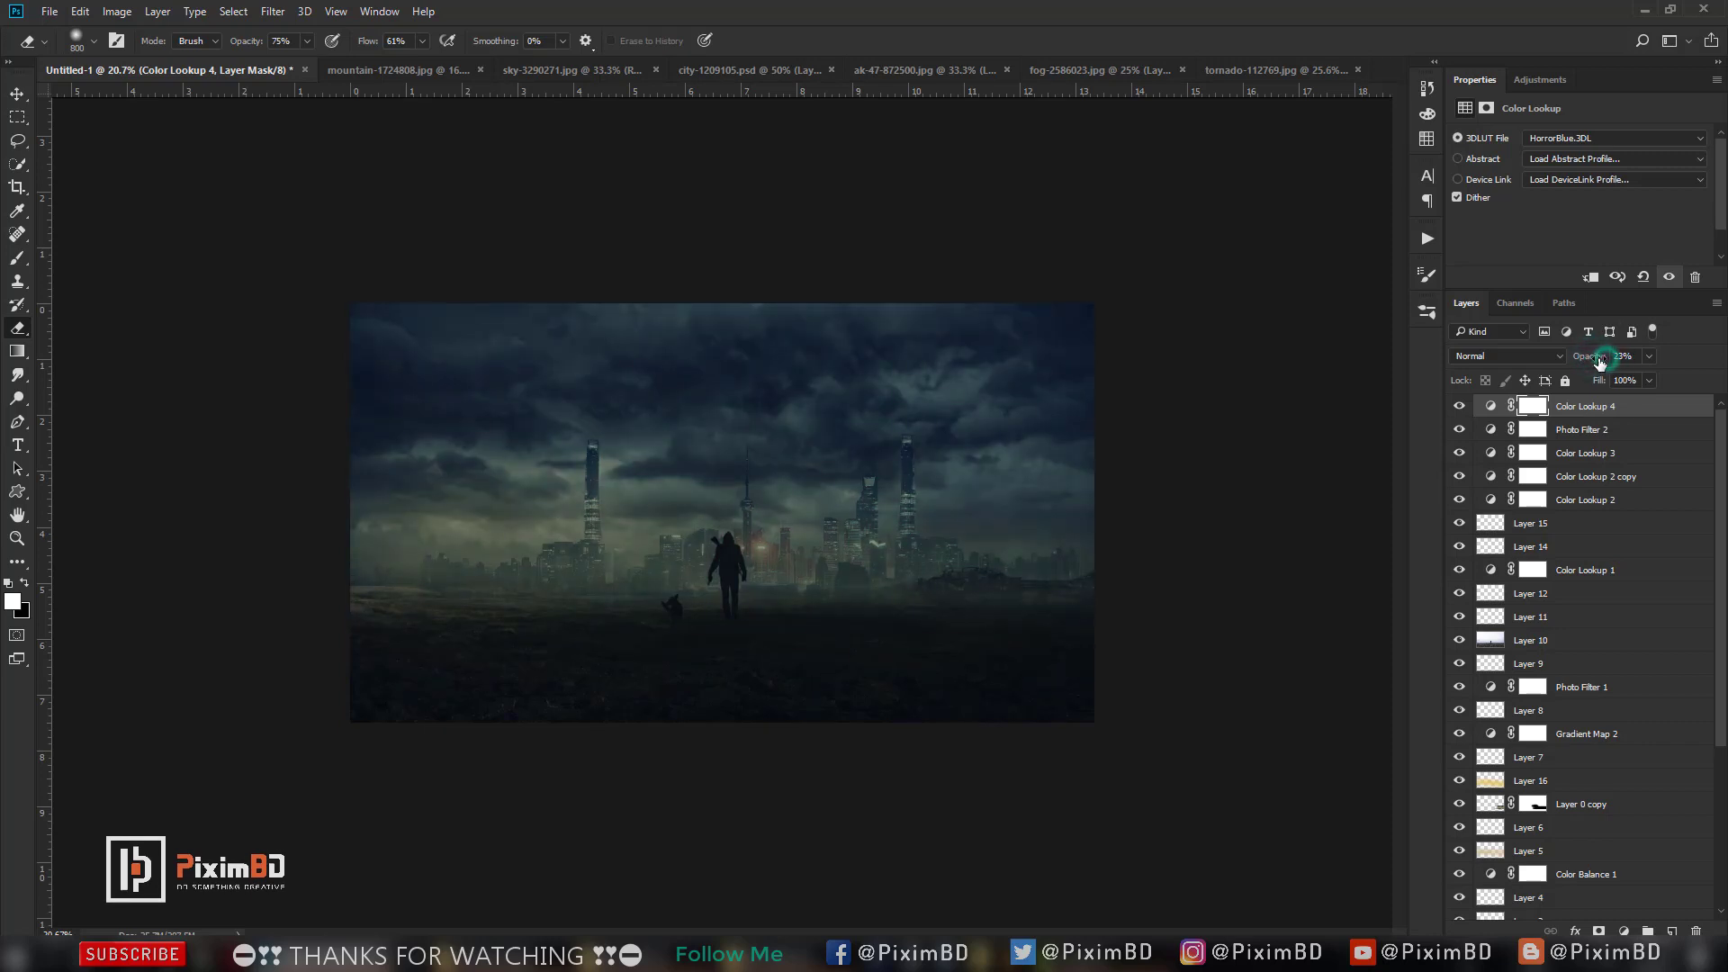
Add Color Lookup 5 with FuturisticBleak.3DL at 63%, then stamp visible layers into Layer 17.
left_click(1623, 931)
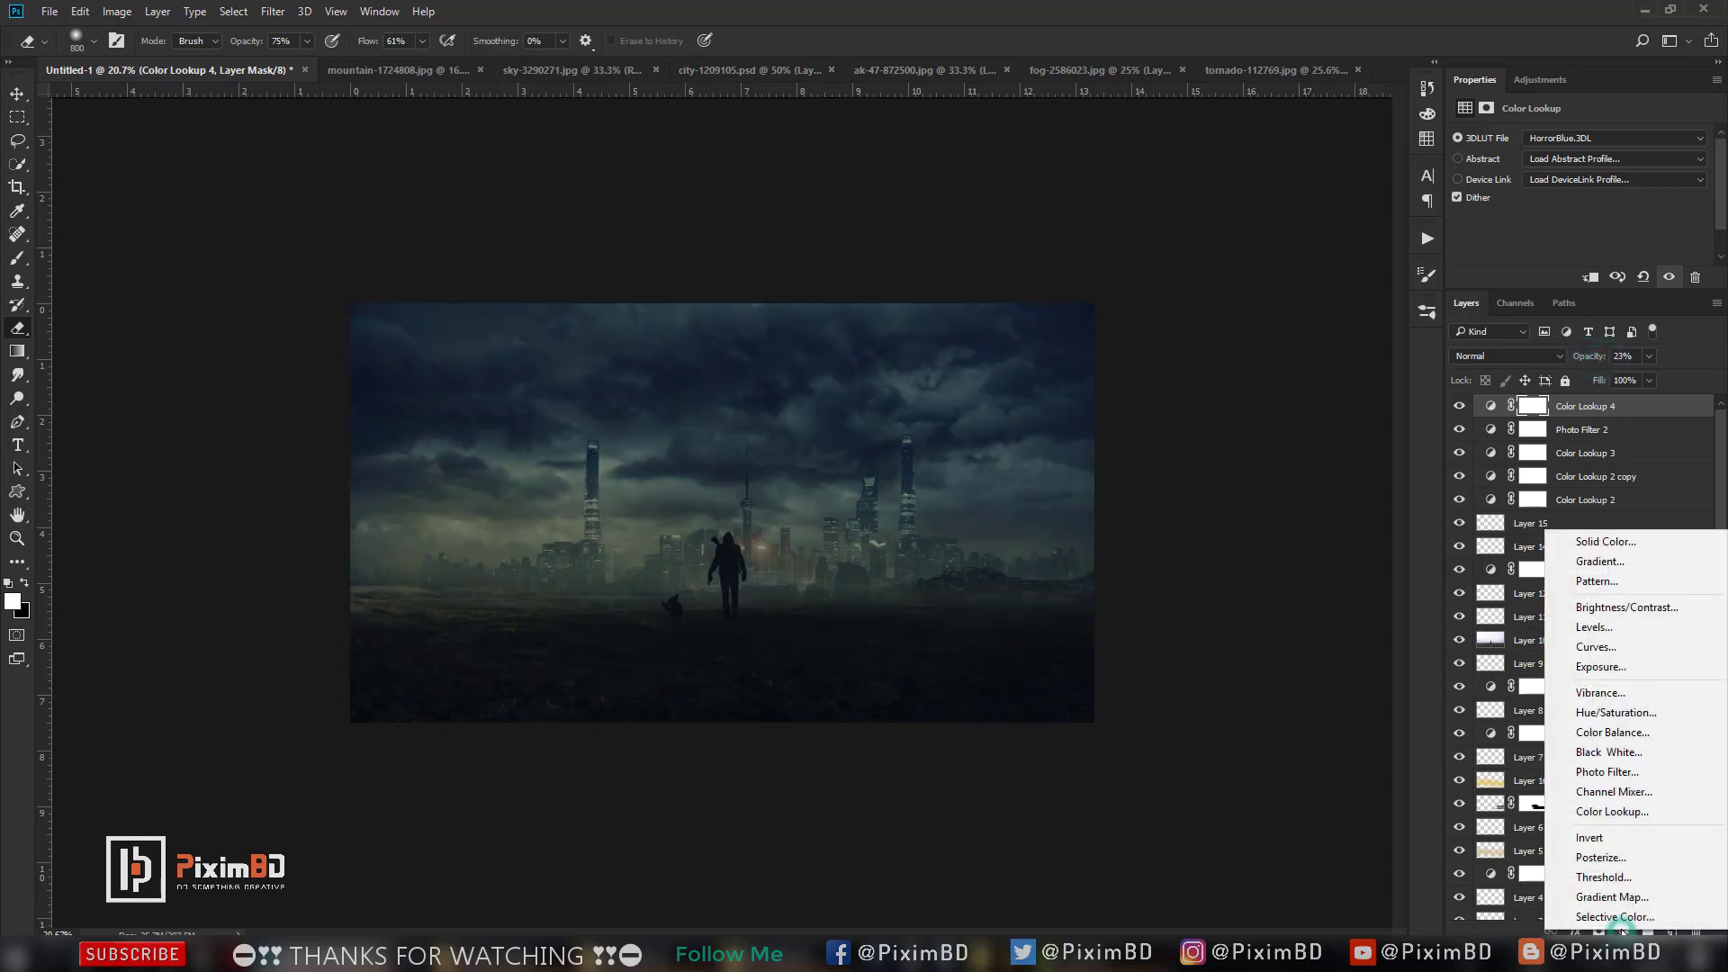
left_click(1615, 810)
left_click(1611, 138)
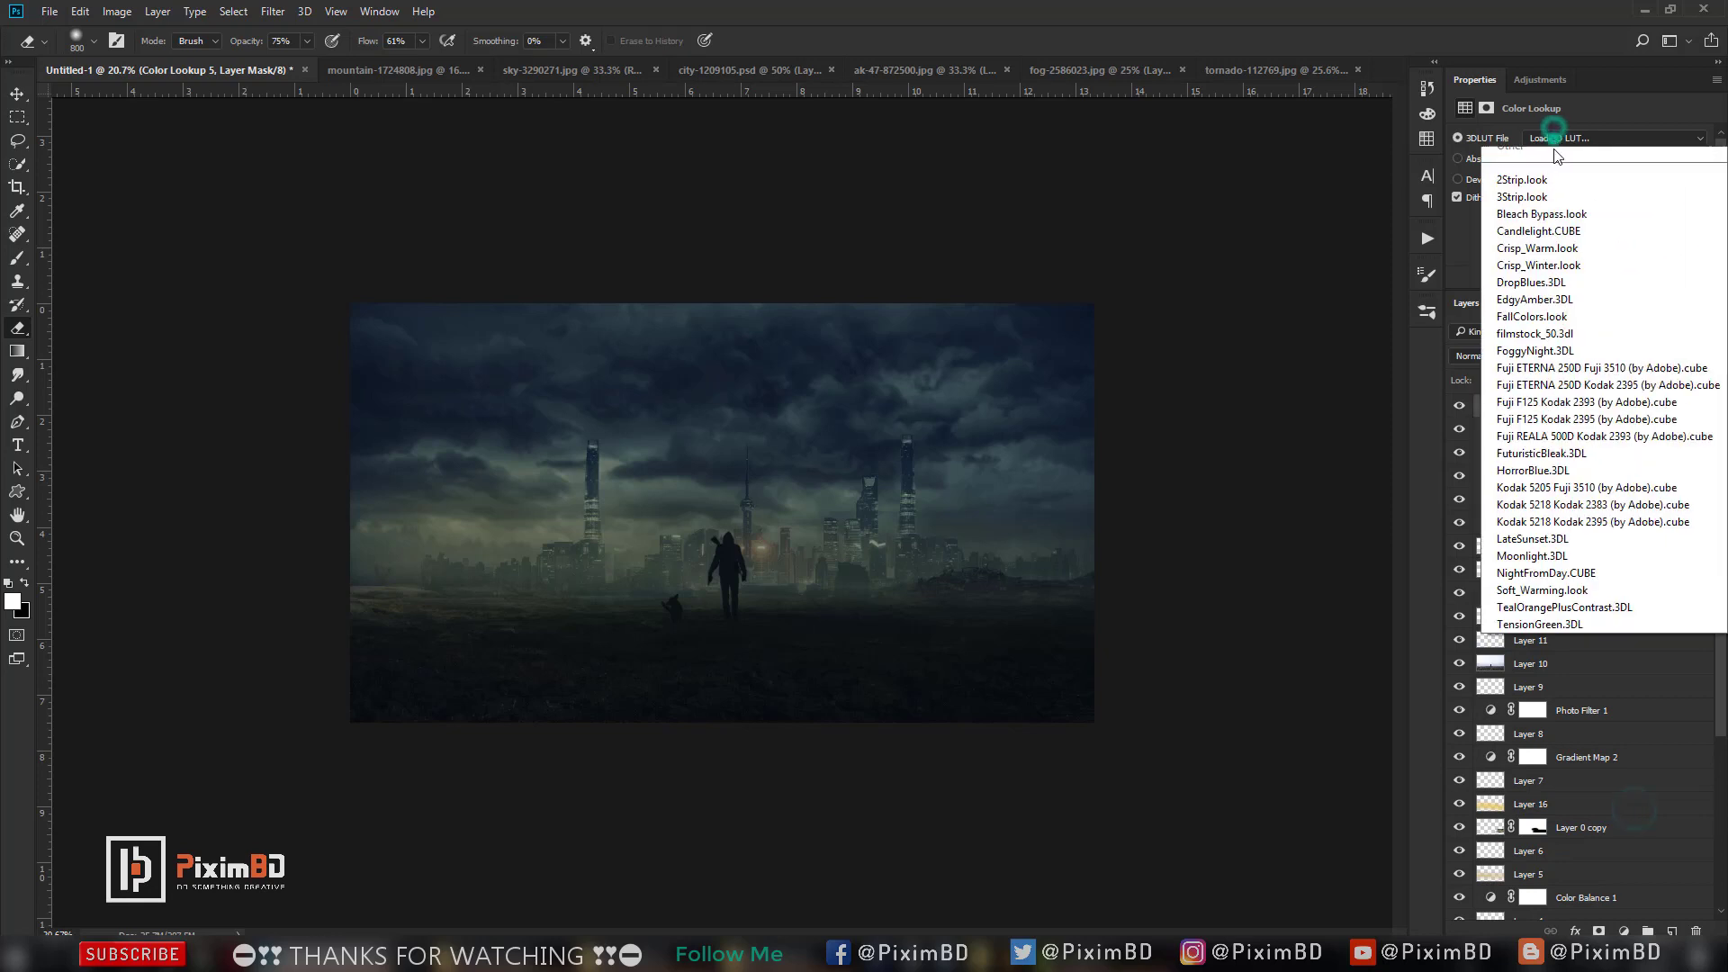
left_click(1530, 526)
left_click(1579, 141)
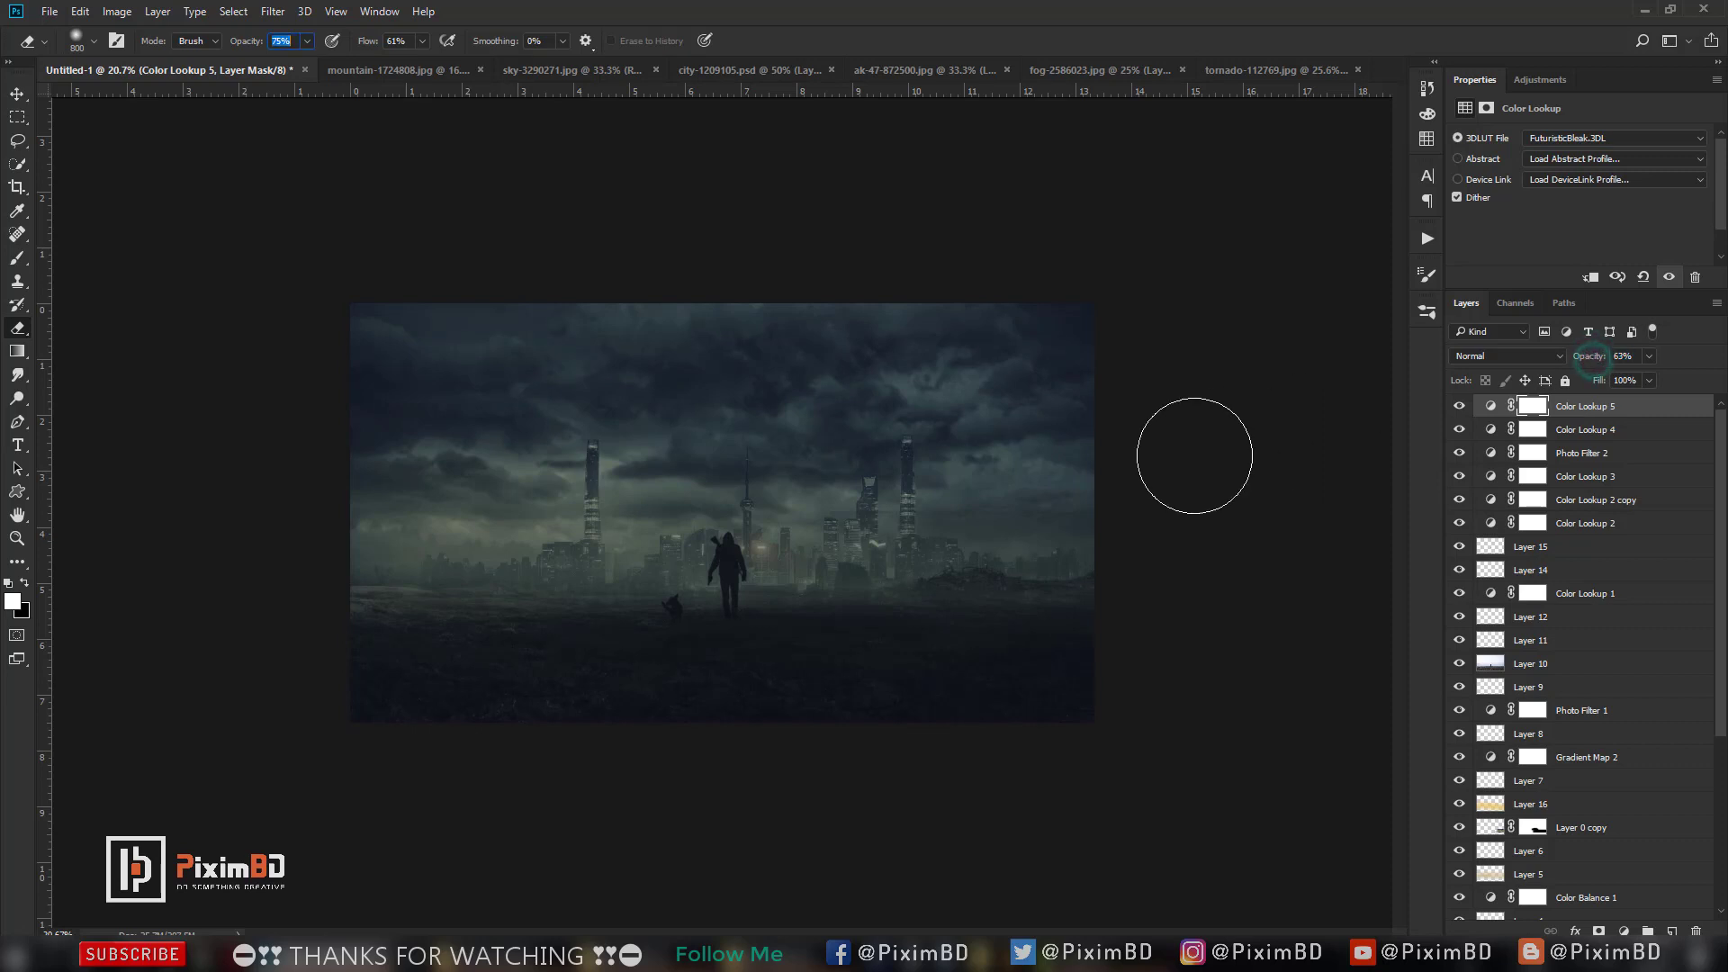
key("ctrl+plus")
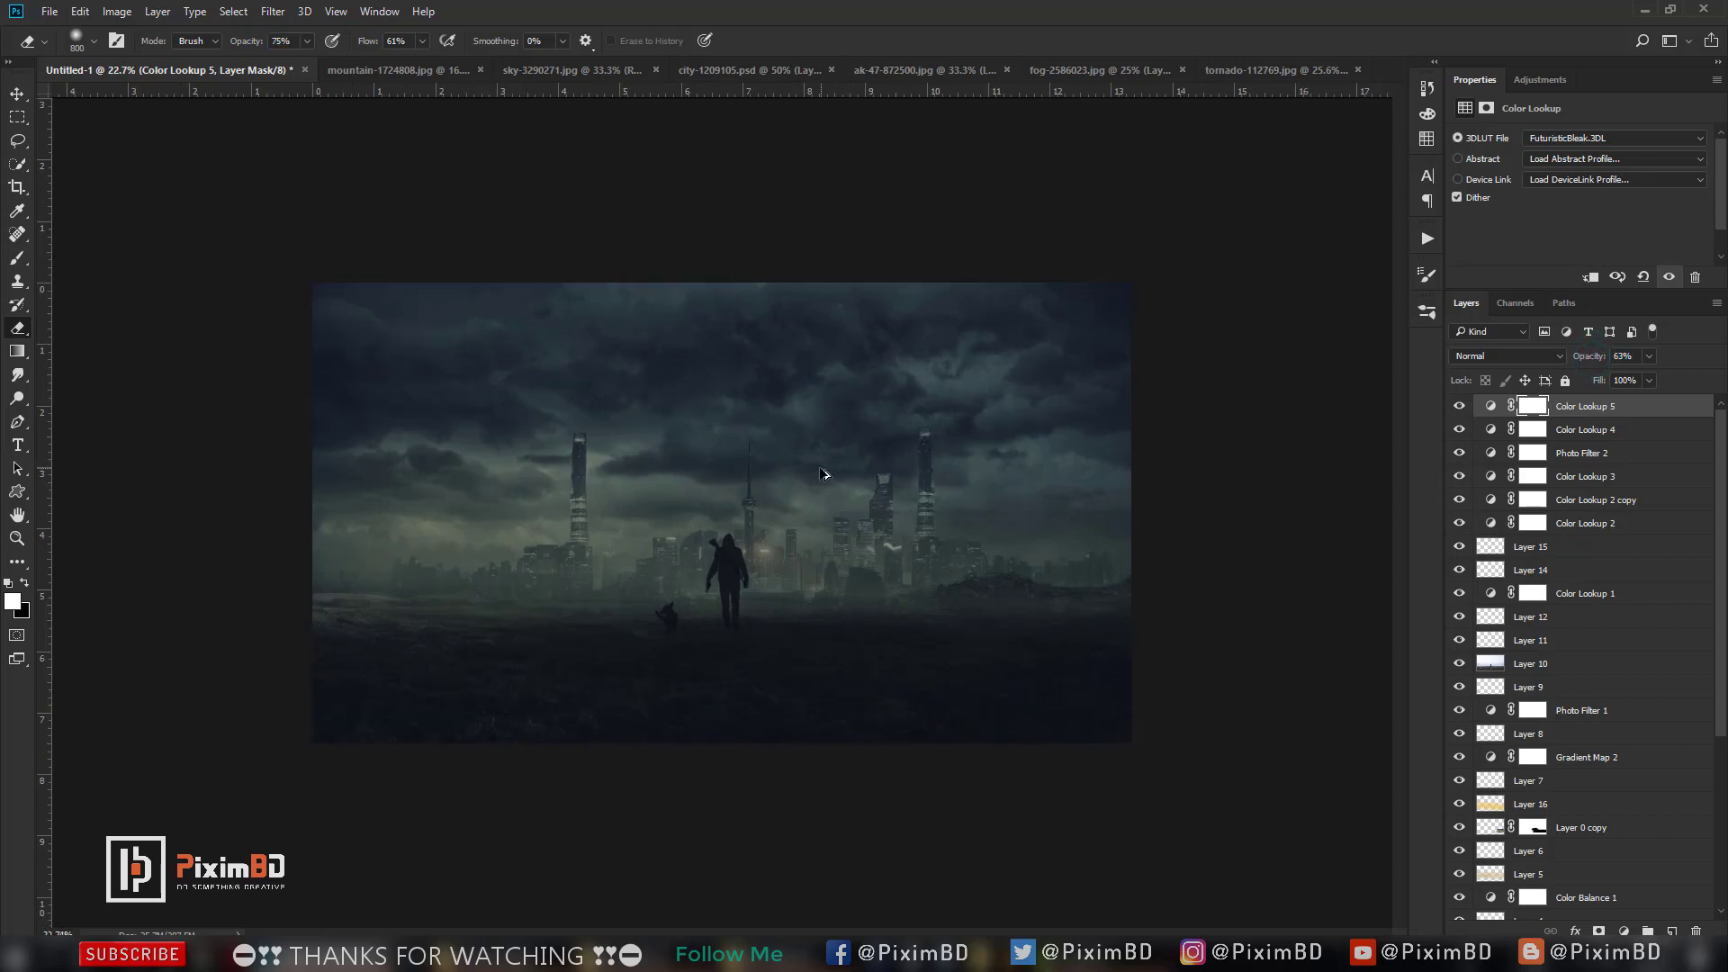
key("ctrl+shift+alt+e")
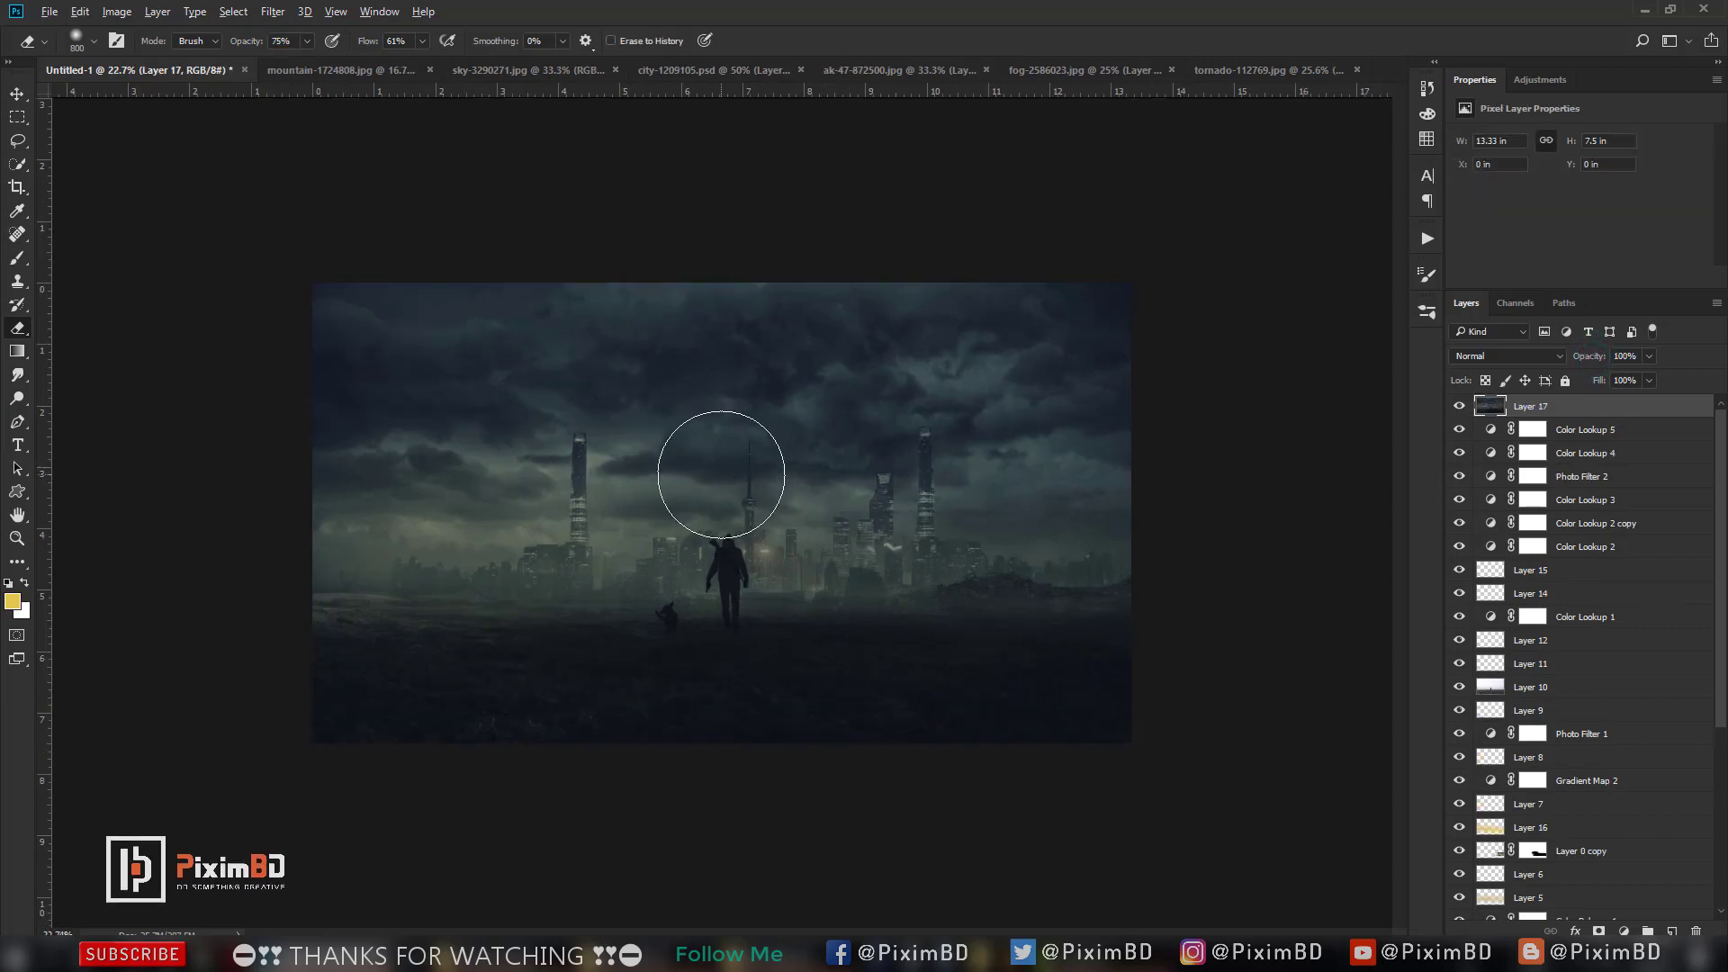
Duplicate Layer 17 and paint black over the upper sky and left edge on a new Layer 18.
key("ctrl+plus")
key("ctrl+j")
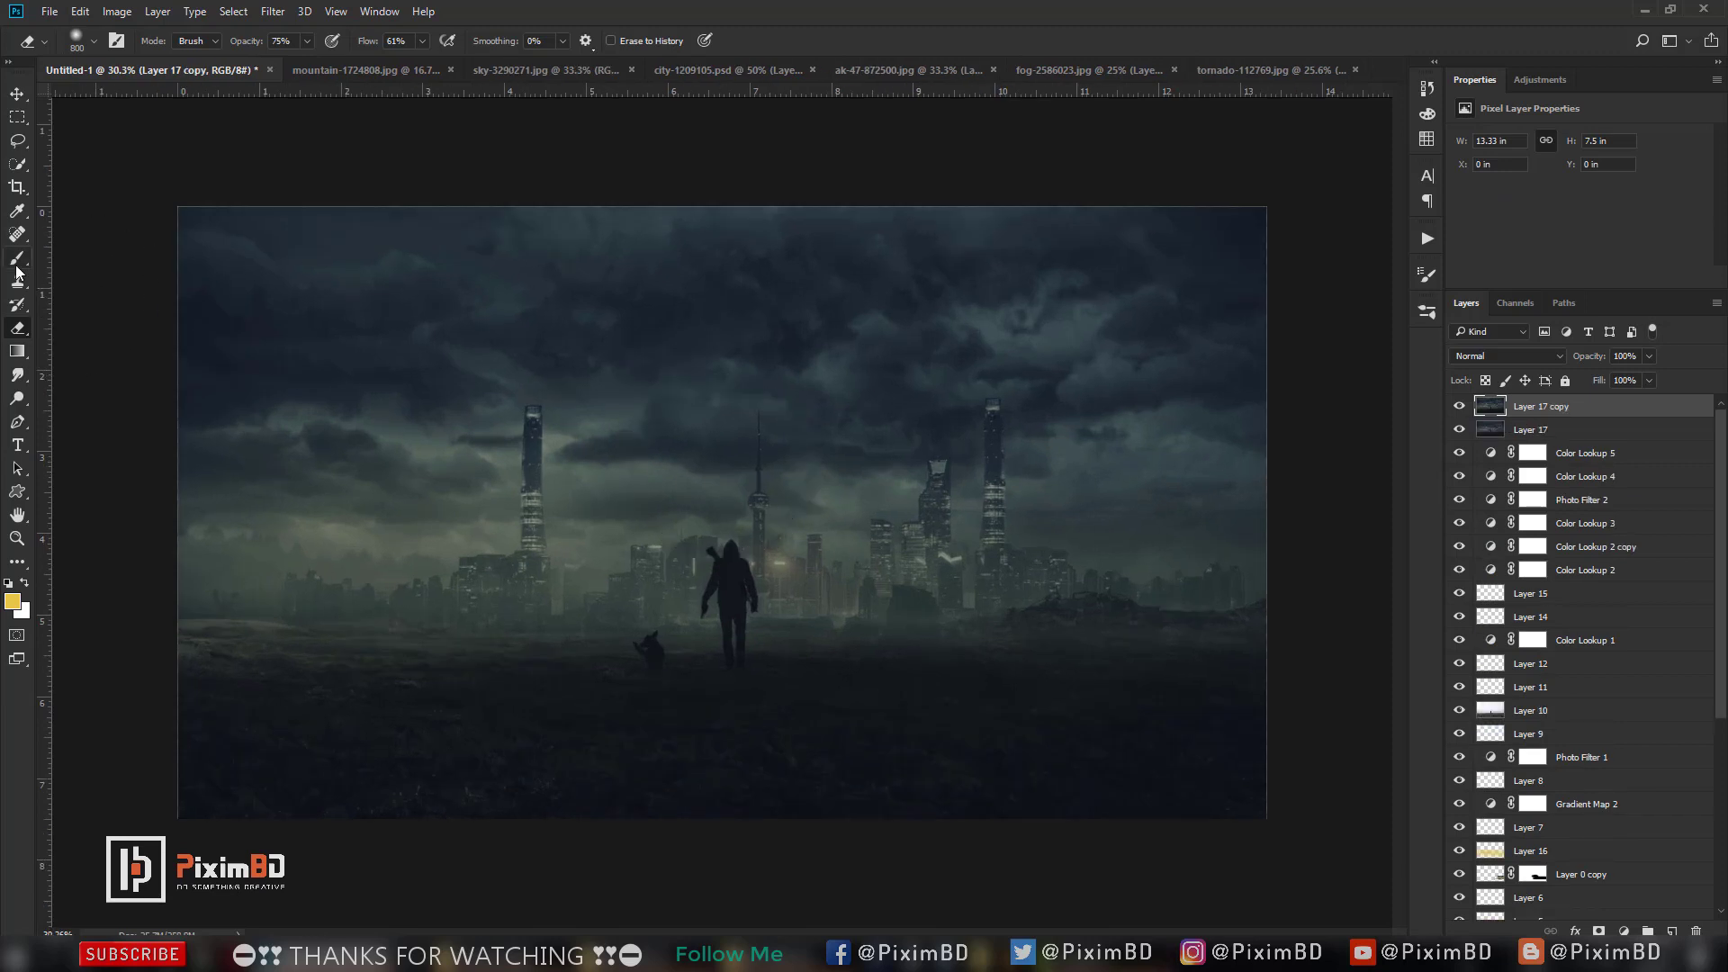
left_click(17, 266)
key("d")
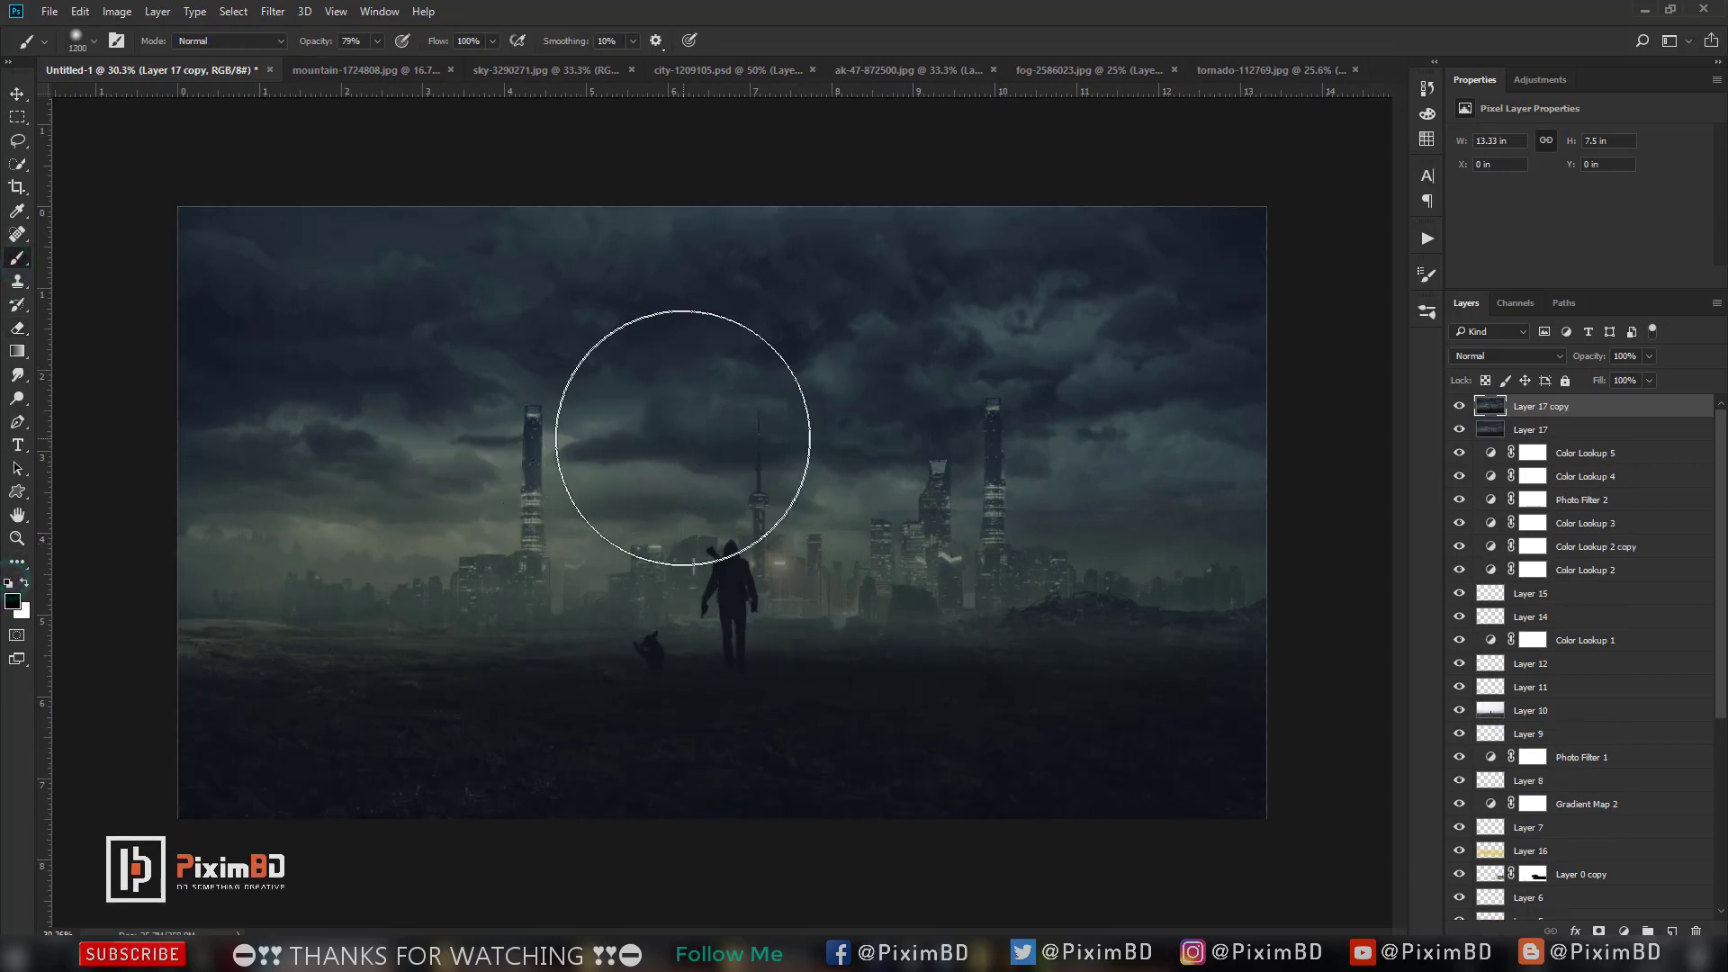
key("bracketright")
key("bracketright")
key("ctrl+shift+alt+n")
key("bracketright")
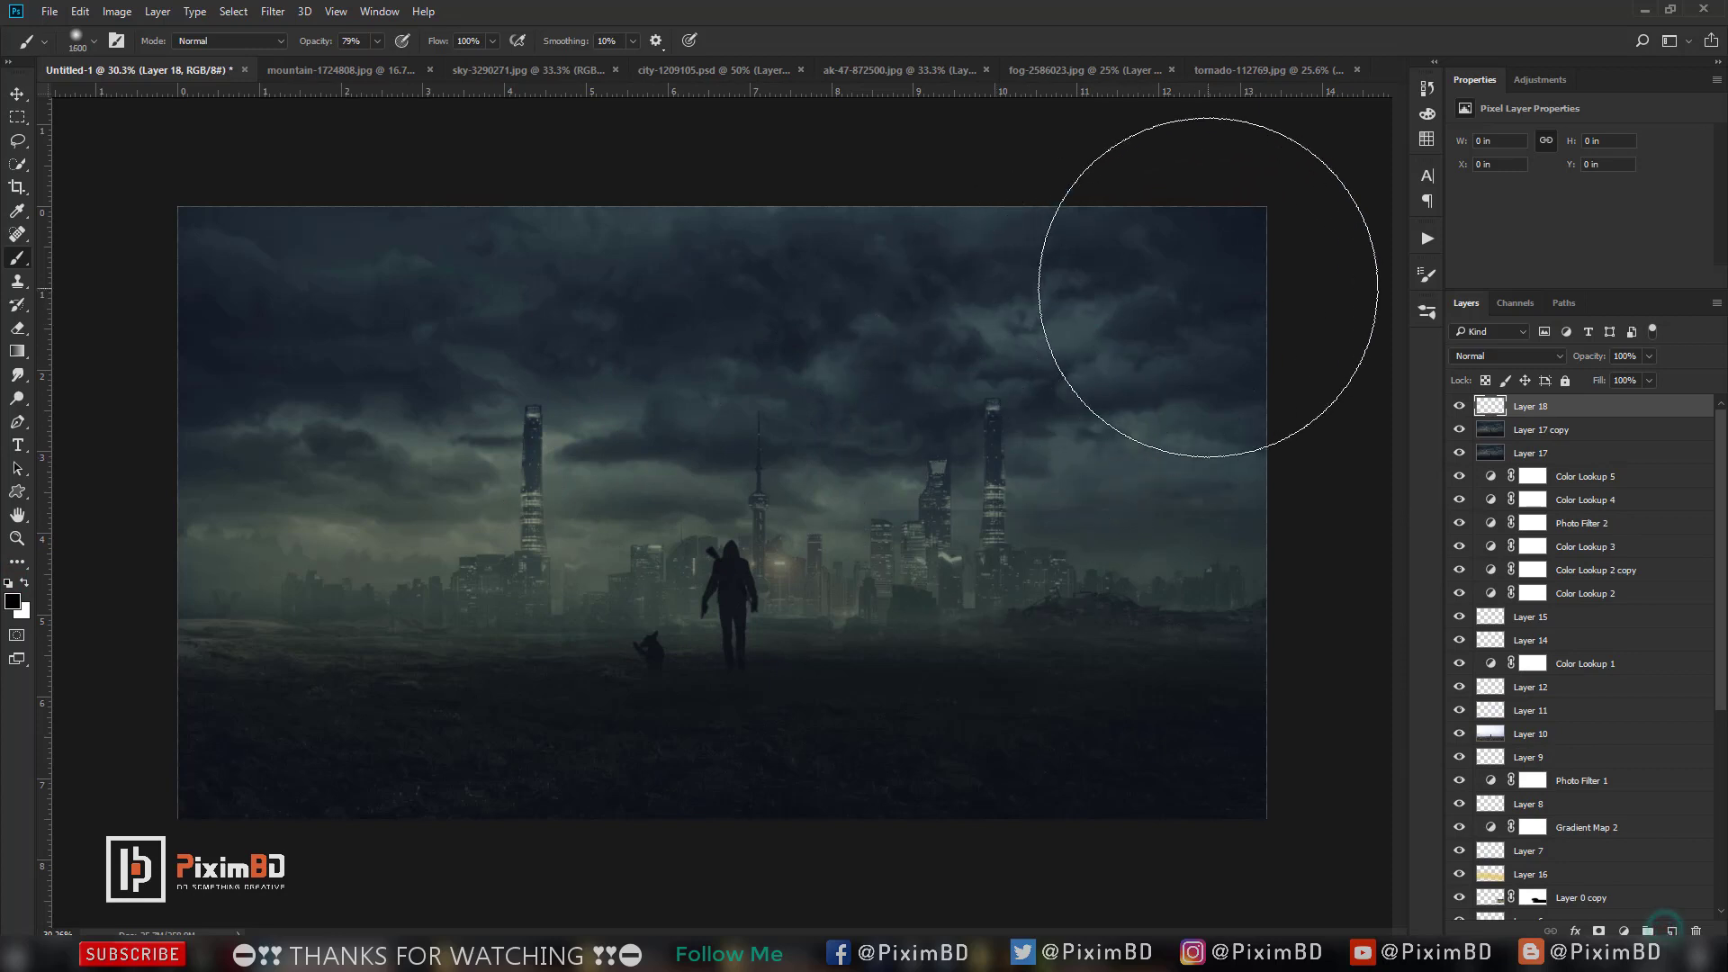
mouse_move(1207, 286)
left_mouse_down()
mouse_move(171, 671)
mouse_move(1427, 636)
mouse_move(675, 328)
mouse_move(231, 463)
mouse_move(96, 578)
left_mouse_up()
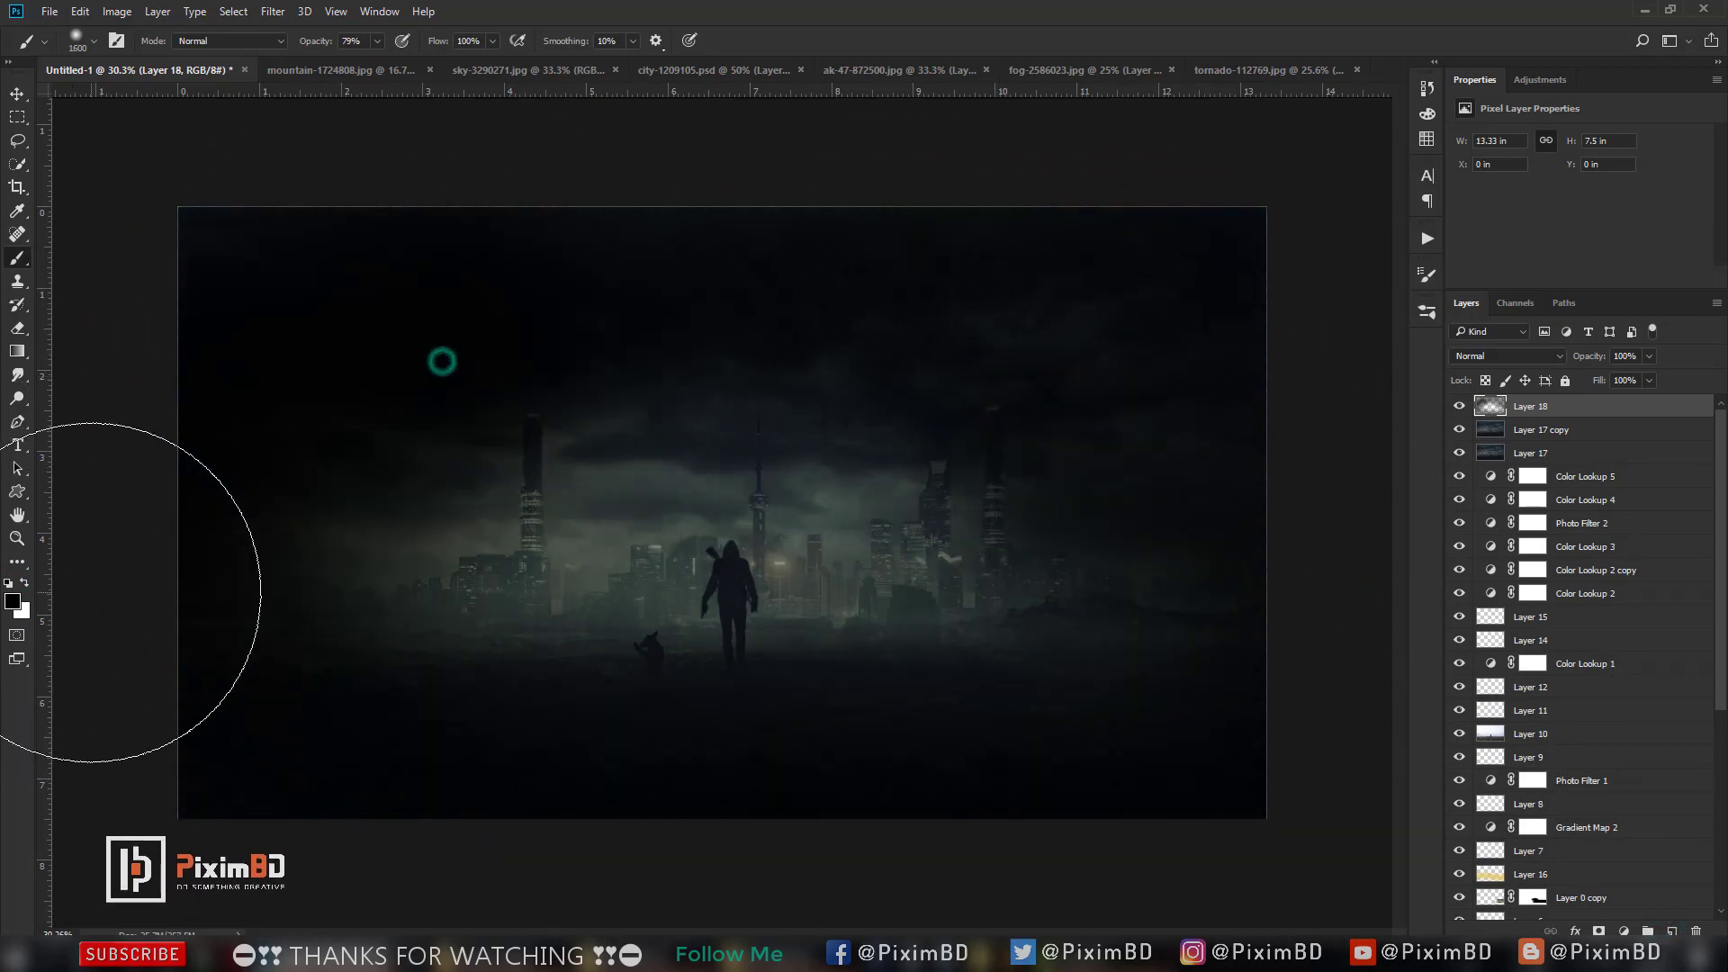
left_click_drag(556, 266, 1229, 280)
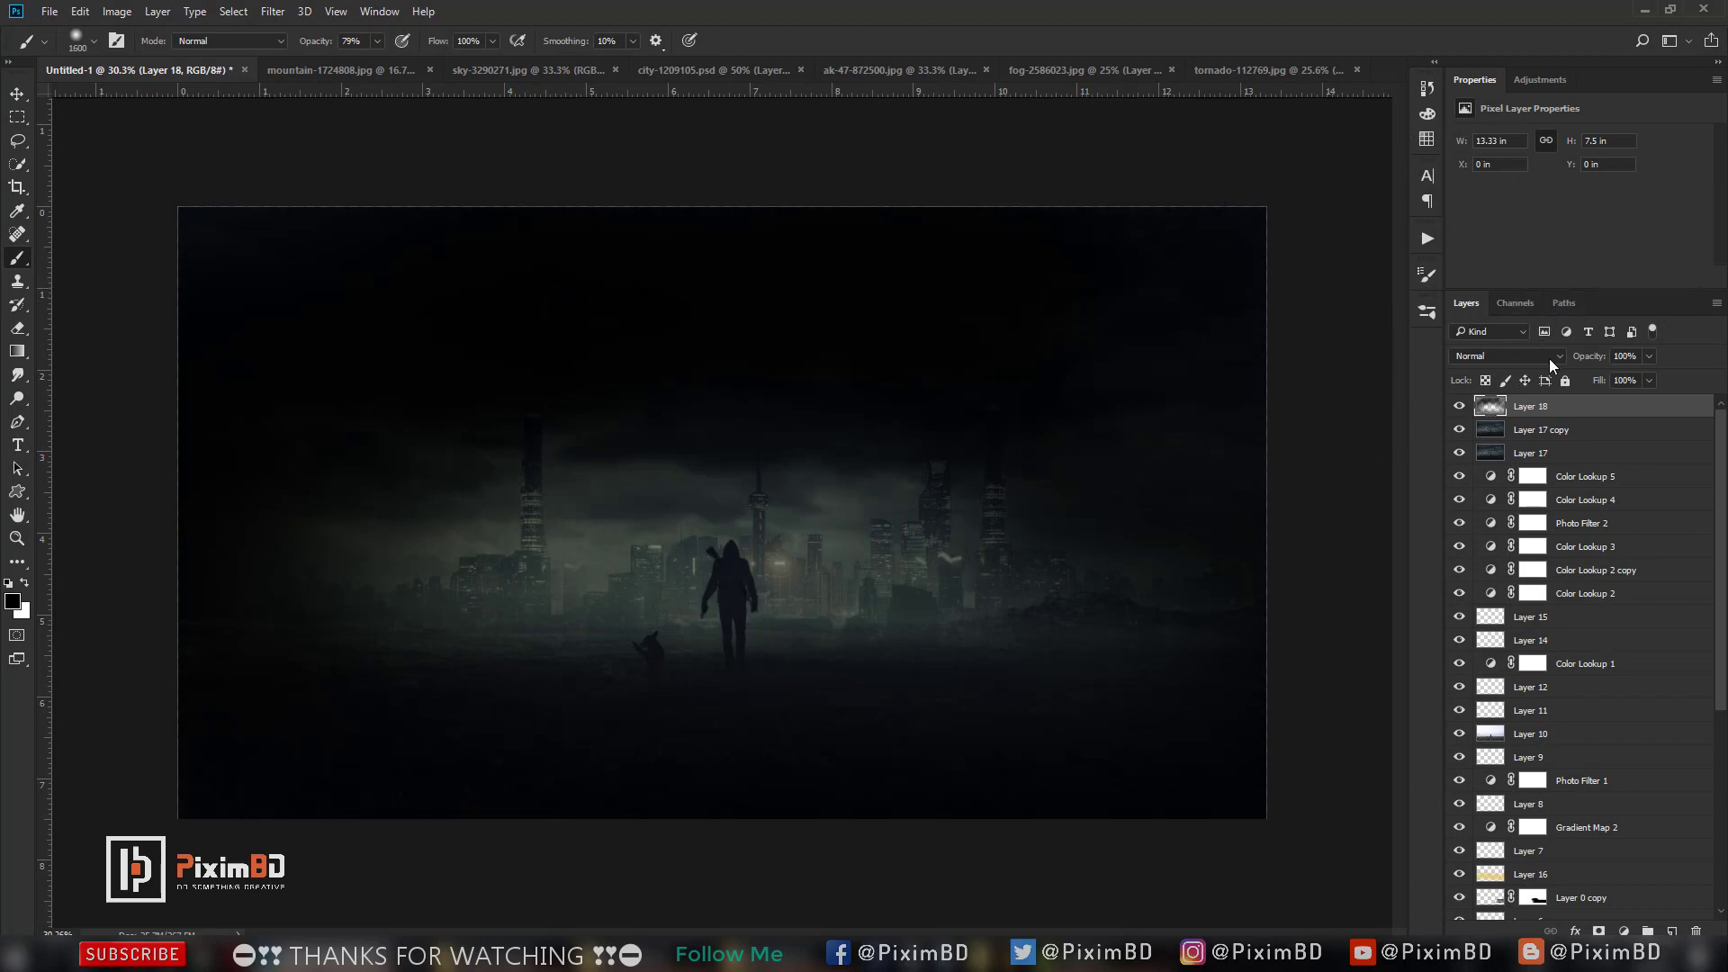
Fade the black darkening layer to 10% opacity and bring up the Filter menu.
left_click_drag(1596, 364, 1599, 361)
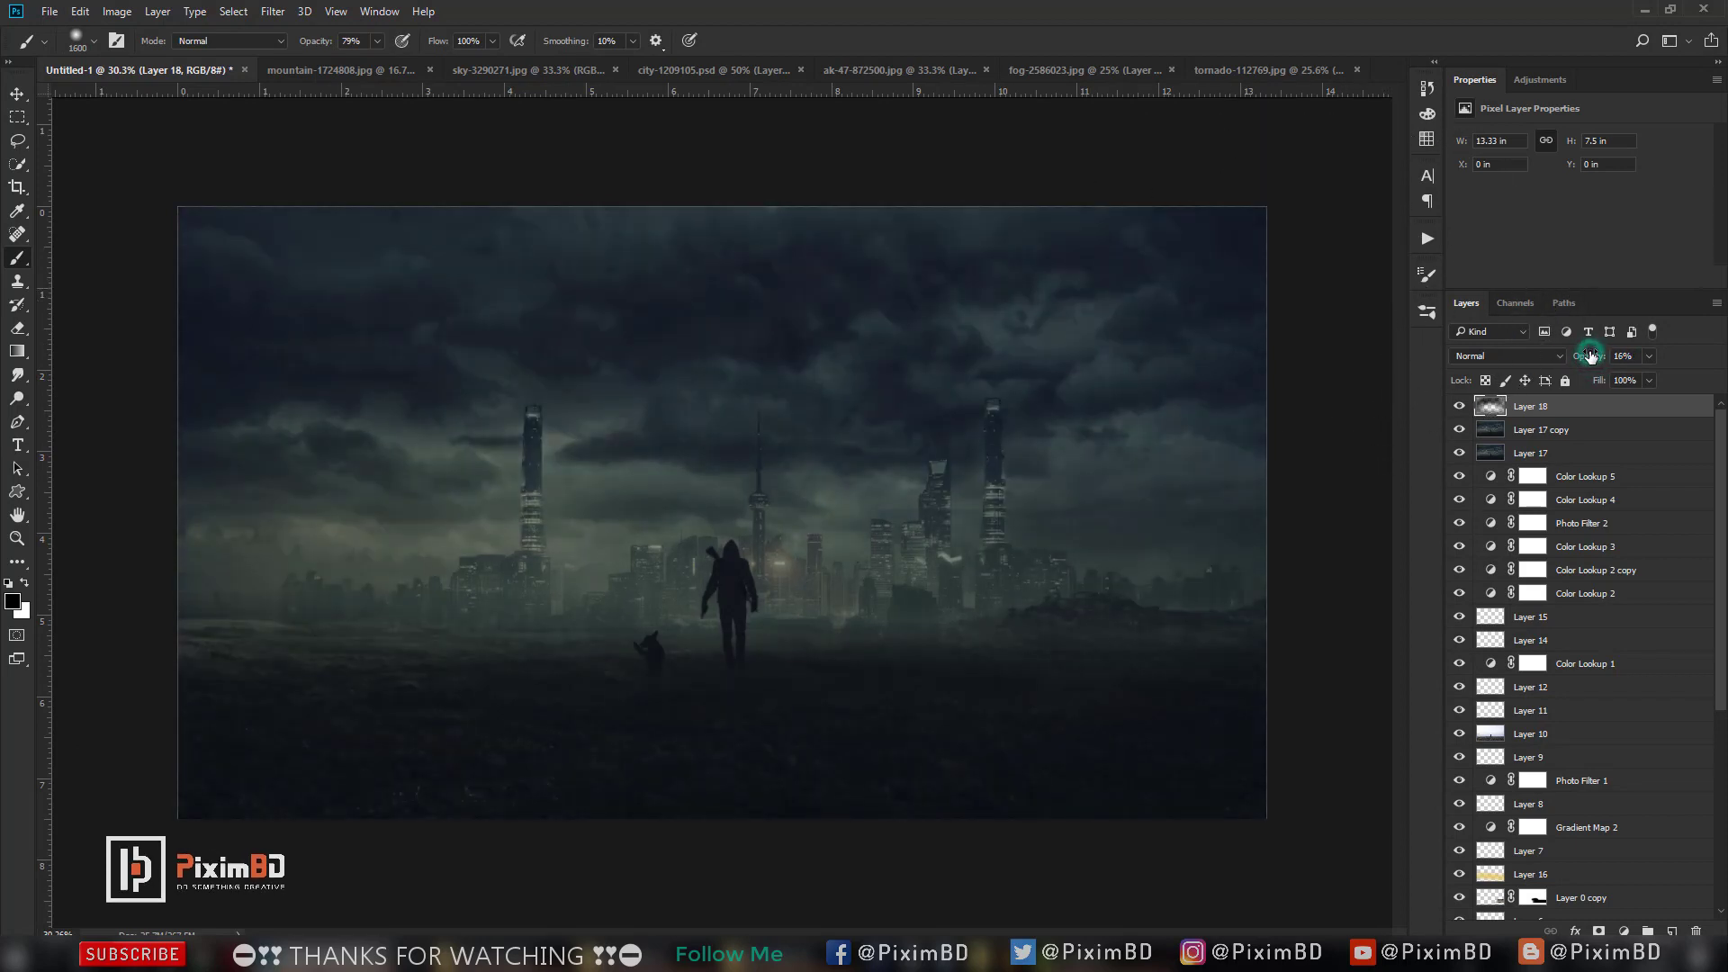
type("10")
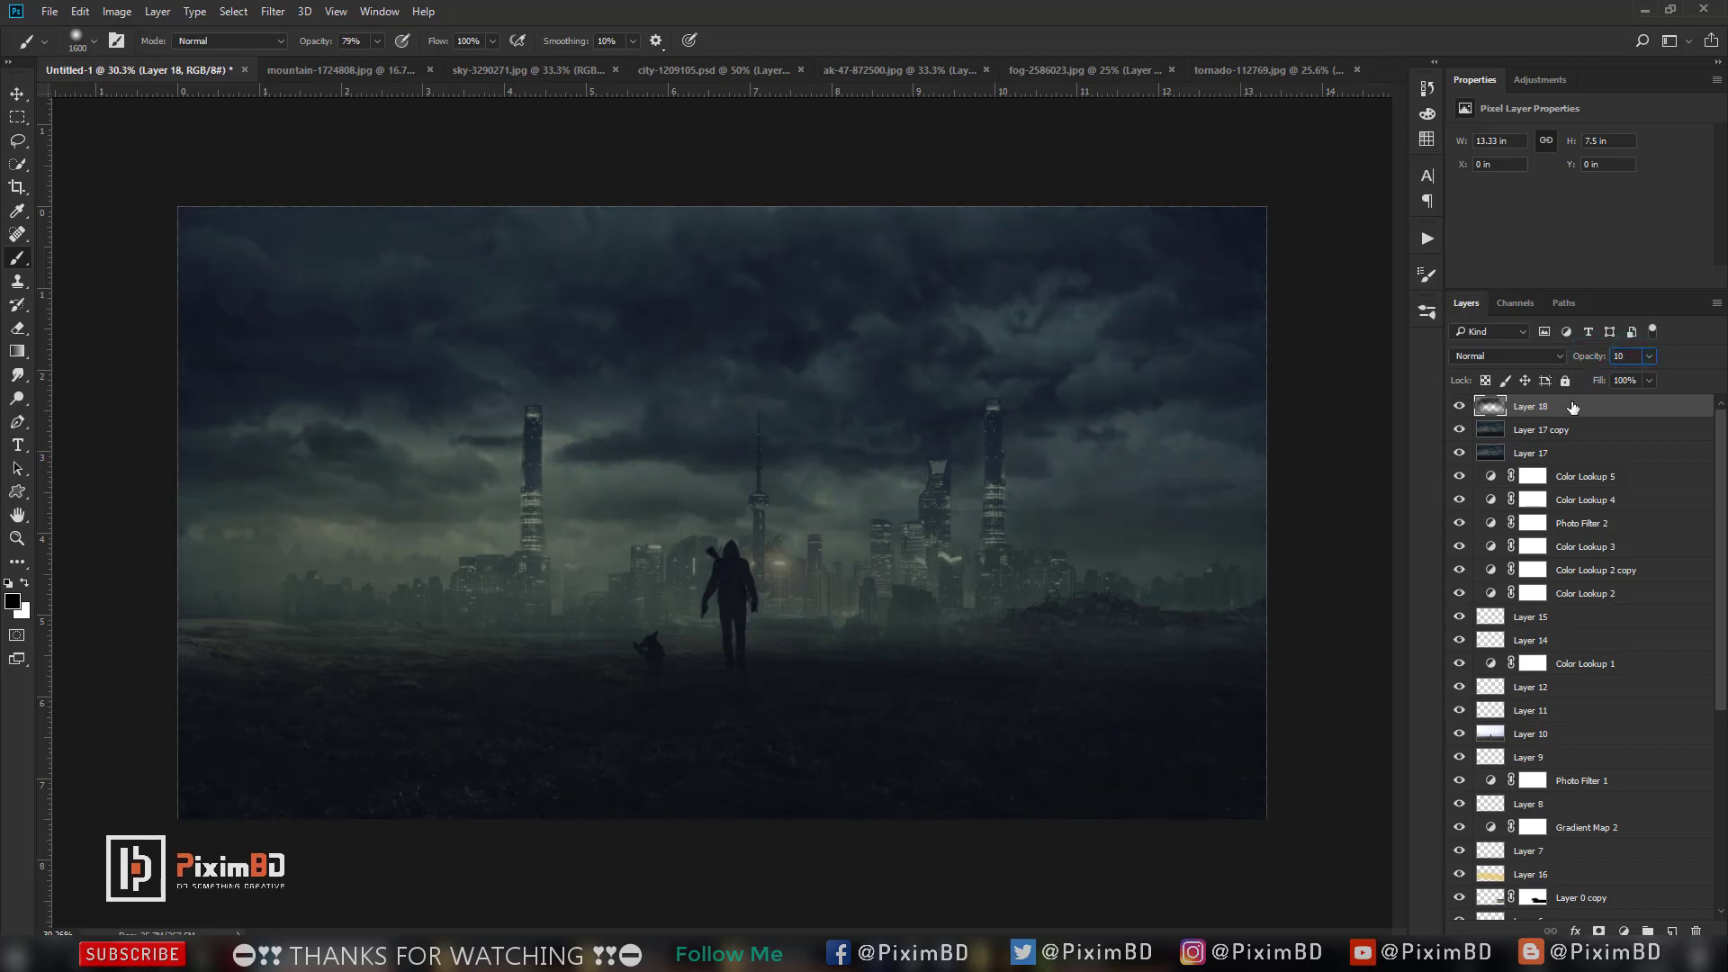
left_click(273, 11)
mouse_move(282, 208)
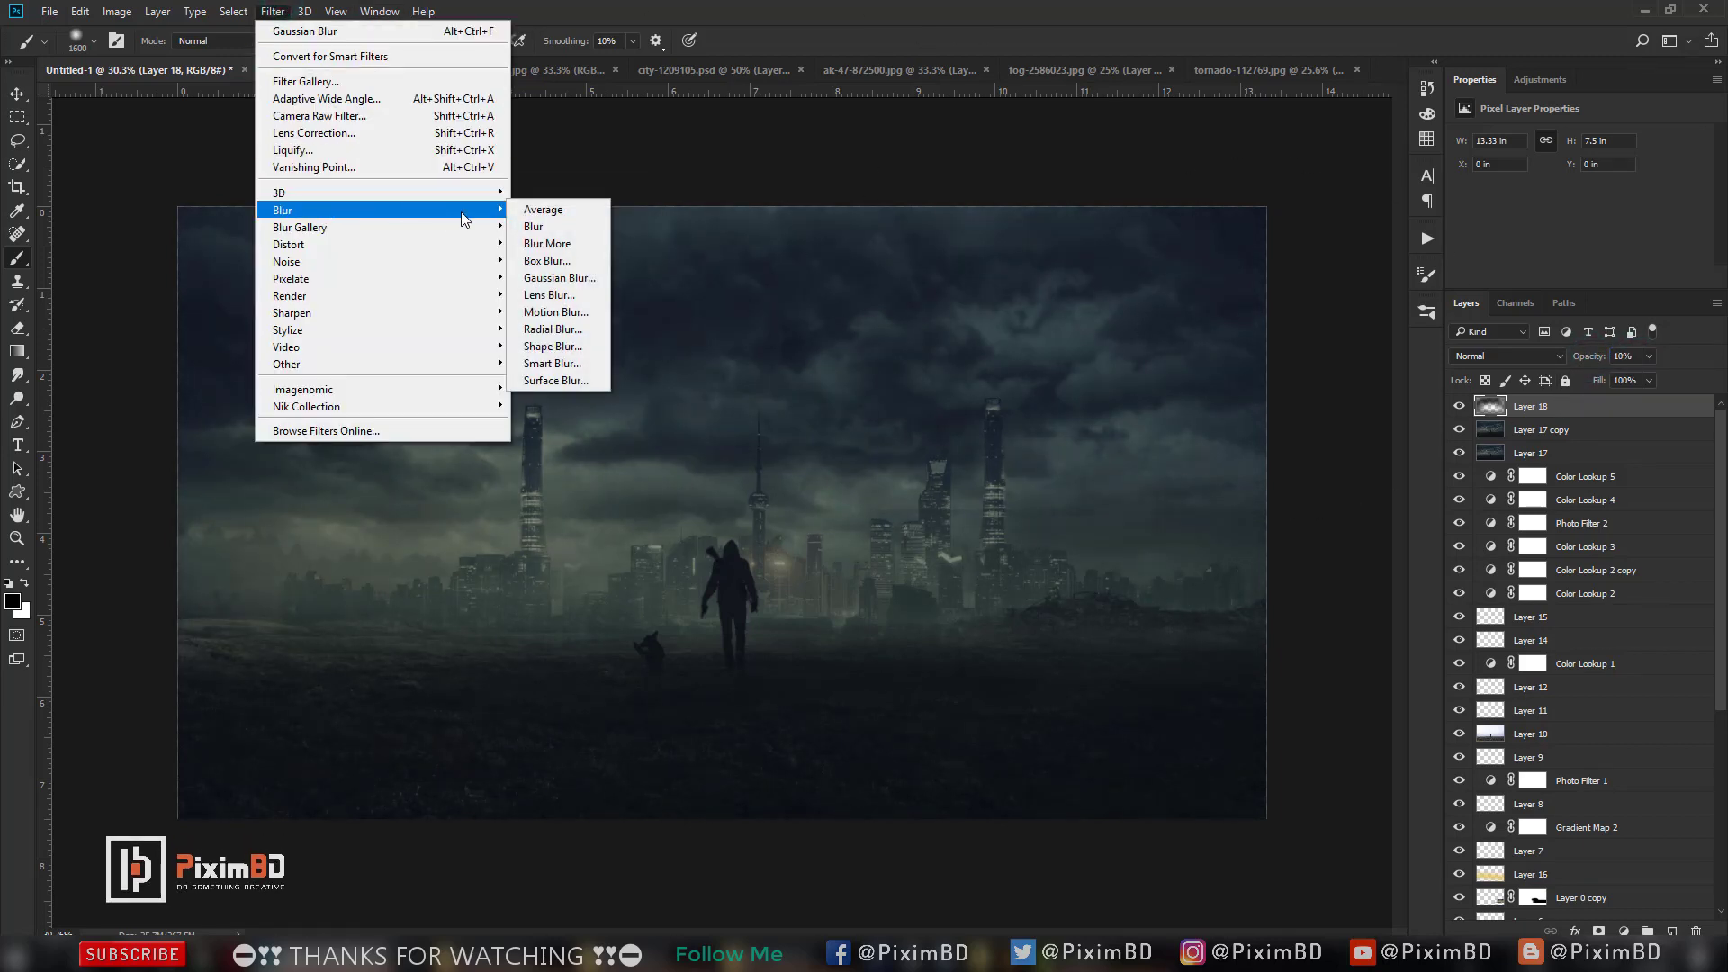
Apply a heavy Gaussian Blur (radius about 127) to Layer 18.
left_click(561, 279)
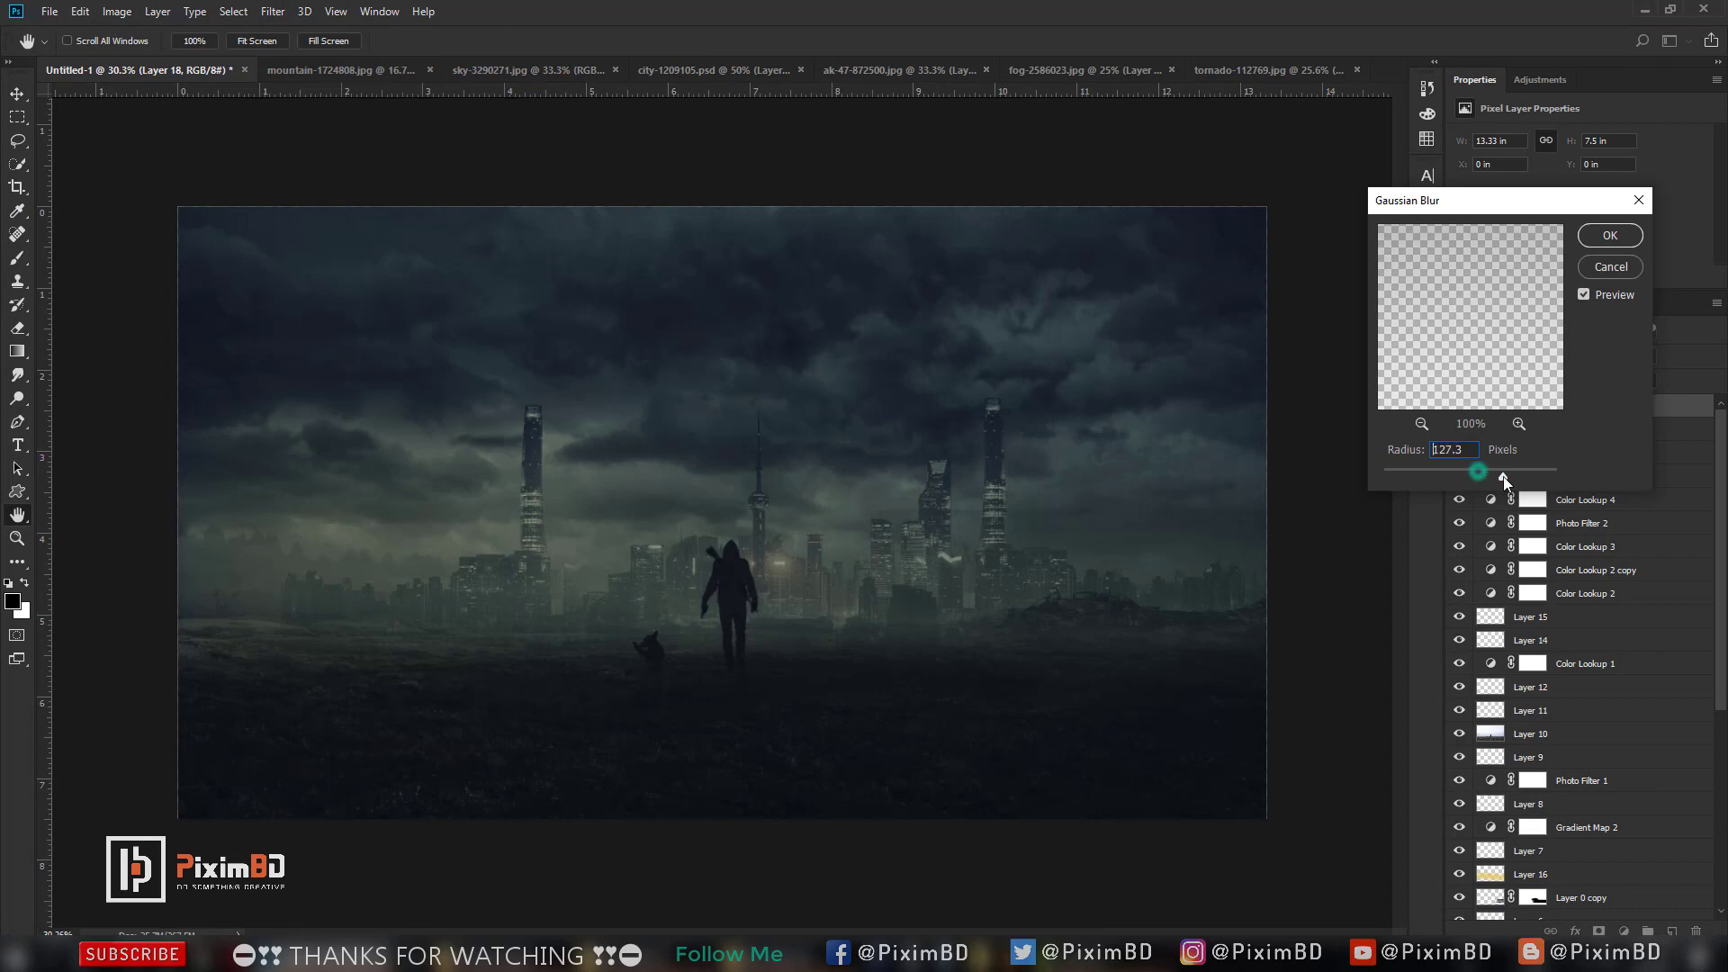
left_click(1610, 235)
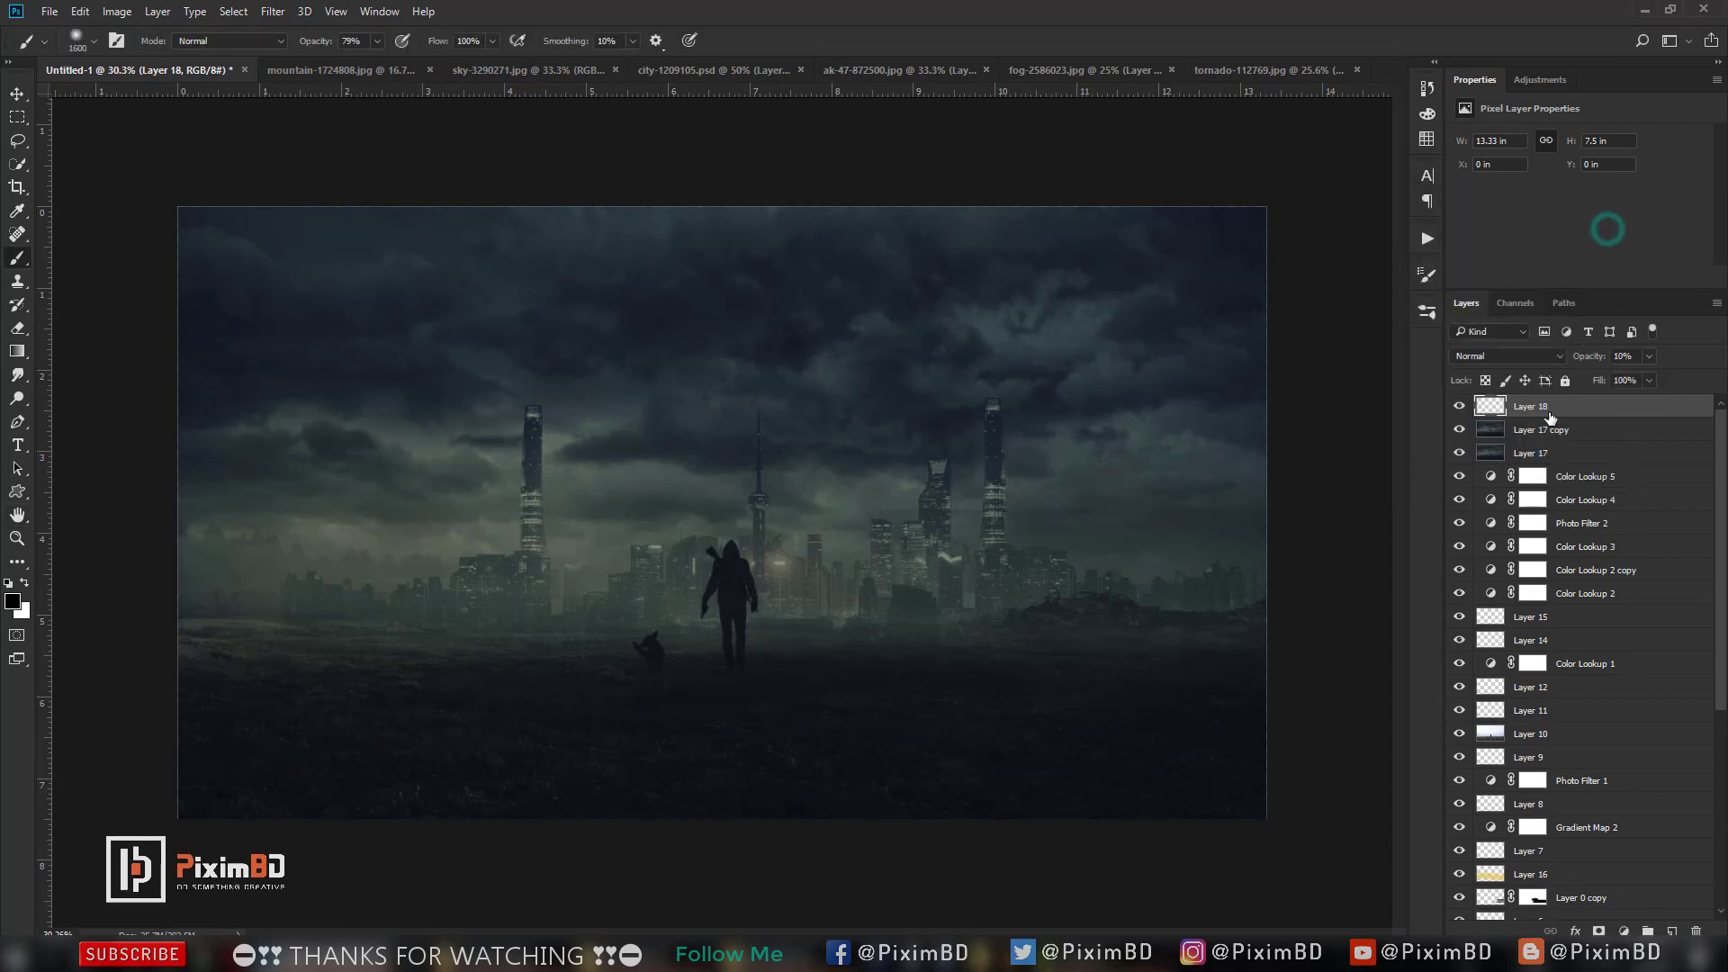
left_click(1460, 407)
scroll(725, 519, "down", 1)
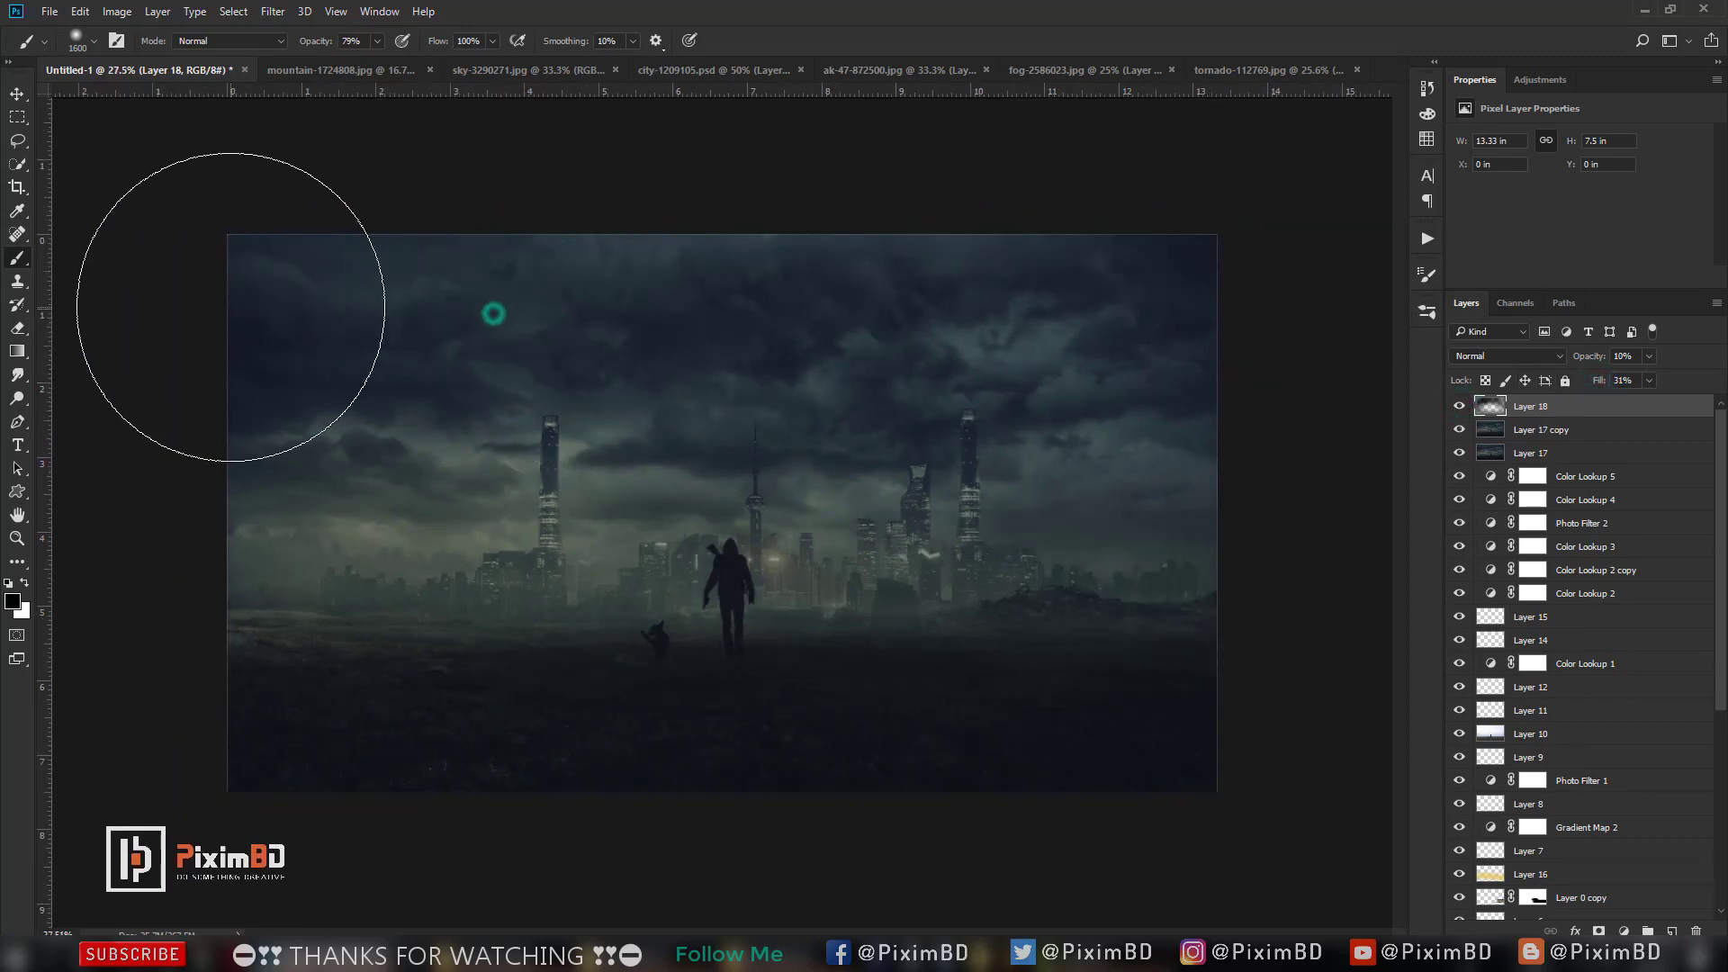
Dab soft haze across the sky and add a new empty Layer 19 on top.
left_click(285, 472)
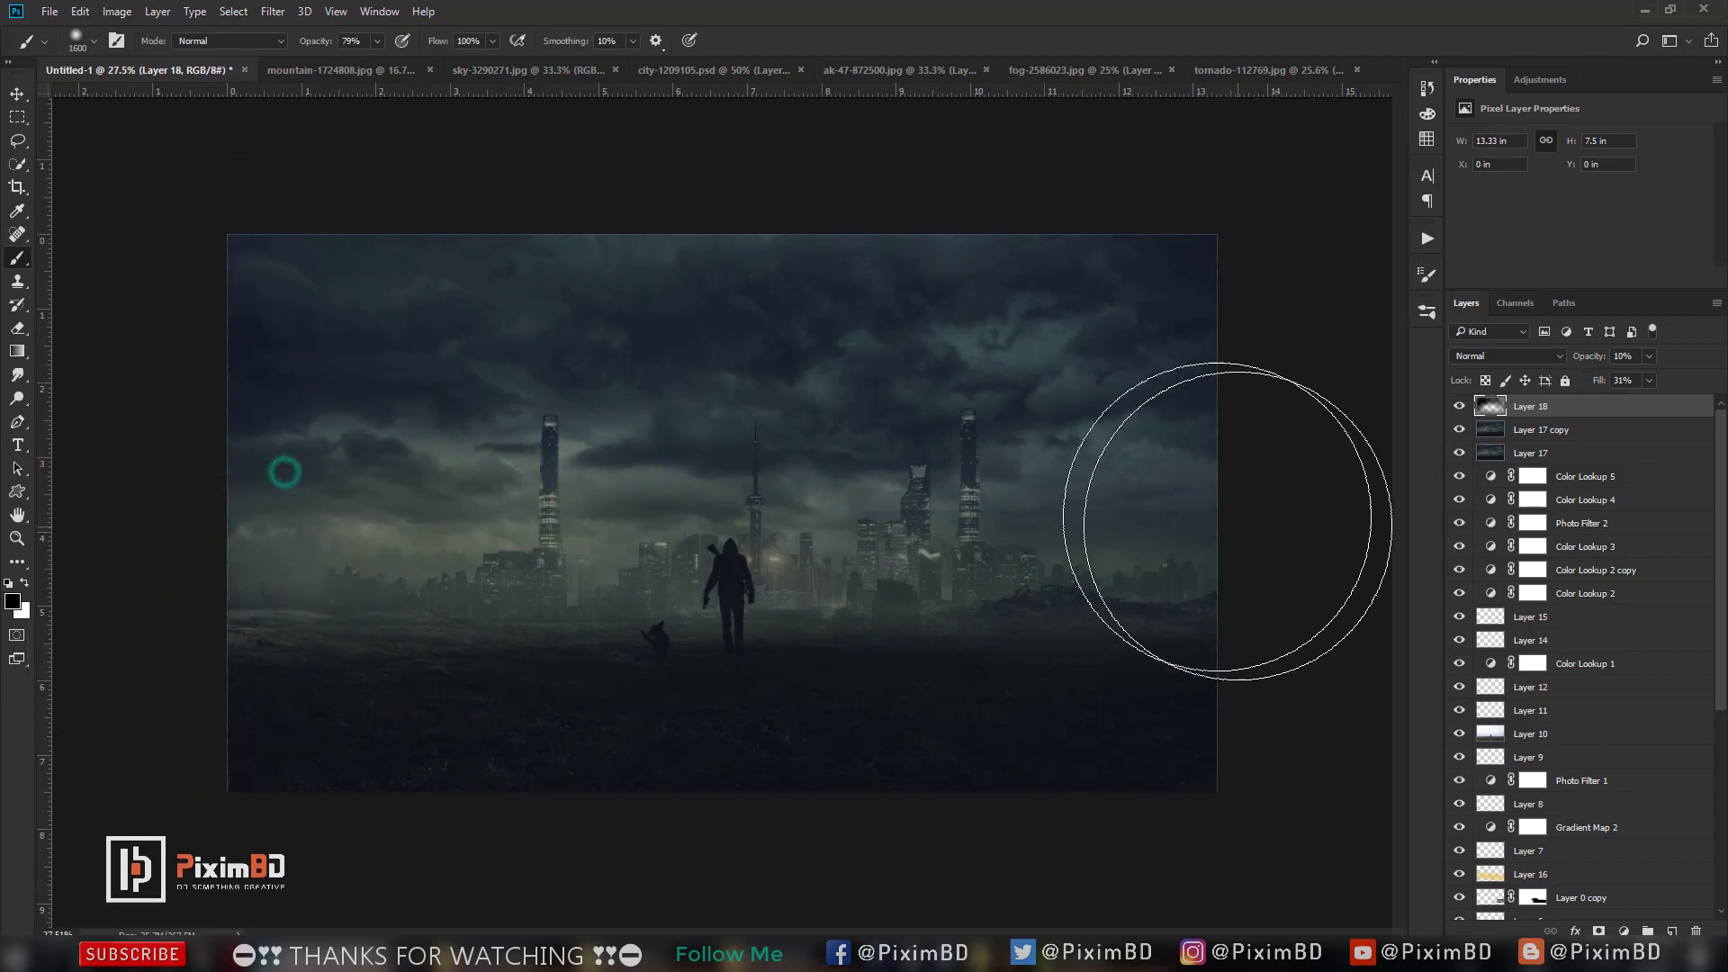
left_click(966, 284)
left_click(491, 280)
scroll(871, 227, "down", 3)
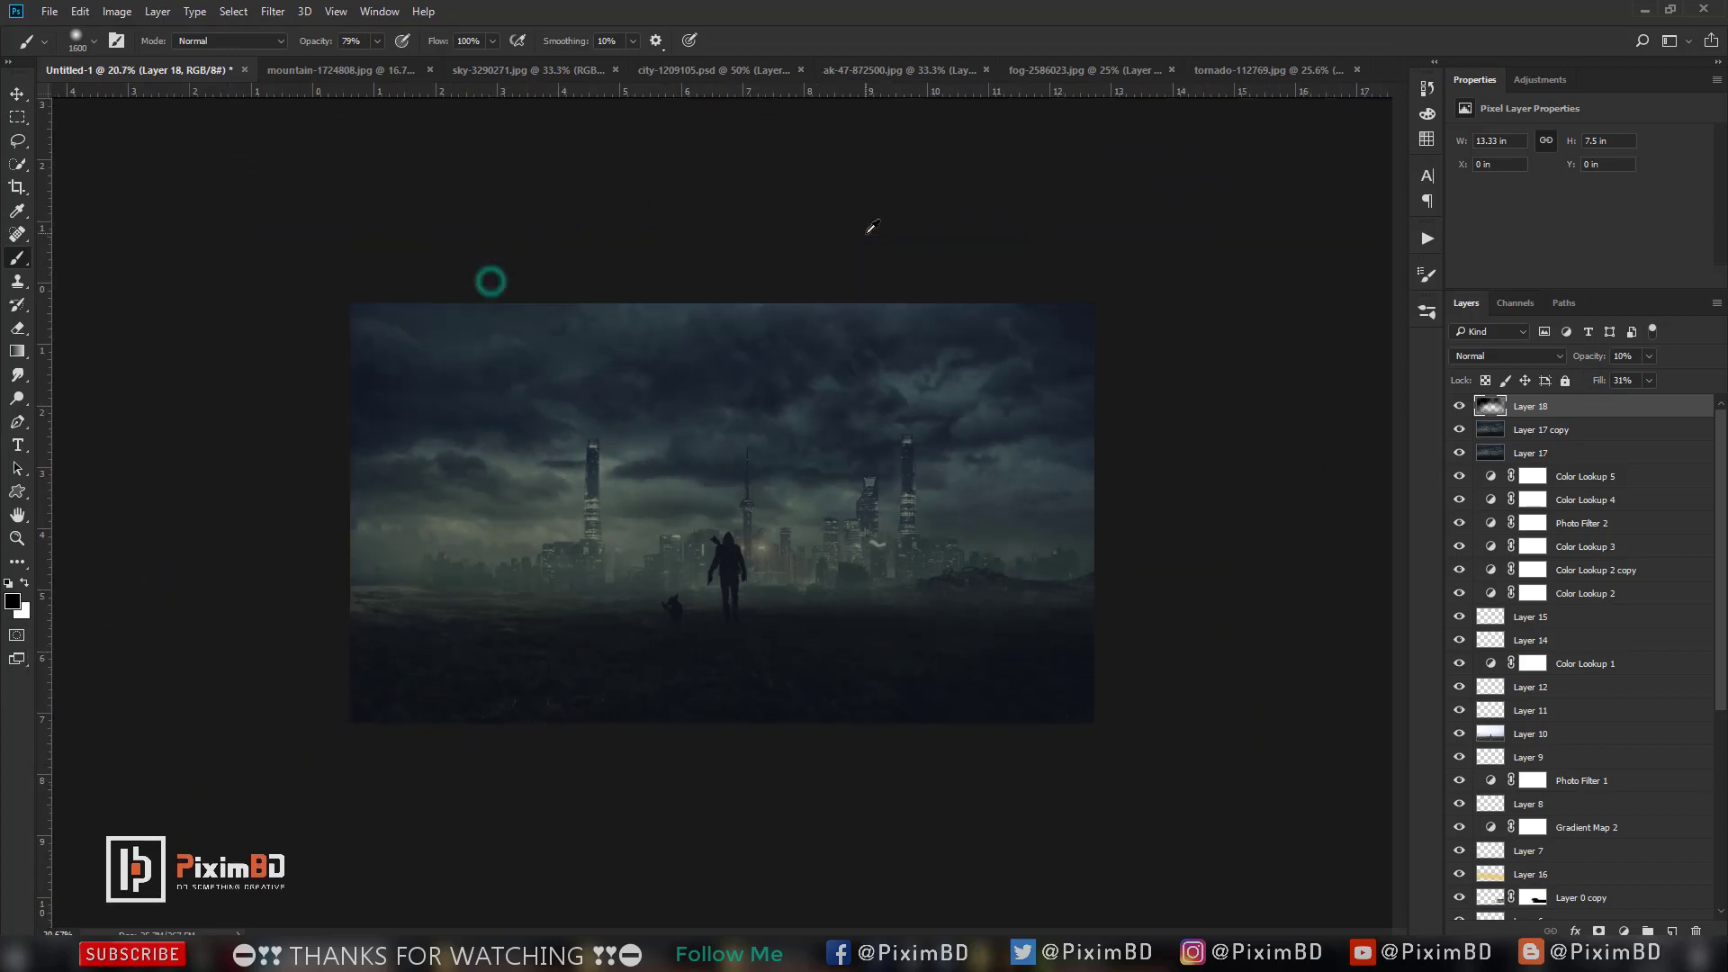
scroll(871, 227, "up", 4)
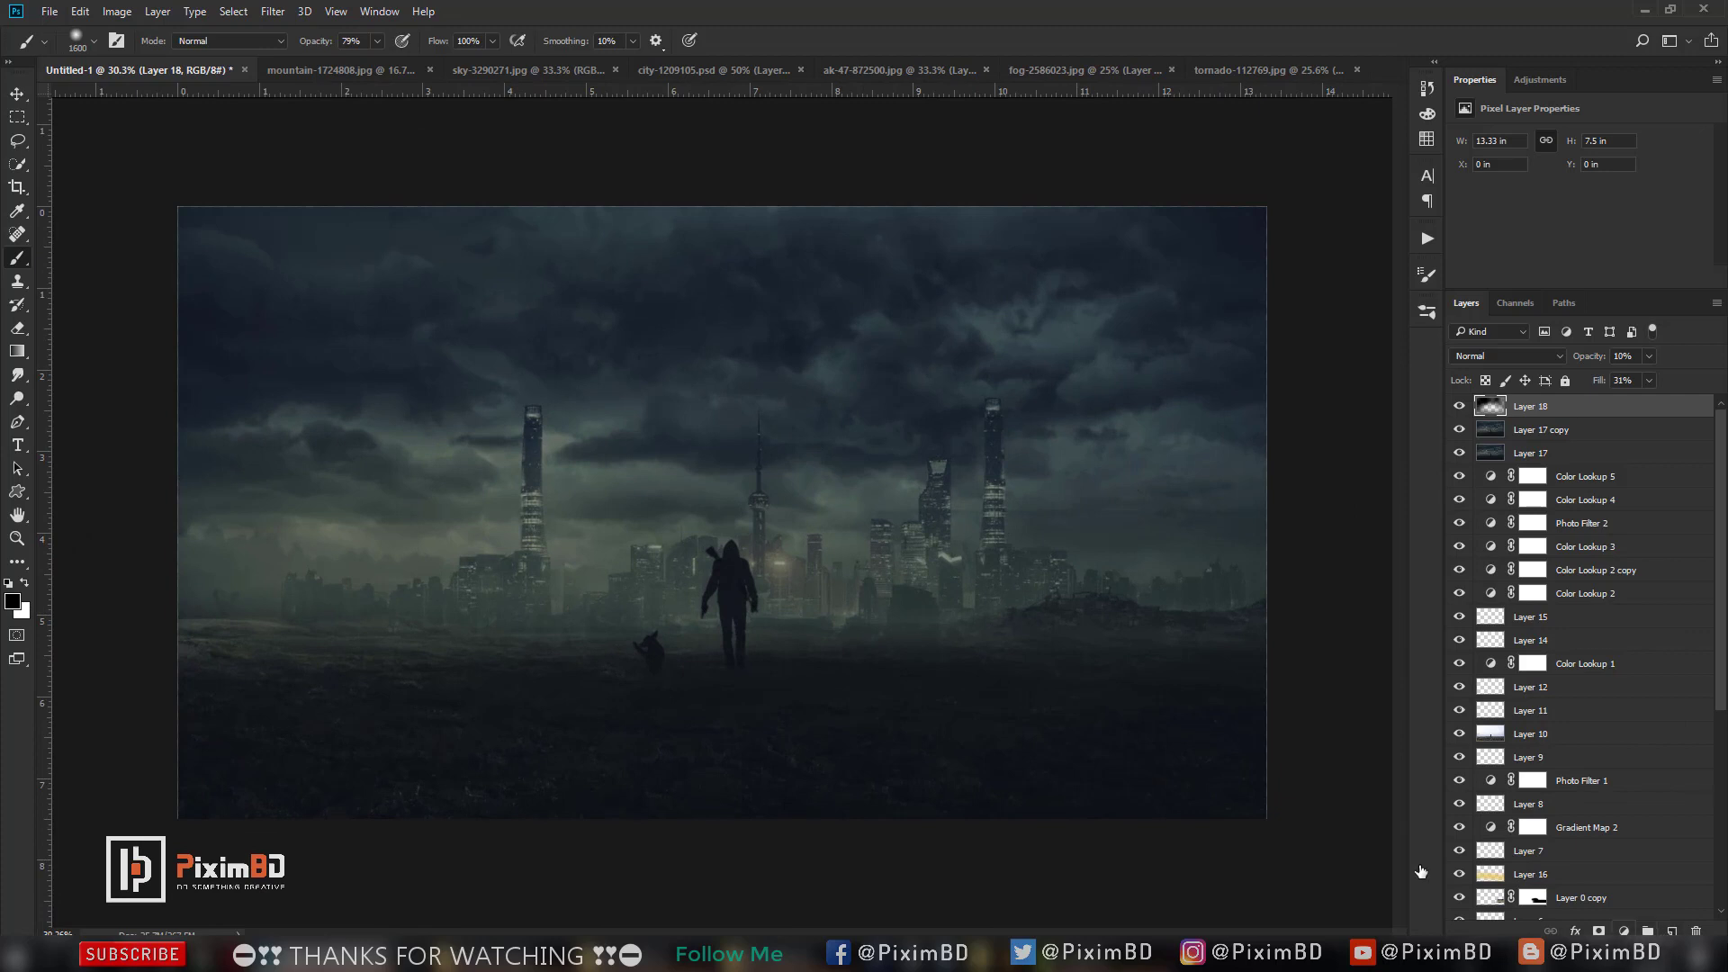
left_click(792, 638)
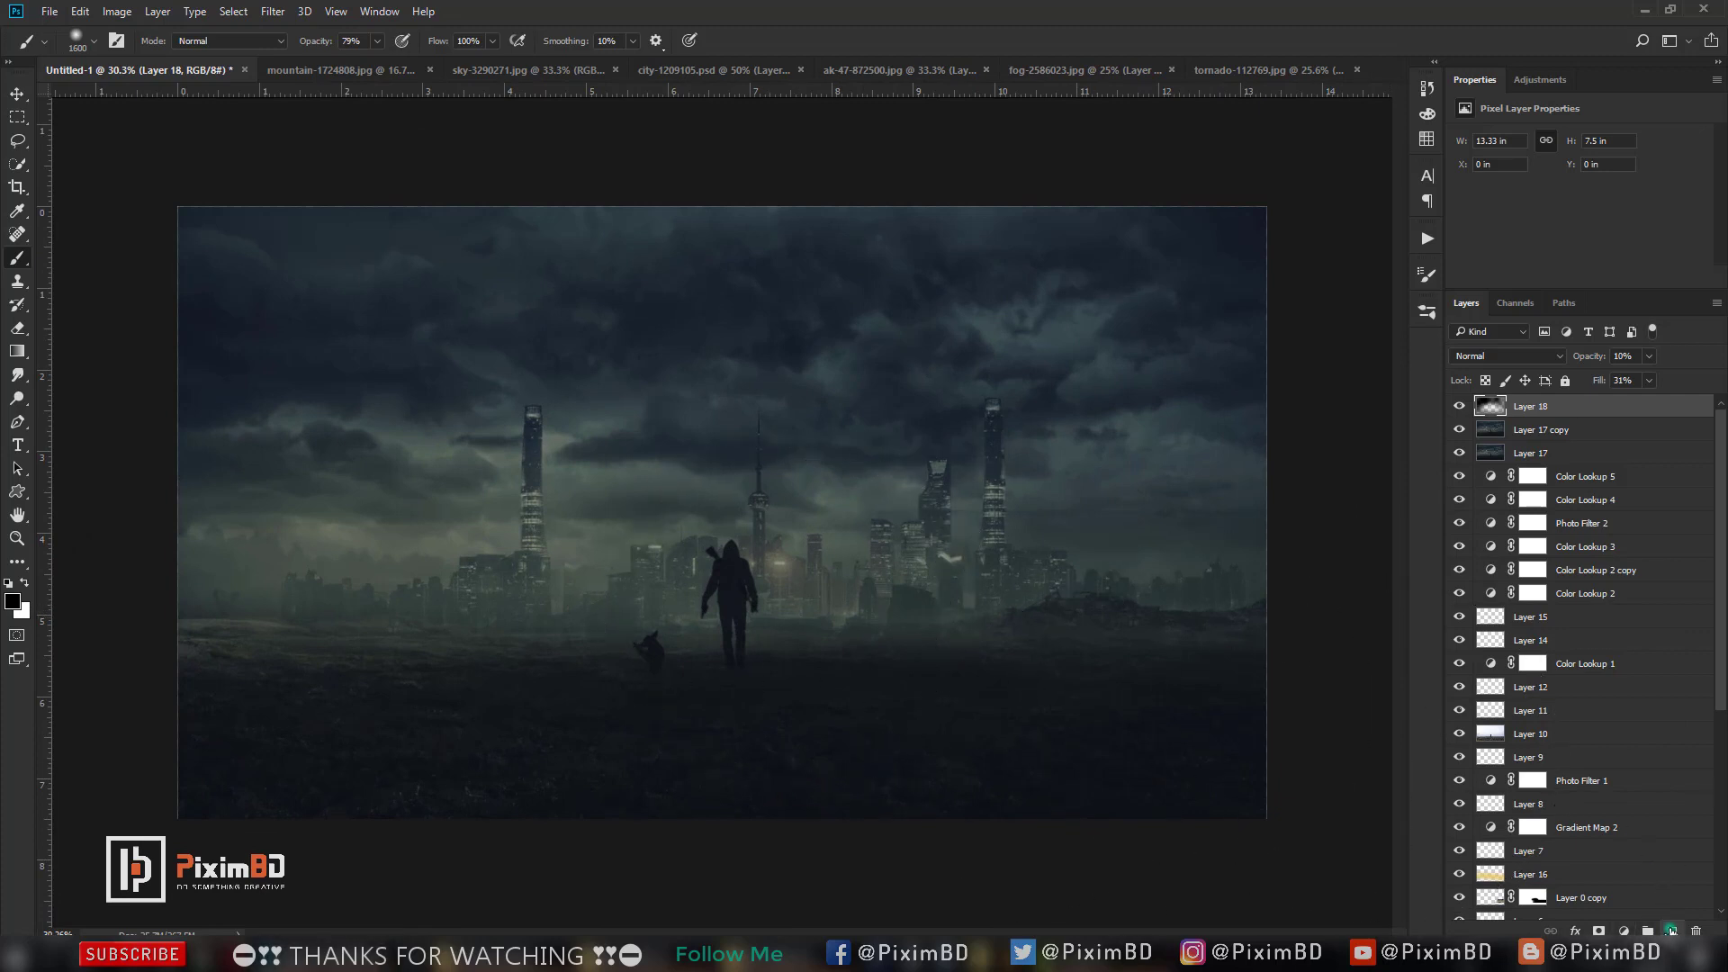
left_click(1670, 930)
left_click(116, 11)
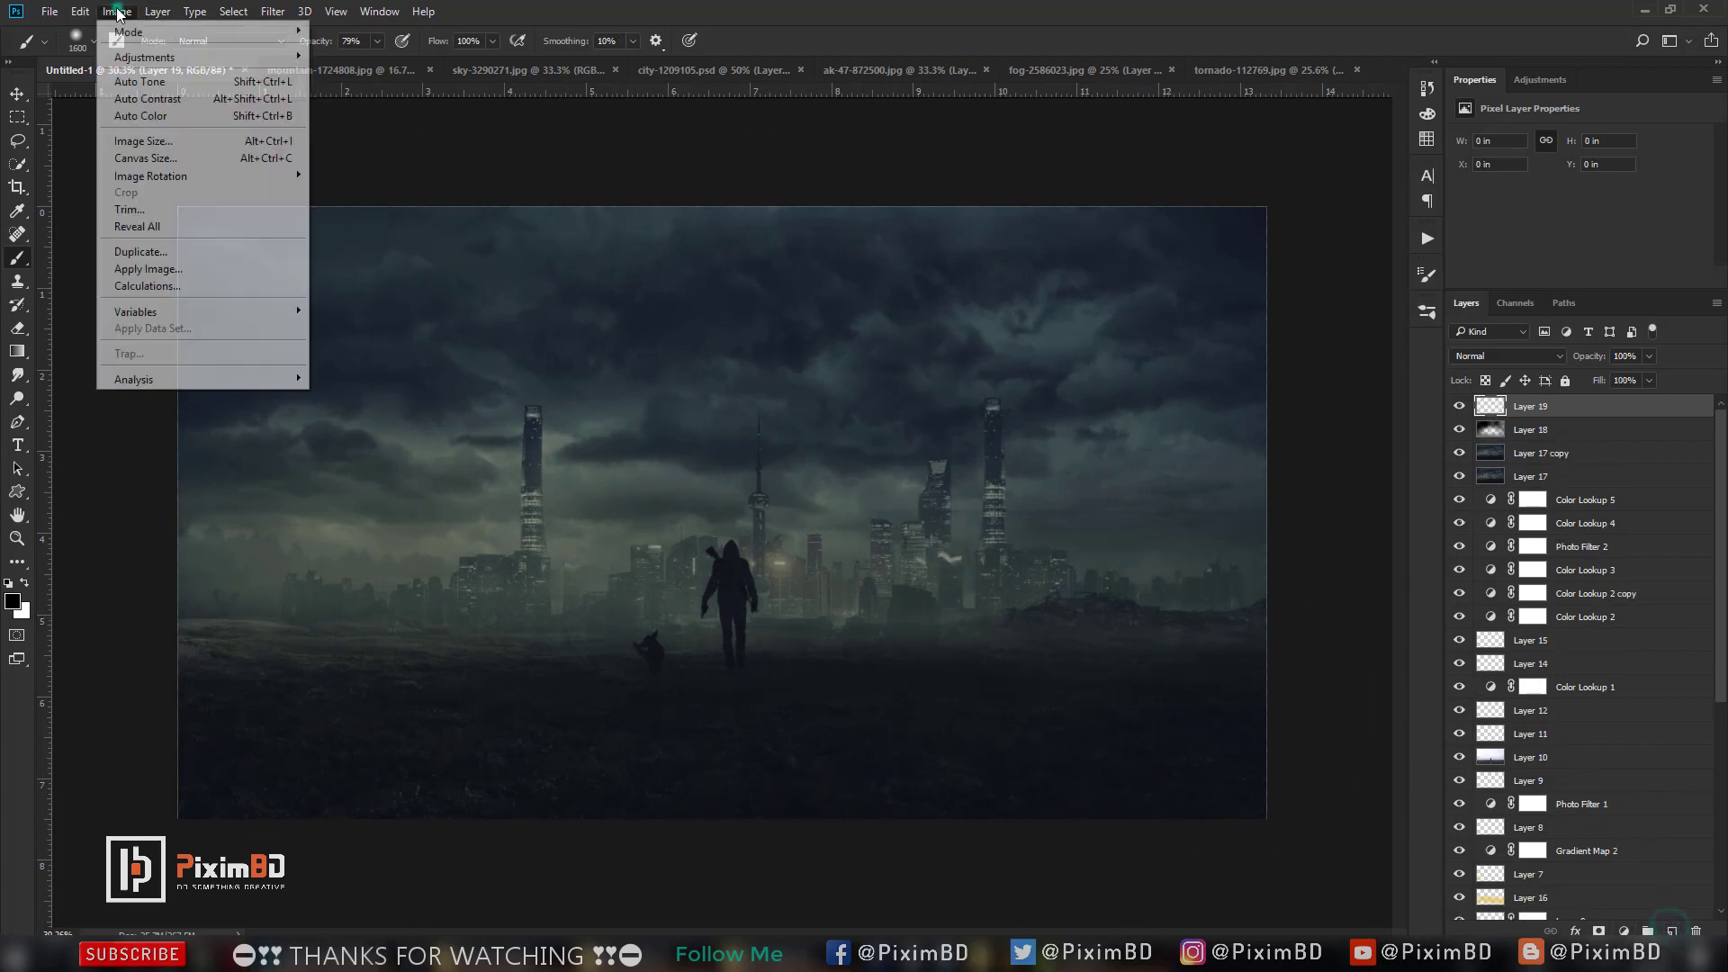
Apply the merged image into Layer 19 and duplicate it as Layer 19 copy.
left_click(209, 276)
left_click(1018, 279)
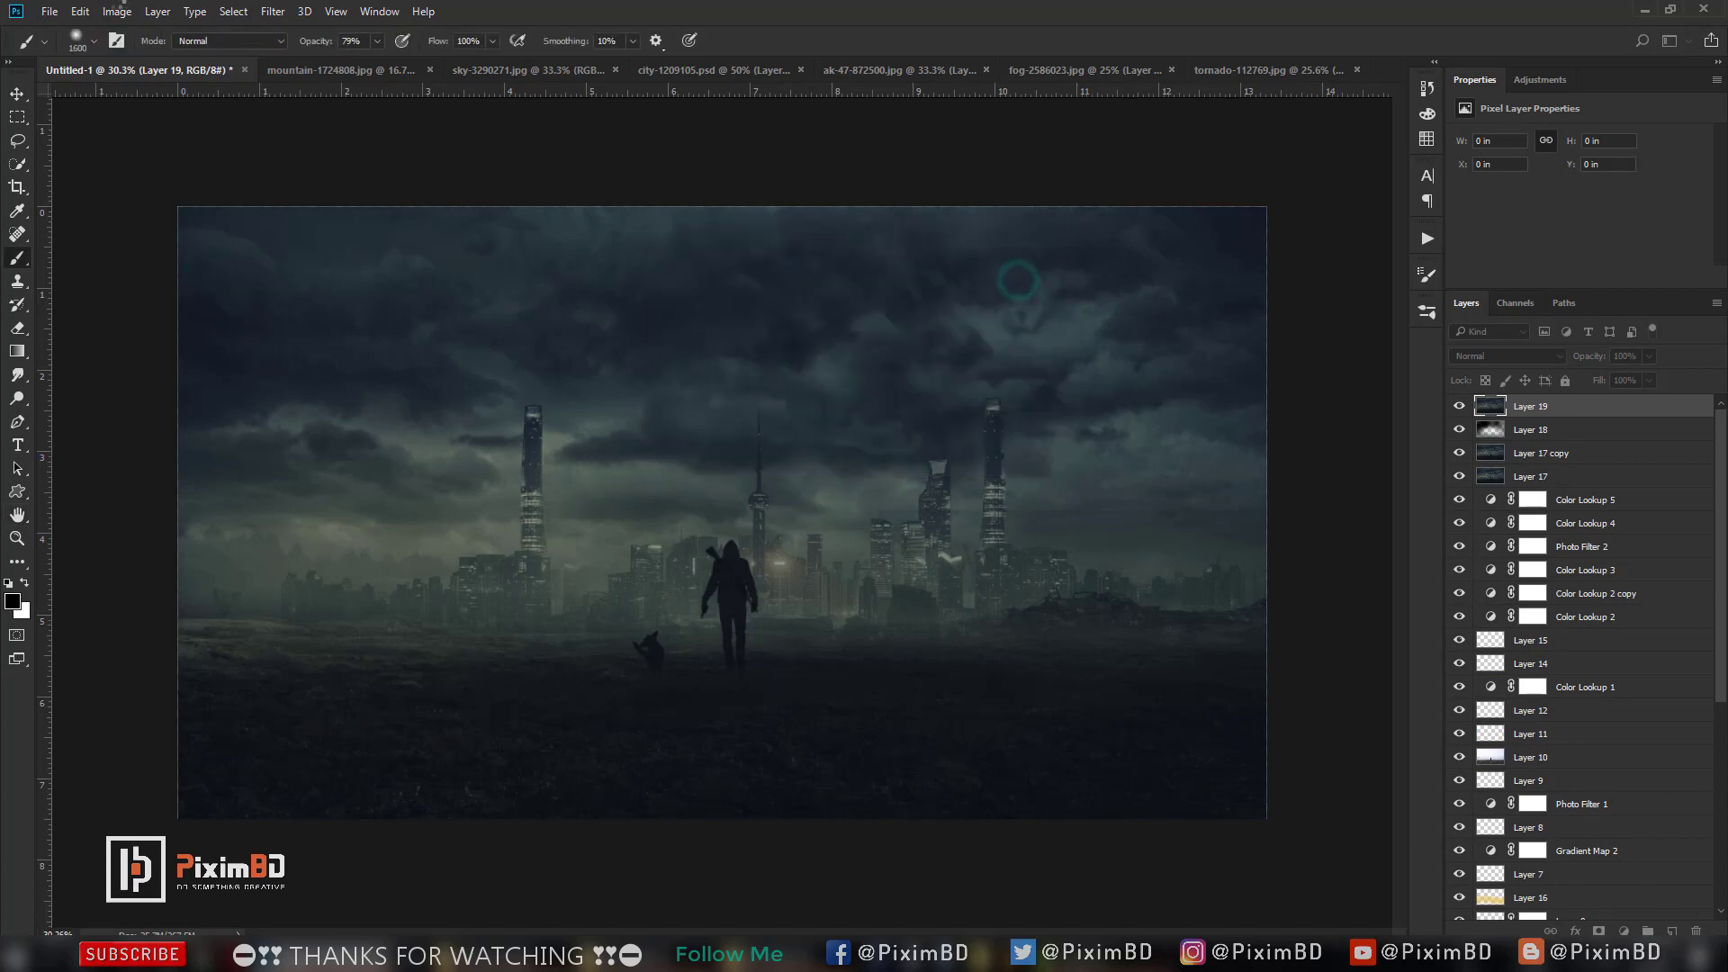
key("ctrl+j")
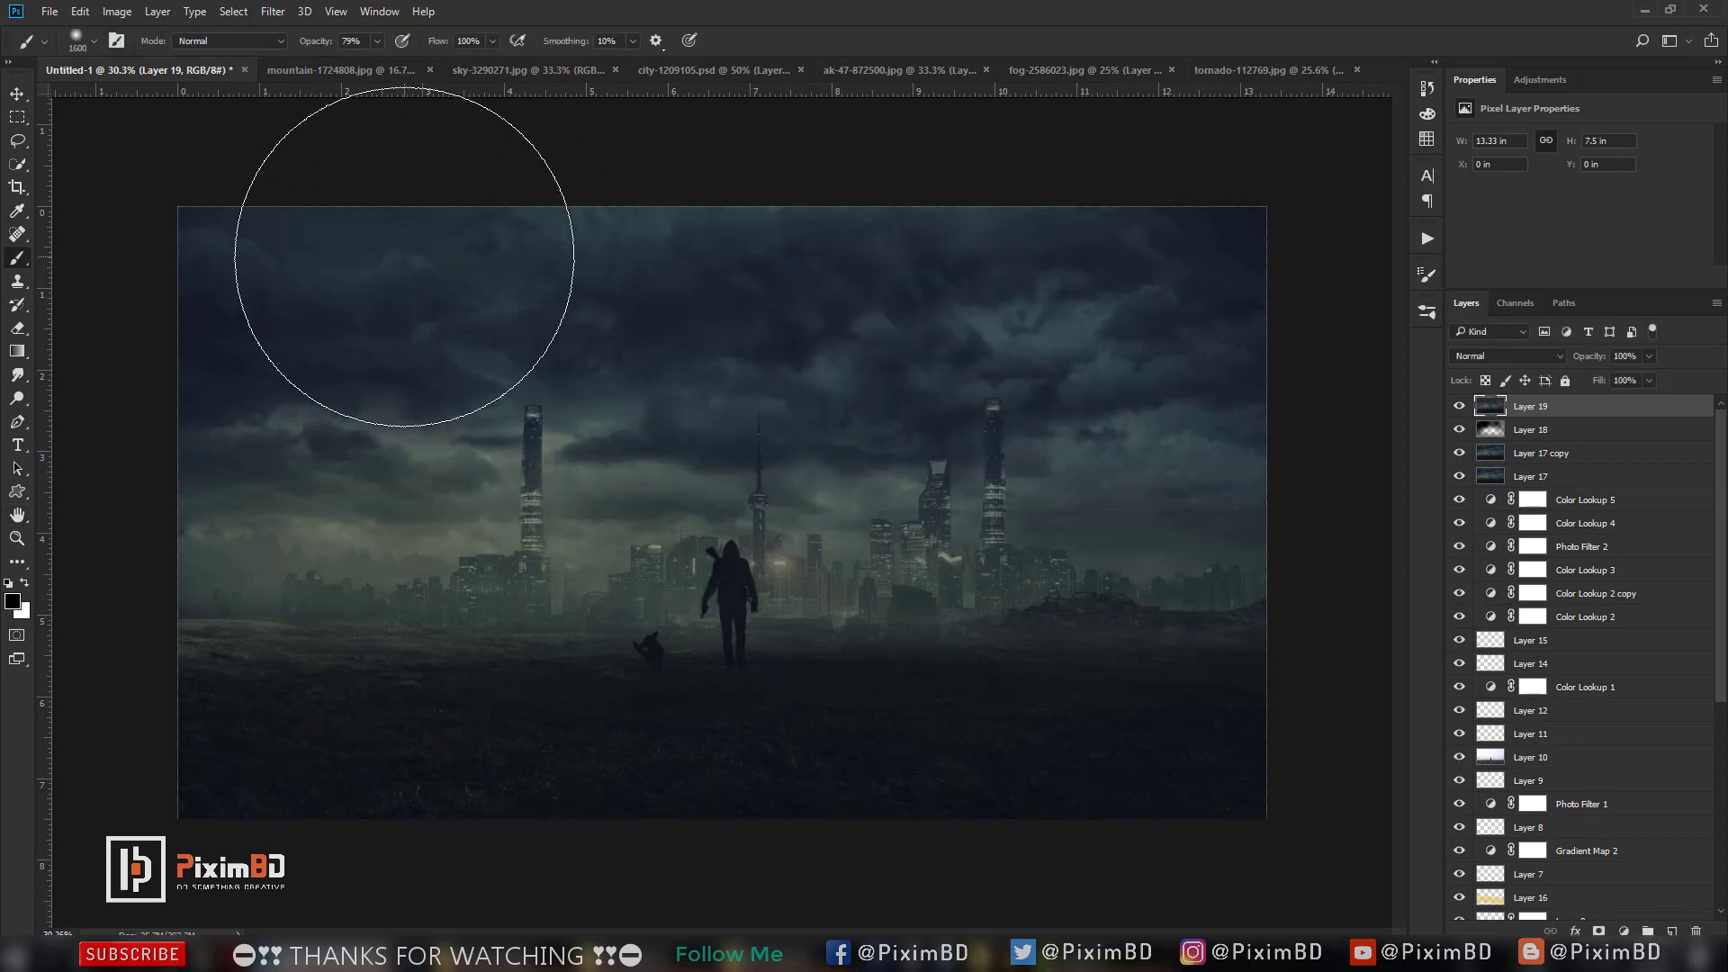
Start a Levels grade: RGB black input 3, midtones about 1.13, lifted blue shadow output.
left_click(116, 11)
mouse_move(144, 56)
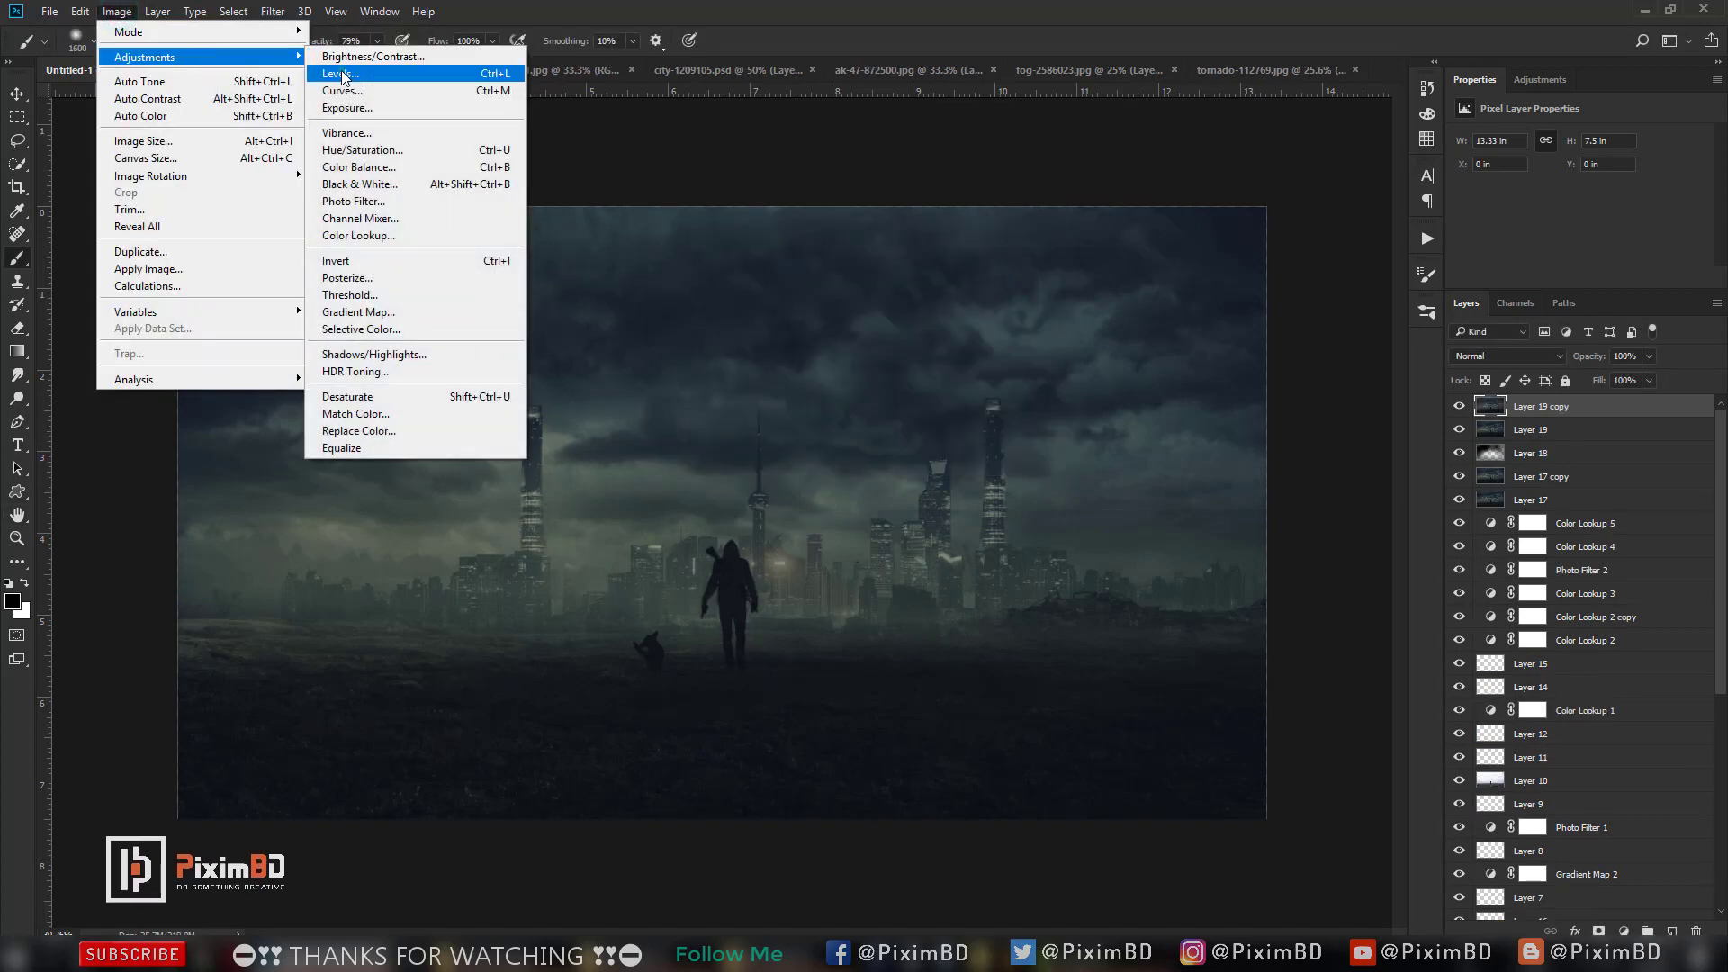
left_click(341, 69)
left_click_drag(1293, 359, 1288, 360)
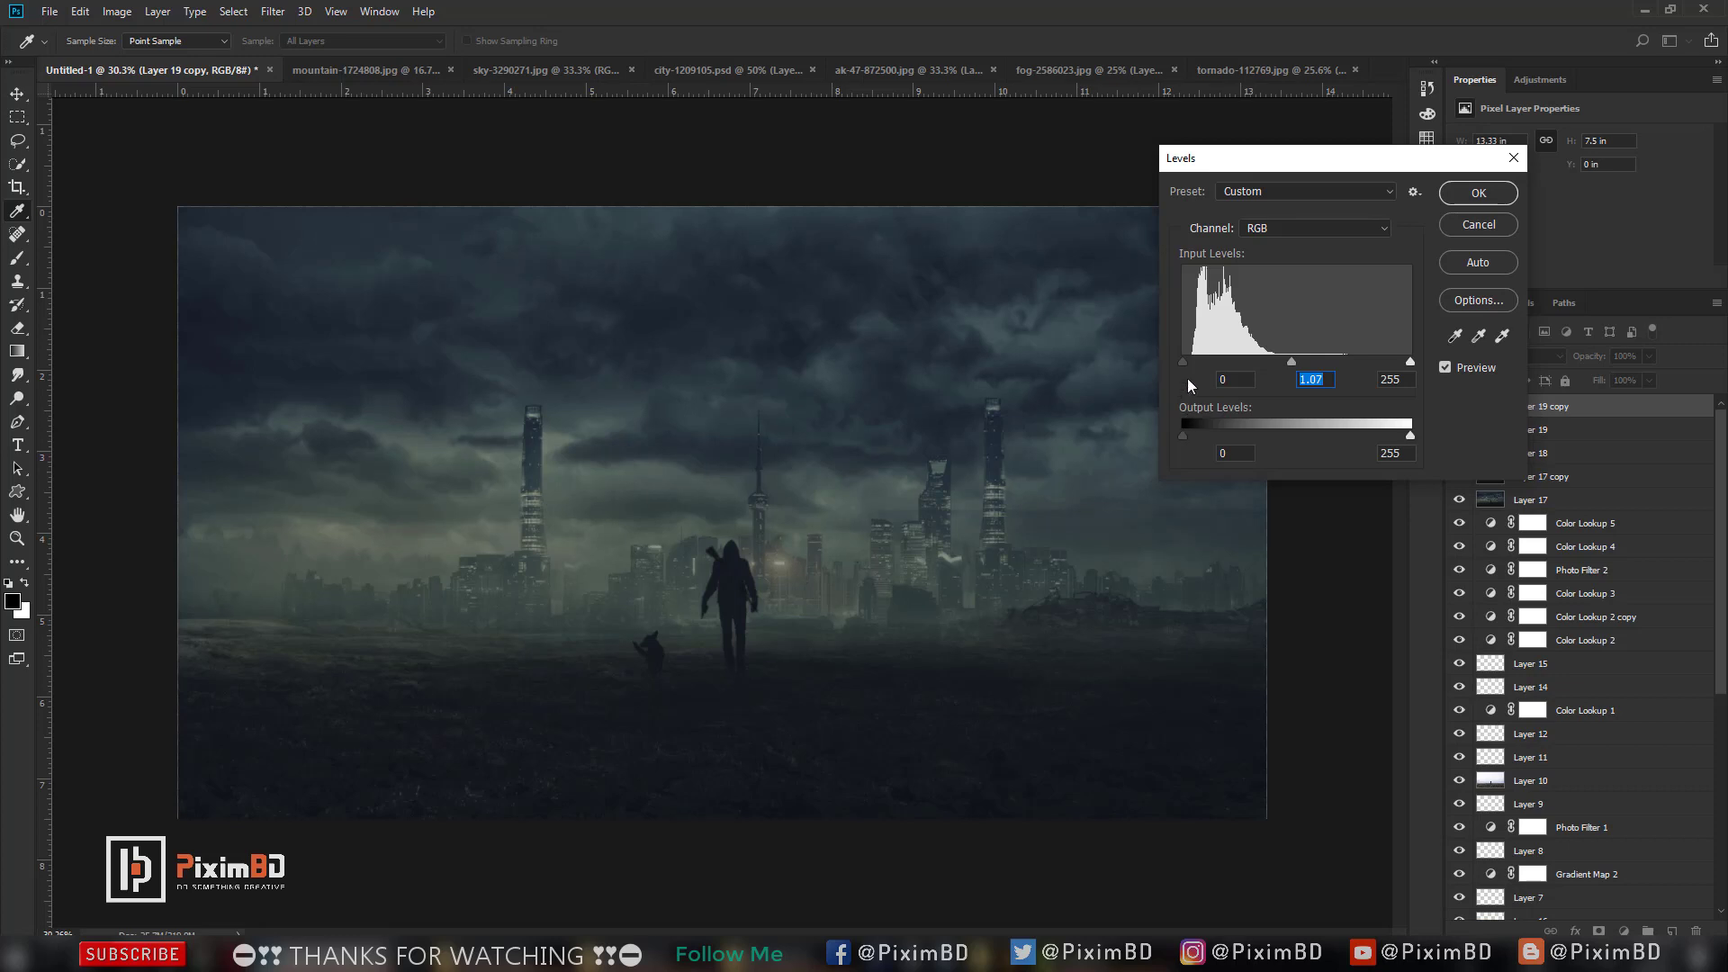
left_click_drag(1184, 360, 1187, 360)
left_click_drag(1291, 360, 1288, 361)
left_click(1293, 228)
left_click(1256, 283)
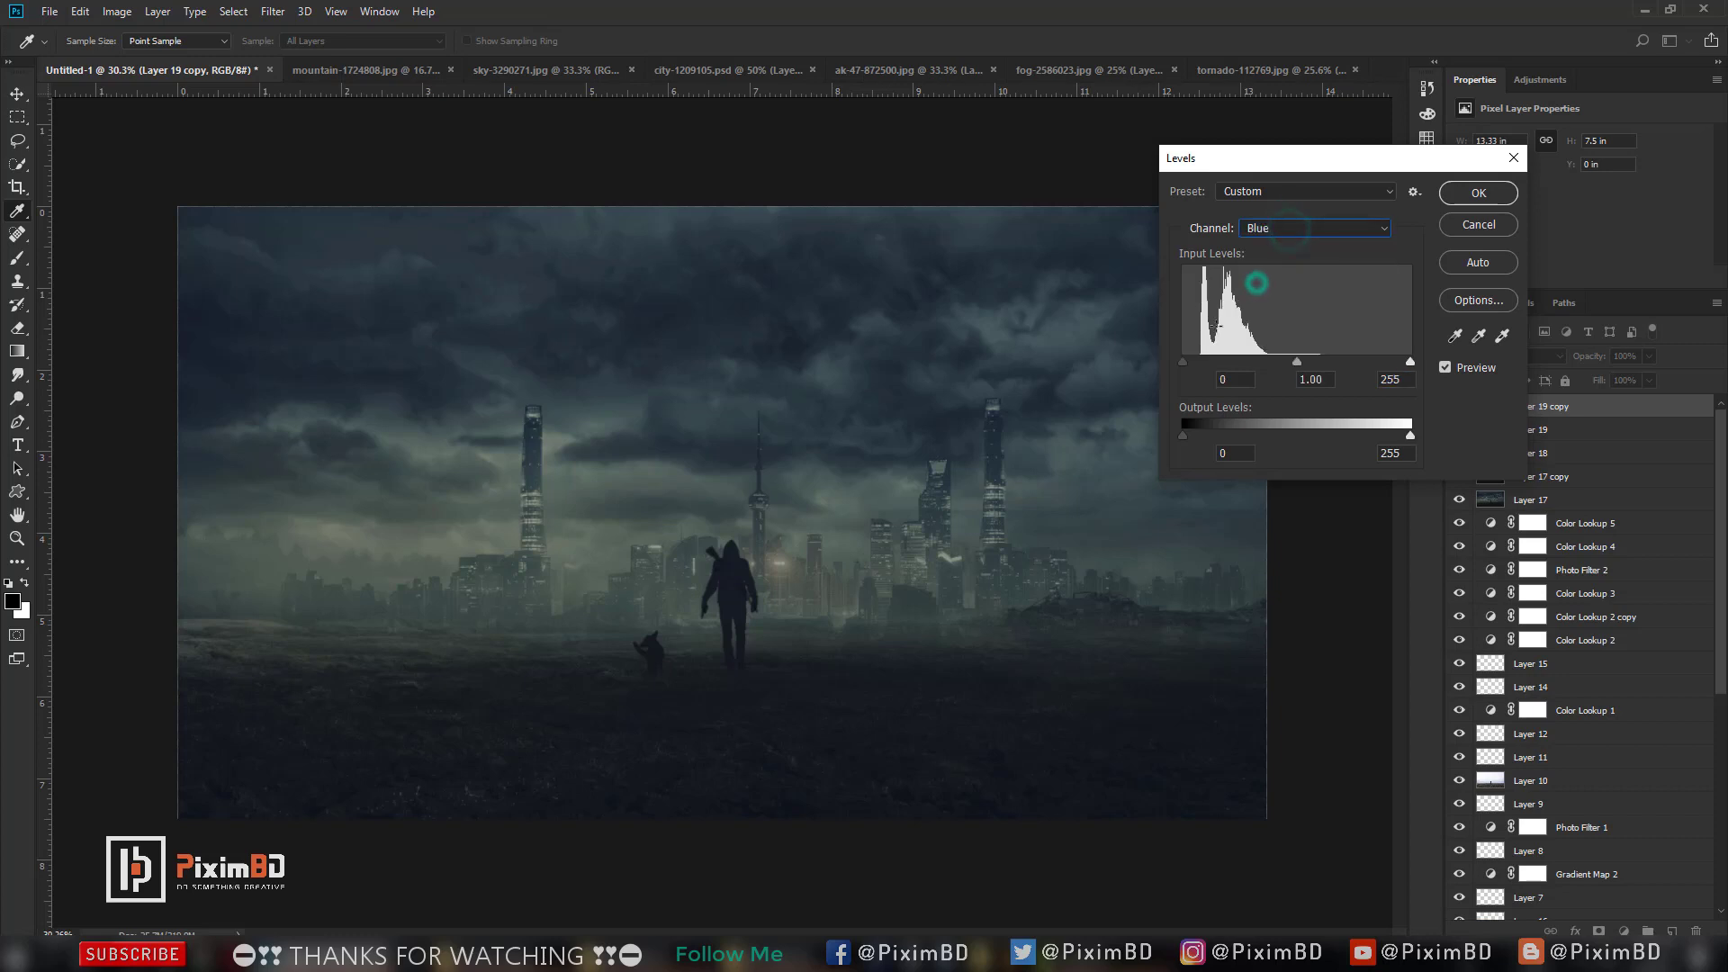
left_click_drag(1183, 435, 1190, 435)
Lift red shadow output to 4, warm red midtones, set RGB midtones 1.15 and white output 252, then apply Levels.
left_click(1305, 227)
left_click(1276, 258)
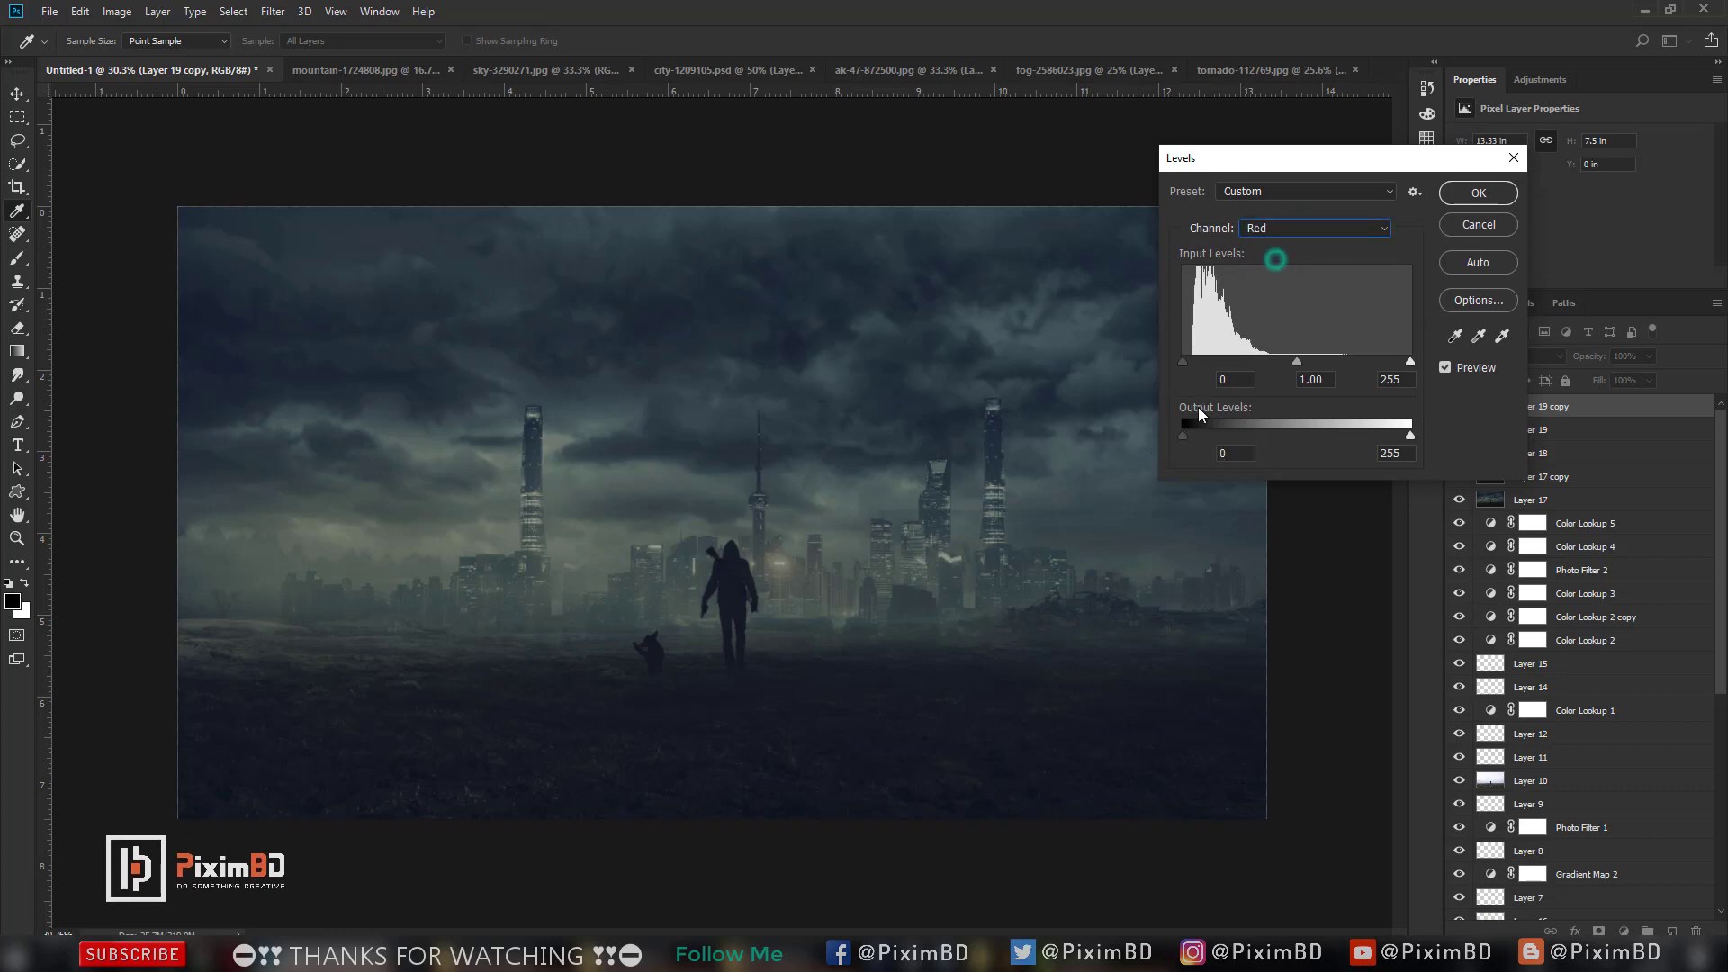
left_click_drag(1184, 434, 1188, 436)
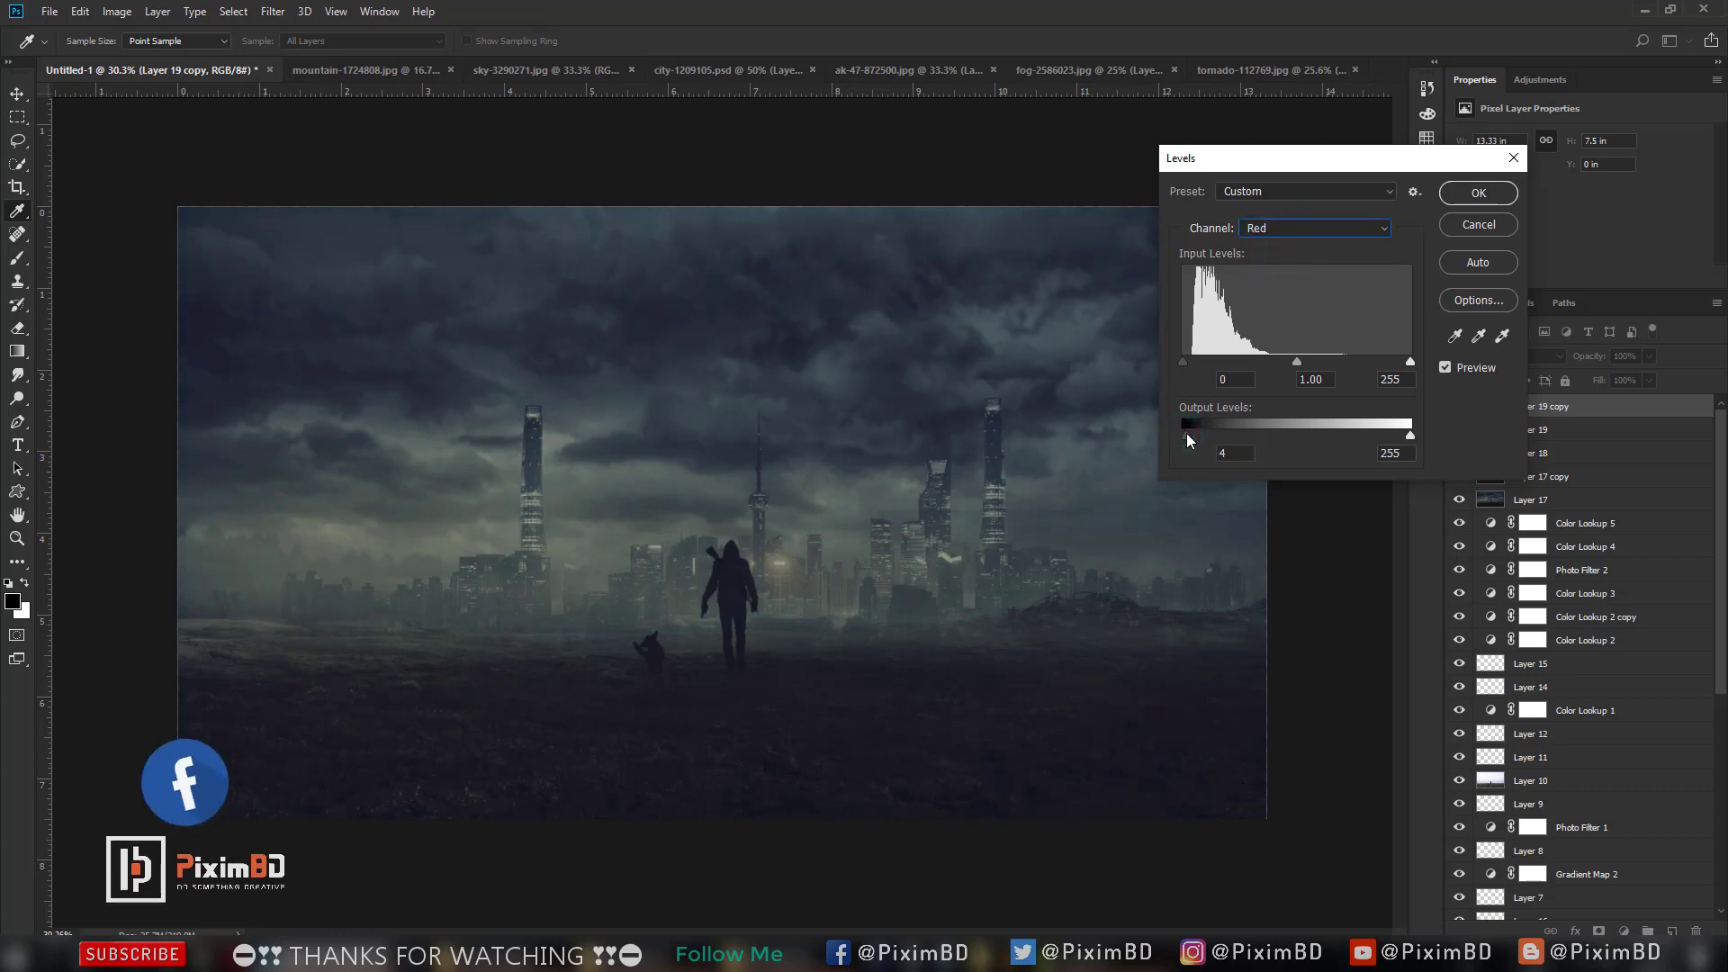
left_click_drag(1292, 360, 1292, 363)
left_click(1295, 227)
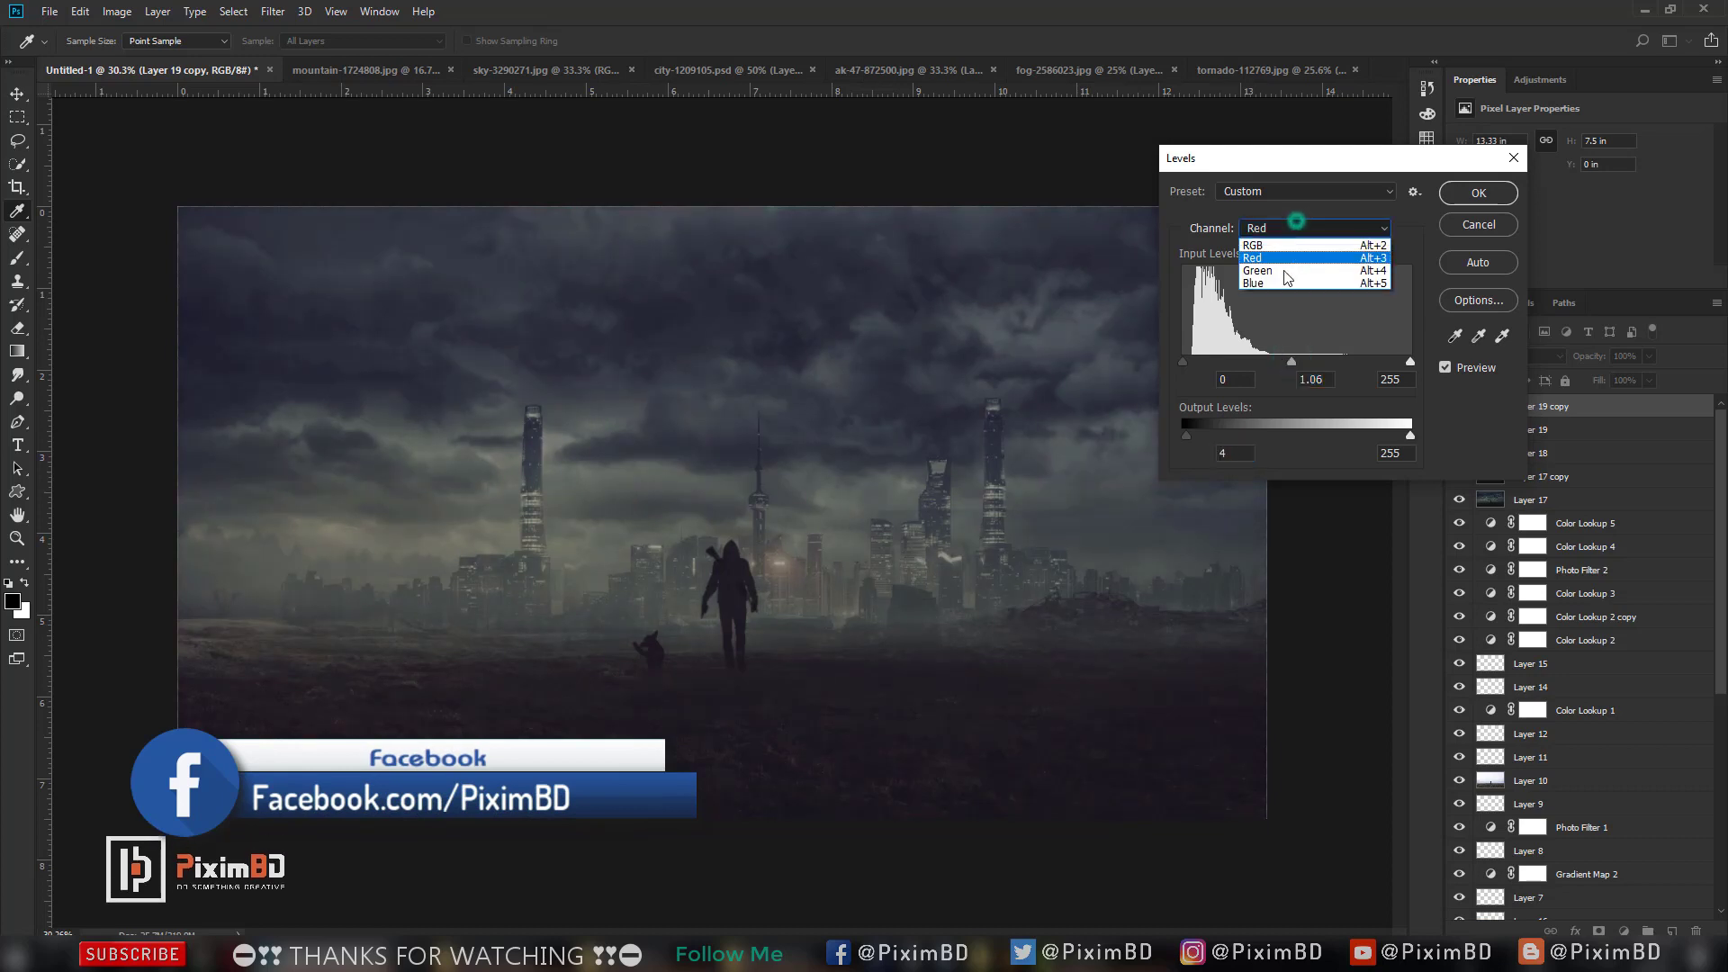
left_click(1278, 283)
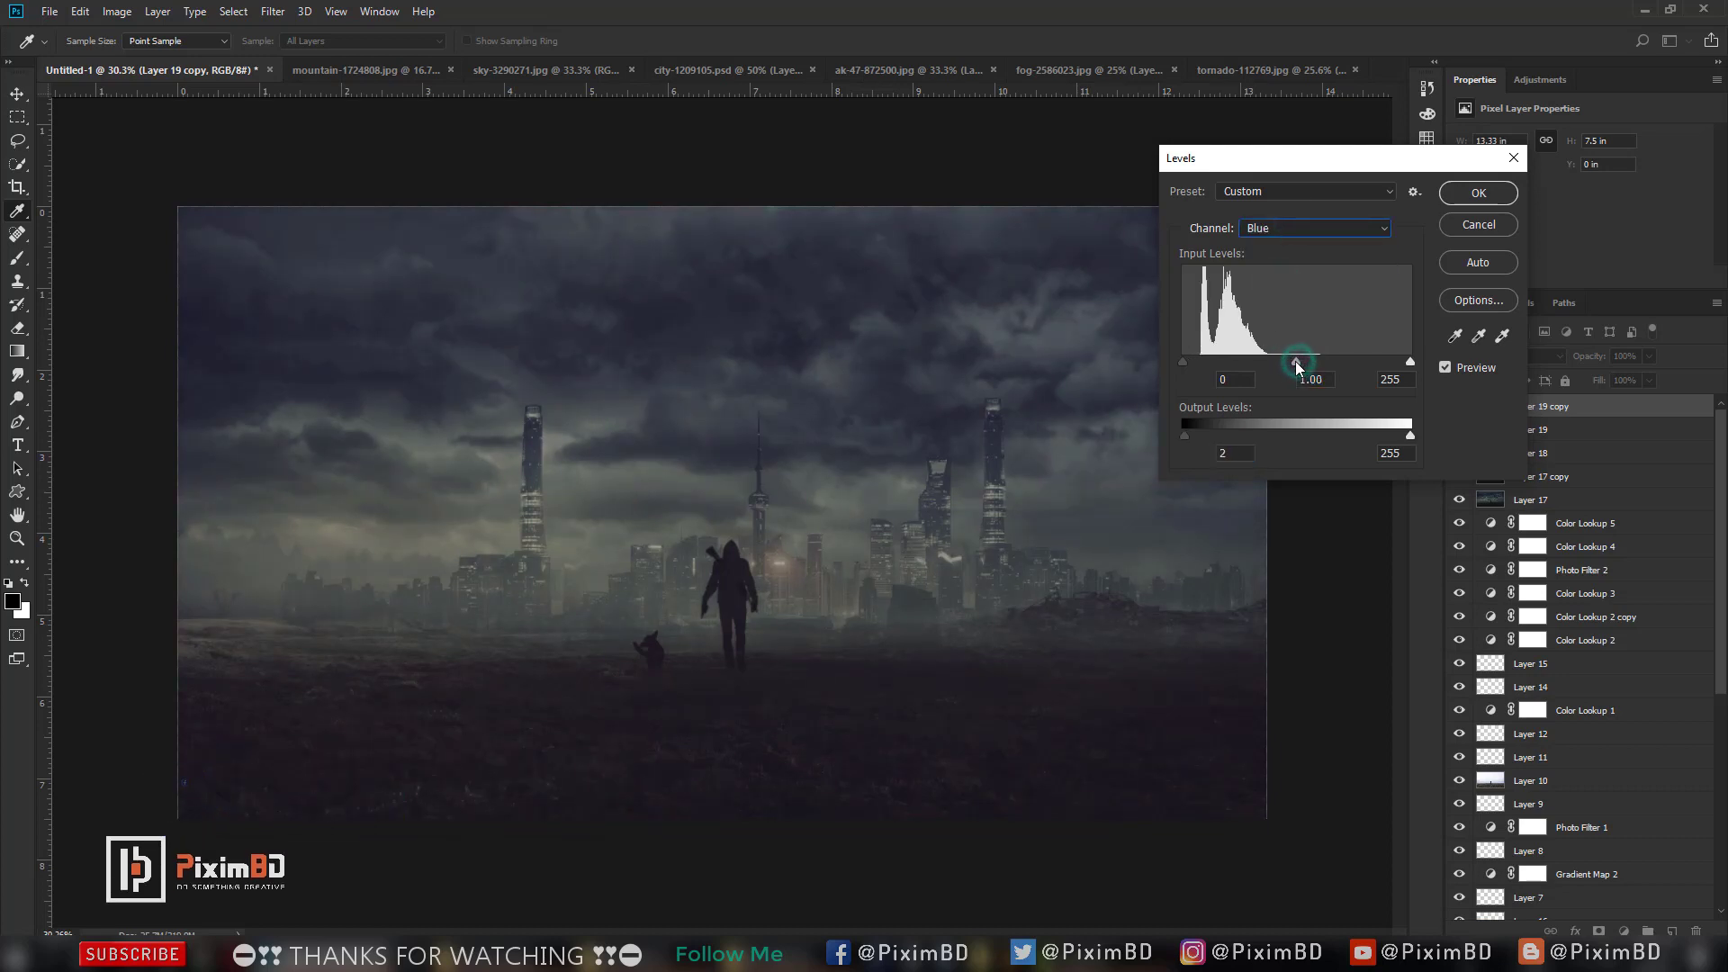
left_click(1286, 230)
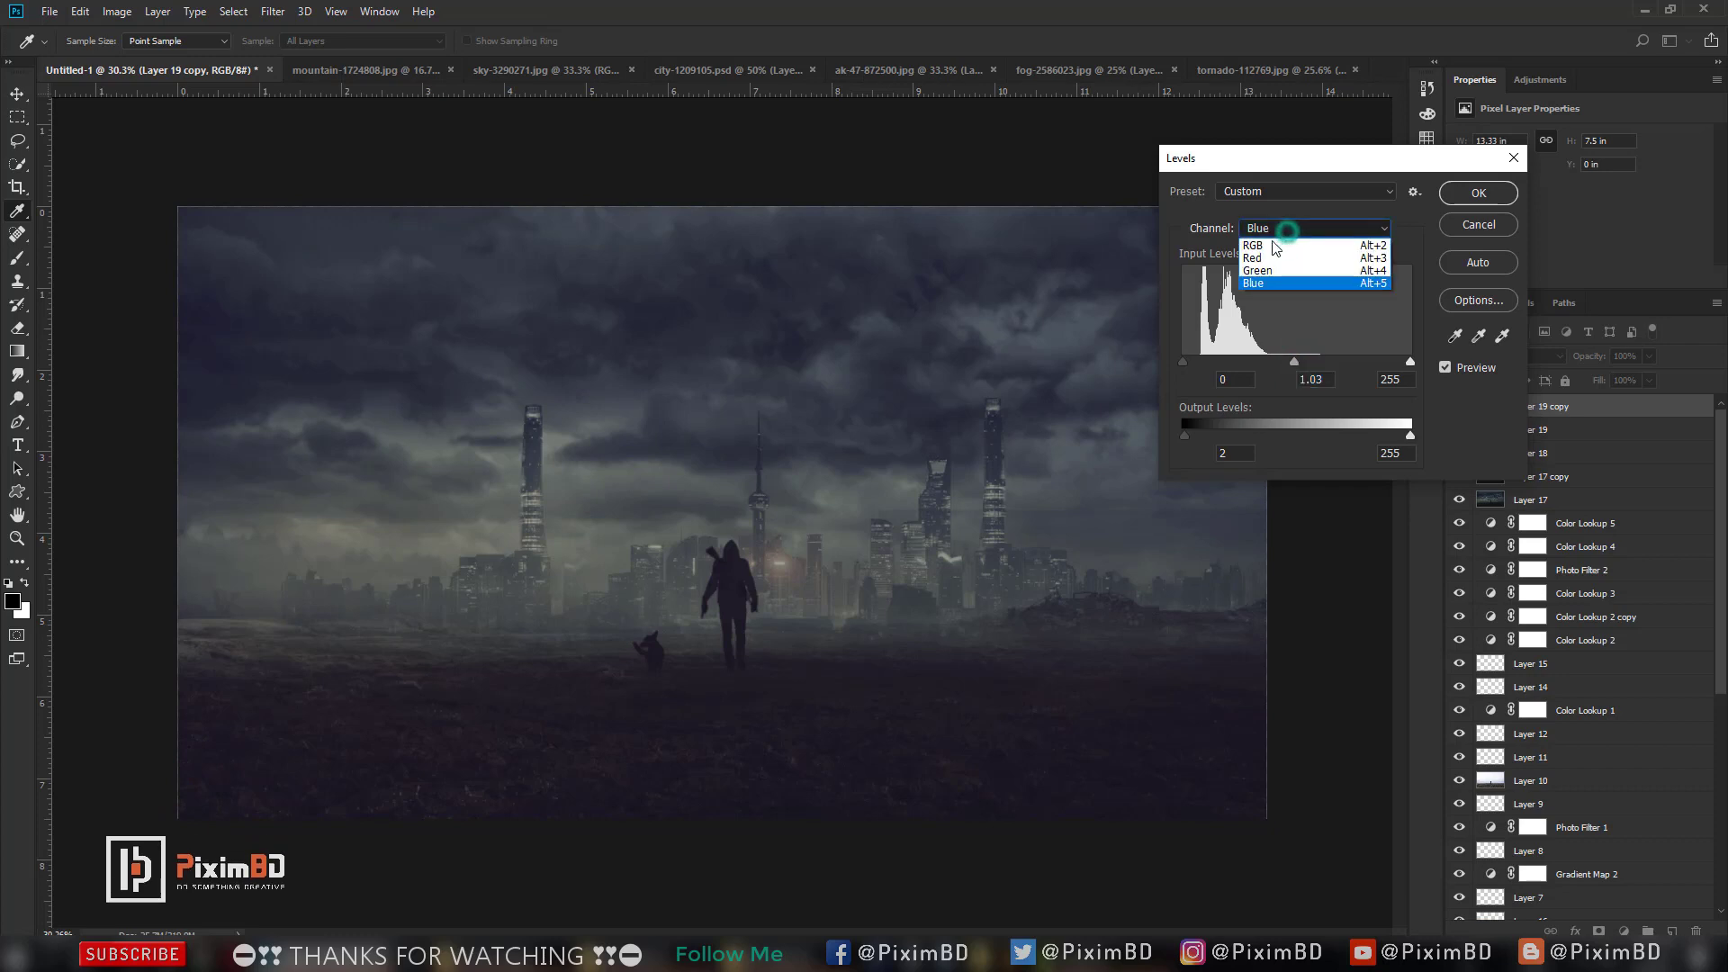
left_click_drag(1284, 362, 1282, 363)
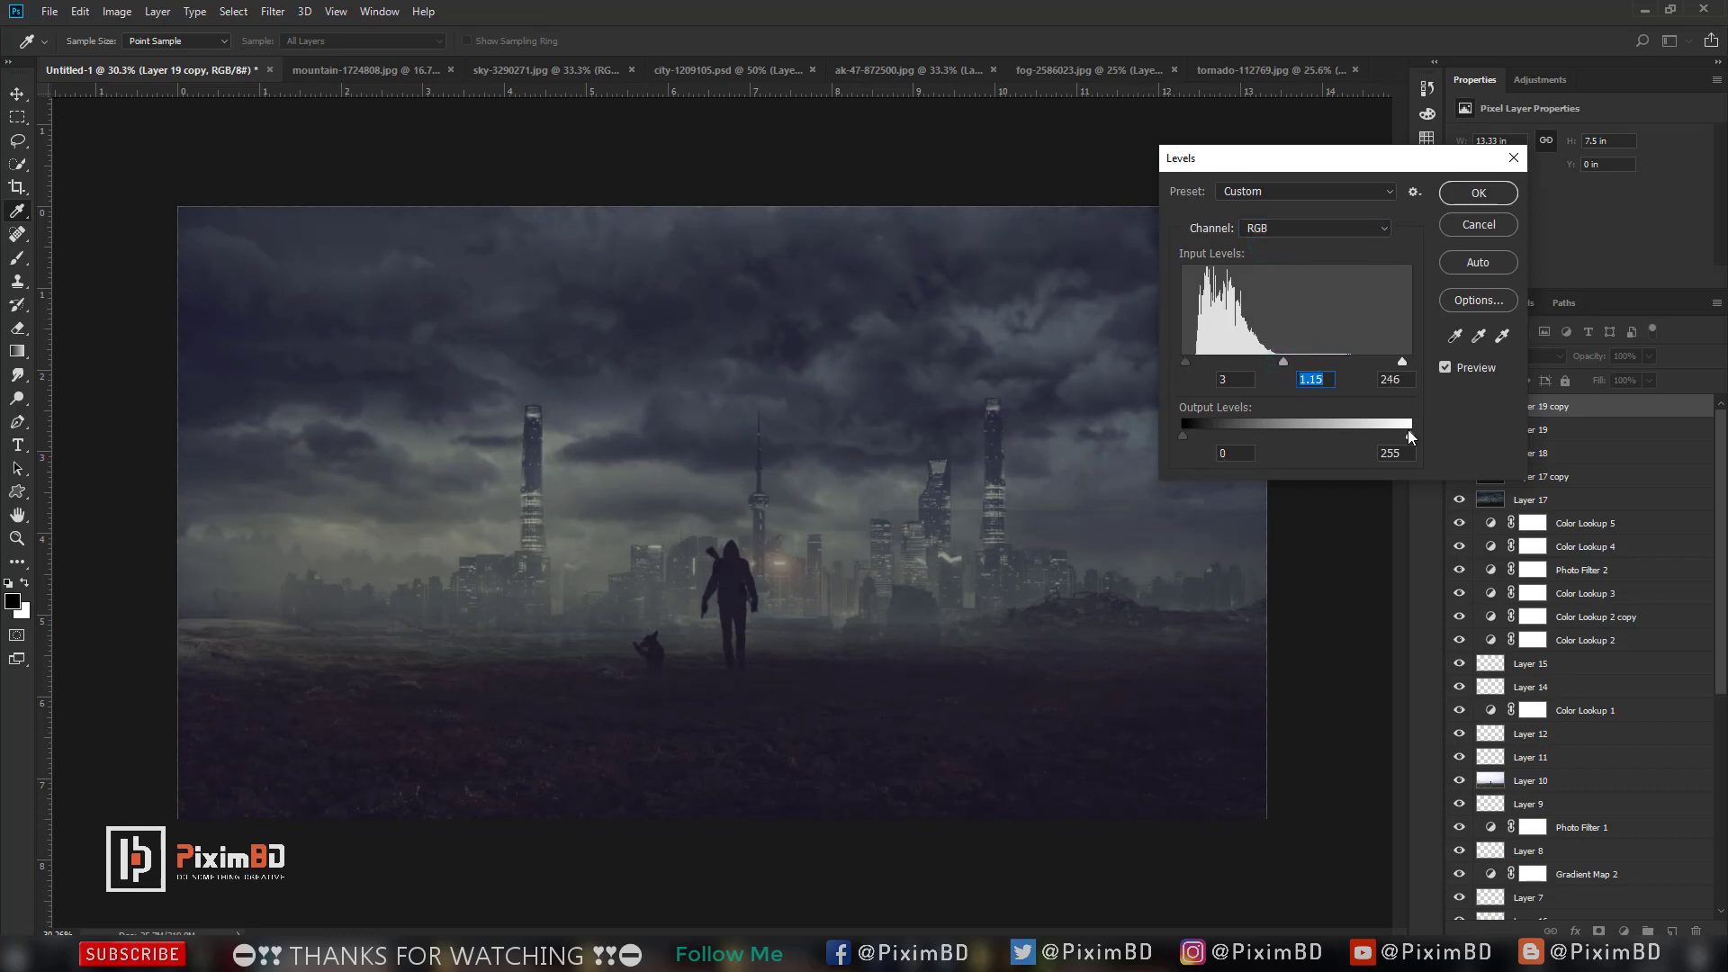
left_click_drag(1409, 436, 1407, 435)
left_click(1445, 368)
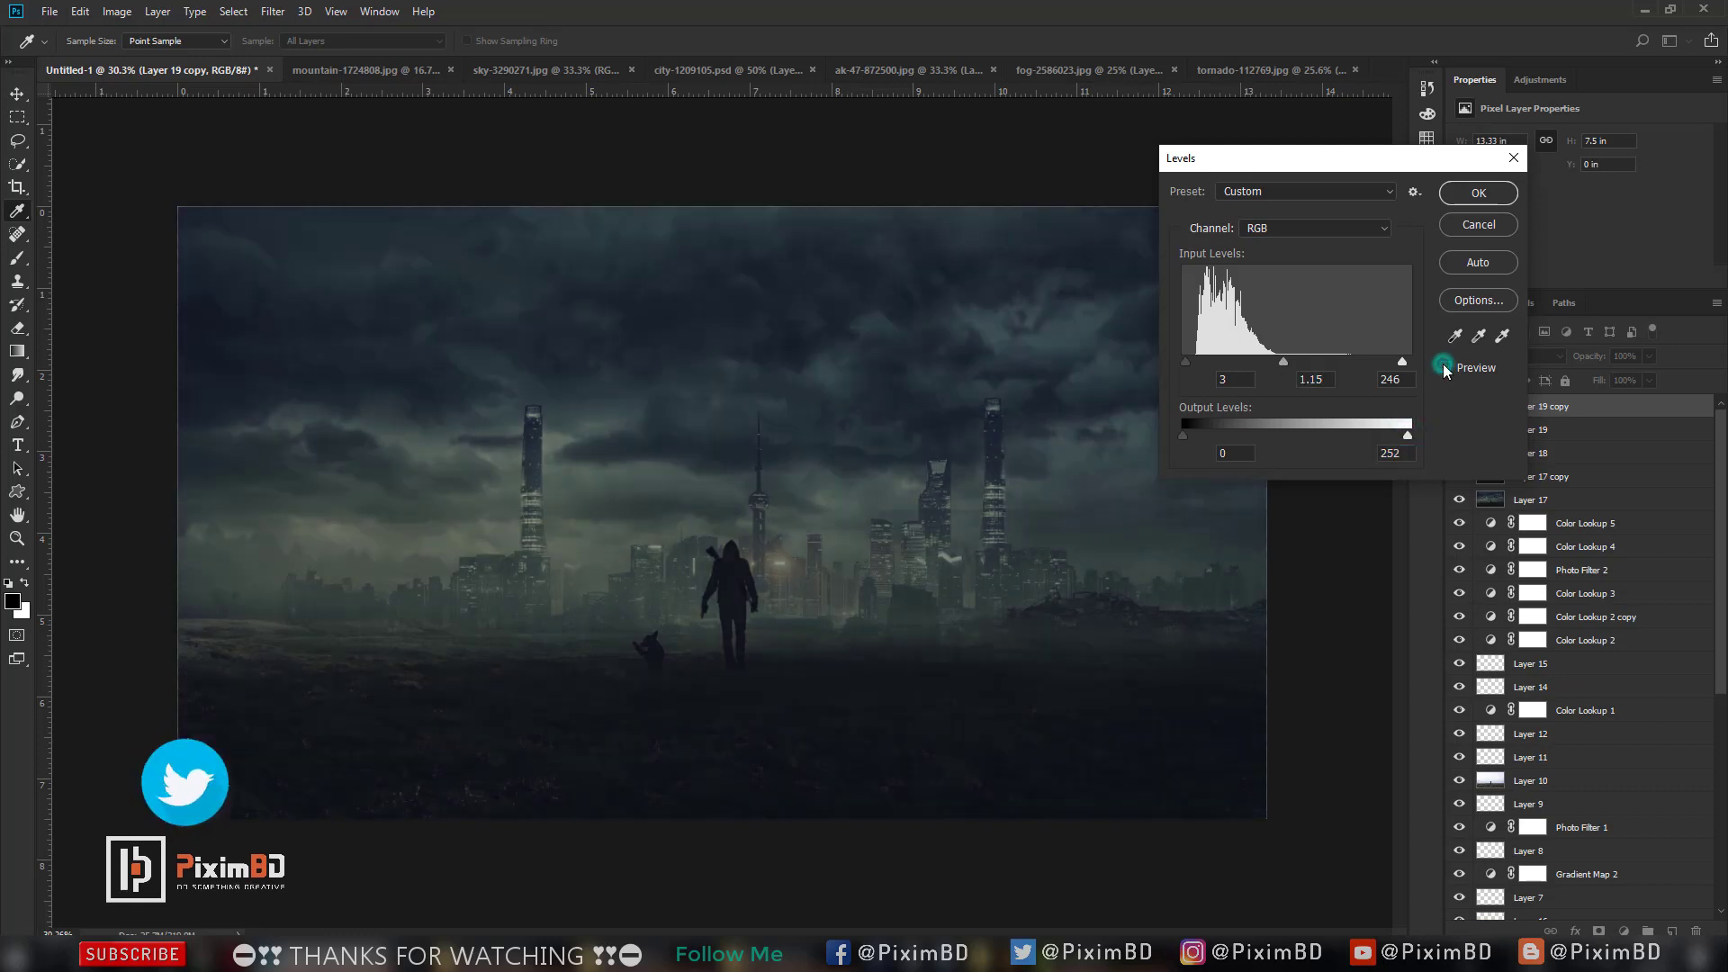
key("Return")
Select the brush, zoom out, and set Layer 19 copy opacity to 77%.
key("b")
key("ctrl+minus")
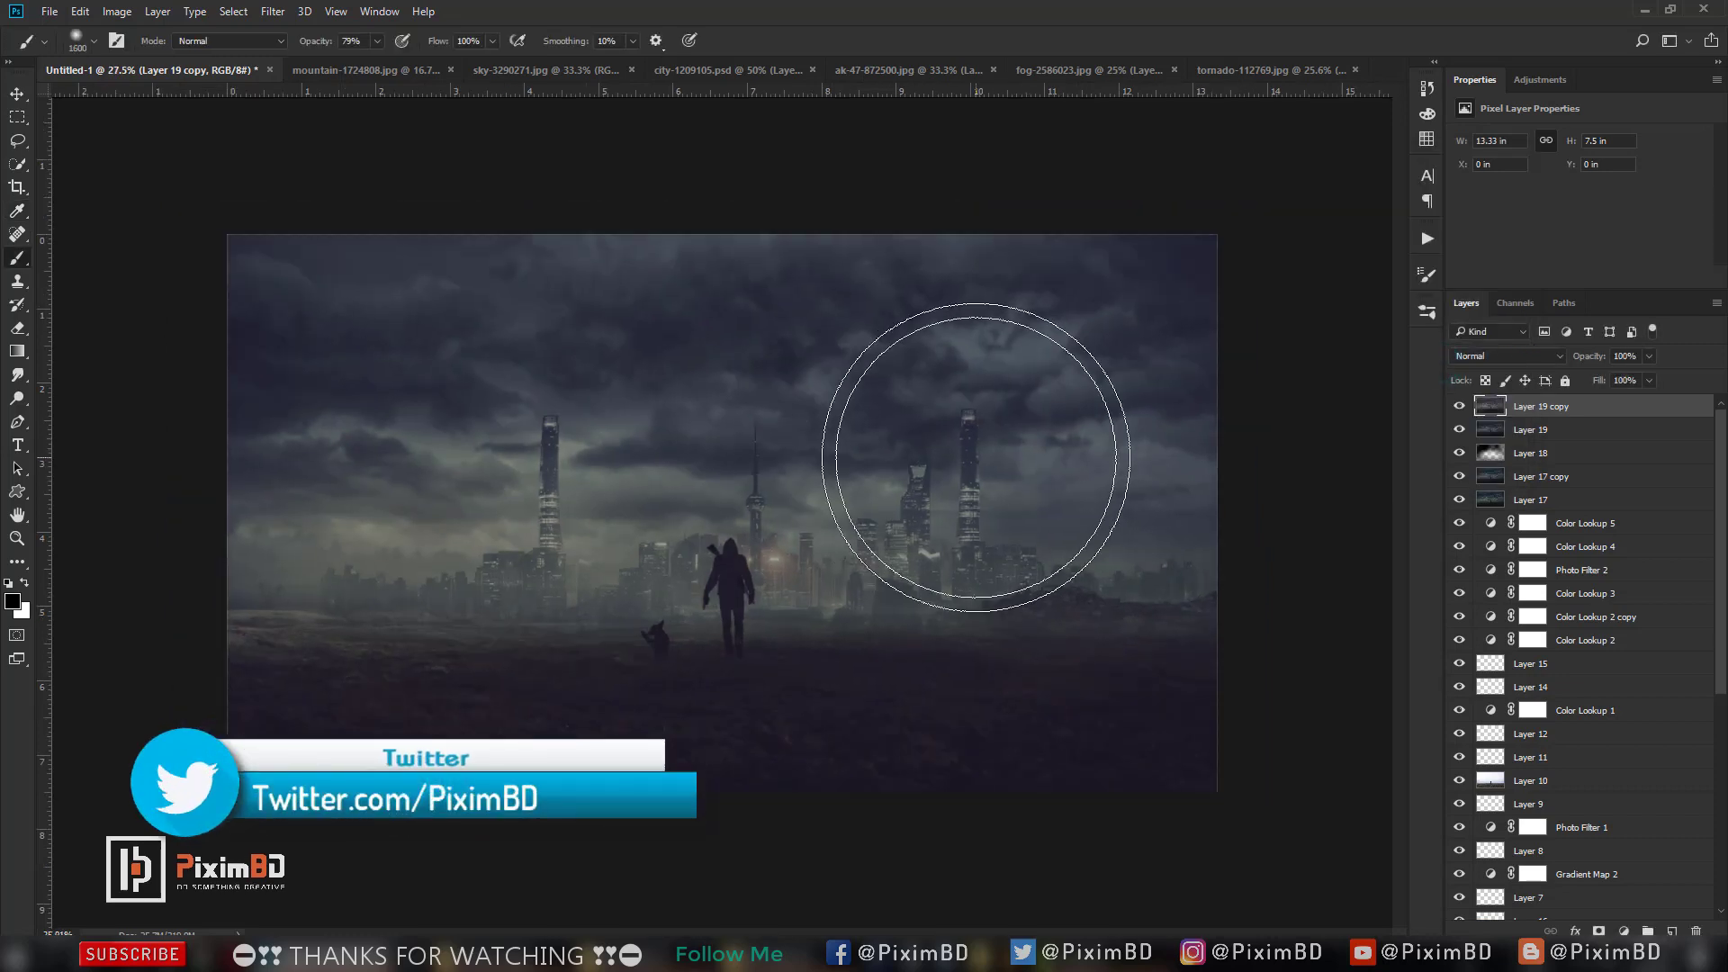
left_click(1633, 356)
type("77")
key("Return")
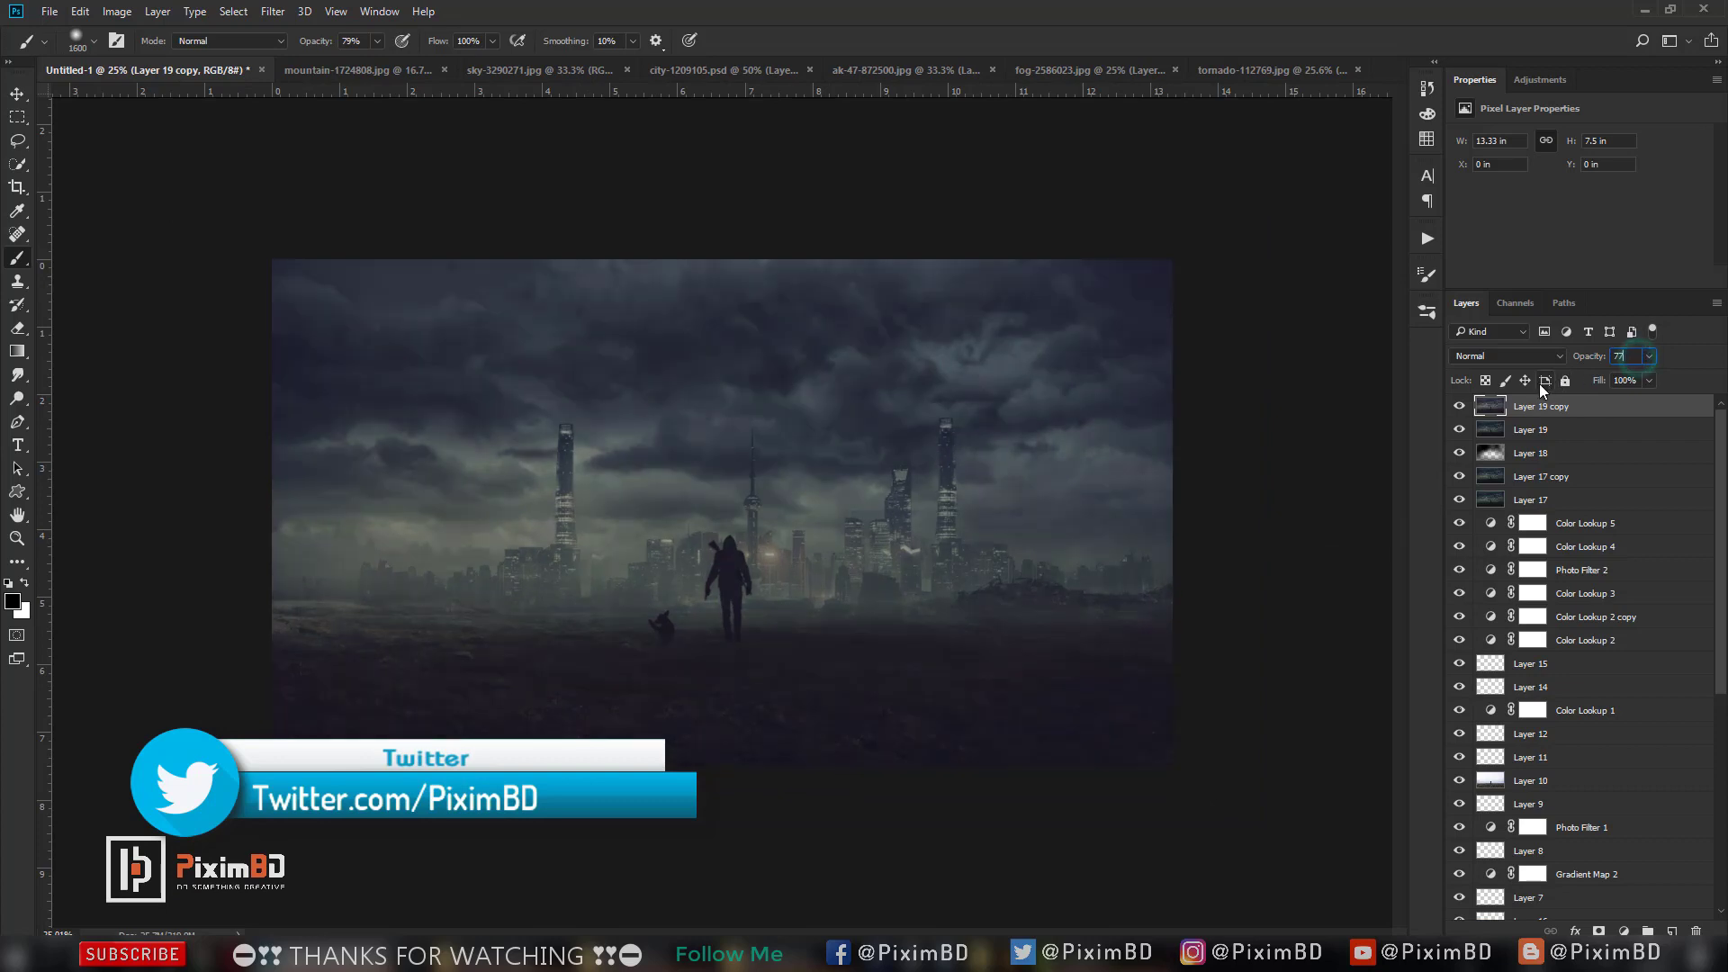
scroll(906, 423, "up", 2)
scroll(877, 457, "down", 1)
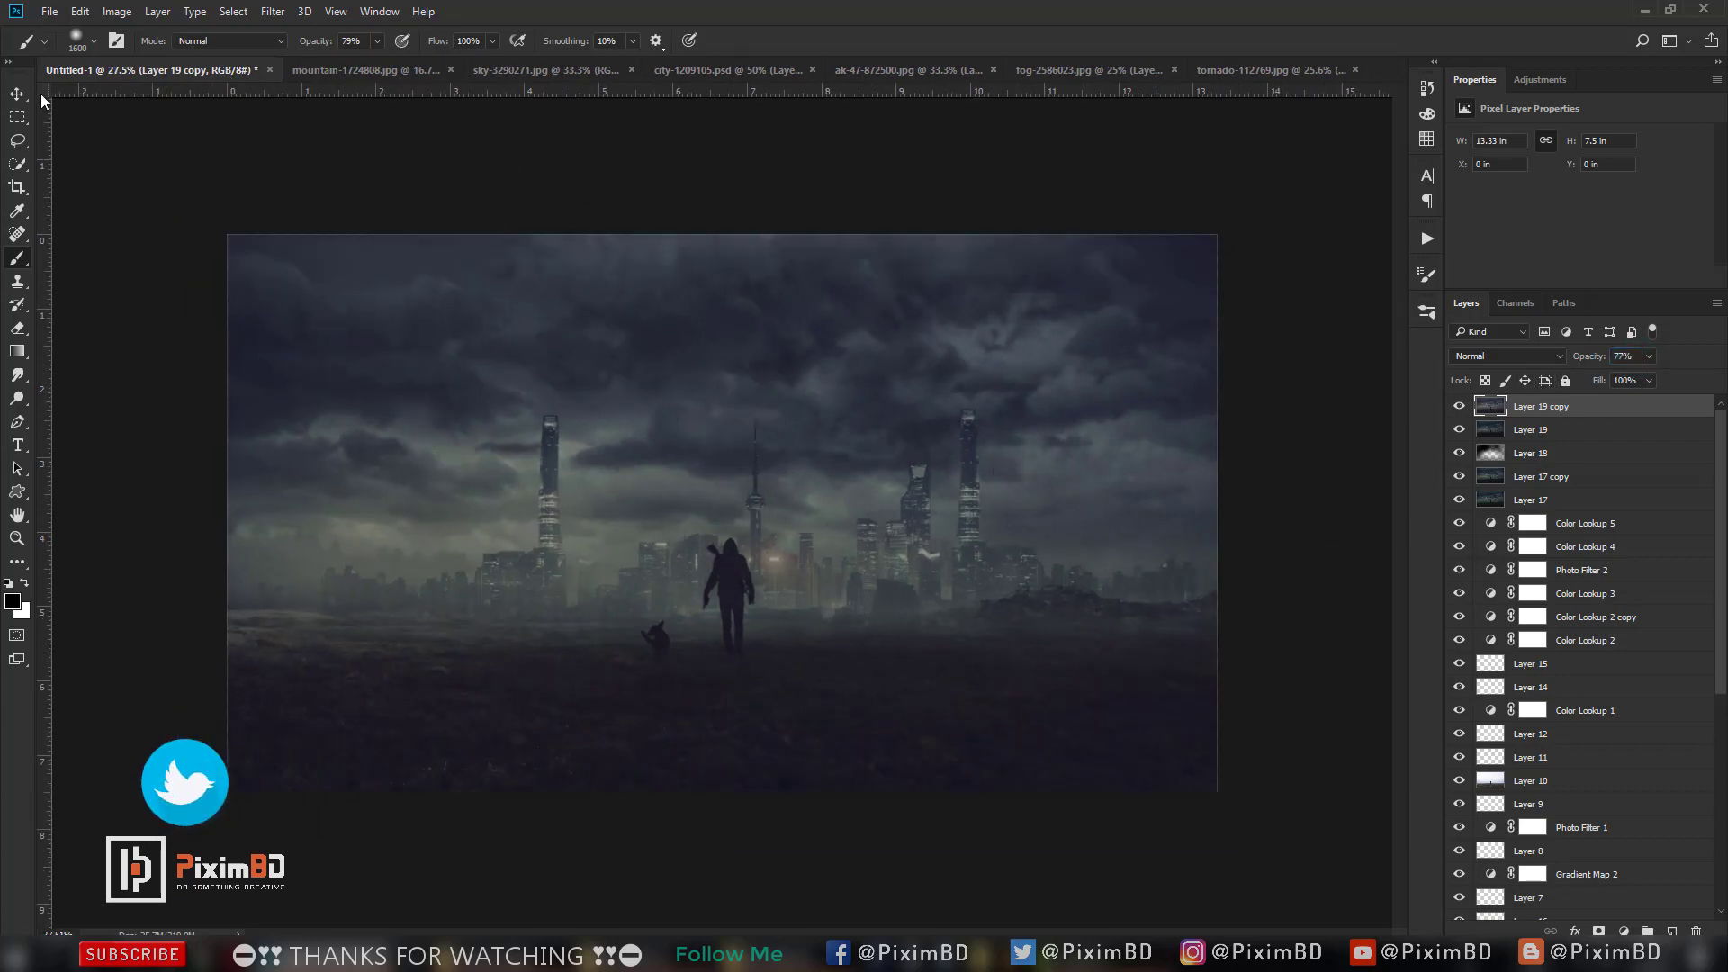
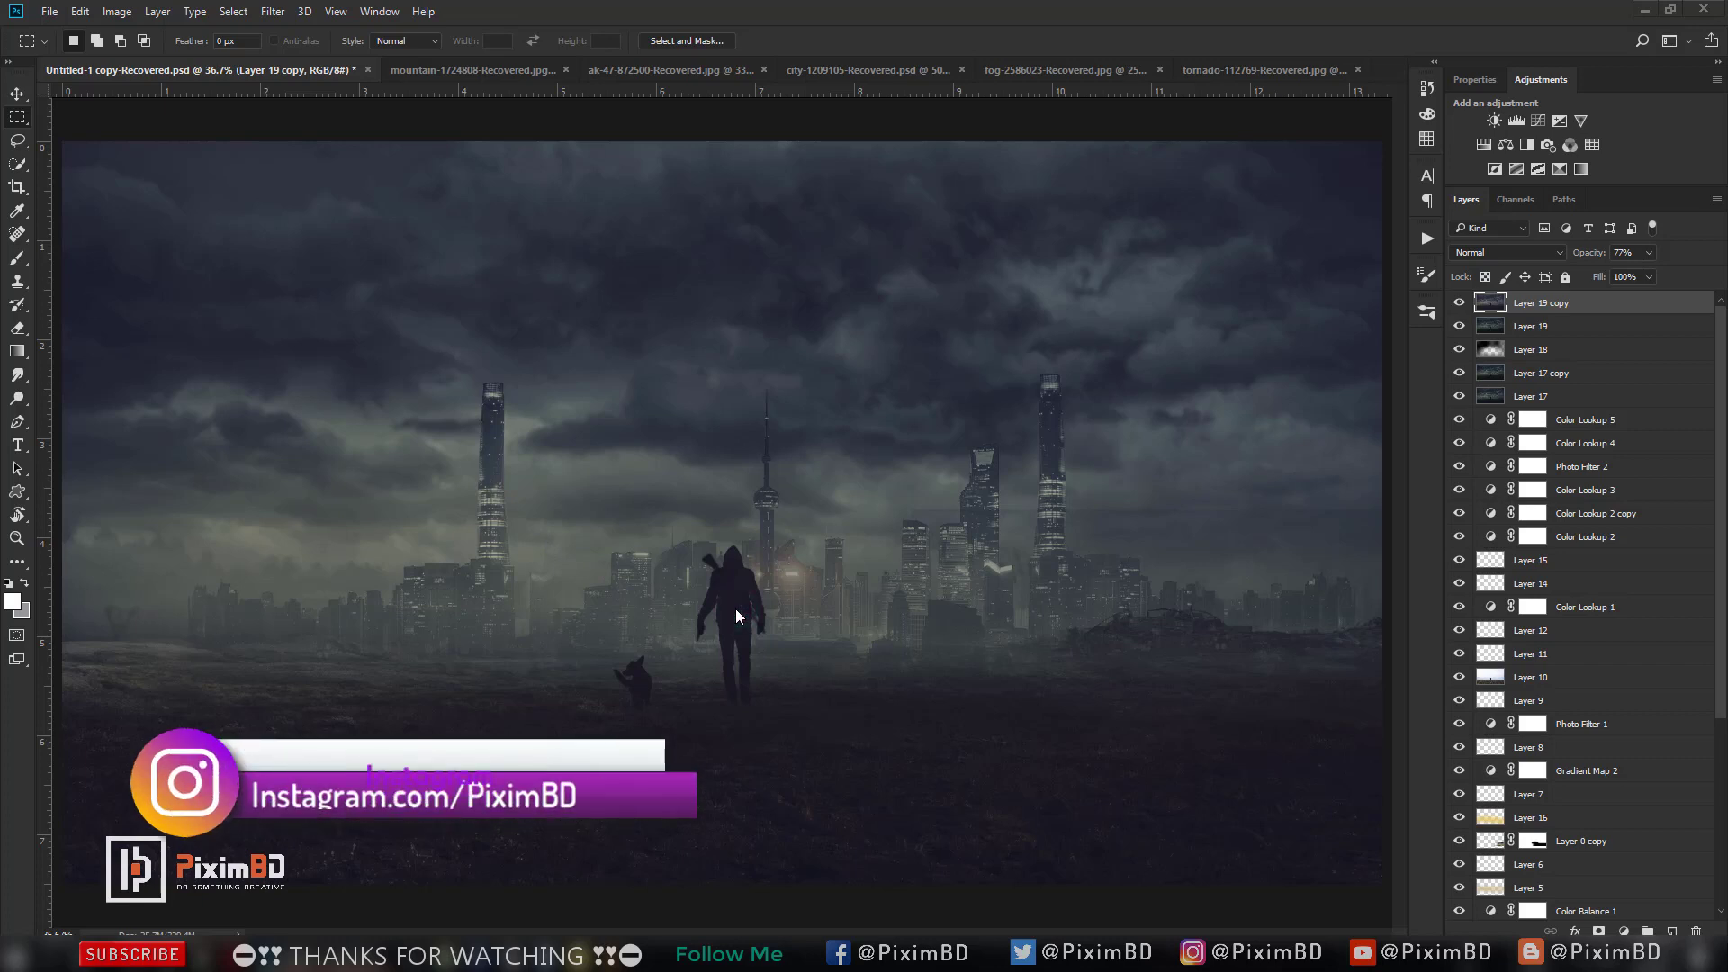
Stamp all visible layers into Layer 20 and run Apply Image on it.
scroll(736, 608, "down", 3)
scroll(736, 608, "up", 1)
scroll(736, 608, "up", 1)
scroll(746, 602, "up", 1)
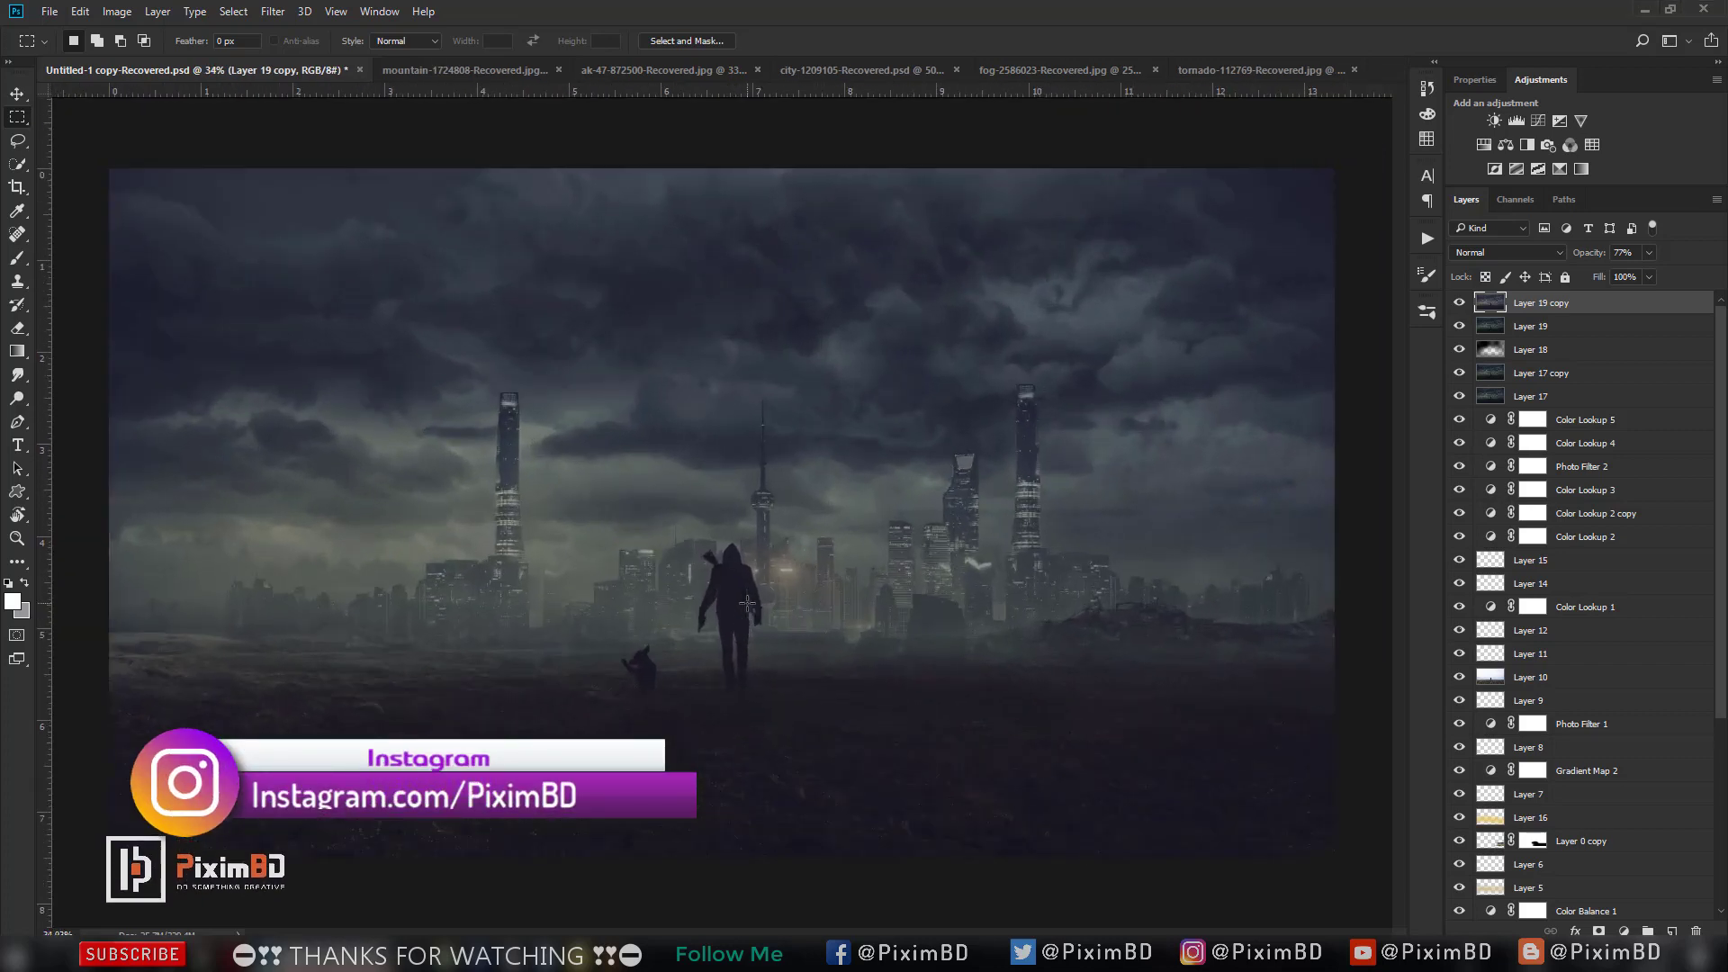
scroll(747, 602, "down", 1)
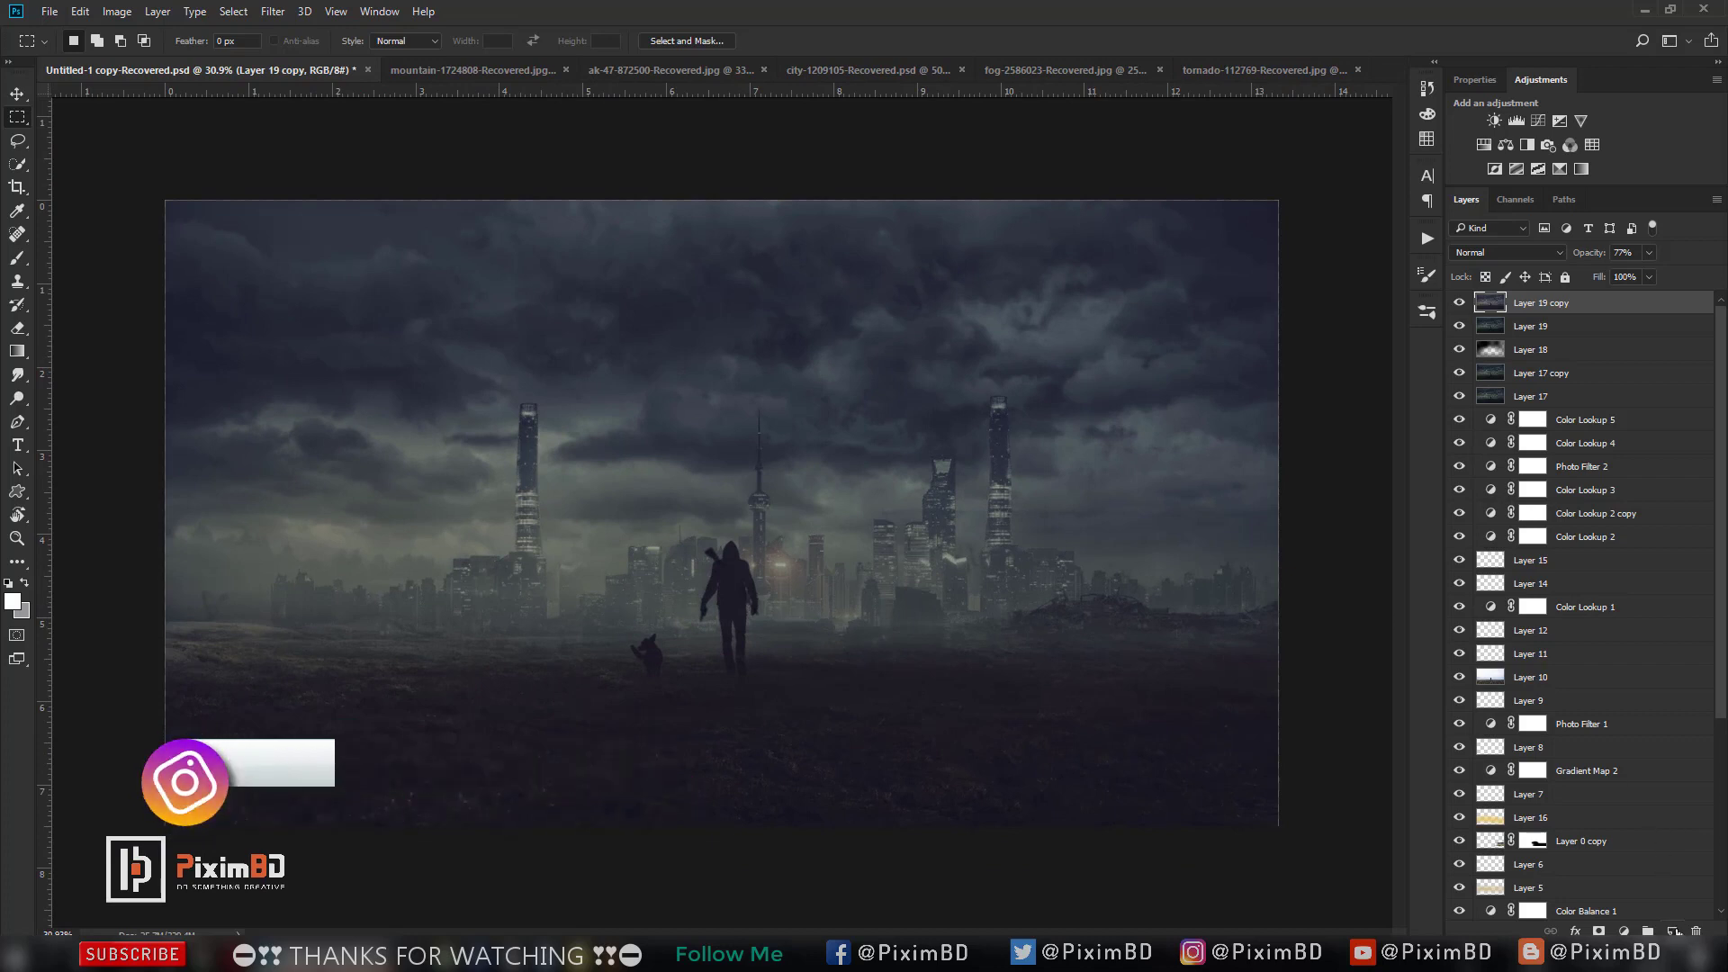
key("ctrl+shift+alt+e")
left_click(116, 11)
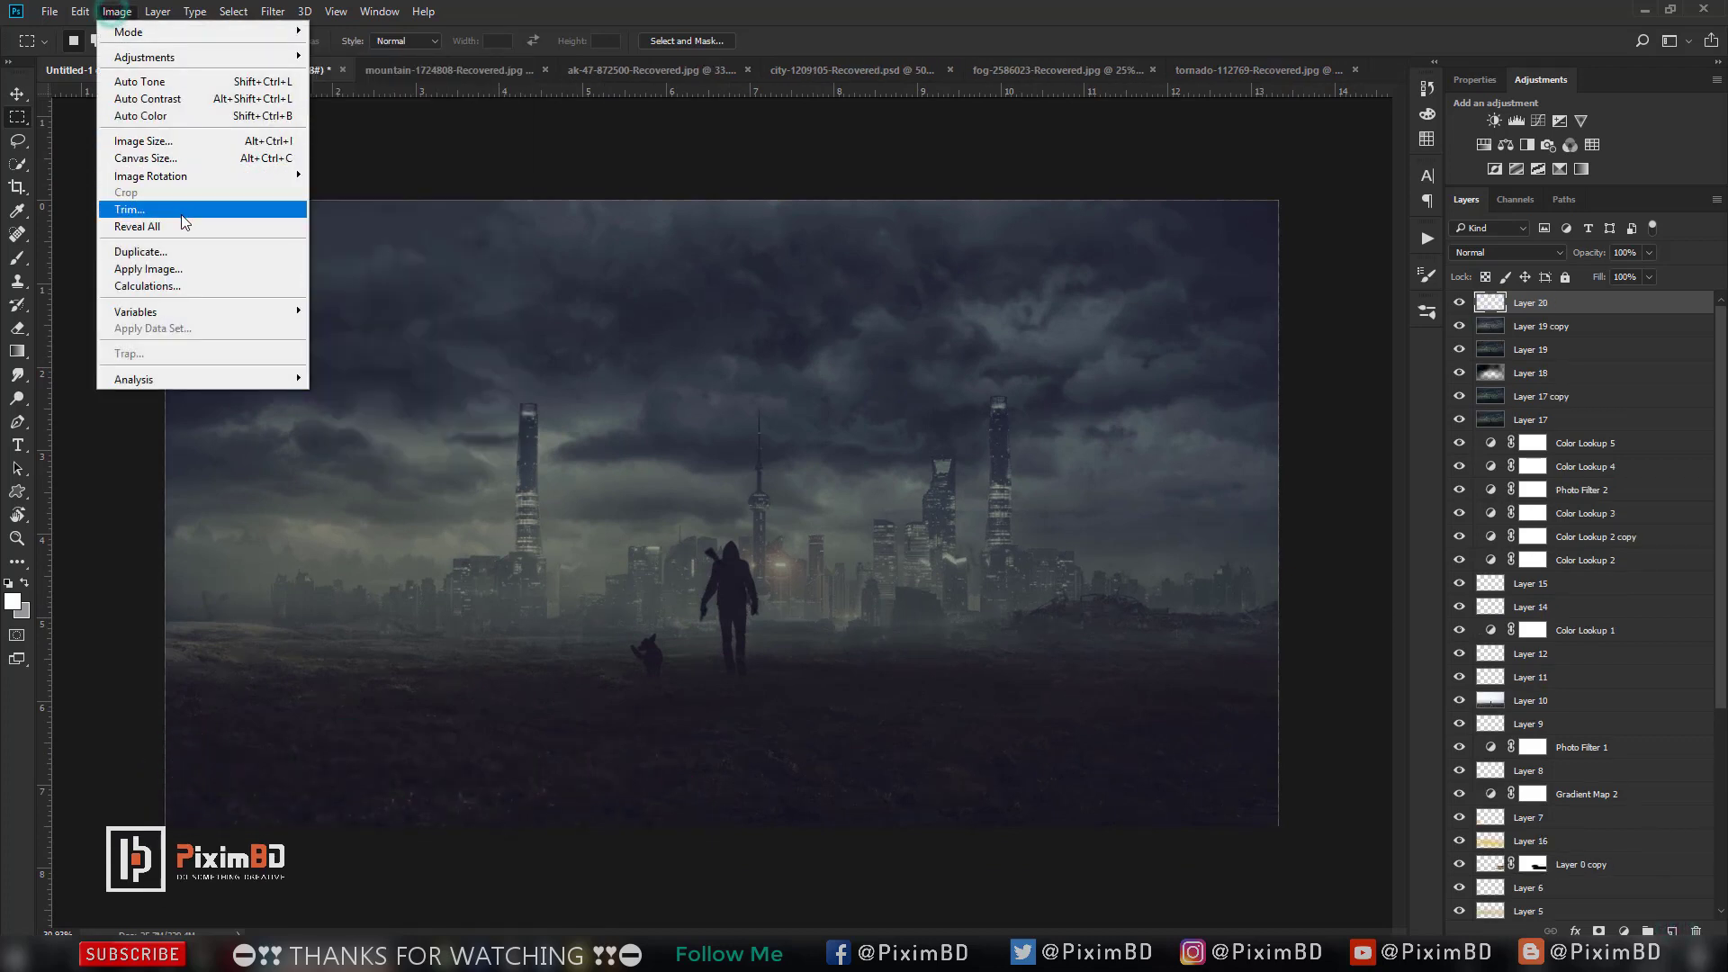
left_click(174, 268)
left_click(1025, 277)
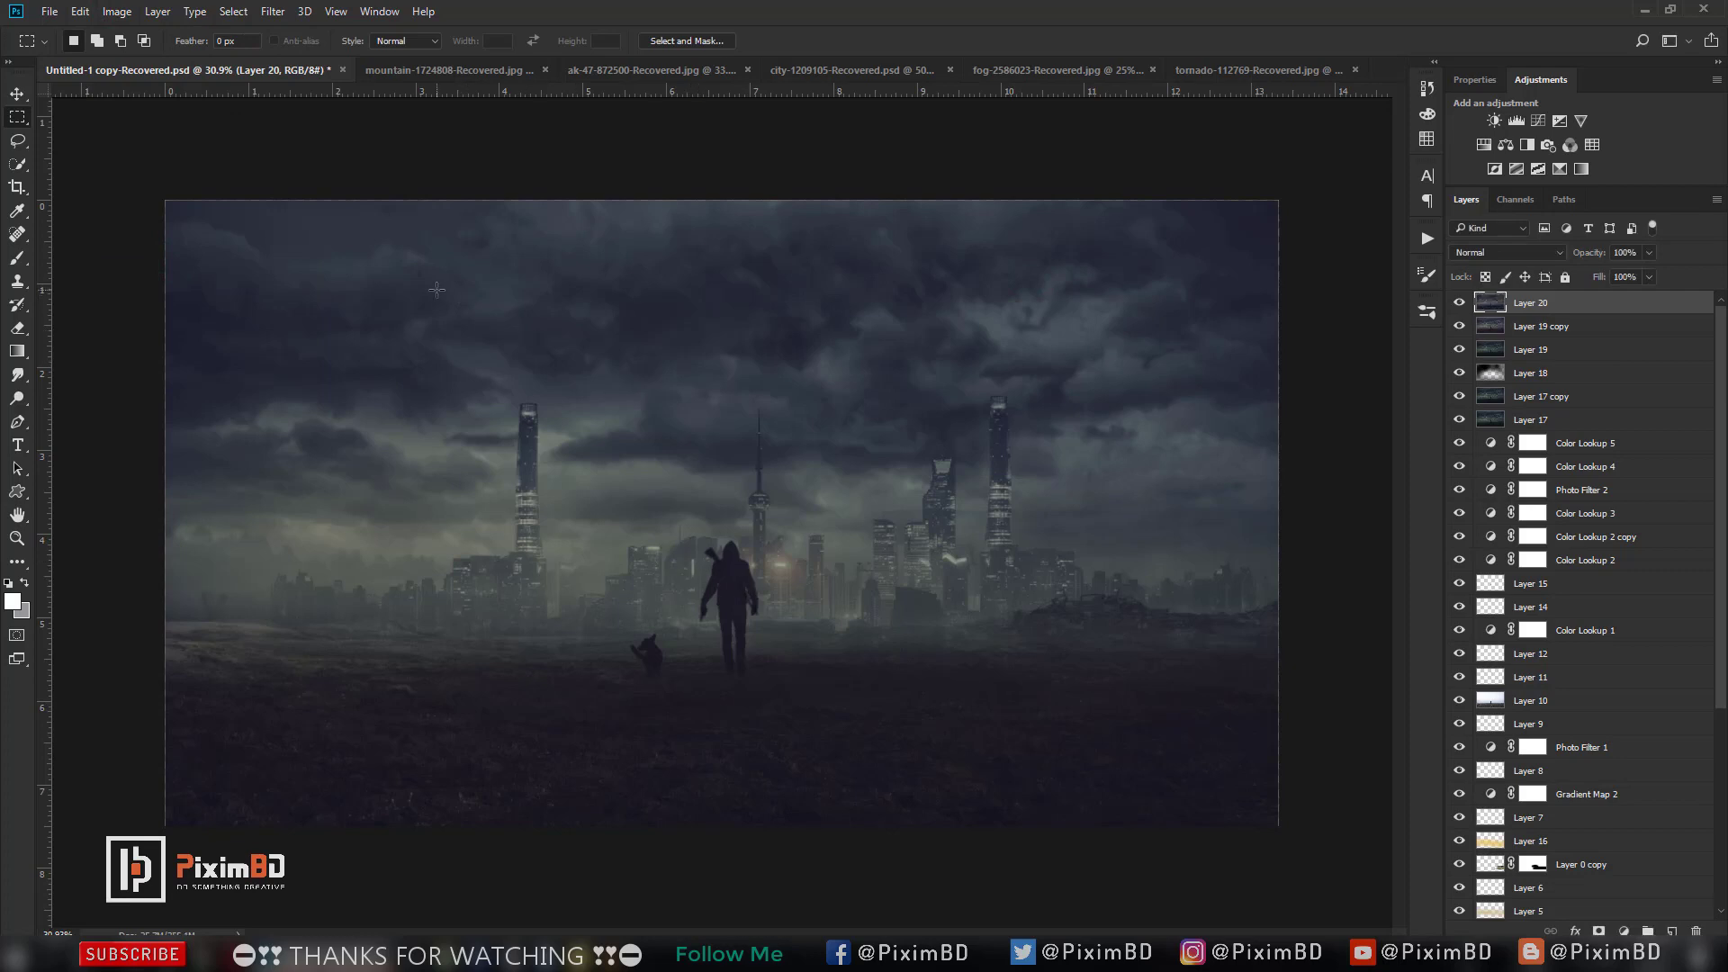
Duplicate Layer 20 and slightly darken the copy's shadows with Levels.
key("ctrl+j")
left_click(116, 11)
mouse_move(144, 57)
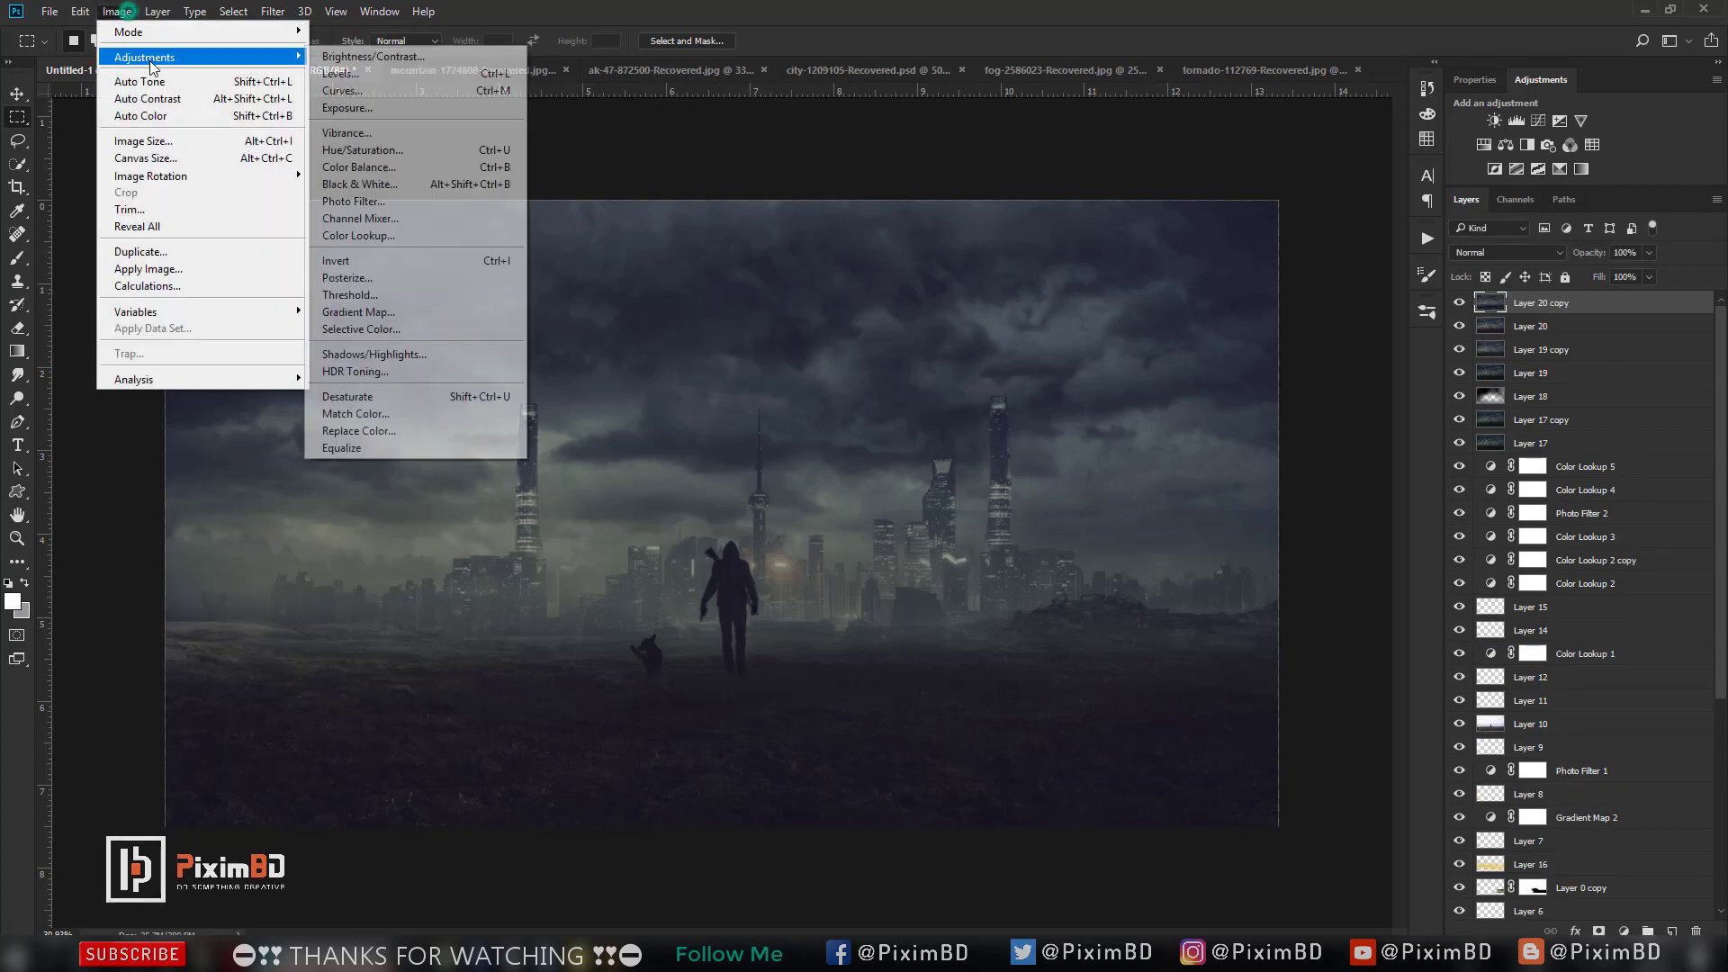
left_click(340, 73)
left_click_drag(1183, 361, 1186, 361)
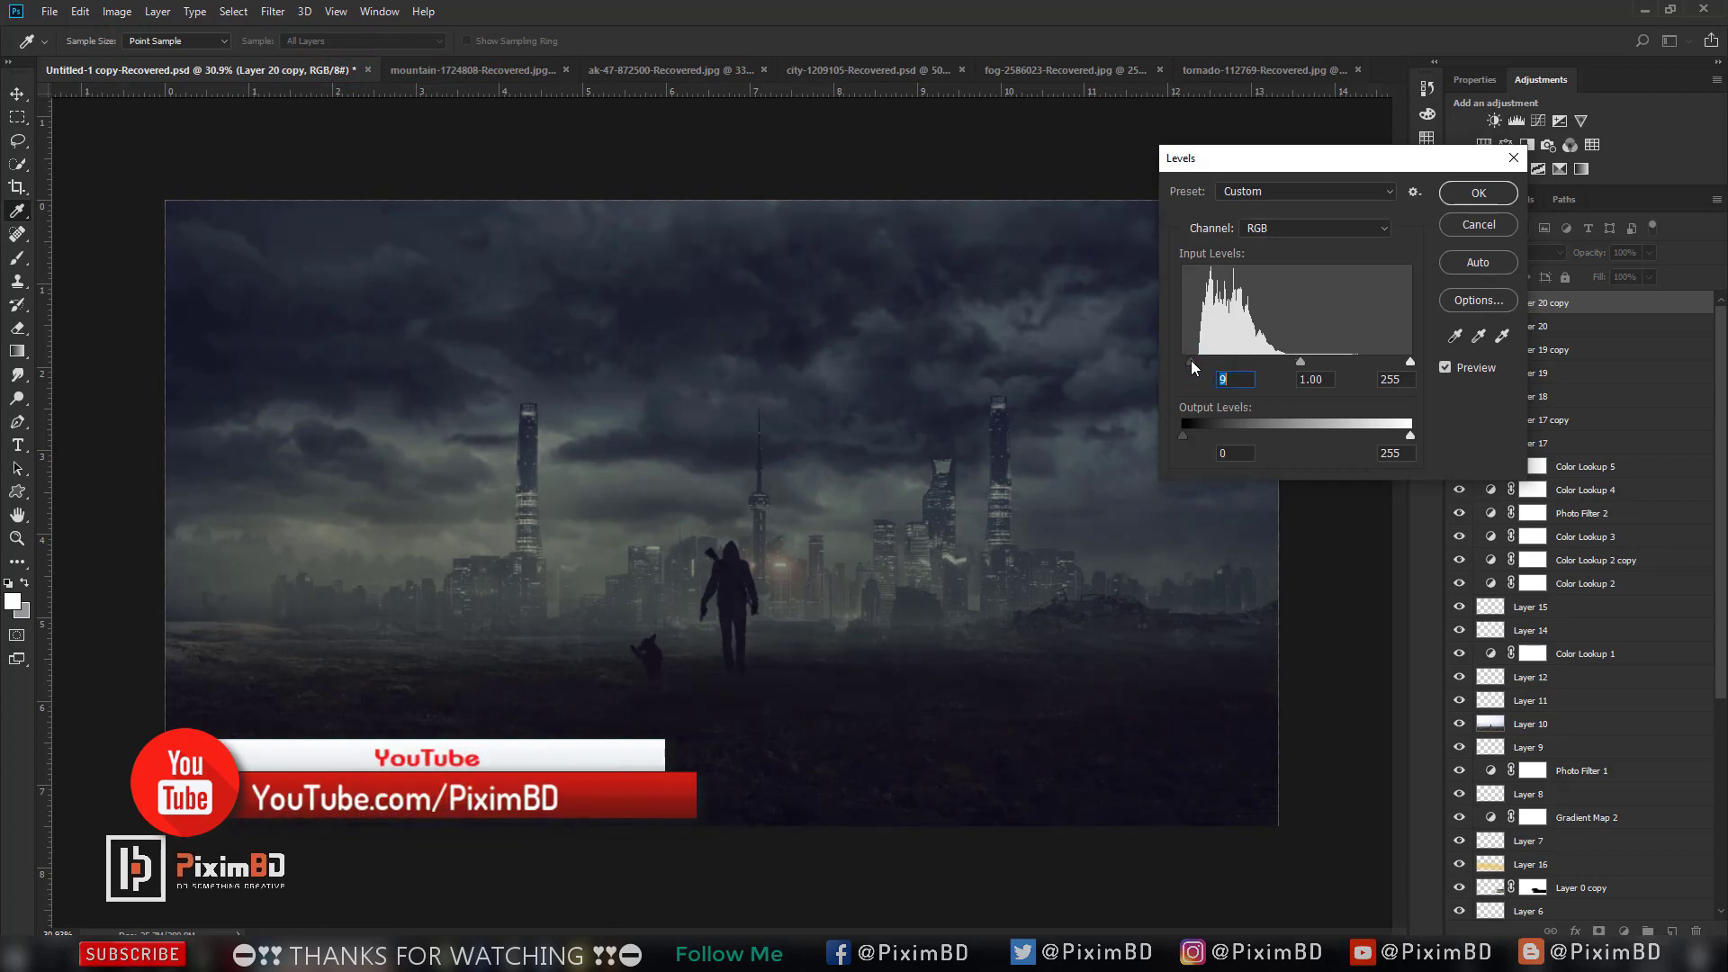
key("Return")
key("m")
left_click(1623, 931)
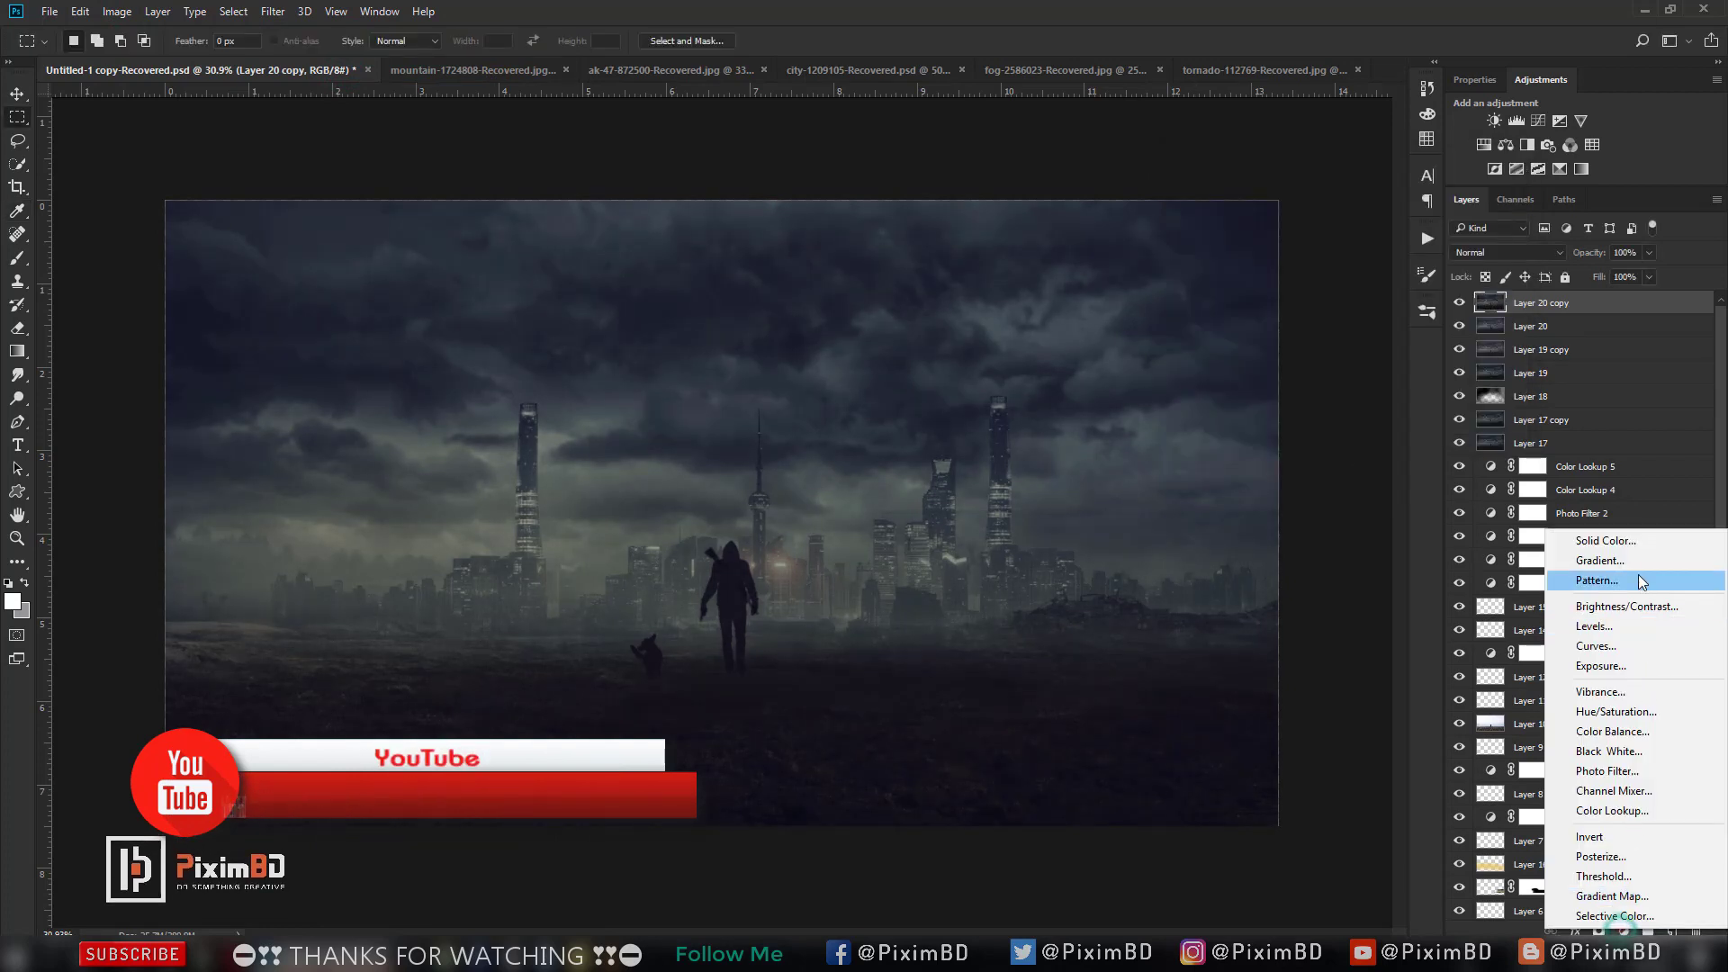
Add Brightness/Contrast 2 (brightness 40, contrast 19) and Color Lookup 6 using 2Strip.look at 31%.
left_click(1622, 610)
left_click_drag(1582, 180, 1612, 184)
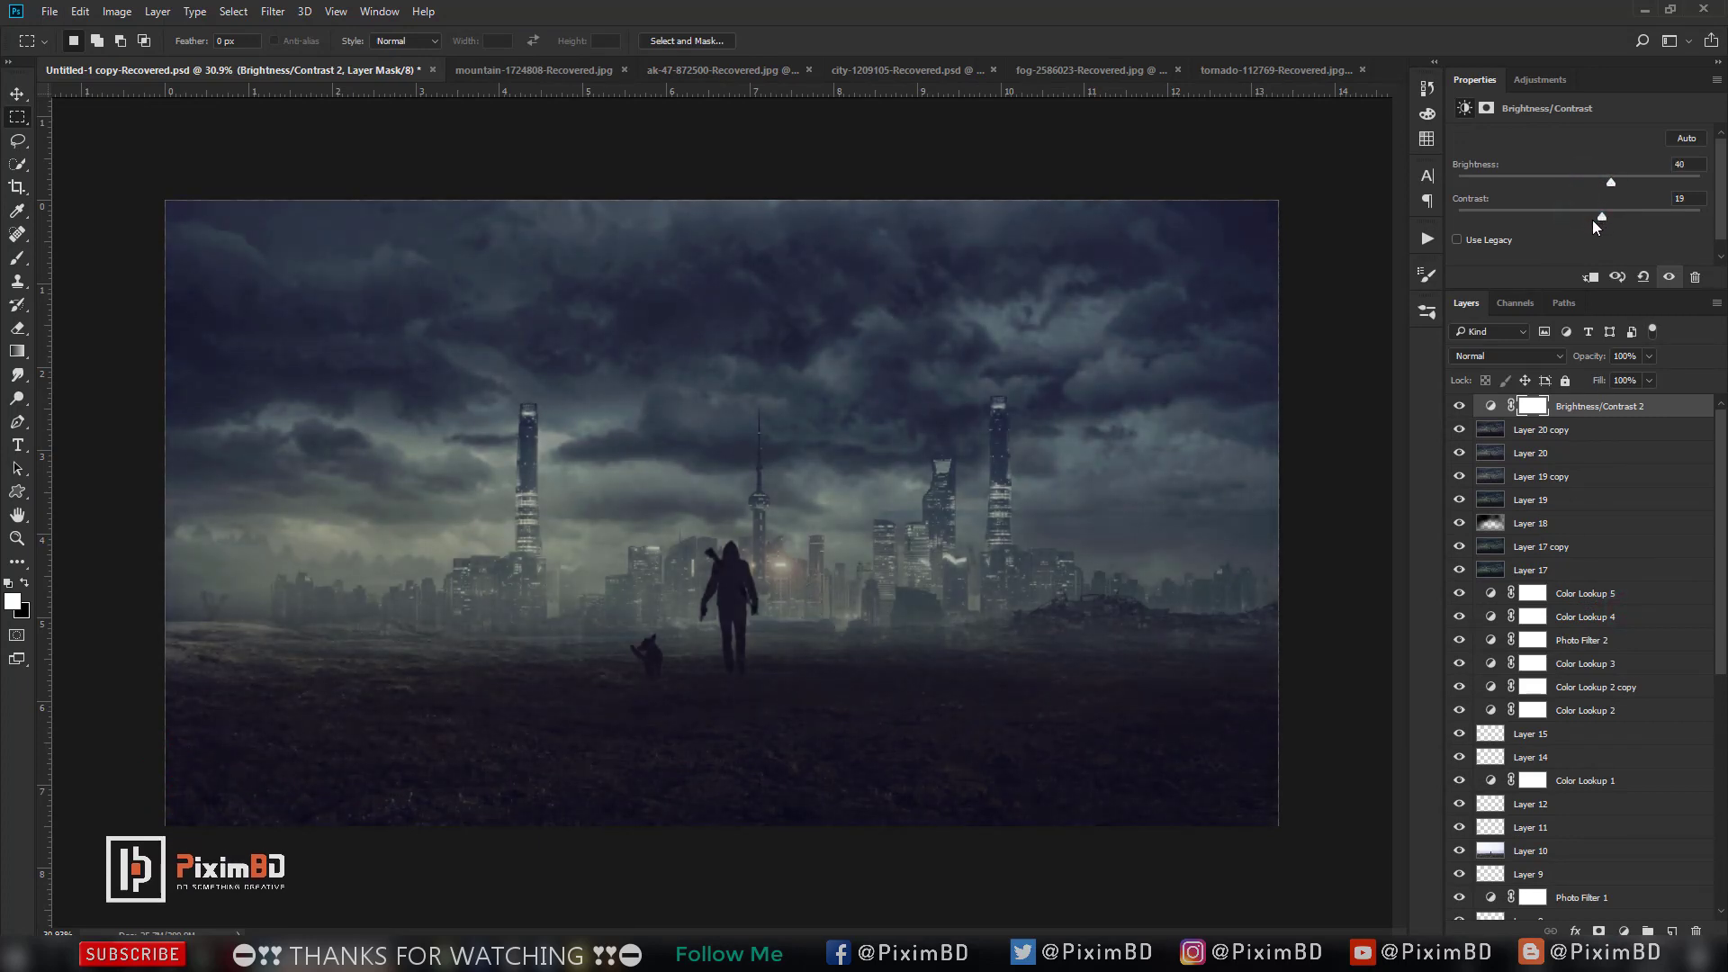
left_click(1623, 931)
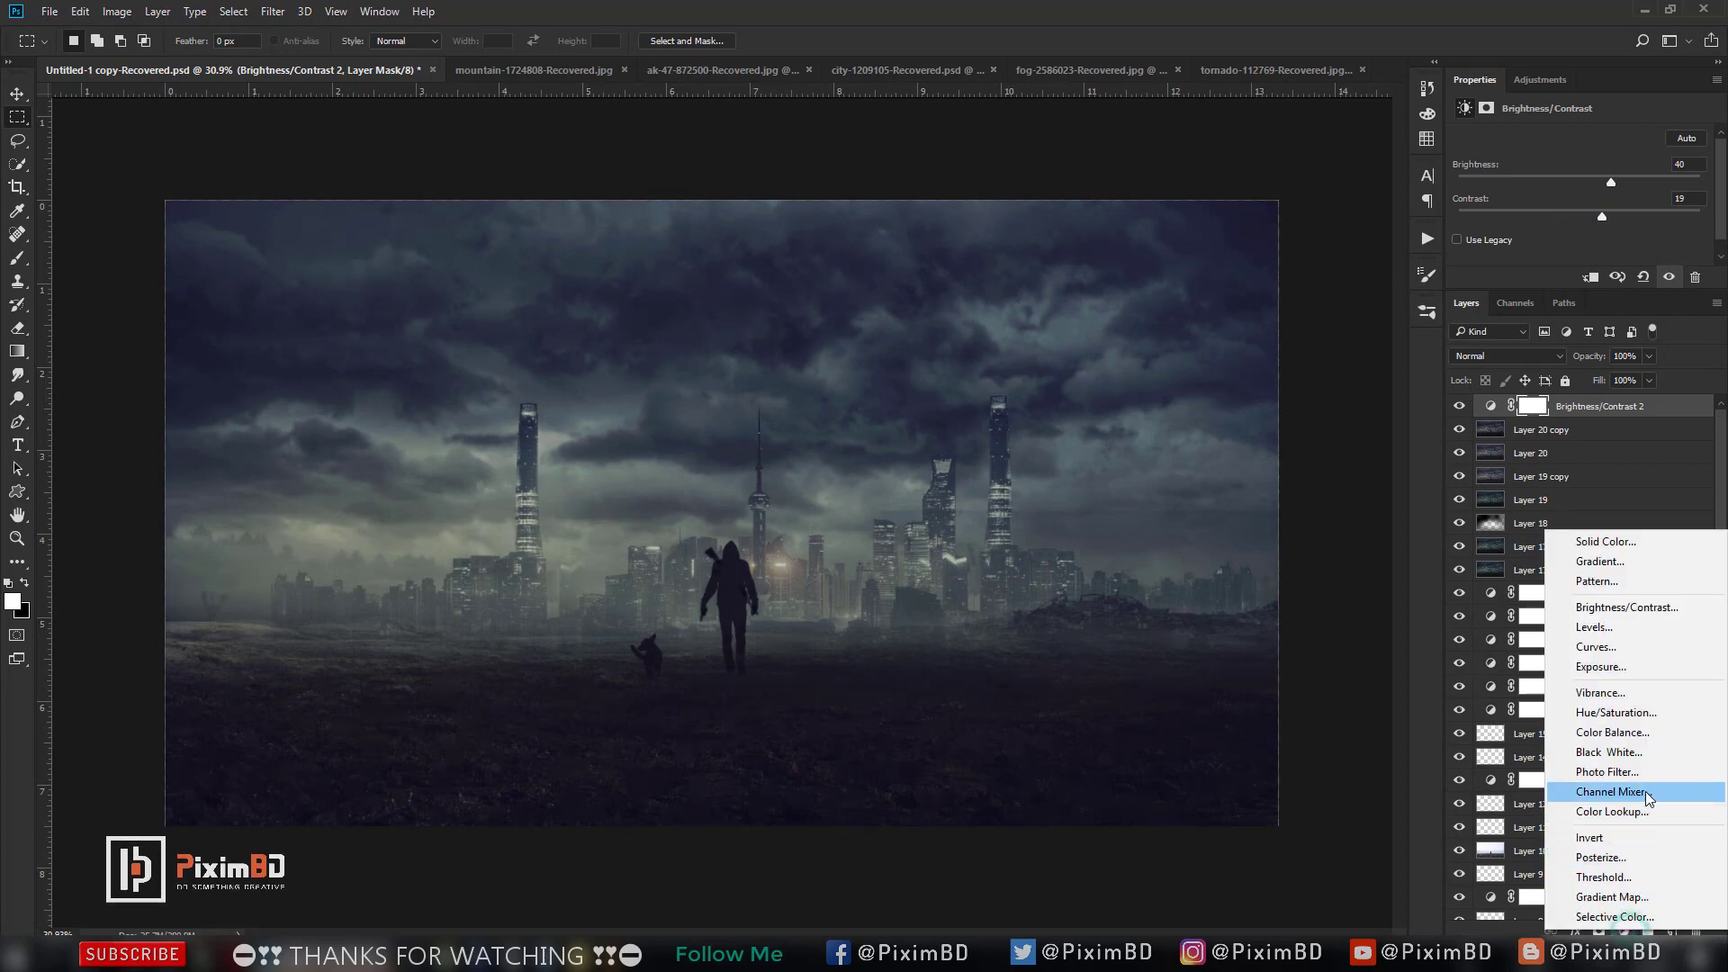
left_click(1611, 812)
left_click(1582, 144)
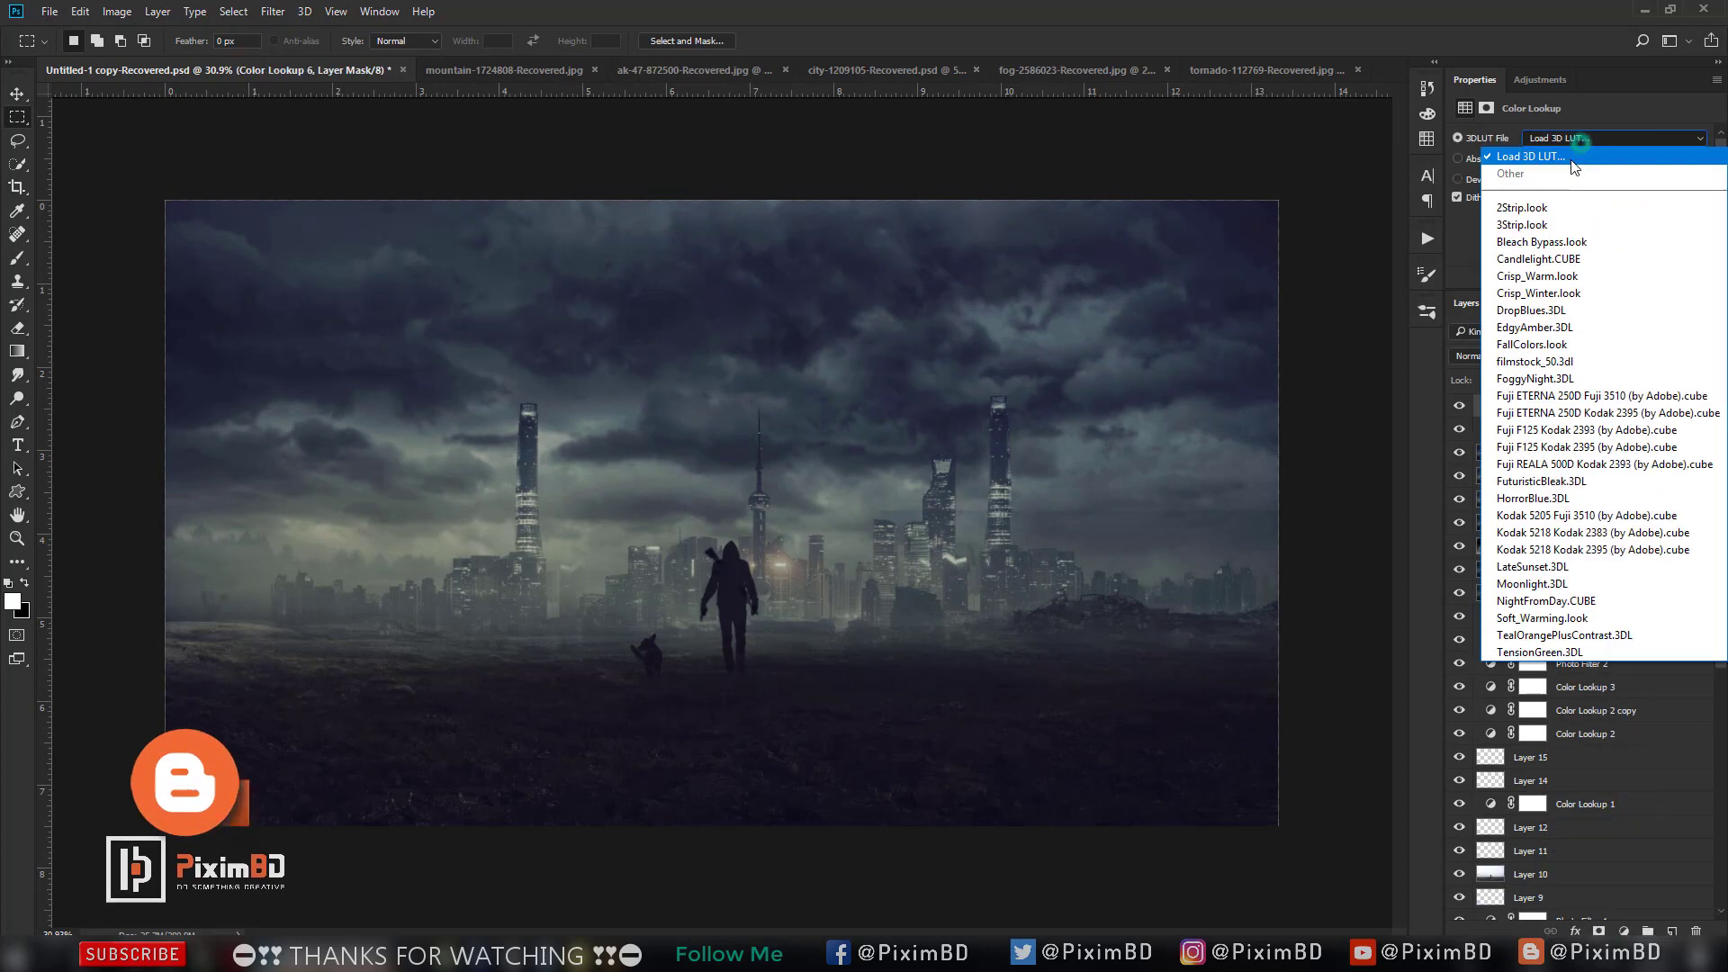
left_click(1556, 171)
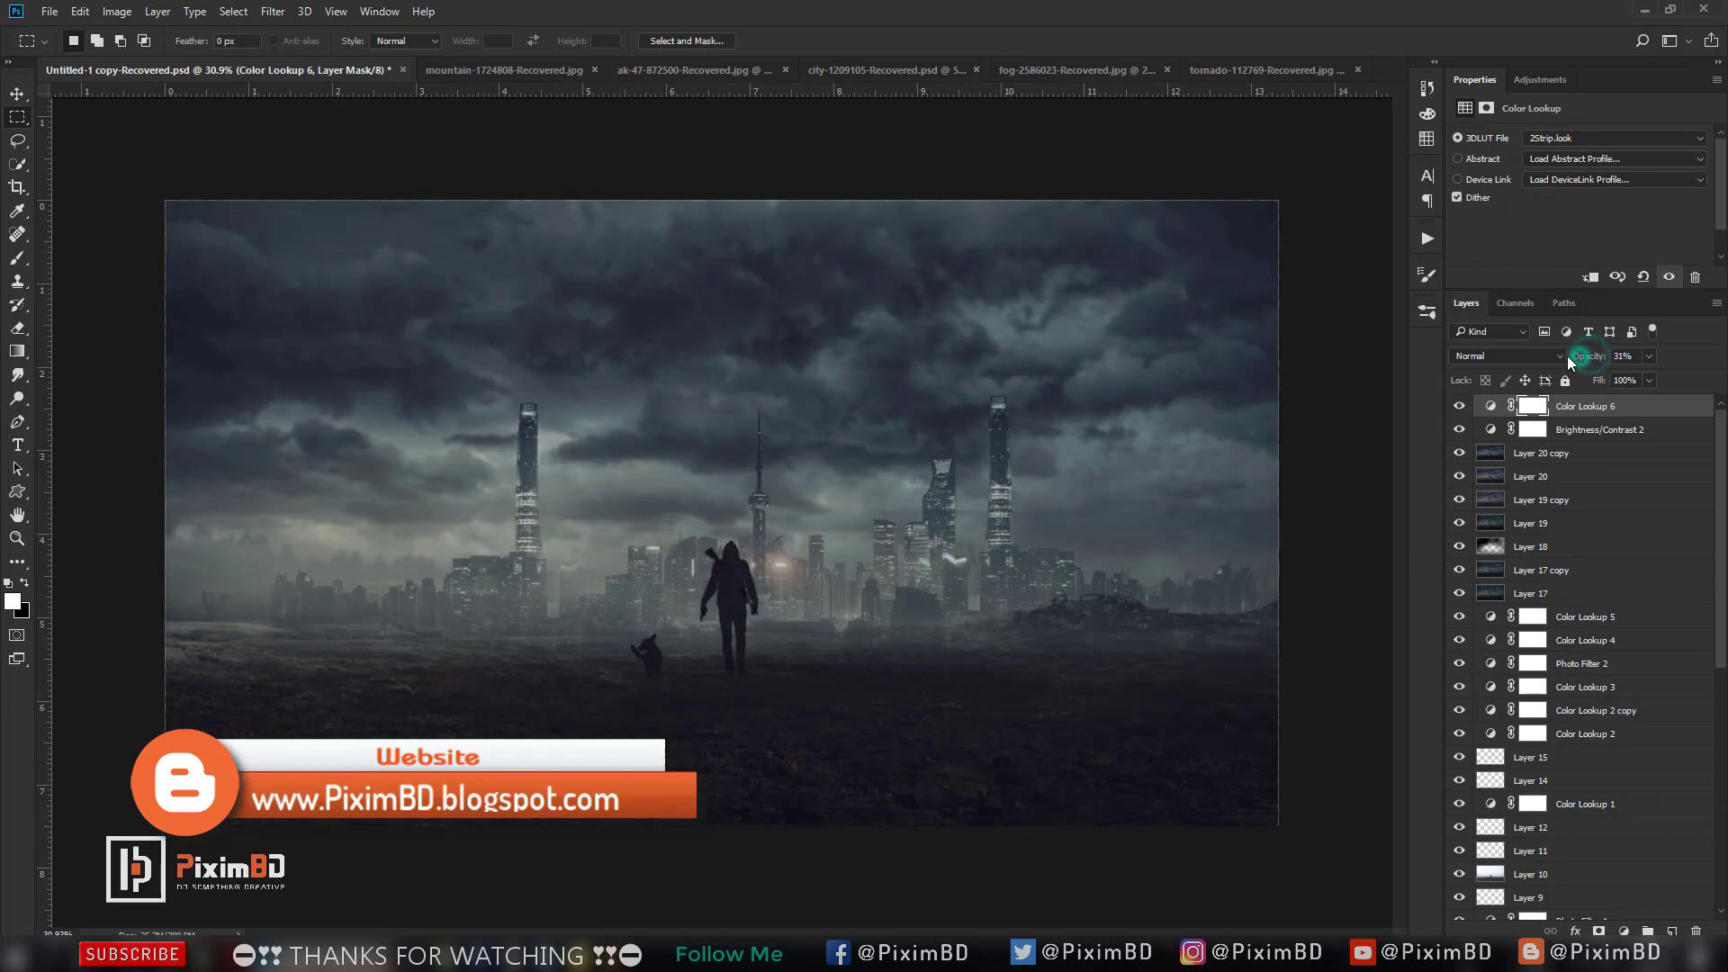
left_click(1622, 931)
Add Color Lookup 7, preview several presets, and settle on Soft_Warming.look at 25% opacity.
left_click(1623, 797)
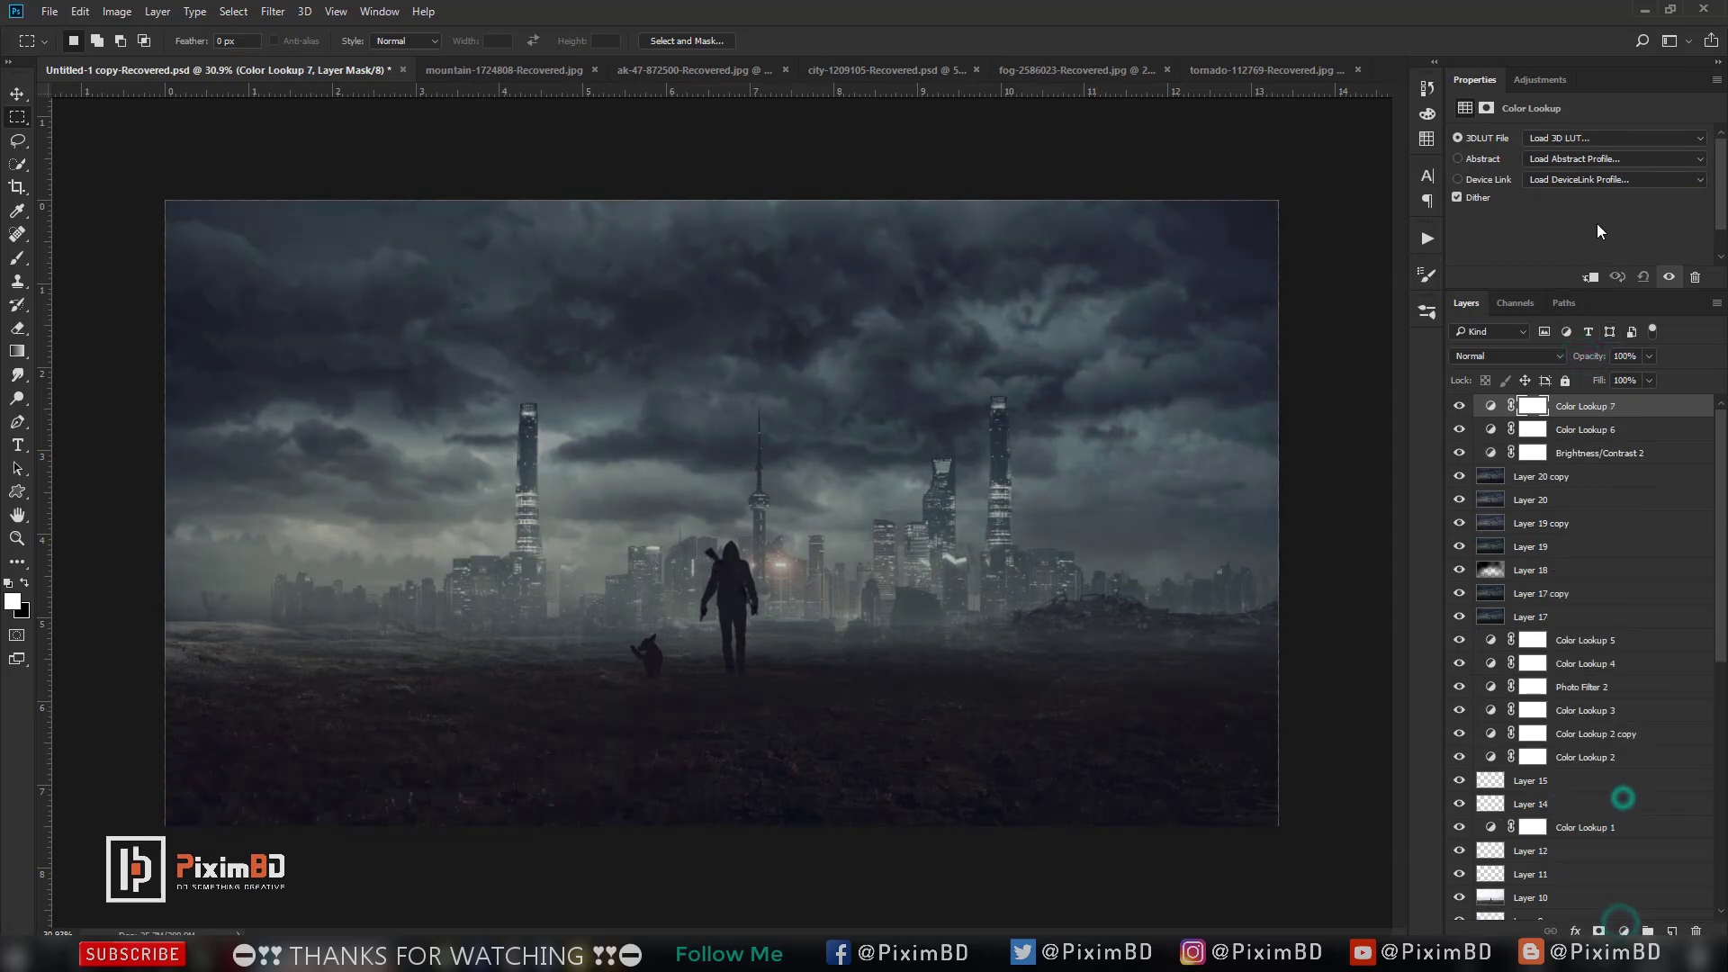
left_click(1579, 138)
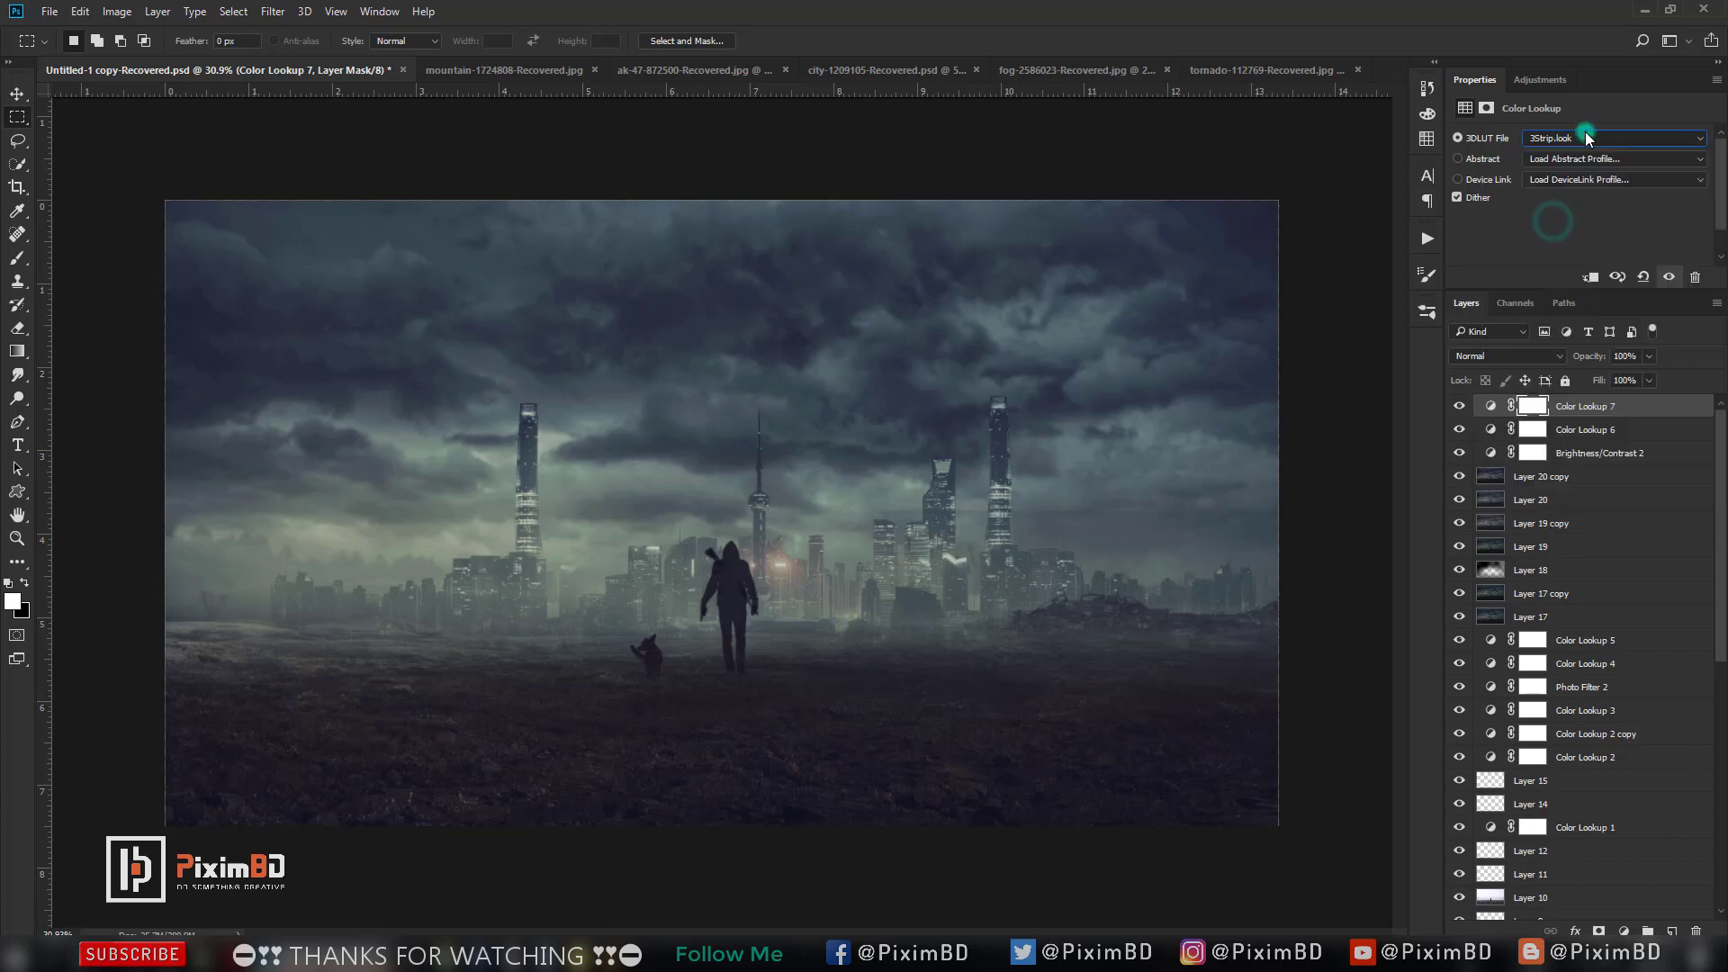
key("Down")
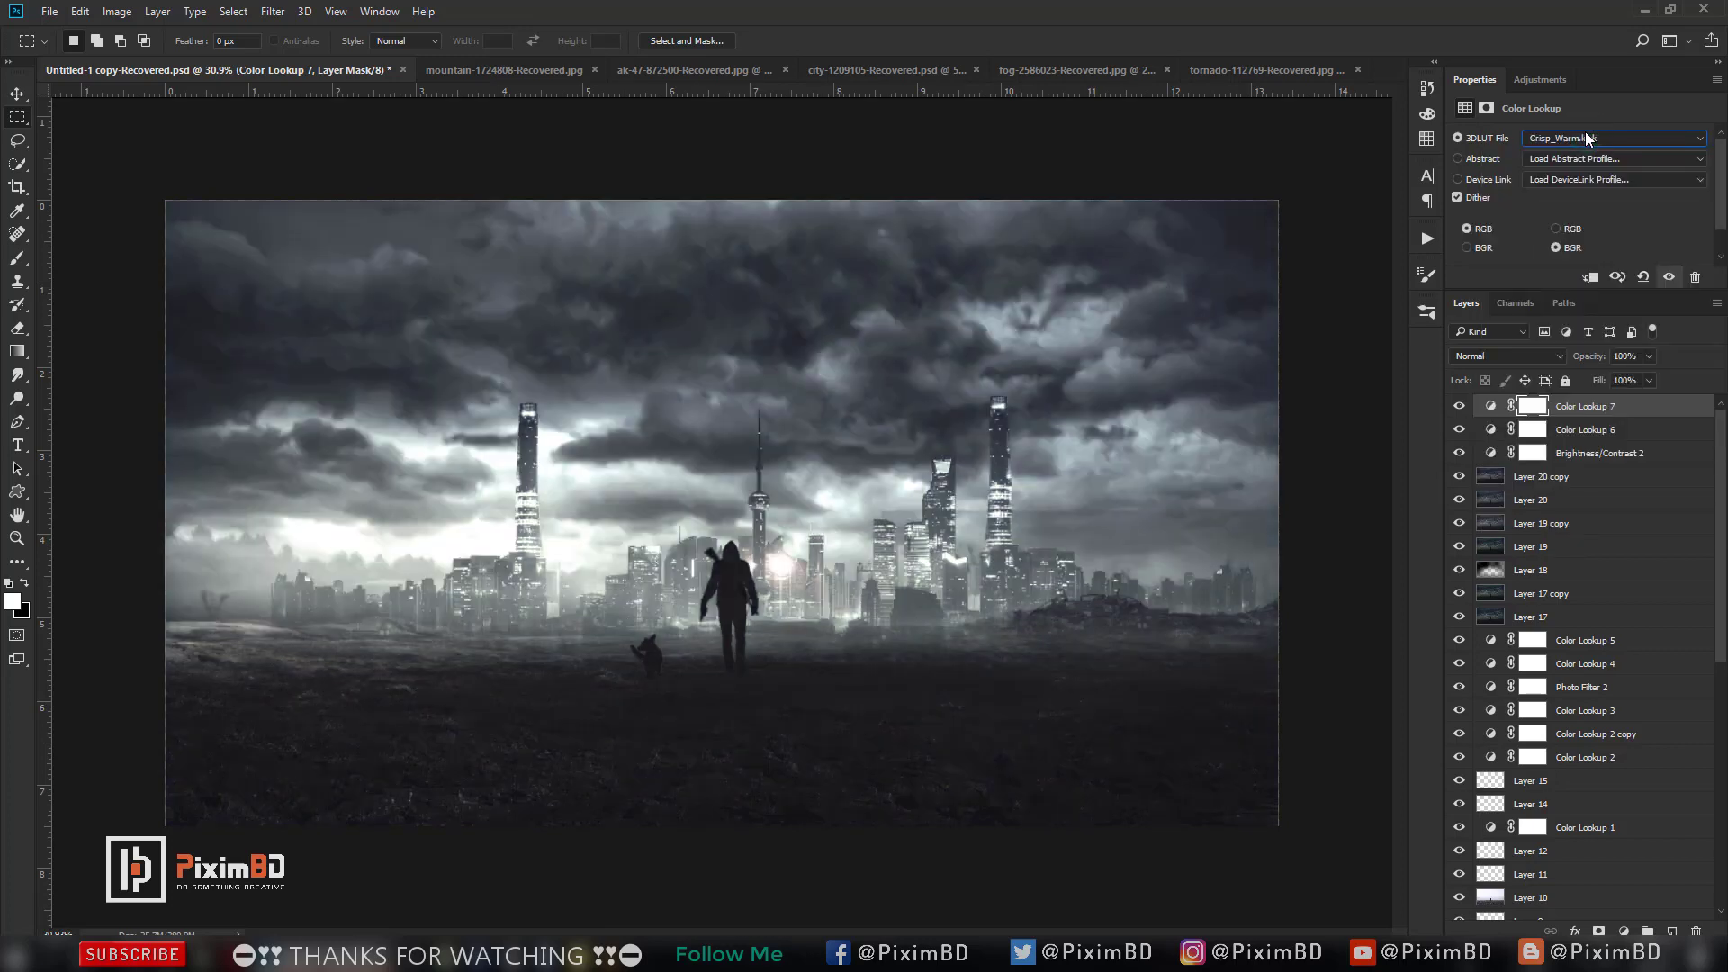
key("Down")
key("Down")
key("Down")
key("Down")
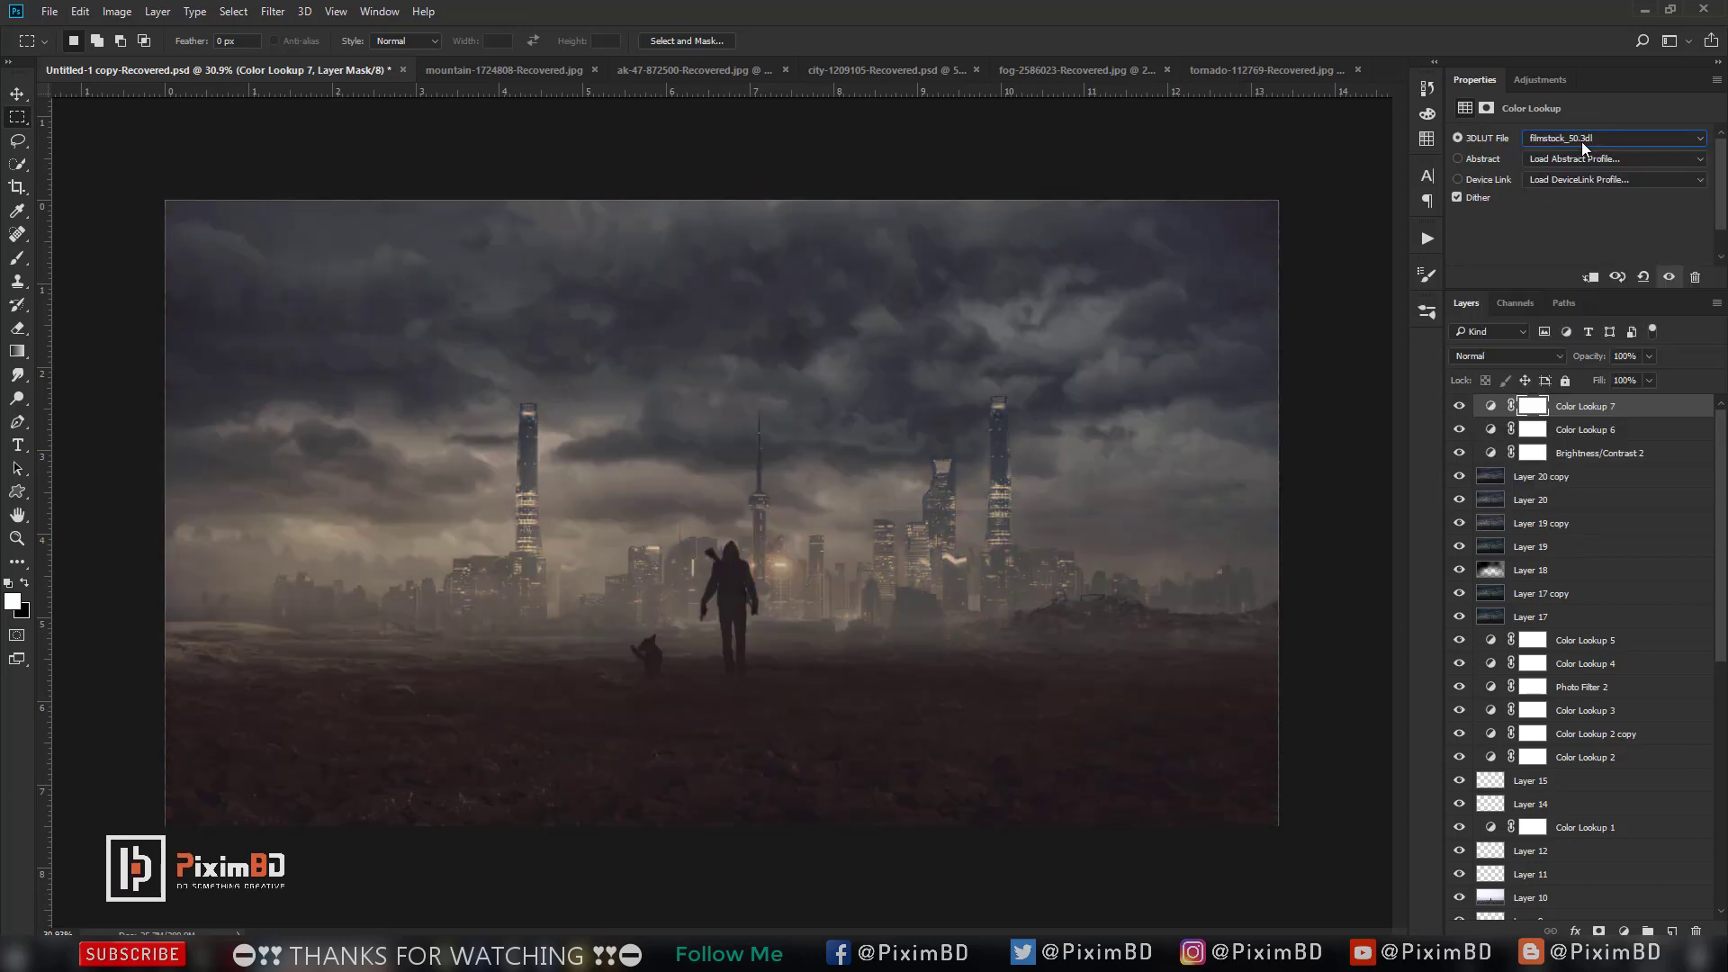
key("Down")
key("Down")
key("Down")
key("Down")
key("Down")
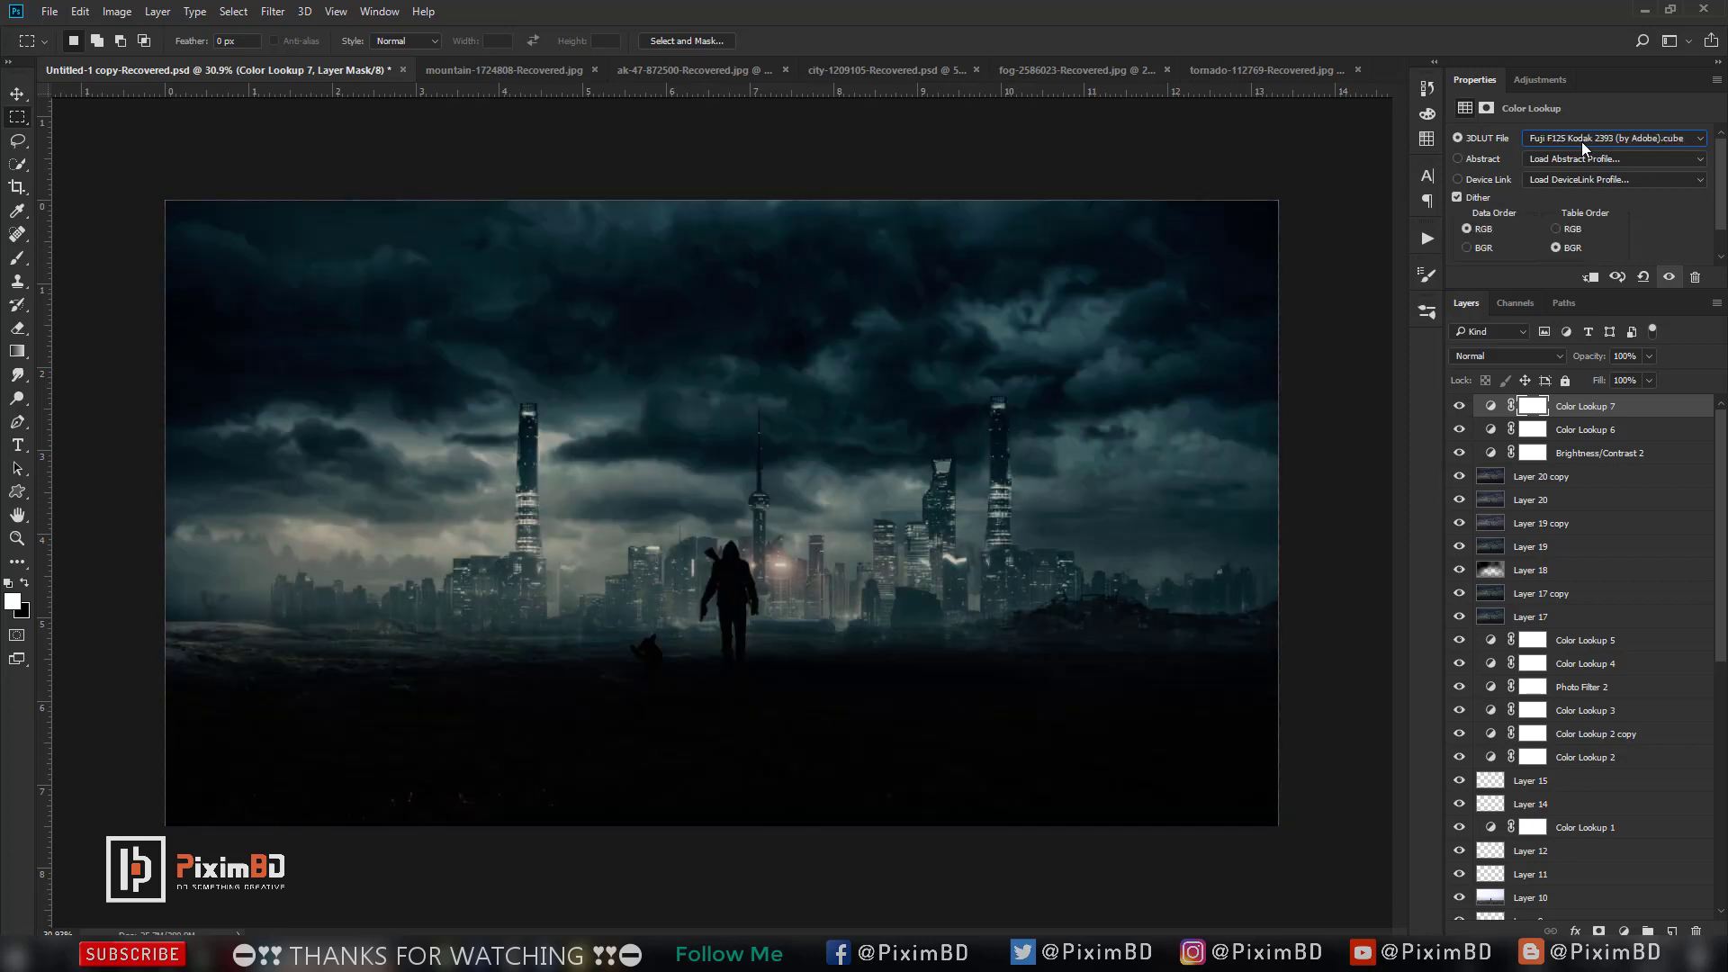
key("Down")
key("Down")
key("Down")
key("Down")
key("Down")
key("Down")
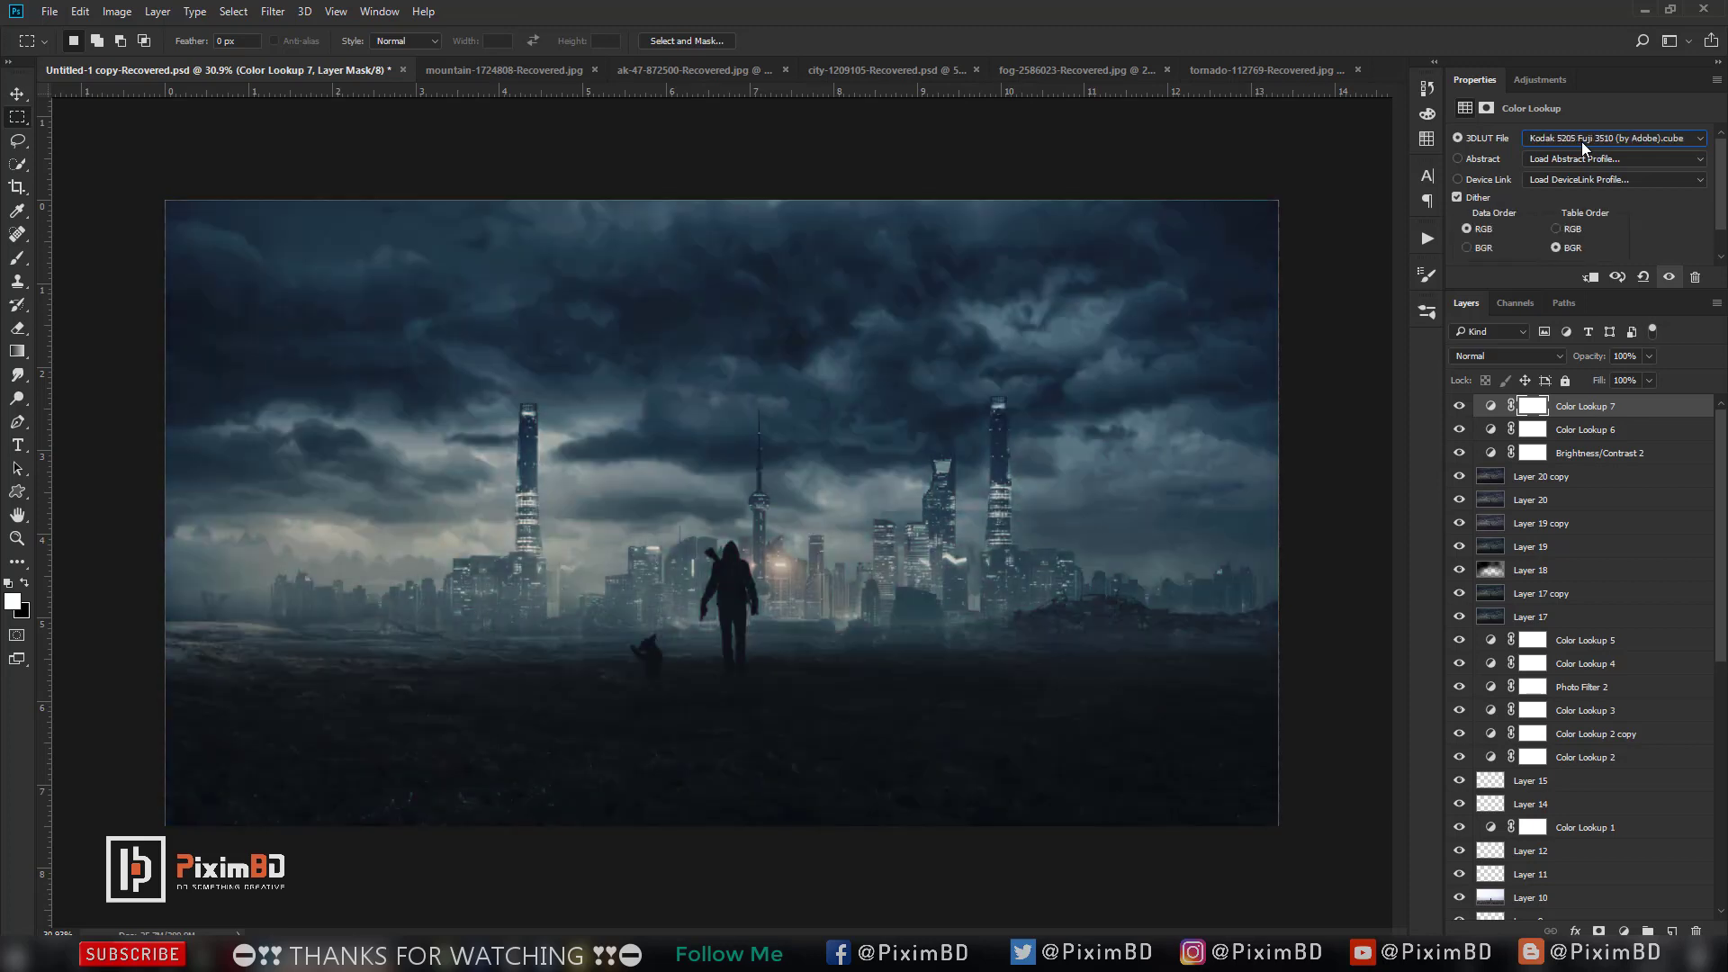
key("Down")
key("Down")
key("Down")
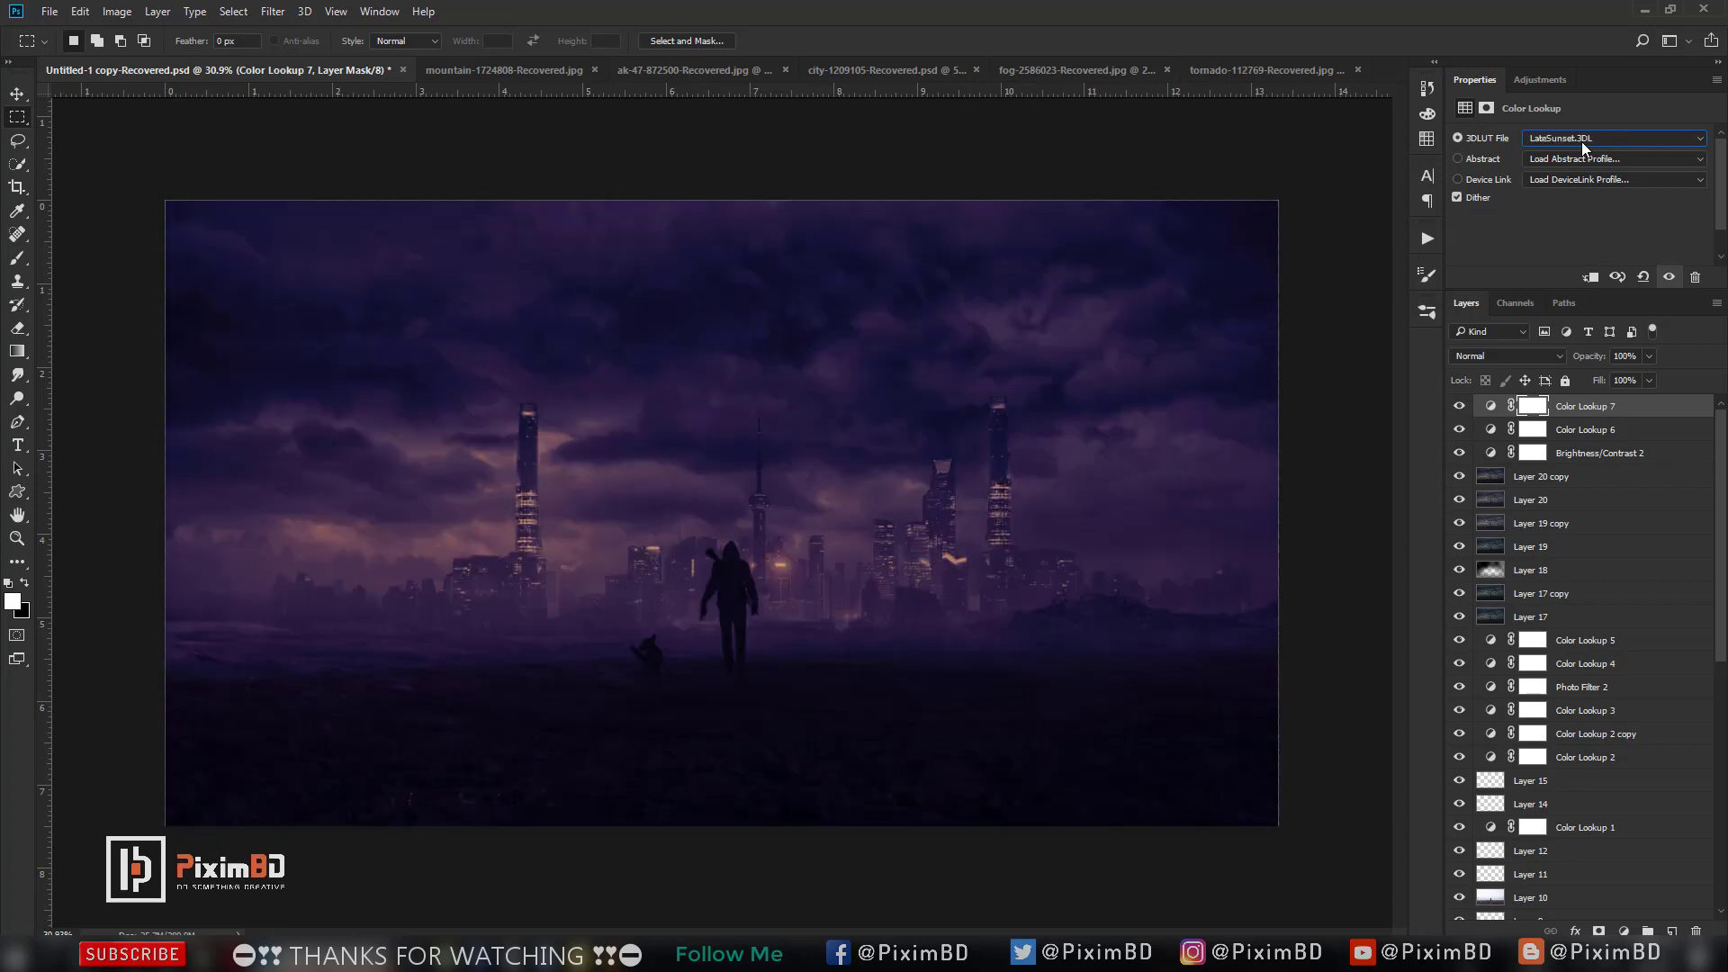
key("Down")
key("Down")
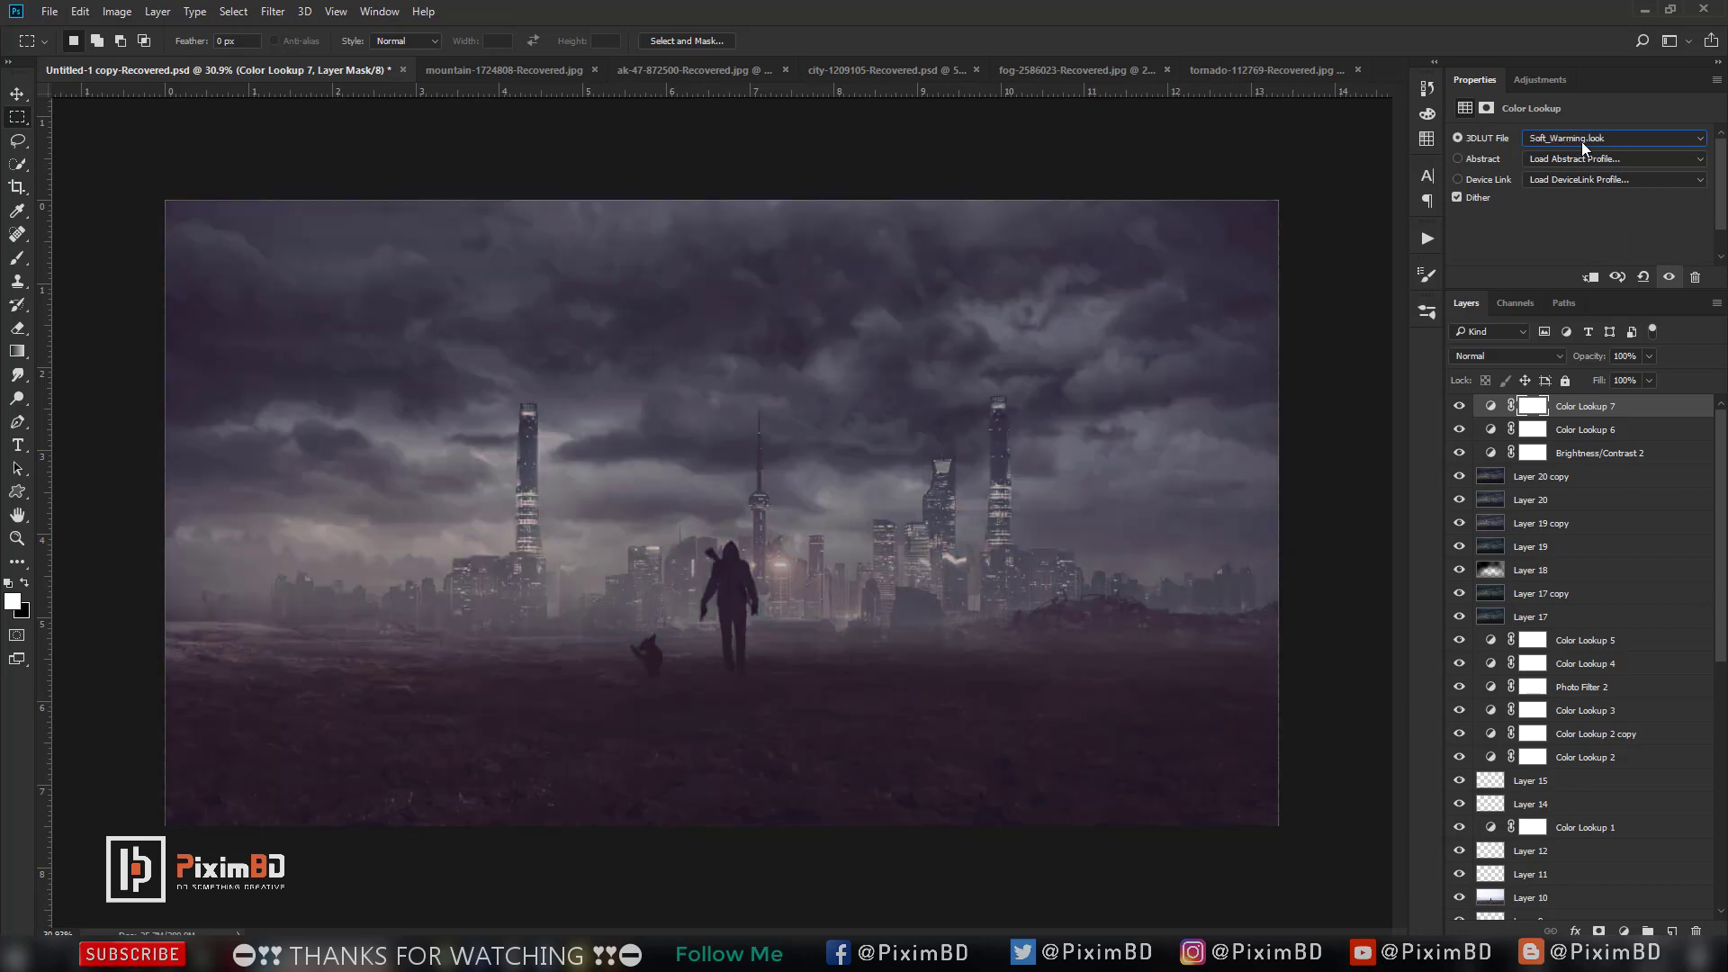
left_click_drag(1591, 356, 1575, 358)
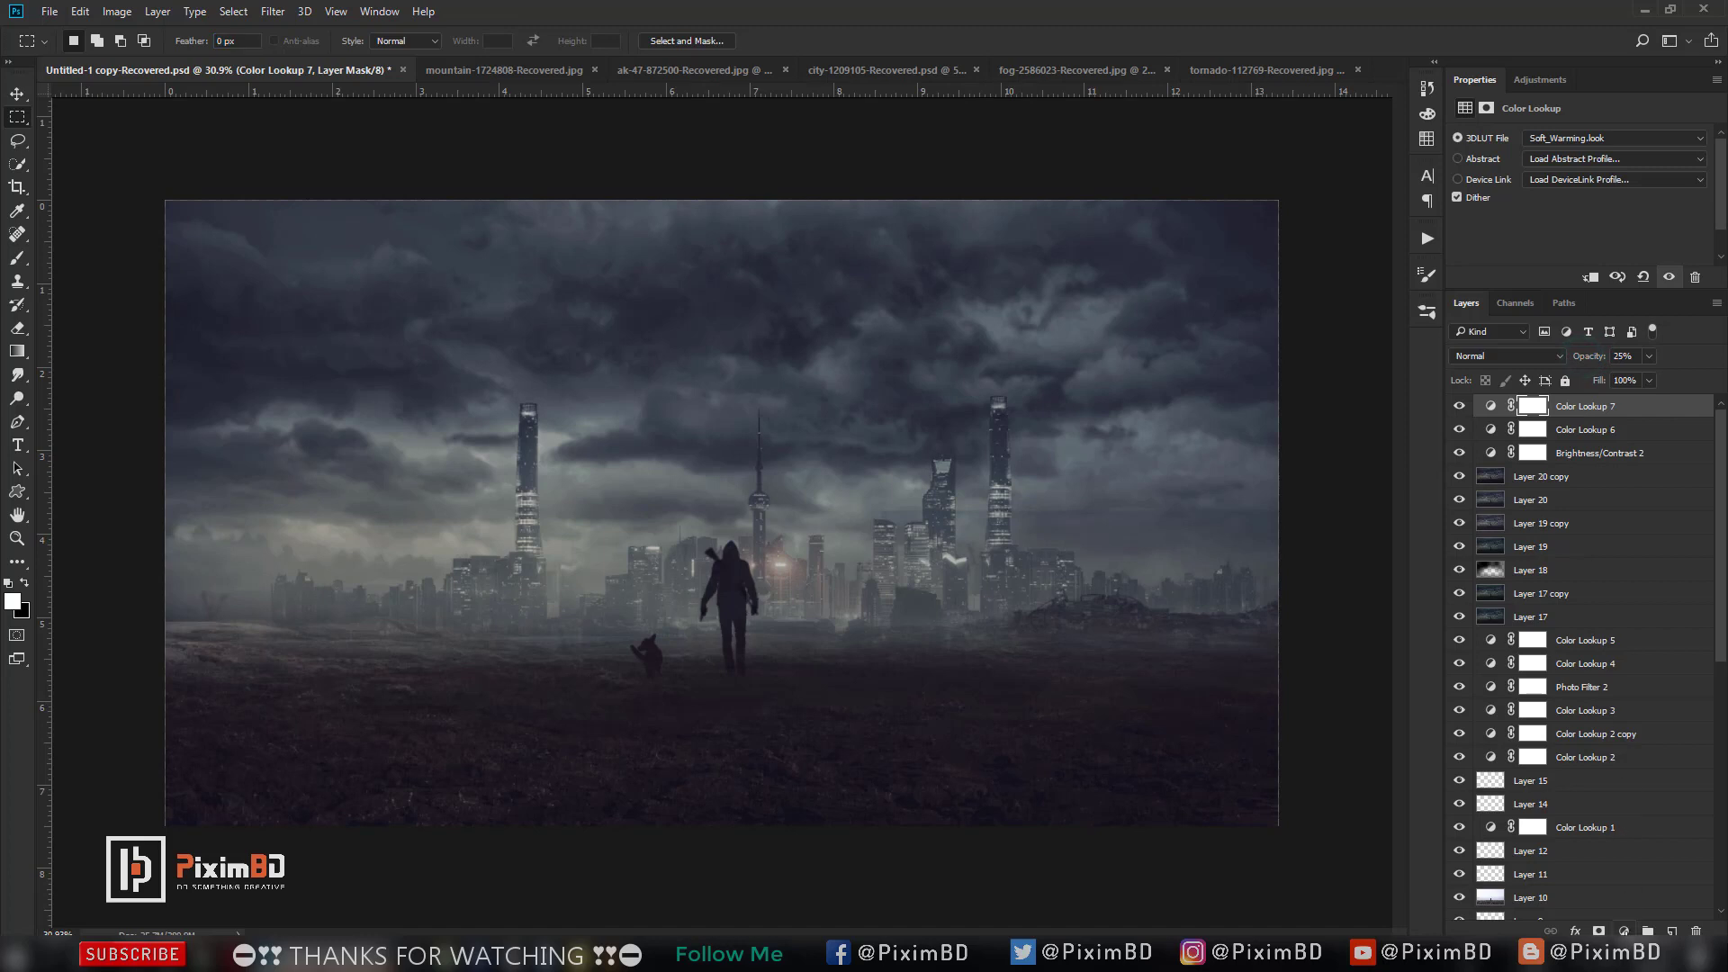
left_click(1623, 931)
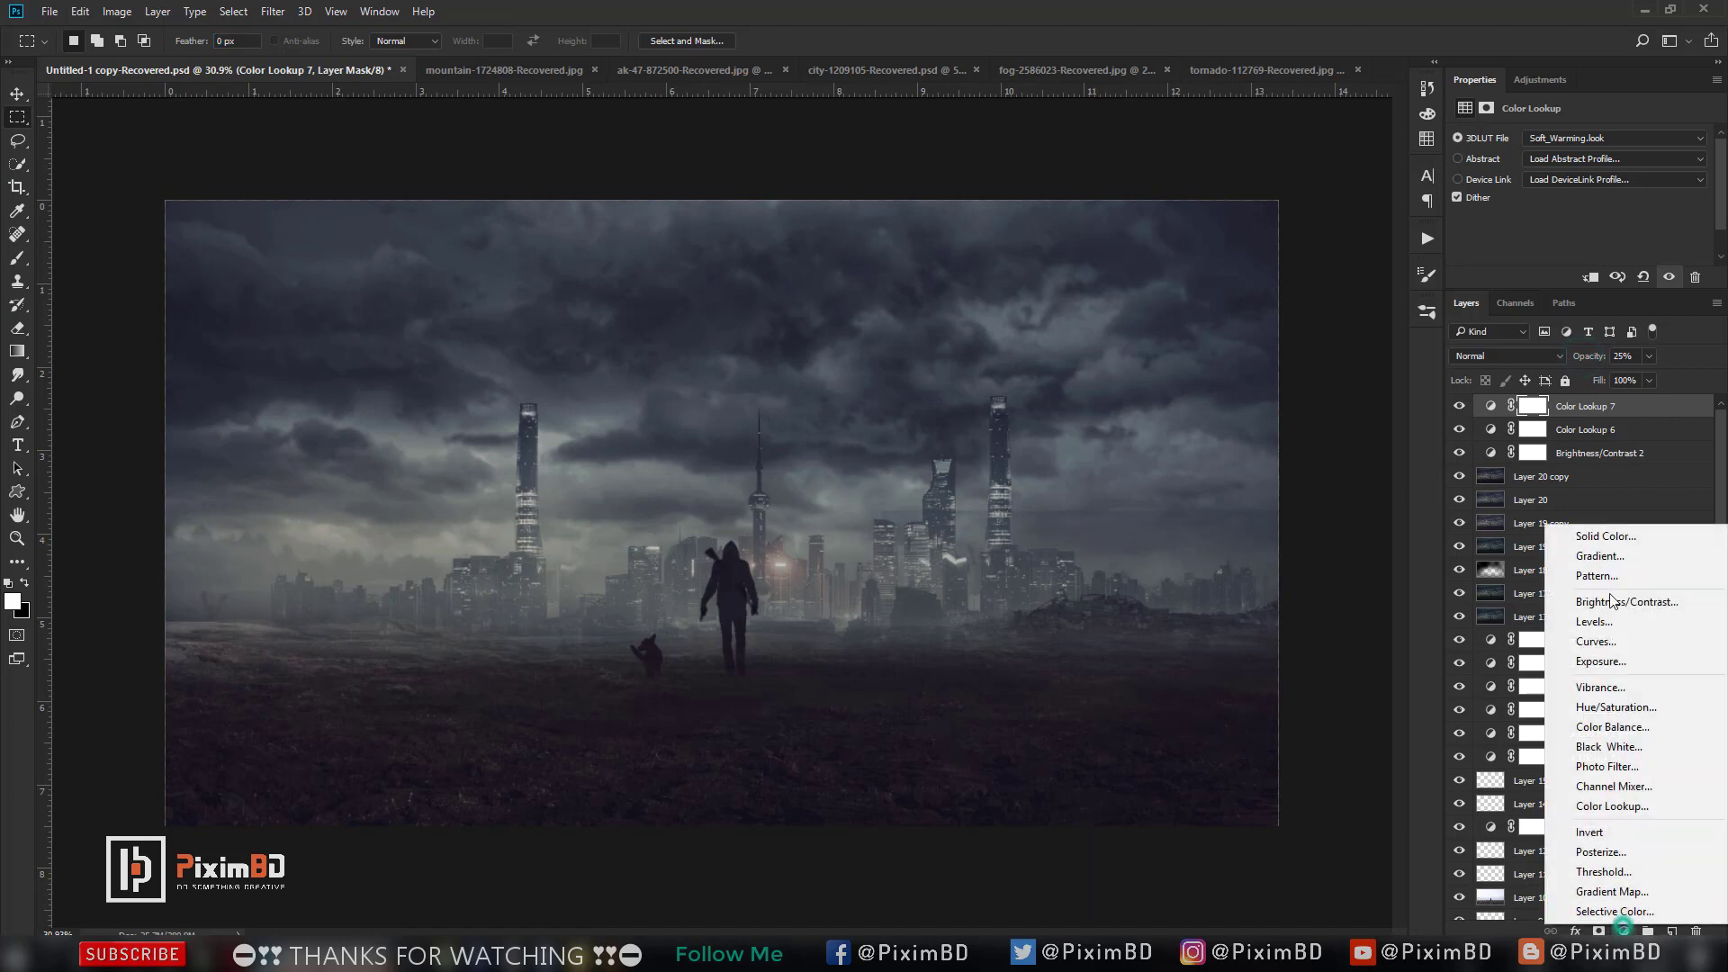
Add a grey Solid Color fill layer faded to 3% opacity.
left_click(1618, 540)
left_click(1178, 358)
key("Return")
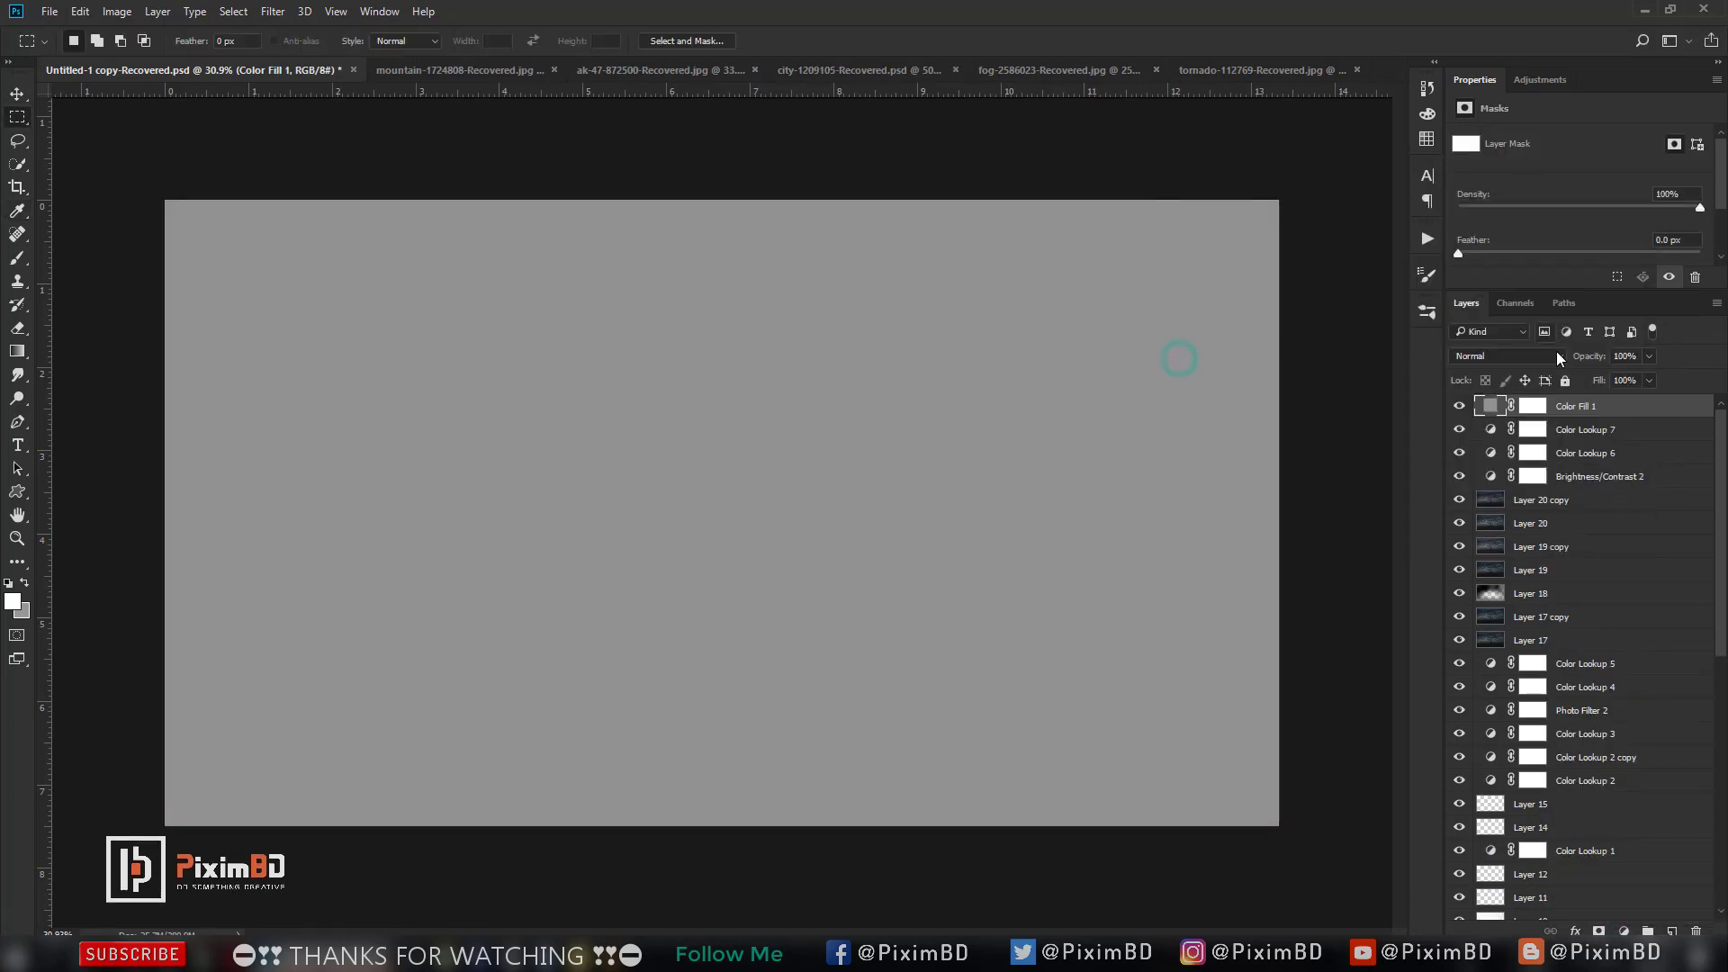
left_click_drag(1558, 360, 1577, 362)
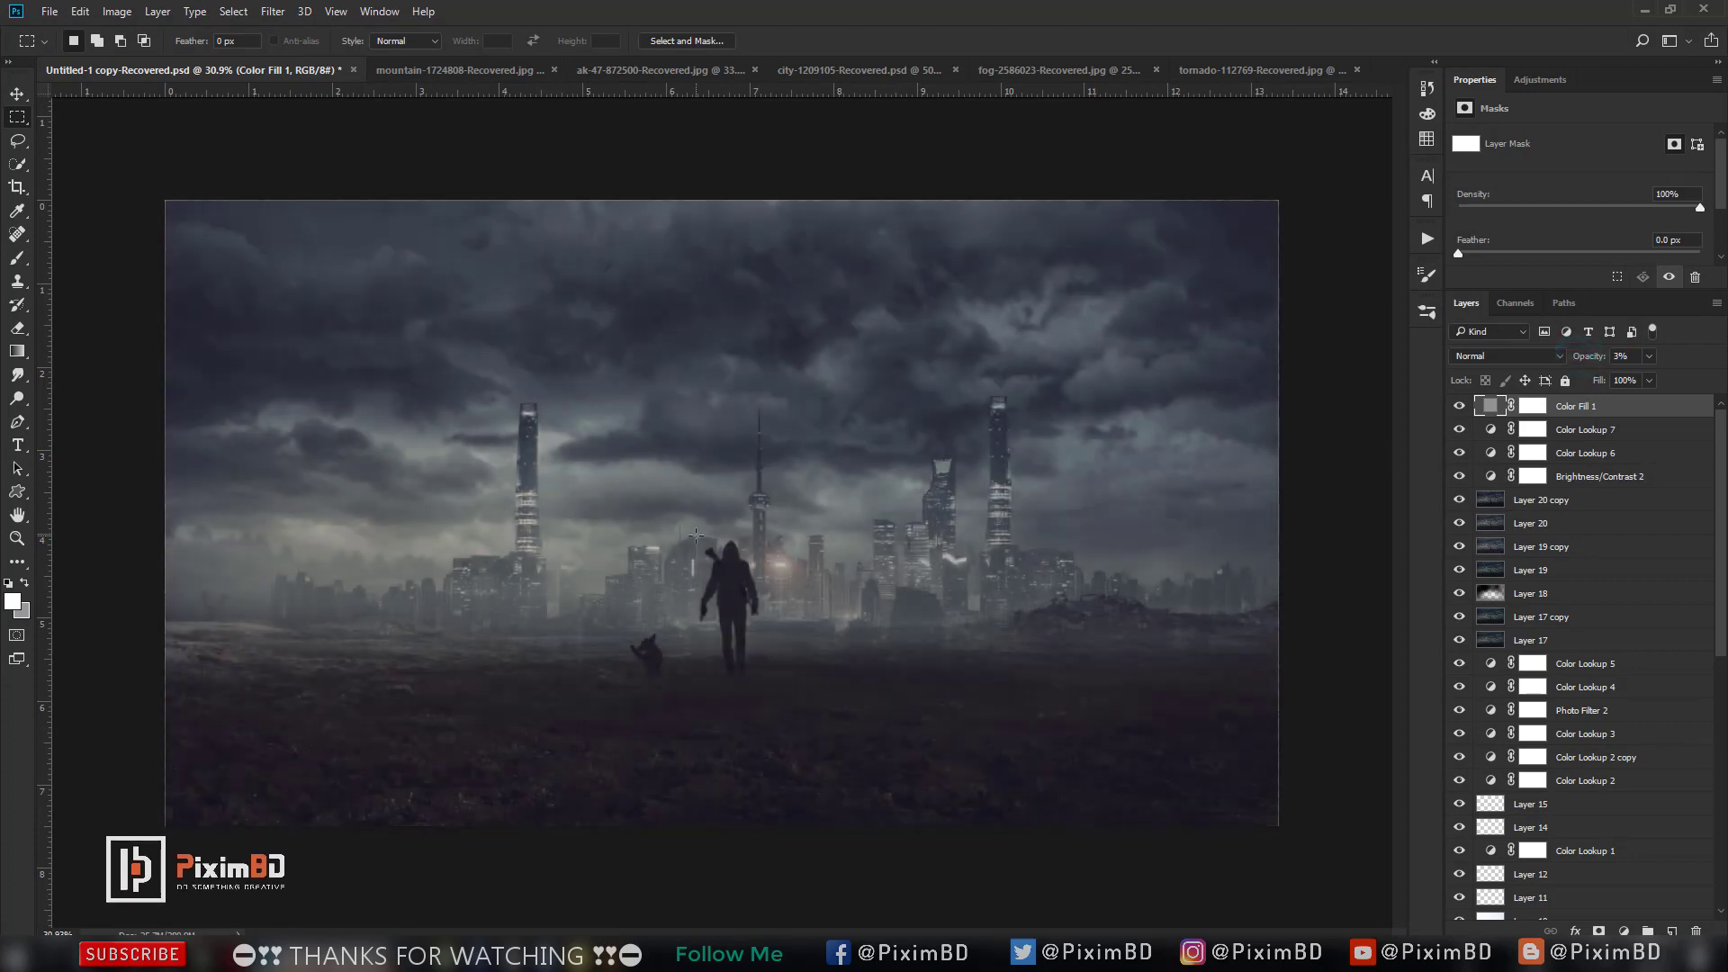
Select Color Fill 1 and add a new empty Layer 21 above it.
left_click(117, 11)
mouse_move(149, 63)
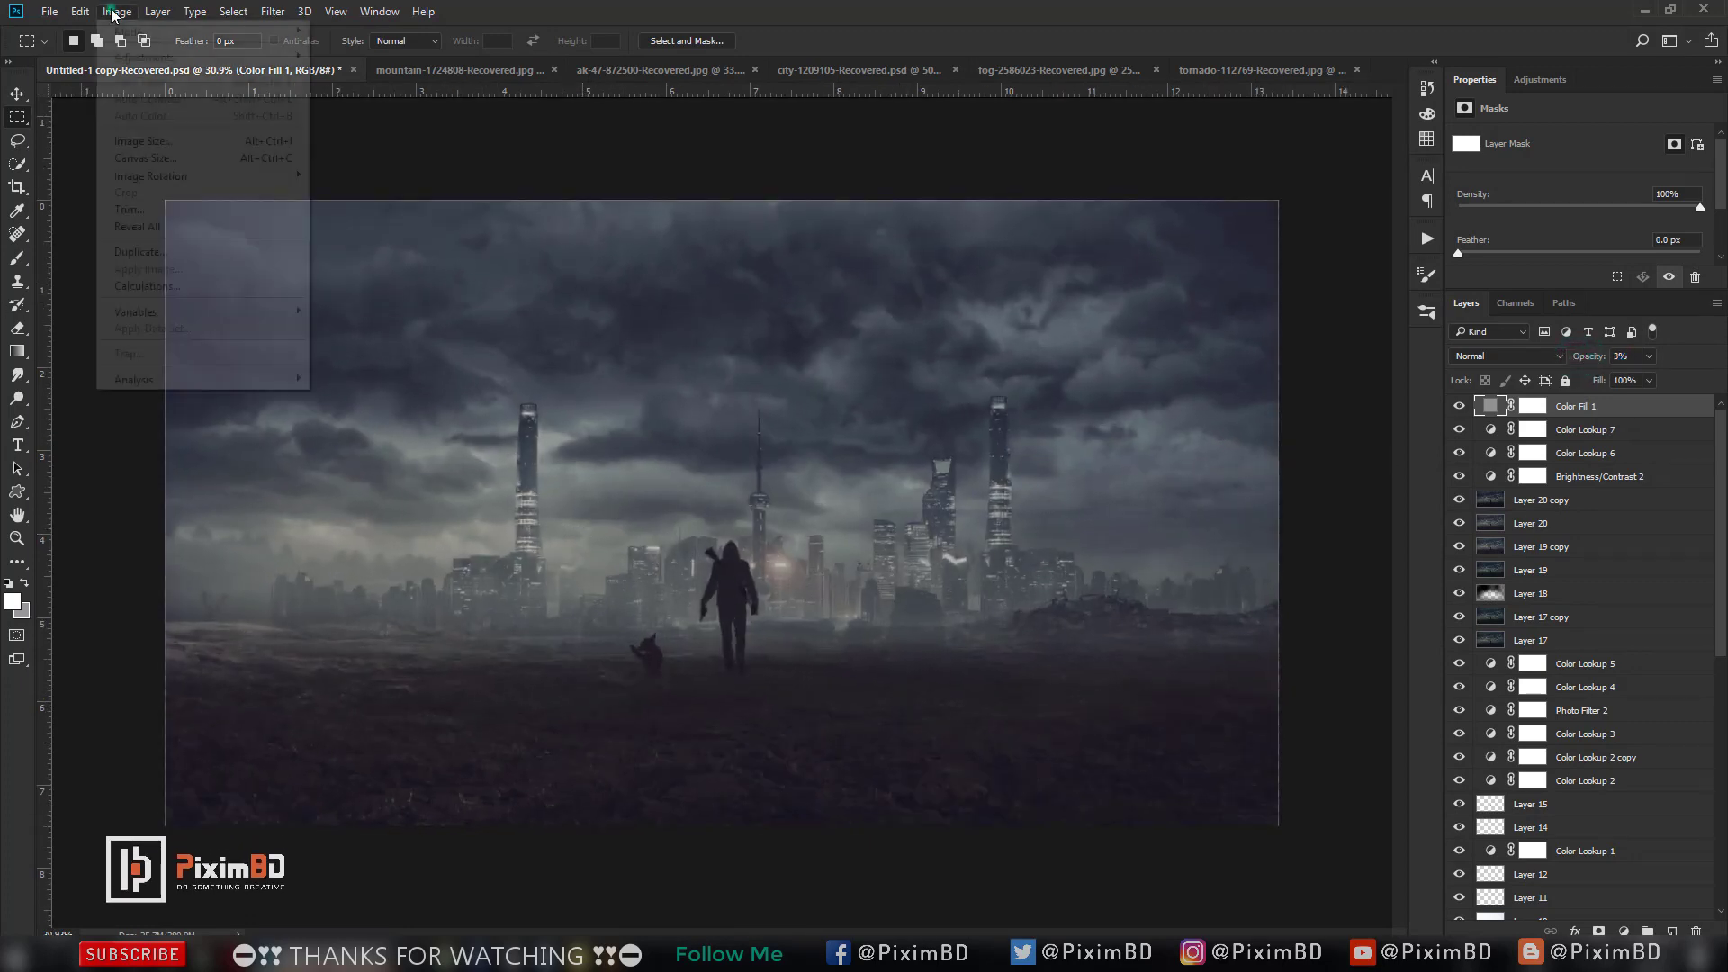
key("Escape")
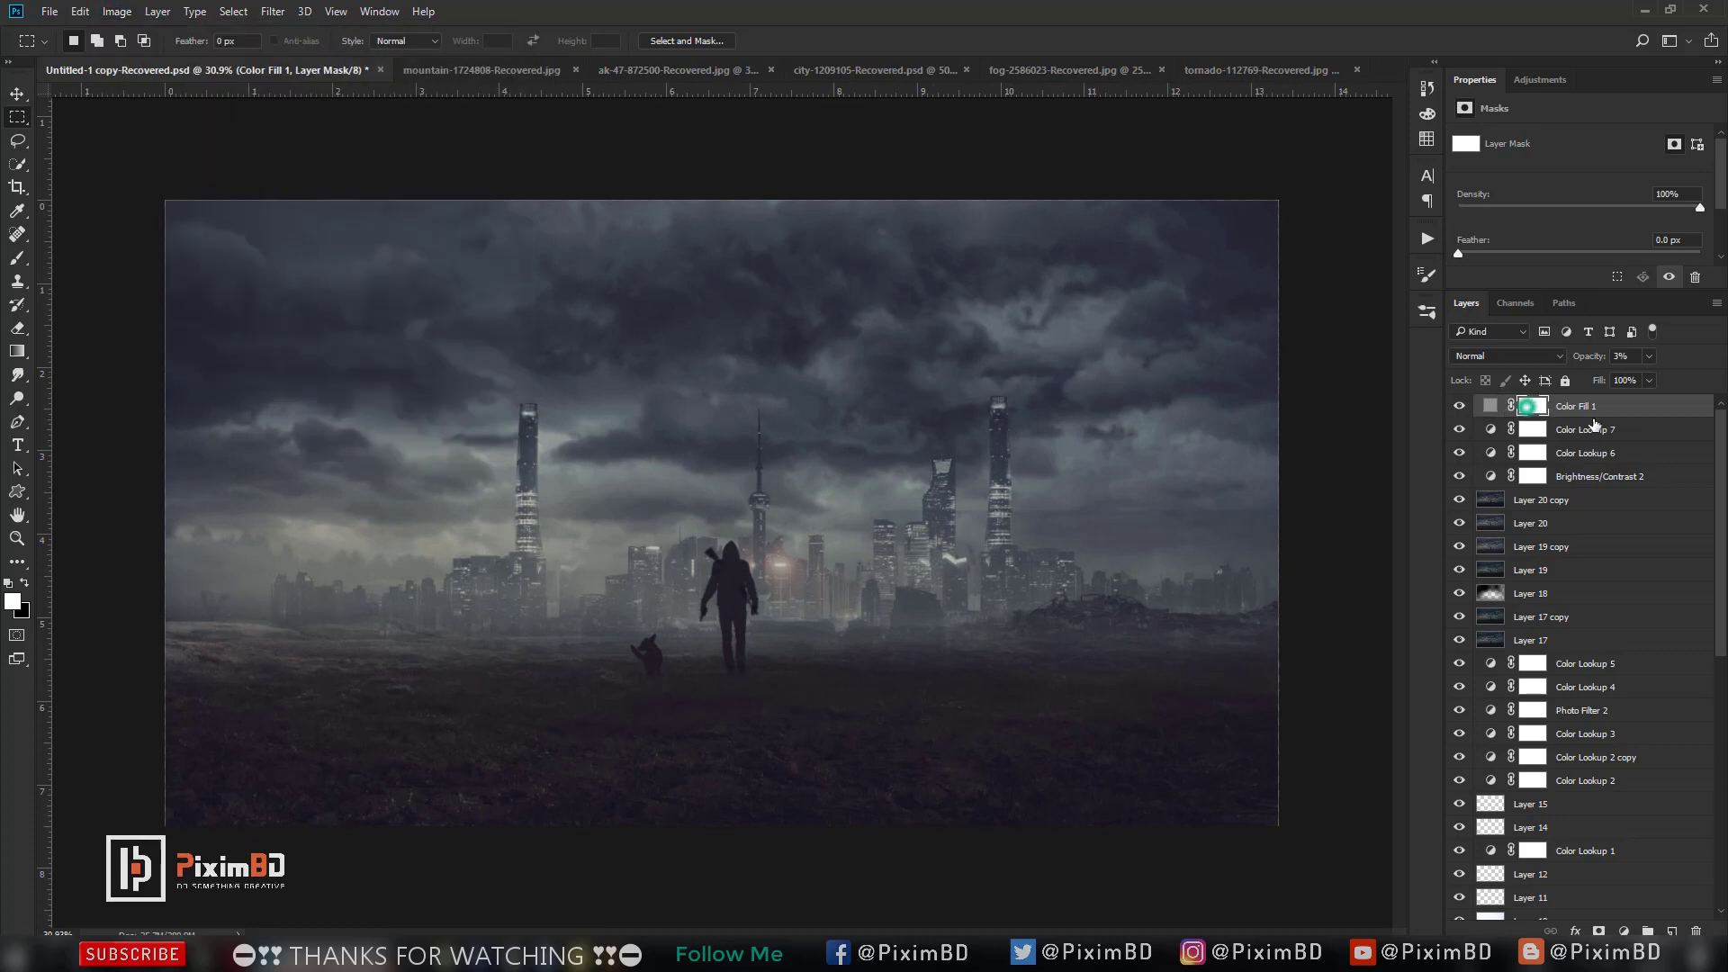
left_click(1533, 406)
left_click(1672, 932)
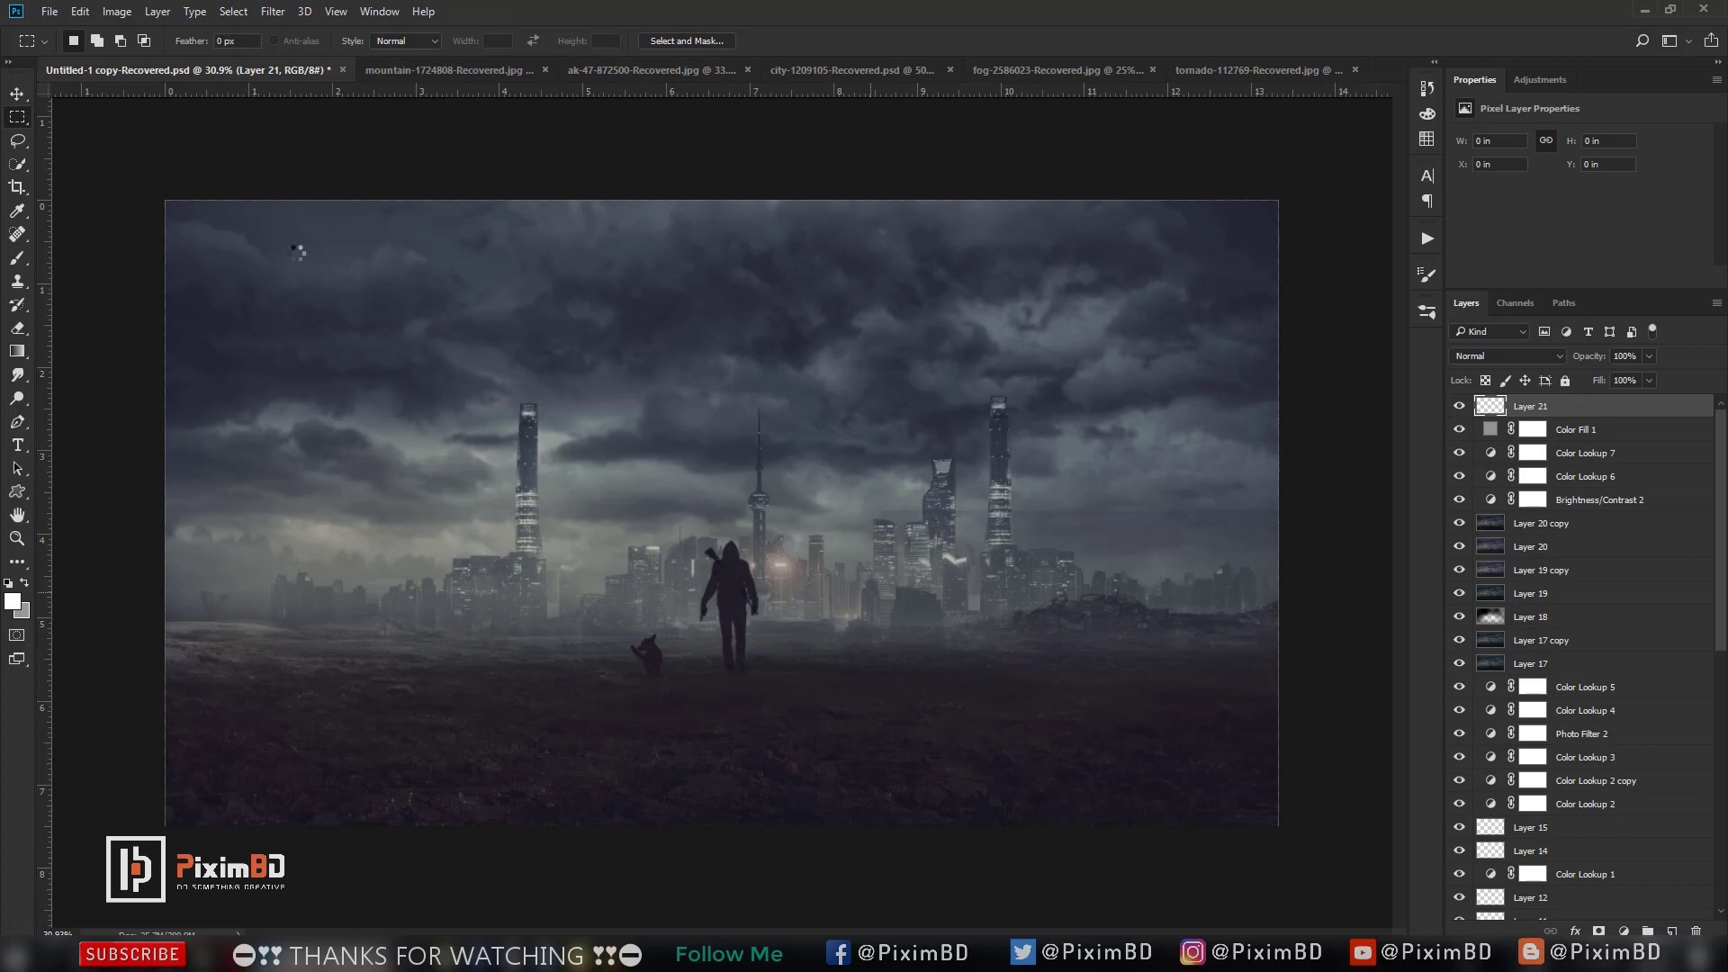
Deepen Layer 21's shadows with Levels, moving the black input to 5.
left_click(117, 11)
mouse_move(144, 56)
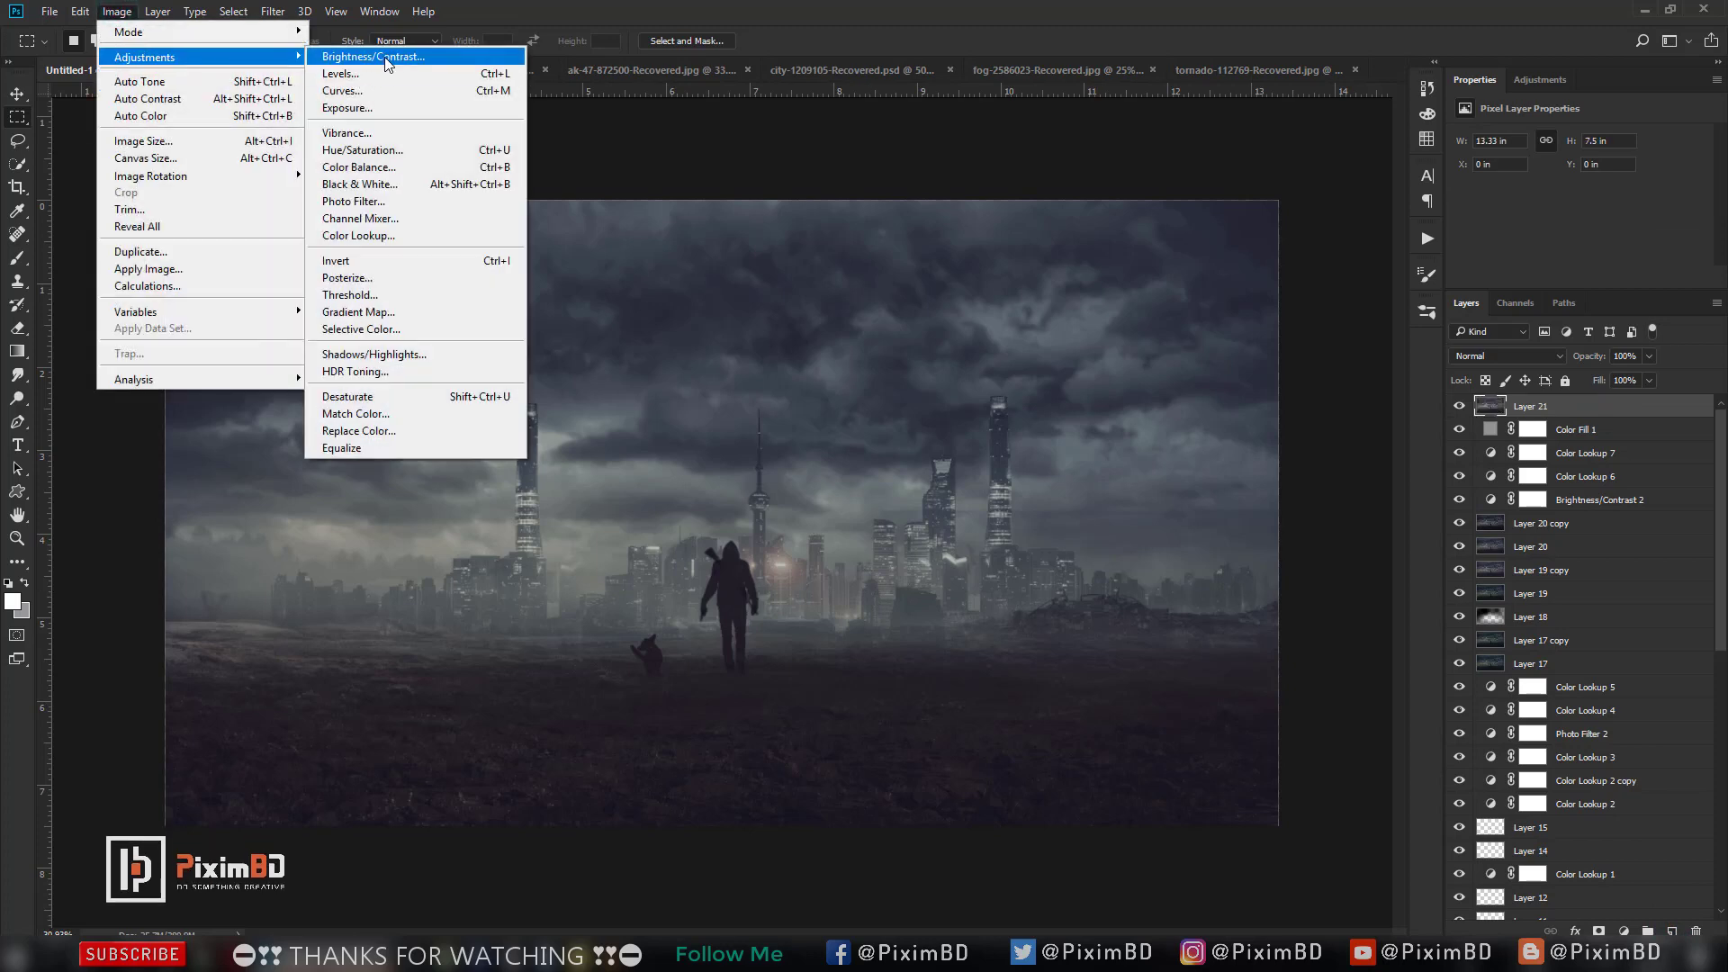
left_click(386, 73)
left_click_drag(1184, 363, 1190, 364)
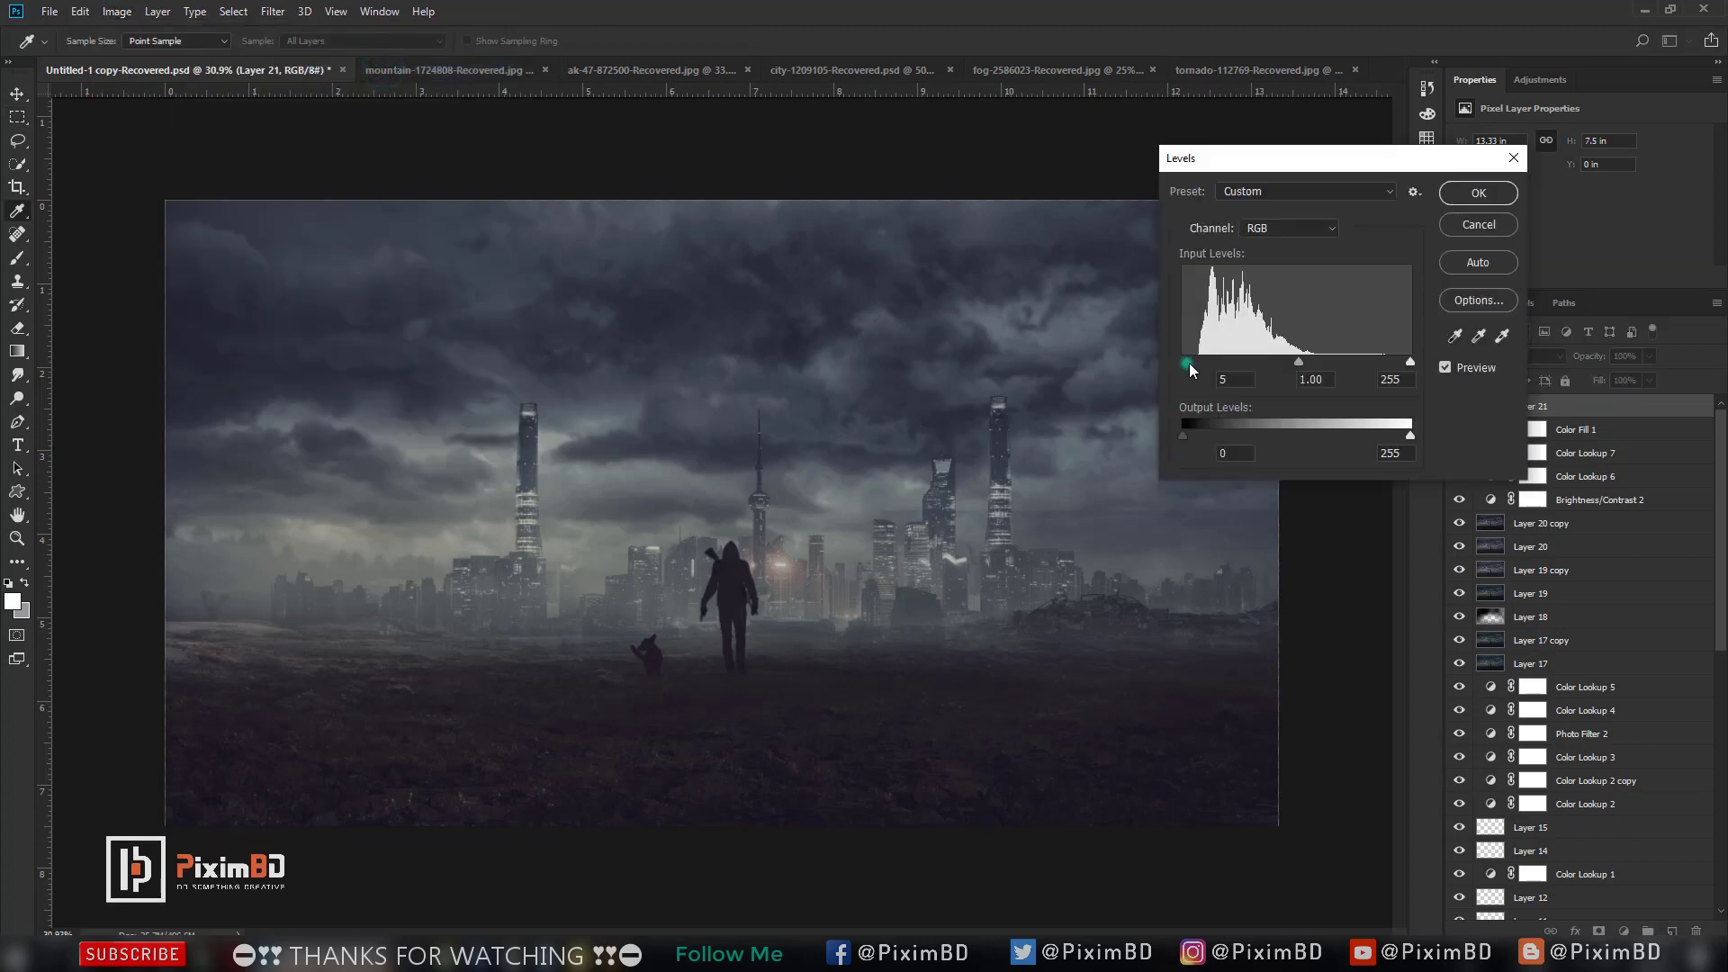
key("Return")
key("m")
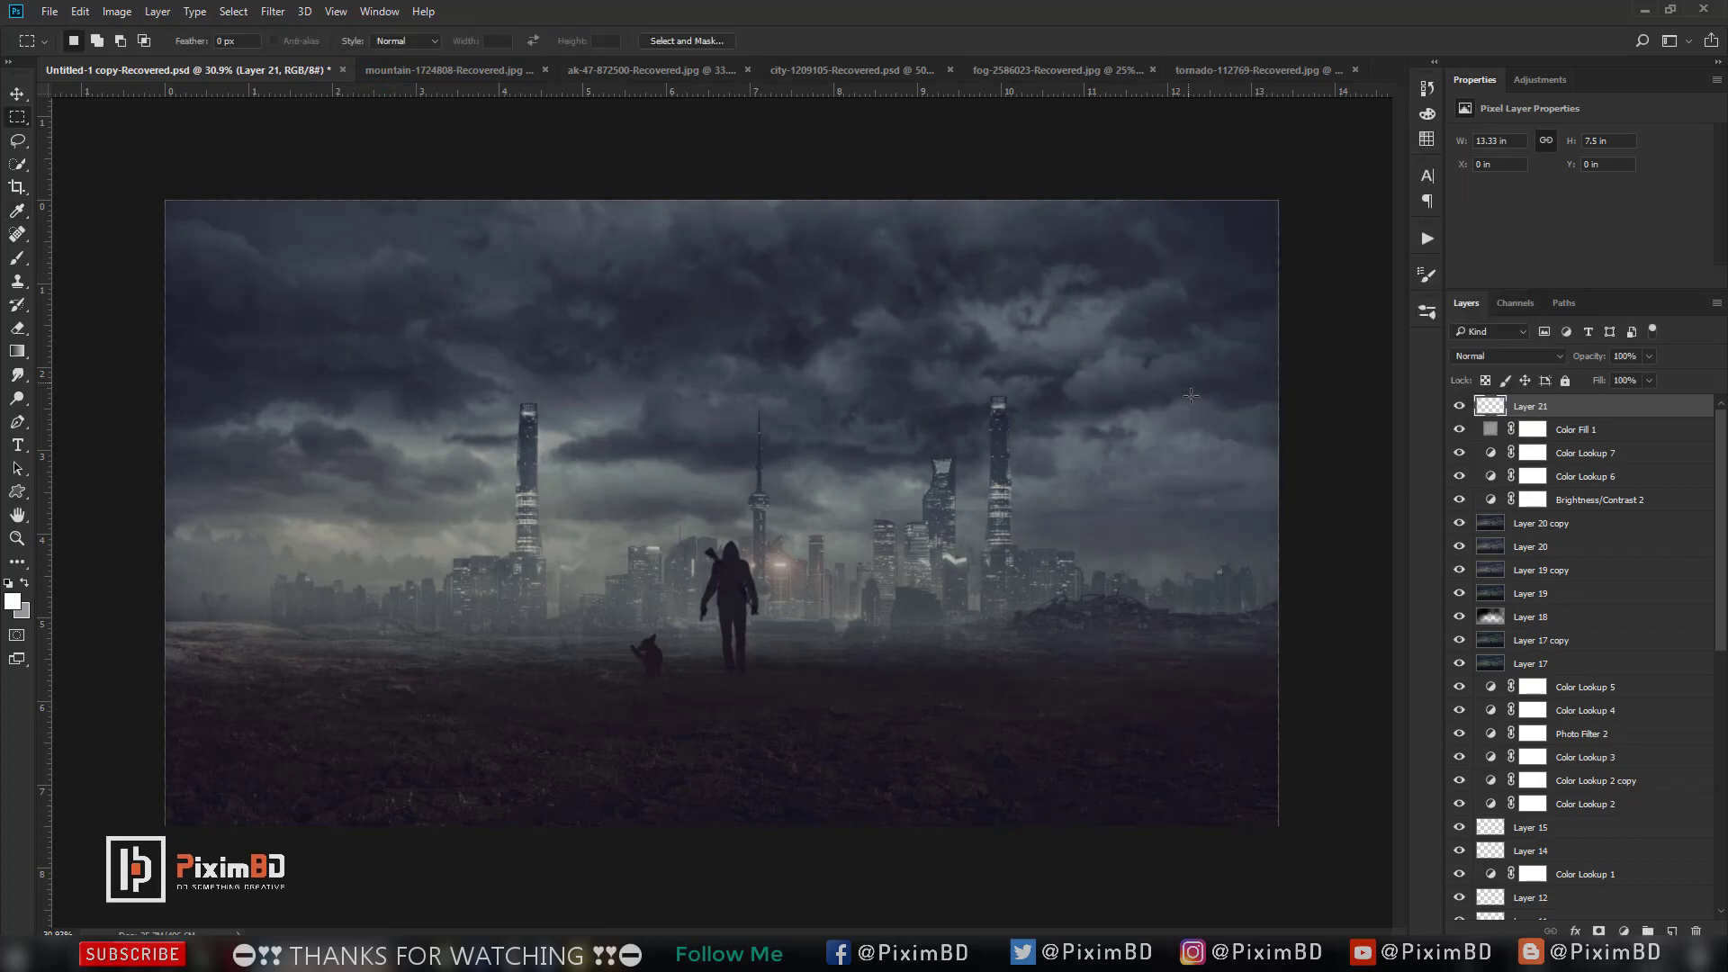
scroll(942, 440, "down", 1)
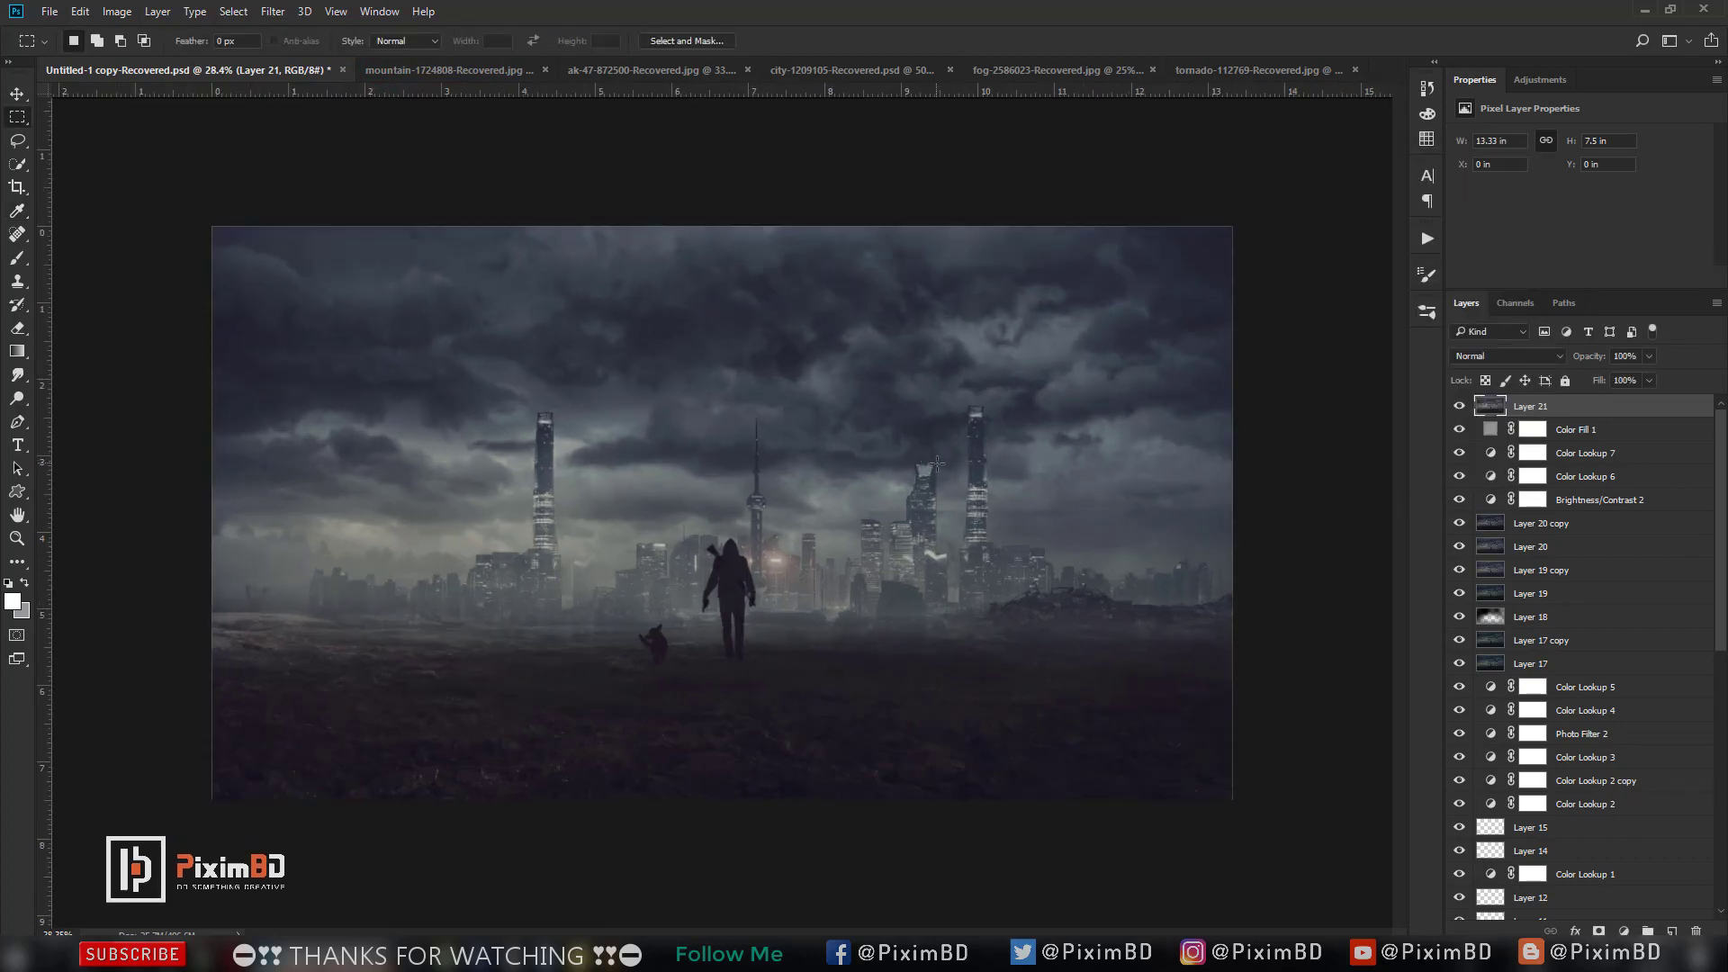
Duplicate Brightness/Contrast 2 and move the copy to the top of the stack.
left_click(1611, 500)
key("ctrl+j")
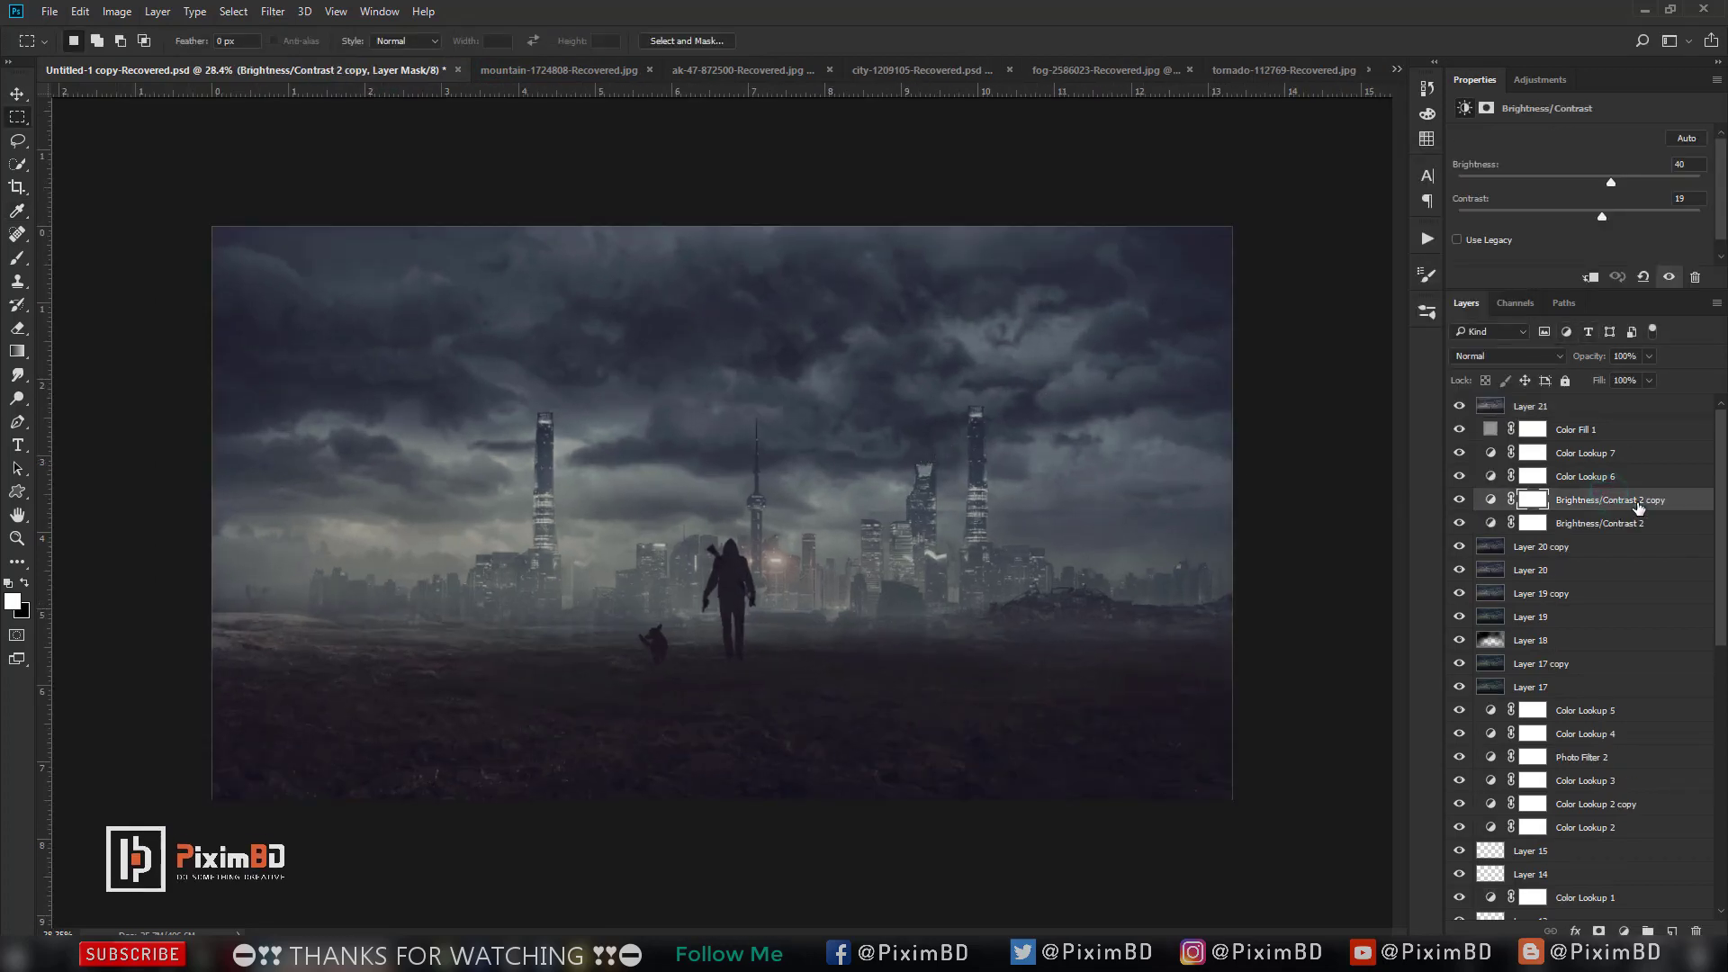
mouse_move(1610, 501)
left_mouse_down()
mouse_move(1615, 407)
mouse_move(1596, 408)
mouse_move(1586, 372)
left_mouse_up()
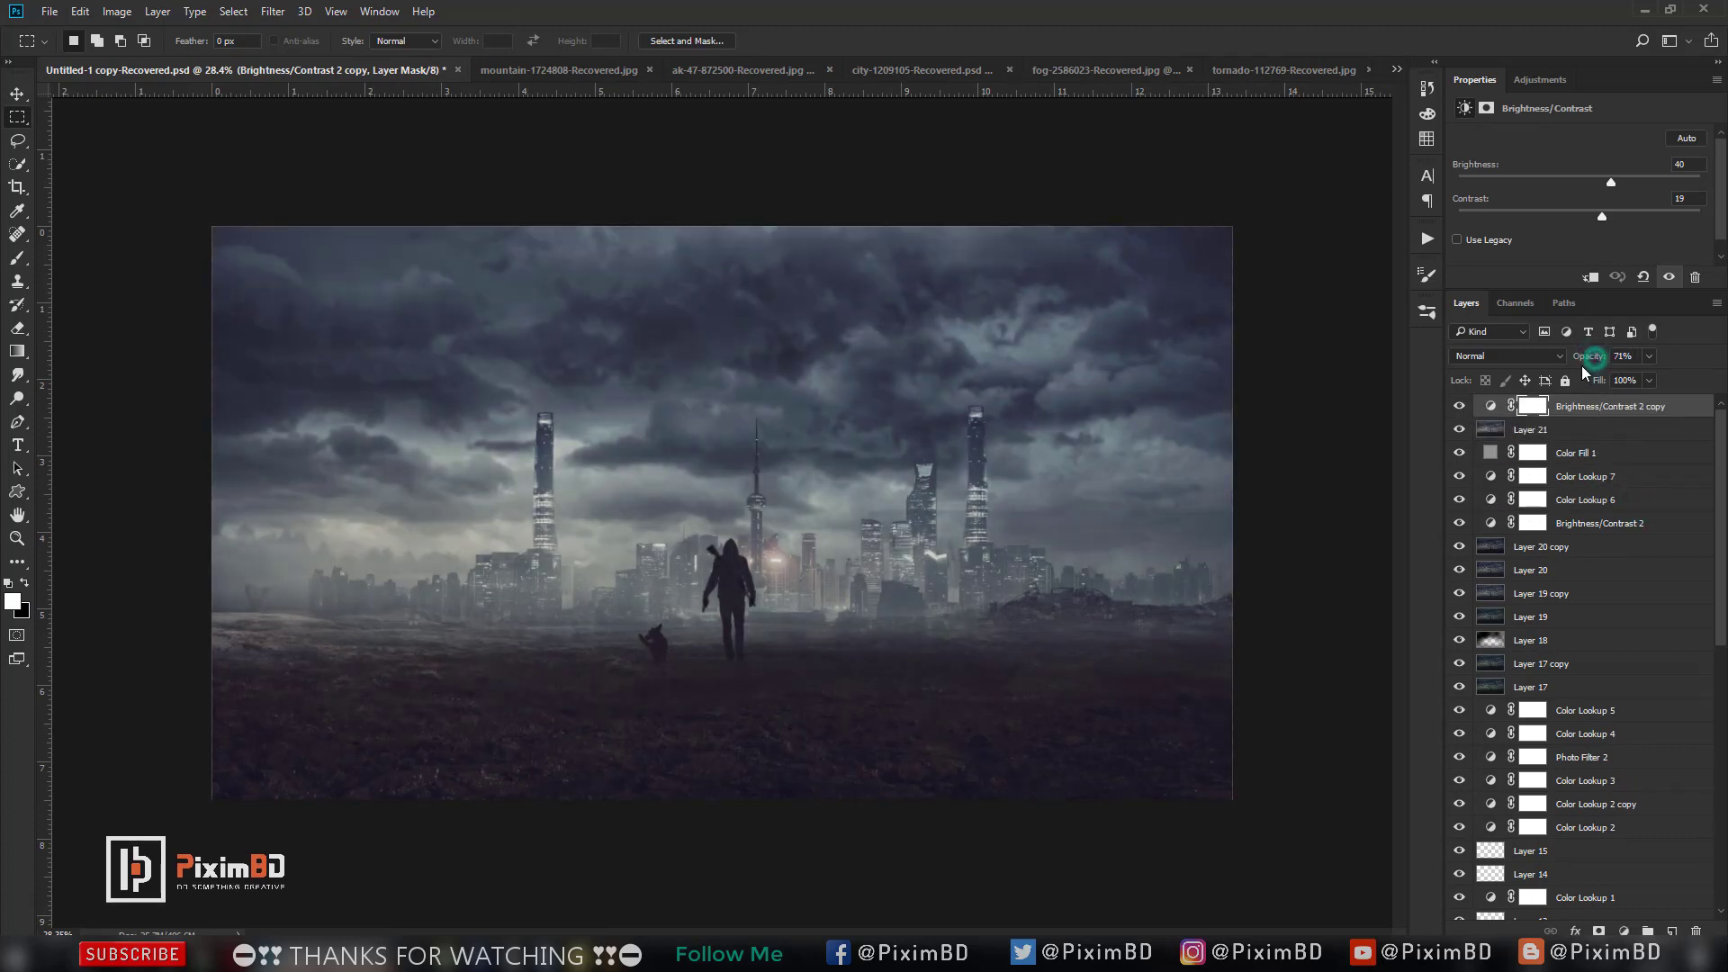
Erase the copy's mask across the upper sky and lower-left horizon, then compare before and after.
key("e")
left_click_drag(170, 257, 1323, 255)
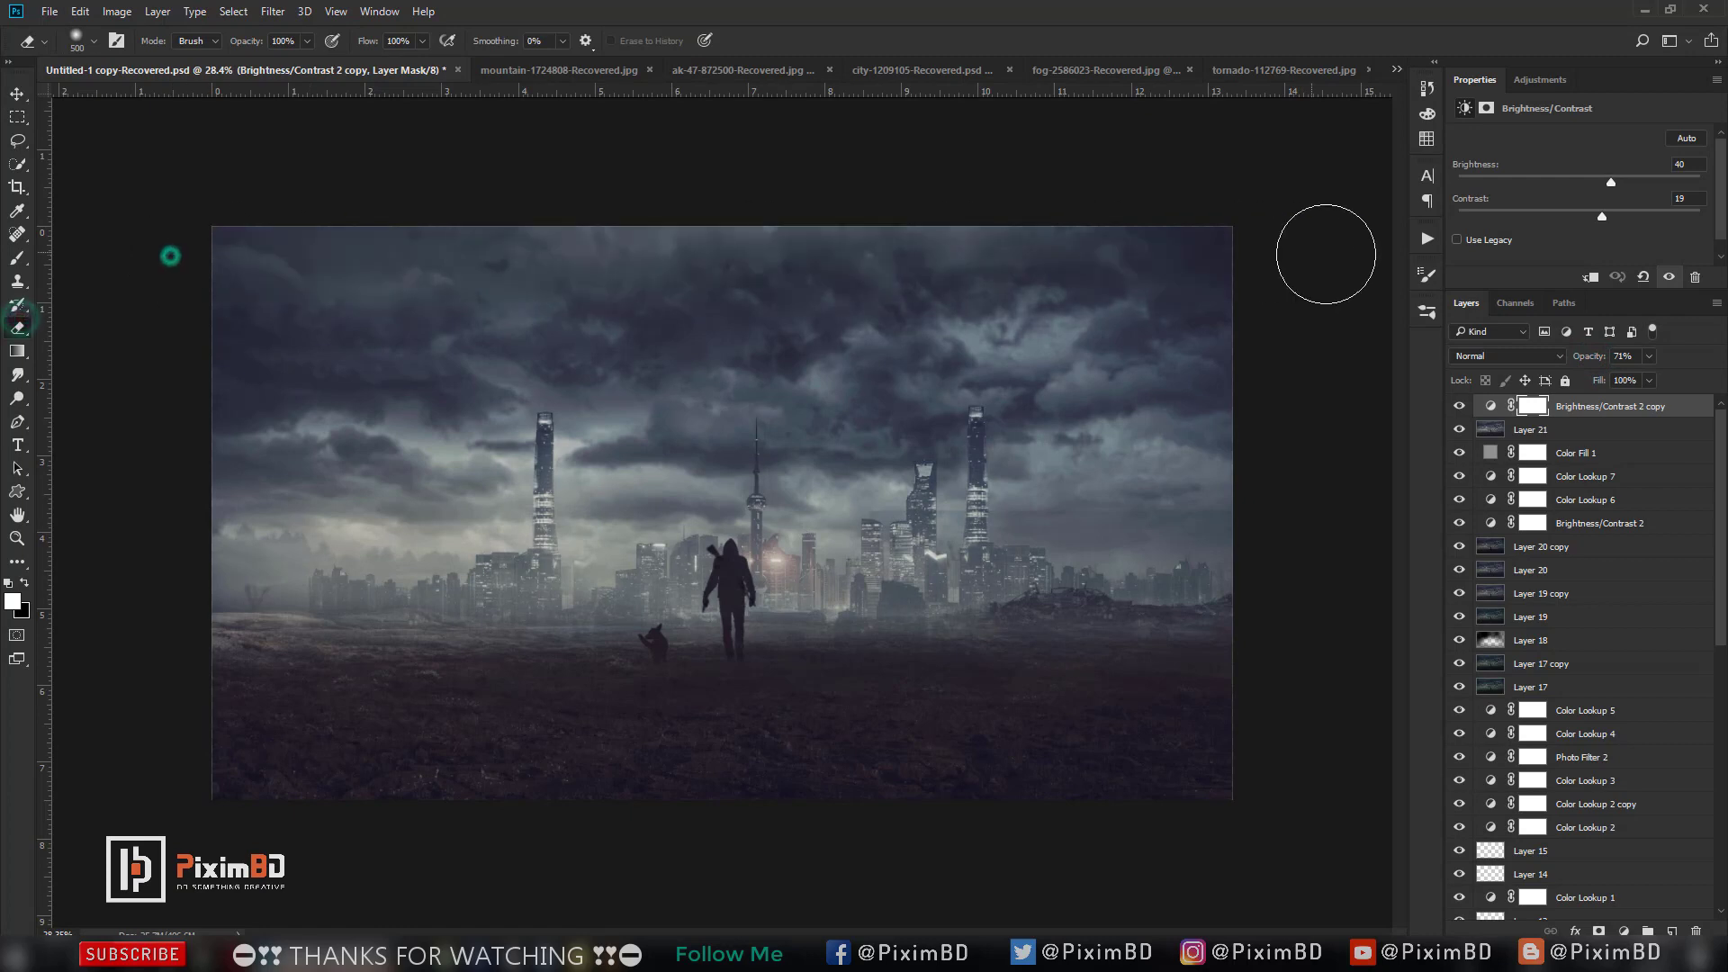
left_click_drag(281, 344, 1116, 308)
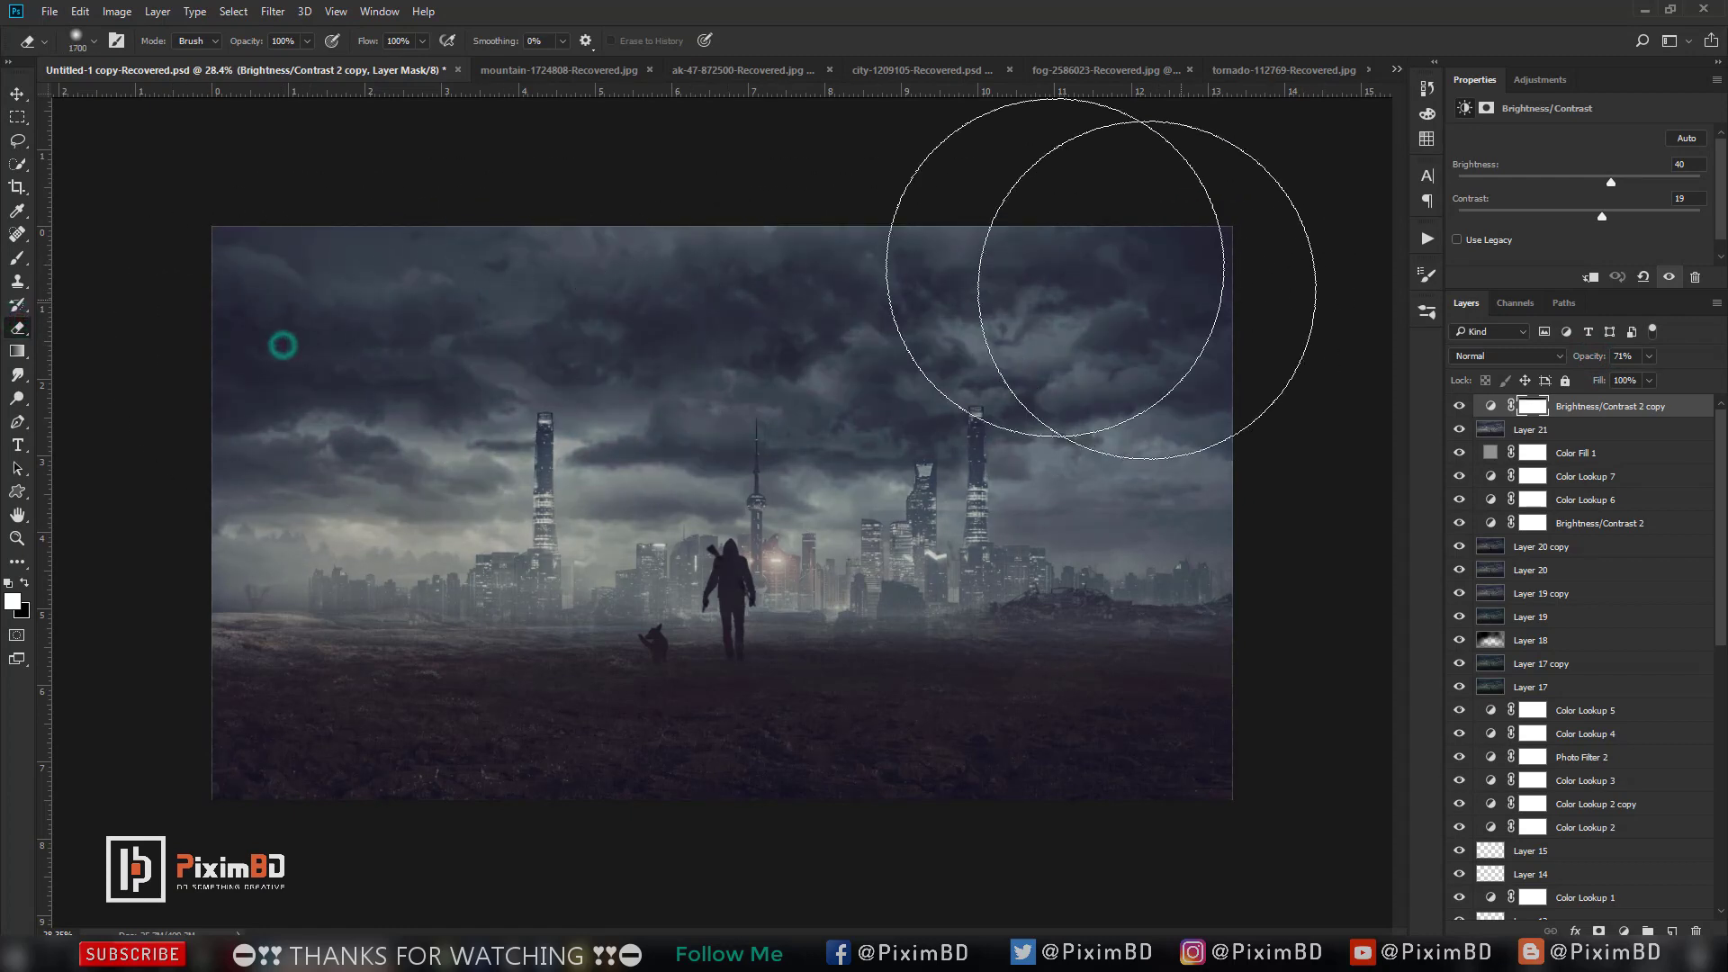
left_click_drag(213, 208, 1238, 358)
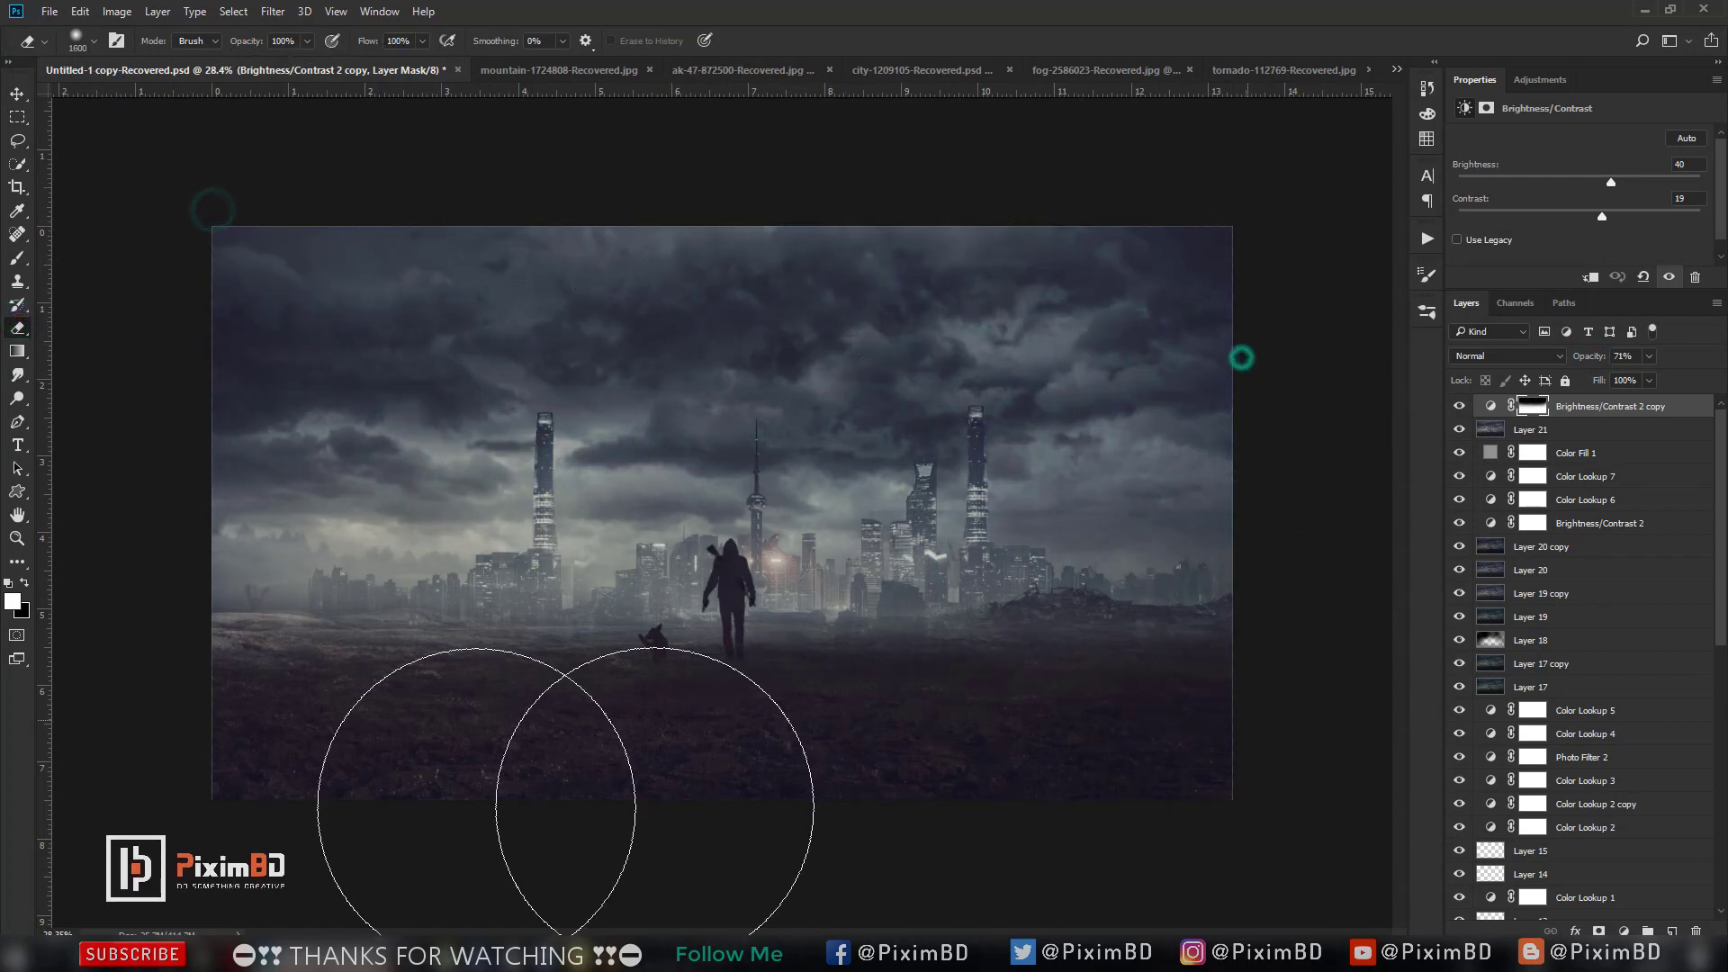
left_click(135, 650)
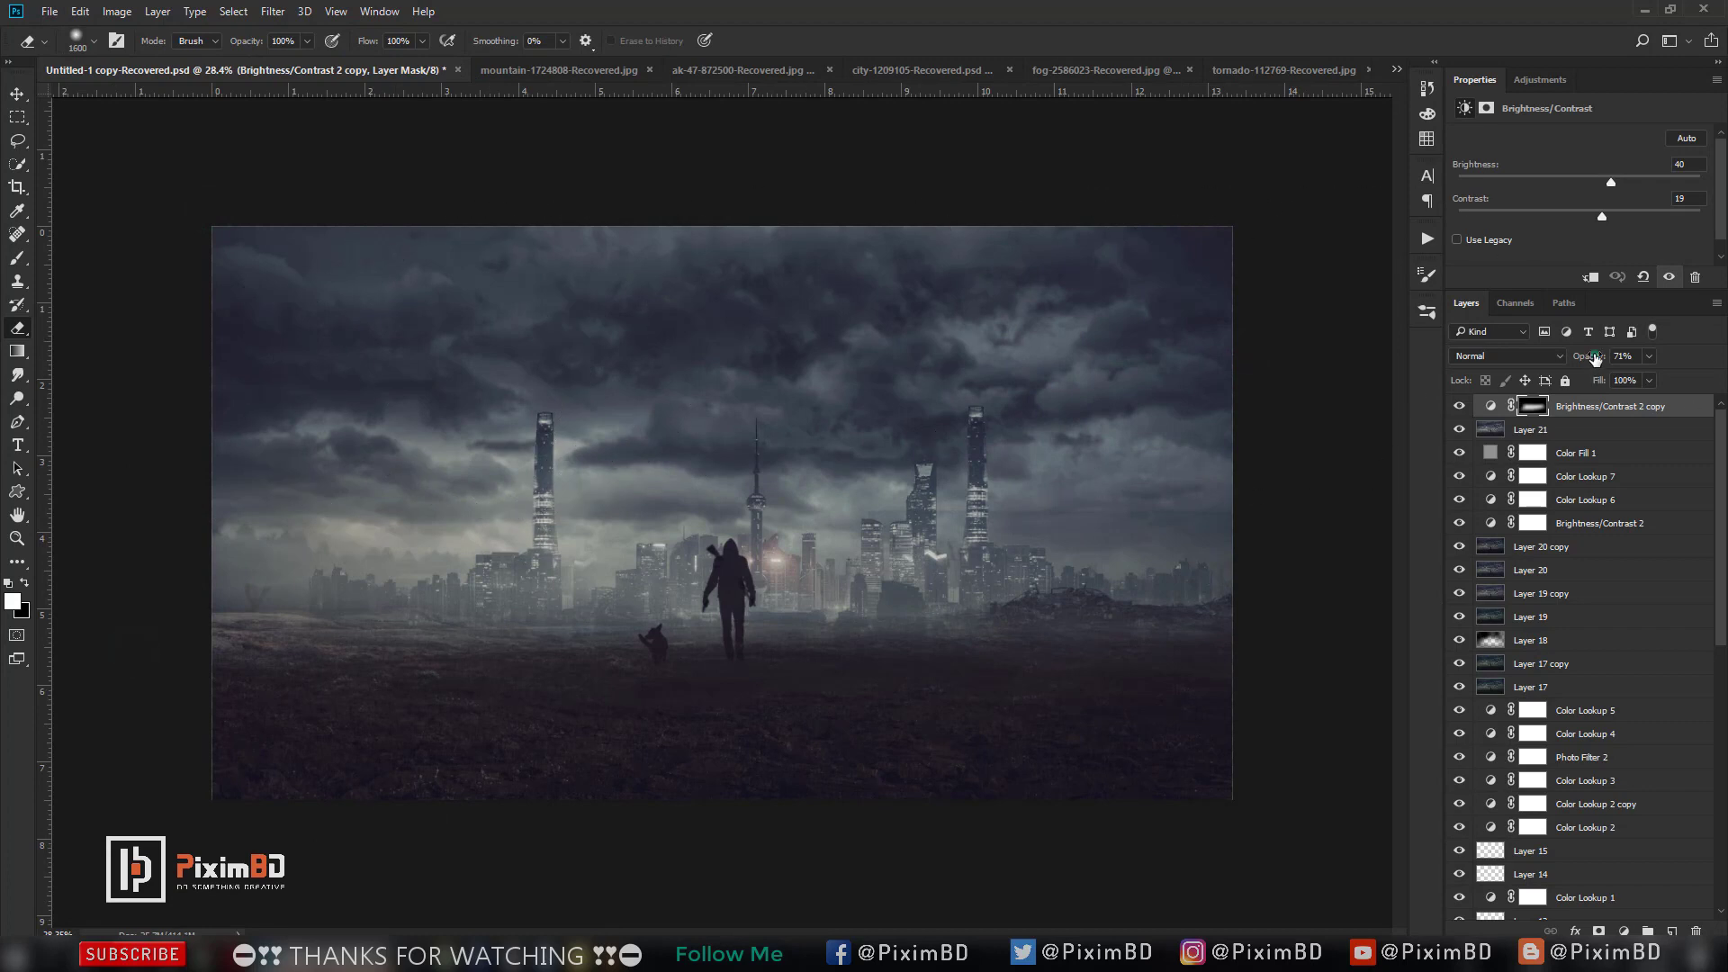
left_click(1462, 407)
scroll(971, 446, "down", 2)
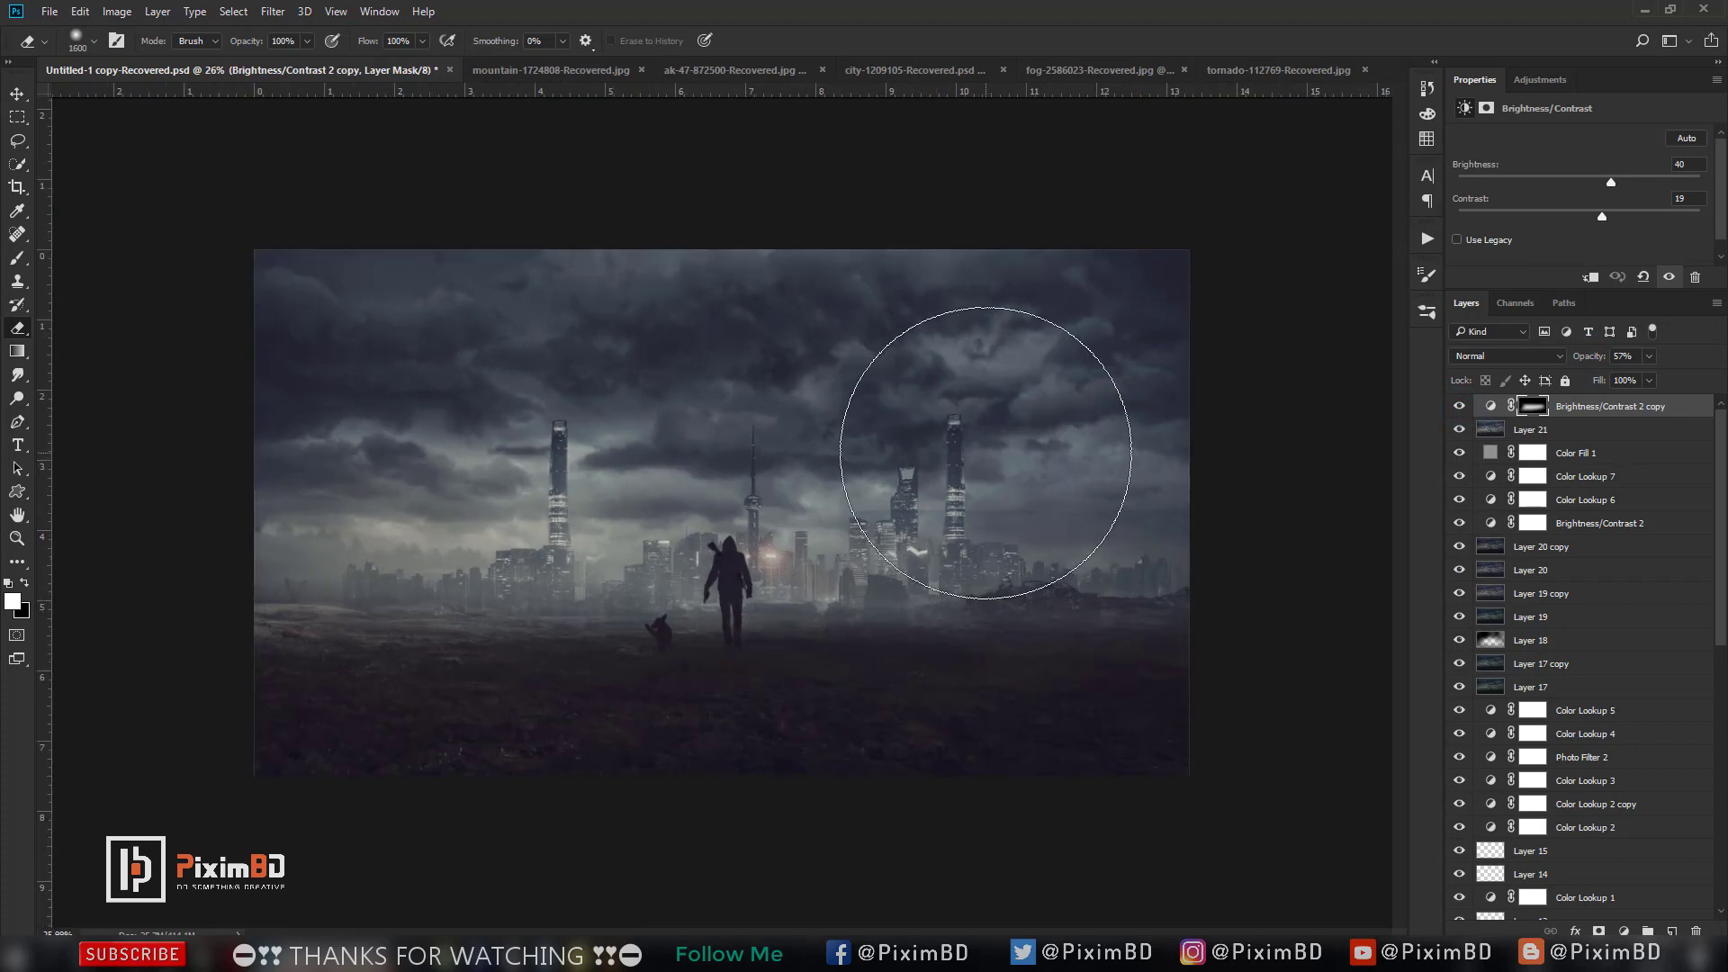
Save the composite as a JPEG with default options, then delete the Brightness/Contrast 2 copy.
key("ctrl+shift+s")
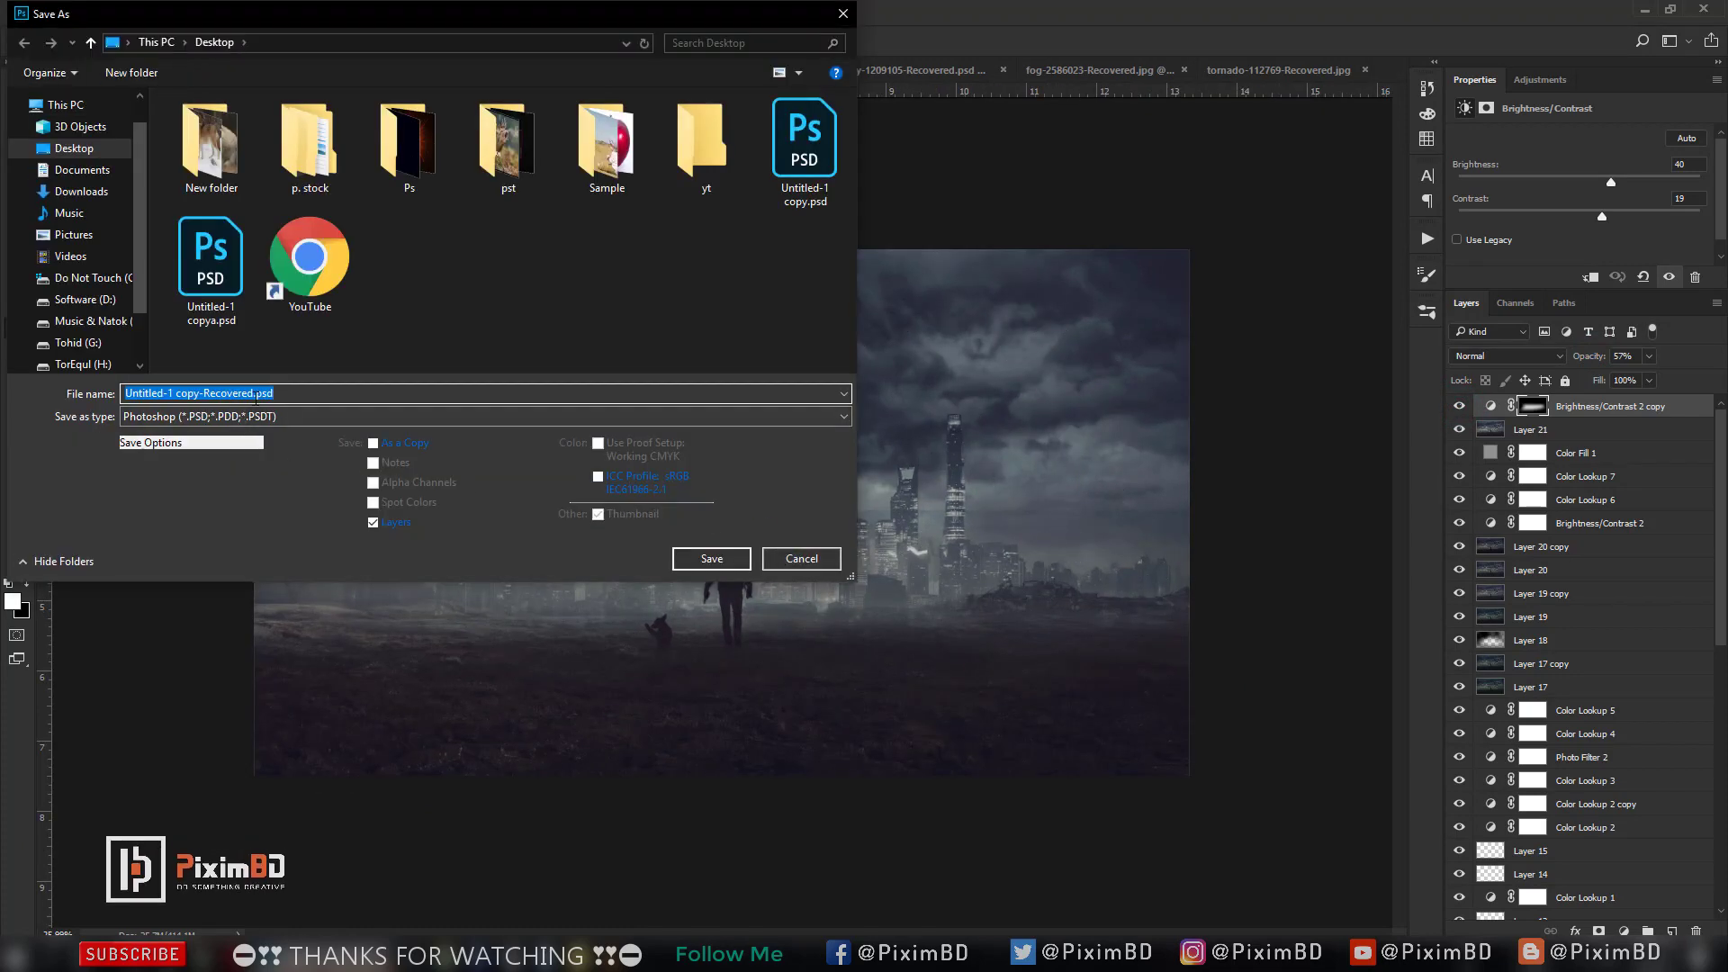
left_click(298, 398)
left_click(303, 417)
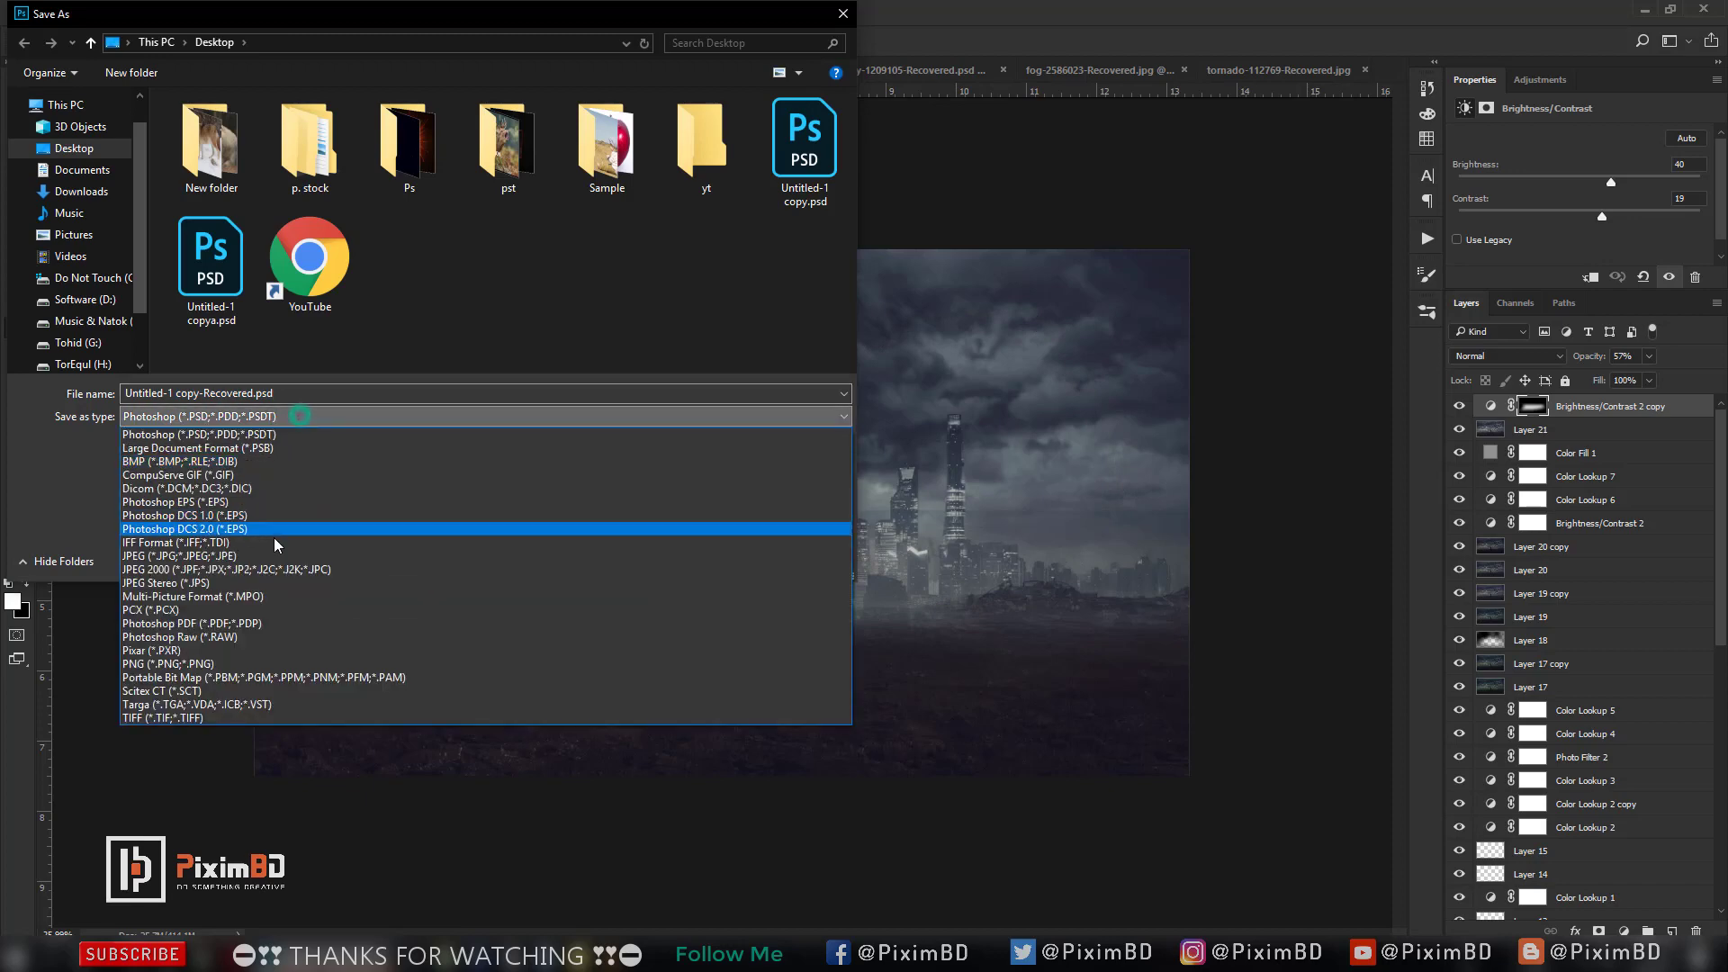
left_click(263, 556)
left_click(685, 564)
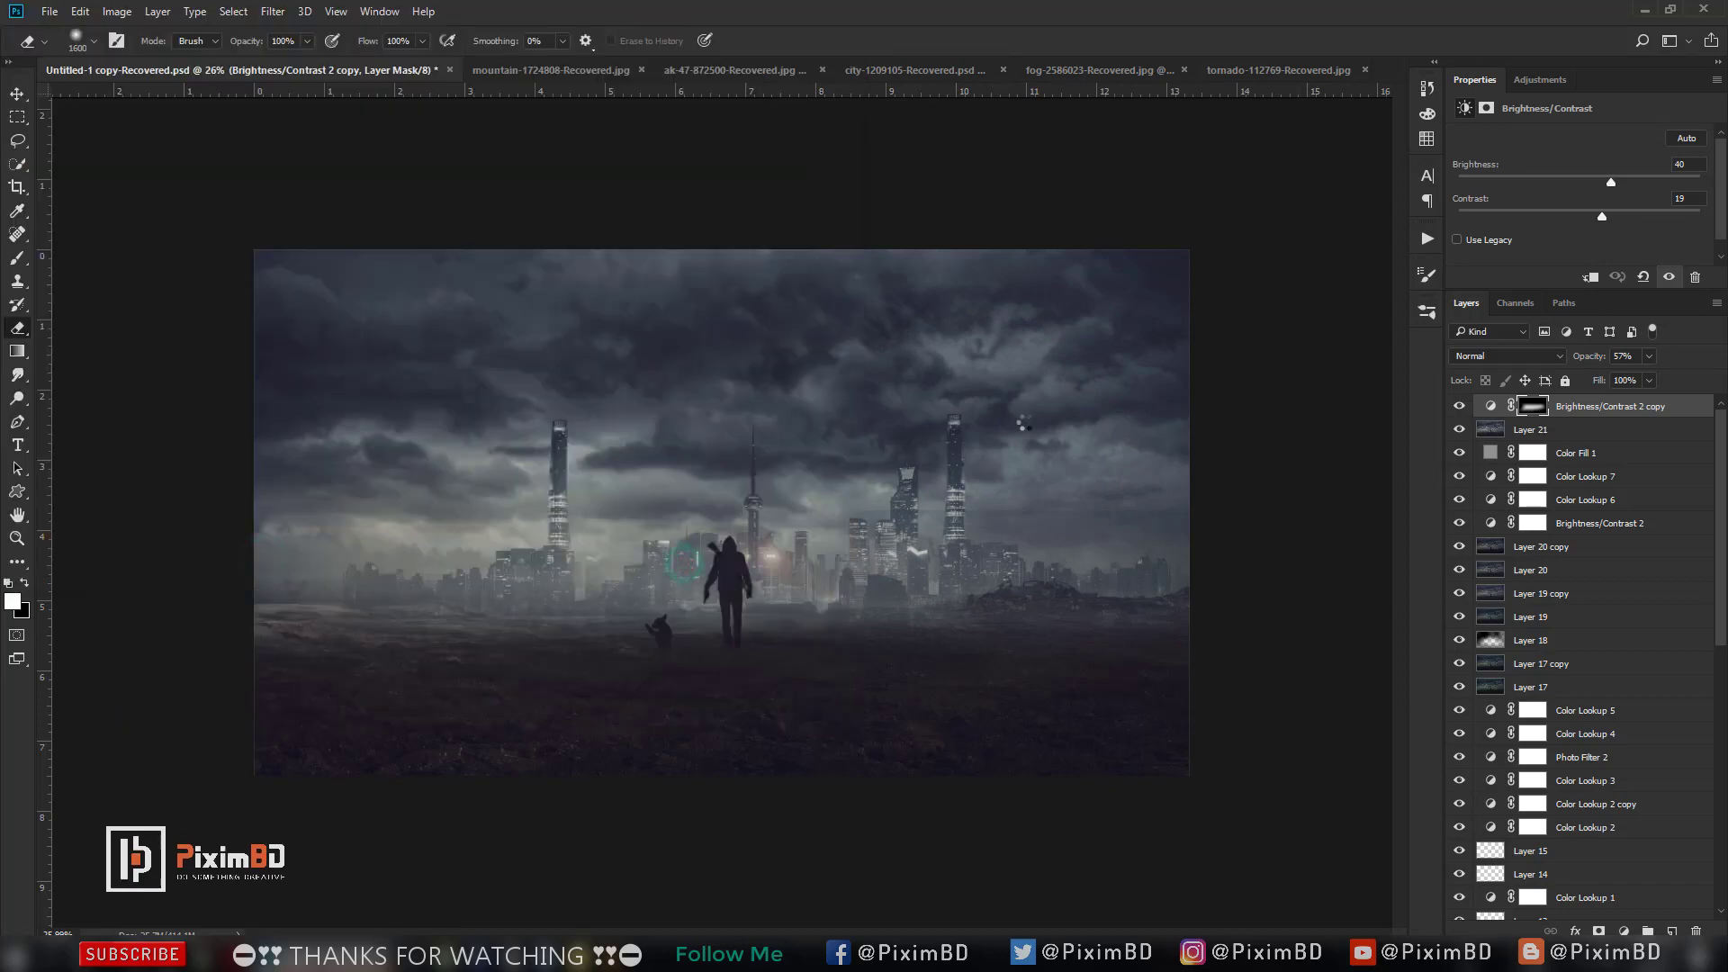
left_click(1249, 239)
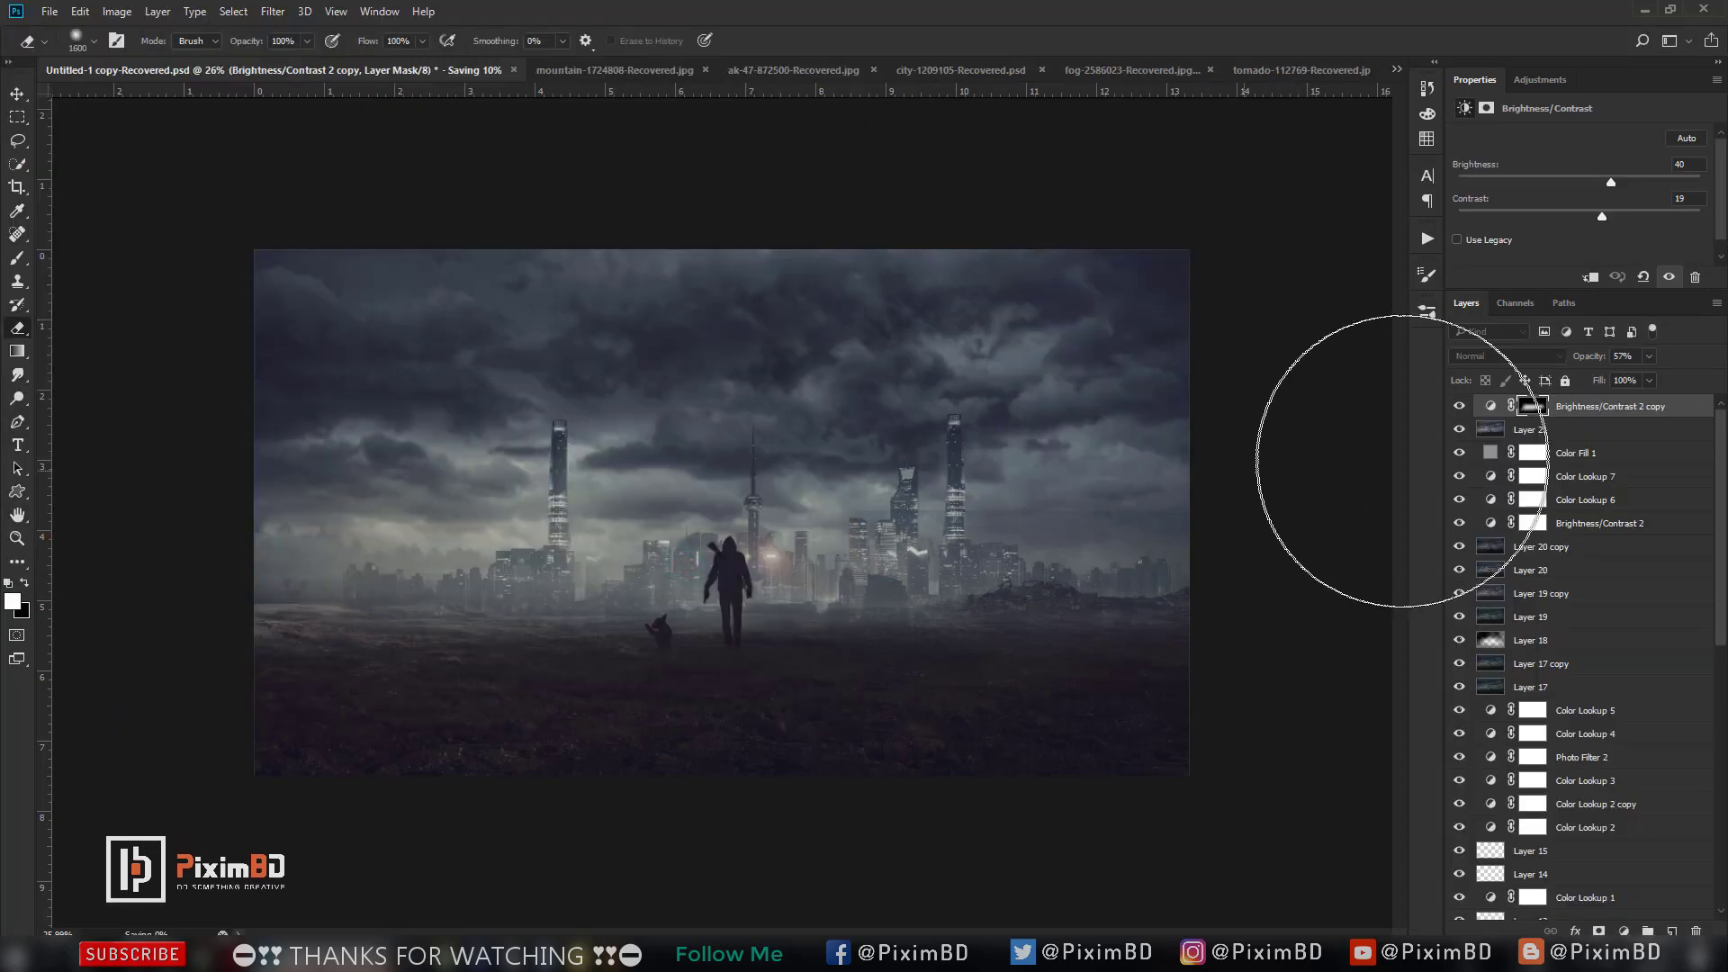
key("Delete")
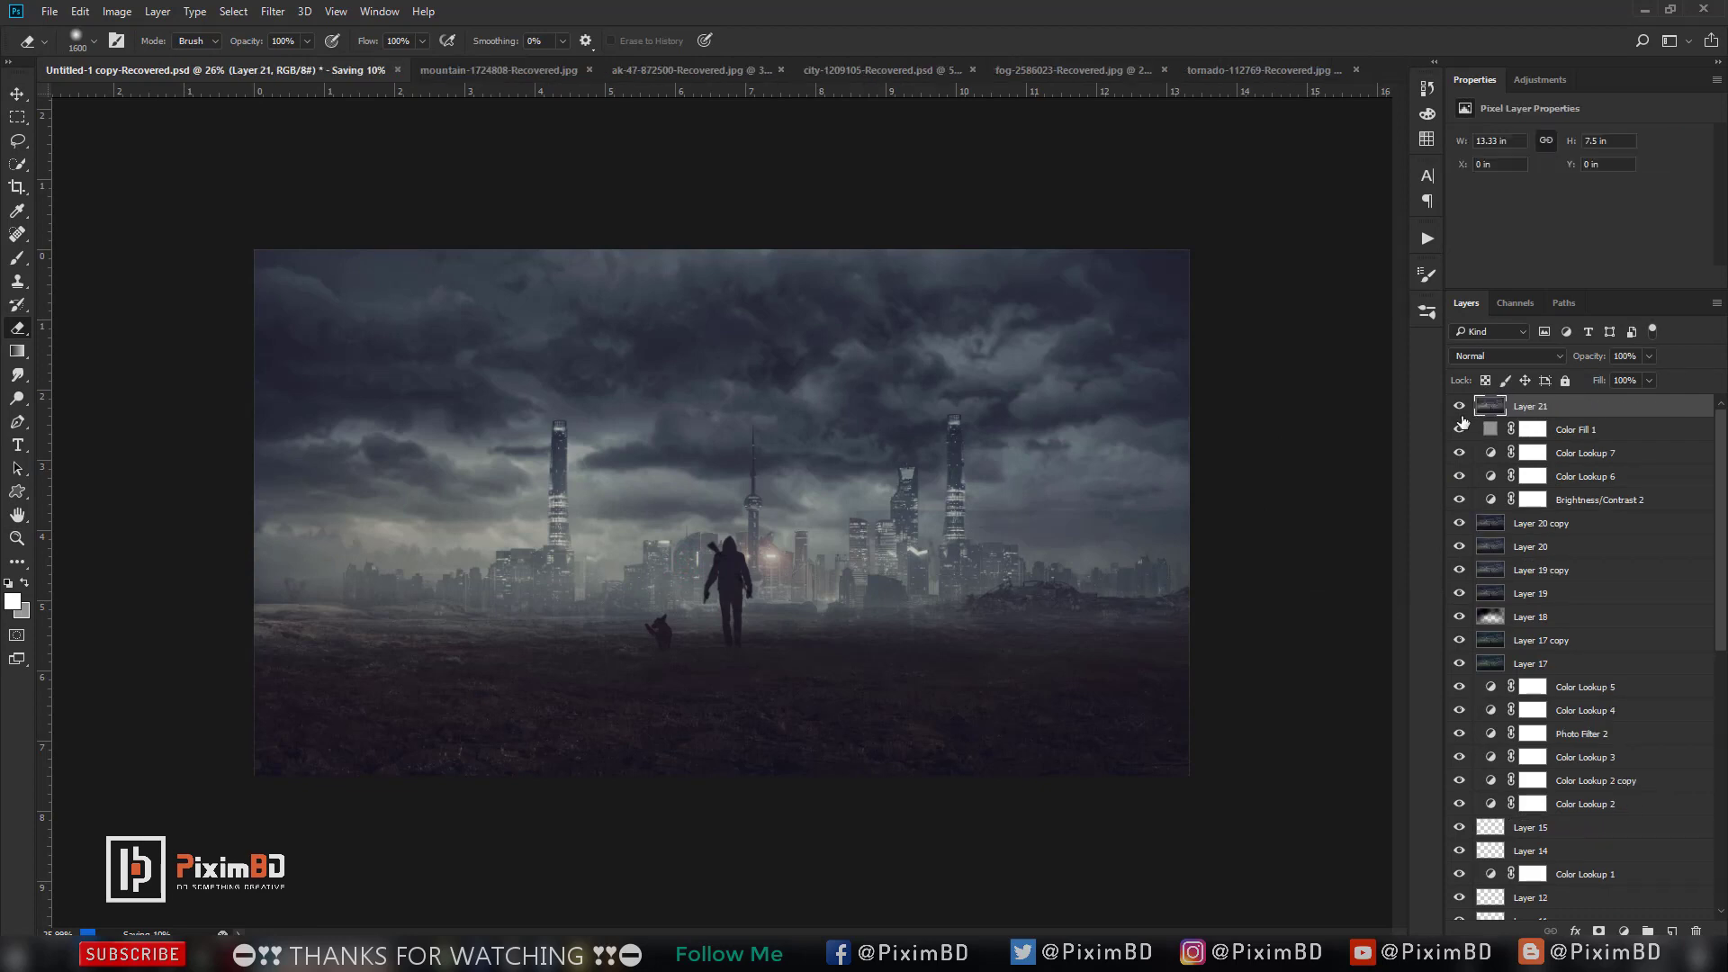
Hide all layers from Color Fill 1 down through Layer 0 copy.
left_click_drag(1458, 429, 1461, 803)
scroll(1464, 780, "down", 3)
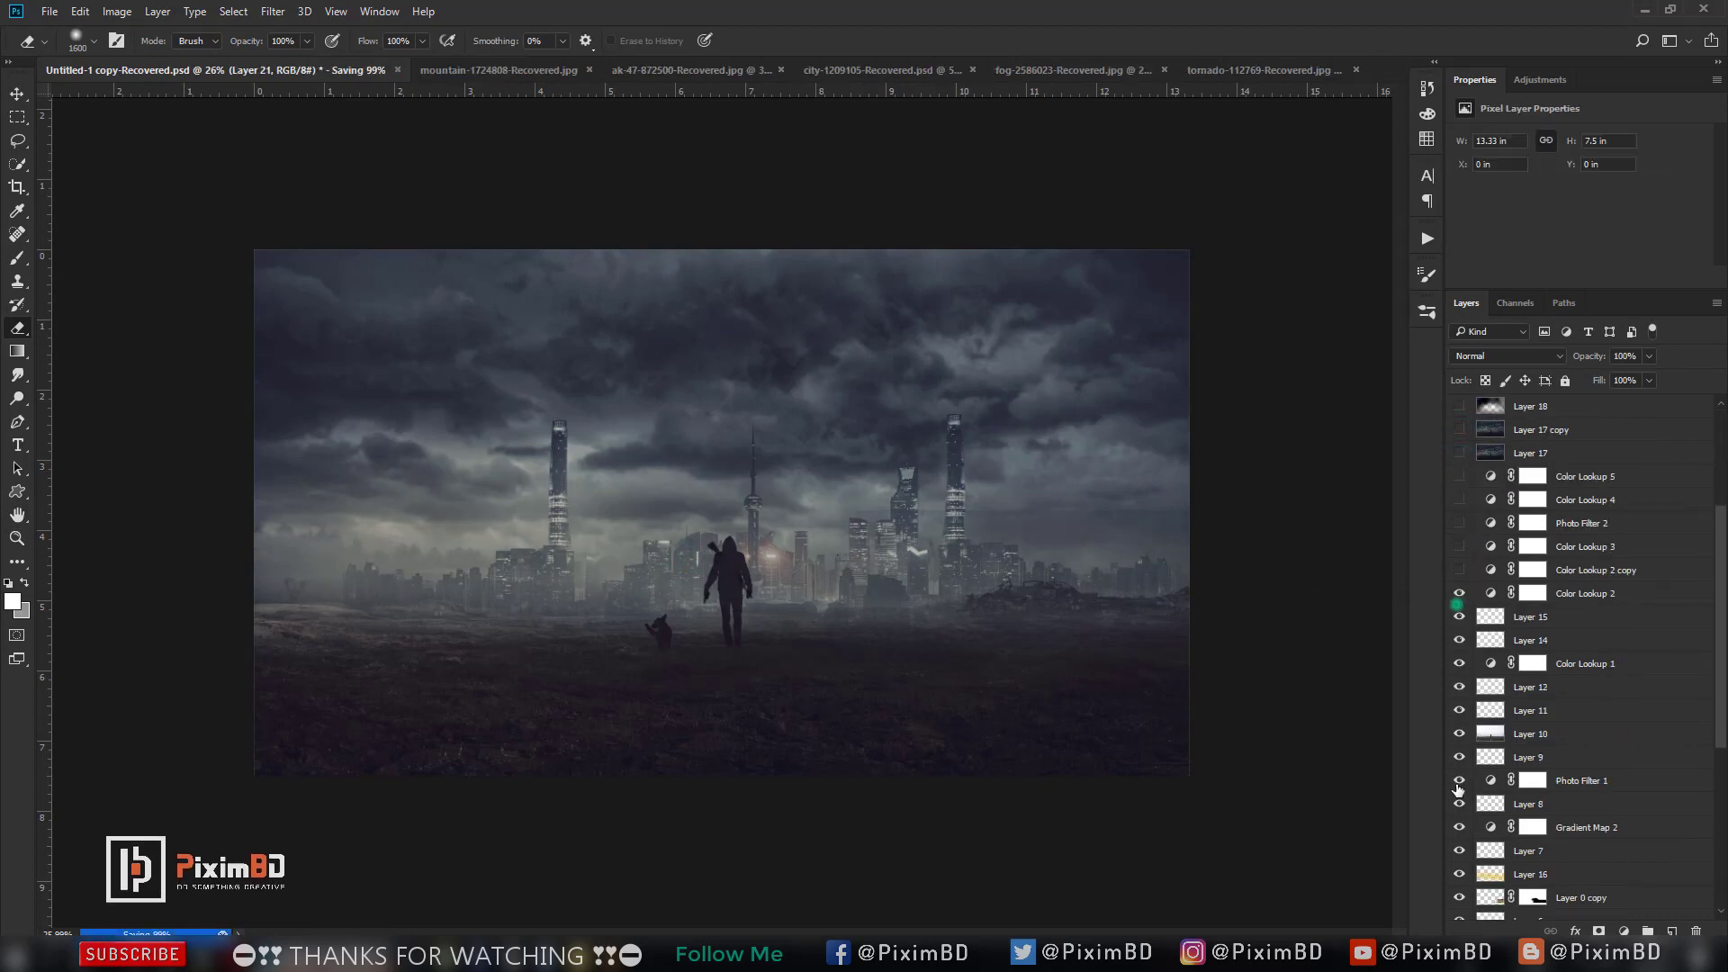
left_click_drag(1458, 593, 1458, 897)
scroll(1461, 704, "down", 4)
left_click(1540, 80)
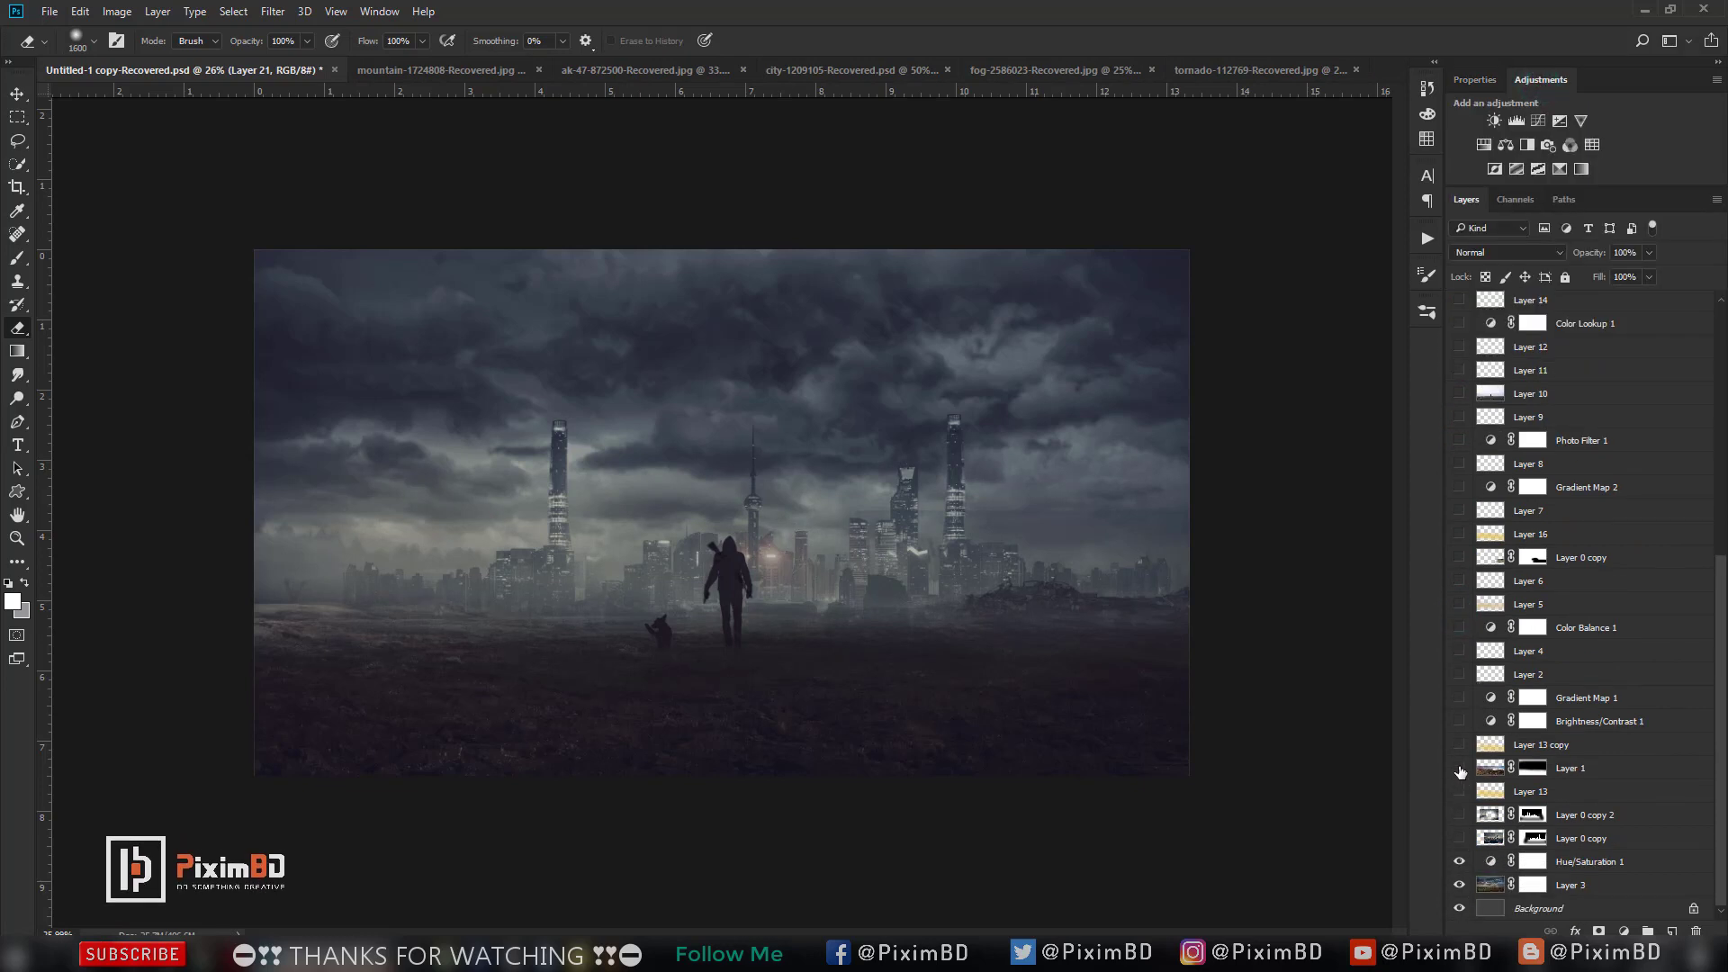
Toggle Layer 21 on and off to compare, leaving it hidden.
scroll(1459, 771, "up", 3)
scroll(1460, 771, "up", 2)
scroll(1460, 772, "up", 2)
left_click(1453, 303)
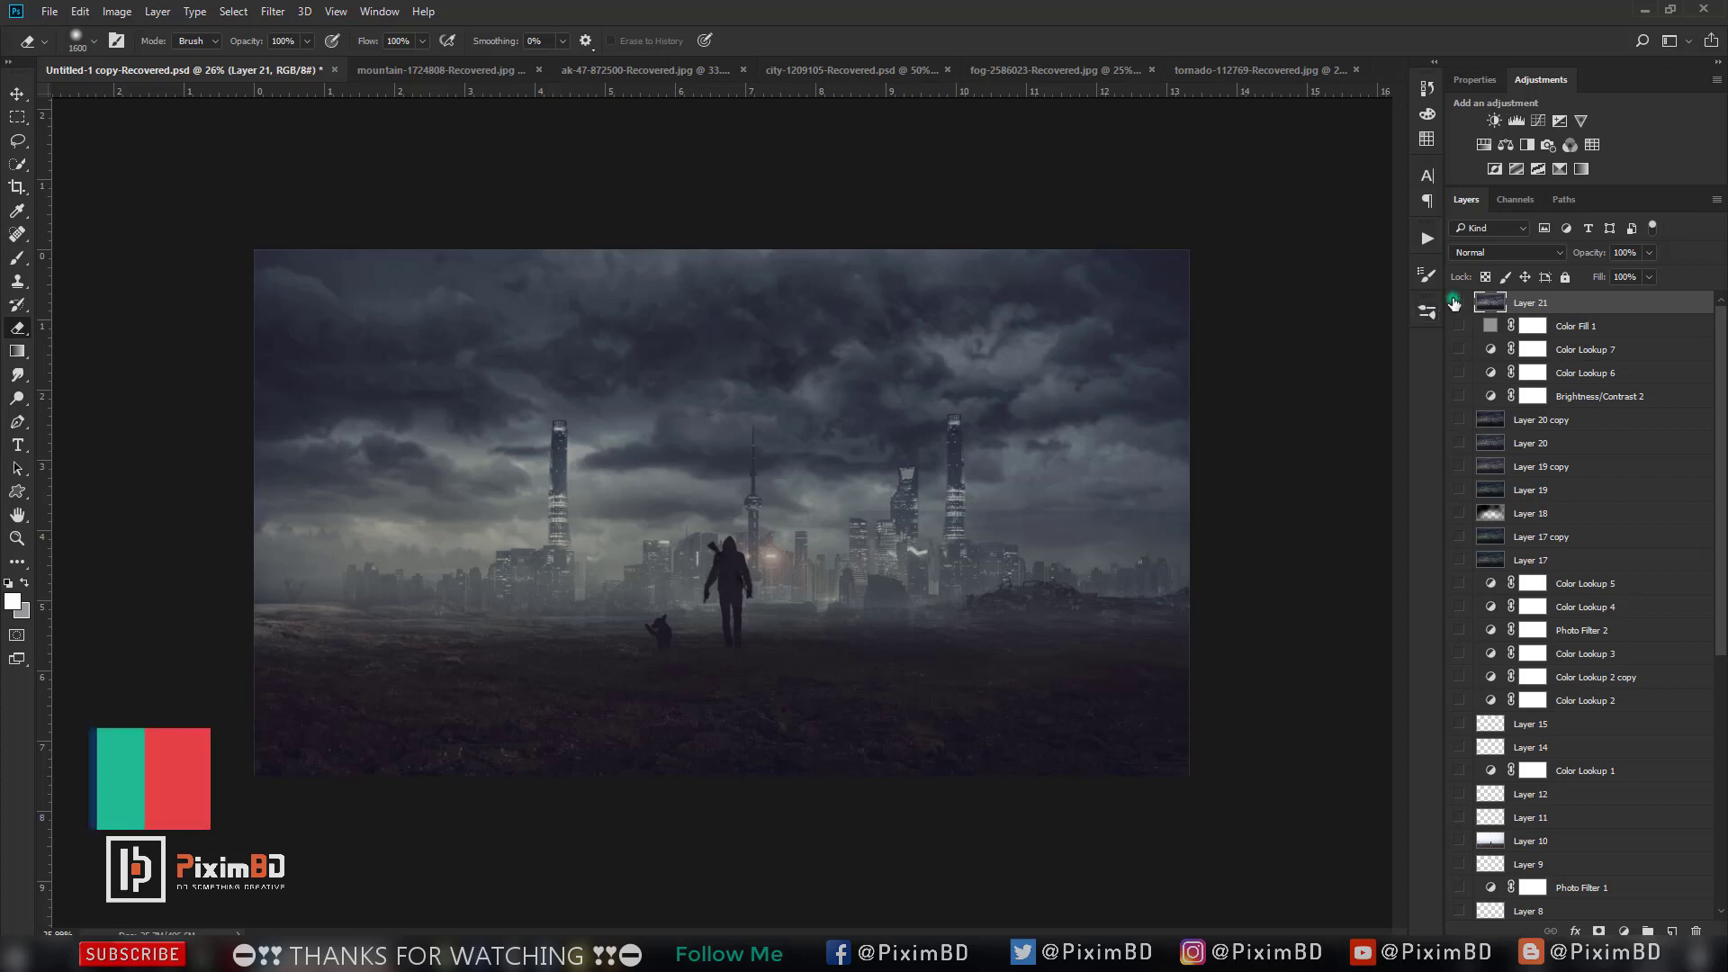
left_click(1453, 304)
left_click(1453, 303)
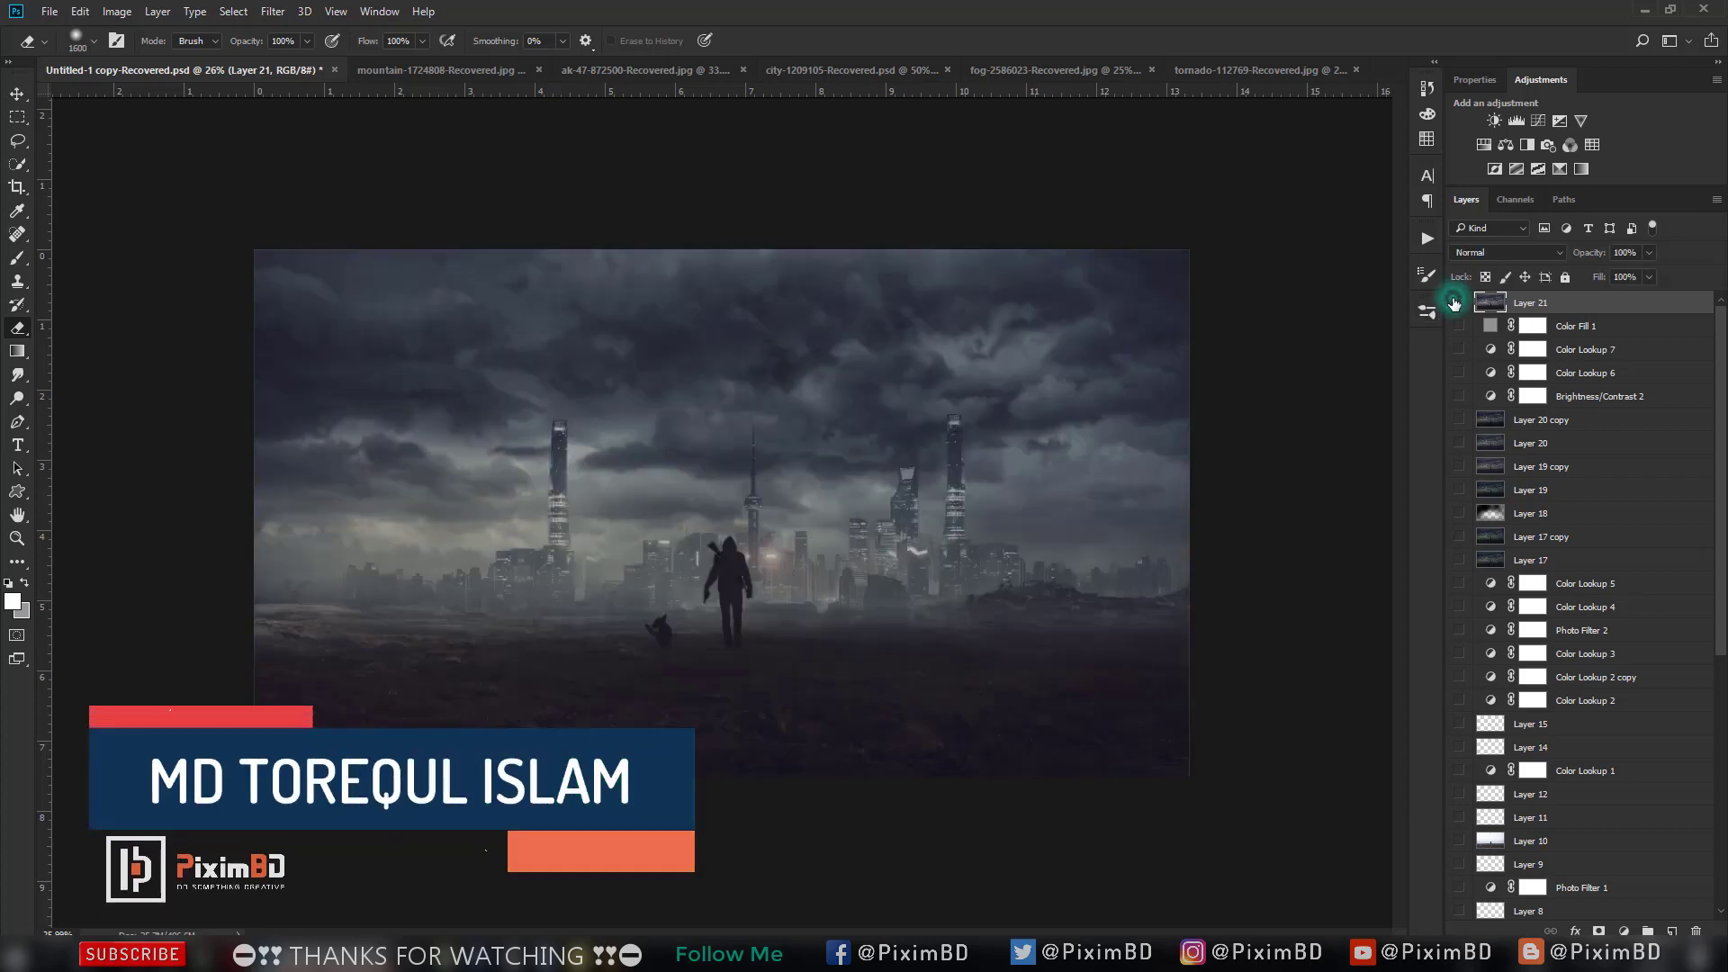
left_click(1453, 303)
left_click(1455, 304)
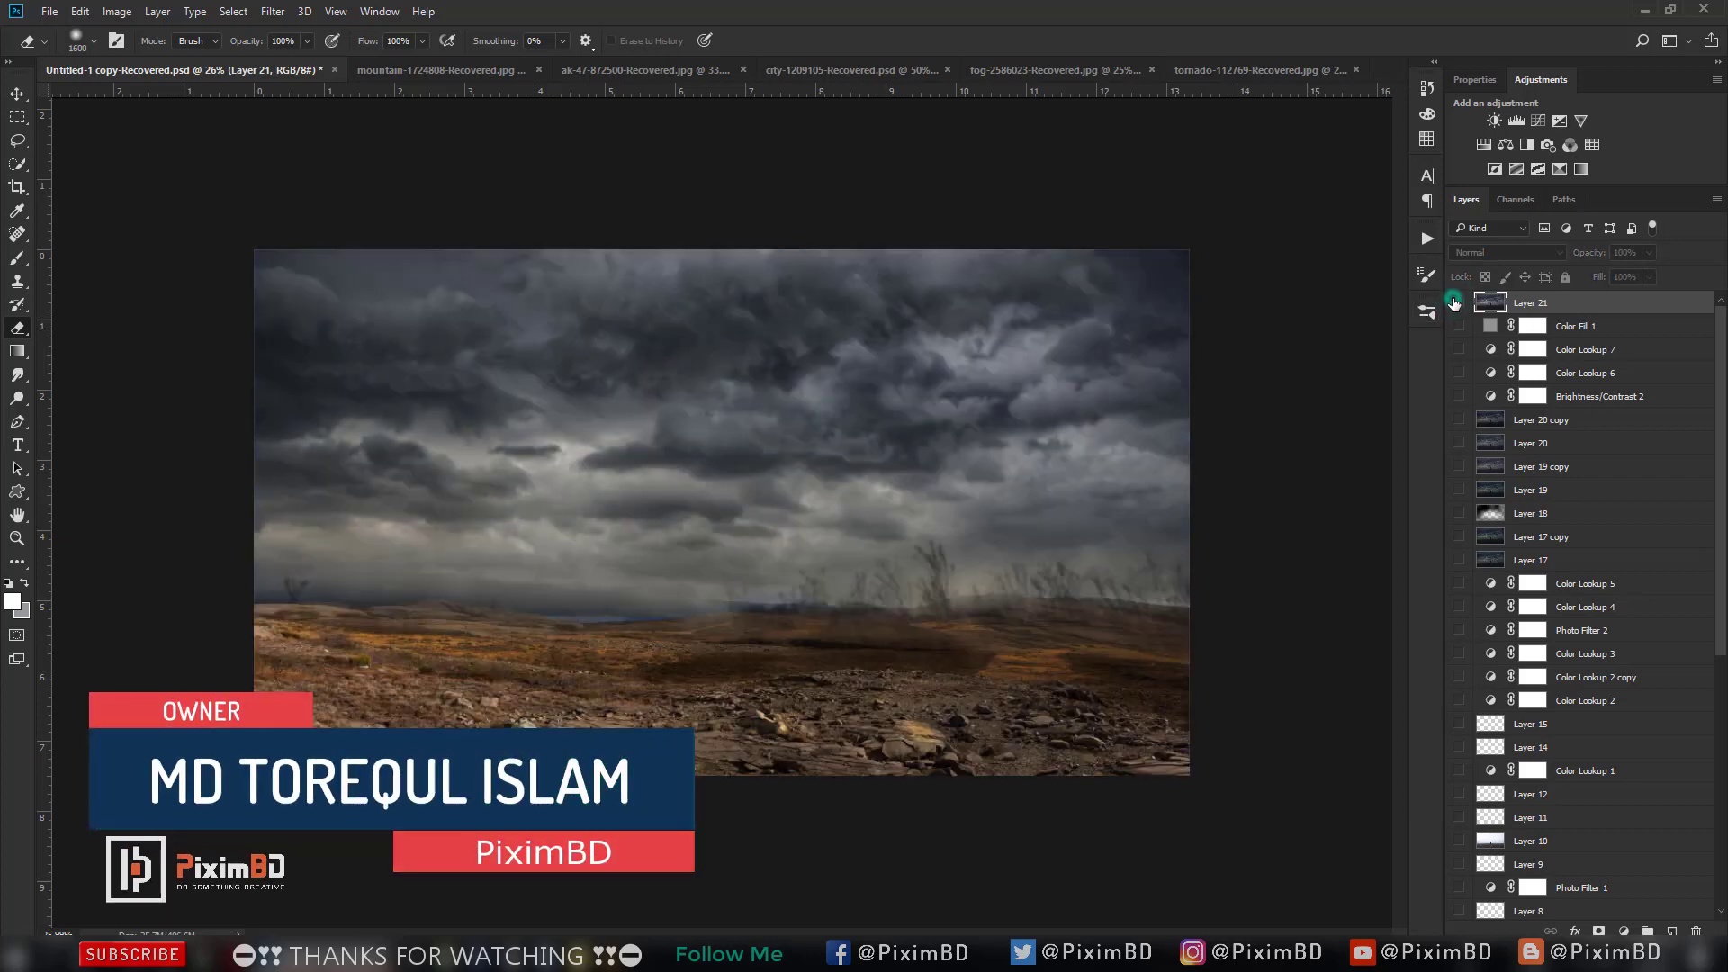
Hide Layer 1 and briefly toggle the base landscape layer off and on.
scroll(1457, 310, "down", 3)
scroll(1458, 311, "down", 5)
scroll(1468, 871, "down", 2)
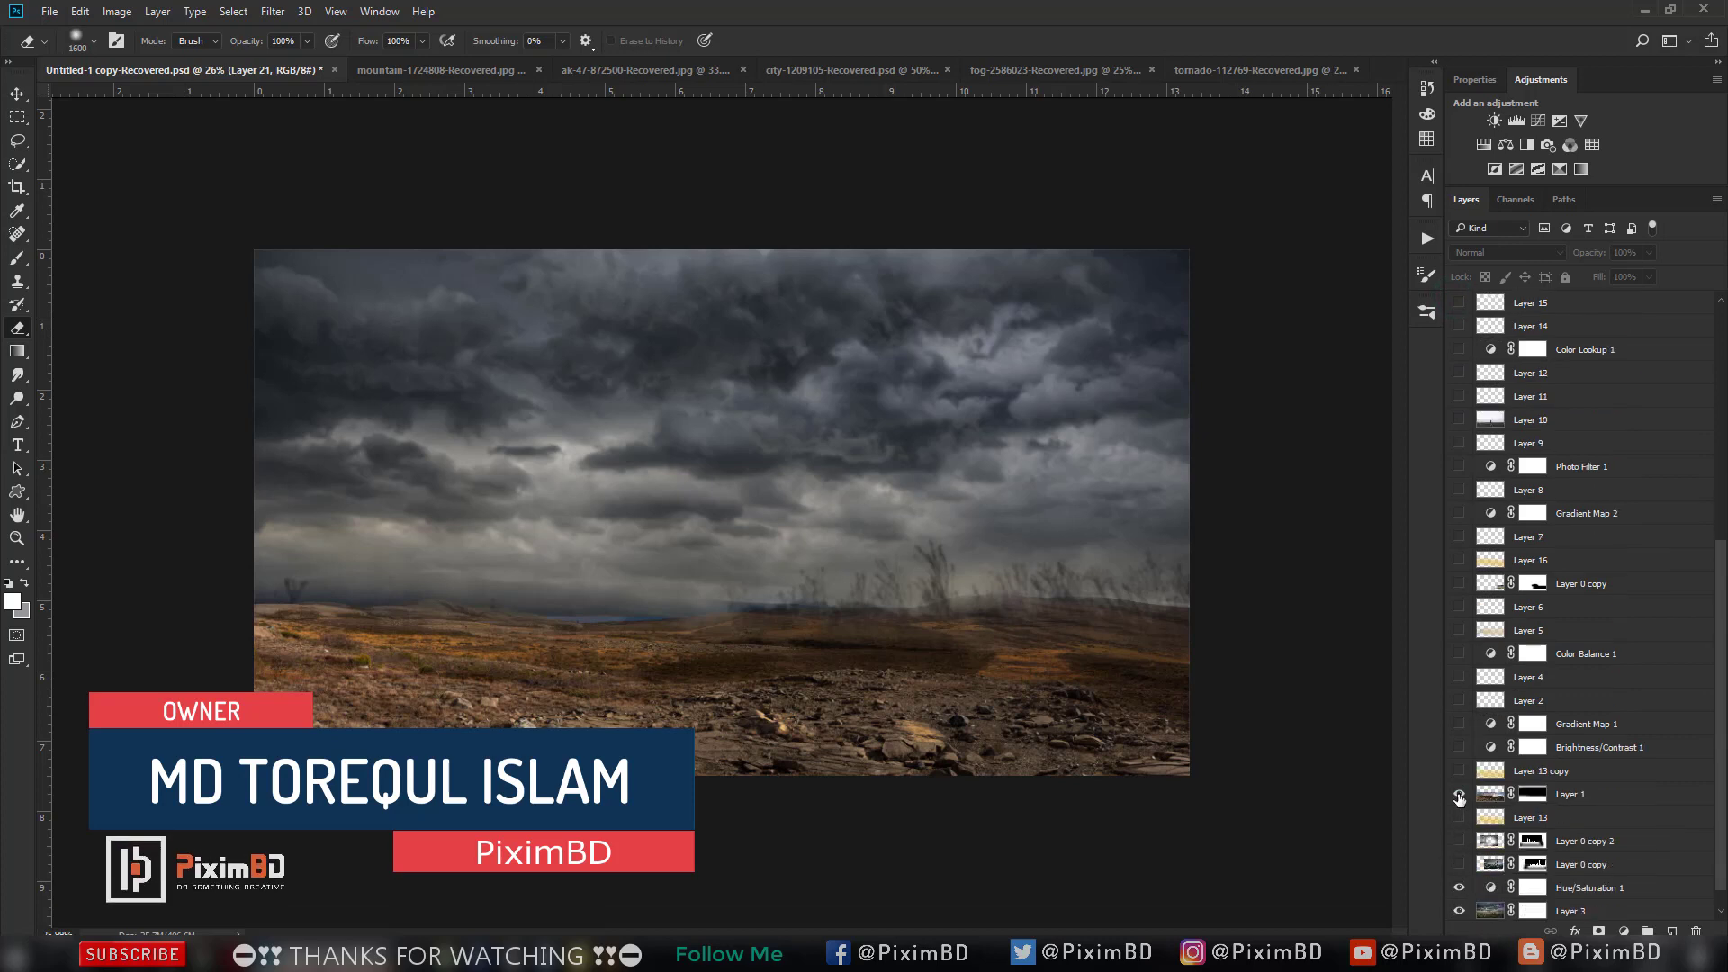
left_click(1458, 794)
scroll(1458, 885, "down", 1)
left_click(1458, 884)
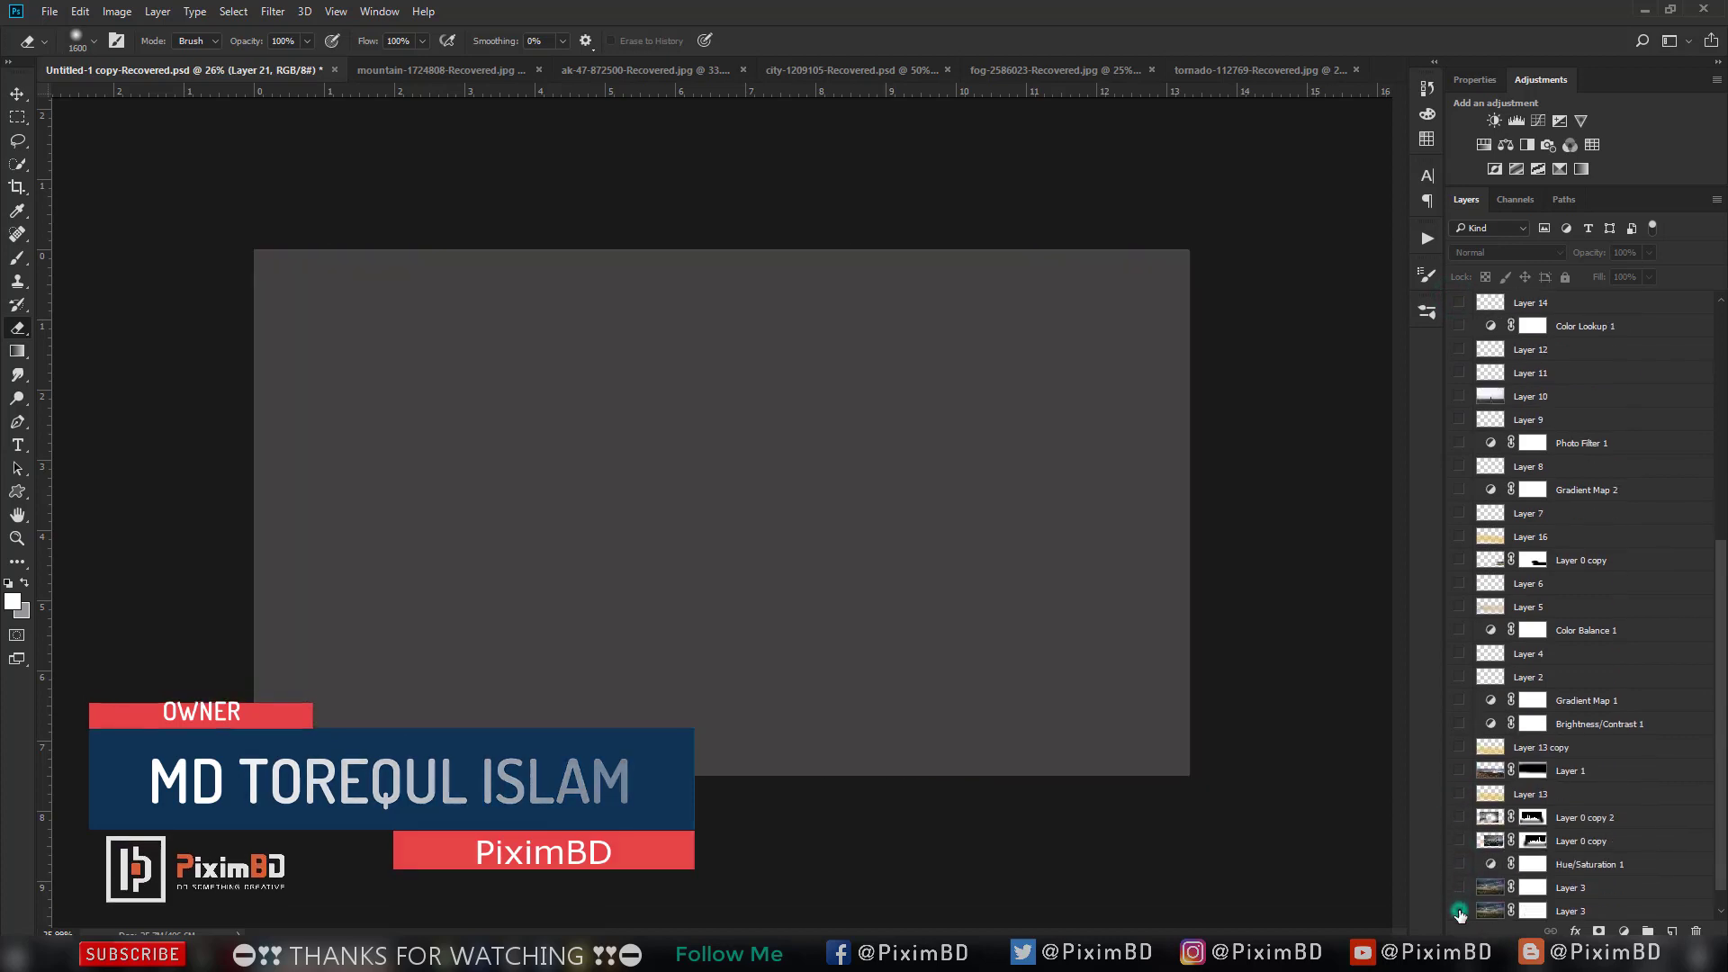
left_click(1459, 885)
Re-enable layers from Layer 3 up through Color Balance 1, Layer 5 and Color Lookup 2.
left_click_drag(1459, 882, 1468, 681)
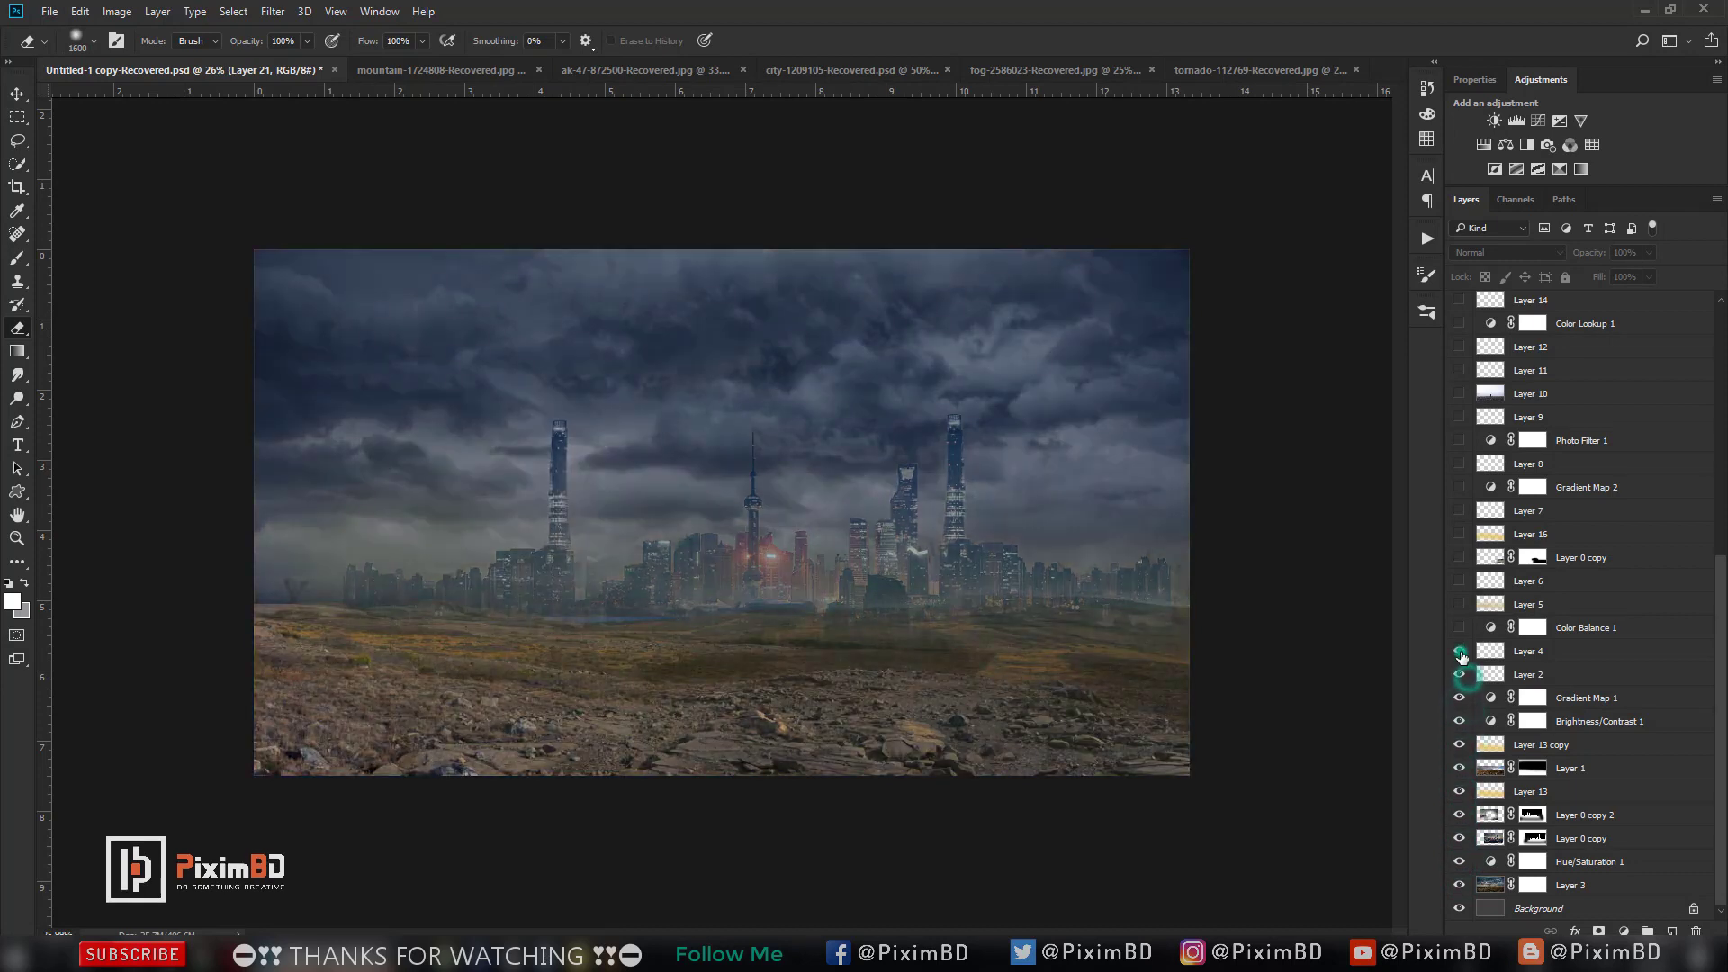
left_click_drag(1464, 621, 1460, 374)
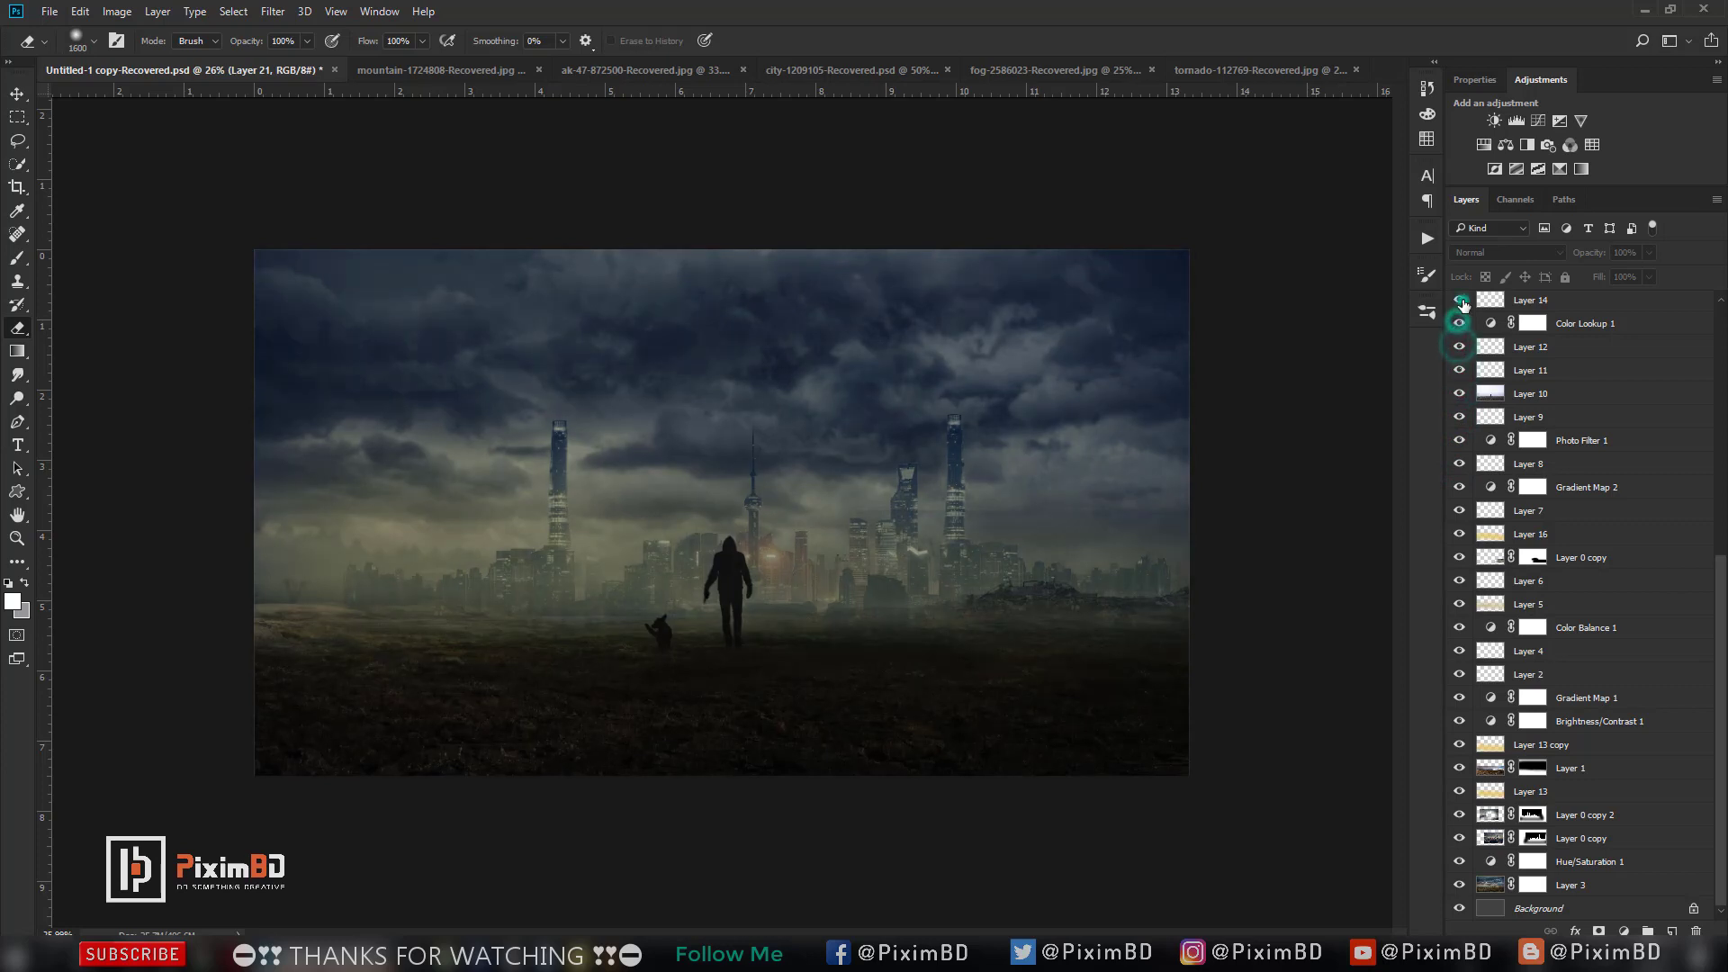
scroll(1487, 500, "up", 5)
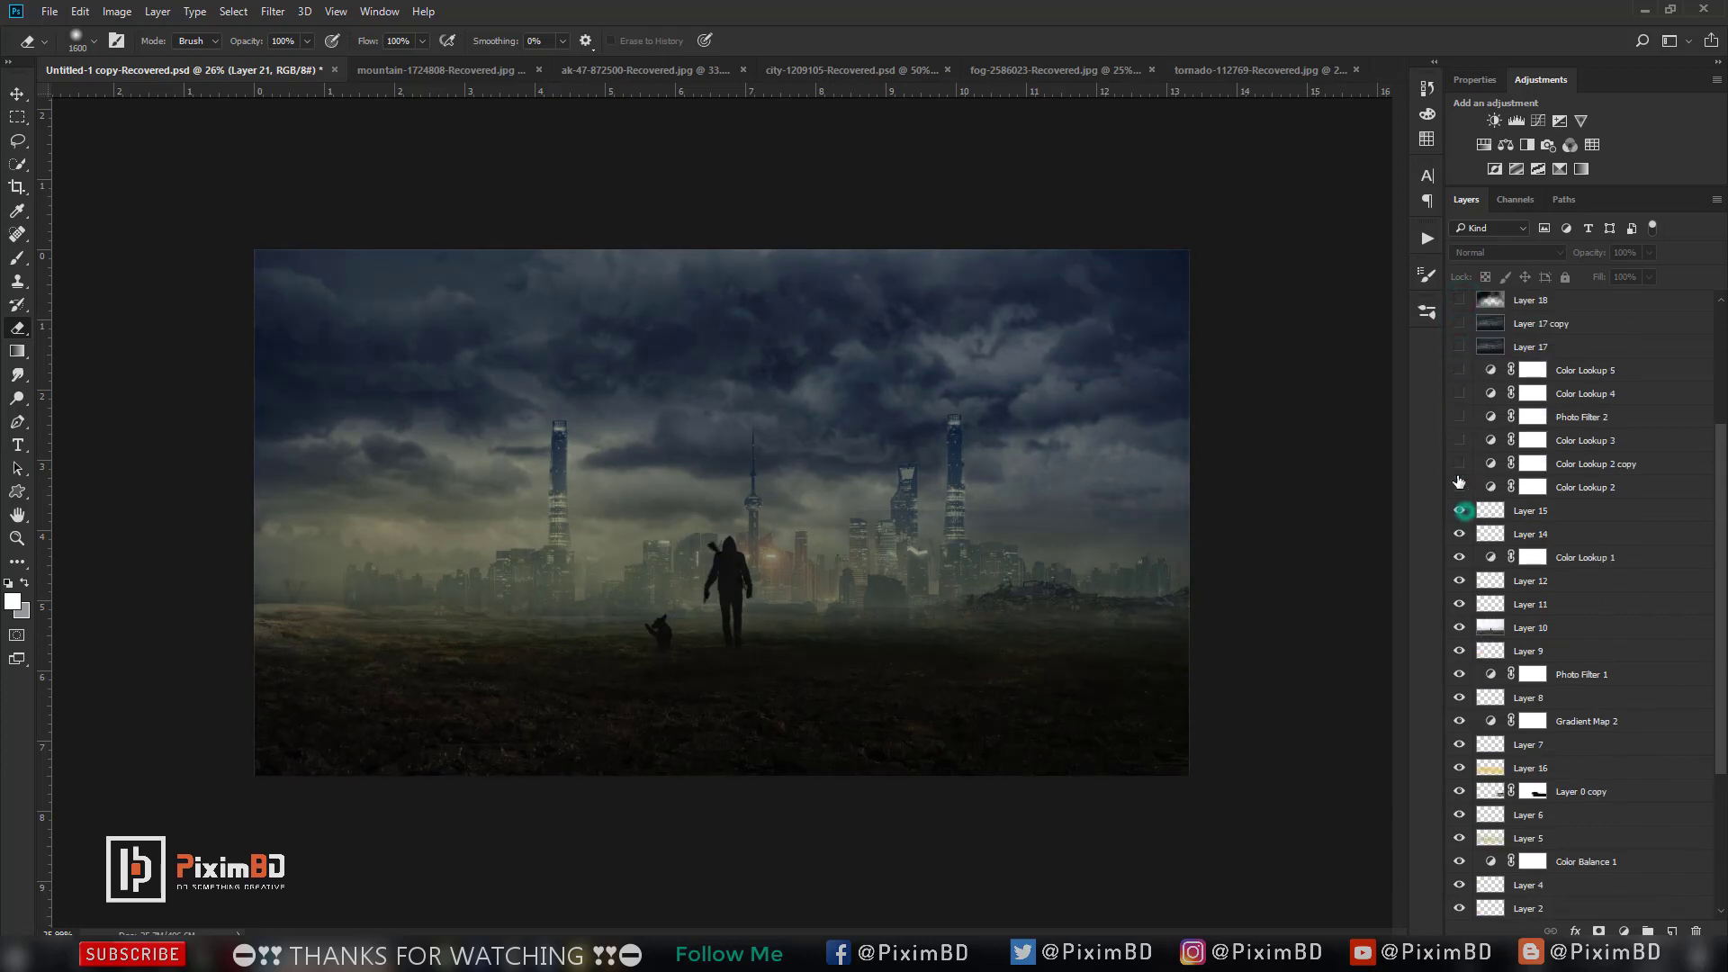
left_click_drag(1459, 484, 1459, 440)
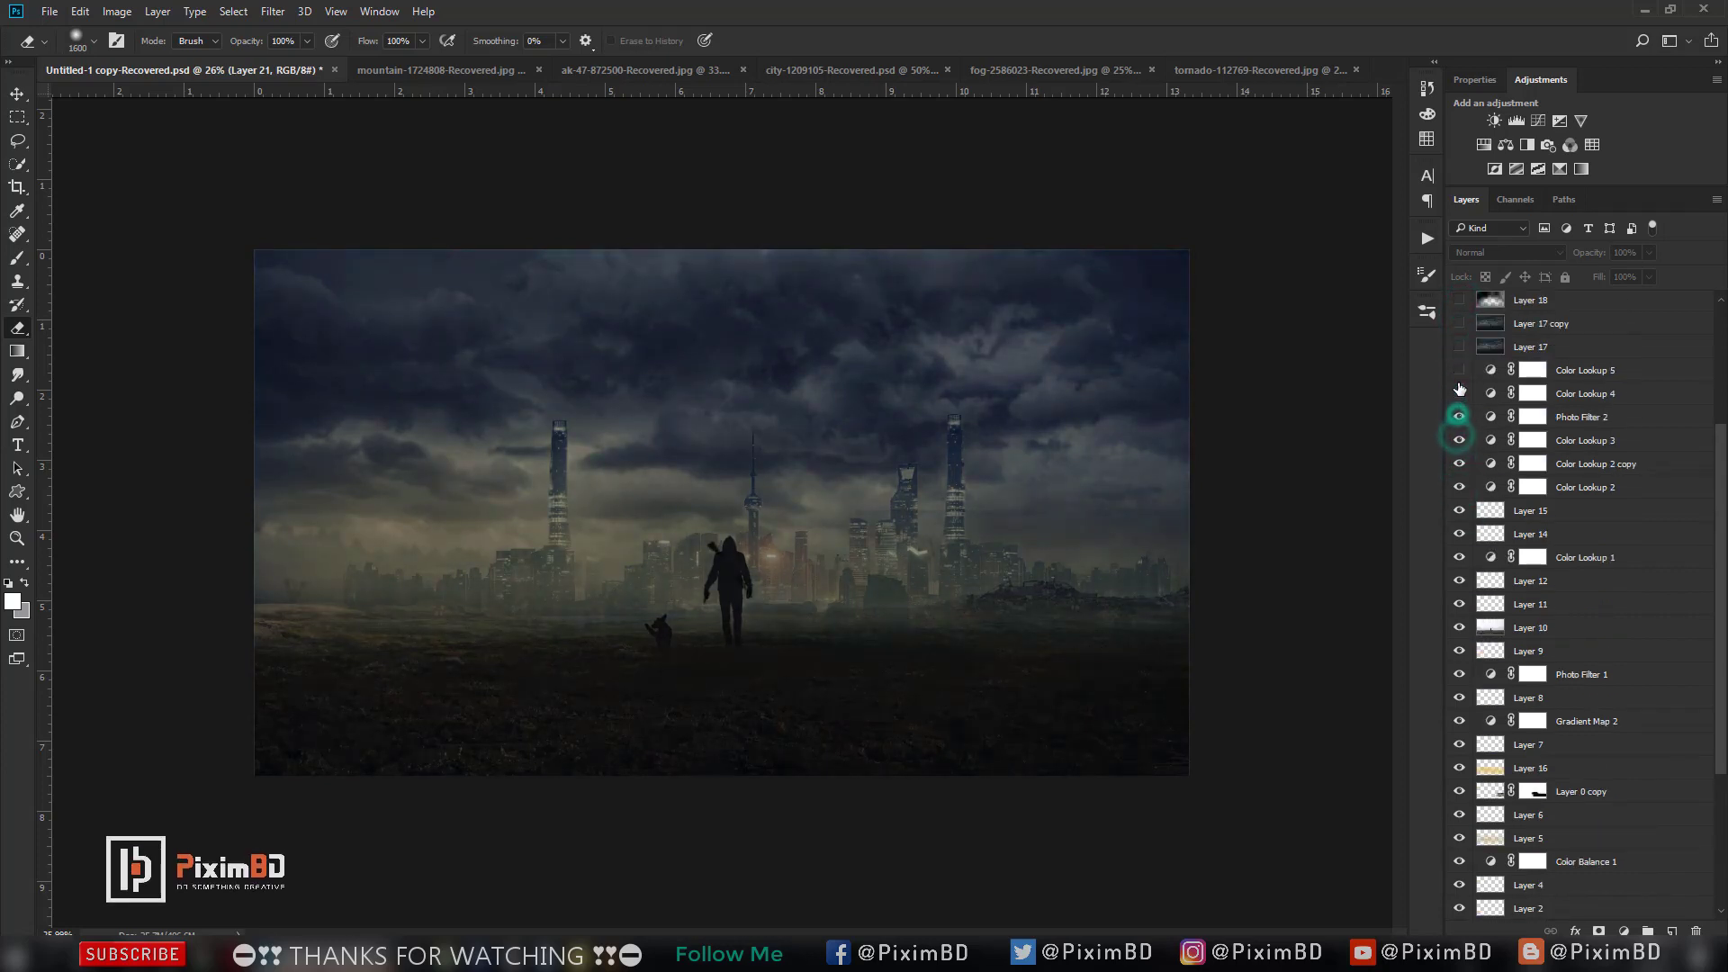
Re-enable the remaining upper layers through Layer 19 copy and Layer 20.
scroll(1466, 400, "up", 2)
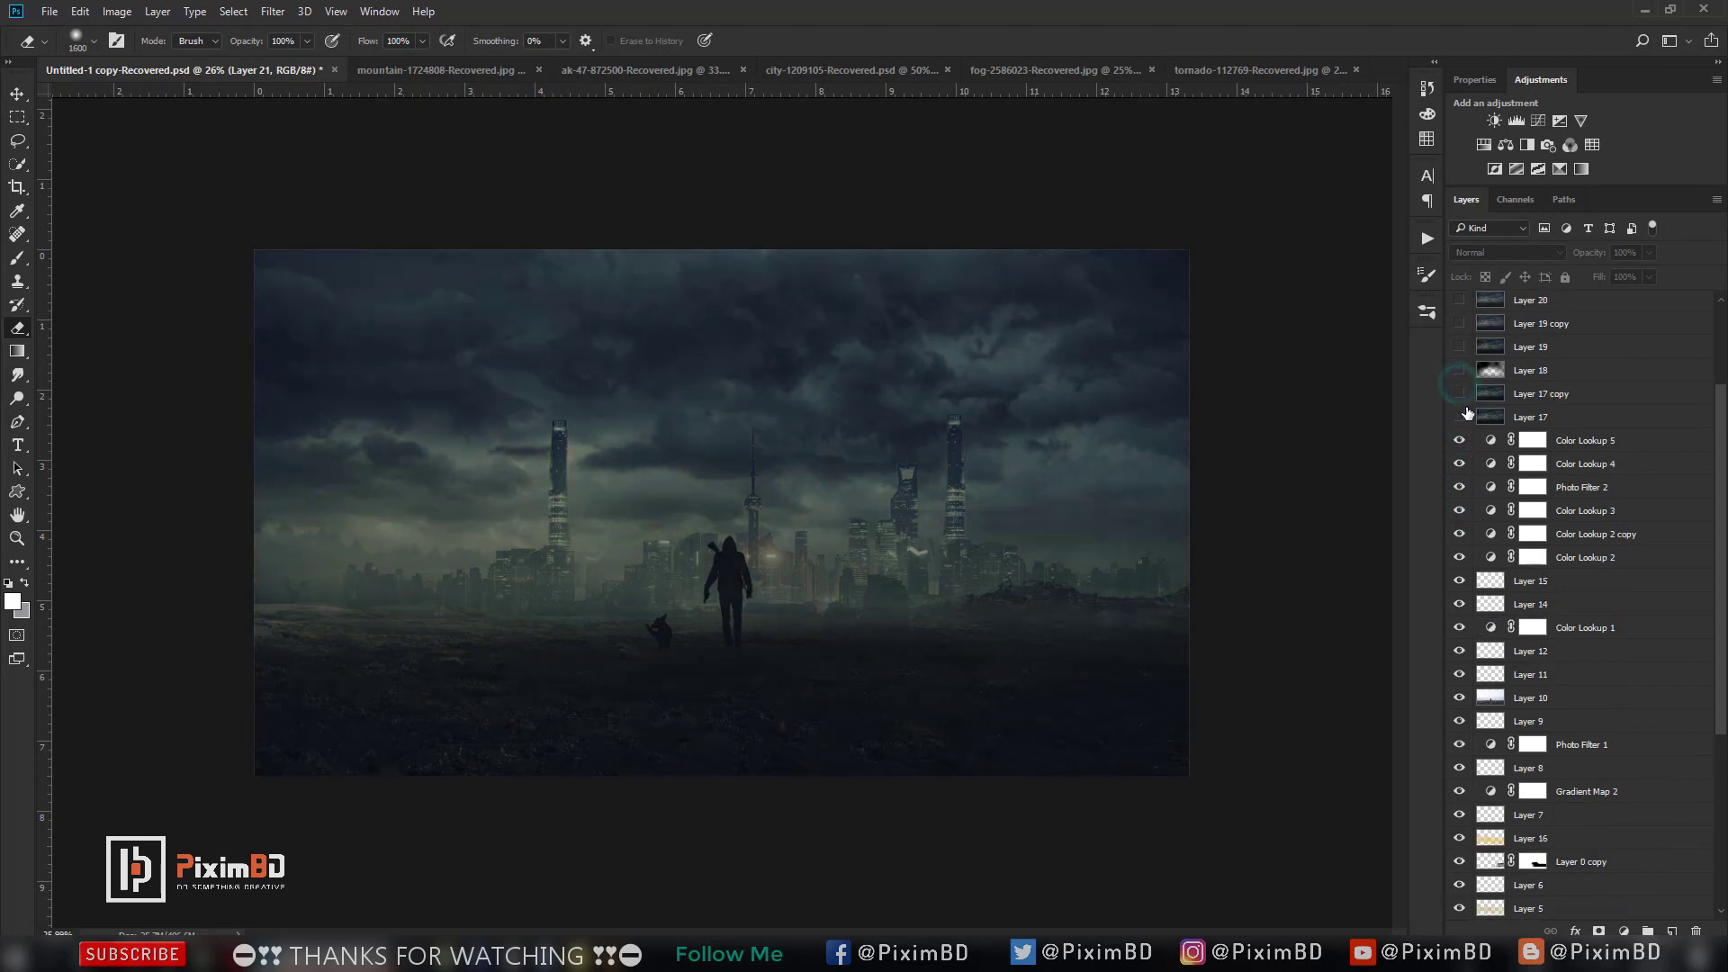
left_click_drag(1458, 416, 1459, 347)
scroll(1458, 347, "up", 2)
scroll(1468, 448, "up", 2)
left_click_drag(1462, 443, 1459, 351)
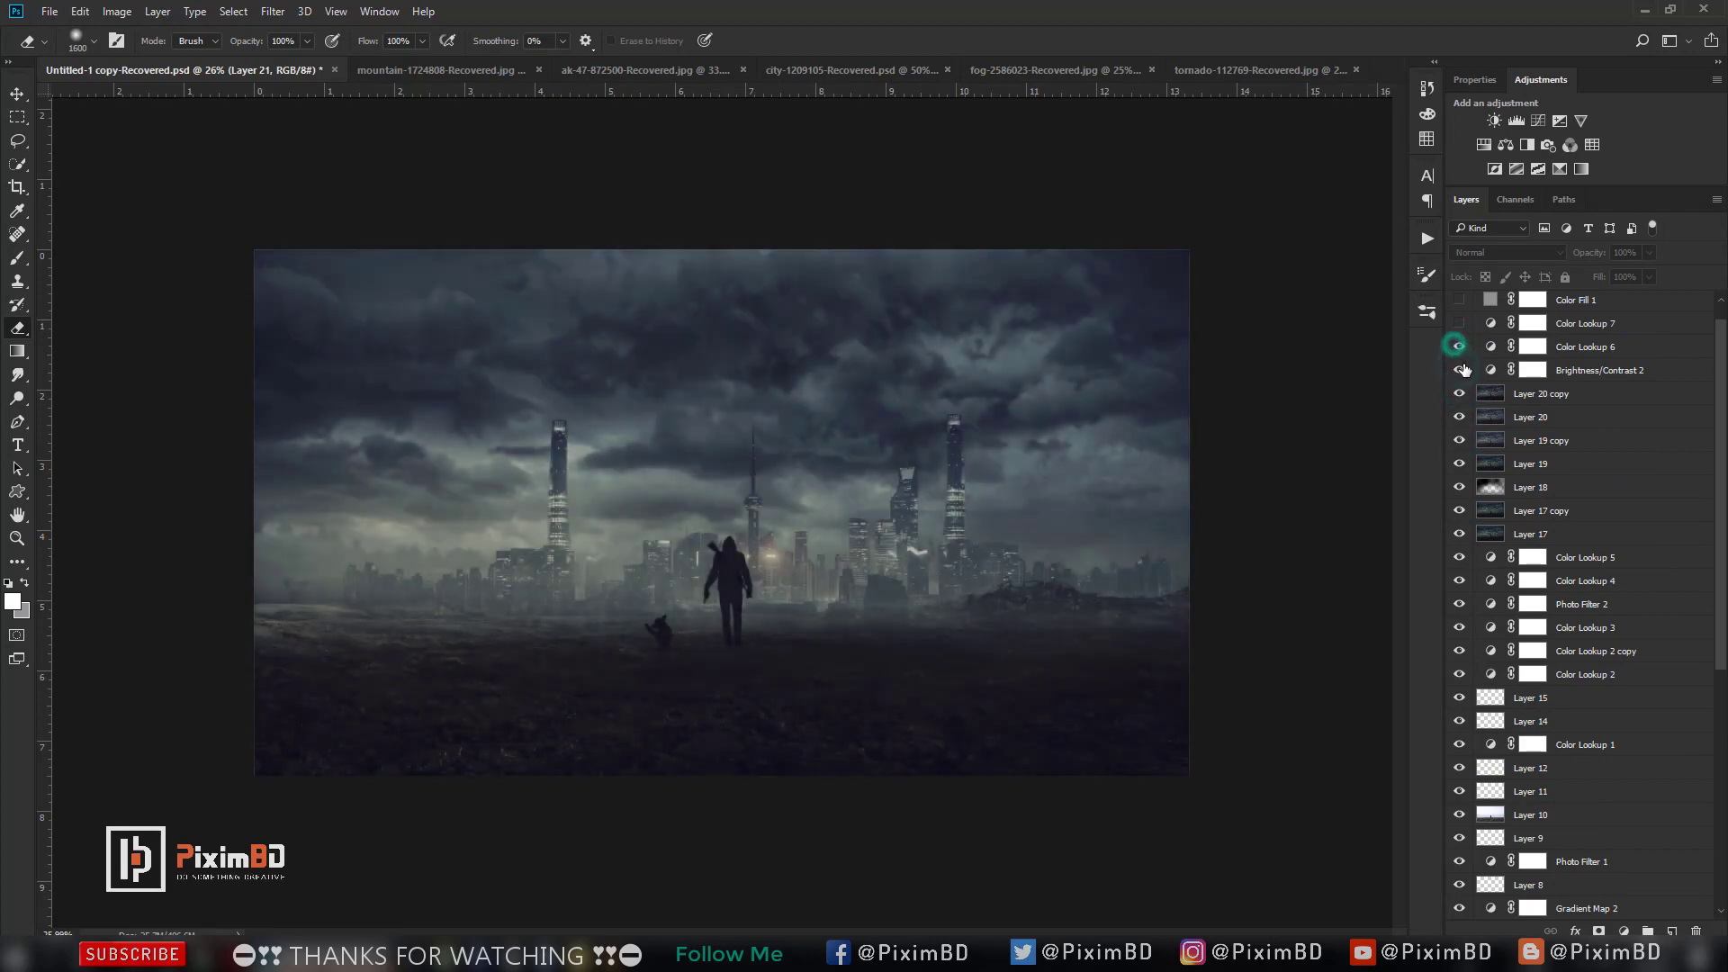
scroll(1460, 351, "up", 1)
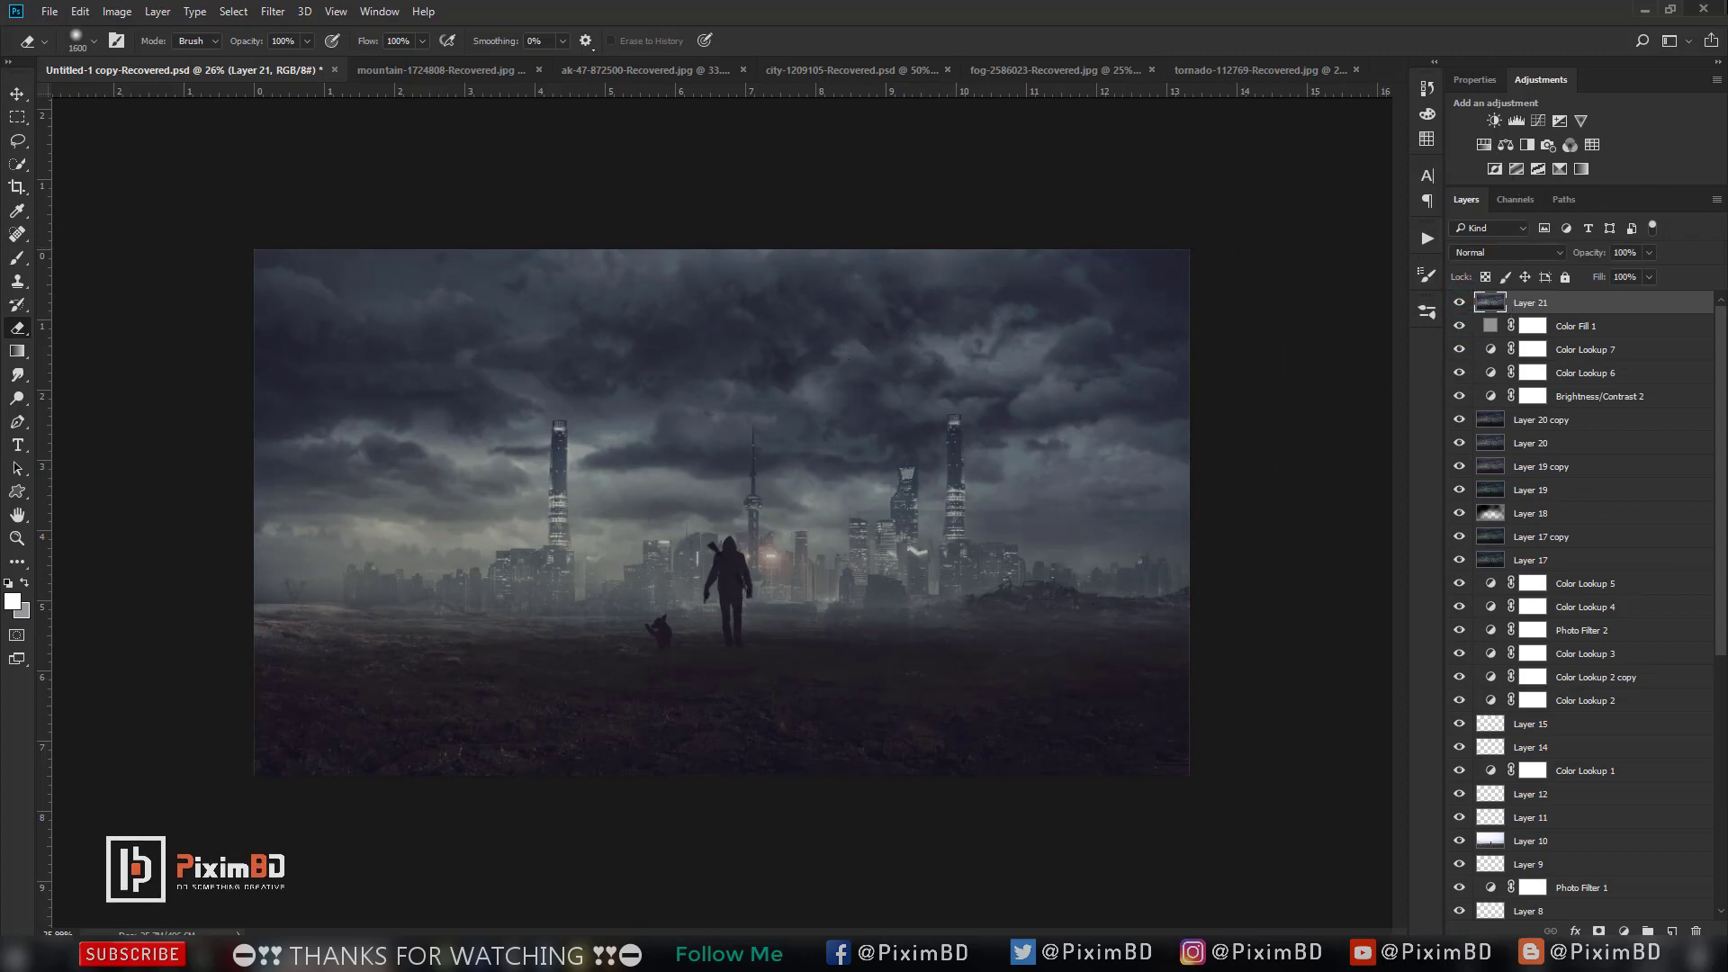
Minimize Photoshop and refresh the desktop twice.
left_click(1639, 11)
right_click(1118, 162)
left_click(1170, 218)
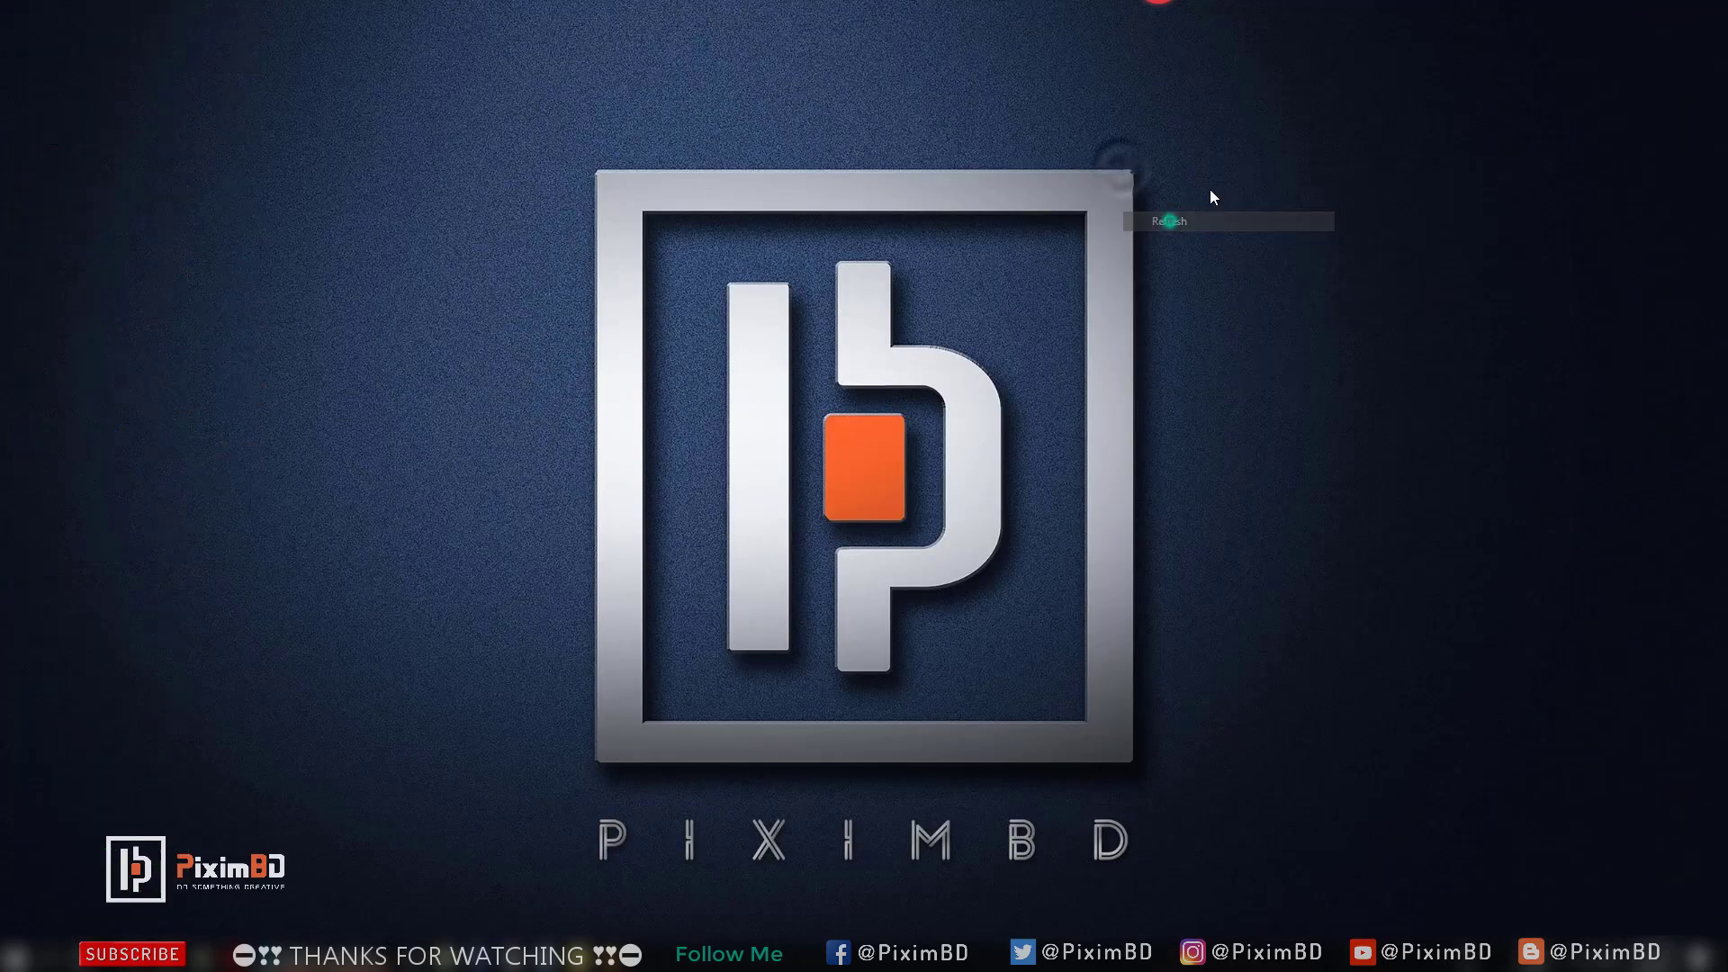
right_click(1208, 191)
left_click(1257, 242)
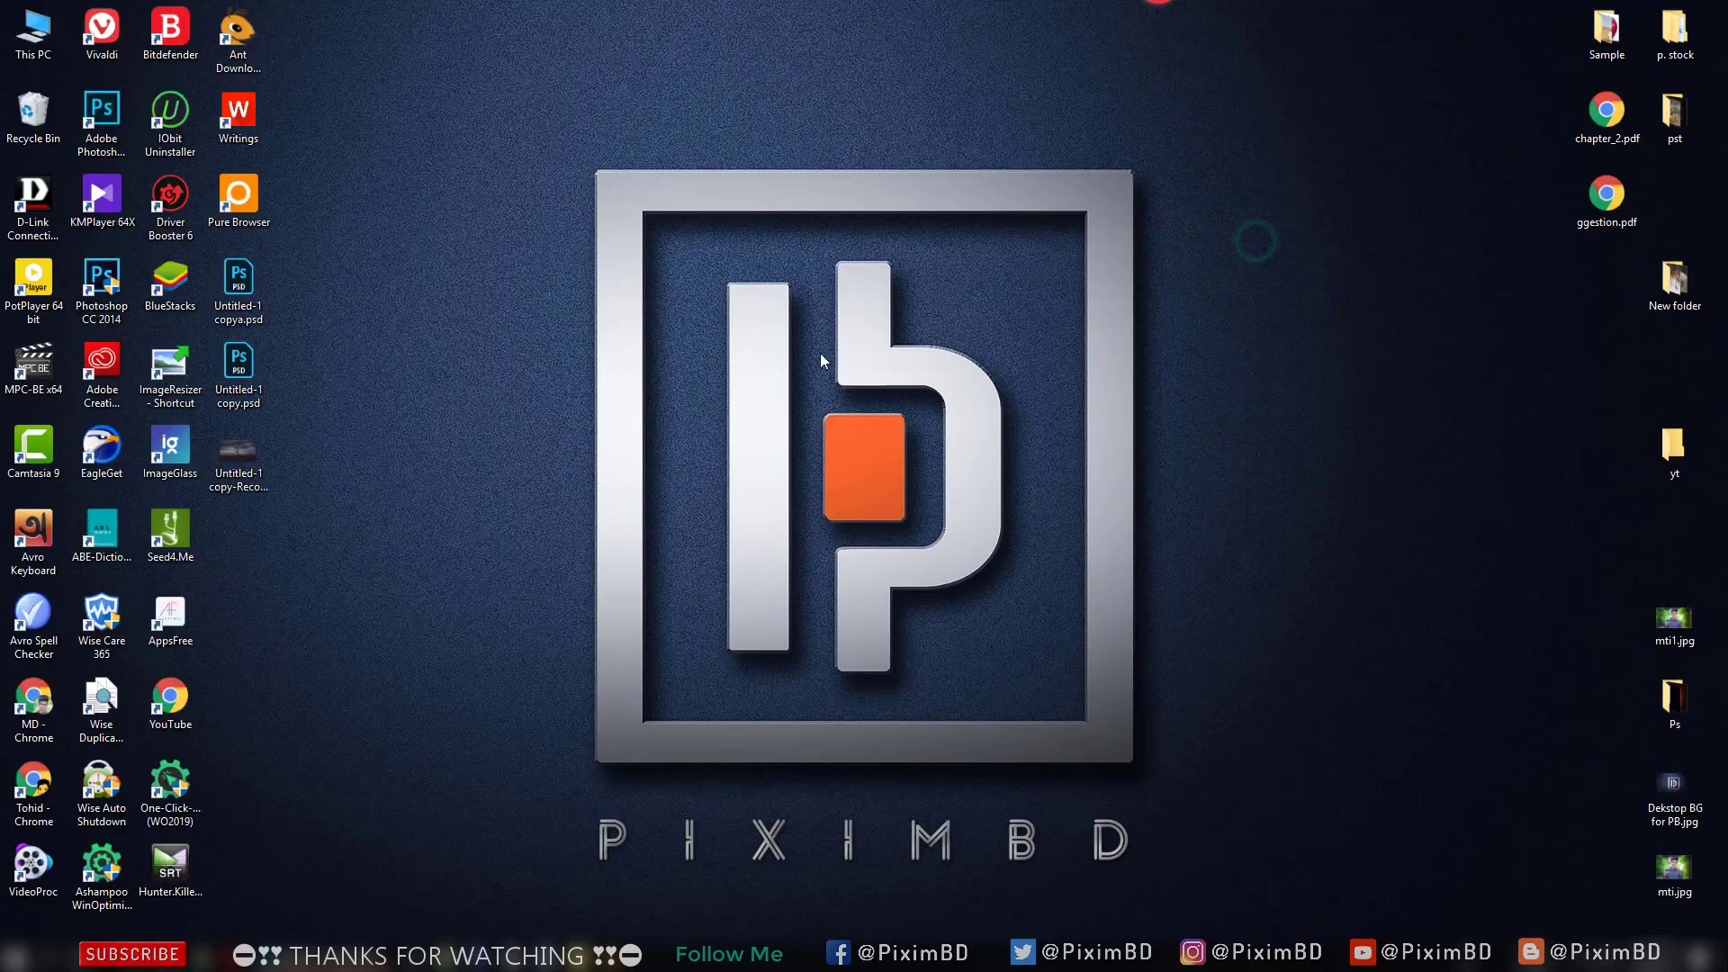